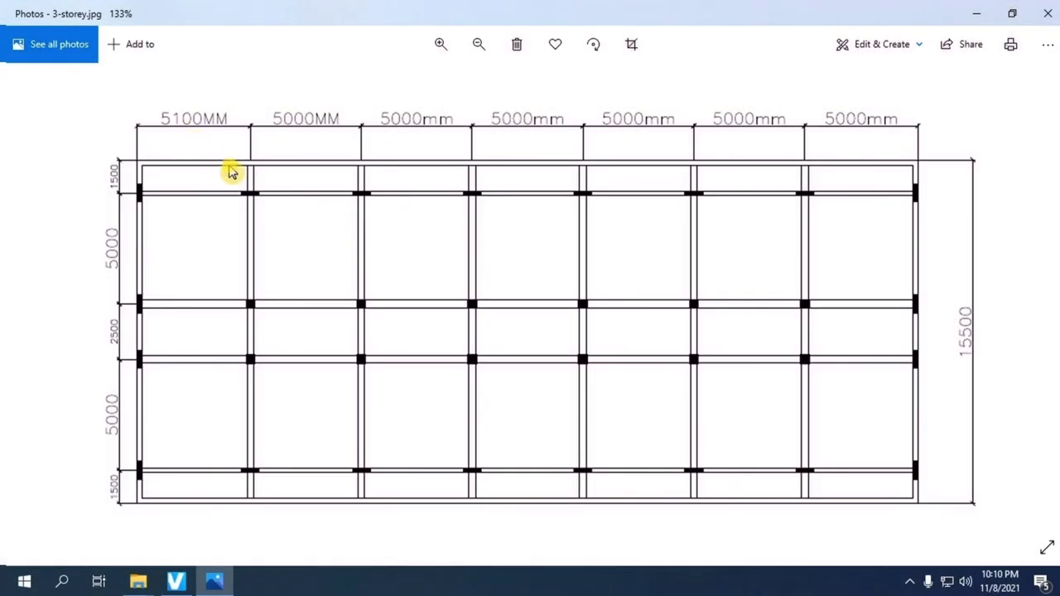
- Zoom in and back out on the 3-storey grid floor plan to check the bay sizes
{"action": "scroll", "coordinate": [497, 237], "scroll_direction": "down", "scroll_amount": 2, "text": "ctrl"}
{"action": "scroll", "coordinate": [497, 238], "scroll_direction": "up", "scroll_amount": 2, "text": "ctrl"}
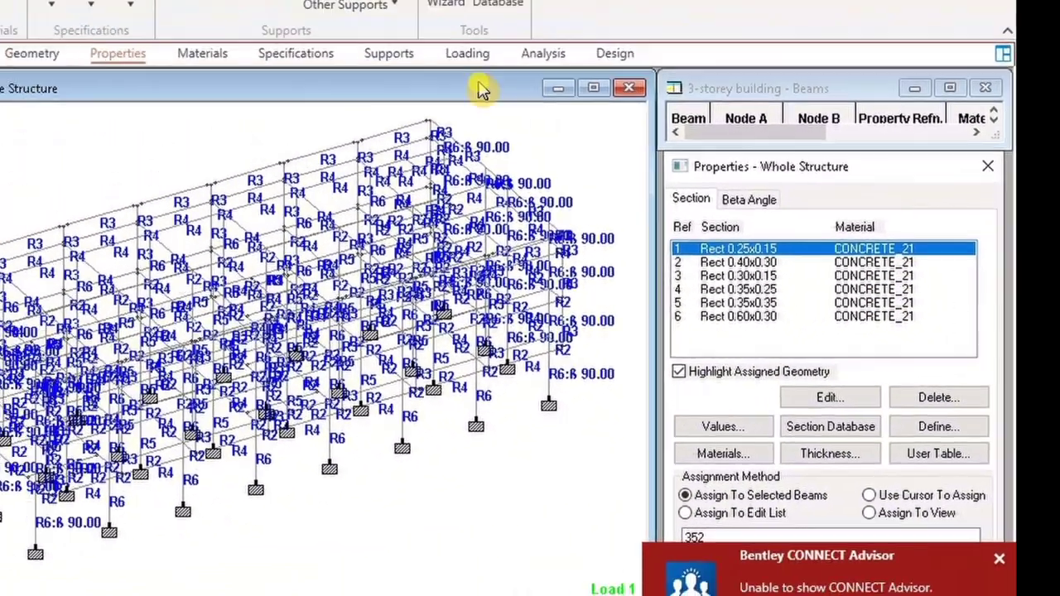
- Review the load items of reference load R1 : REF LOAD -DL, then run the structural analysis
{"action": "left_click", "coordinate": [650, 122]}
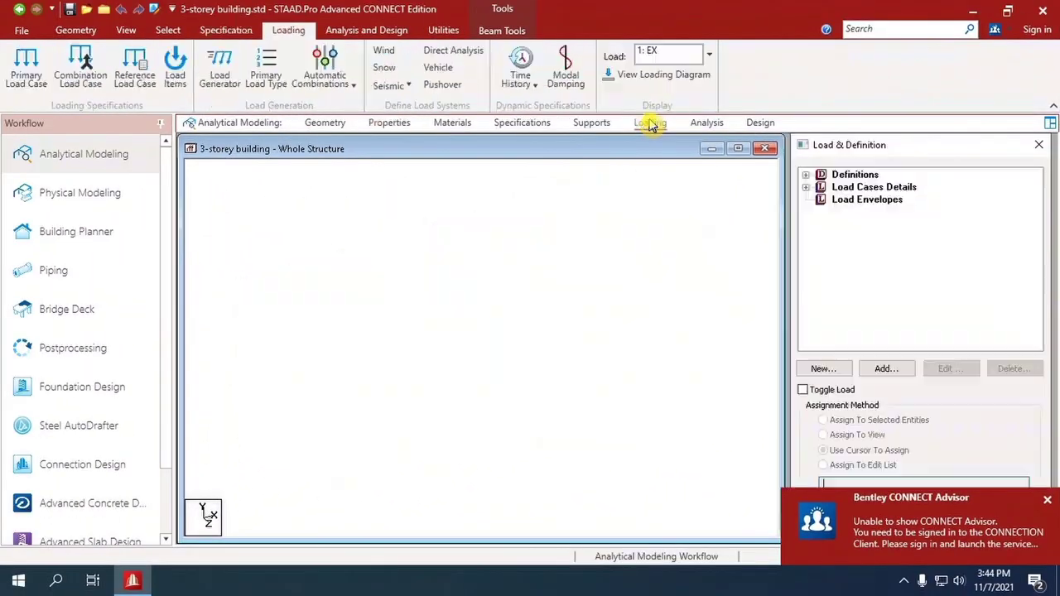
{"action": "left_click", "coordinate": [806, 176]}
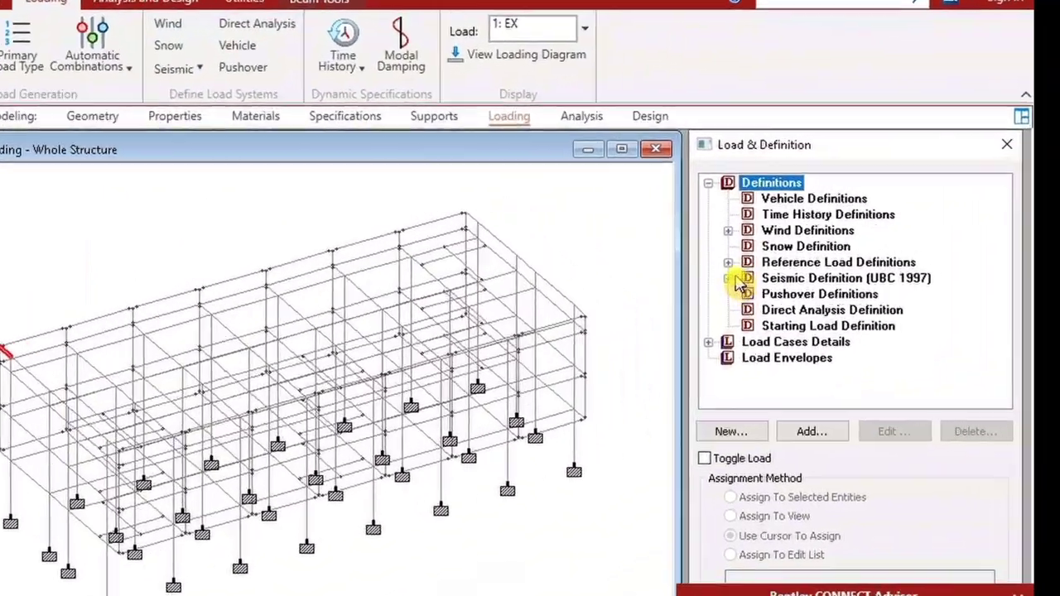
{"action": "left_click", "coordinate": [822, 238]}
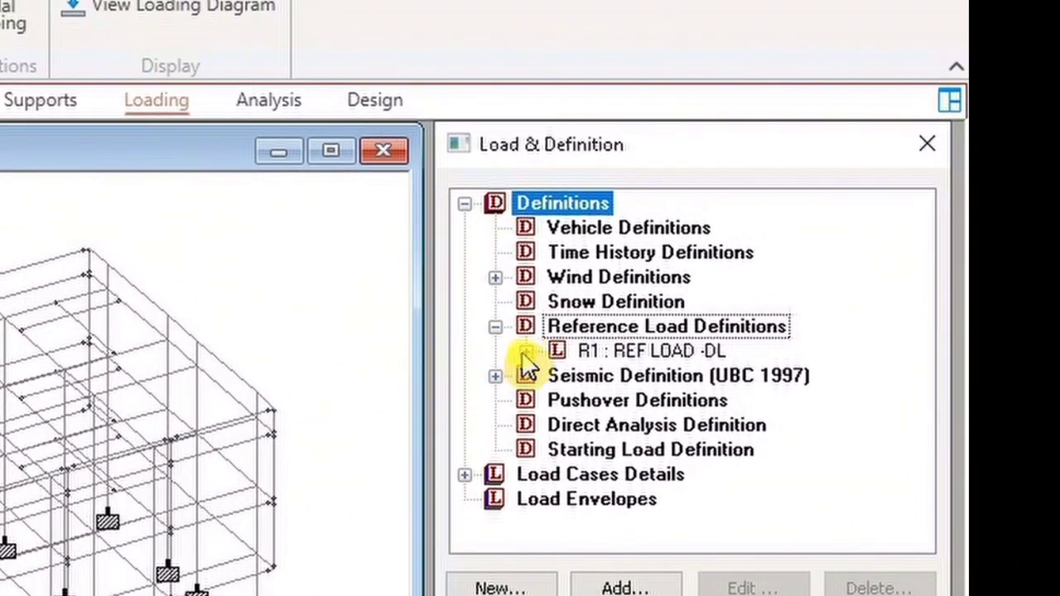
{"action": "left_click", "coordinate": [526, 352]}
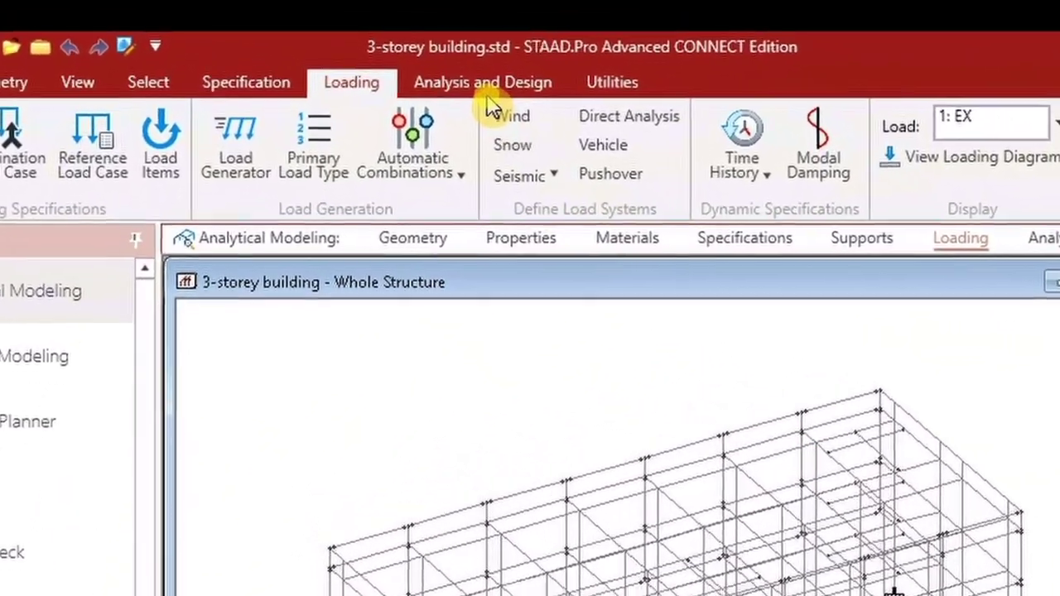
{"action": "left_click", "coordinate": [366, 33]}
{"action": "left_click", "coordinate": [310, 207]}
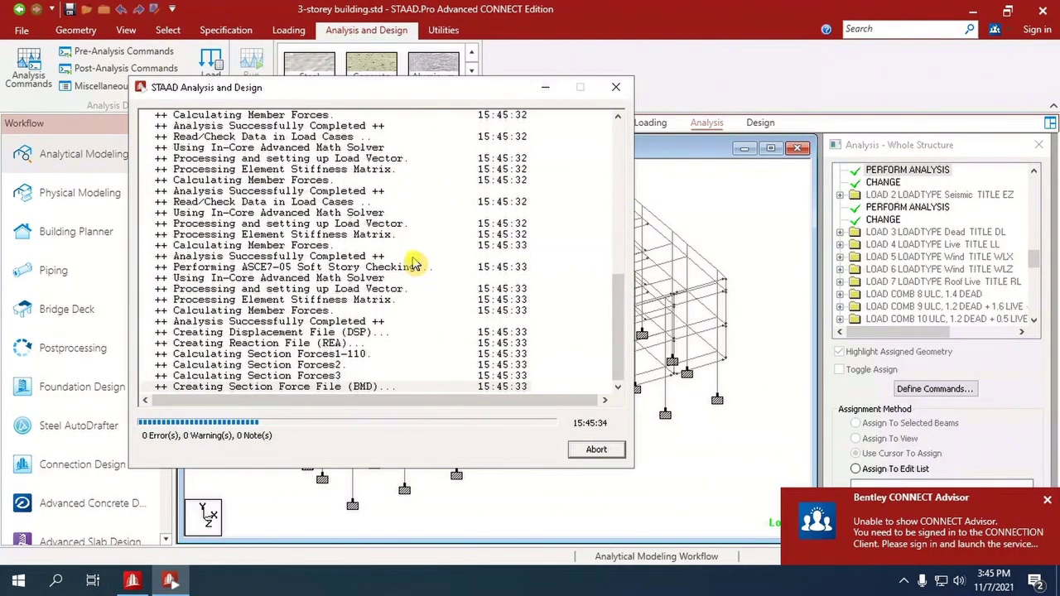
- Close the finished 0-error analysis report, zoom the model view, and exit STAAD.Pro
{"action": "left_click", "coordinate": [598, 452]}
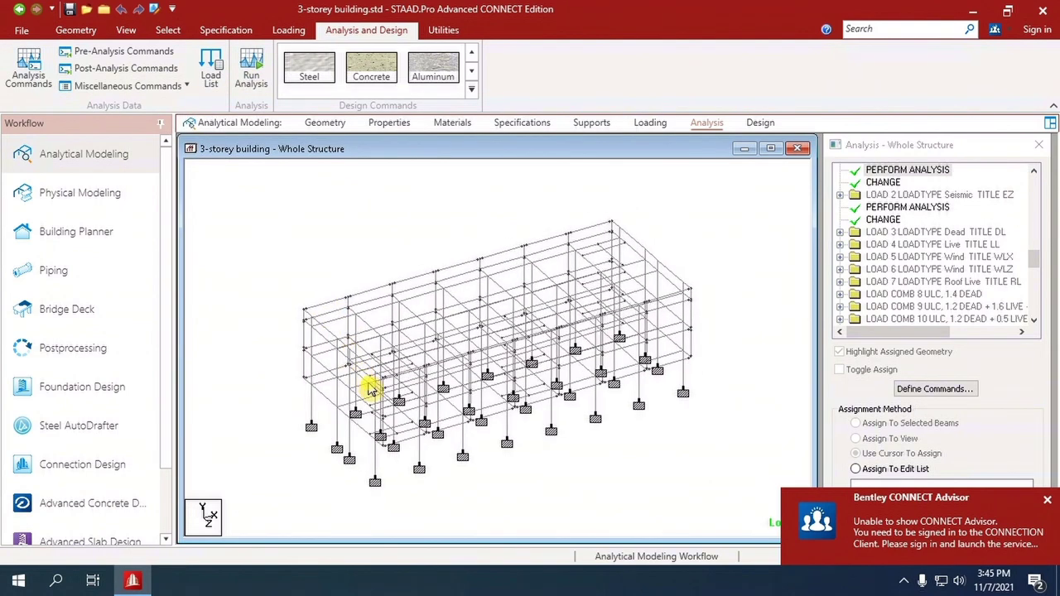
{"action": "scroll", "coordinate": [377, 335], "scroll_direction": "up", "scroll_amount": 1}
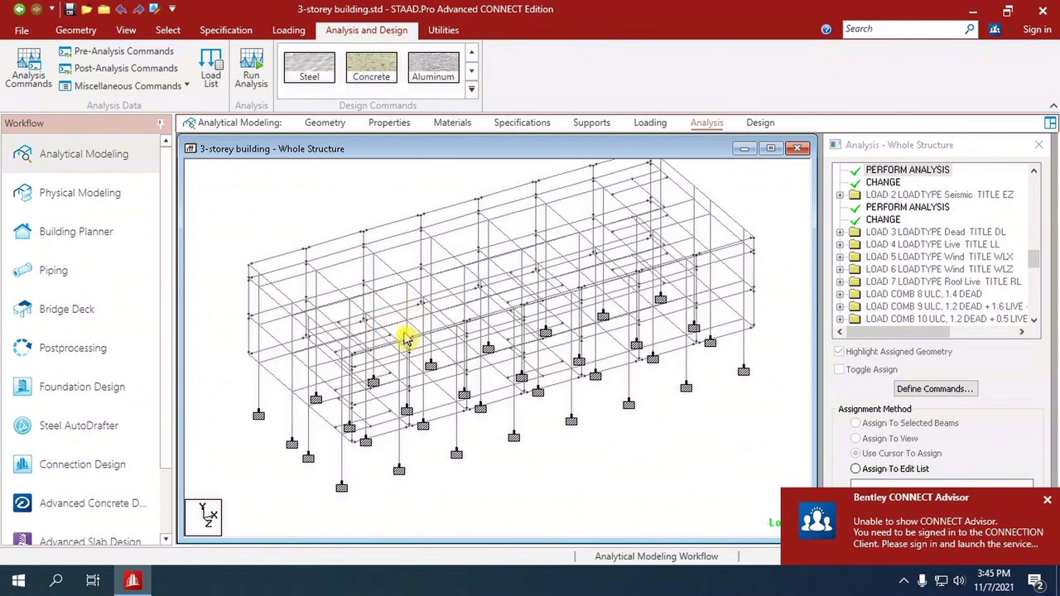
{"action": "mouse_move", "coordinate": [387, 362]}
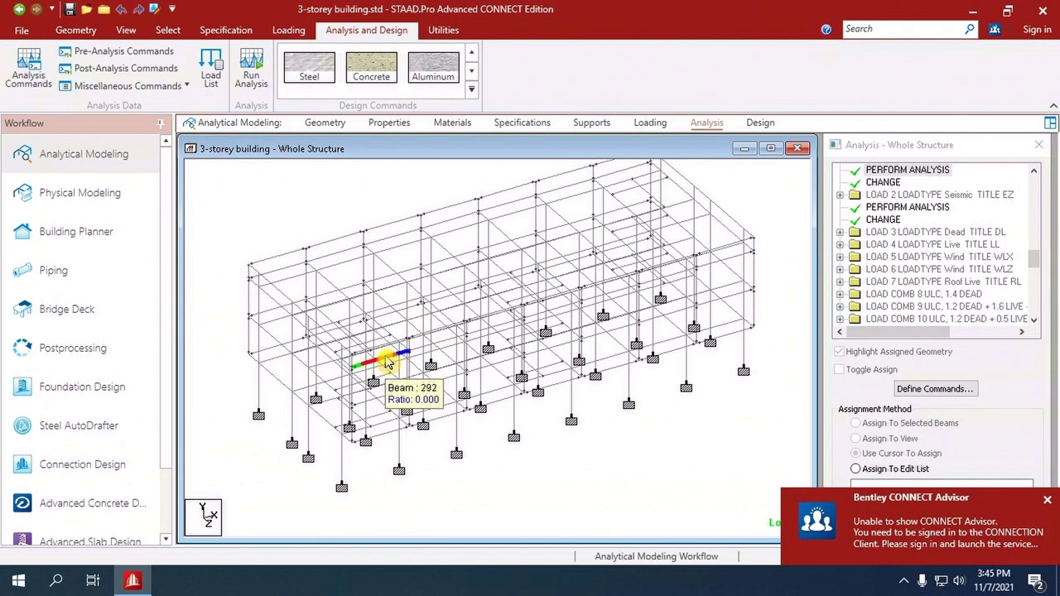
{"action": "left_click", "coordinate": [1043, 11]}
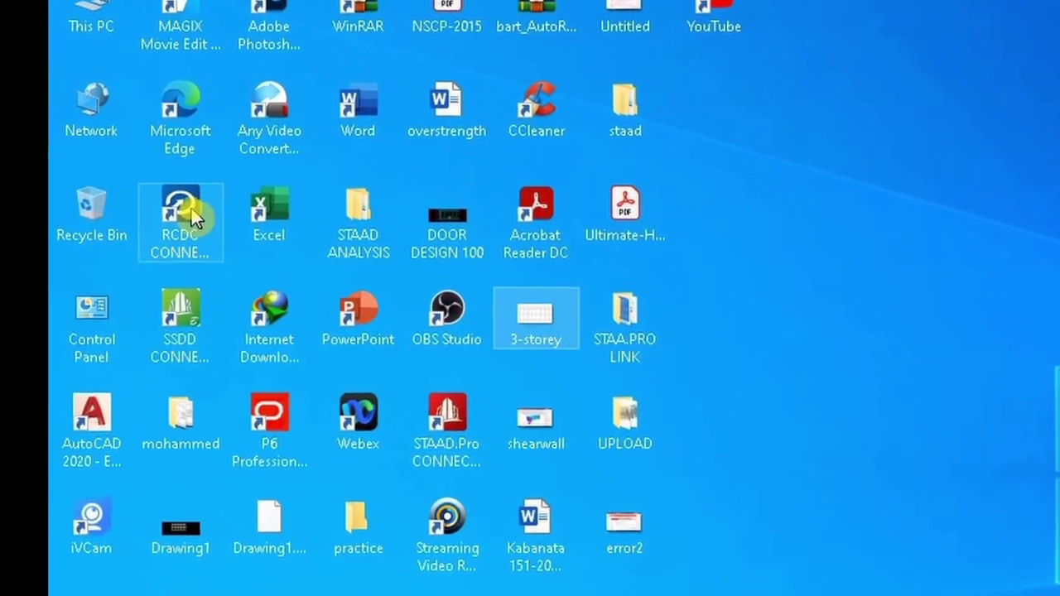
- Launch RCDC and choose ACI 318M - 2014 as the design code
{"action": "left_click", "coordinate": [90, 157]}
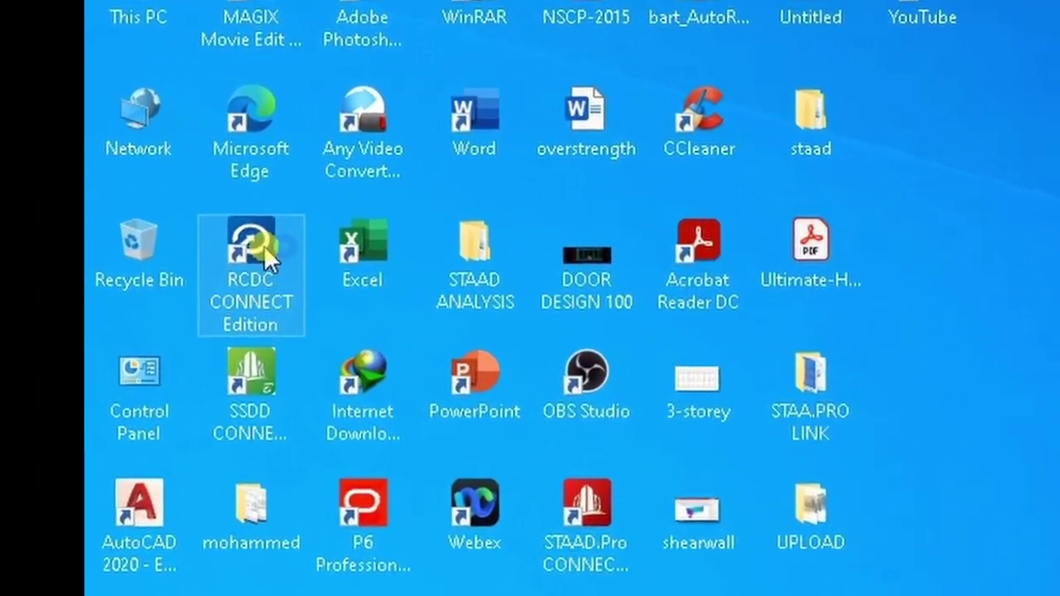
{"action": "double_click", "coordinate": [263, 245]}
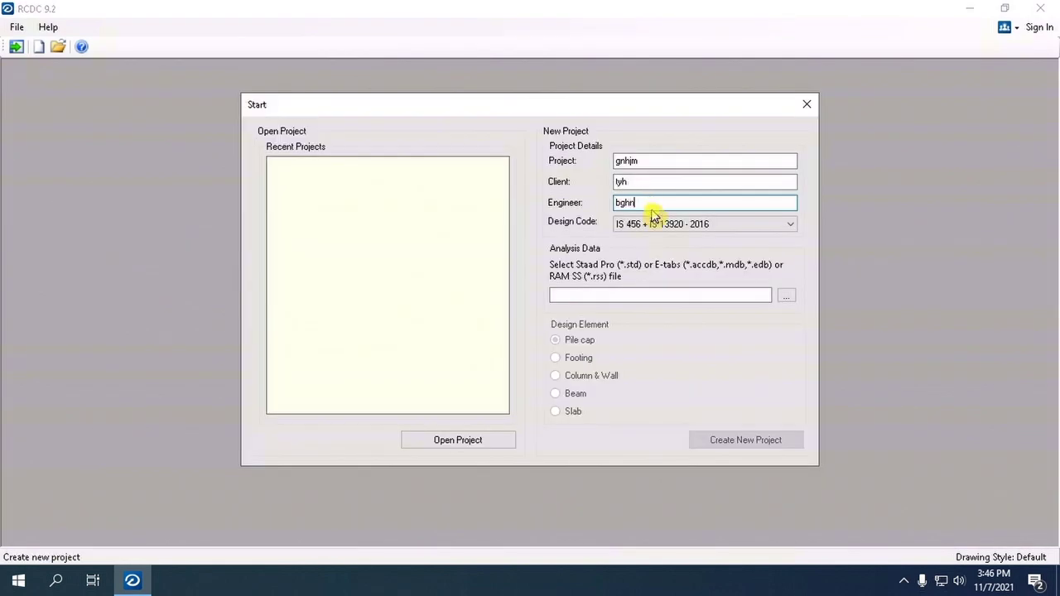
{"action": "type", "text": "bghn"}
{"action": "left_click", "coordinate": [657, 224]}
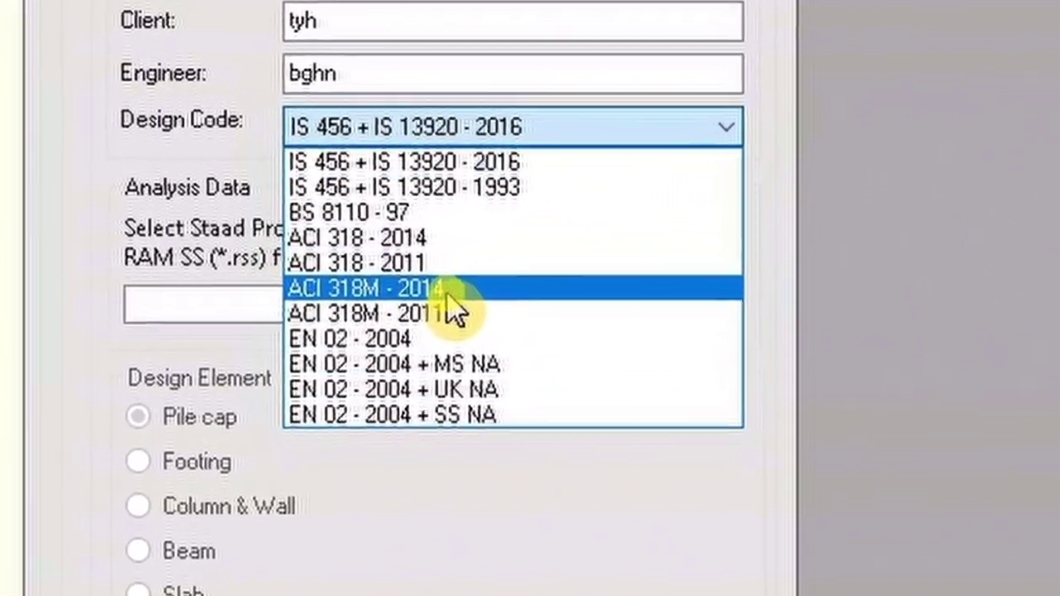
{"action": "left_click", "coordinate": [450, 292]}
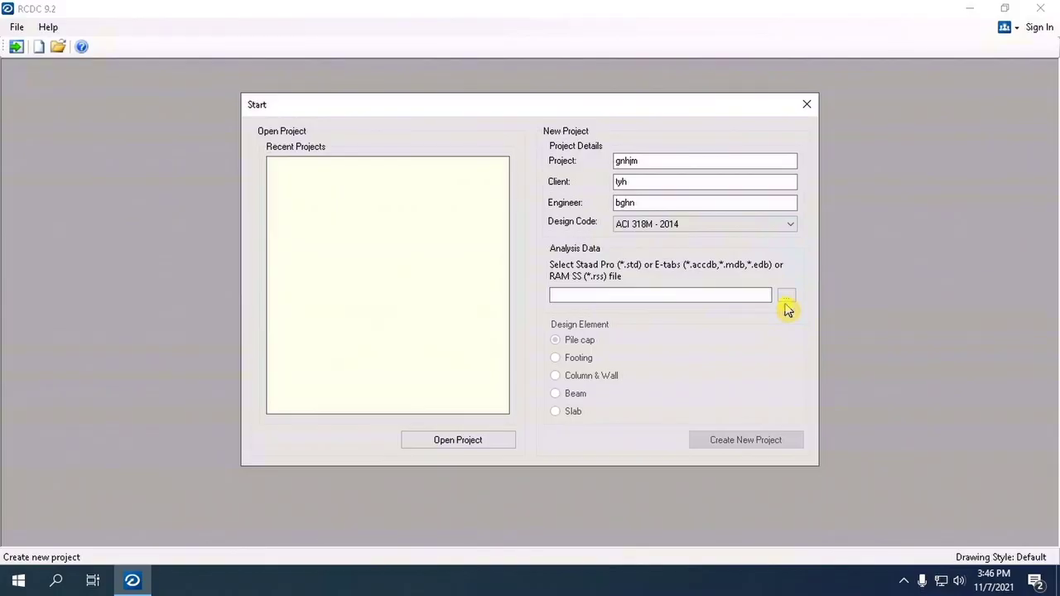
- Load the '3-storey building' file from Desktop\3-storey structure\3-storey as analysis data
{"action": "left_click", "coordinate": [781, 297]}
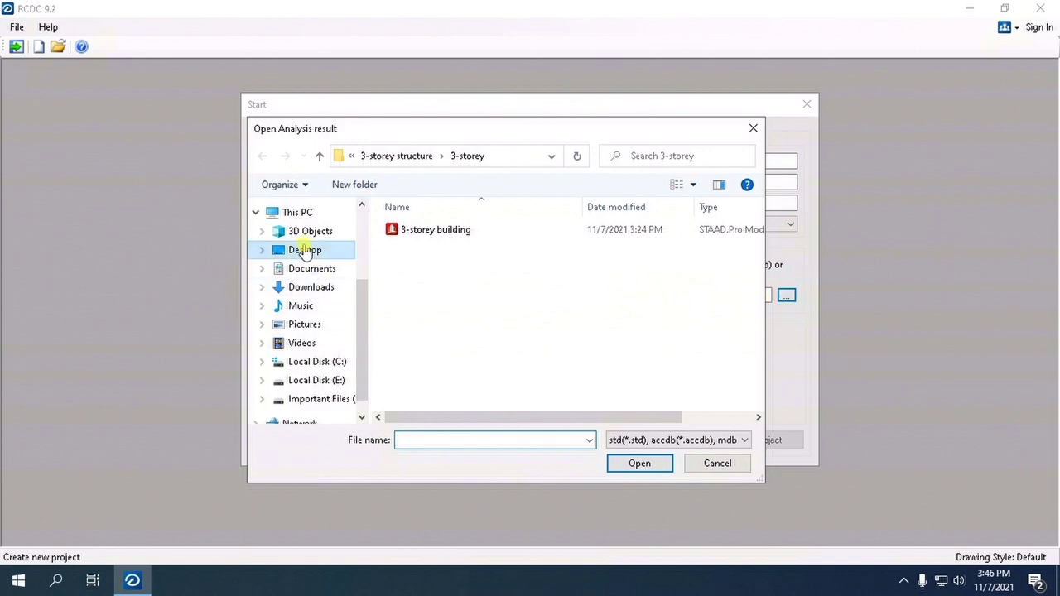
{"action": "left_click", "coordinate": [303, 254]}
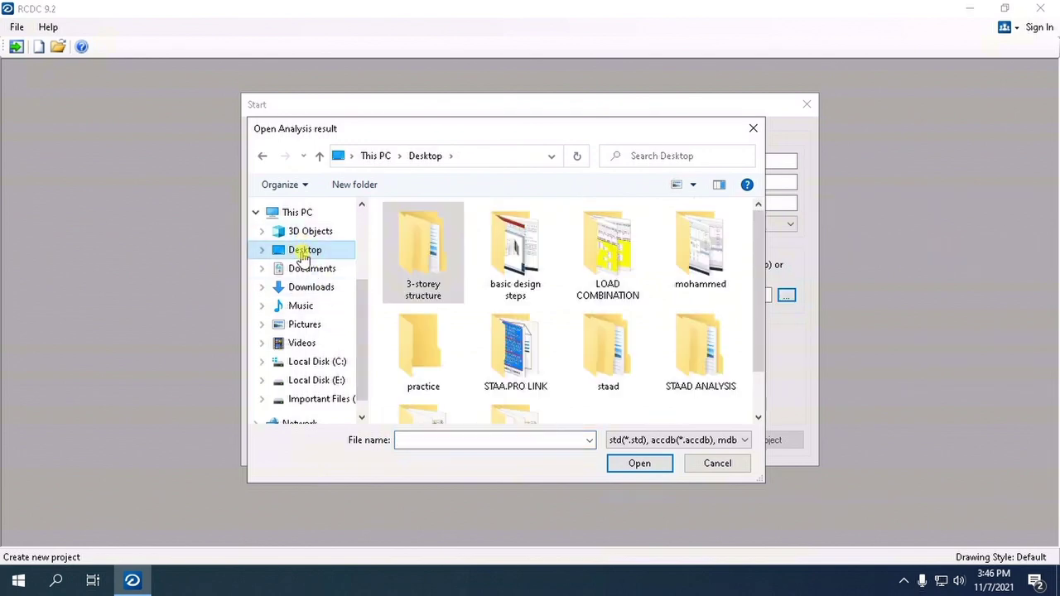
{"action": "left_click", "coordinate": [417, 235]}
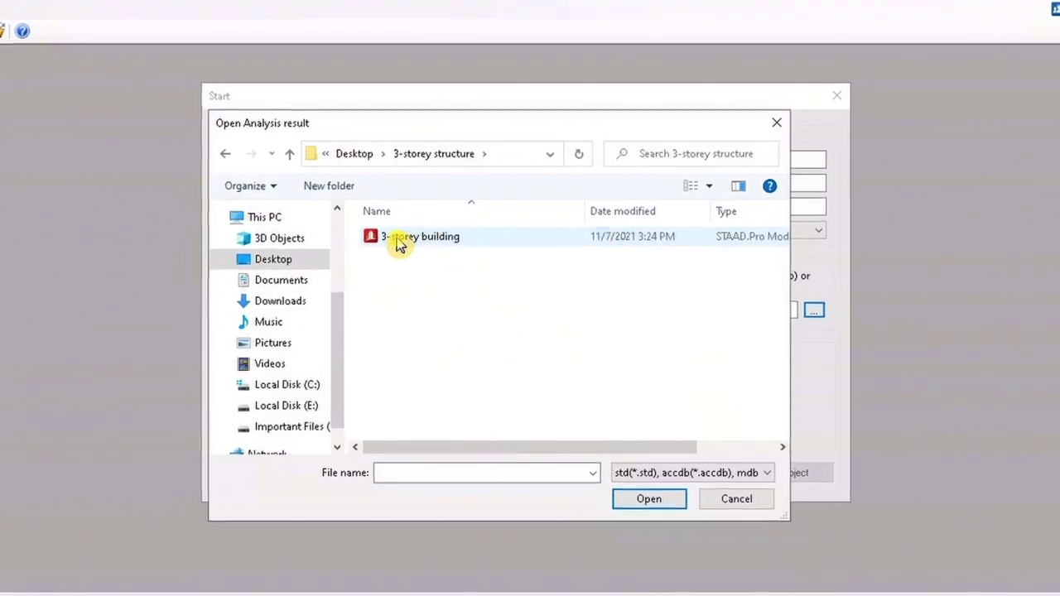
{"action": "double_click", "coordinate": [417, 235]}
{"action": "left_click", "coordinate": [417, 235]}
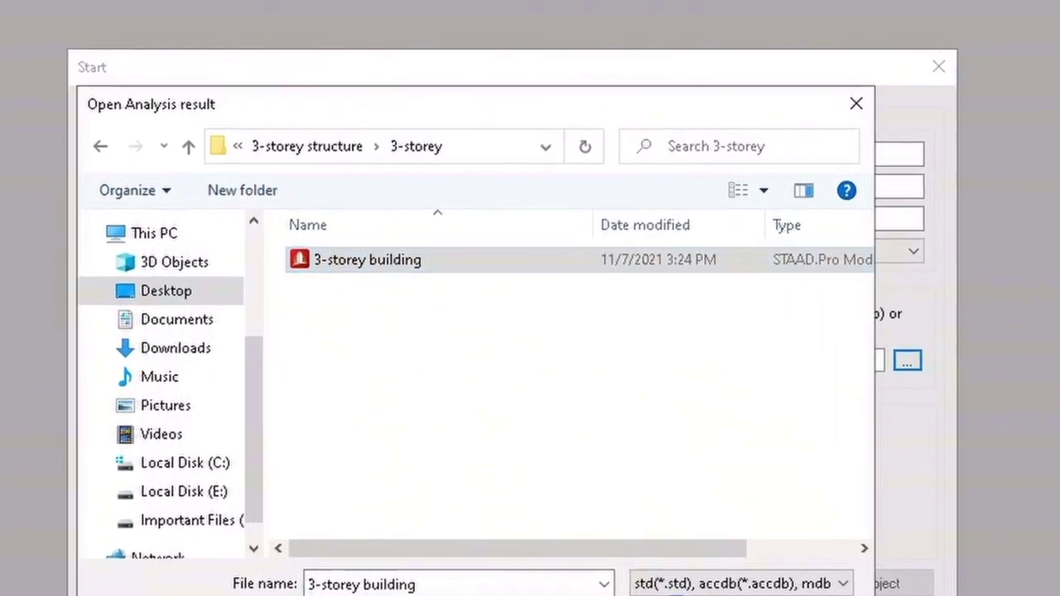
{"action": "key", "text": "Return"}
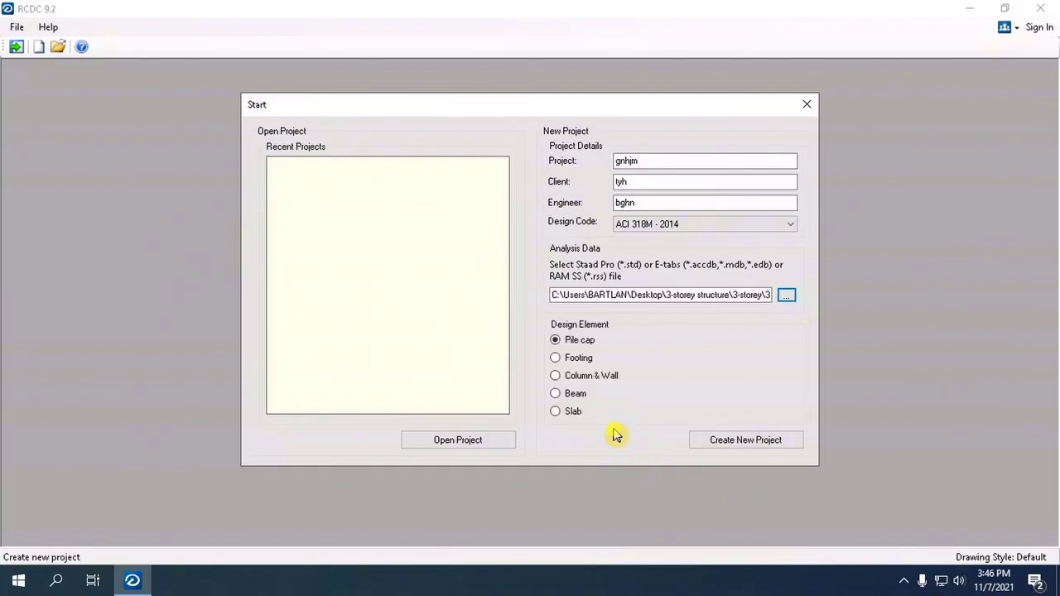
- Create a Column & Wall project and add concrete grade C21 and steel grade Fy275
{"action": "left_click", "coordinate": [555, 375]}
{"action": "left_click", "coordinate": [741, 440]}
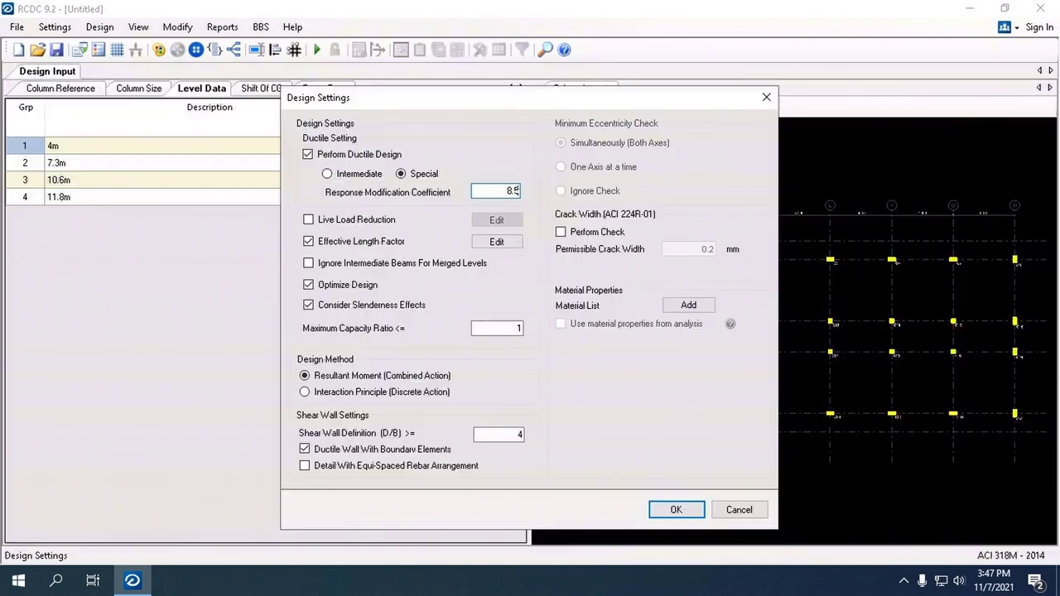
{"action": "left_click", "coordinate": [693, 306]}
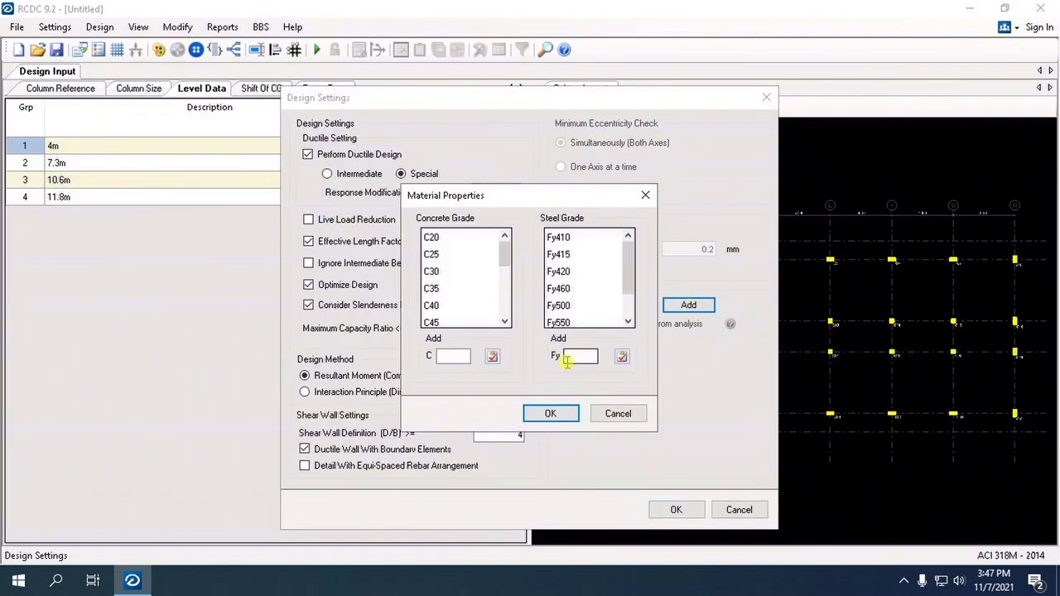
{"action": "type", "text": "2"}
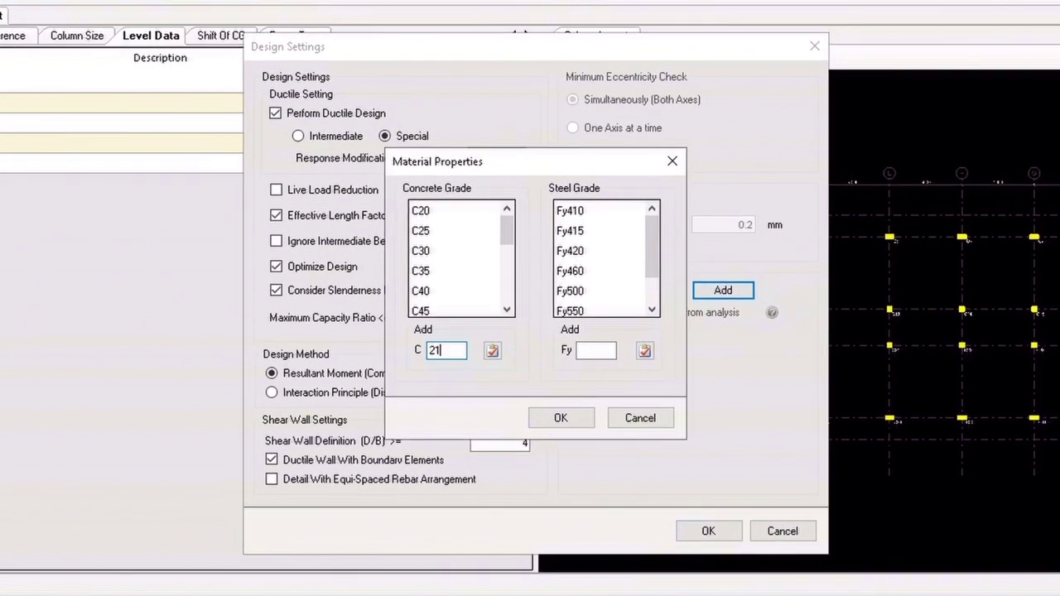
{"action": "type", "text": "1"}
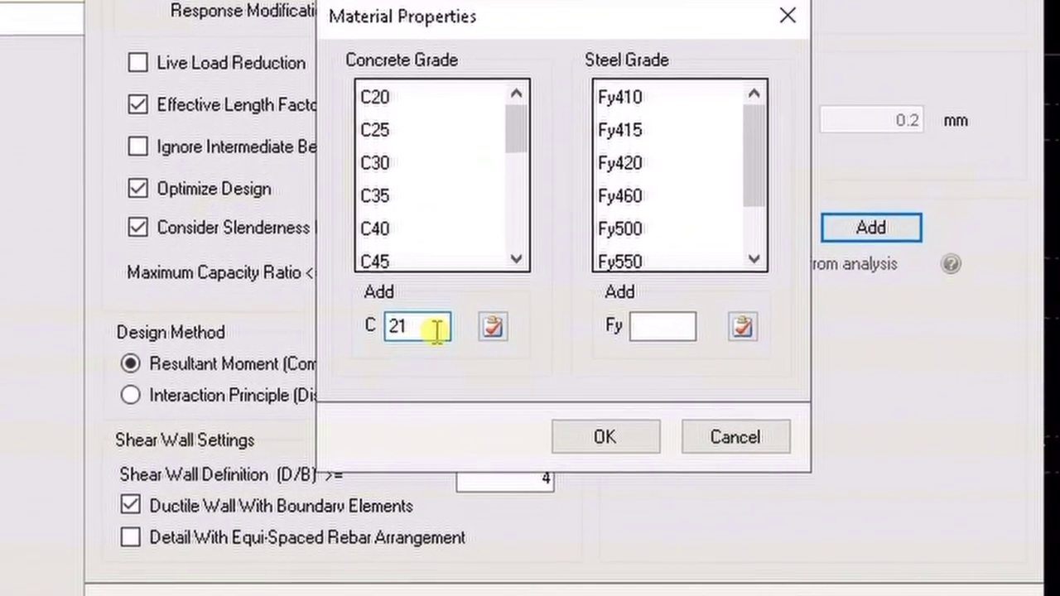
{"action": "left_click", "coordinate": [492, 332]}
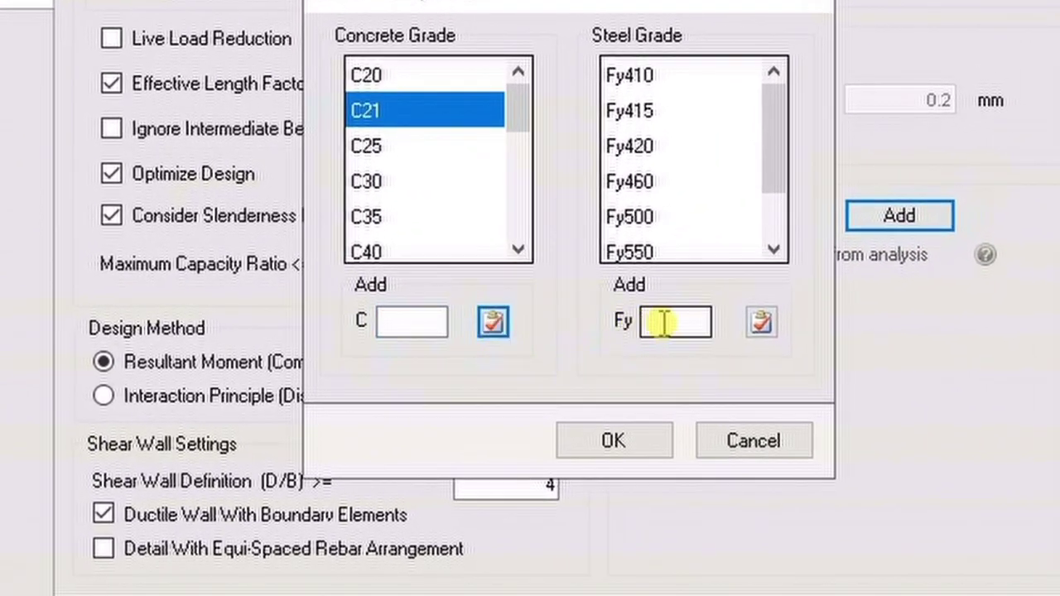
{"action": "left_click", "coordinate": [663, 323]}
{"action": "type", "text": "275"}
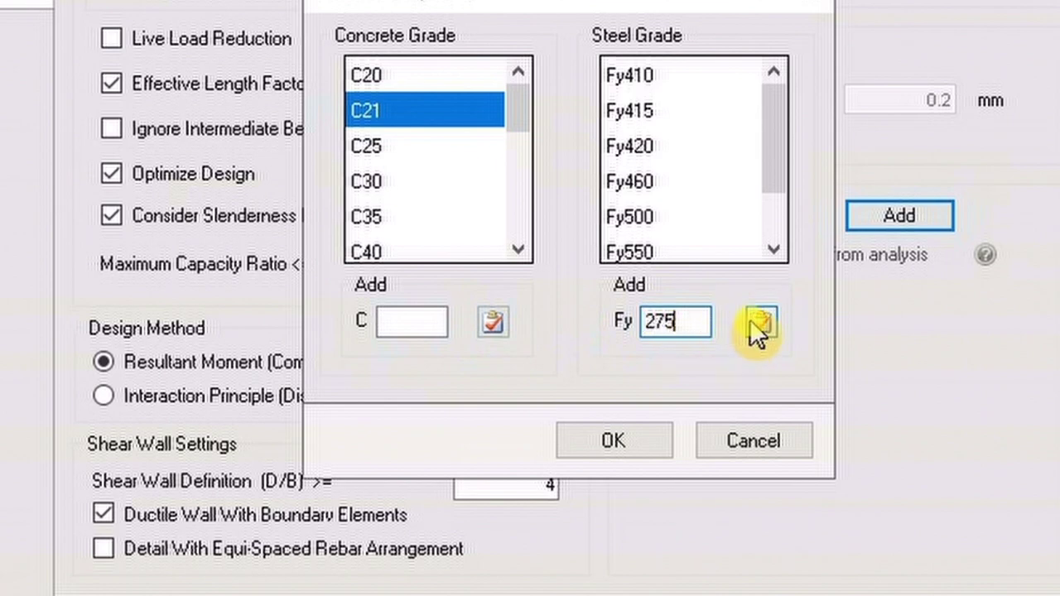
{"action": "left_click", "coordinate": [758, 324]}
{"action": "left_click", "coordinate": [650, 441]}
{"action": "left_click", "coordinate": [55, 28]}
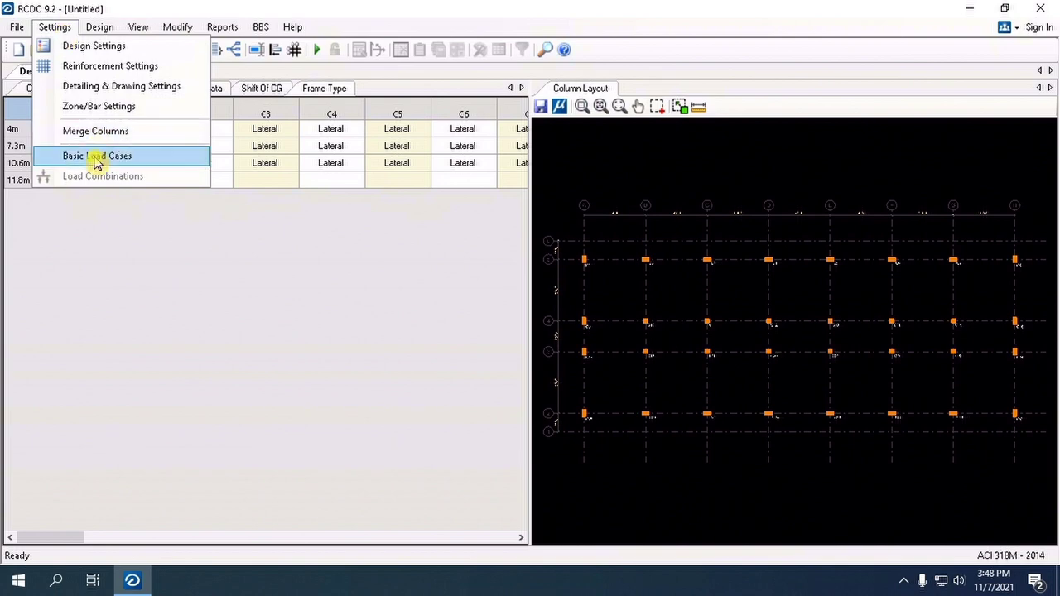
- Set LOAD 1 to Earthquake X, LOAD 2 to Earthquake Z and LOAD 3 to Dead Load
{"action": "left_click", "coordinate": [97, 155]}
{"action": "left_click", "coordinate": [495, 135]}
{"action": "left_click", "coordinate": [489, 175]}
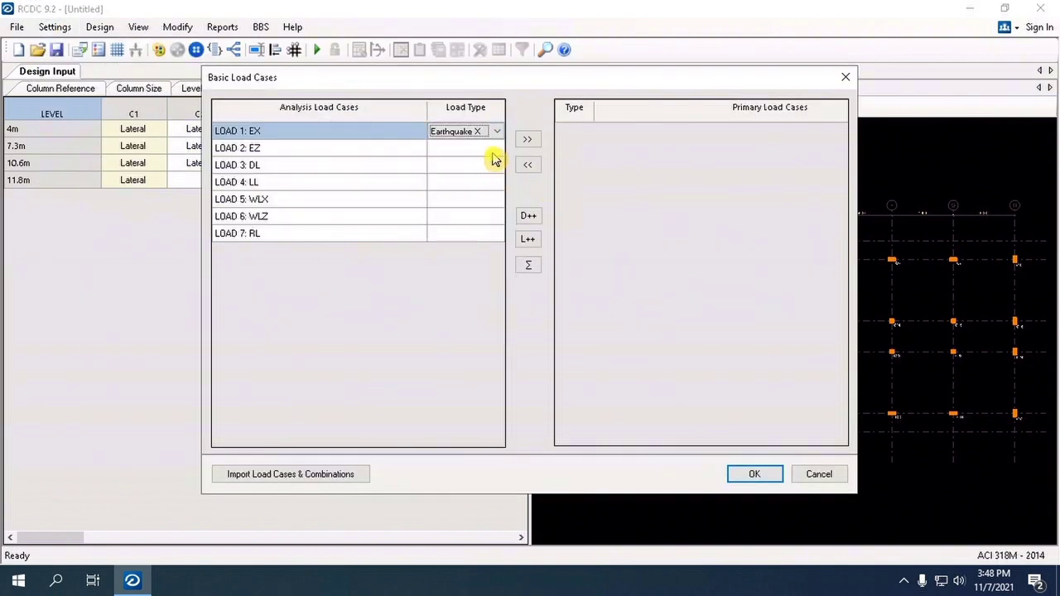
{"action": "left_click", "coordinate": [494, 149]}
{"action": "left_click", "coordinate": [485, 206]}
{"action": "left_click", "coordinate": [485, 165]}
{"action": "left_click", "coordinate": [485, 164]}
{"action": "left_click", "coordinate": [464, 180]}
- Set LOAD 4 to Live Load, LOAD 5 to Wind X, LOAD 6 to Wind Z, LOAD 7 to Roof Live
{"action": "left_click", "coordinate": [495, 183]}
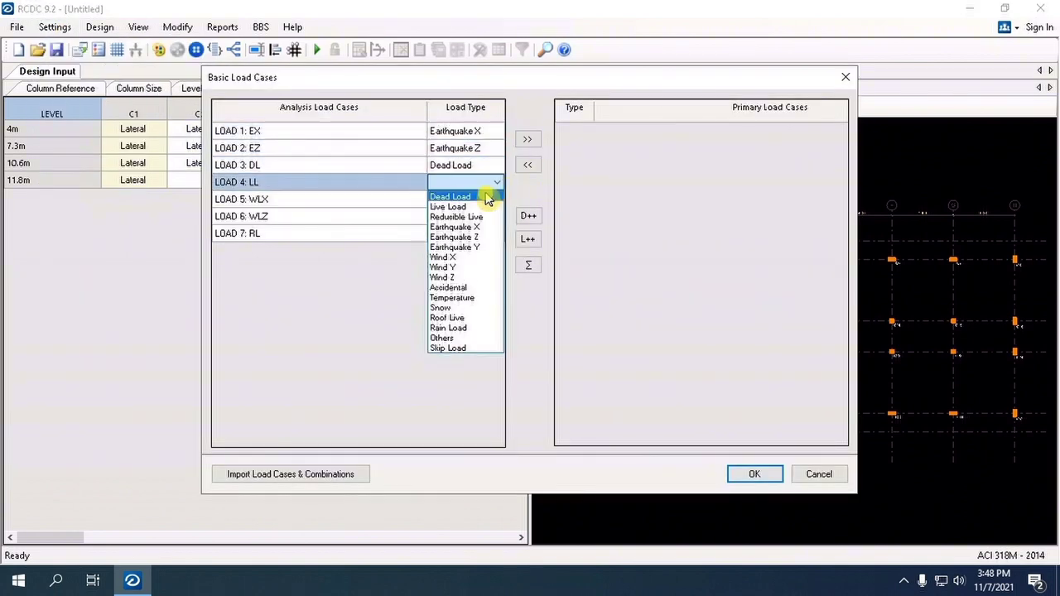
{"action": "left_click", "coordinate": [496, 201]}
{"action": "left_click", "coordinate": [495, 200]}
{"action": "left_click", "coordinate": [486, 273]}
{"action": "left_click", "coordinate": [495, 217]}
{"action": "left_click", "coordinate": [483, 323]}
{"action": "left_click", "coordinate": [494, 234]}
{"action": "left_click", "coordinate": [485, 373]}
- Make all seven load cases primary and import the analysis combinations, removing duplicates
{"action": "left_click_drag", "start_coordinate": [389, 131], "coordinate": [389, 234]}
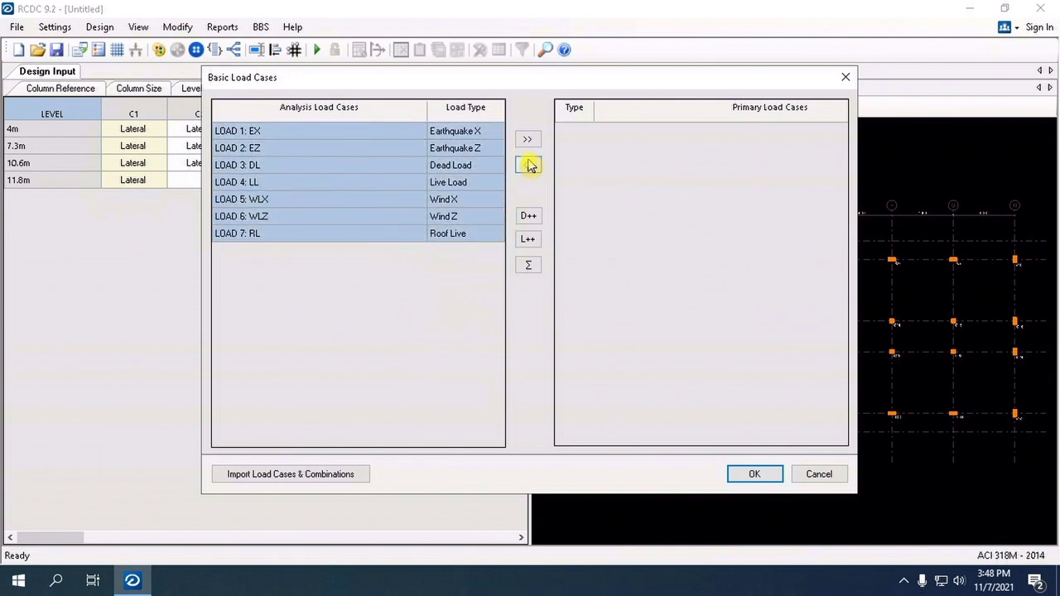
{"action": "left_click", "coordinate": [528, 139]}
{"action": "left_click", "coordinate": [754, 476]}
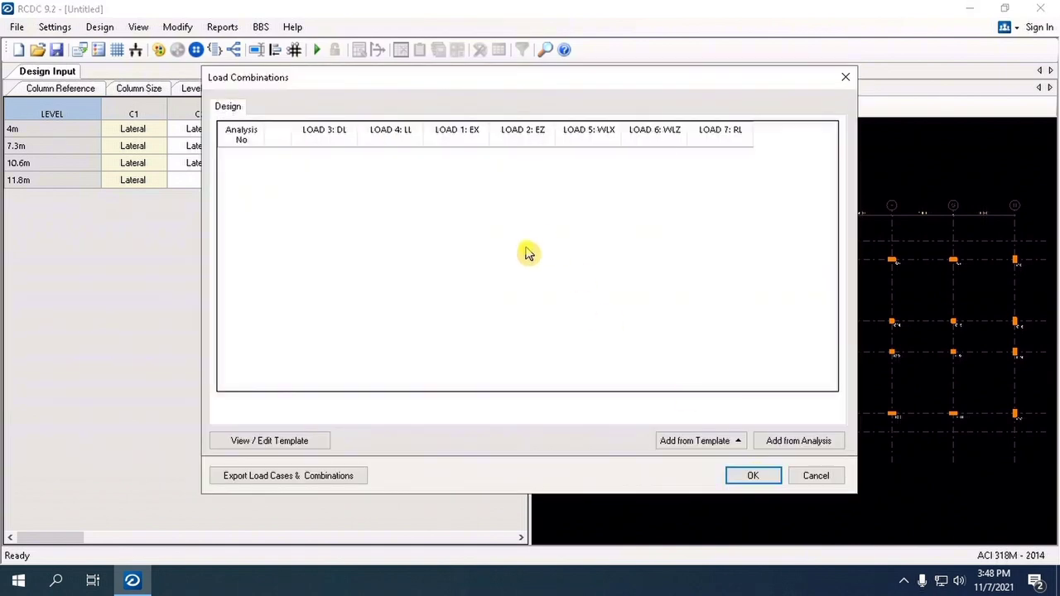
{"action": "left_click", "coordinate": [809, 448]}
{"action": "left_click", "coordinate": [580, 355]}
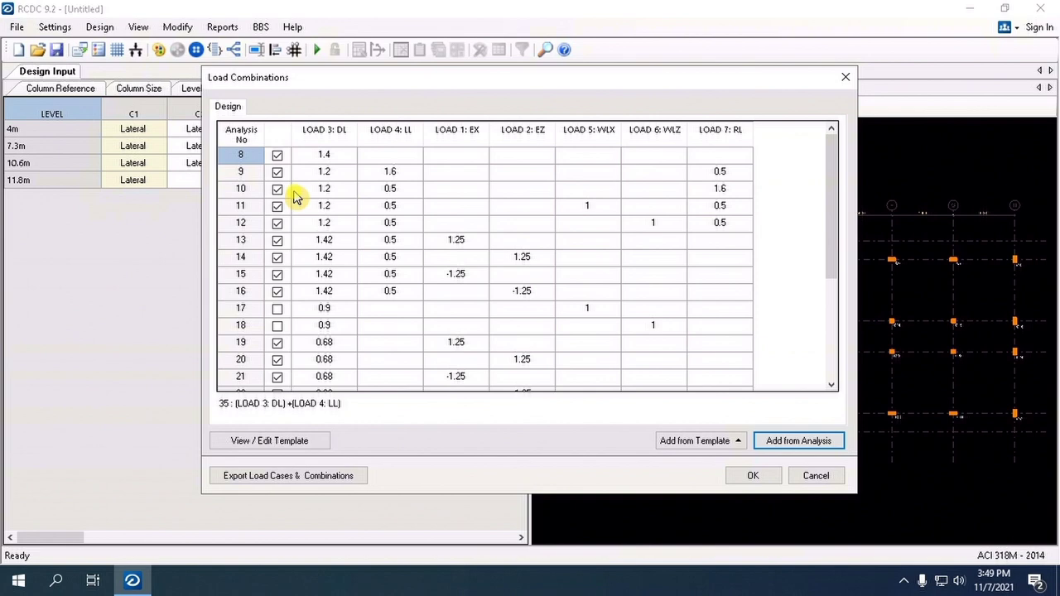
- Include combinations 17 and 18 and exclude combinations 25 through 28 from the design
{"action": "scroll", "coordinate": [345, 203], "scroll_direction": "down", "scroll_amount": 2}
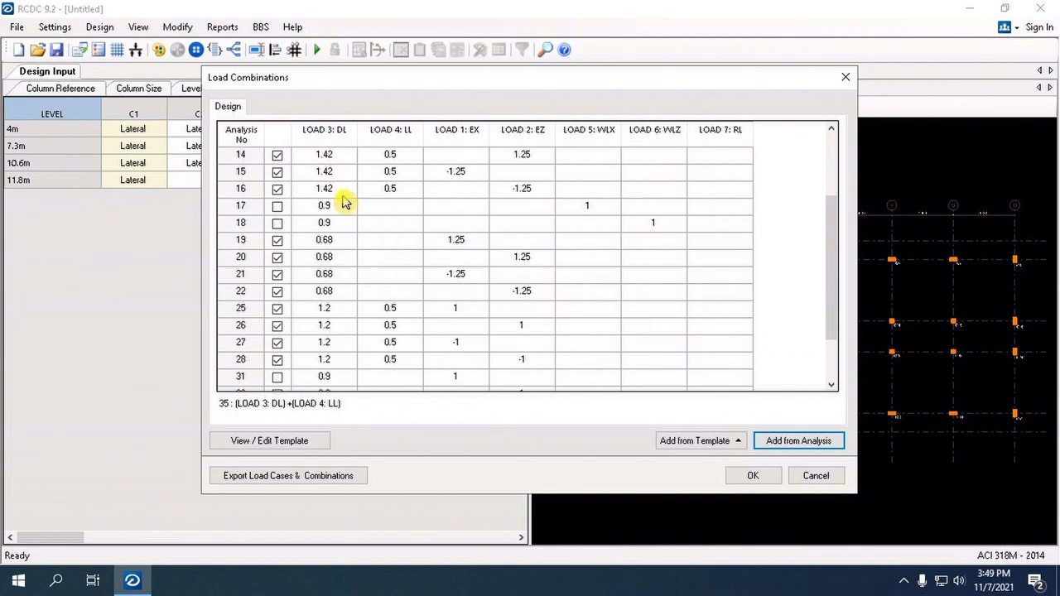
{"action": "left_click", "coordinate": [278, 205]}
{"action": "left_click", "coordinate": [277, 222]}
{"action": "scroll", "coordinate": [301, 239], "scroll_direction": "down", "scroll_amount": 1}
{"action": "scroll", "coordinate": [346, 263], "scroll_direction": "down", "scroll_amount": 1}
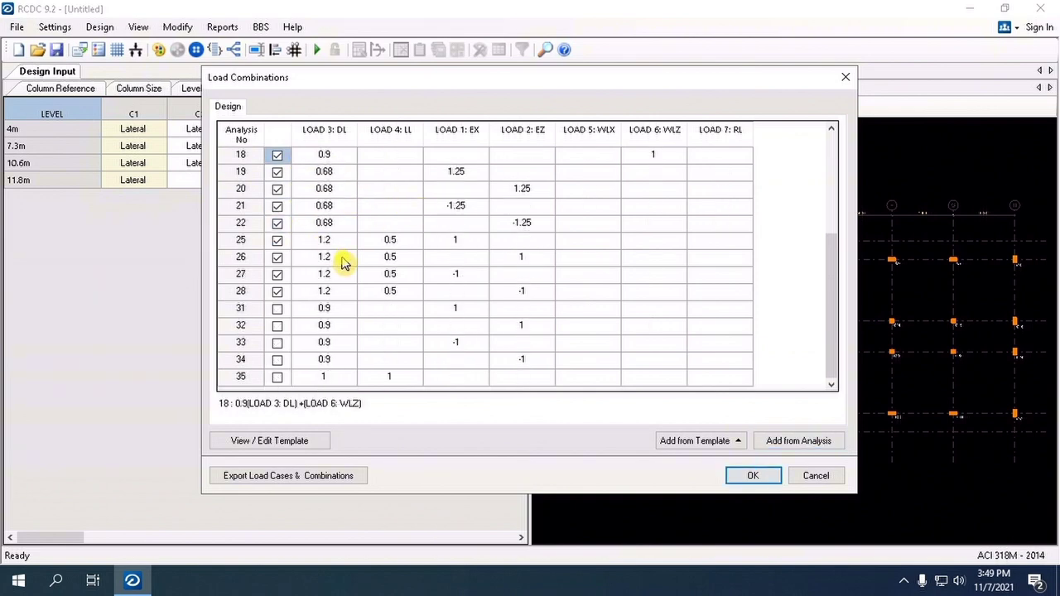
{"action": "left_click", "coordinate": [278, 240]}
{"action": "left_click", "coordinate": [277, 257]}
{"action": "left_click", "coordinate": [278, 275]}
{"action": "left_click", "coordinate": [278, 291]}
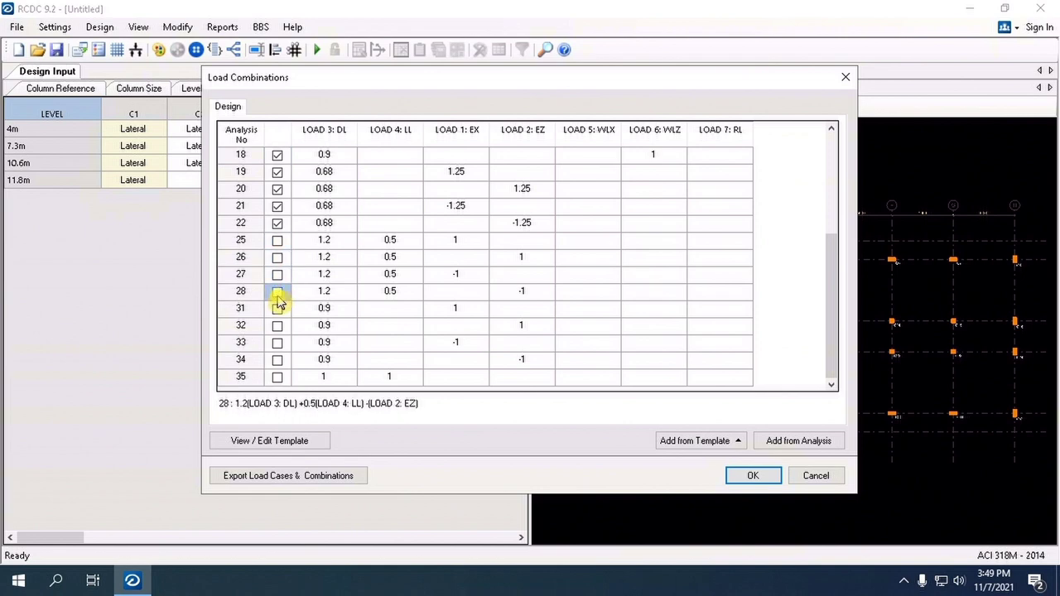
- Inspect load combination 28 and accept the load combinations
{"action": "left_click", "coordinate": [343, 346]}
{"action": "scroll", "coordinate": [340, 344], "scroll_direction": "up", "scroll_amount": 2}
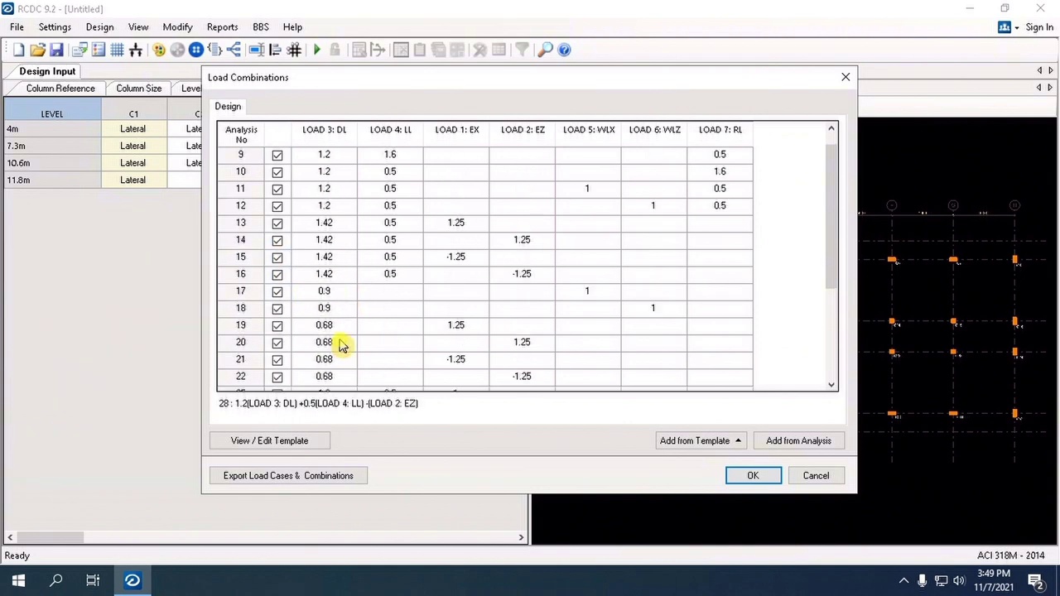
{"action": "scroll", "coordinate": [338, 161], "scroll_direction": "up", "scroll_amount": 1}
{"action": "scroll", "coordinate": [335, 265], "scroll_direction": "down", "scroll_amount": 4}
{"action": "left_click", "coordinate": [753, 475]}
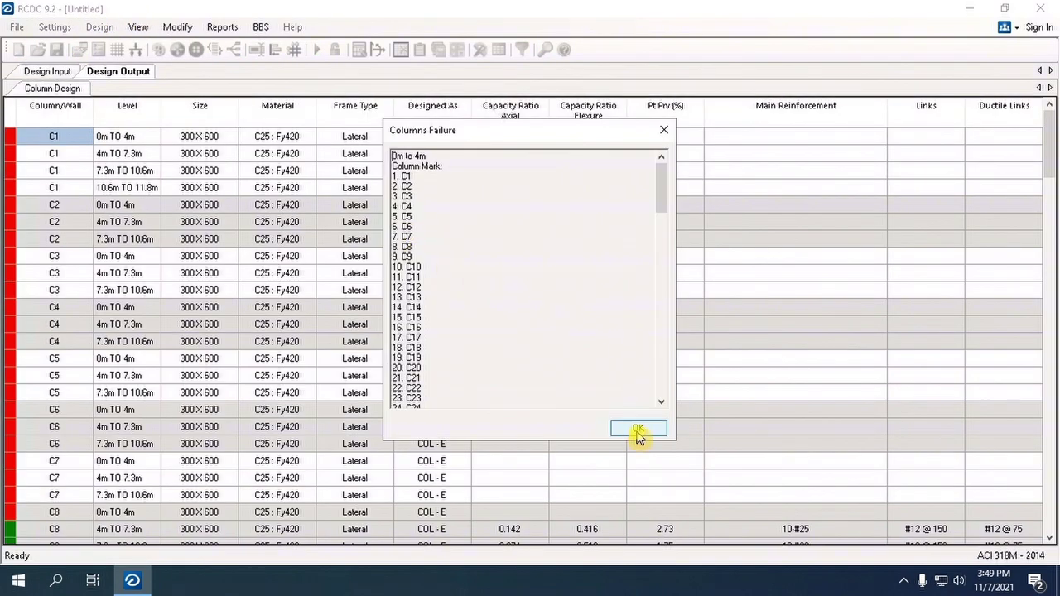
- Dismiss the column failure notice and scroll through the column design results
{"action": "left_click", "coordinate": [638, 429]}
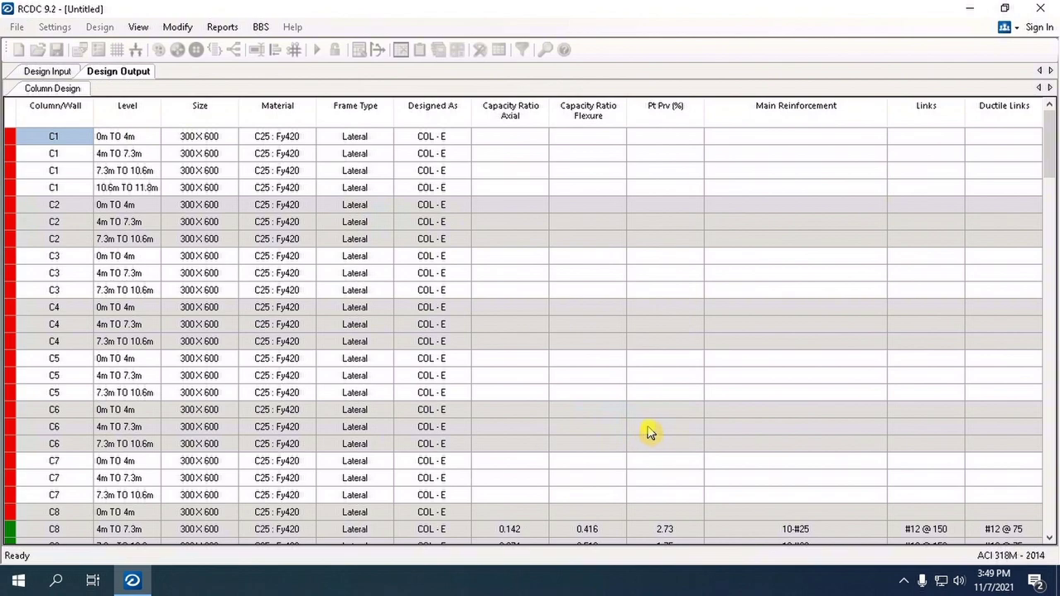
{"action": "scroll", "coordinate": [201, 384], "scroll_direction": "down", "scroll_amount": 4}
{"action": "scroll", "coordinate": [206, 377], "scroll_direction": "down", "scroll_amount": 5}
{"action": "scroll", "coordinate": [208, 365], "scroll_direction": "down", "scroll_amount": 6}
{"action": "scroll", "coordinate": [211, 361], "scroll_direction": "down", "scroll_amount": 4}
{"action": "scroll", "coordinate": [214, 359], "scroll_direction": "down", "scroll_amount": 9}
{"action": "scroll", "coordinate": [217, 348], "scroll_direction": "down", "scroll_amount": 6}
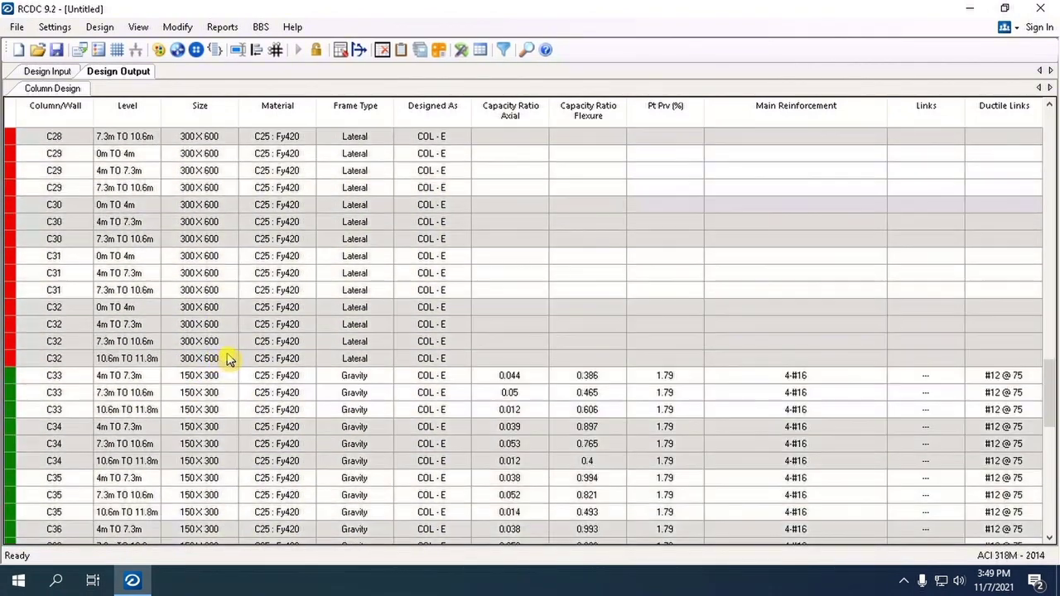
{"action": "scroll", "coordinate": [221, 332], "scroll_direction": "down", "scroll_amount": 4}
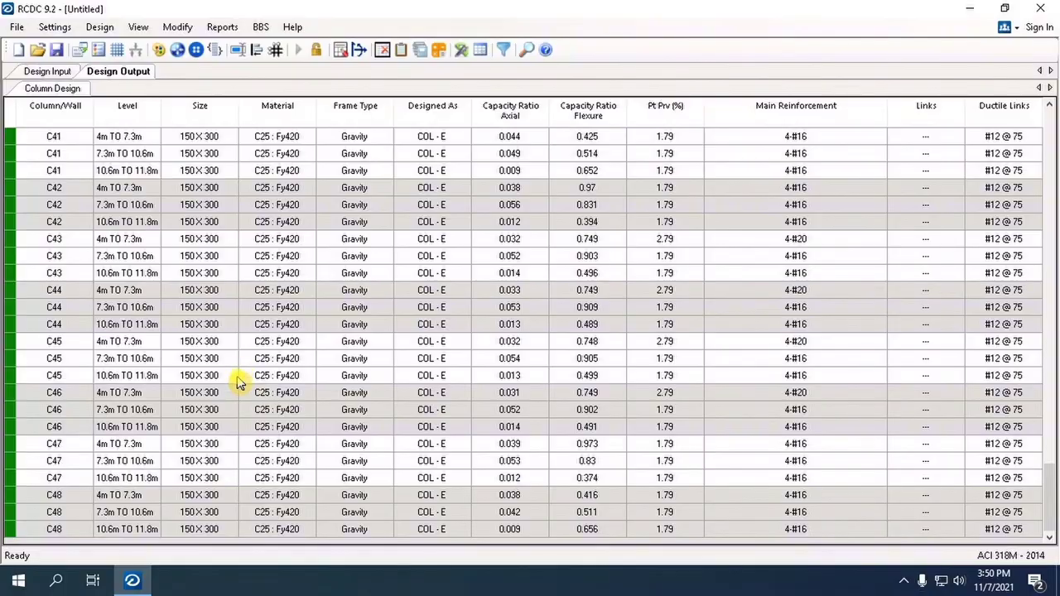
{"action": "scroll", "coordinate": [249, 364], "scroll_direction": "up", "scroll_amount": 4}
{"action": "scroll", "coordinate": [270, 331], "scroll_direction": "up", "scroll_amount": 6}
{"action": "scroll", "coordinate": [275, 317], "scroll_direction": "up", "scroll_amount": 8}
{"action": "scroll", "coordinate": [266, 298], "scroll_direction": "up", "scroll_amount": 8}
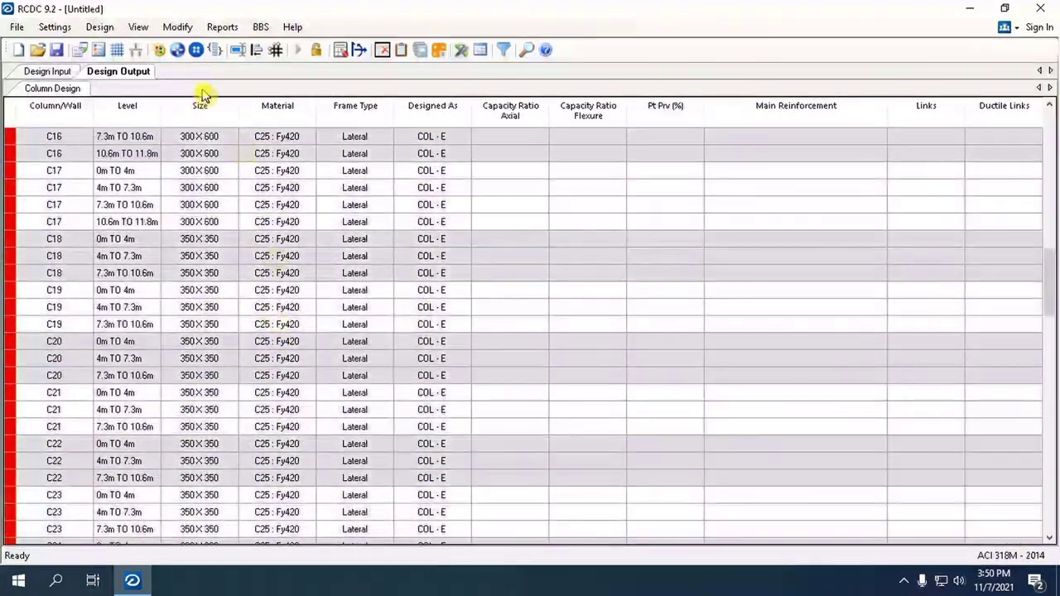
- Unlock the column design for editing and confirm
{"action": "left_click", "coordinate": [95, 29]}
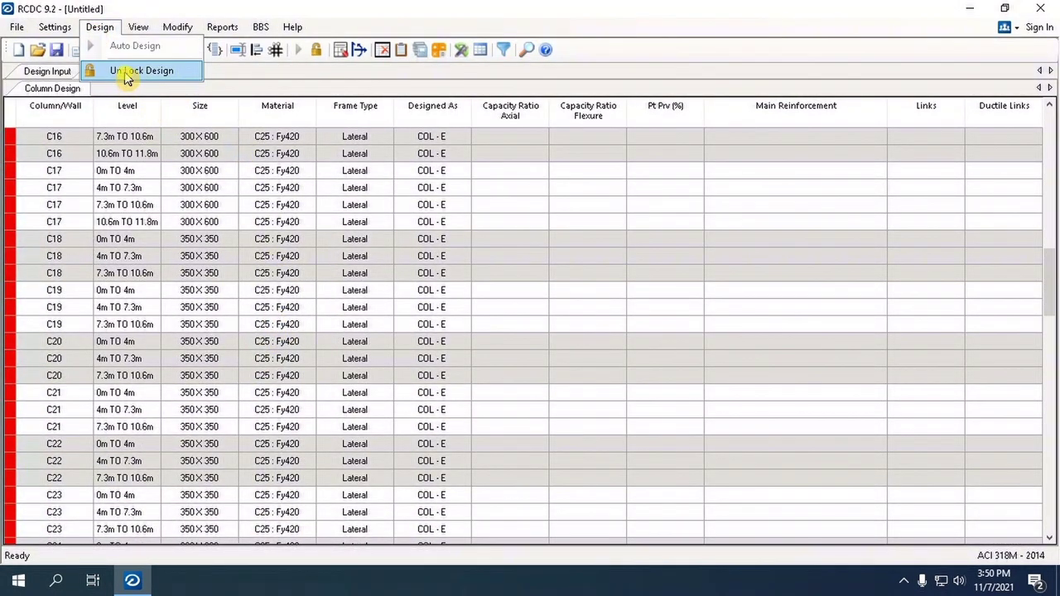
{"action": "left_click", "coordinate": [126, 74]}
{"action": "left_click", "coordinate": [543, 348]}
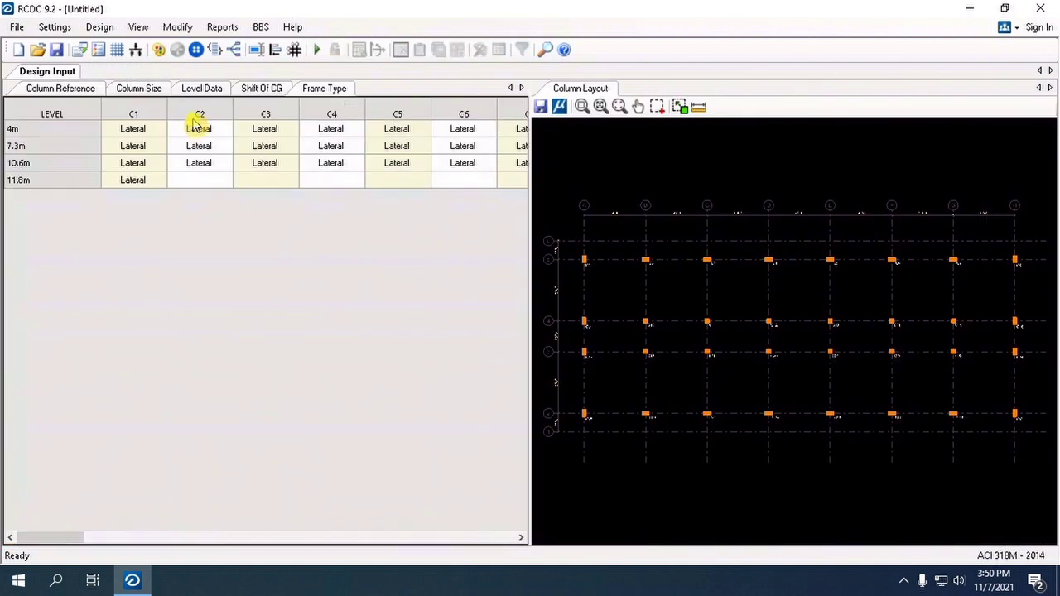
- View the Reinforcement Settings and close them without changes
{"action": "left_click", "coordinate": [60, 27]}
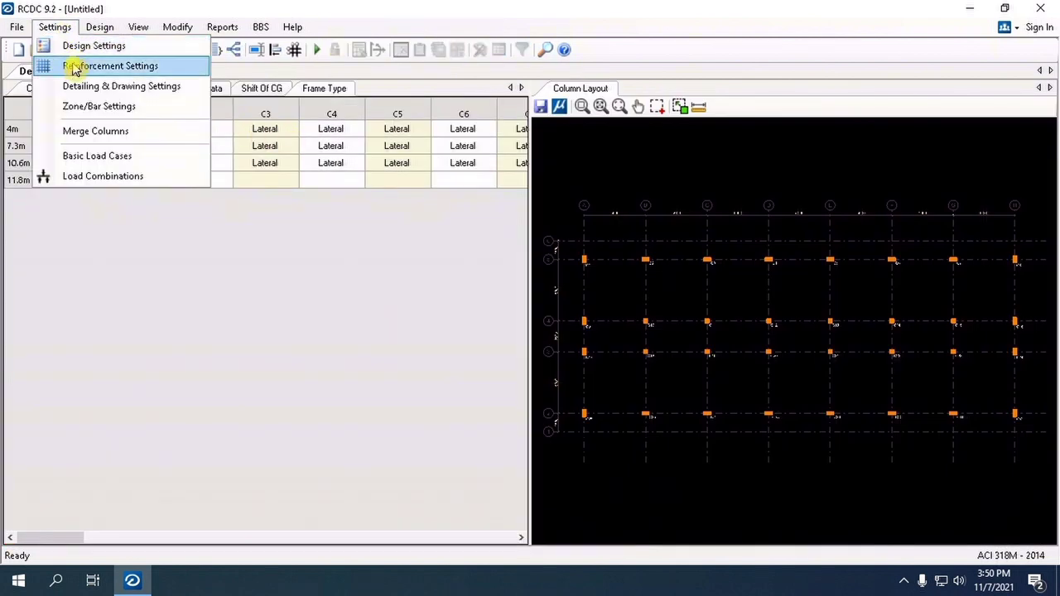
{"action": "left_click", "coordinate": [75, 66]}
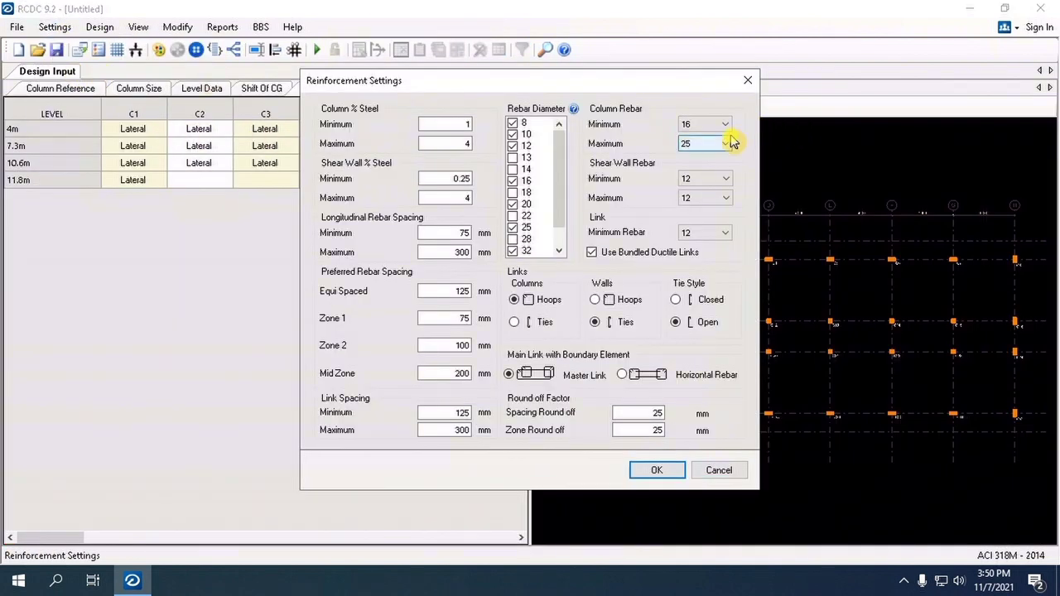
{"action": "left_click", "coordinate": [734, 473]}
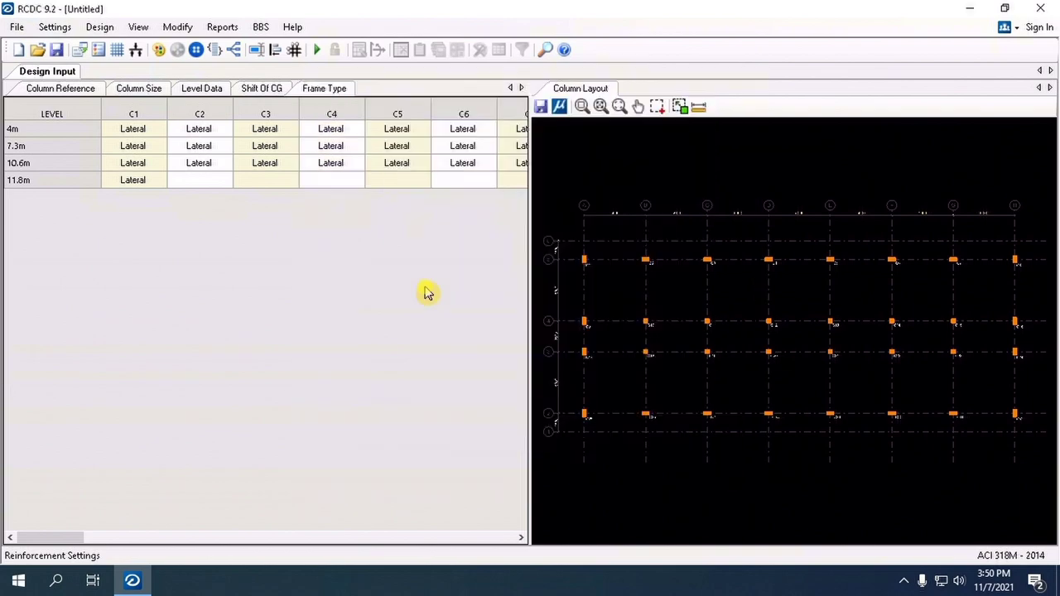
- Set the beam cover to 40 for all four levels in Level Data
{"action": "left_click", "coordinate": [222, 96]}
{"action": "left_click", "coordinate": [503, 144]}
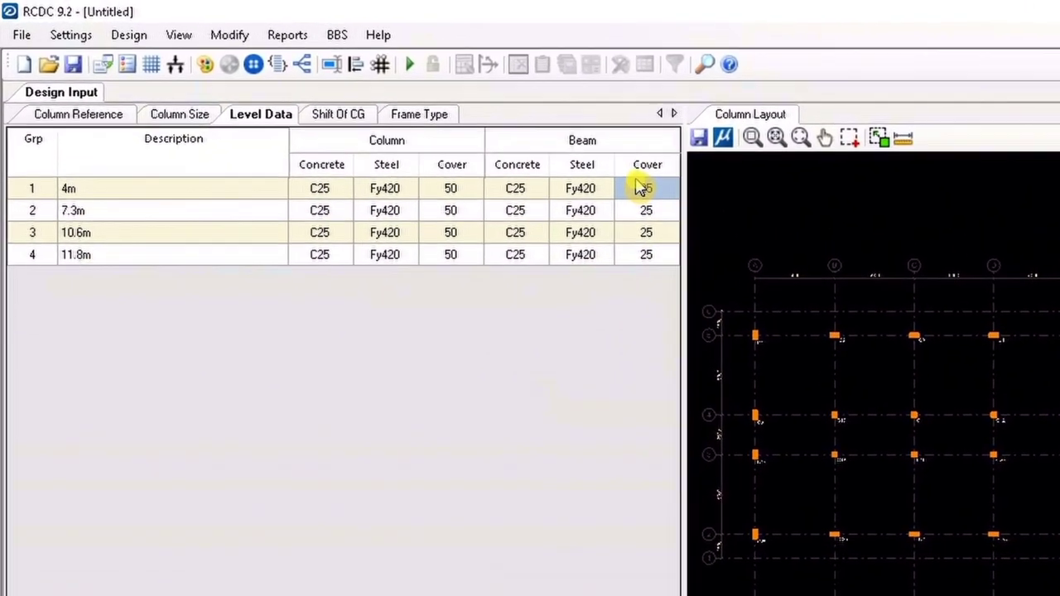
{"action": "type", "text": "40"}
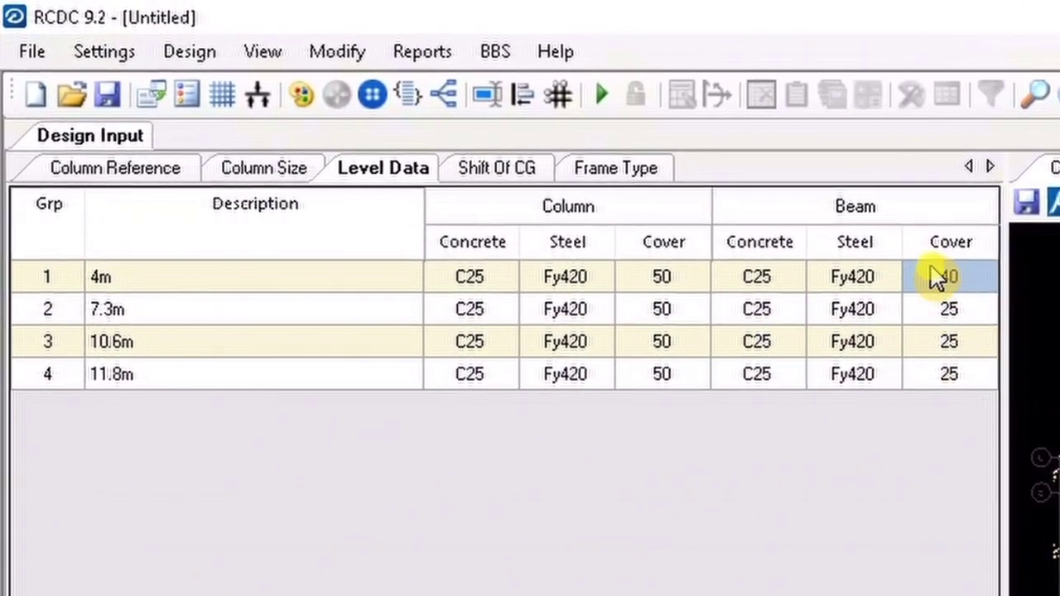
{"action": "left_click_drag", "start_coordinate": [958, 291], "coordinate": [975, 406]}
- Set beam steel to Fy275 and beam concrete to C21 for every level
{"action": "left_click", "coordinate": [865, 277]}
{"action": "left_click", "coordinate": [867, 309]}
{"action": "left_click_drag", "start_coordinate": [845, 289], "coordinate": [852, 386]}
{"action": "left_click", "coordinate": [793, 291]}
{"action": "left_click", "coordinate": [793, 282]}
{"action": "left_click", "coordinate": [763, 323]}
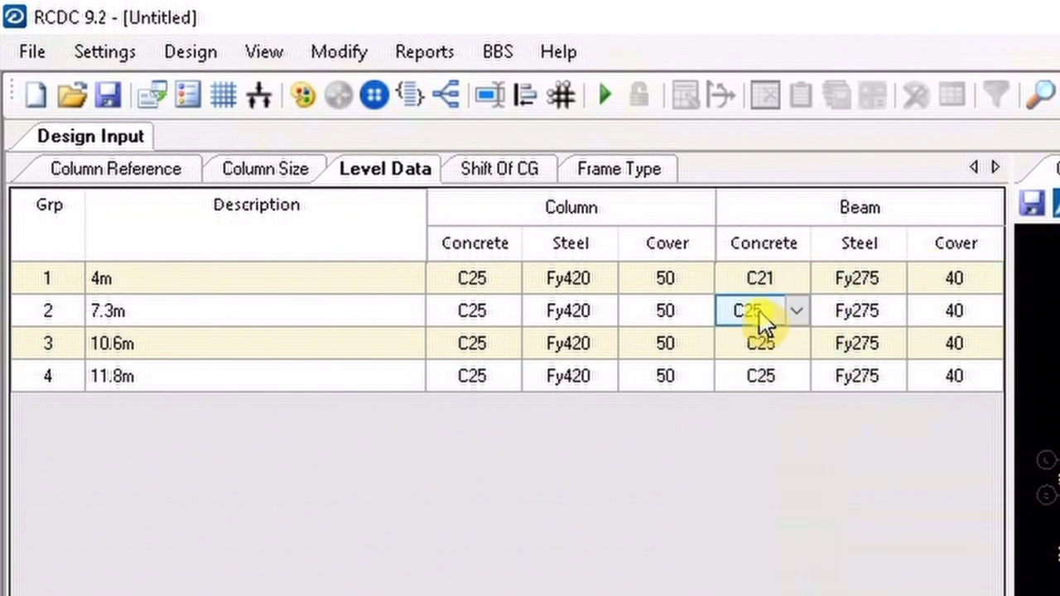
{"action": "mouse_move", "coordinate": [752, 286]}
{"action": "left_mouse_down"}
{"action": "mouse_move", "coordinate": [757, 383]}
{"action": "mouse_move", "coordinate": [966, 397]}
{"action": "left_mouse_up"}
{"action": "key", "text": "ctrl+c"}
- Paste the beam materials into the column cells for all levels
{"action": "left_click_drag", "start_coordinate": [473, 282], "coordinate": [667, 380]}
{"action": "key", "text": "ctrl+v"}
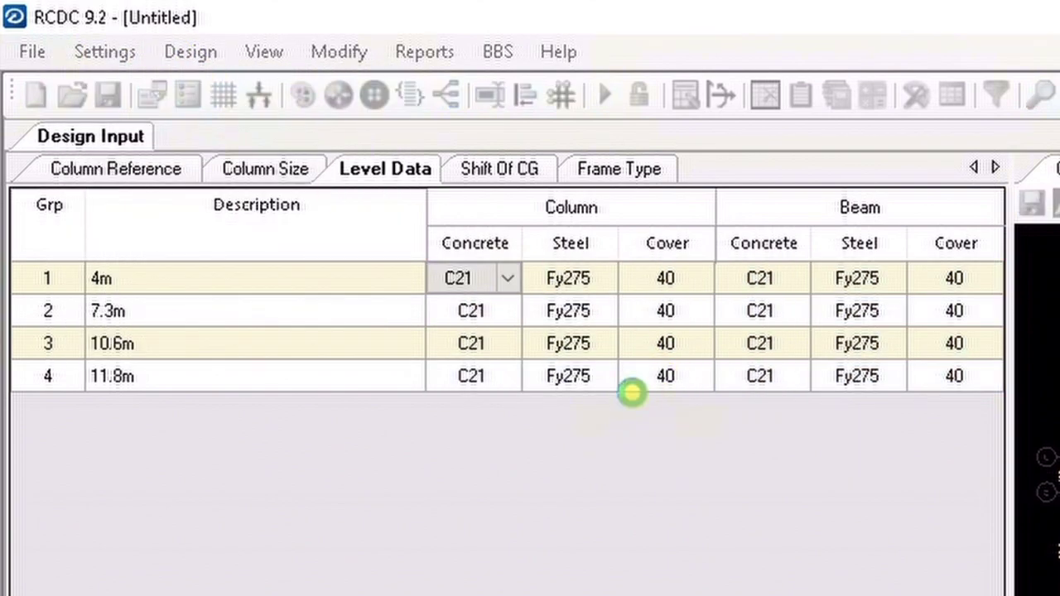
{"action": "scroll", "coordinate": [263, 413], "scroll_direction": "up", "scroll_amount": 8}
{"action": "scroll", "coordinate": [245, 410], "scroll_direction": "up", "scroll_amount": 5}
{"action": "scroll", "coordinate": [243, 409], "scroll_direction": "up", "scroll_amount": 3}
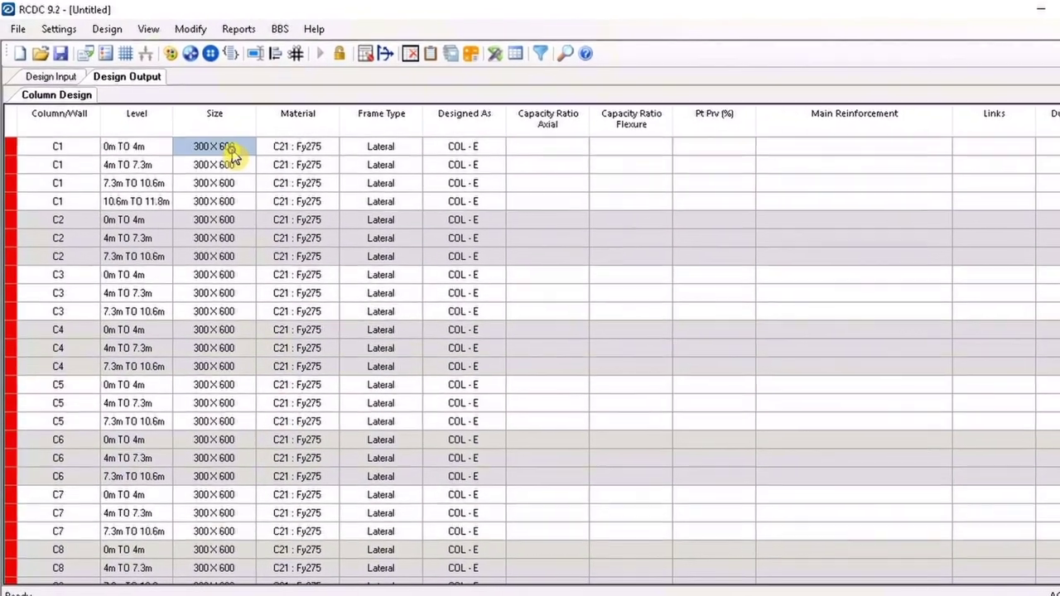
- Redesign column C1 with a 1200 mm depth at all four levels, which still fails
{"action": "left_click", "coordinate": [216, 138]}
{"action": "right_click", "coordinate": [217, 141]}
{"action": "left_click", "coordinate": [393, 276]}
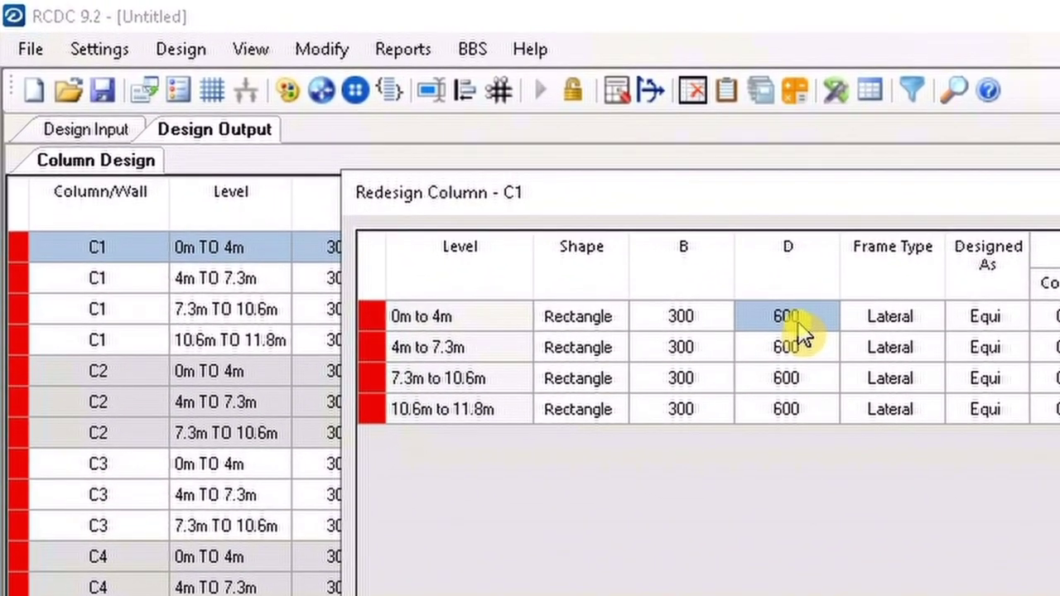
{"action": "type", "text": "12"}
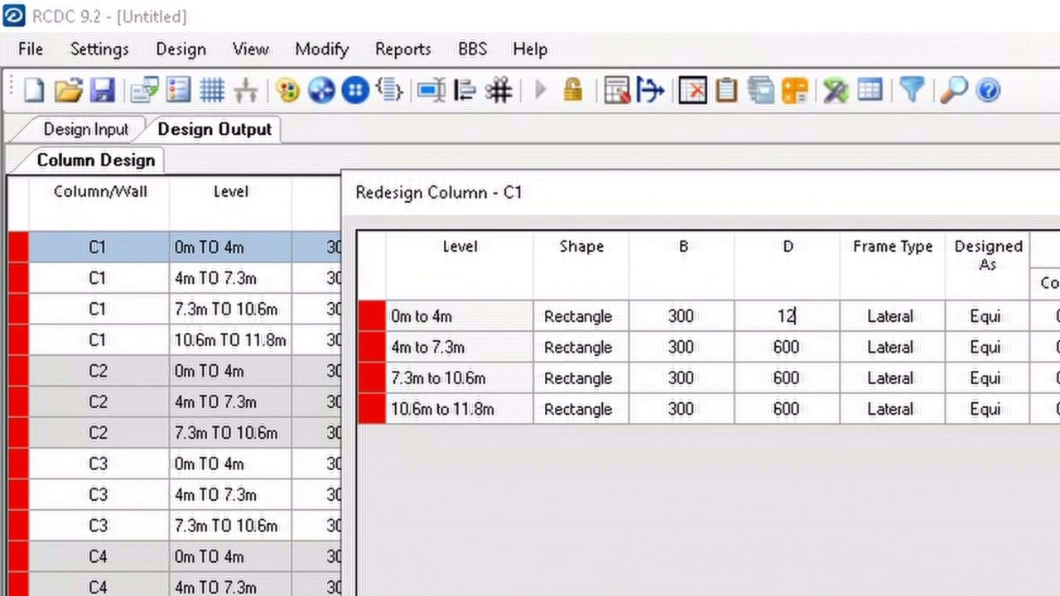
{"action": "left_click", "coordinate": [802, 353]}
{"action": "type", "text": "1200"}
{"action": "left_click", "coordinate": [805, 388]}
{"action": "type", "text": "1200"}
{"action": "left_click", "coordinate": [799, 420]}
{"action": "type", "text": "12"}
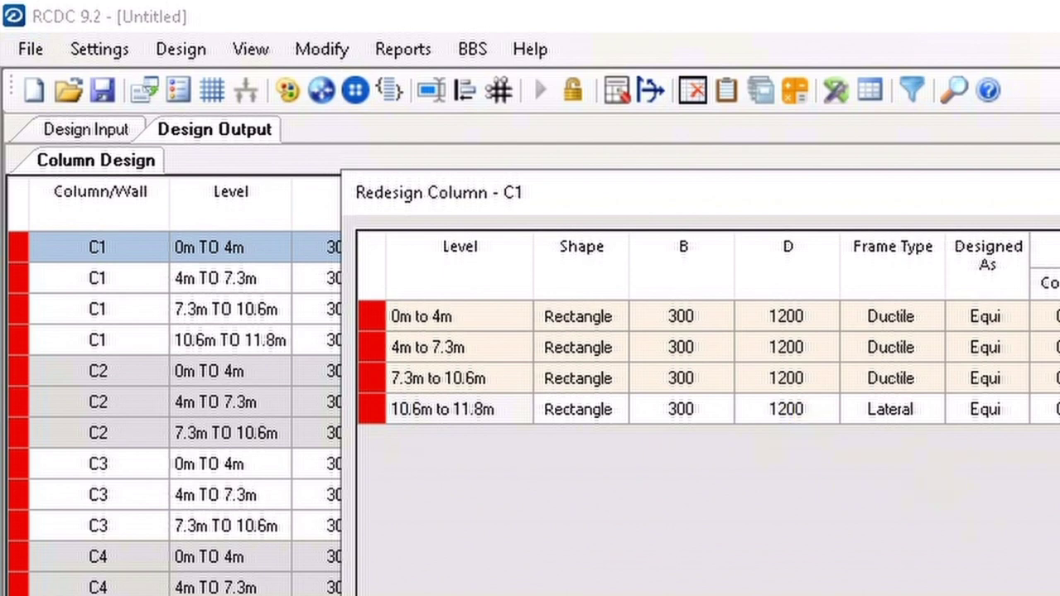
{"action": "key", "text": "Return"}
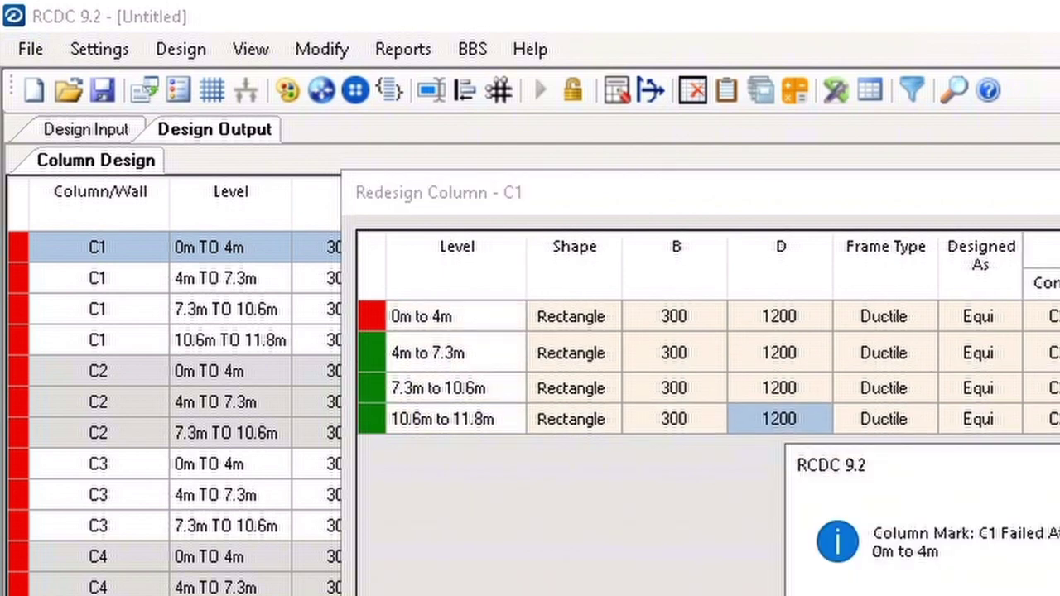
{"action": "key", "text": "Return"}
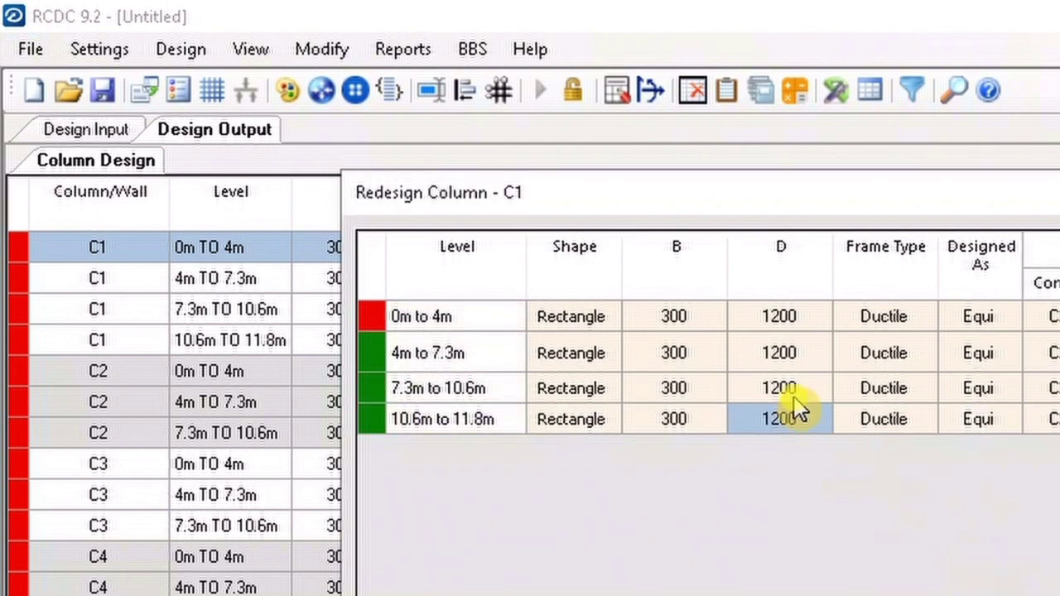
- Change C1's depth to 1500 mm at all four levels and accept the redesign
{"action": "left_click", "coordinate": [818, 327]}
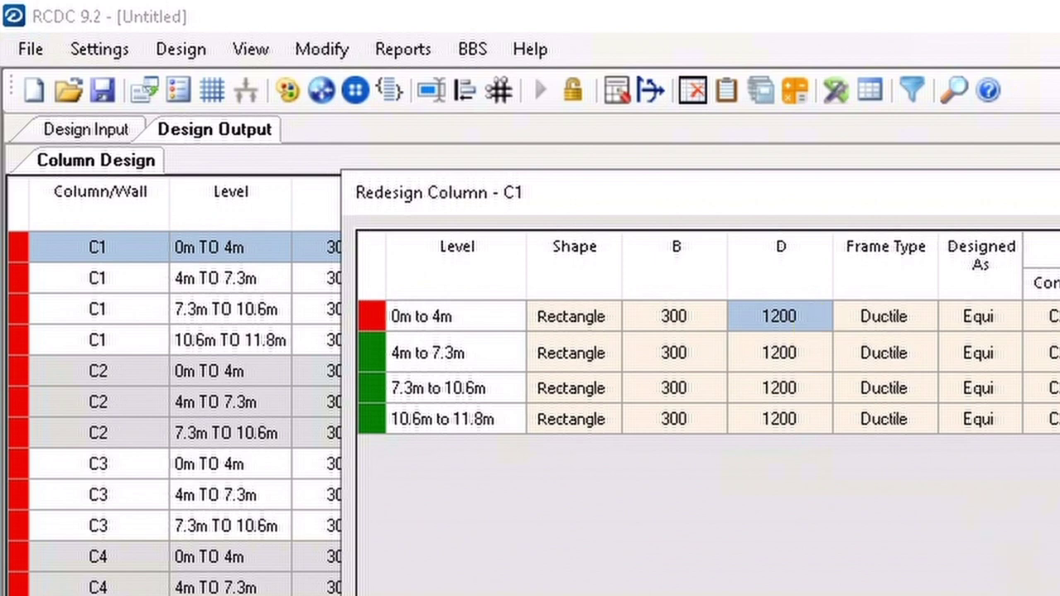
{"action": "left_click", "coordinate": [802, 318]}
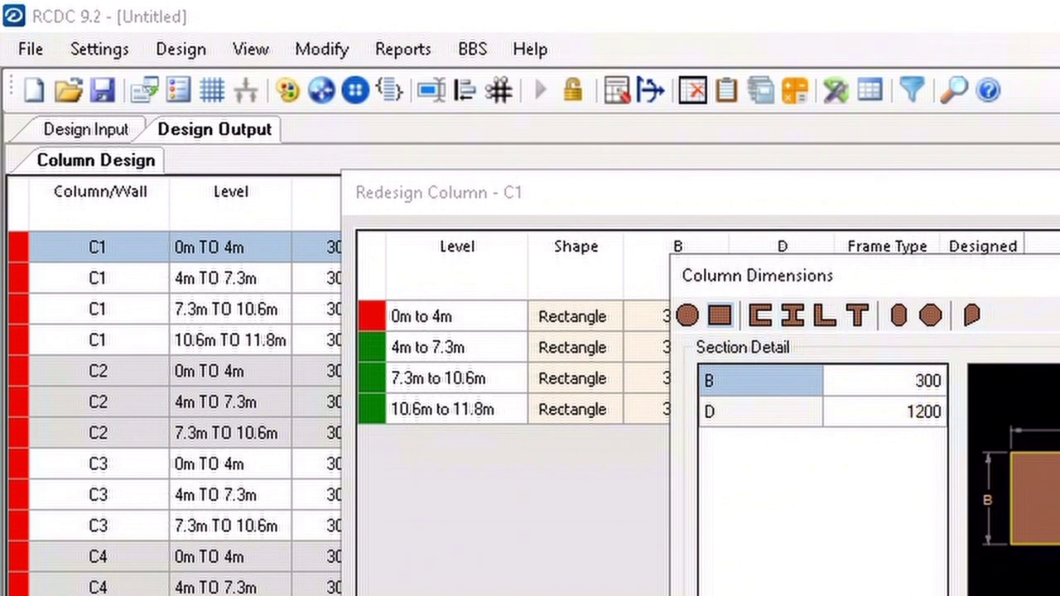
{"action": "key", "text": "Return"}
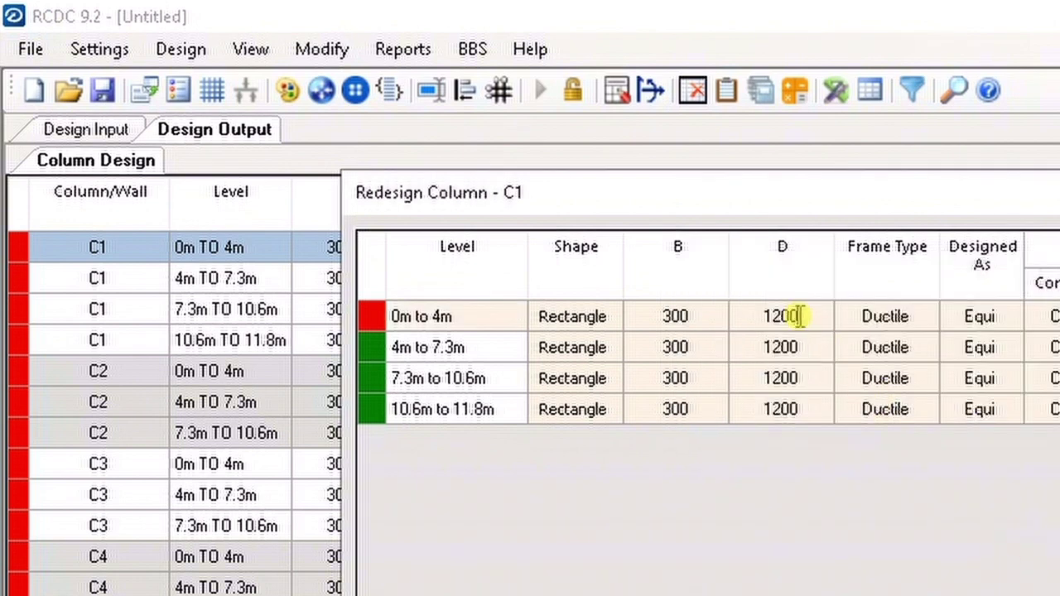
{"action": "double_click", "coordinate": [810, 316]}
{"action": "type", "text": "1500"}
{"action": "double_click", "coordinate": [782, 348]}
{"action": "type", "text": "15"}
{"action": "double_click", "coordinate": [791, 378]}
{"action": "type", "text": "150"}
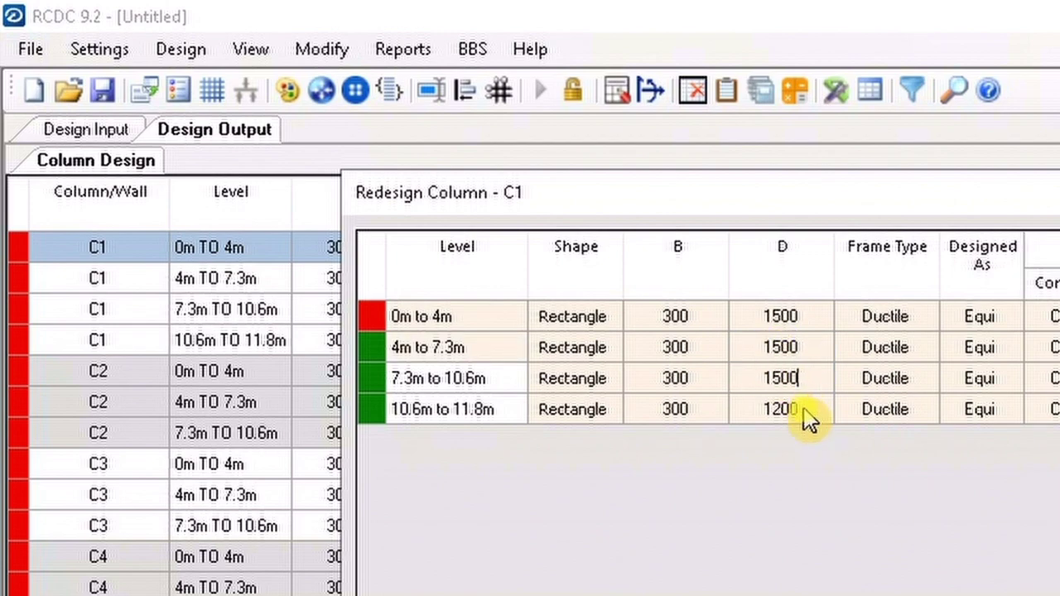
{"action": "double_click", "coordinate": [782, 409]}
{"action": "type", "text": "1500"}
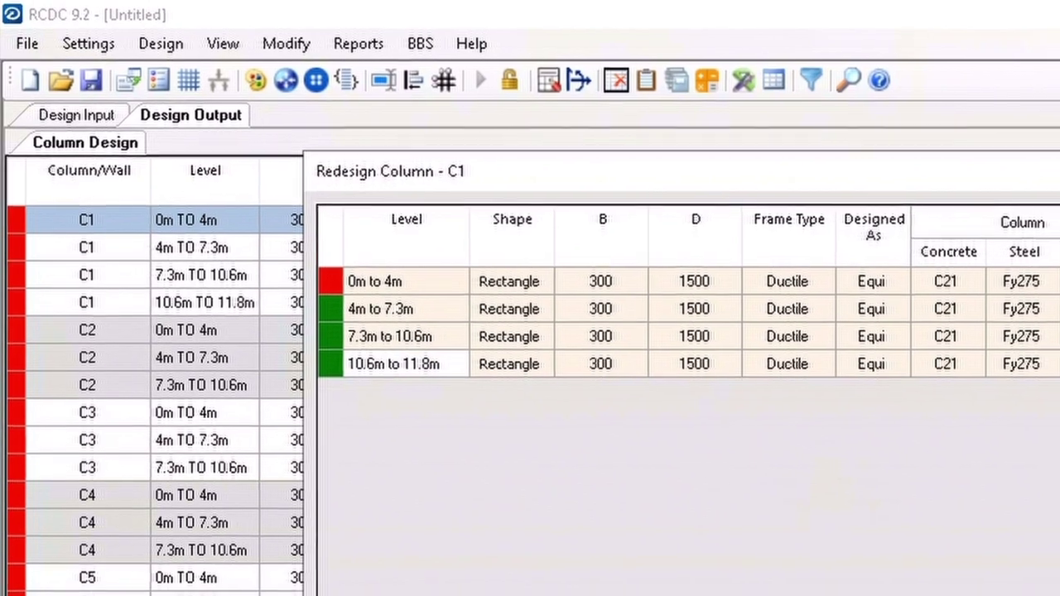
{"action": "key", "text": "Return"}
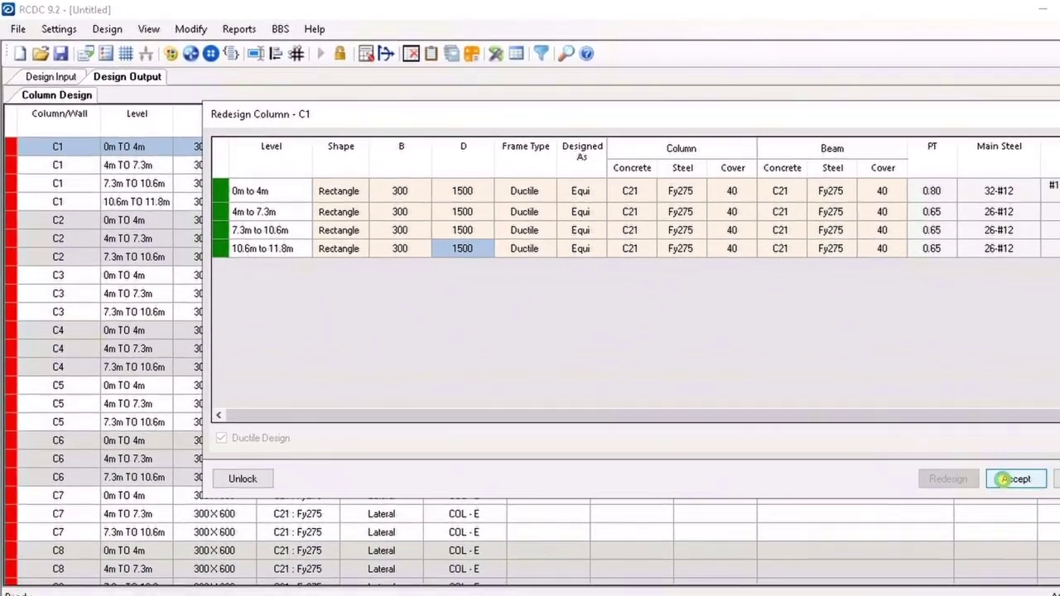
{"action": "left_click", "coordinate": [1015, 479]}
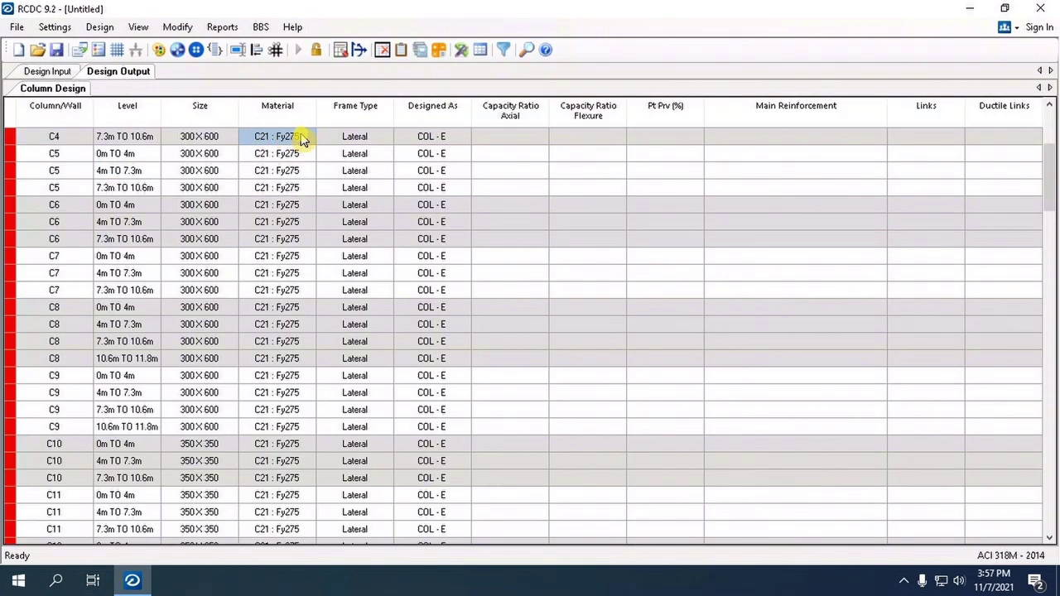
- Scroll the column design output down to columns C9 through C15
{"action": "scroll", "coordinate": [308, 362], "scroll_direction": "down", "scroll_amount": 5}
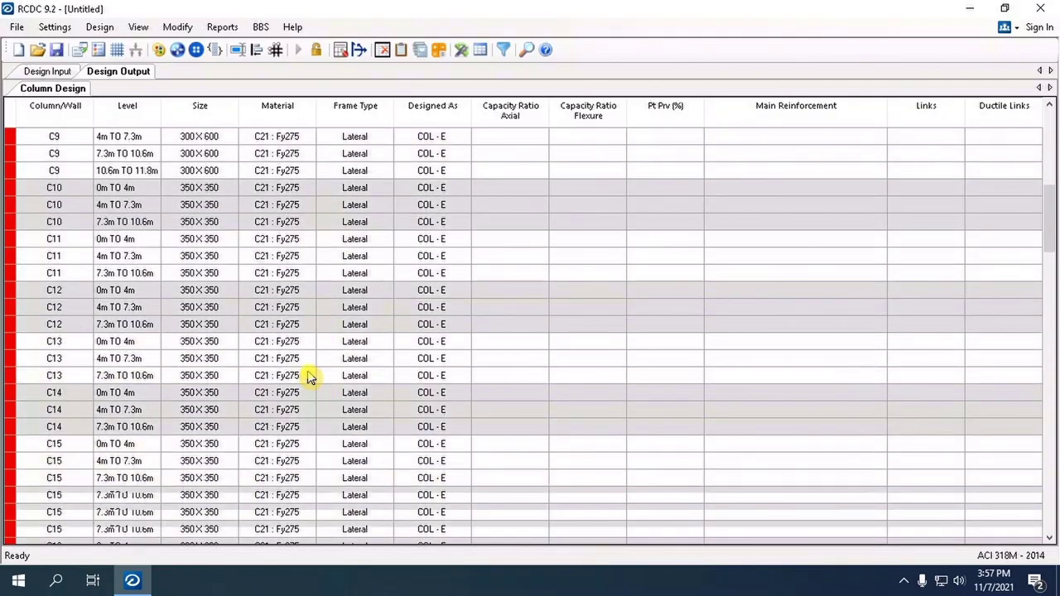
{"action": "scroll", "coordinate": [308, 369], "scroll_direction": "down", "scroll_amount": 7}
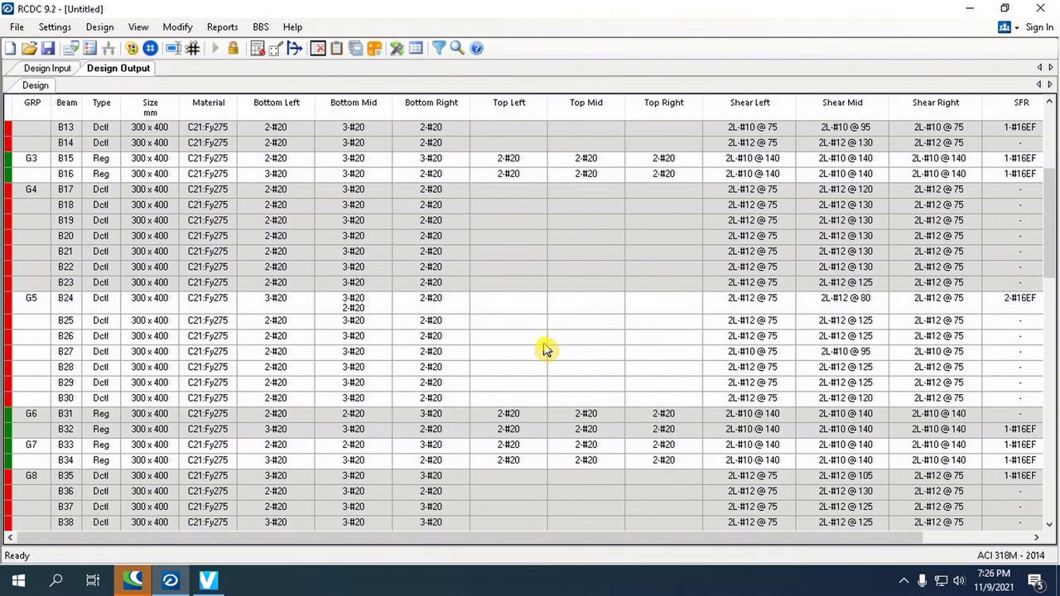
- Scroll the Design Output grid to group G5 (beams B24–B30) and select beam B25's Size cell
{"action": "scroll", "coordinate": [547, 349], "scroll_direction": "up", "scroll_amount": 4}
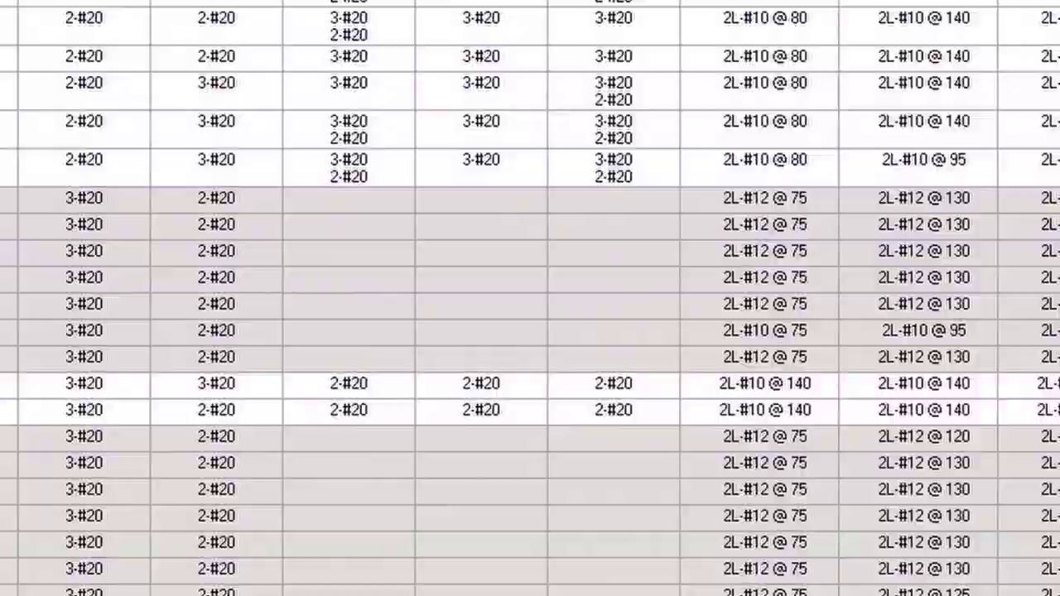
{"action": "scroll", "coordinate": [540, 340], "scroll_direction": "down", "scroll_amount": 2}
{"action": "scroll", "coordinate": [540, 340], "scroll_direction": "down", "scroll_amount": 2}
{"action": "scroll", "coordinate": [540, 339], "scroll_direction": "down", "scroll_amount": 2}
{"action": "scroll", "coordinate": [540, 340], "scroll_direction": "down", "scroll_amount": 4}
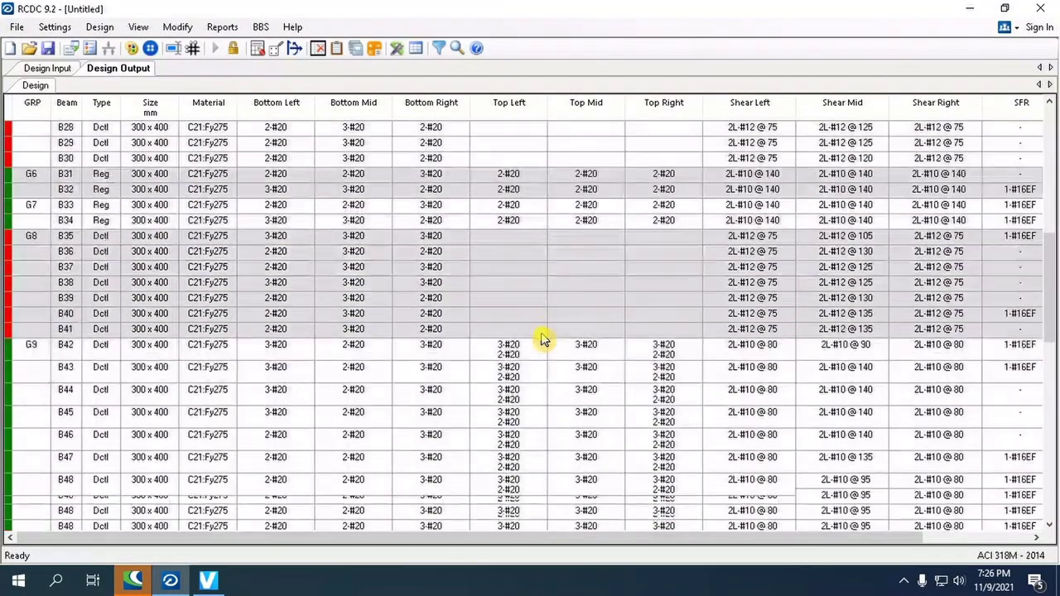
{"action": "scroll", "coordinate": [540, 340], "scroll_direction": "down", "scroll_amount": 5}
{"action": "scroll", "coordinate": [543, 340], "scroll_direction": "down", "scroll_amount": 3}
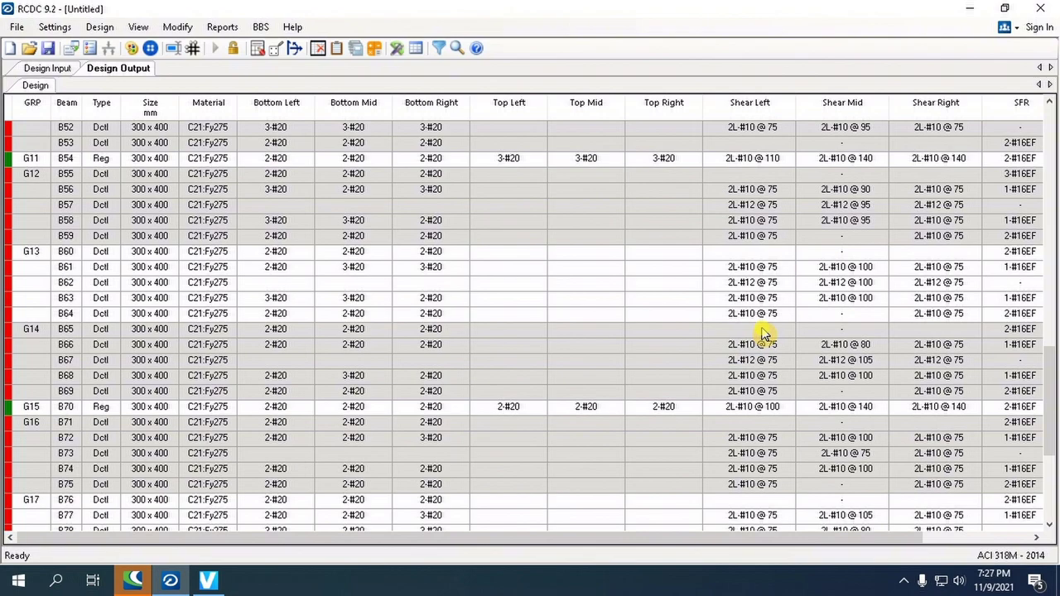
{"action": "scroll", "coordinate": [763, 334], "scroll_direction": "up", "scroll_amount": 6}
{"action": "scroll", "coordinate": [764, 334], "scroll_direction": "up", "scroll_amount": 3}
{"action": "scroll", "coordinate": [762, 334], "scroll_direction": "up", "scroll_amount": 1}
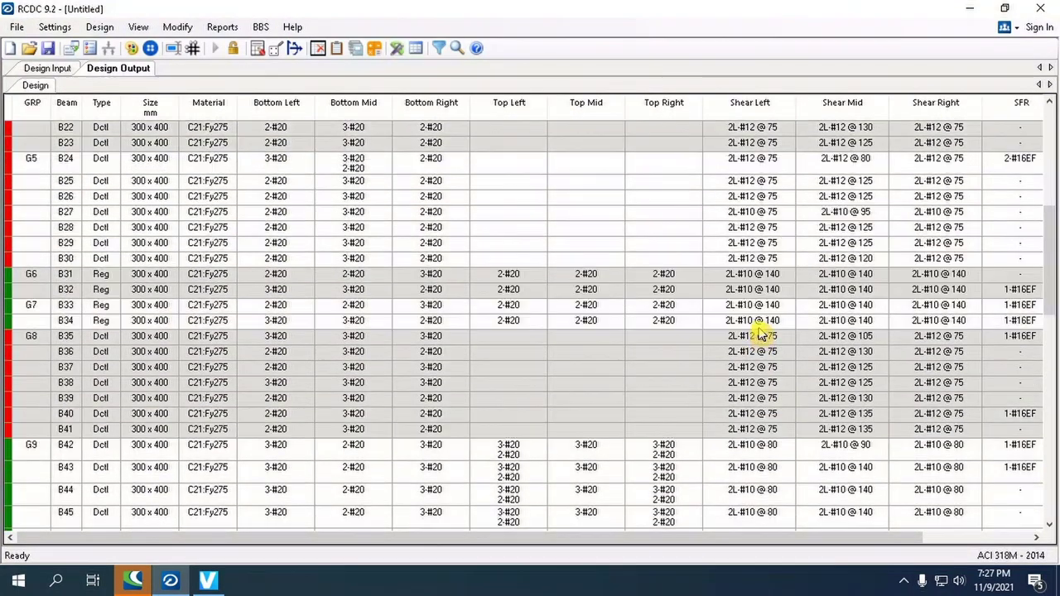
{"action": "scroll", "coordinate": [762, 333], "scroll_direction": "up", "scroll_amount": 1}
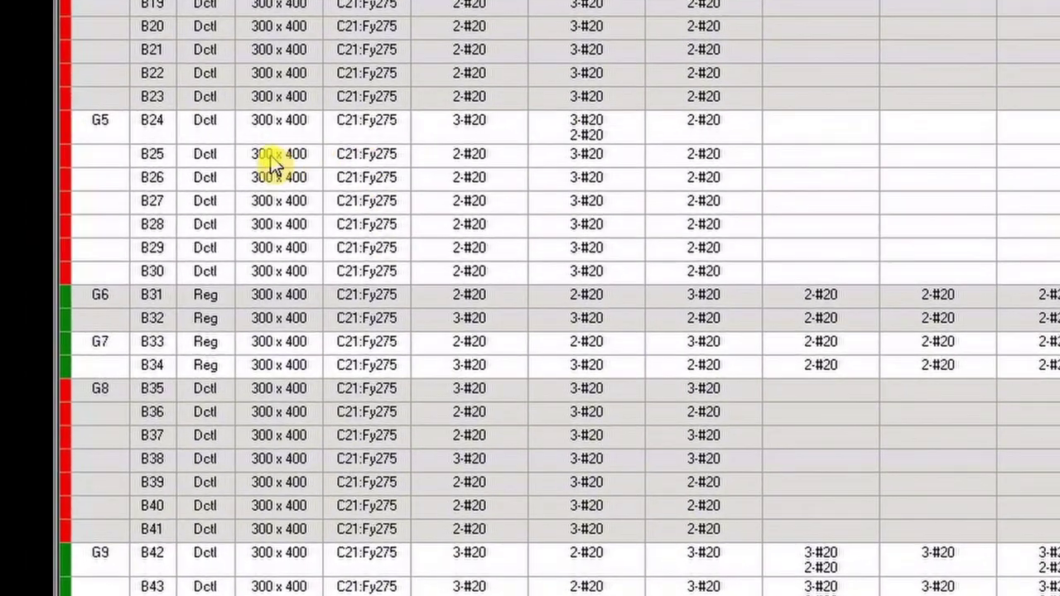
{"action": "left_click", "coordinate": [271, 156]}
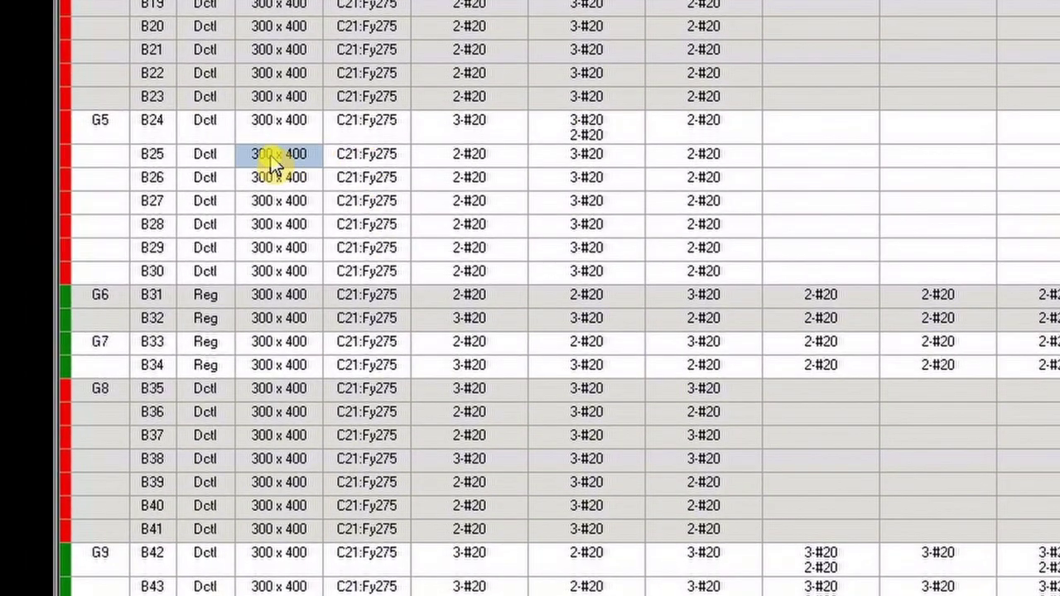
- Open the Design panel for group G5 from beam B25's Size cell
{"action": "right_click", "coordinate": [271, 156]}
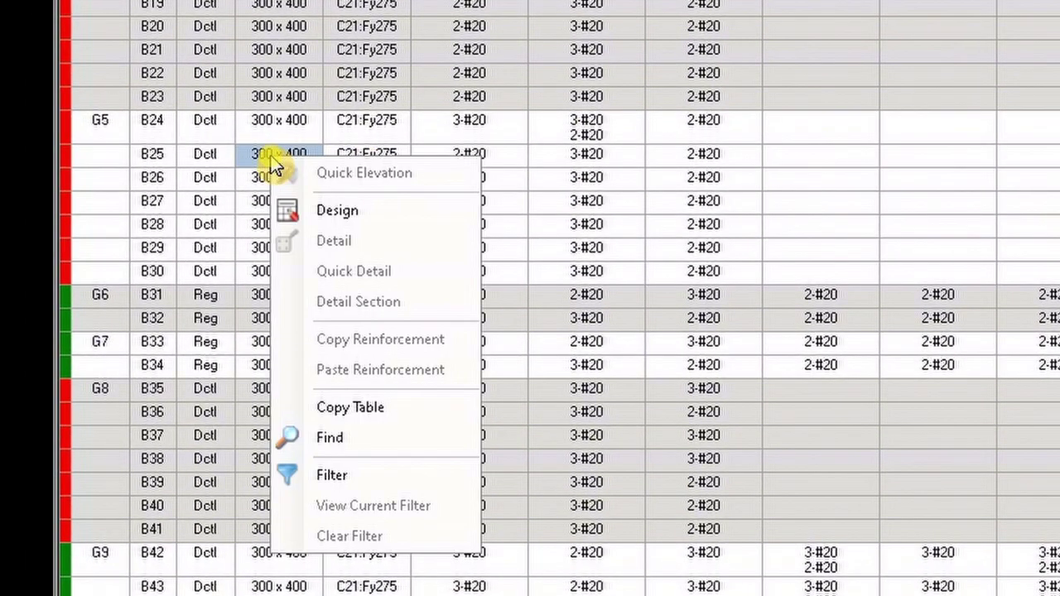
{"action": "left_click", "coordinate": [335, 214]}
{"action": "double_click", "coordinate": [367, 211]}
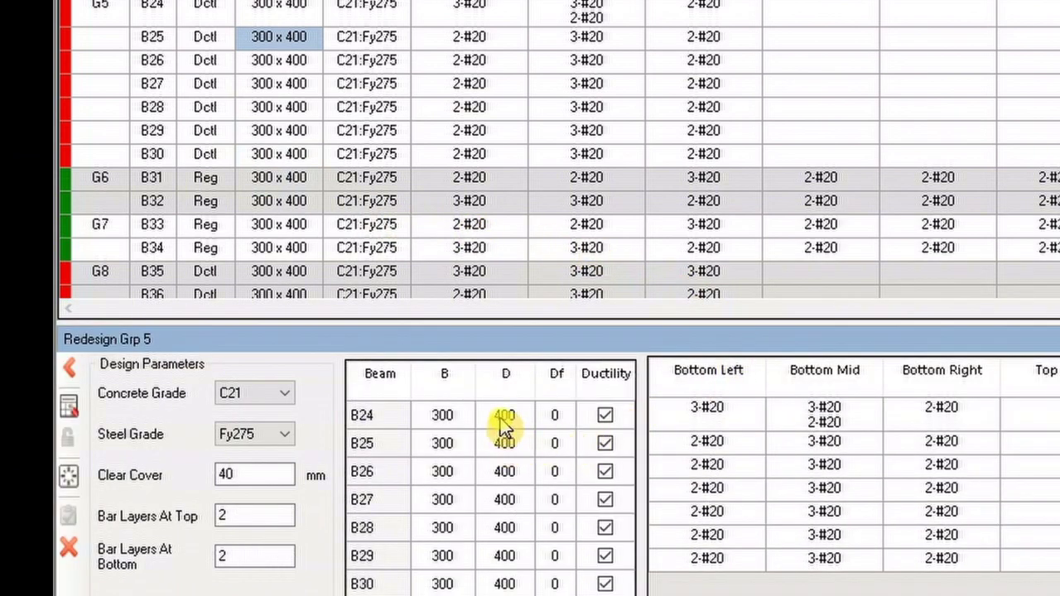
- Set the width B of beams B24–B30 to 350
{"action": "left_click", "coordinate": [455, 422]}
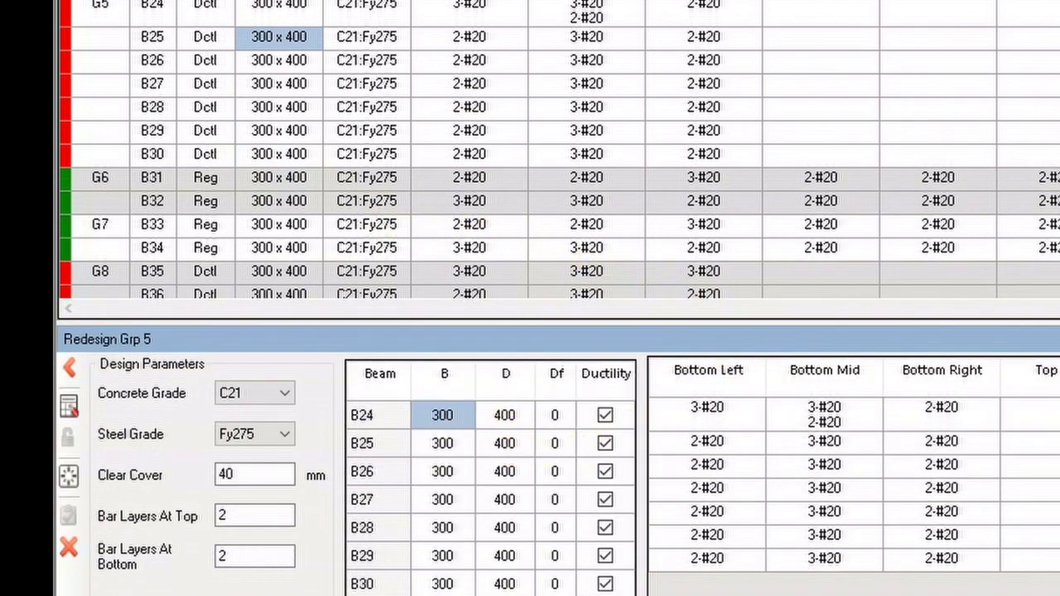
{"action": "type", "text": "35"}
{"action": "left_click", "coordinate": [454, 447]}
{"action": "type", "text": "5"}
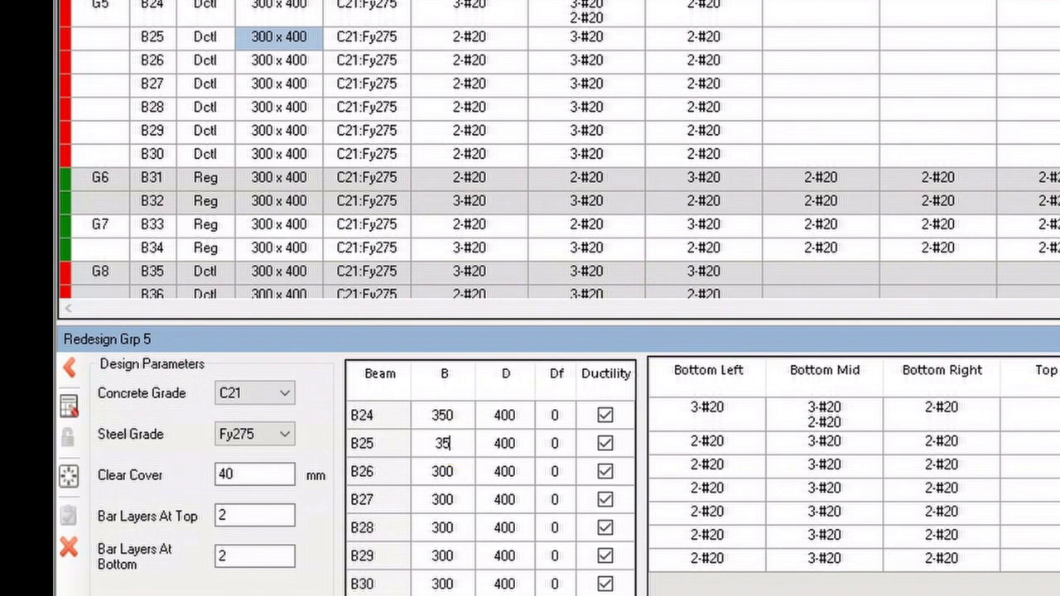
{"action": "left_click", "coordinate": [450, 471]}
{"action": "type", "text": "350"}
{"action": "left_click", "coordinate": [443, 497]}
{"action": "type", "text": "350"}
{"action": "left_click", "coordinate": [447, 527]}
{"action": "type", "text": "350"}
{"action": "left_click", "coordinate": [448, 553]}
{"action": "type", "text": "350"}
- Set depth D of beams B24–B30 to 500, redesign the group and keep the new sizes
{"action": "left_click", "coordinate": [447, 580]}
{"action": "type", "text": "35"}
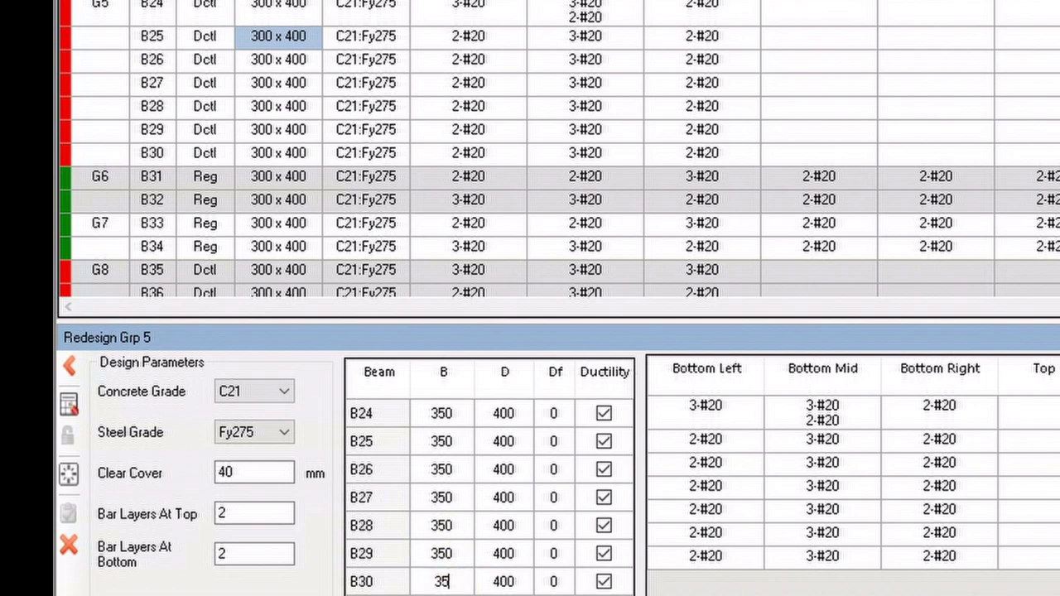
{"action": "type", "text": "0"}
{"action": "type", "text": "5"}
{"action": "left_click", "coordinate": [505, 471]}
{"action": "type", "text": "500"}
{"action": "left_click", "coordinate": [504, 497]}
{"action": "type", "text": "500"}
{"action": "left_click", "coordinate": [507, 526]}
{"action": "type", "text": "0"}
{"action": "left_click", "coordinate": [507, 555]}
{"action": "type", "text": "500"}
{"action": "left_click", "coordinate": [504, 582]}
{"action": "type", "text": "500"}
{"action": "left_click", "coordinate": [69, 404]}
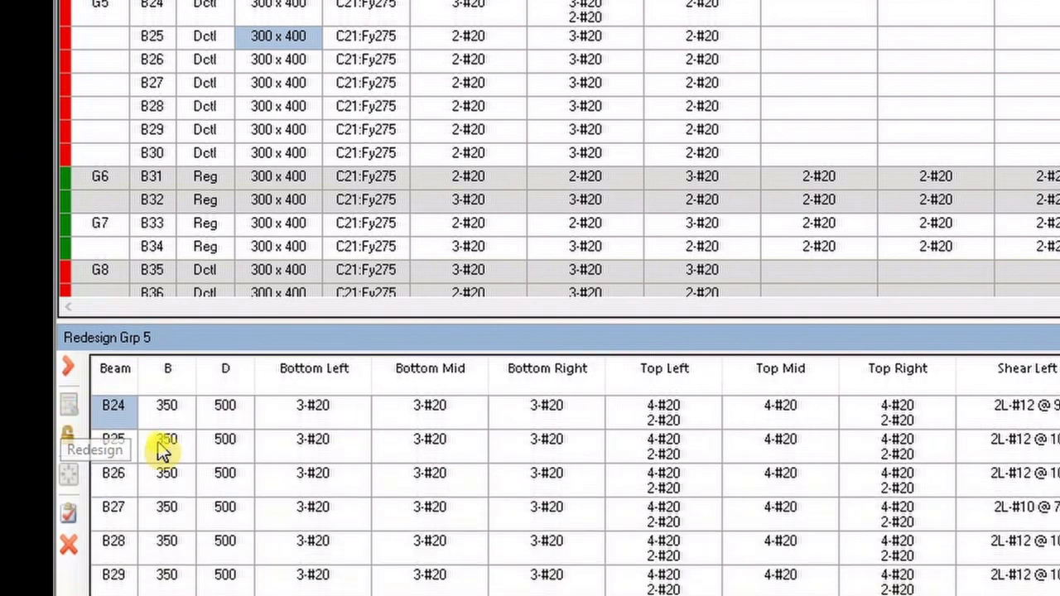
{"action": "left_click", "coordinate": [69, 511]}
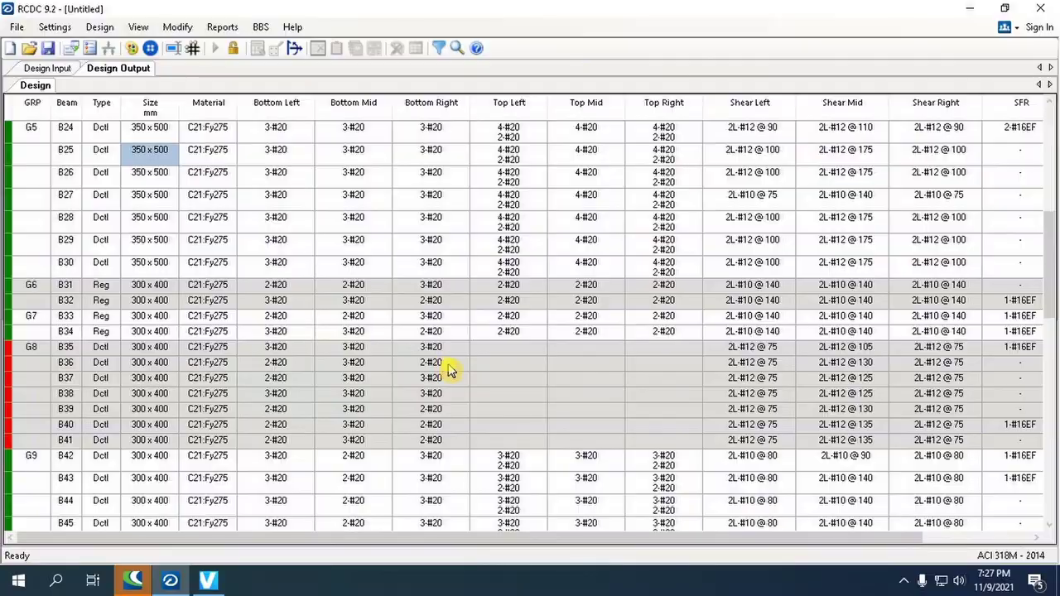
- Scroll to group G17 and open the Design panel for beam B76
{"action": "scroll", "coordinate": [840, 437], "scroll_direction": "down", "scroll_amount": 7}
{"action": "scroll", "coordinate": [781, 433], "scroll_direction": "down", "scroll_amount": 7}
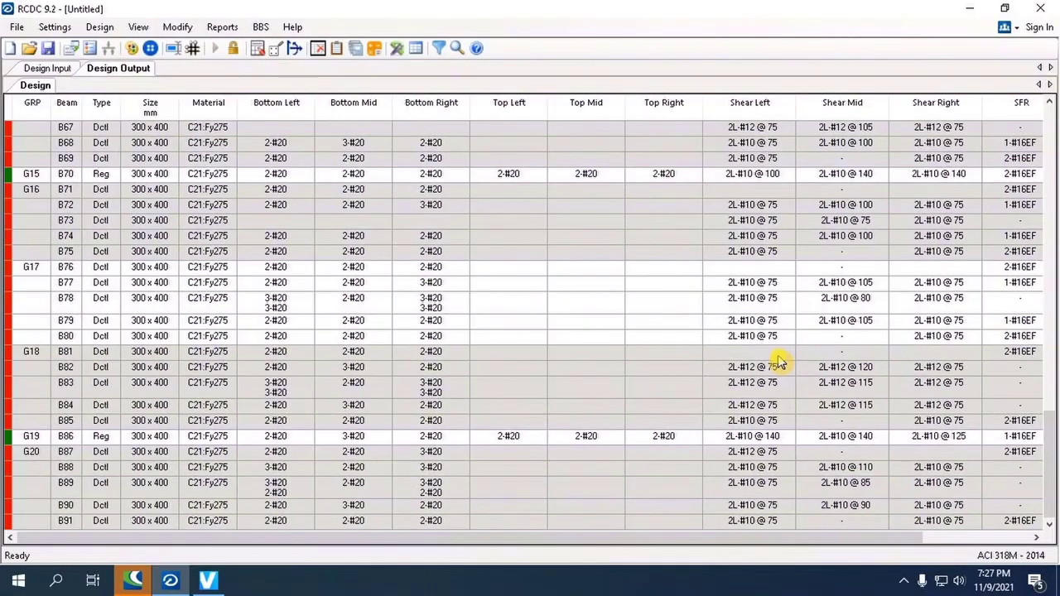
{"action": "left_click", "coordinate": [276, 267]}
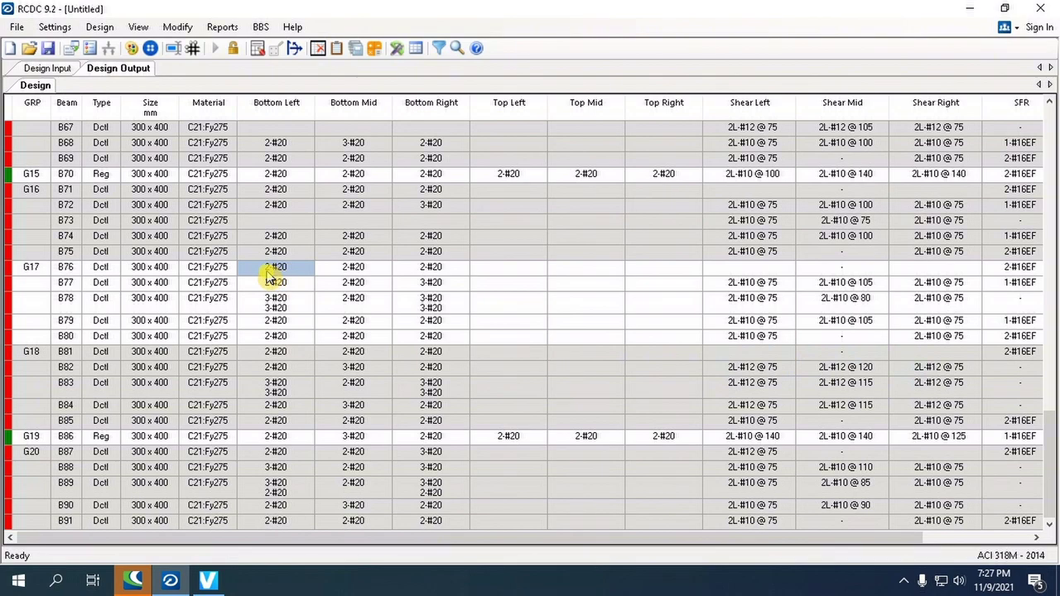
{"action": "left_click", "coordinate": [154, 269]}
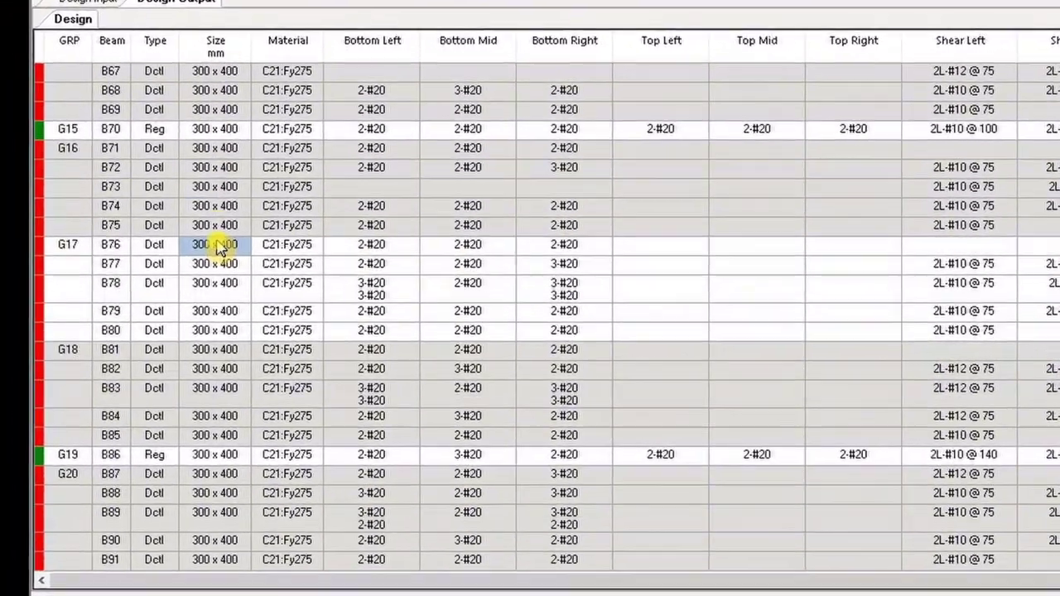
{"action": "right_click", "coordinate": [220, 247]}
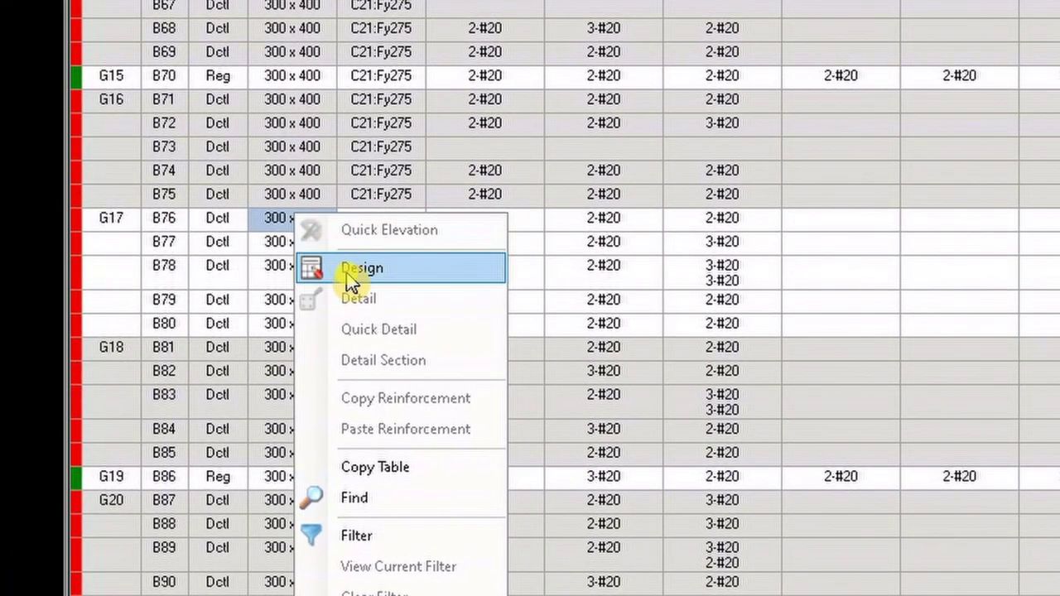
{"action": "left_click", "coordinate": [257, 290]}
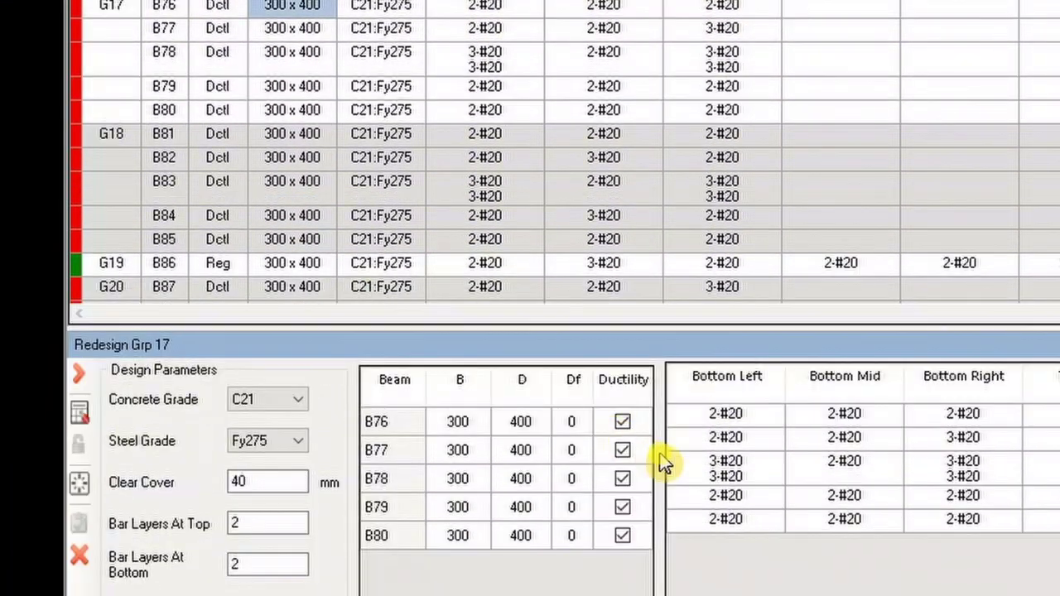
- Set the width B of beams B76–B80 to 350
{"action": "left_click", "coordinate": [454, 436]}
{"action": "type", "text": "3"}
{"action": "left_click", "coordinate": [462, 454]}
{"action": "type", "text": "350"}
{"action": "left_click", "coordinate": [464, 483]}
{"action": "type", "text": "350"}
{"action": "left_click", "coordinate": [465, 510]}
{"action": "type", "text": "35"}
{"action": "left_click", "coordinate": [462, 540]}
{"action": "type", "text": "3"}
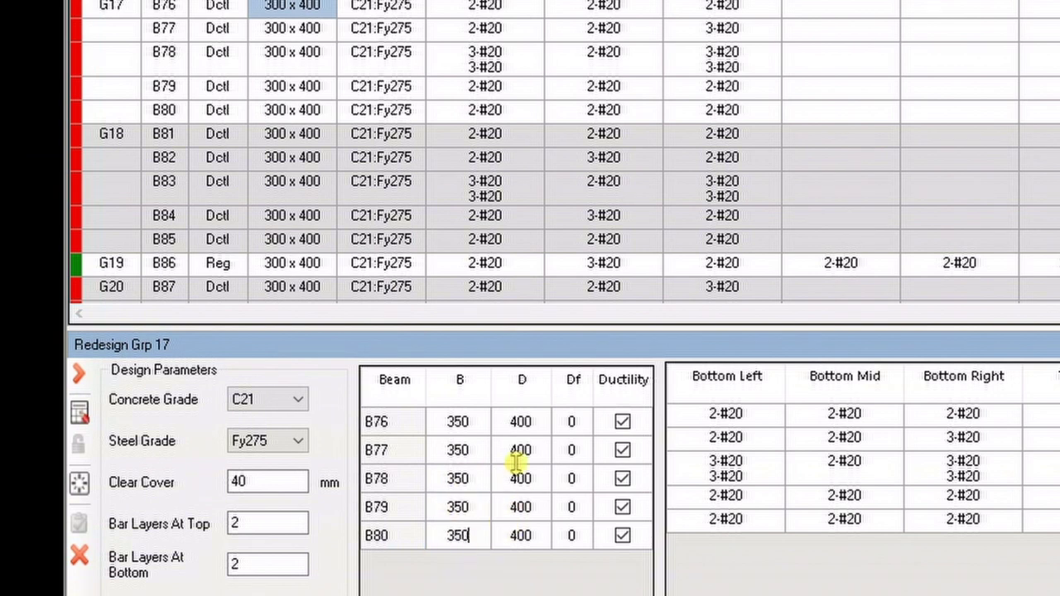
- Set the depth D of beams B76–B80 to 550
{"action": "left_click", "coordinate": [520, 424]}
{"action": "type", "text": "550"}
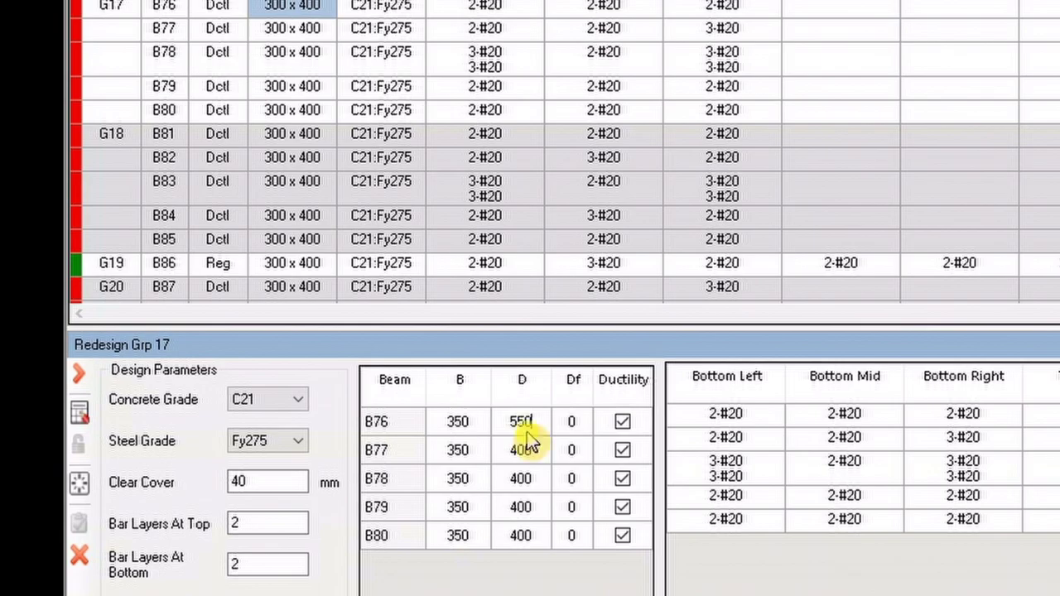
{"action": "left_click", "coordinate": [518, 450]}
{"action": "type", "text": "550"}
{"action": "left_click", "coordinate": [466, 471]}
{"action": "type", "text": "550"}
{"action": "left_click", "coordinate": [429, 487]}
{"action": "type", "text": "550"}
{"action": "left_click", "coordinate": [423, 508]}
{"action": "type", "text": "5"}
{"action": "key", "text": "BackSpace"}
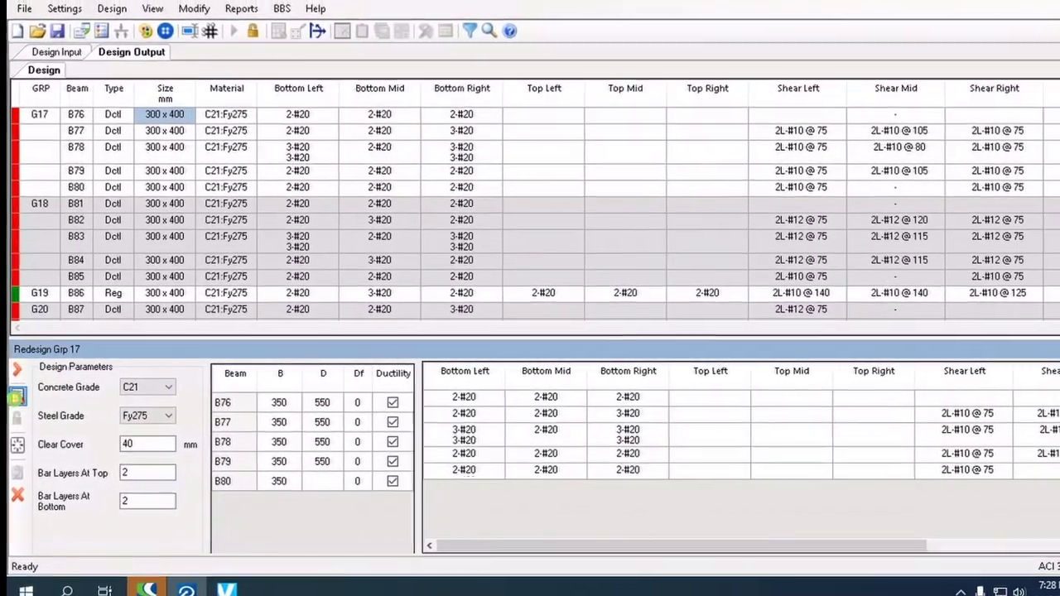
{"action": "type", "text": "550"}
- Run the G17 redesign, dismiss the shear failure message and close the panel
{"action": "left_click", "coordinate": [17, 398]}
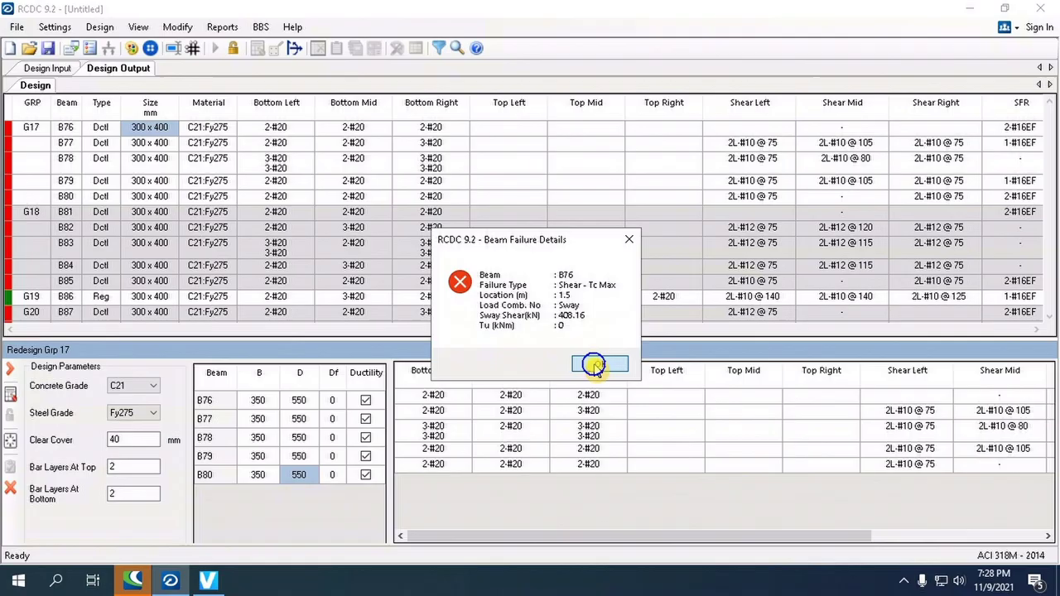
{"action": "left_click", "coordinate": [589, 361]}
{"action": "left_click", "coordinate": [307, 420]}
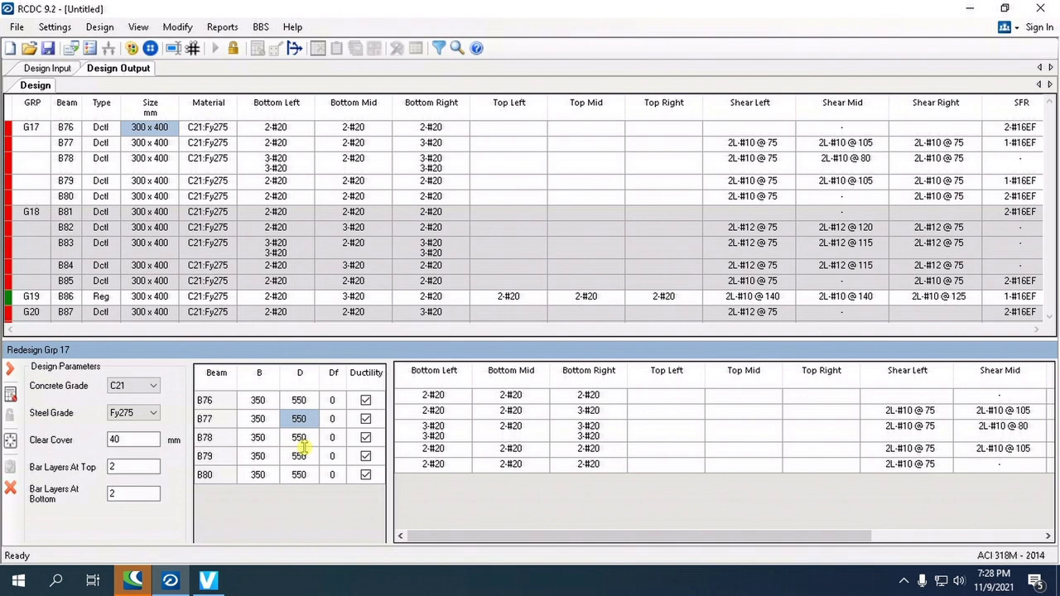
{"action": "left_click", "coordinate": [11, 491]}
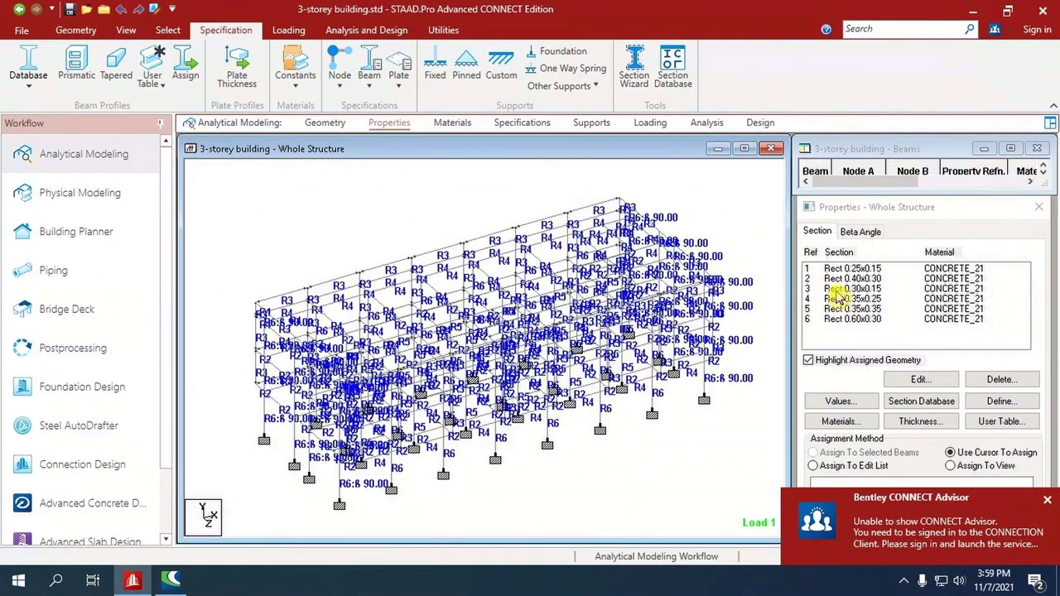
- Change section 6 from Rect 0.60x0.30 to 0.80 x 0.20 CONCRETE_21, accepting deletion of old results
{"action": "left_click", "coordinate": [874, 323]}
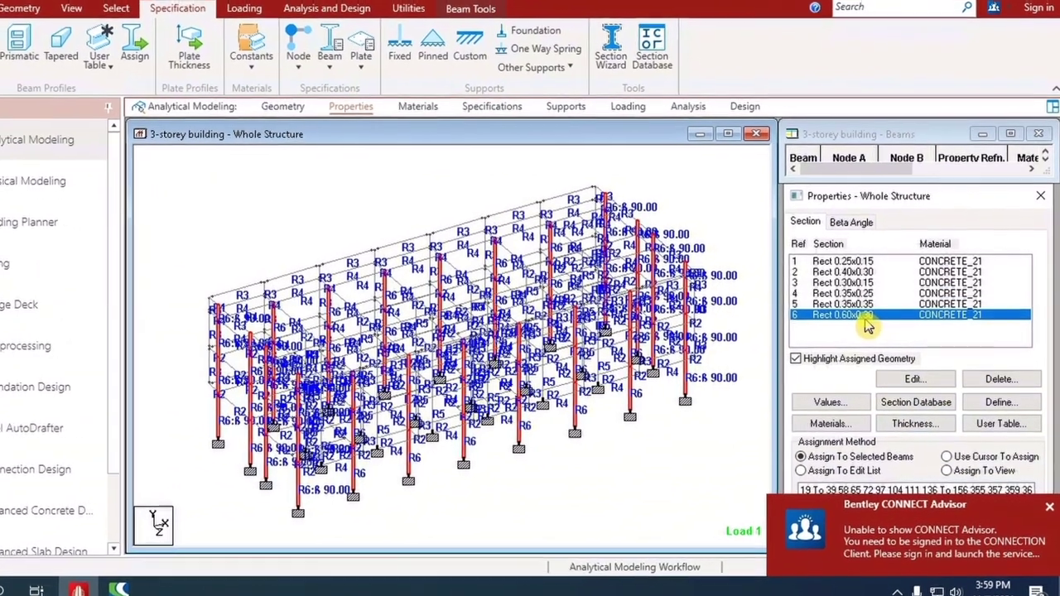
{"action": "left_click", "coordinate": [917, 383]}
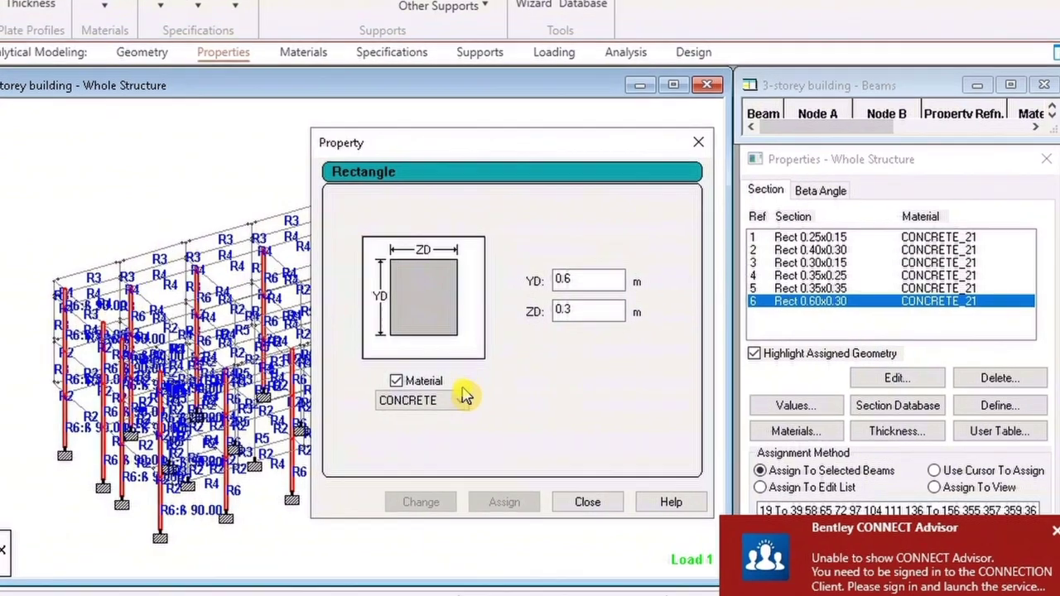
{"action": "left_click", "coordinate": [526, 400]}
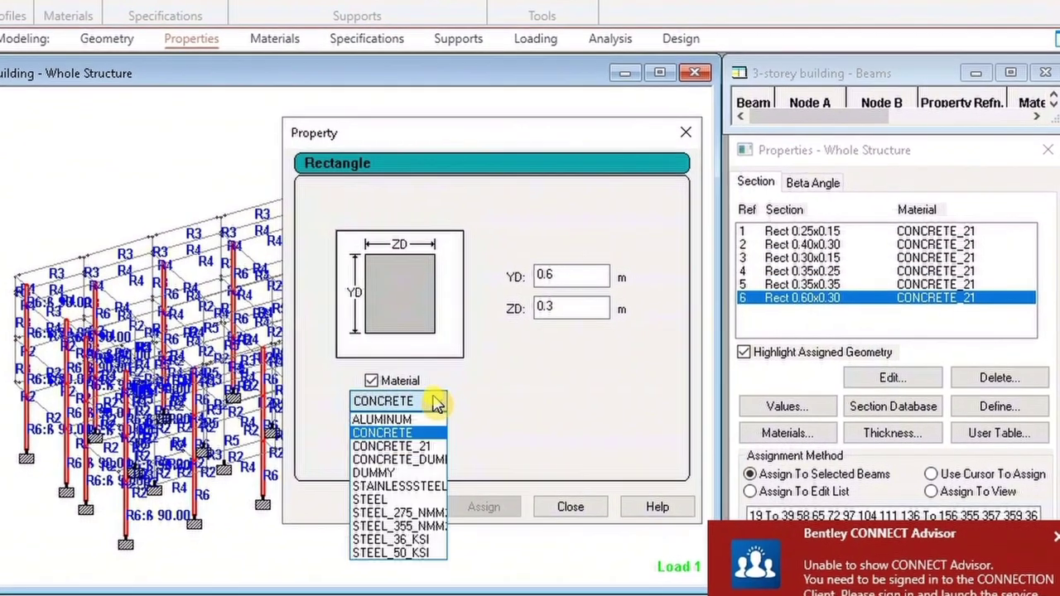
{"action": "left_click", "coordinate": [407, 447]}
{"action": "double_click", "coordinate": [569, 307]}
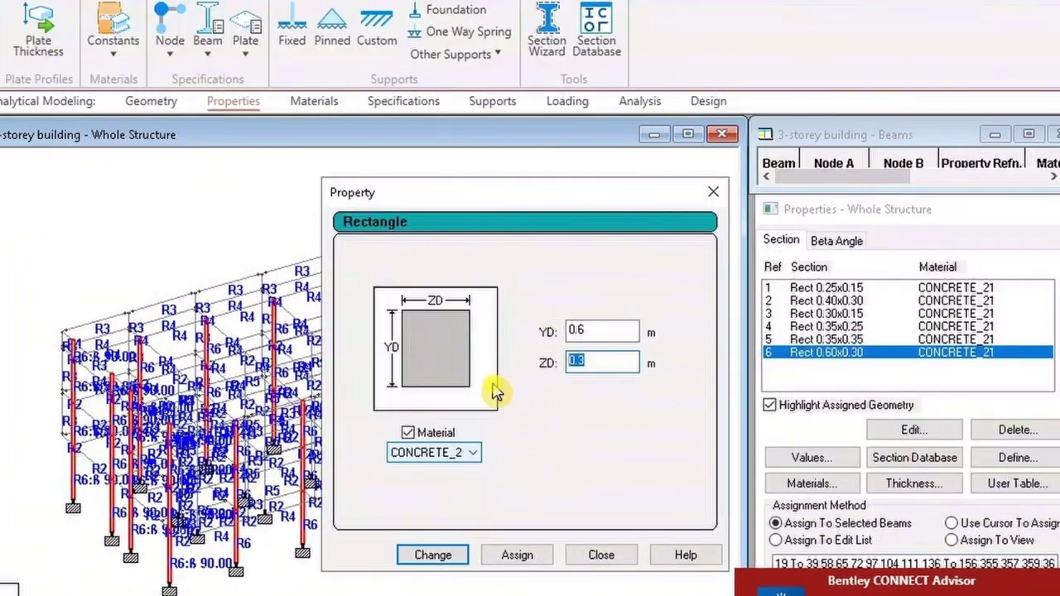
{"action": "left_click", "coordinate": [602, 362]}
{"action": "type", "text": ".2"}
{"action": "left_click_drag", "start_coordinate": [608, 333], "coordinate": [539, 339]}
{"action": "type", "text": ".8"}
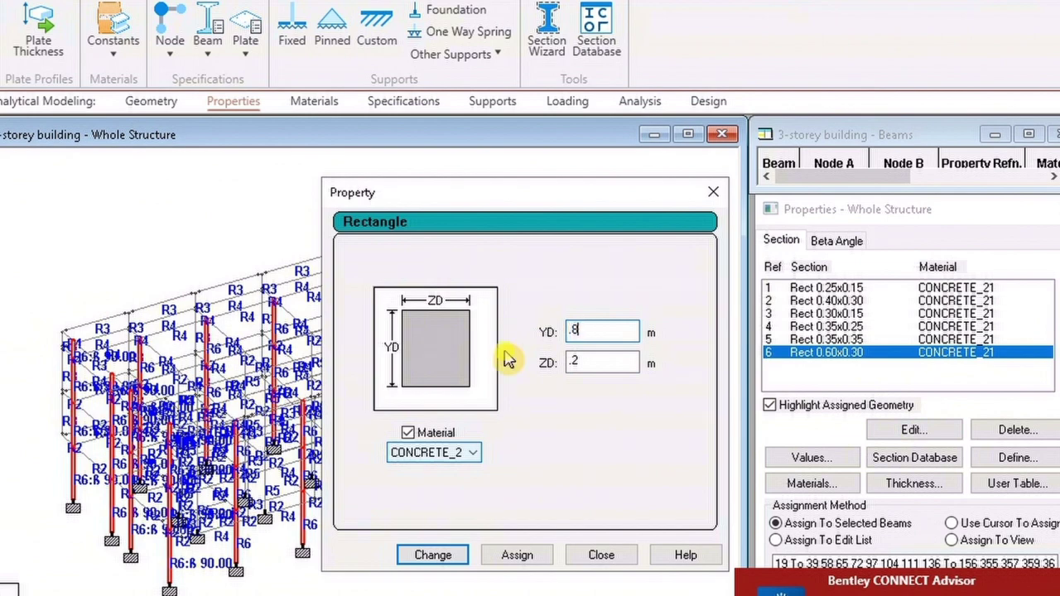
{"action": "left_click", "coordinate": [472, 555]}
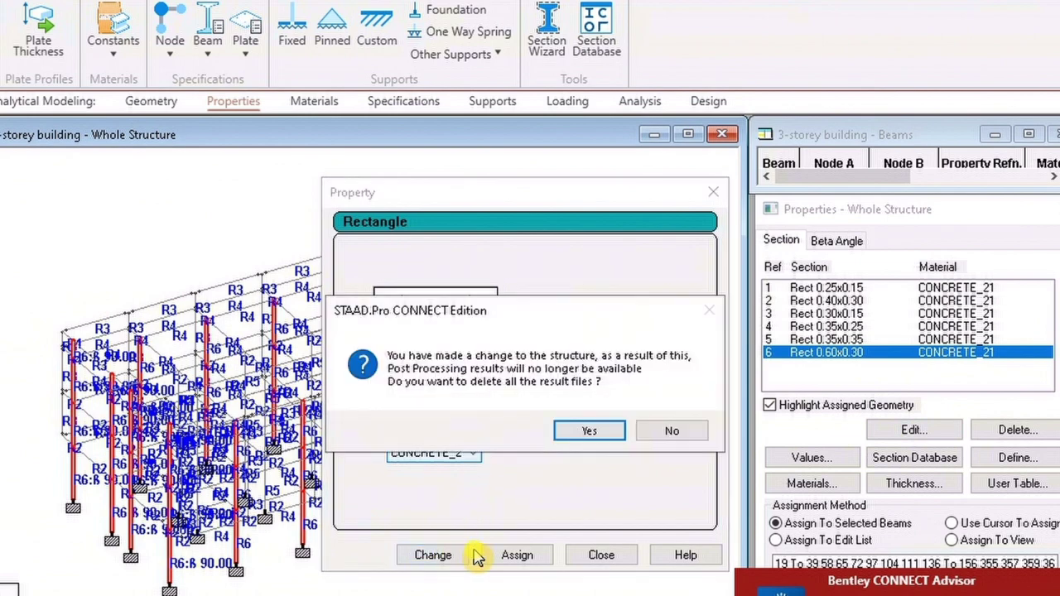
{"action": "left_click", "coordinate": [589, 431]}
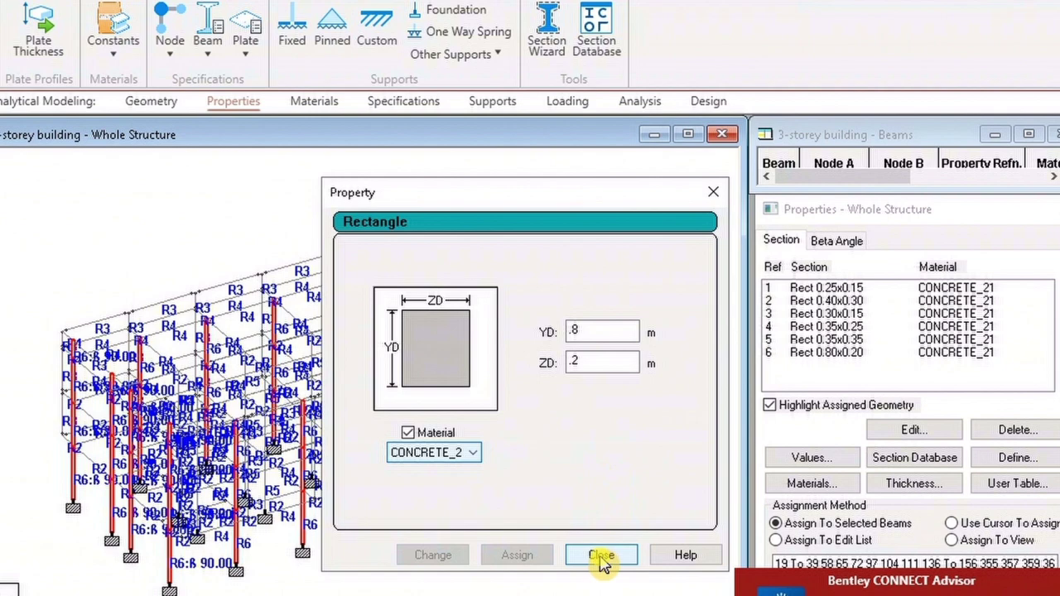
{"action": "left_click", "coordinate": [601, 555]}
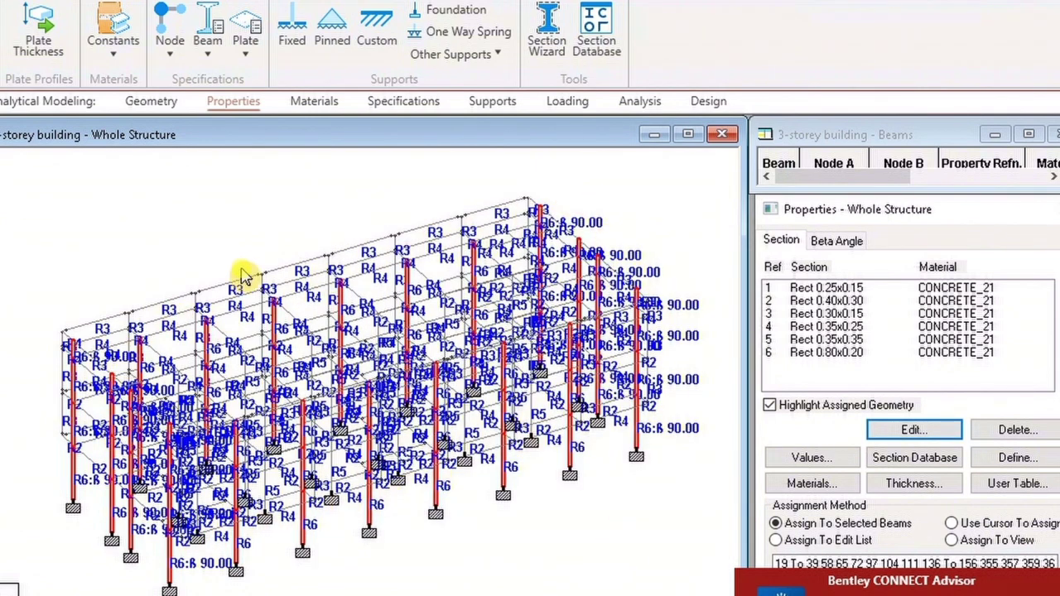
- Change section 5 from Rect 0.35x0.35 to 0.40 x 0.40 CONCRETE_21
{"action": "left_click", "coordinate": [869, 326]}
{"action": "left_click", "coordinate": [860, 341]}
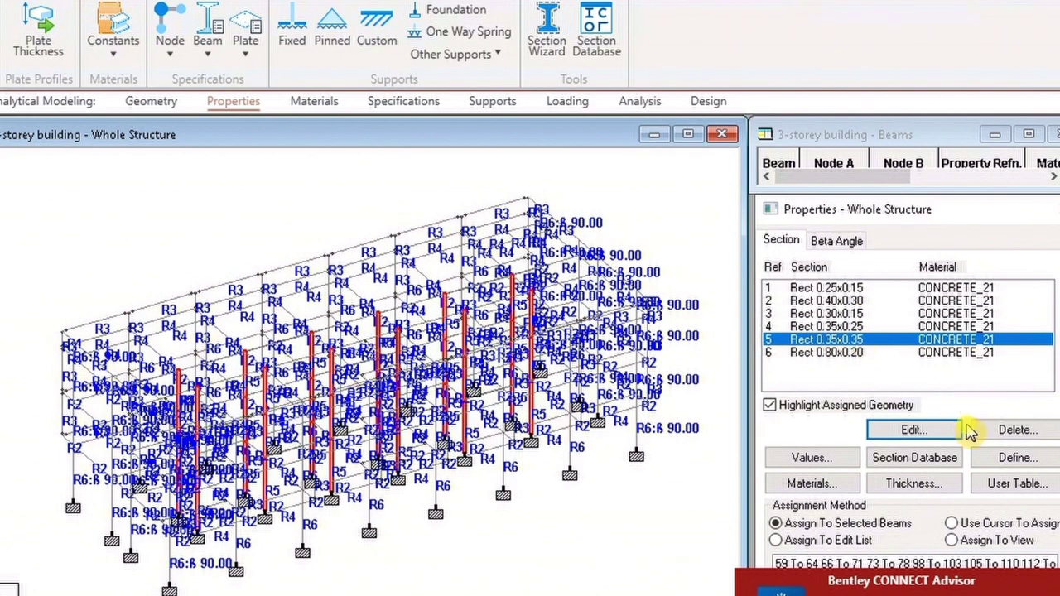
{"action": "left_click", "coordinate": [918, 431]}
{"action": "left_click", "coordinate": [474, 452]}
{"action": "left_click", "coordinate": [469, 497]}
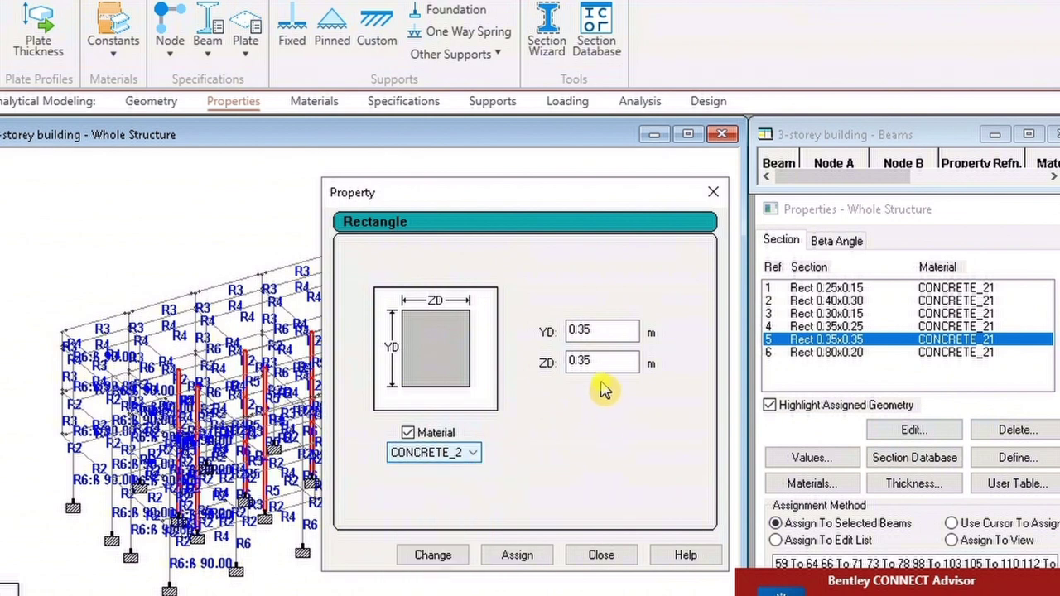
{"action": "double_click", "coordinate": [600, 367]}
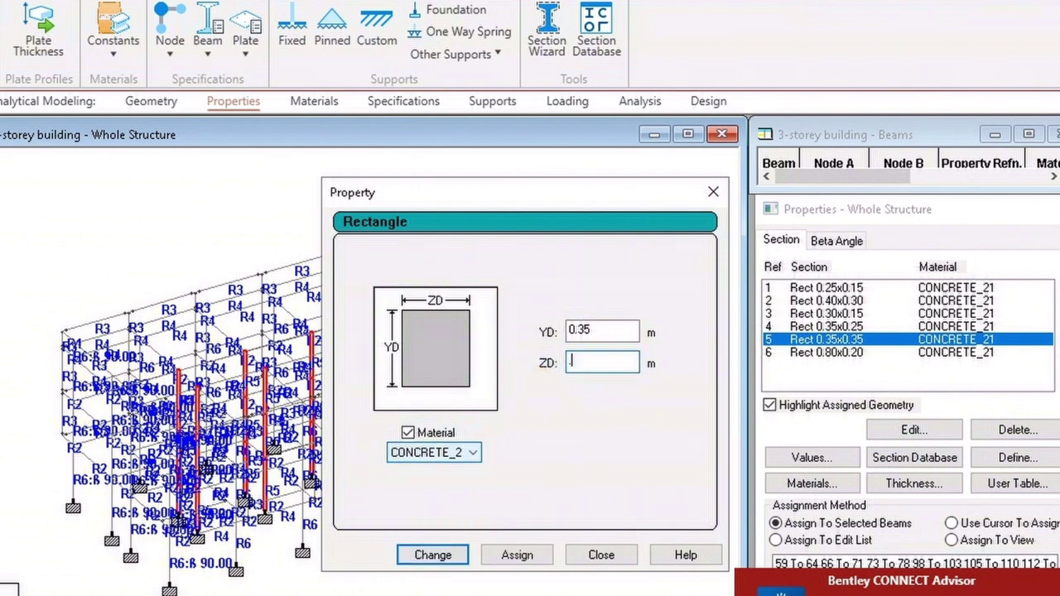
{"action": "type", "text": "4"}
{"action": "left_click_drag", "start_coordinate": [600, 329], "coordinate": [559, 330]}
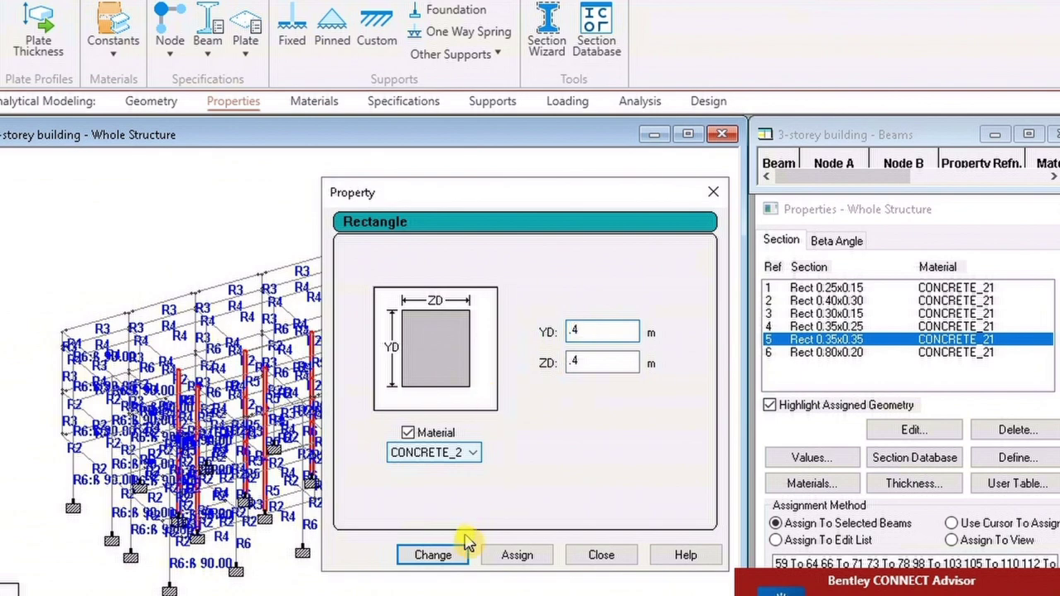
{"action": "left_click", "coordinate": [439, 556]}
{"action": "left_click", "coordinate": [600, 555]}
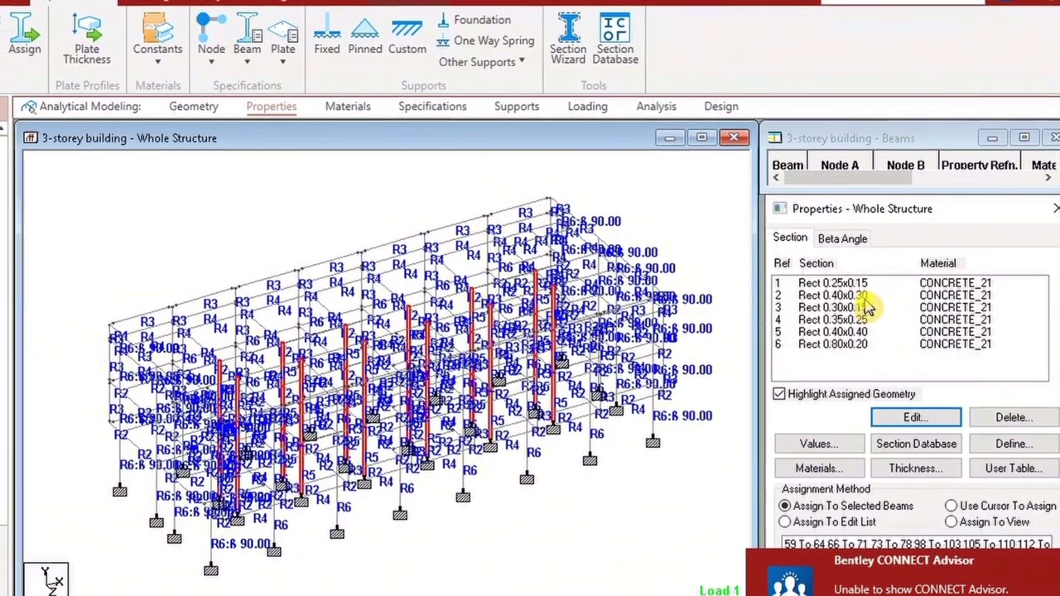
- Clear the section highlight and window-select the left edge frame in plan view
{"action": "left_click", "coordinate": [863, 296]}
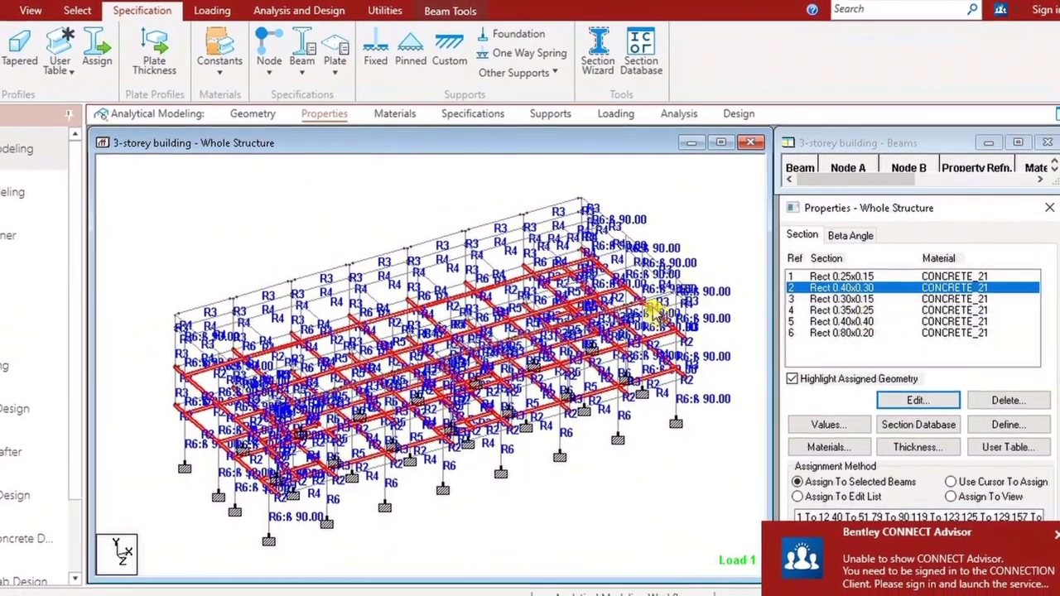
{"action": "left_click", "coordinate": [701, 244]}
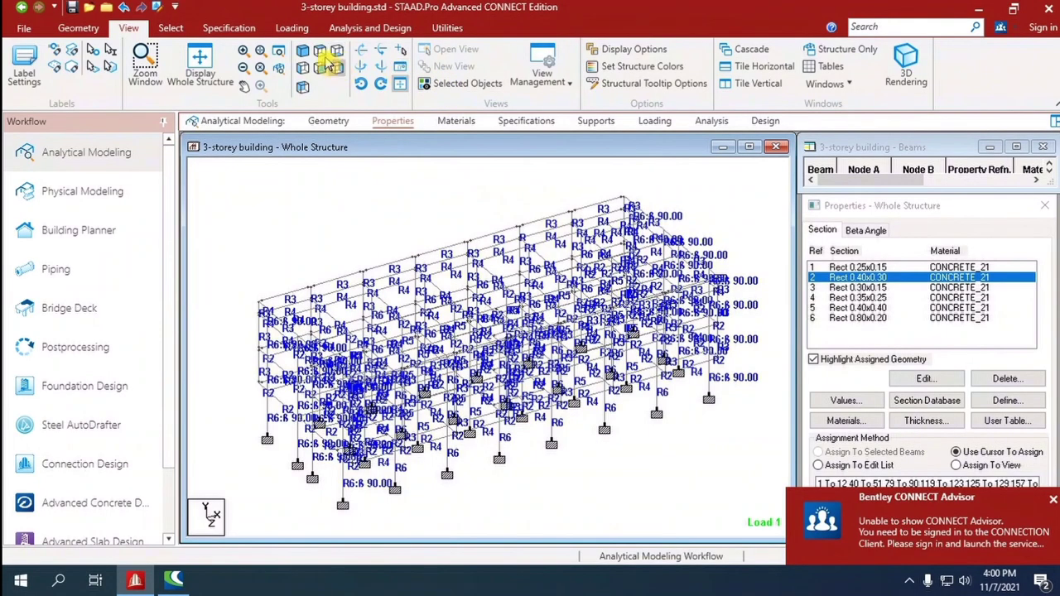
{"action": "left_click", "coordinate": [320, 51]}
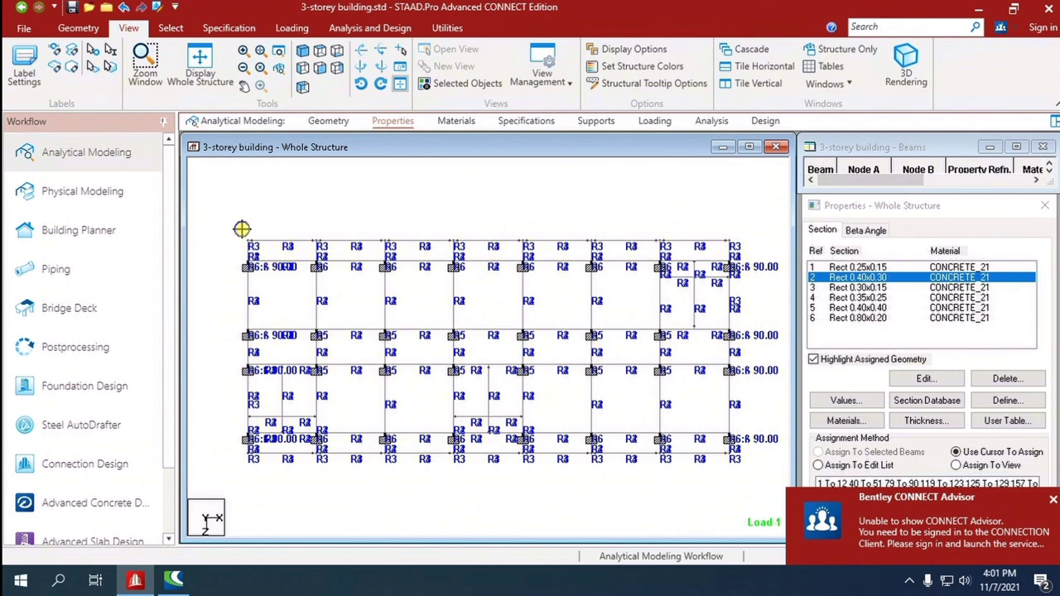
{"action": "left_click_drag", "start_coordinate": [250, 502], "coordinate": [254, 498]}
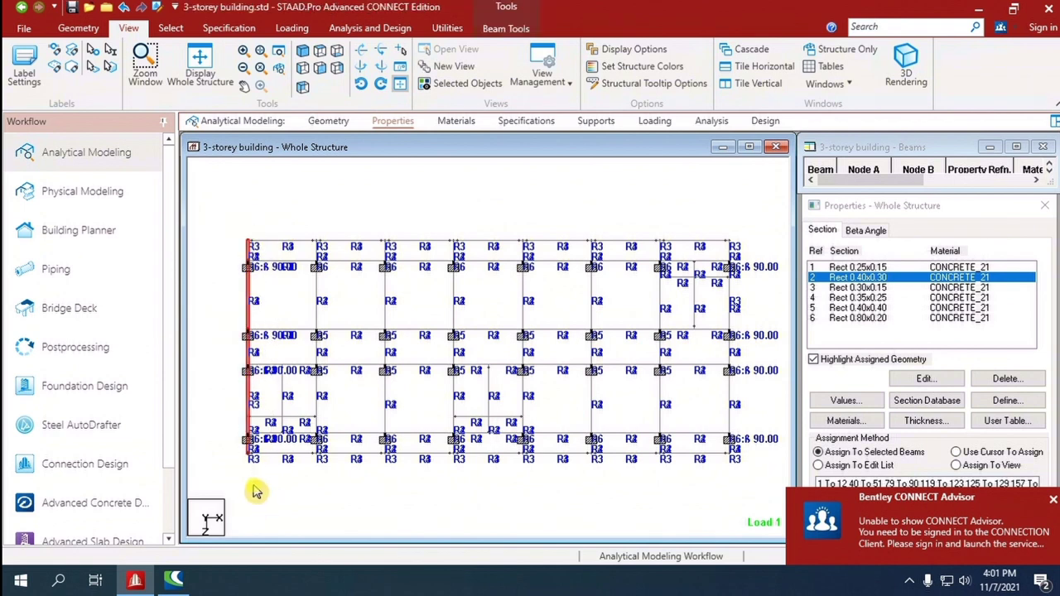
- Create a new view holding only the selected frame and turn it to front elevation
{"action": "right_click", "coordinate": [308, 208]}
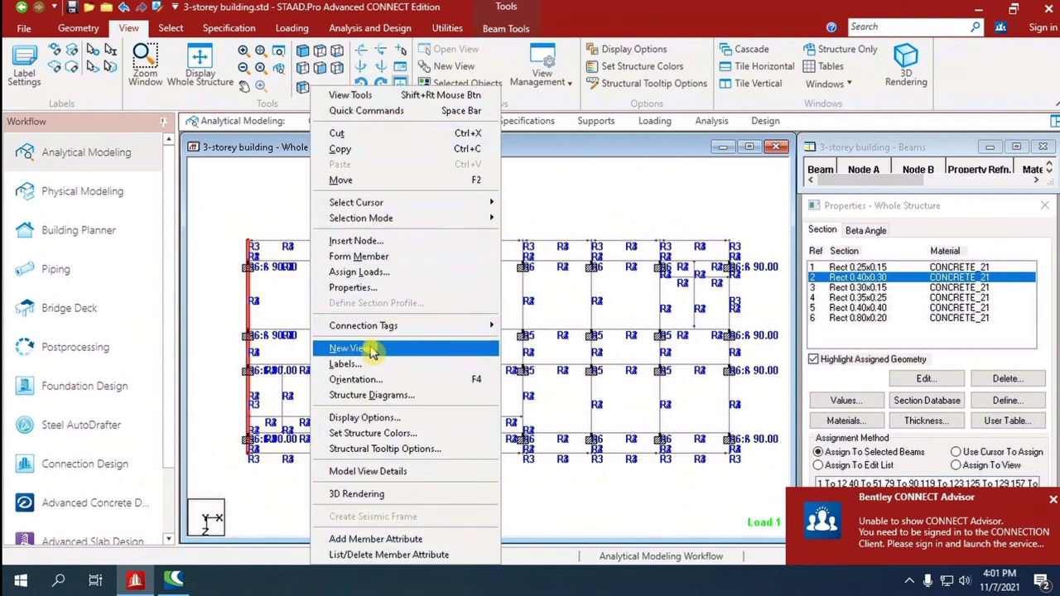
{"action": "left_click", "coordinate": [379, 350]}
{"action": "left_click", "coordinate": [709, 324]}
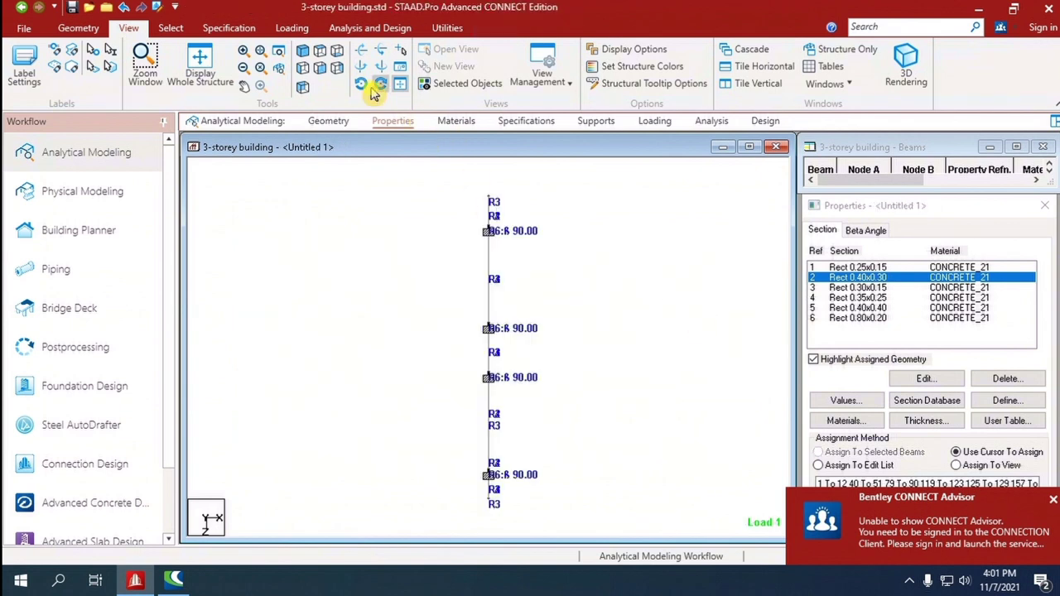
{"action": "left_click", "coordinate": [306, 73]}
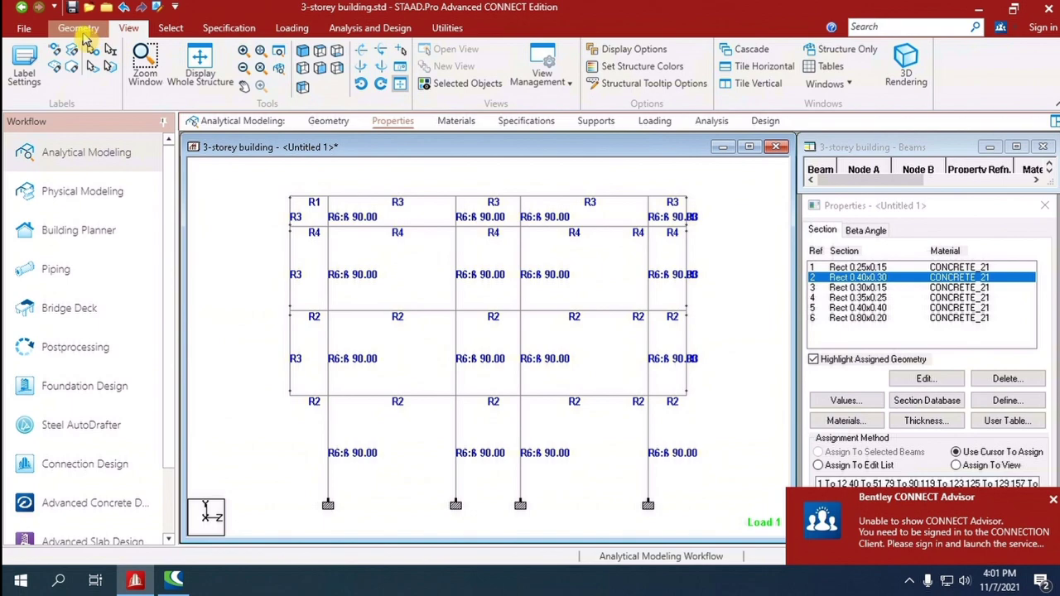
{"action": "double_click", "coordinate": [83, 34]}
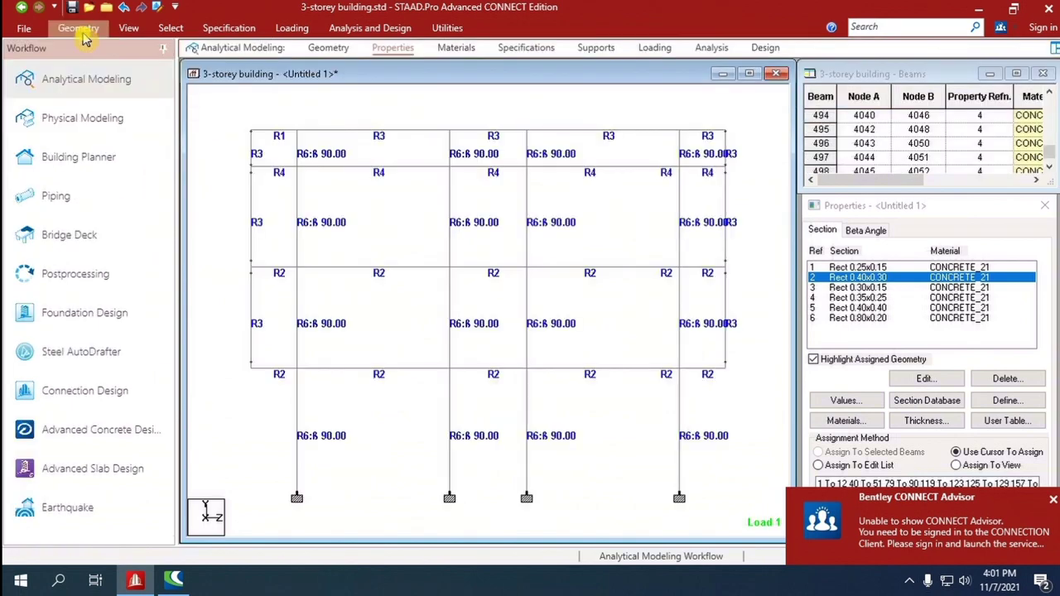
- Switch the geometry grid mode to Quad Plate snapping
{"action": "left_click", "coordinate": [85, 37]}
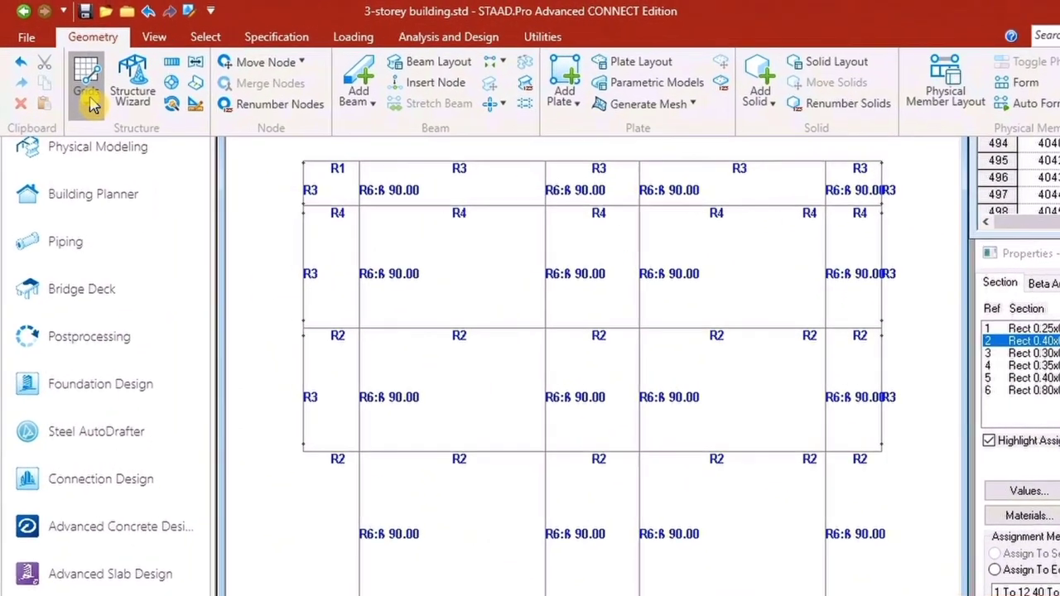
{"action": "left_click", "coordinate": [76, 73]}
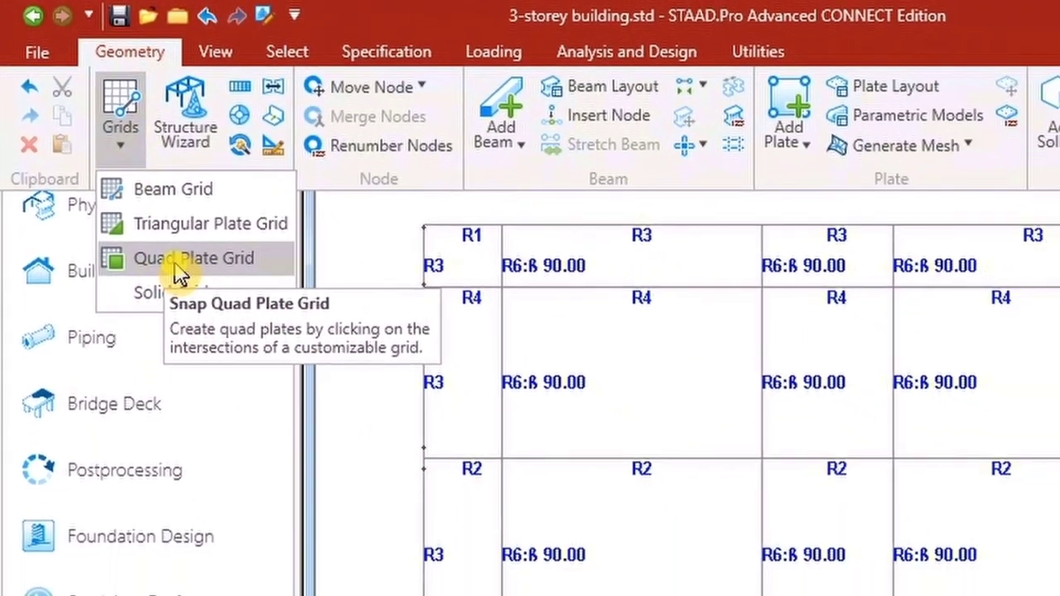
{"action": "left_click", "coordinate": [235, 383]}
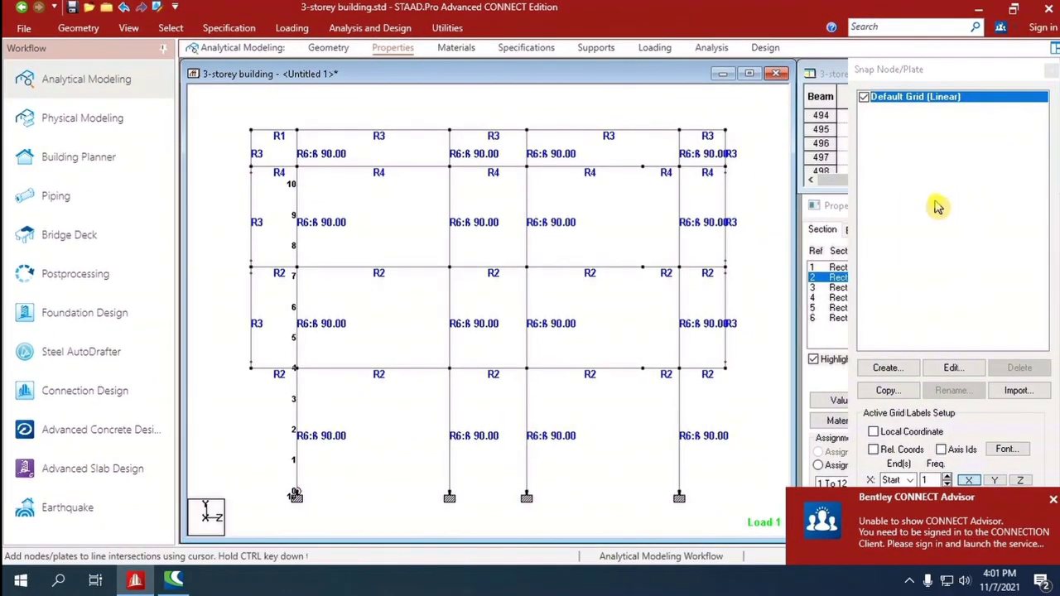
{"action": "left_click_drag", "start_coordinate": [929, 75], "coordinate": [907, 98]}
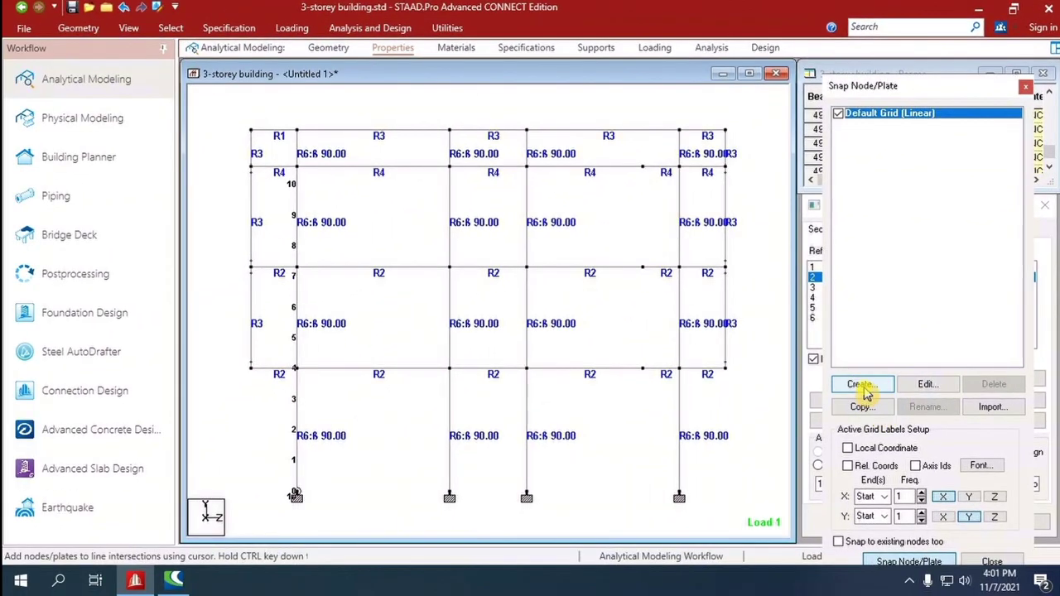
- Create a new Linear grid named DOOR1 on the Y-Z plane
{"action": "left_click", "coordinate": [862, 385]}
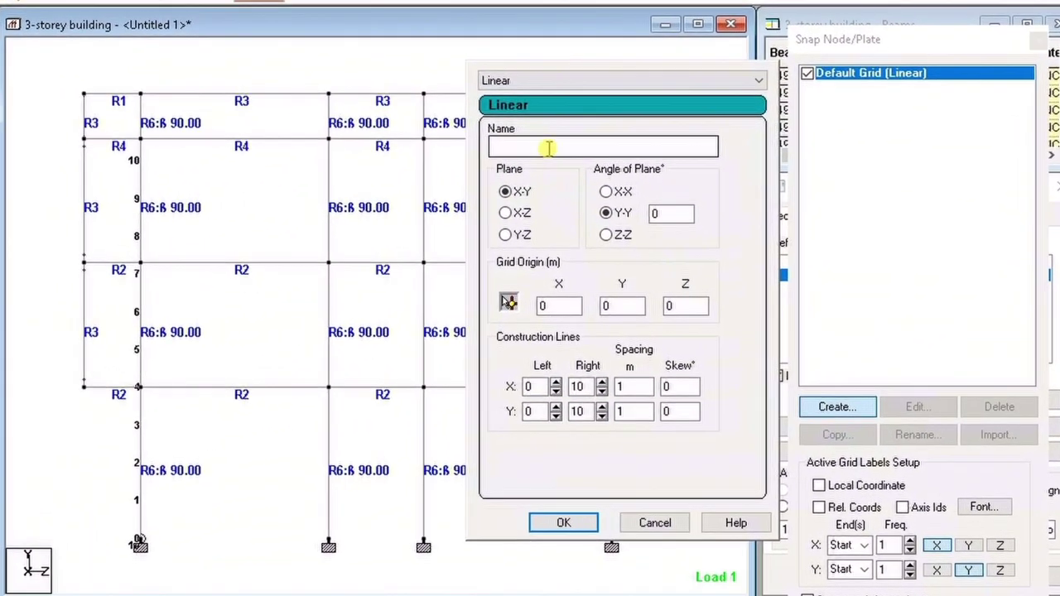
{"action": "left_click", "coordinate": [548, 147]}
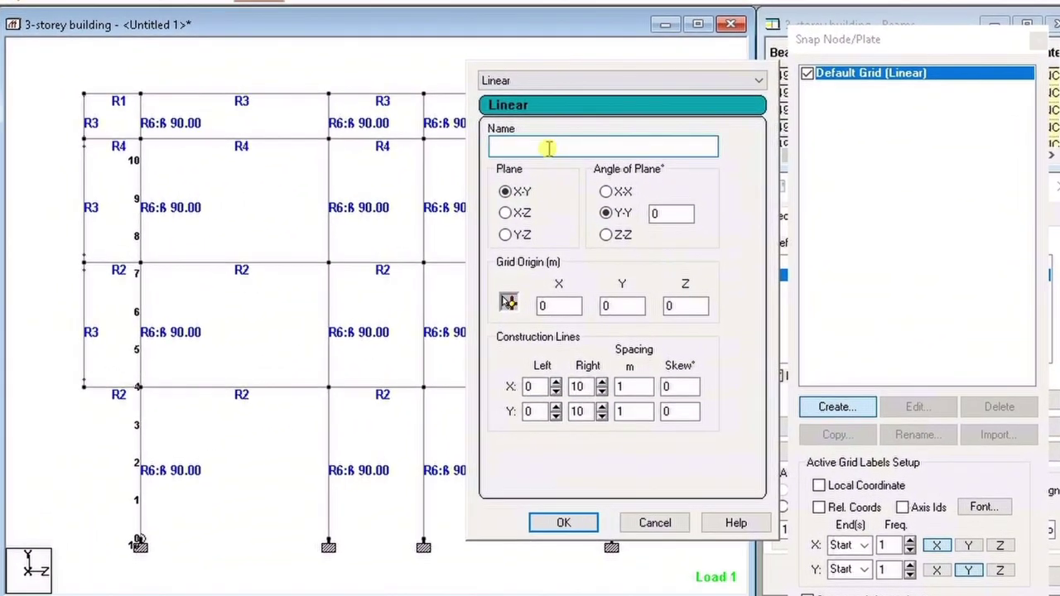
{"action": "left_click", "coordinate": [553, 82]}
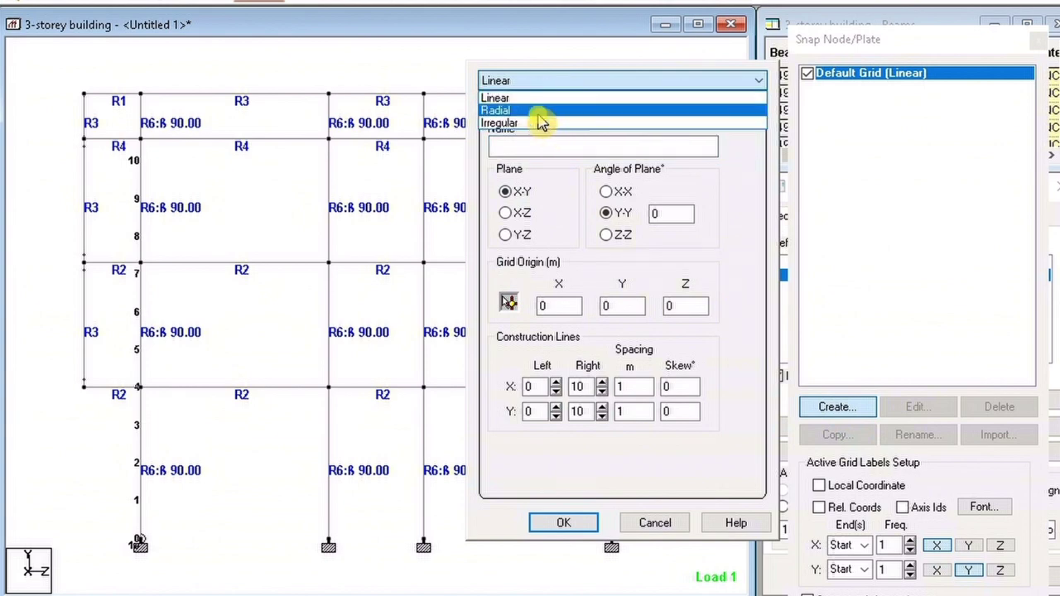
{"action": "left_click", "coordinate": [524, 101]}
{"action": "left_click", "coordinate": [562, 145]}
{"action": "type", "text": "DOOR1"}
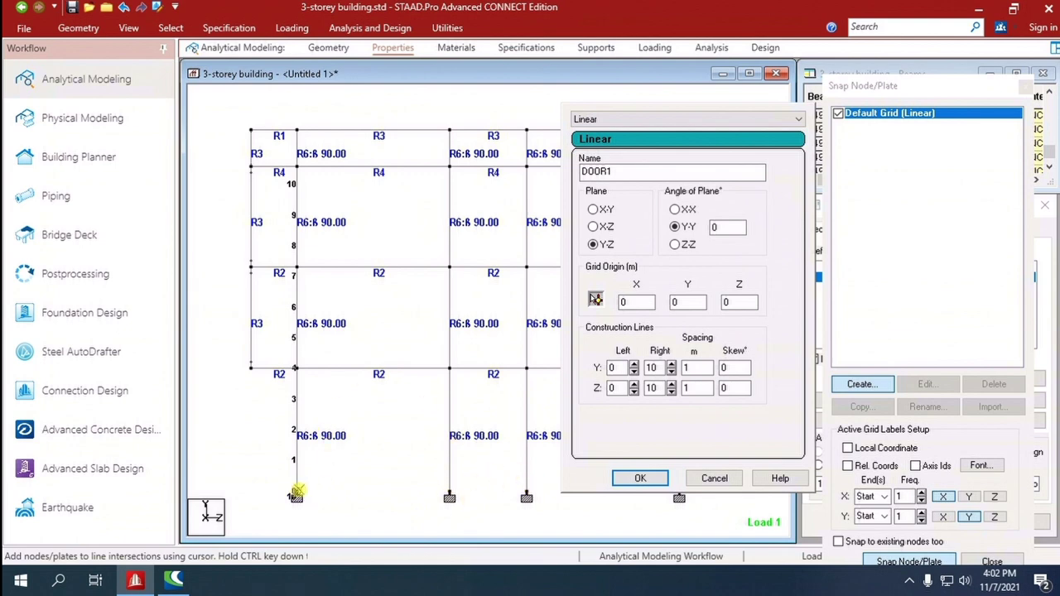
{"action": "left_click", "coordinate": [597, 302]}
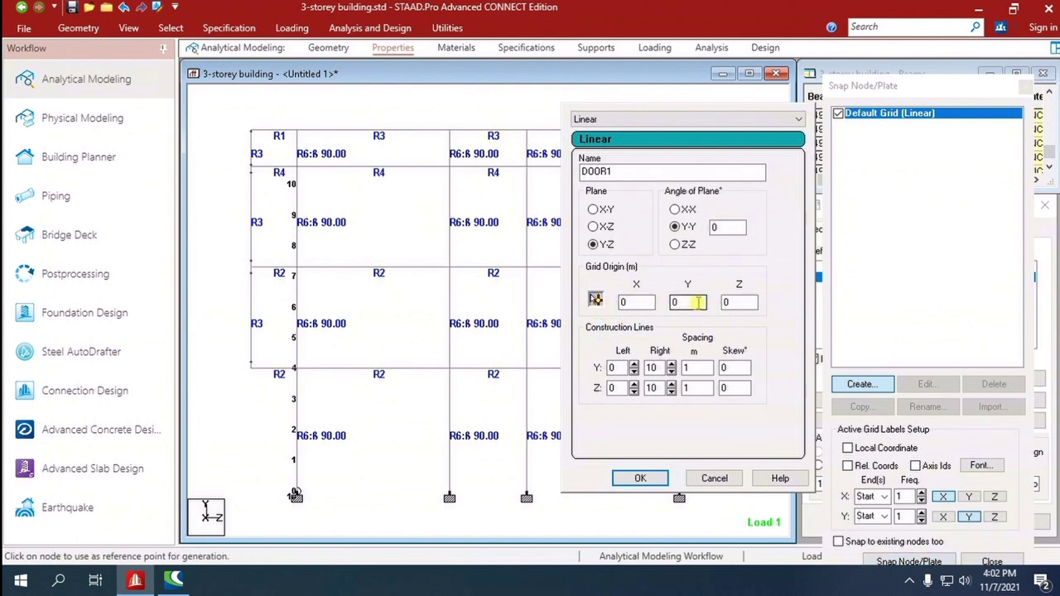
- Place DOOR1's origin at the middle support, set Y extent 8 at 0.5 spacing, Z 5, and save
{"action": "left_click", "coordinate": [450, 496]}
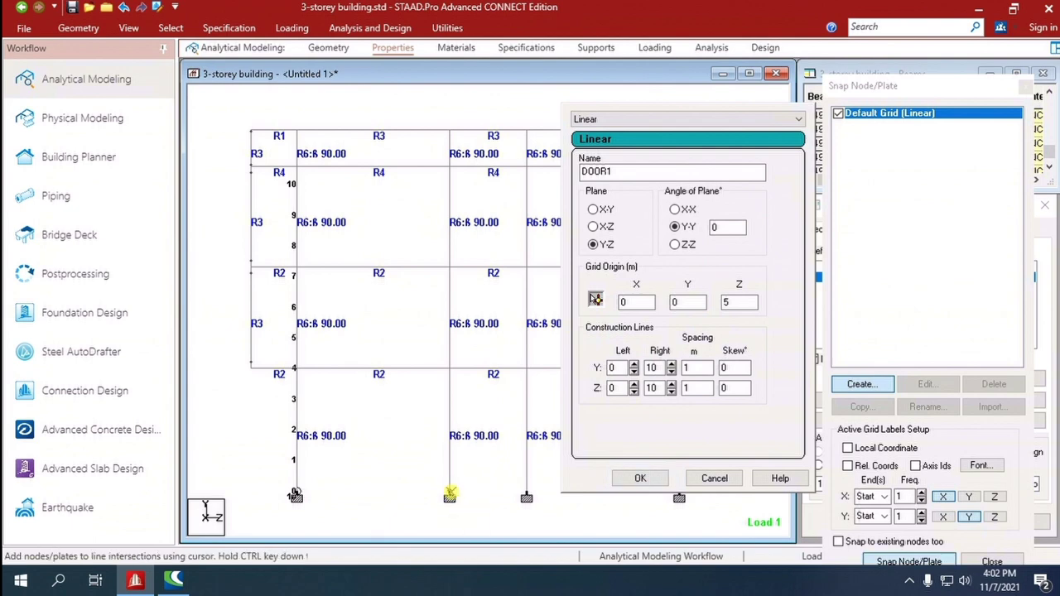
{"action": "left_click", "coordinate": [743, 303]}
{"action": "double_click", "coordinate": [733, 304]}
{"action": "left_click", "coordinate": [654, 368]}
{"action": "type", "text": "8"}
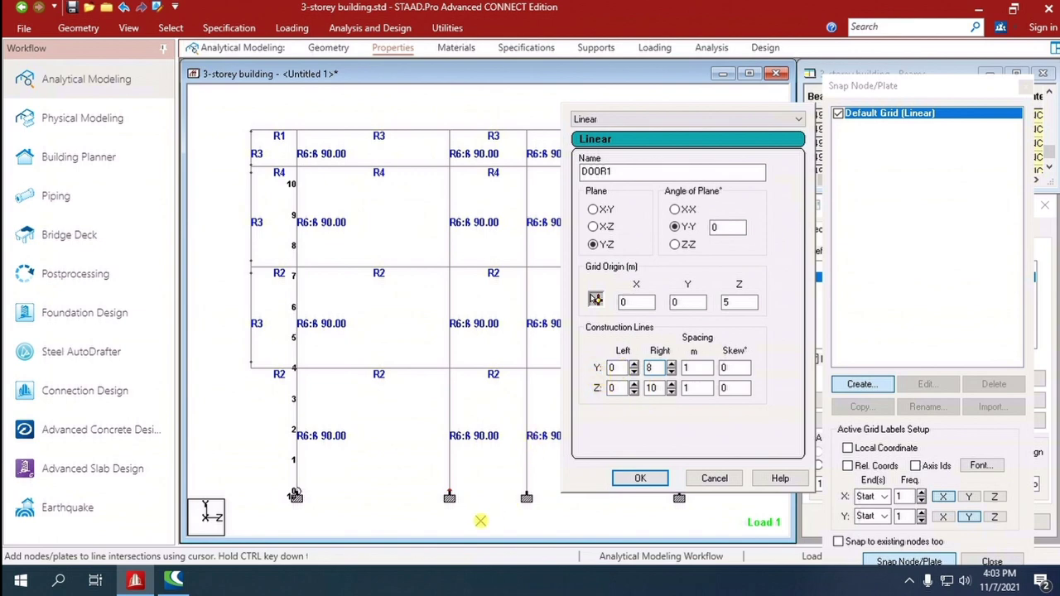
{"action": "double_click", "coordinate": [702, 368]}
{"action": "double_click", "coordinate": [651, 389]}
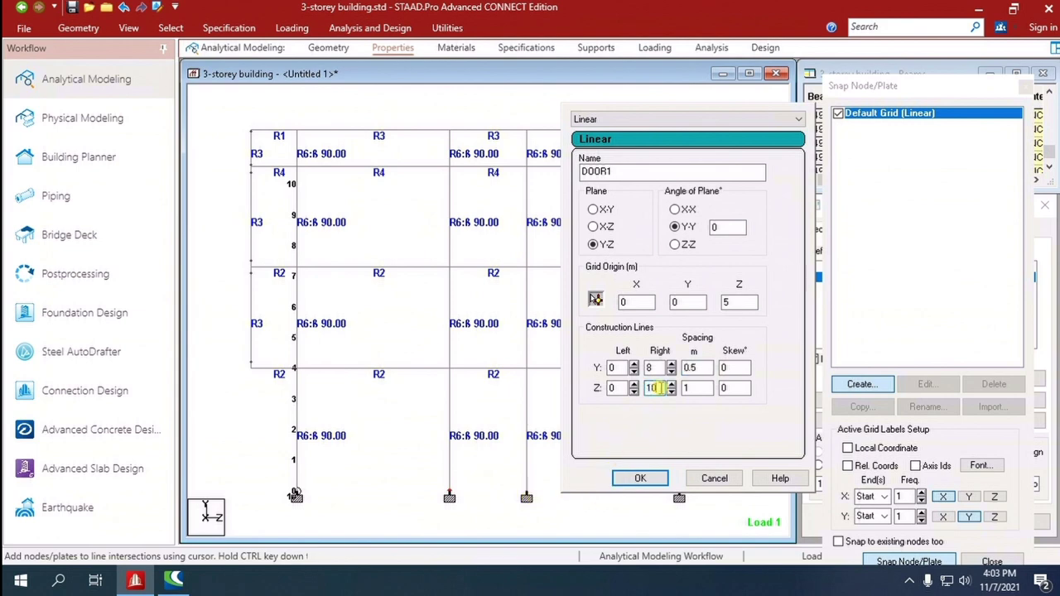
{"action": "type", "text": "5"}
{"action": "left_click", "coordinate": [637, 479]}
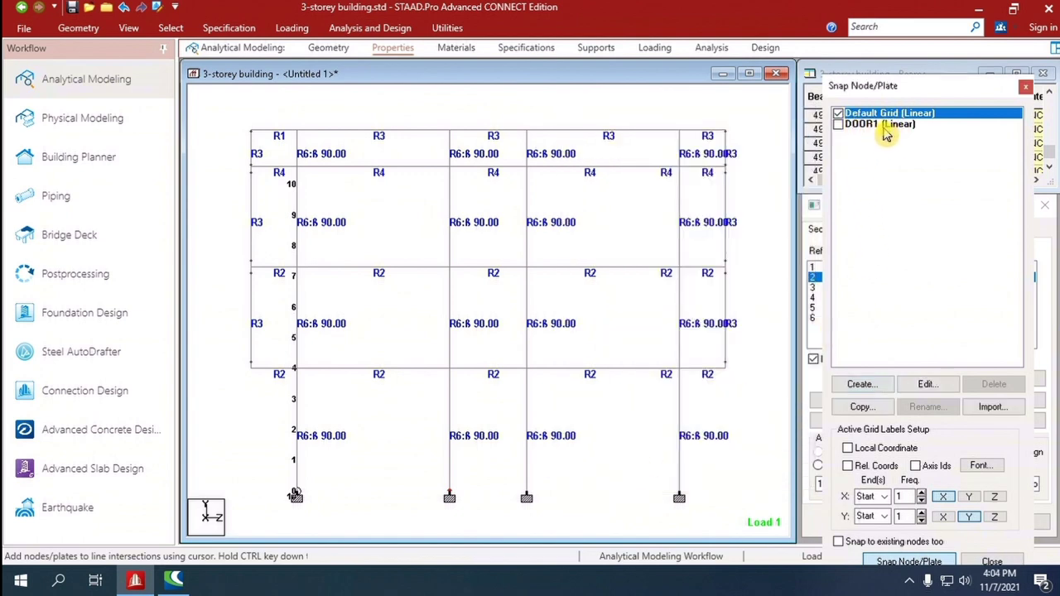
- Switch snapping from the Default Grid to the DOOR1 grid
{"action": "left_click", "coordinate": [841, 120]}
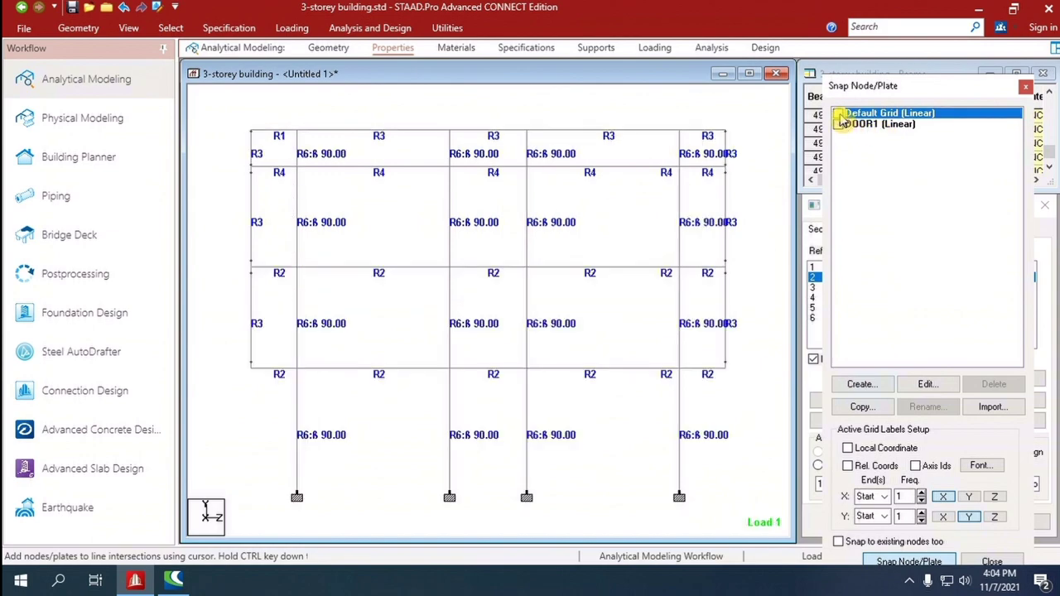
{"action": "left_click", "coordinate": [839, 125]}
{"action": "left_click", "coordinate": [839, 126]}
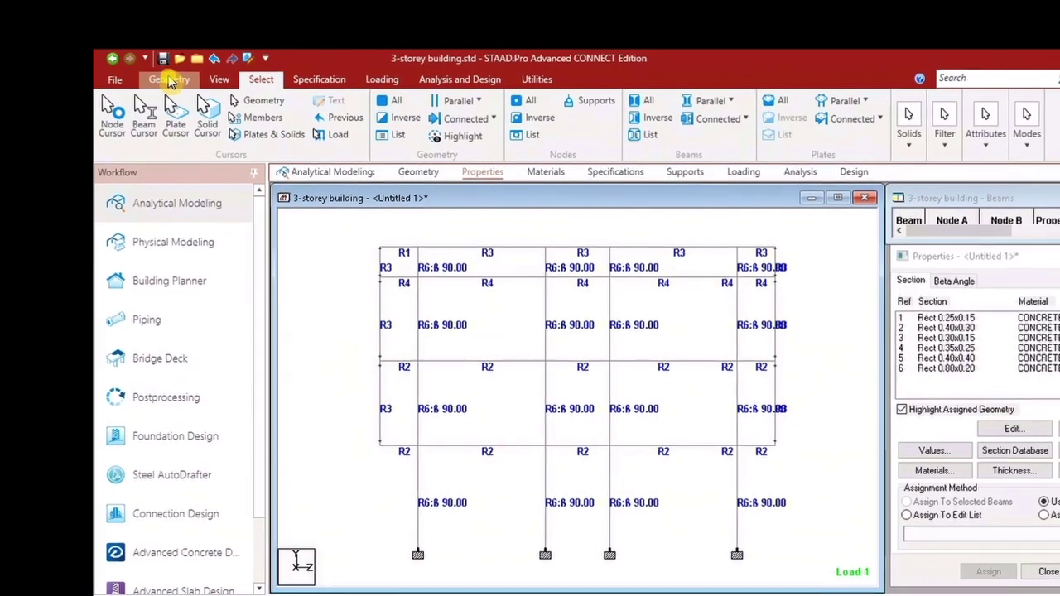
- Open Parametric Models under Geometry and add a new meshed surface
{"action": "left_click", "coordinate": [168, 79]}
{"action": "left_click", "coordinate": [609, 116]}
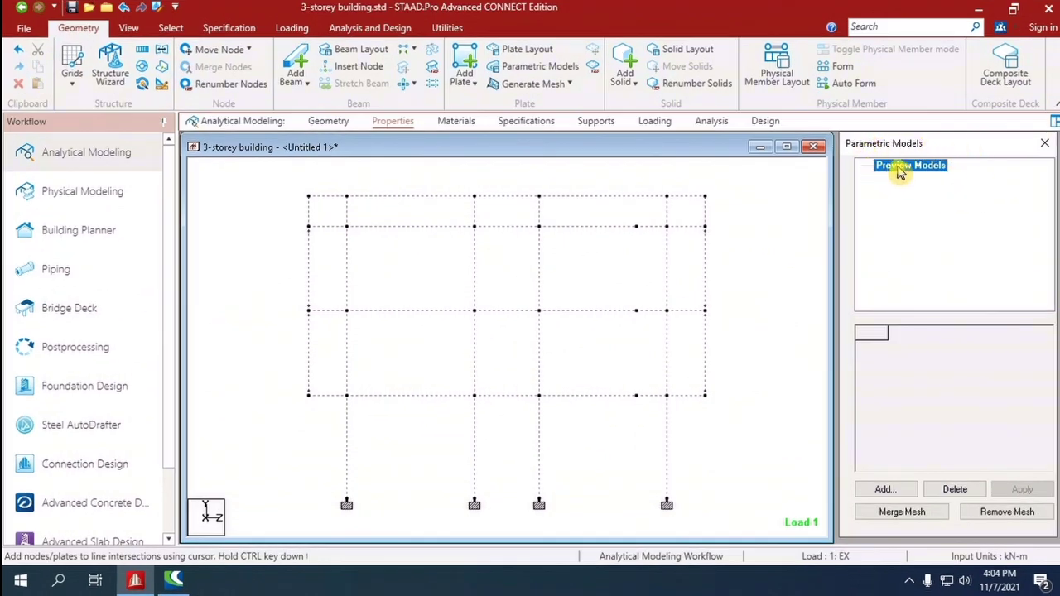
{"action": "left_click", "coordinate": [885, 491]}
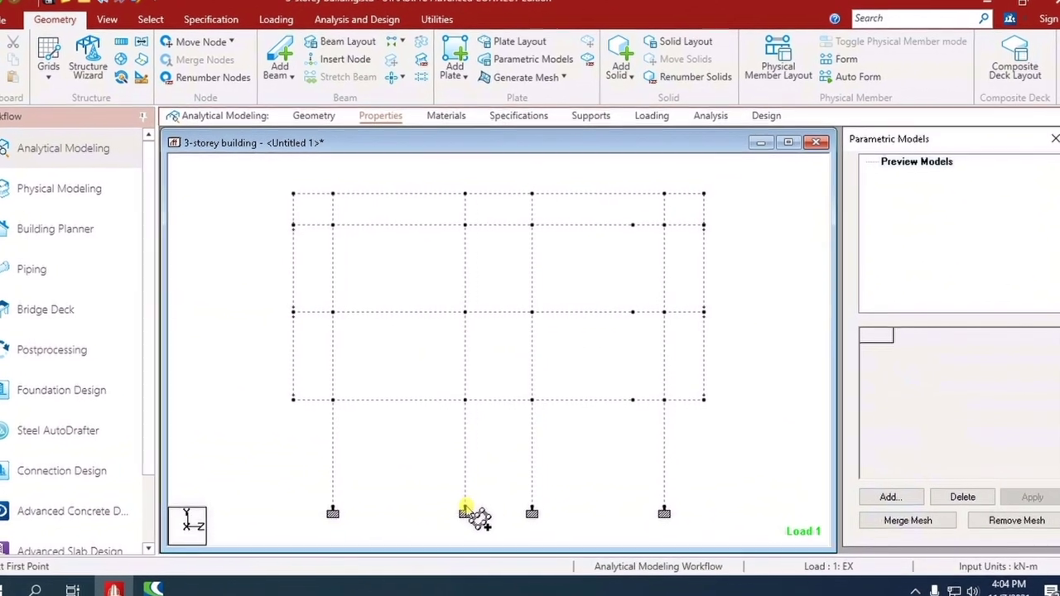
- Outline the ground-floor middle-bay wall from the middle support through the corner nodes
{"action": "left_click", "coordinate": [465, 512]}
{"action": "left_click", "coordinate": [465, 399]}
{"action": "left_click", "coordinate": [525, 409]}
{"action": "left_click", "coordinate": [524, 535]}
{"action": "left_click", "coordinate": [451, 534]}
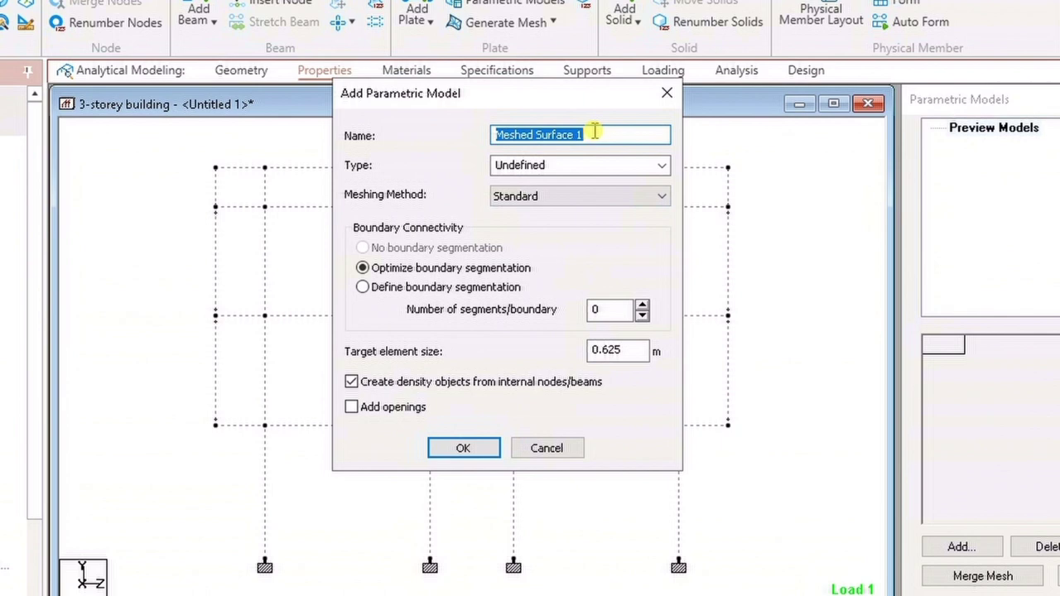
- Make the surface a Wall with 0.5 m target element size and openings included
{"action": "left_click", "coordinate": [659, 164]}
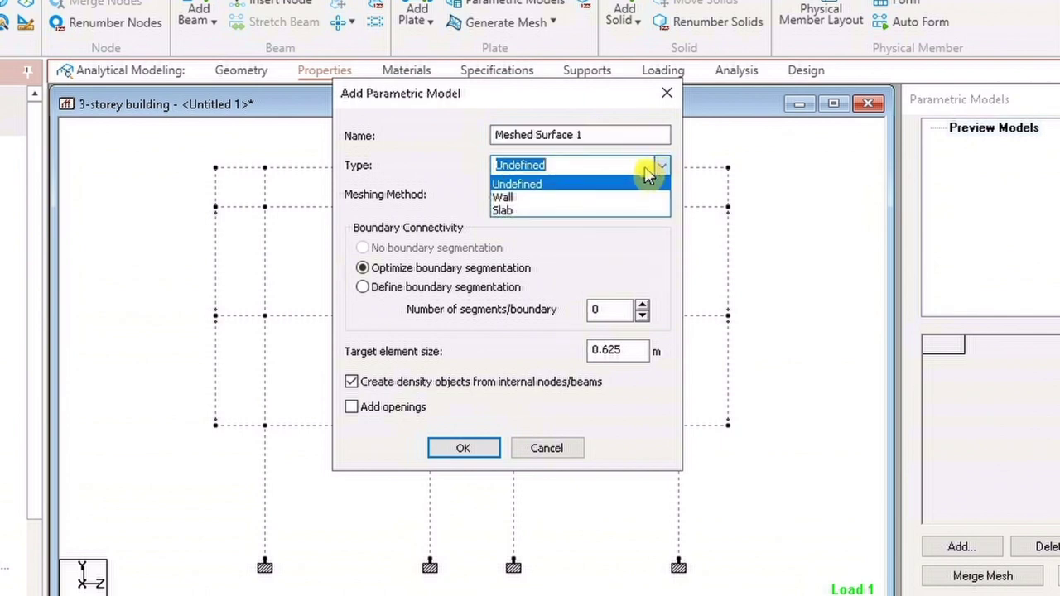
{"action": "left_click", "coordinate": [525, 202]}
{"action": "double_click", "coordinate": [627, 349]}
{"action": "type", "text": ".5"}
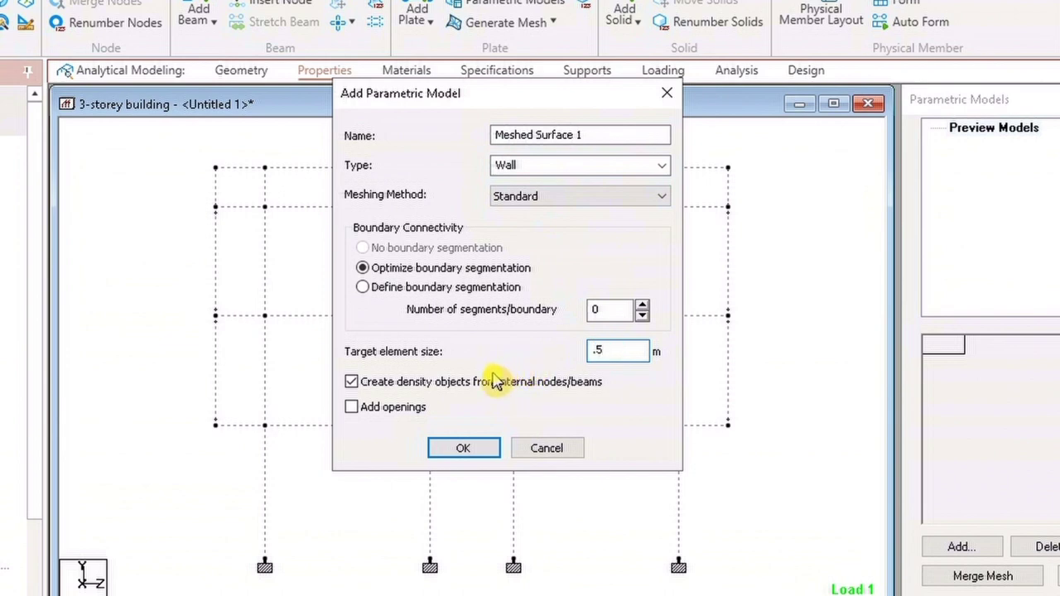
{"action": "left_click", "coordinate": [365, 411]}
{"action": "left_click", "coordinate": [454, 450]}
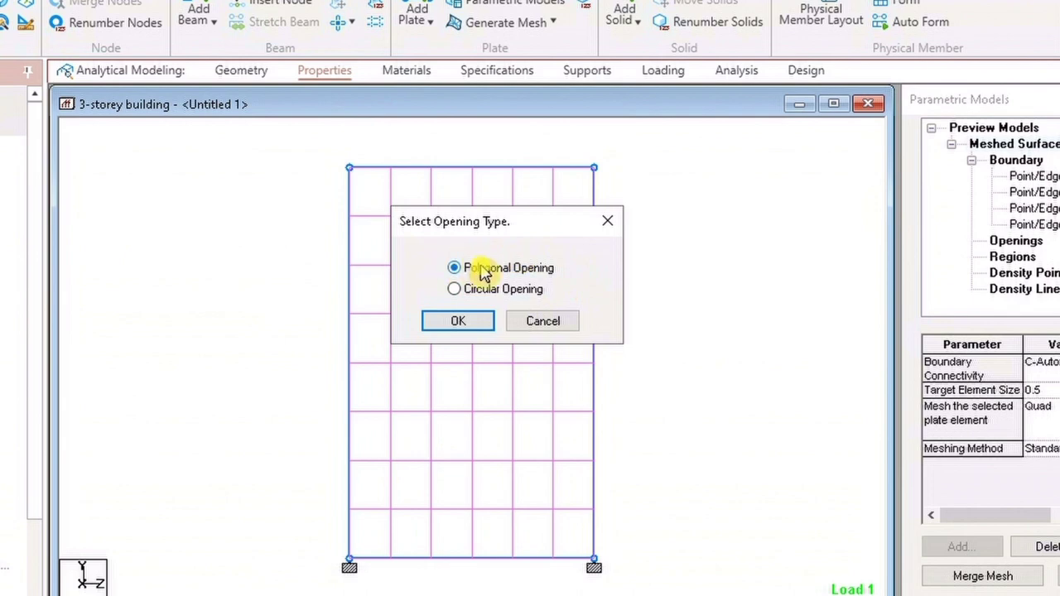
- Cut the polygonal DOOR1 opening up to height 2.8, remesh, and finish the wall
{"action": "left_click", "coordinate": [463, 324]}
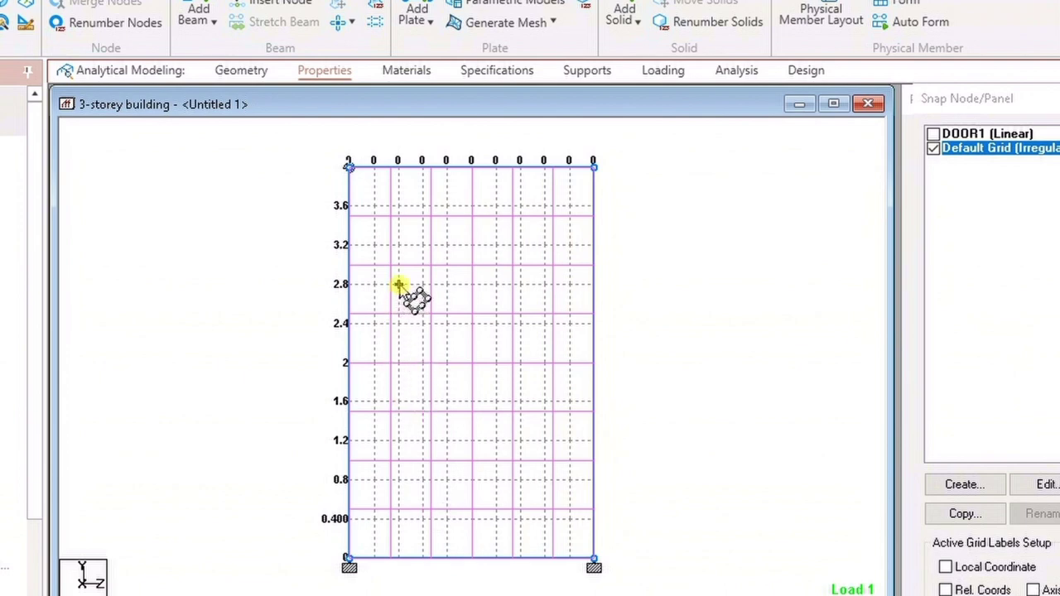
{"action": "left_click", "coordinate": [398, 285]}
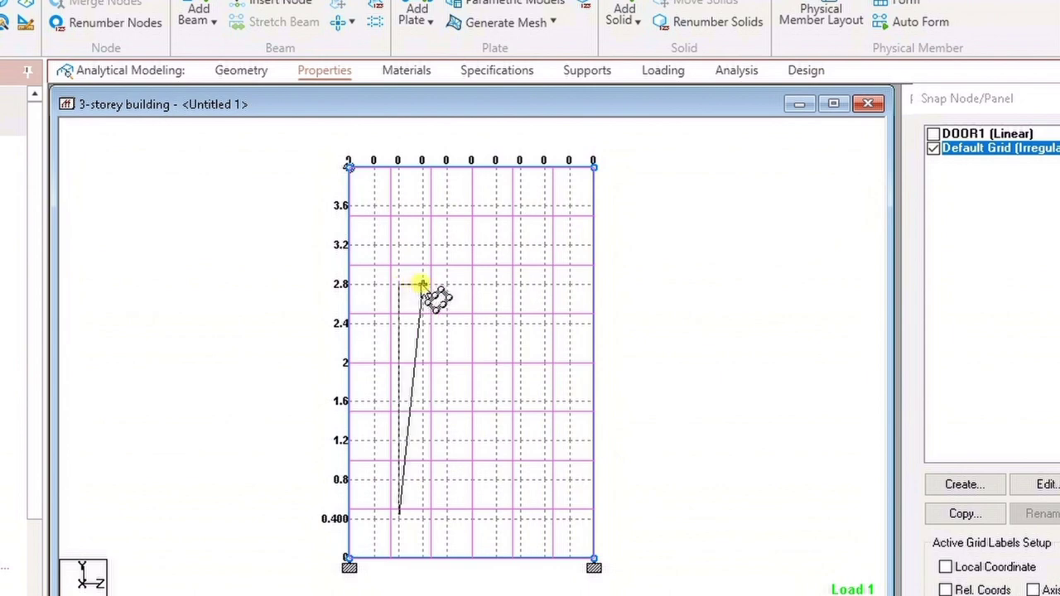
{"action": "left_click", "coordinate": [496, 285]}
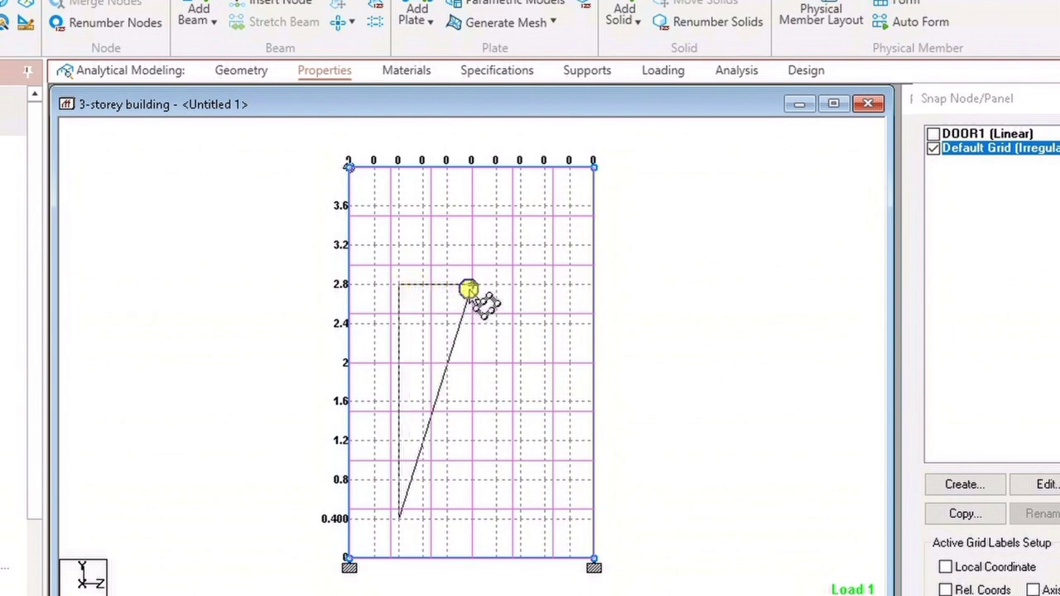
{"action": "left_click", "coordinate": [543, 285]}
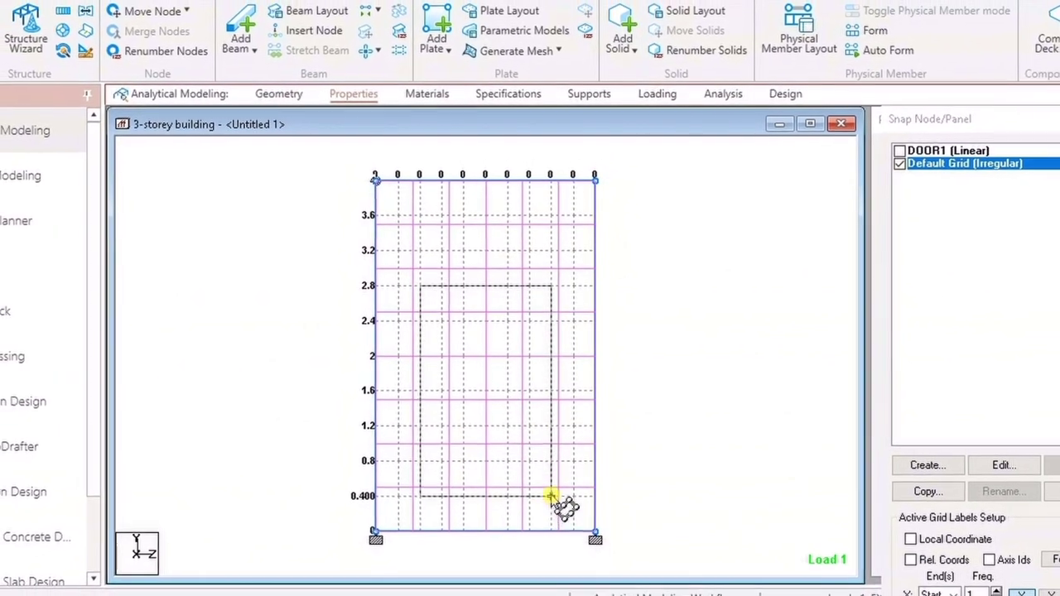
{"action": "left_click", "coordinate": [551, 496]}
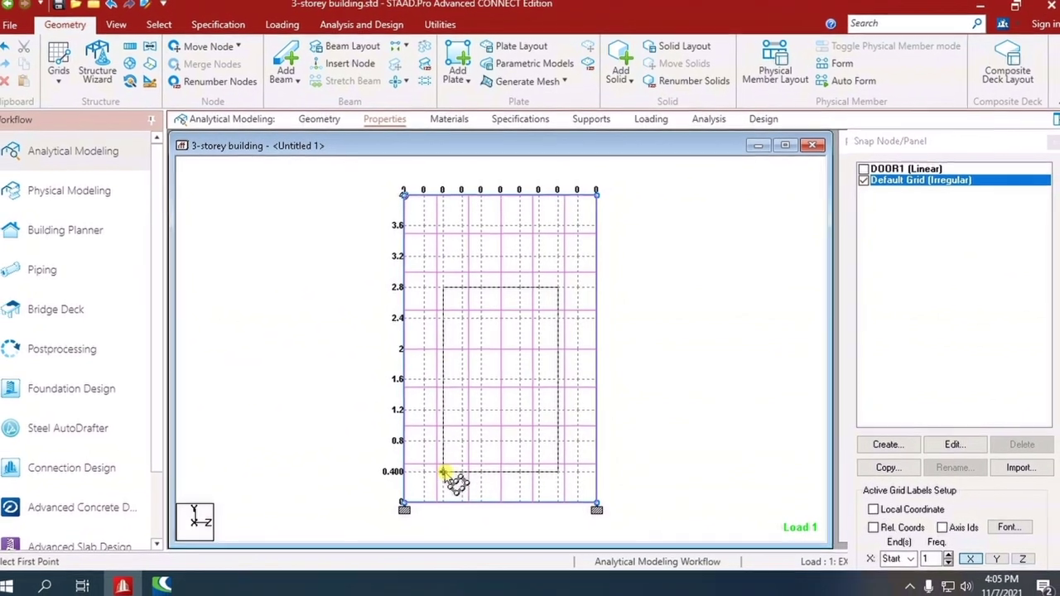
{"action": "left_click", "coordinate": [444, 472]}
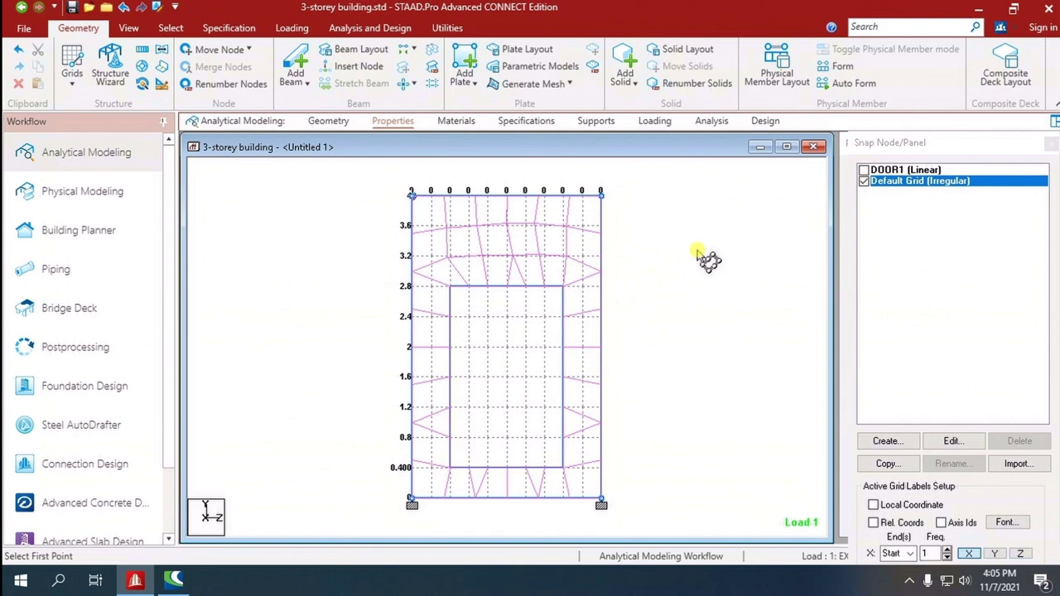
{"action": "left_click", "coordinate": [535, 73]}
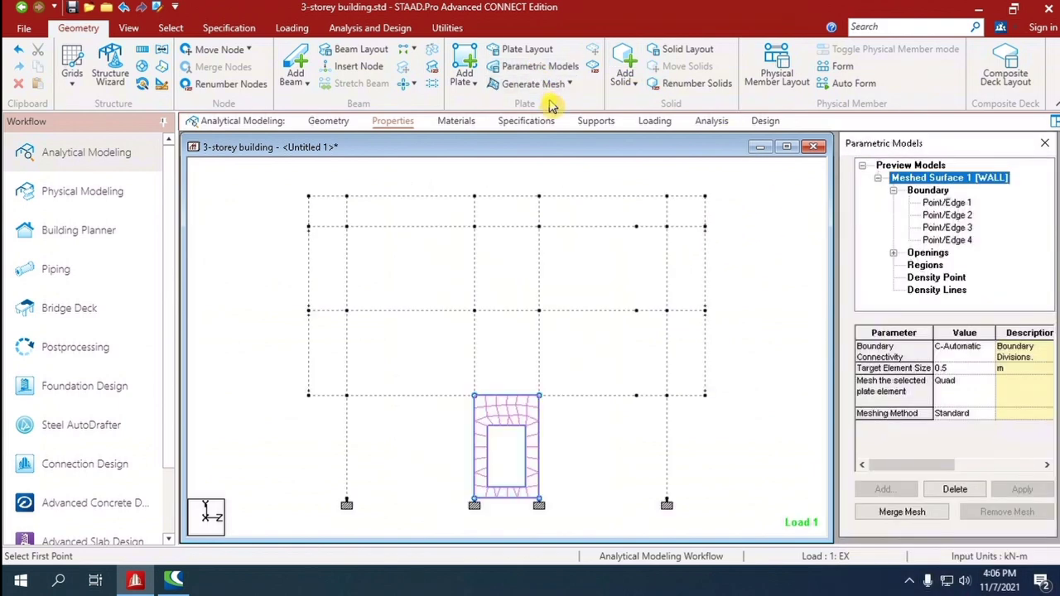
{"action": "left_click", "coordinate": [920, 165]}
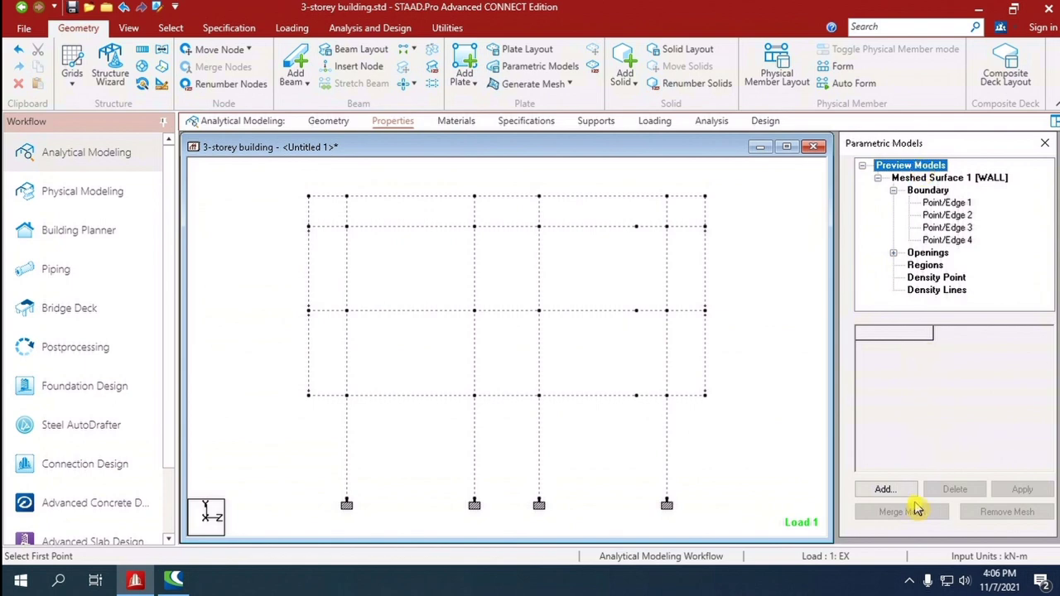
- Add a wall over the four nodes of the bay above the door wall, meshed at 0.5 m
{"action": "left_click", "coordinate": [885, 489]}
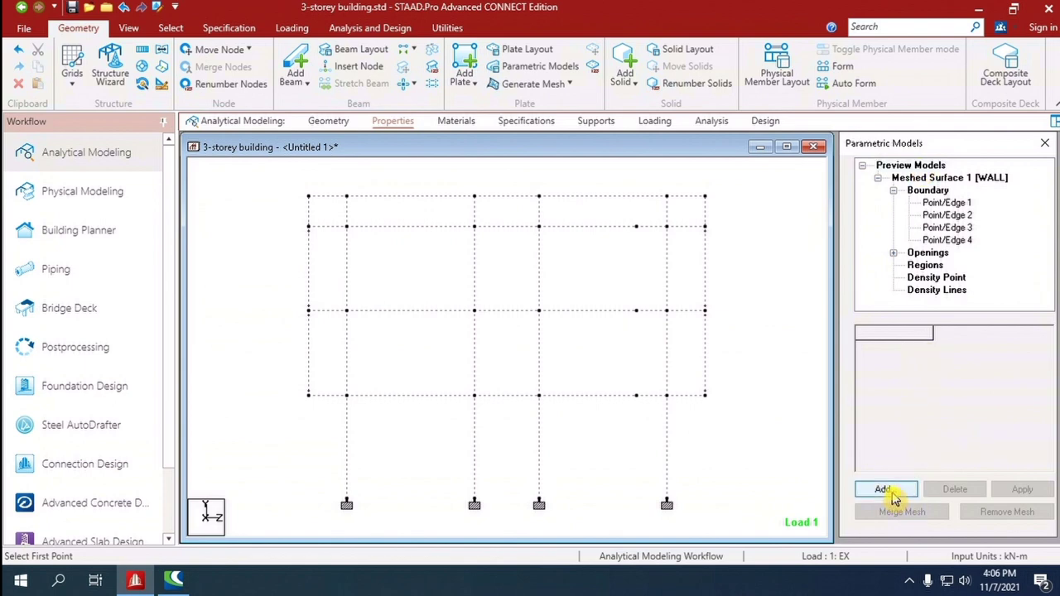
{"action": "left_click", "coordinate": [475, 395]}
{"action": "left_click", "coordinate": [475, 311]}
{"action": "left_click", "coordinate": [539, 312]}
{"action": "left_click", "coordinate": [539, 394]}
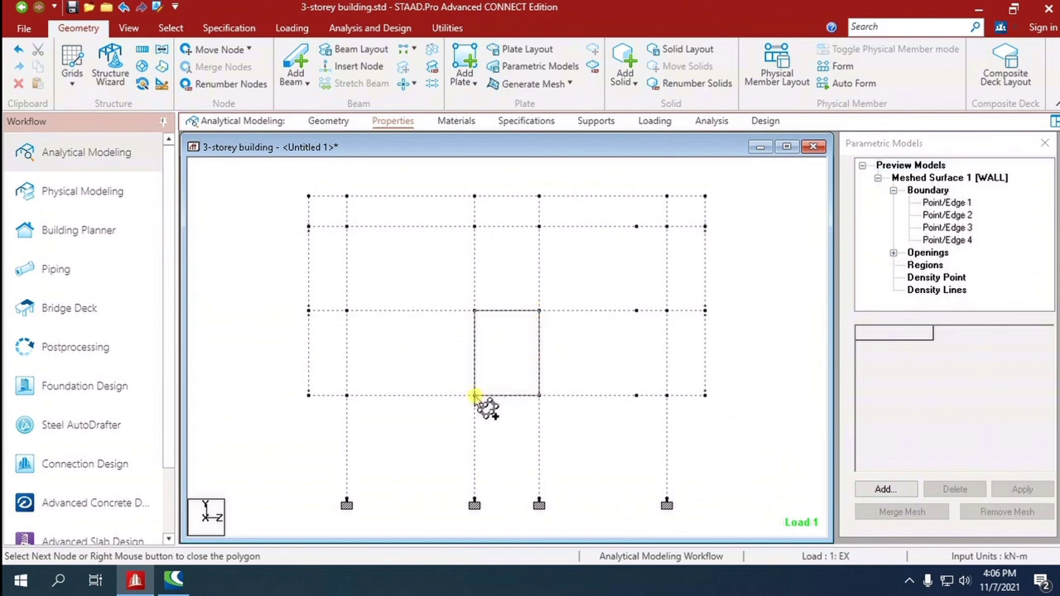
{"action": "left_click", "coordinate": [475, 394]}
{"action": "double_click", "coordinate": [611, 337]}
{"action": "type", "text": ".5"}
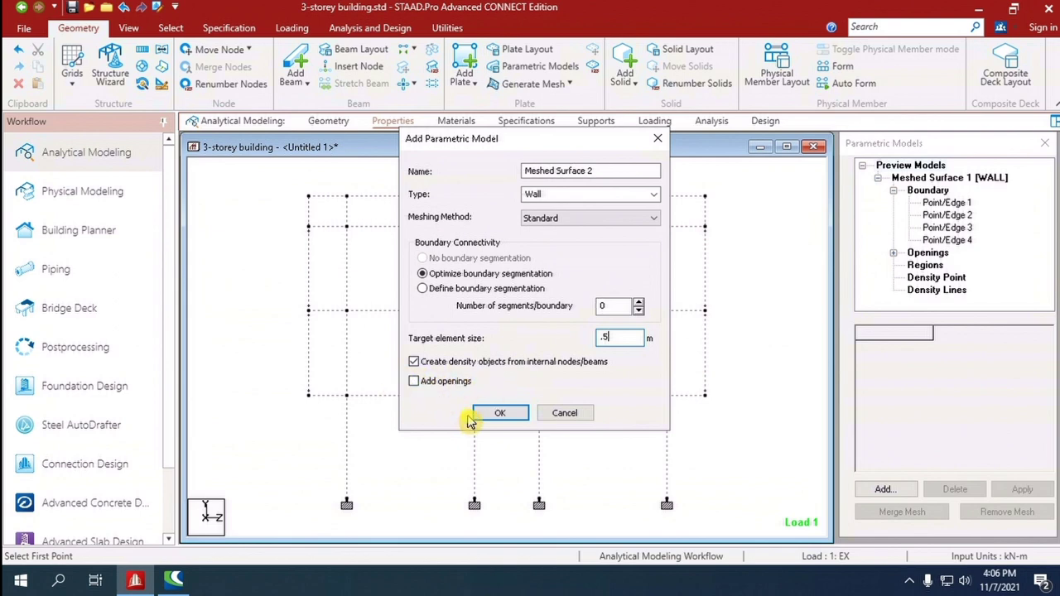
{"action": "left_click", "coordinate": [500, 413]}
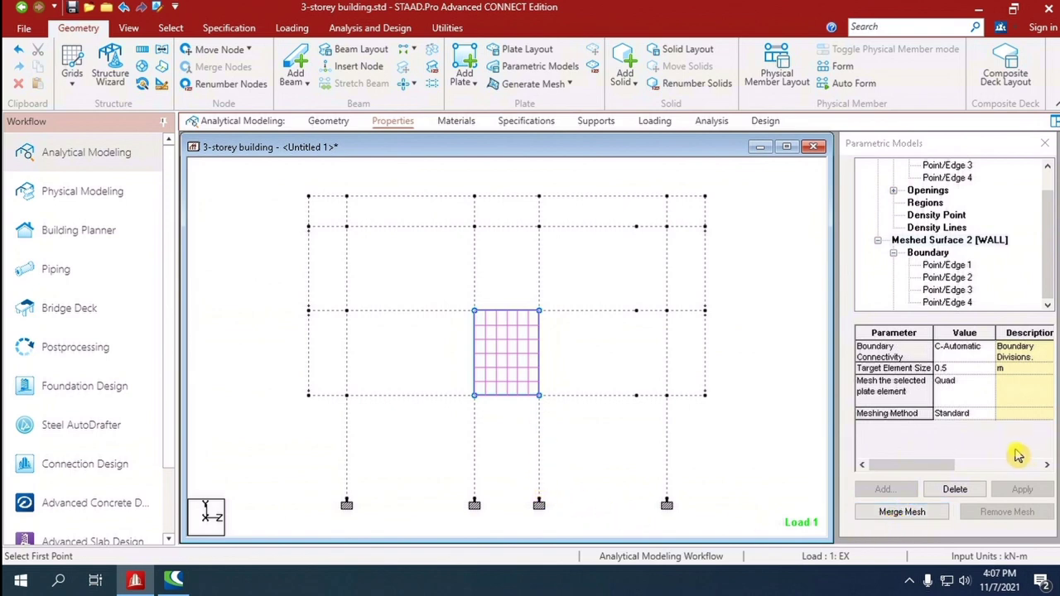
{"action": "left_click_drag", "start_coordinate": [1049, 265], "coordinate": [1048, 224]}
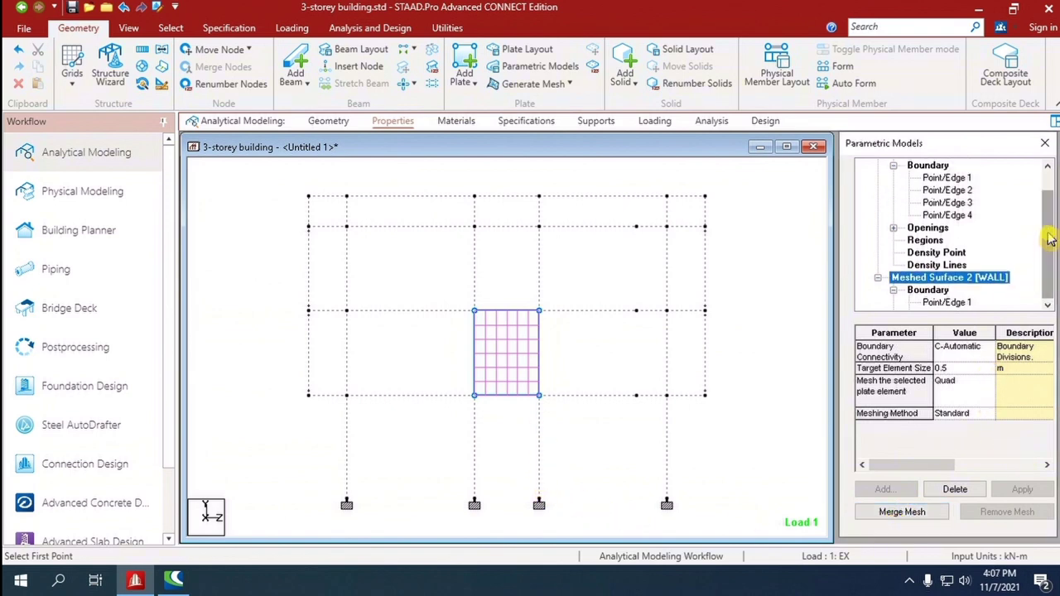
{"action": "left_click", "coordinate": [918, 169]}
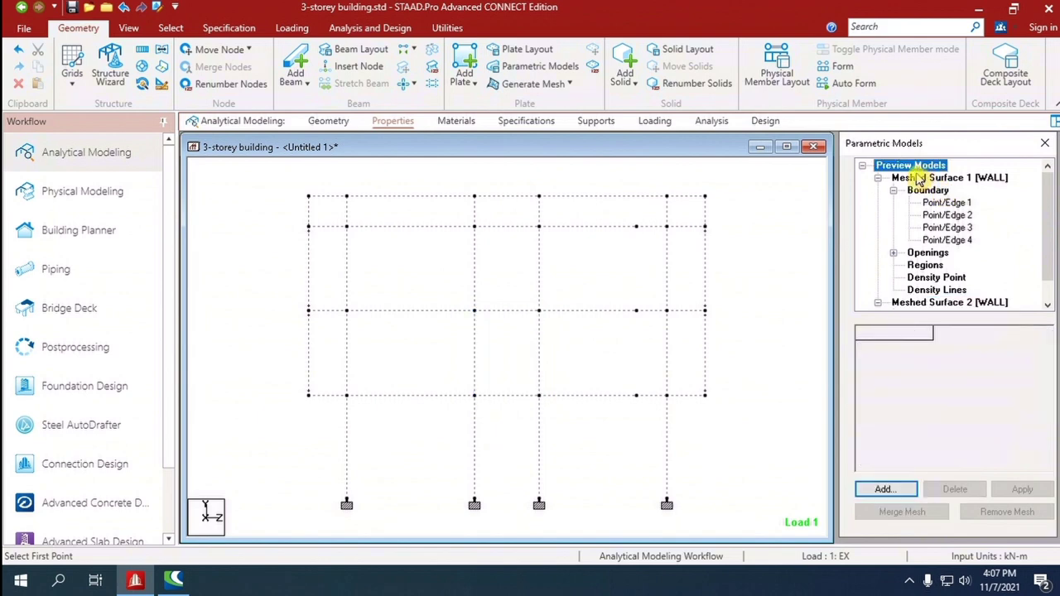
- Add Meshed Surface 3 as a wall over the middle bay one storey higher
{"action": "left_click", "coordinate": [896, 492]}
{"action": "left_click", "coordinate": [475, 311]}
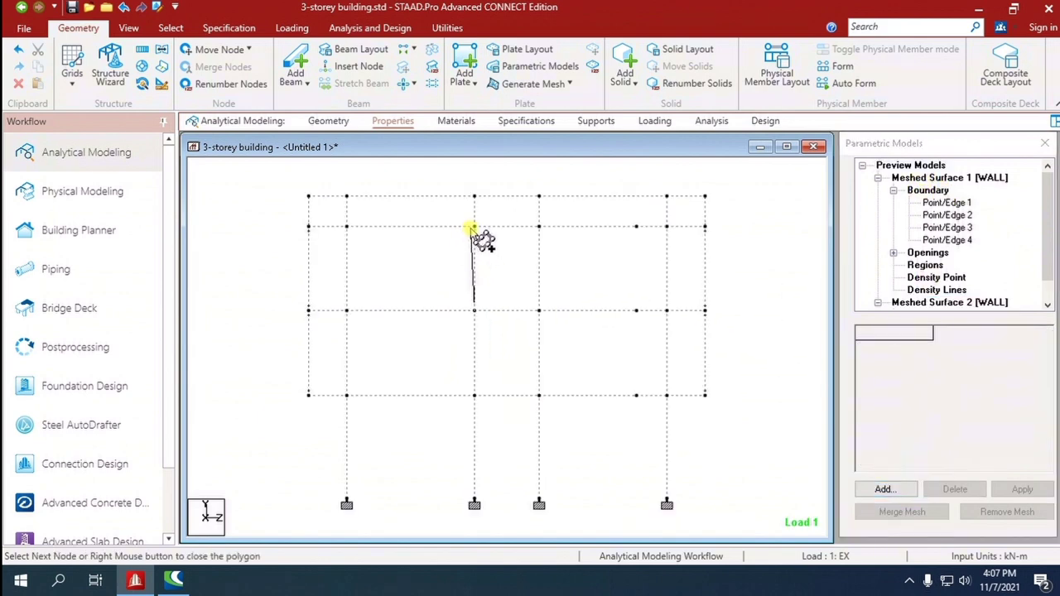
{"action": "left_click", "coordinate": [473, 226]}
{"action": "left_click", "coordinate": [540, 226]}
{"action": "left_click", "coordinate": [539, 310]}
{"action": "left_click", "coordinate": [477, 312]}
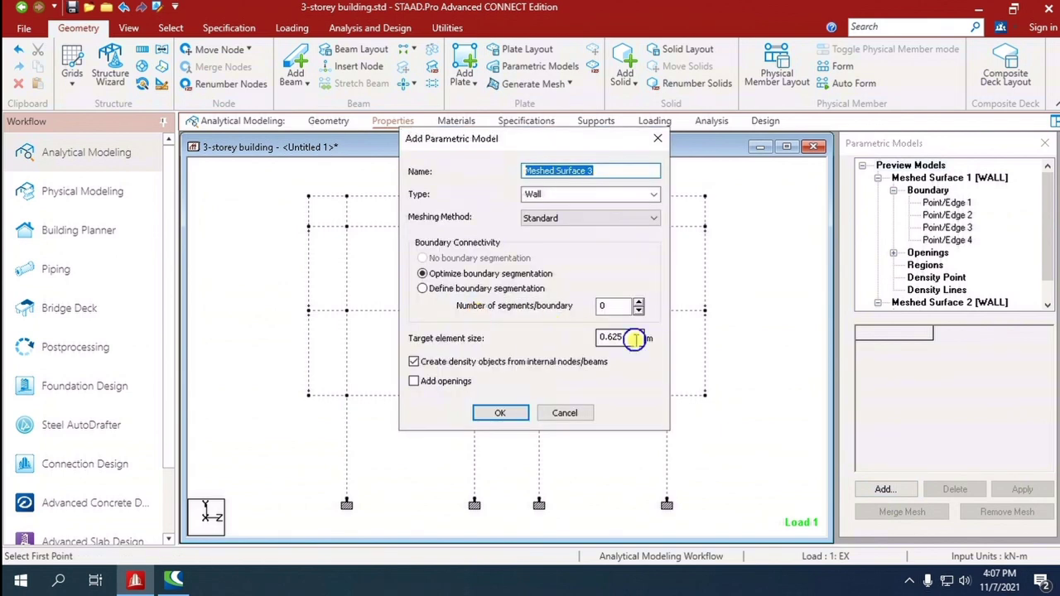
{"action": "left_click", "coordinate": [498, 414]}
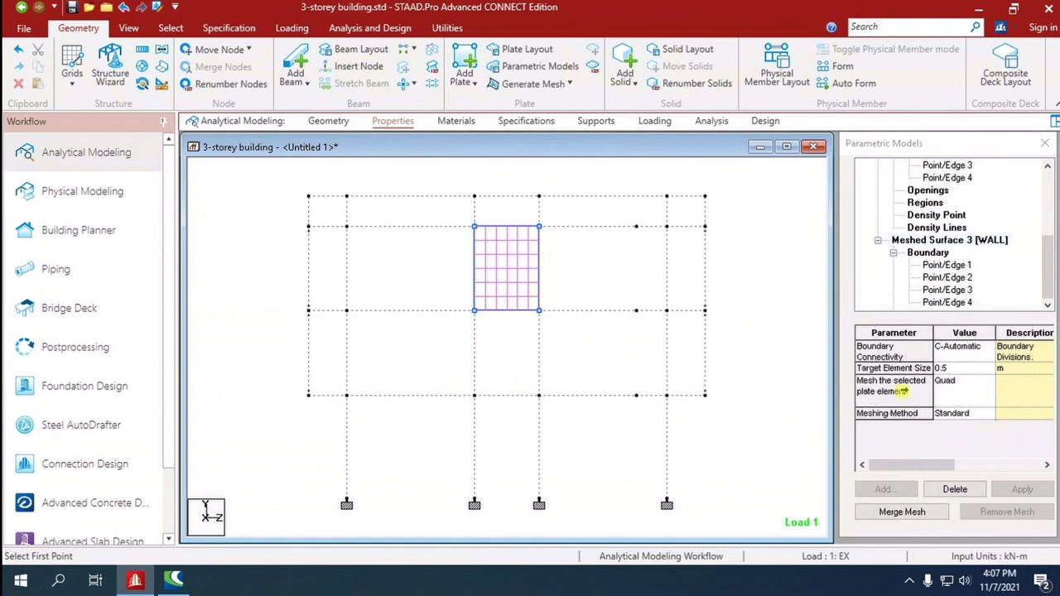
{"action": "left_click_drag", "start_coordinate": [1049, 273], "coordinate": [1049, 194]}
{"action": "left_click", "coordinate": [912, 166]}
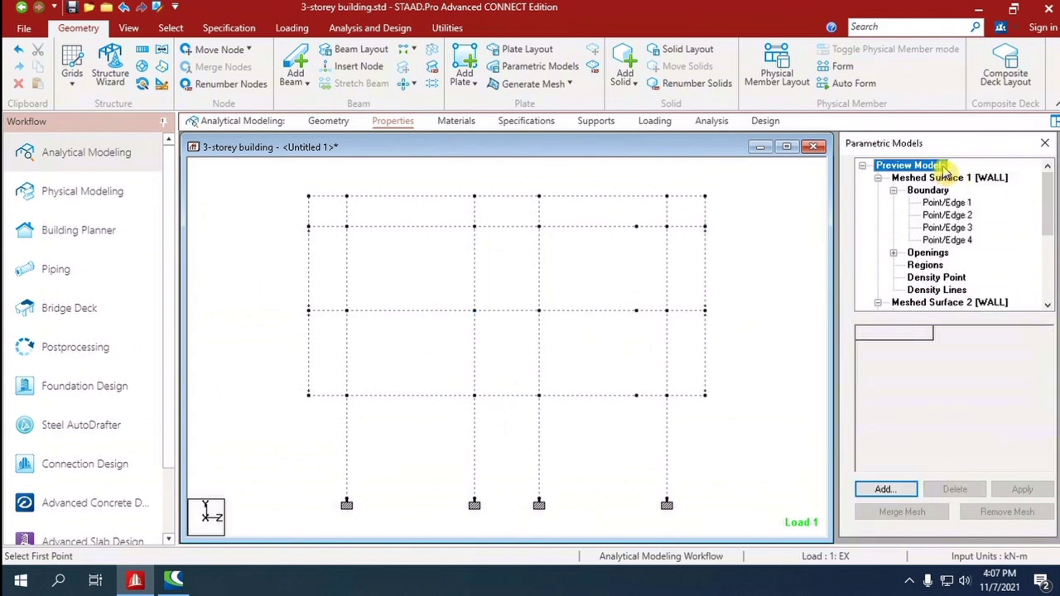
- Add Meshed Surface 4 as a wall over the right bay with 0.5 m target elements
{"action": "left_click", "coordinate": [884, 489]}
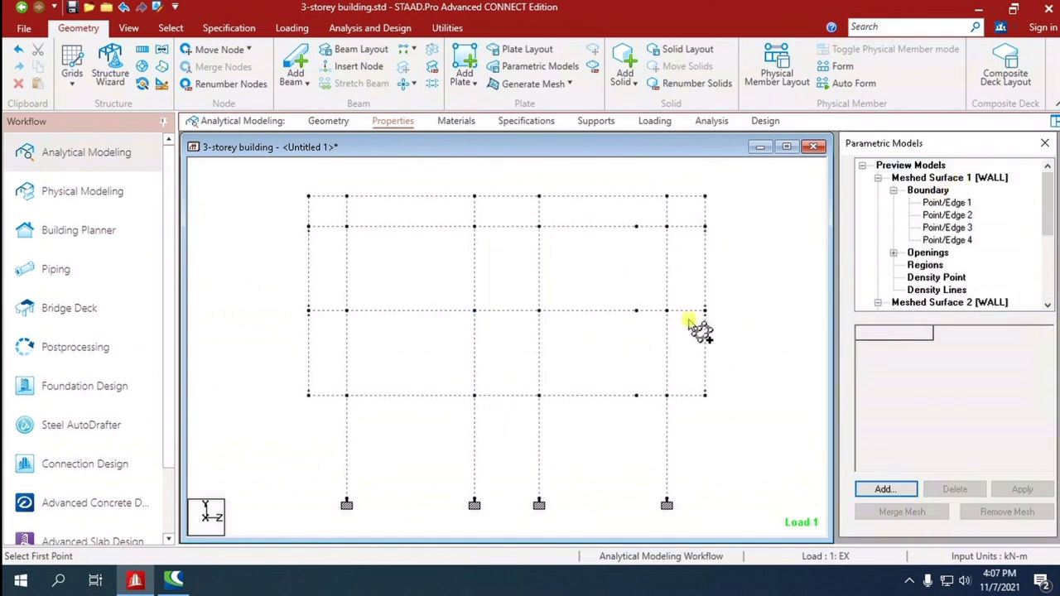
{"action": "left_click", "coordinate": [540, 311]}
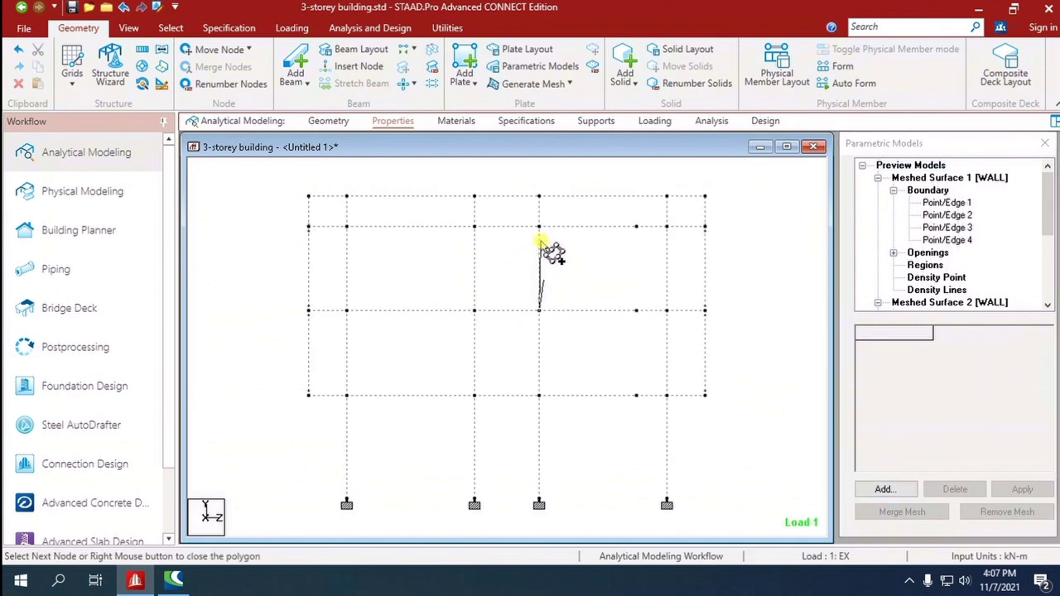
{"action": "left_click", "coordinate": [539, 227]}
{"action": "left_click", "coordinate": [667, 227]}
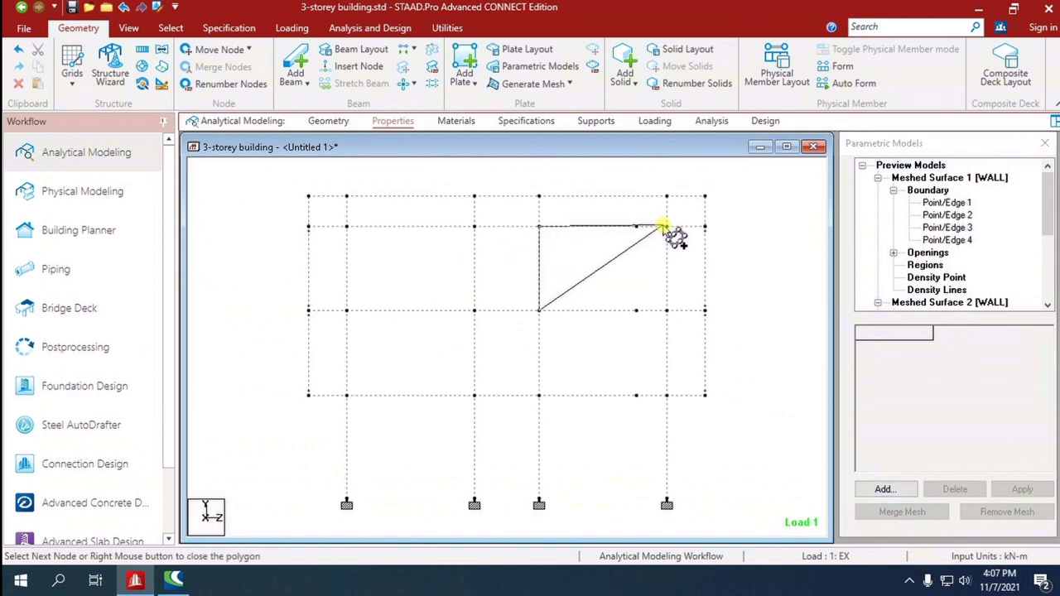
{"action": "left_click", "coordinate": [667, 311]}
{"action": "left_click", "coordinate": [540, 312]}
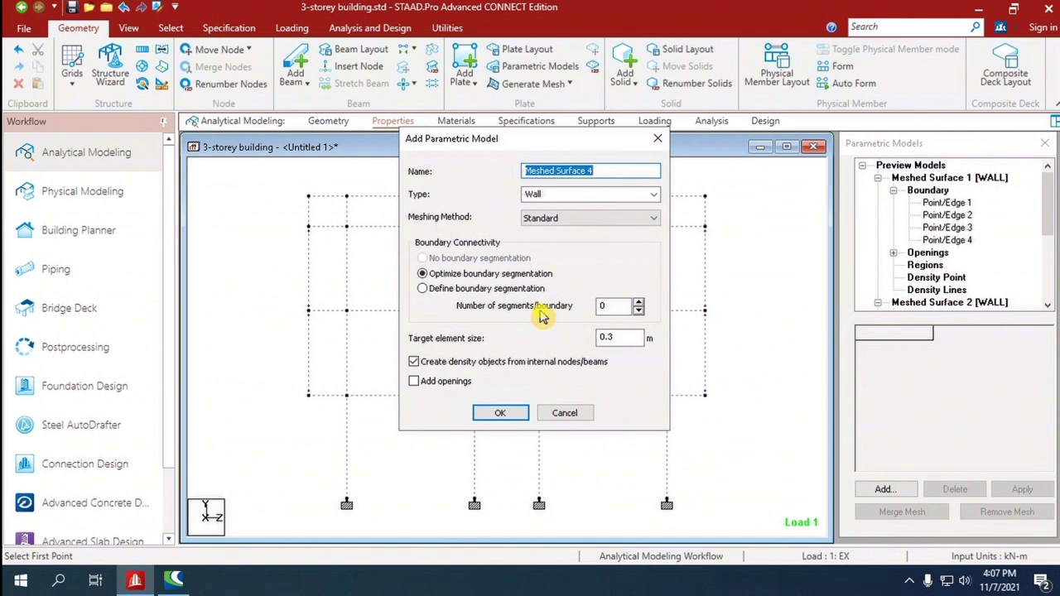
{"action": "double_click", "coordinate": [623, 337]}
{"action": "type", "text": ".5"}
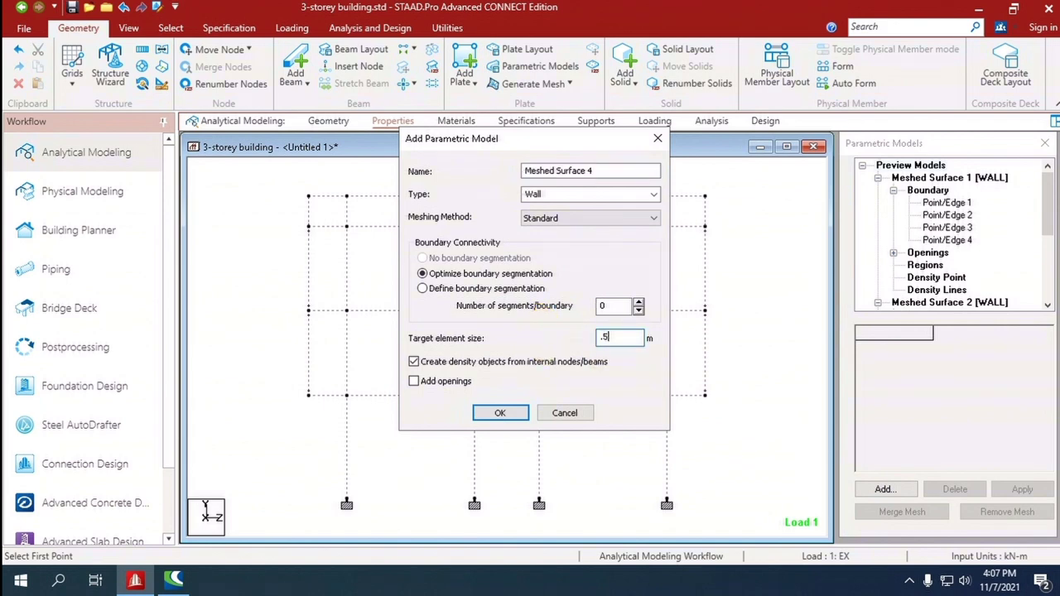
{"action": "left_click", "coordinate": [515, 412]}
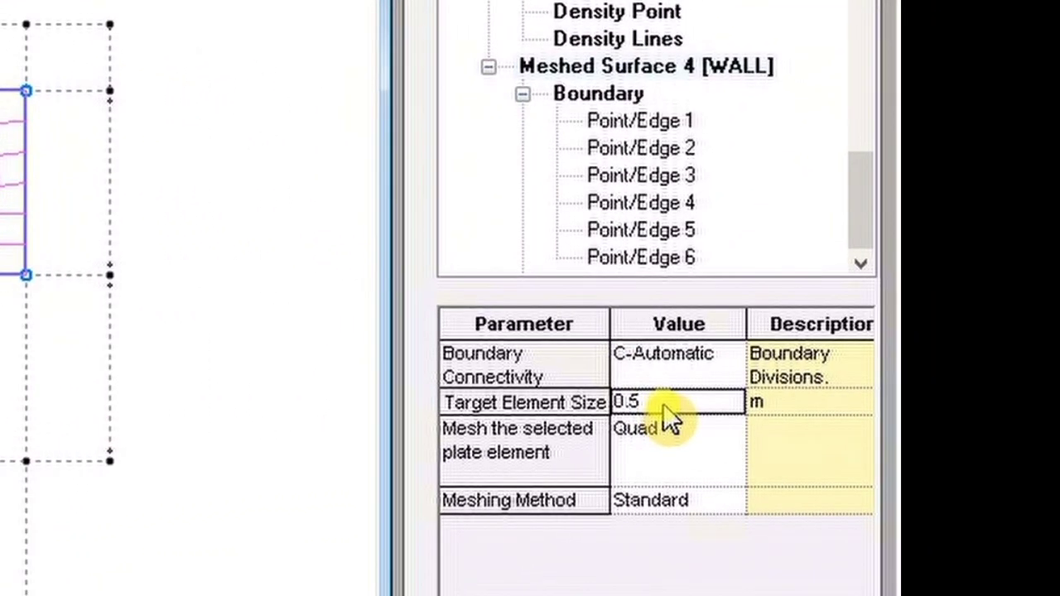
- Change Meshed Surface 4's target element size from 0.5 to 0.4, then to 0.3, applying each
{"action": "left_click", "coordinate": [641, 397]}
{"action": "key", "text": "BackSpace"}
{"action": "key", "text": "BackSpace"}
{"action": "key", "text": "BackSpace"}
{"action": "type", "text": ".4"}
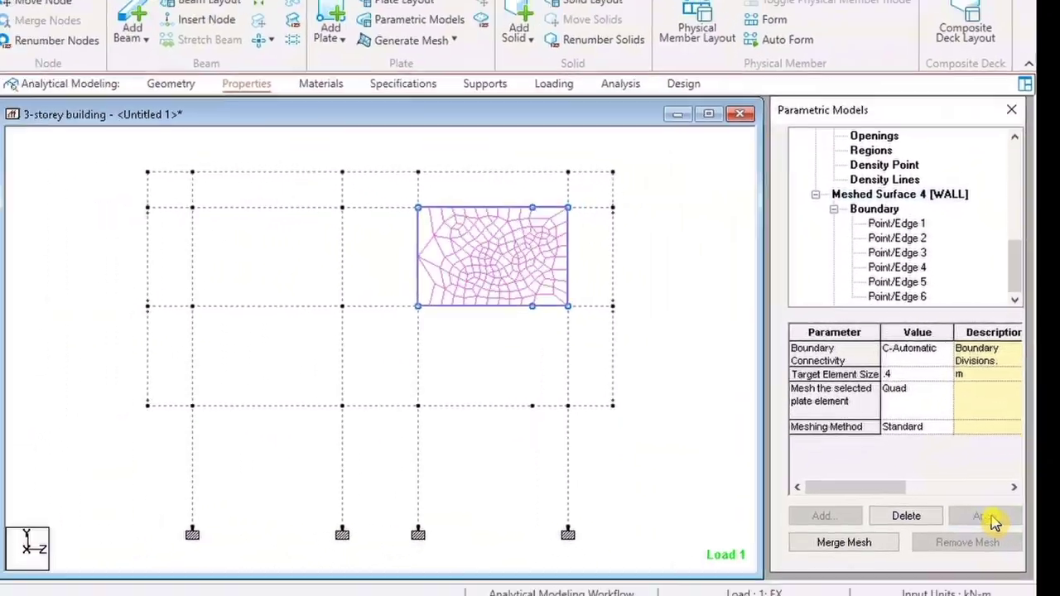
{"action": "left_click", "coordinate": [1007, 511]}
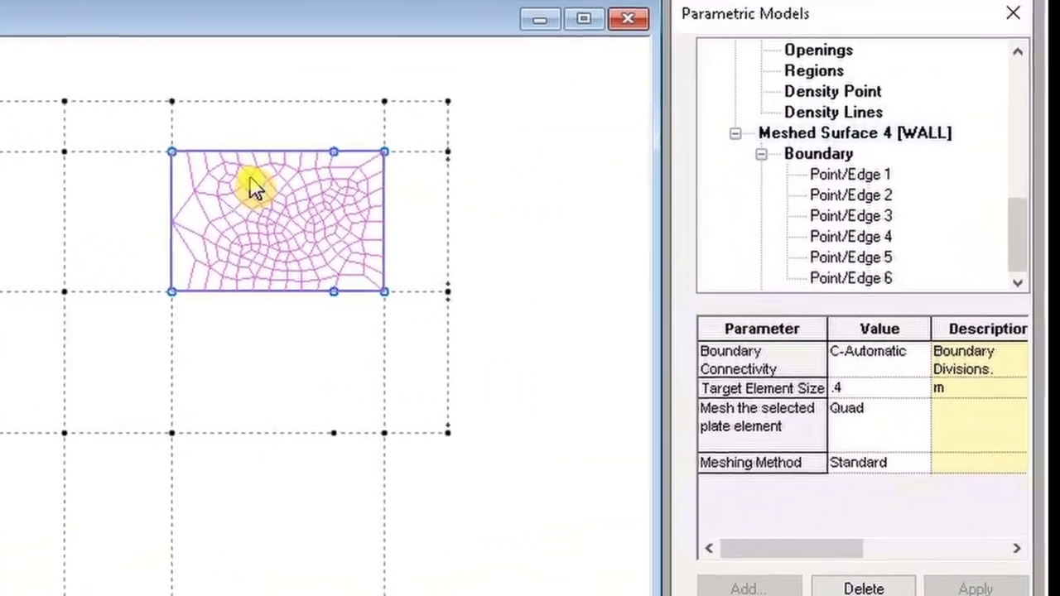
{"action": "left_click", "coordinate": [835, 402]}
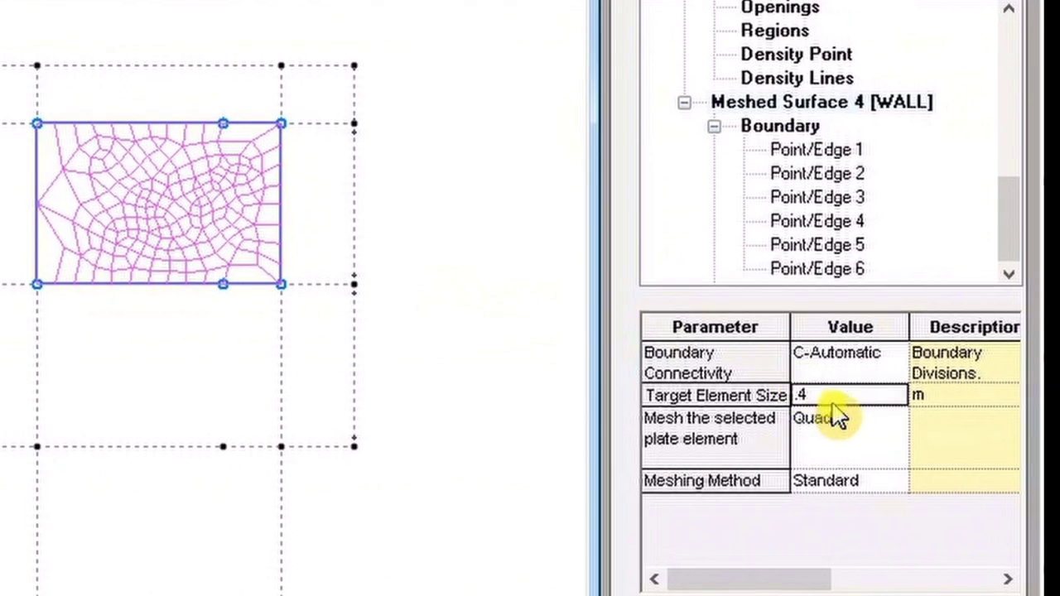
{"action": "key", "text": "BackSpace"}
{"action": "key", "text": "BackSpace"}
{"action": "type", "text": ".3"}
{"action": "left_click", "coordinate": [995, 548]}
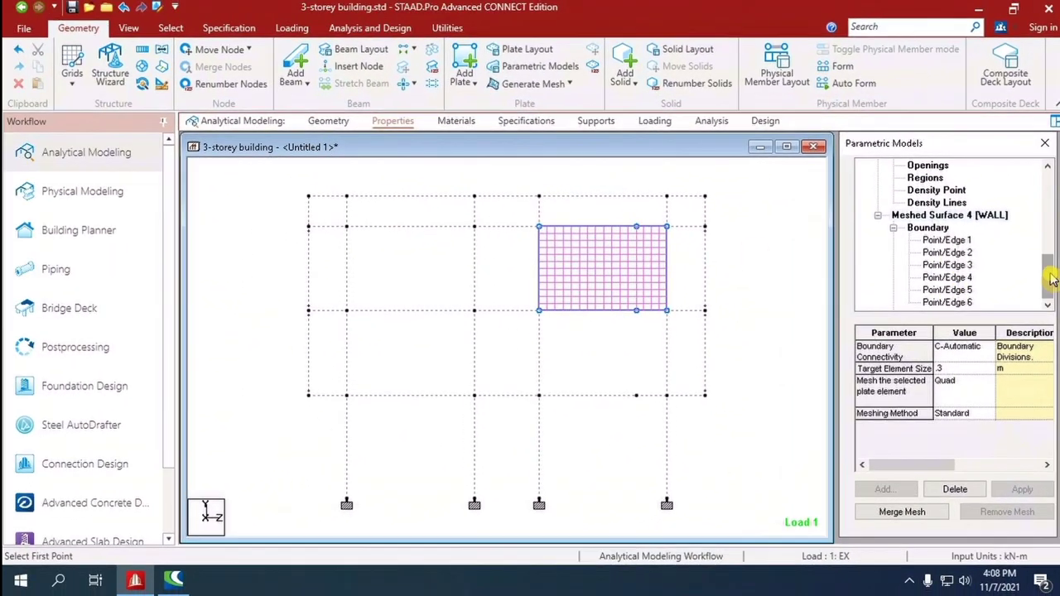
{"action": "left_click_drag", "start_coordinate": [1050, 280], "coordinate": [1048, 195]}
- Add a wall mesh on the right bay's grid nodes
{"action": "left_click", "coordinate": [936, 167]}
{"action": "left_click", "coordinate": [636, 310]}
{"action": "left_click", "coordinate": [666, 395]}
{"action": "left_click", "coordinate": [539, 311]}
{"action": "right_click", "coordinate": [530, 372]}
{"action": "left_click", "coordinate": [500, 412]}
{"action": "left_click", "coordinate": [911, 164]}
- Add a wall mesh over the lower right bay
{"action": "left_click", "coordinate": [885, 488]}
{"action": "left_click", "coordinate": [667, 505]}
{"action": "left_click", "coordinate": [667, 395]}
{"action": "left_click", "coordinate": [538, 395]}
{"action": "left_click", "coordinate": [539, 505]}
{"action": "left_click", "coordinate": [667, 505]}
{"action": "left_click", "coordinate": [507, 418]}
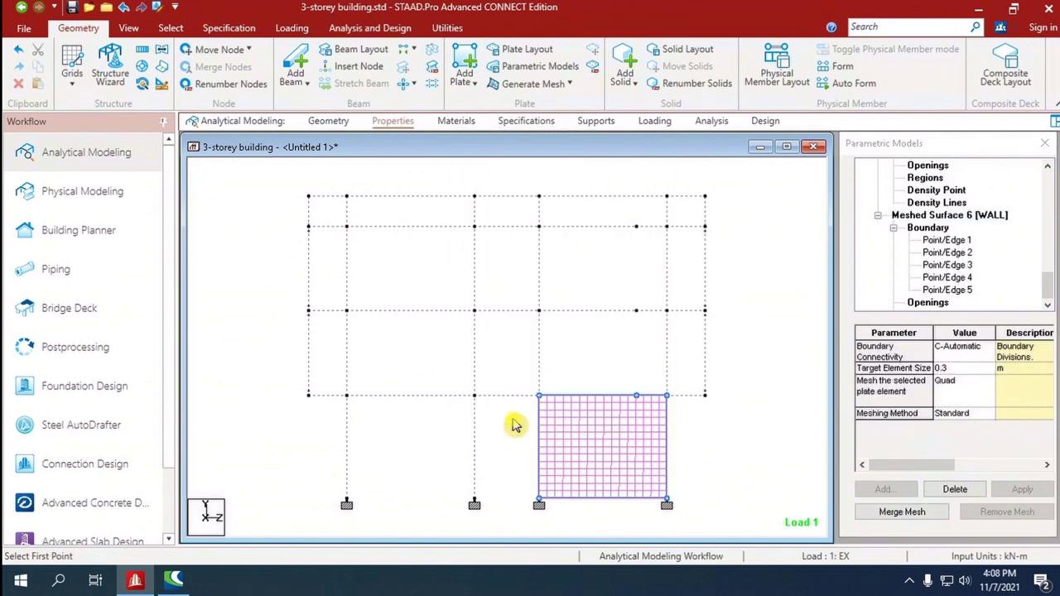
- Add a wall mesh over the lower left bay with 0.5 m target elements
{"action": "scroll", "coordinate": [1006, 265], "scroll_direction": "up", "scroll_amount": 5}
{"action": "left_click", "coordinate": [937, 166]}
{"action": "left_click", "coordinate": [885, 489]}
{"action": "left_click", "coordinate": [347, 505]}
{"action": "left_click", "coordinate": [346, 395]}
{"action": "left_click", "coordinate": [475, 395]}
{"action": "left_click", "coordinate": [474, 504]}
{"action": "left_click", "coordinate": [346, 504]}
{"action": "double_click", "coordinate": [613, 339]}
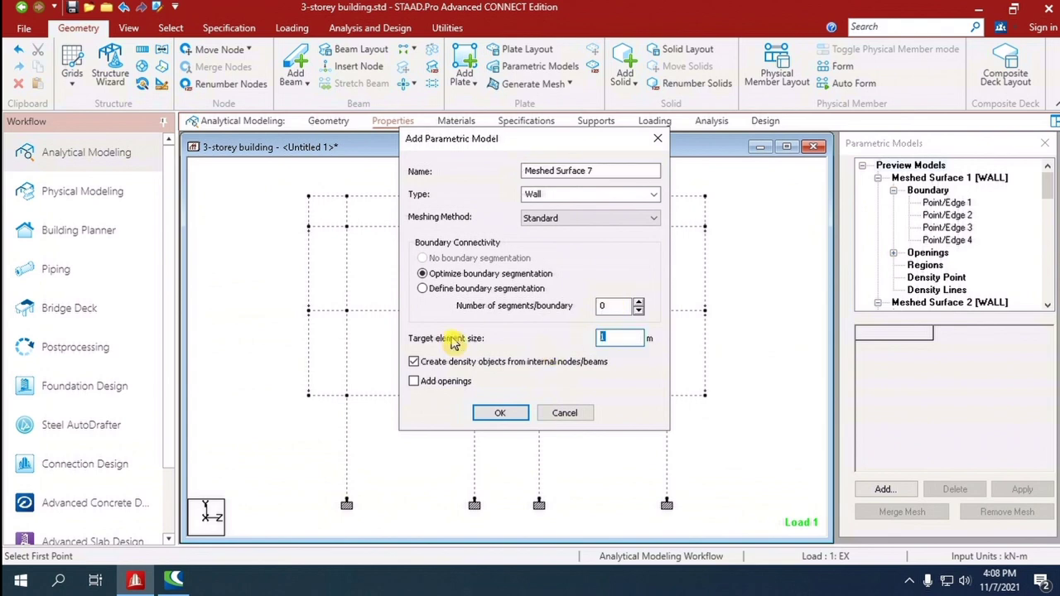
{"action": "left_click", "coordinate": [501, 413]}
- Add Meshed Surface 8 as a wall over the middle left bay
{"action": "scroll", "coordinate": [953, 232], "scroll_direction": "up", "scroll_amount": 5}
{"action": "left_click", "coordinate": [911, 166]}
{"action": "left_click", "coordinate": [884, 489]}
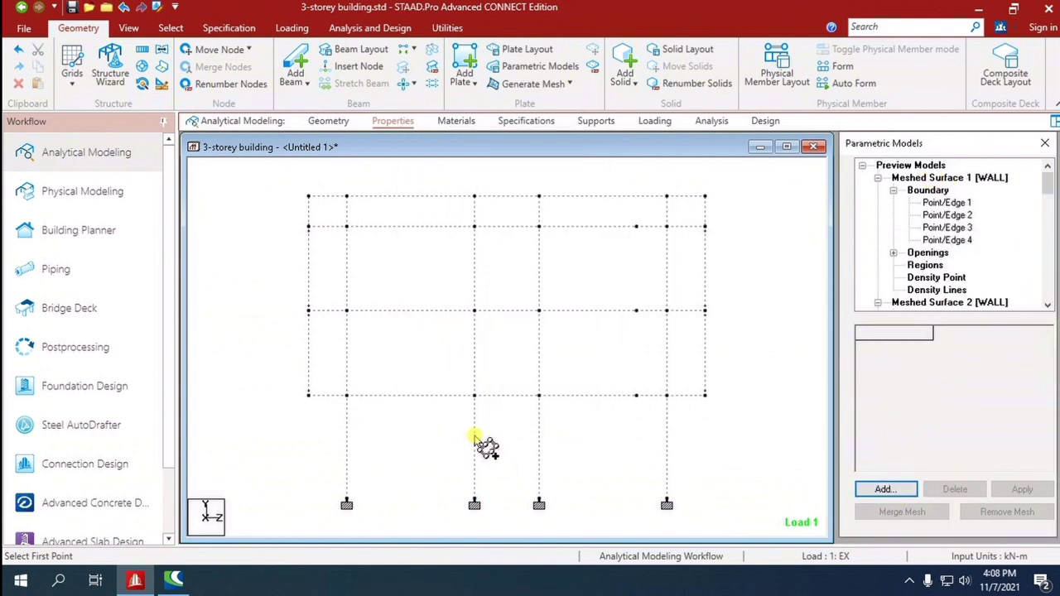
{"action": "left_click", "coordinate": [347, 395]}
{"action": "left_click", "coordinate": [346, 311]}
{"action": "left_click", "coordinate": [475, 311]}
{"action": "left_click", "coordinate": [474, 395]}
{"action": "left_click", "coordinate": [346, 395]}
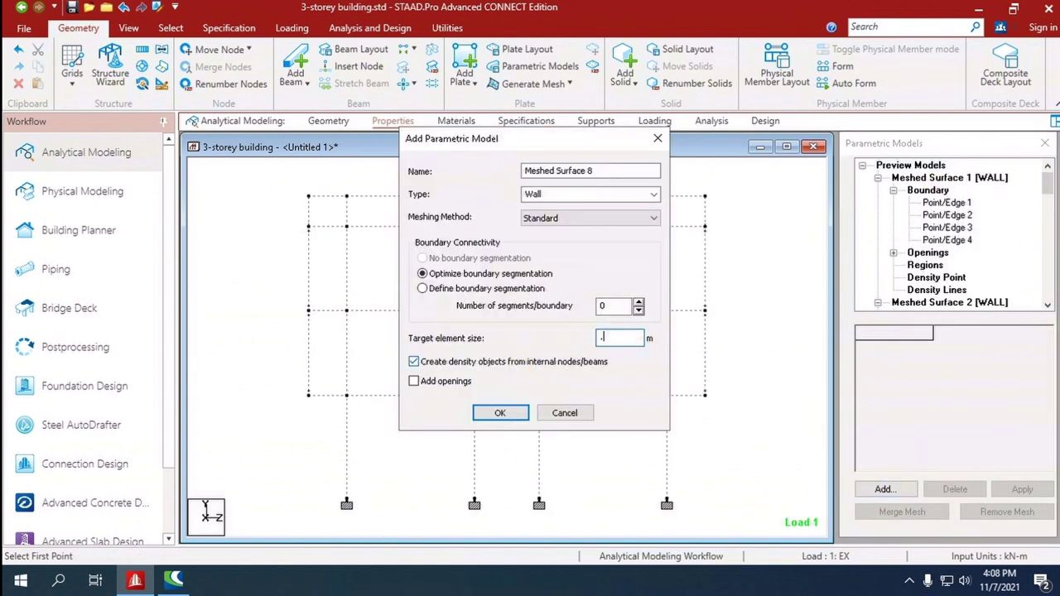
{"action": "left_click", "coordinate": [500, 412]}
- Add Meshed Surface 9 as a wall over the upper left bay
{"action": "scroll", "coordinate": [952, 232], "scroll_direction": "up", "scroll_amount": 5}
{"action": "left_click", "coordinate": [911, 165]}
{"action": "left_click", "coordinate": [884, 489]}
{"action": "left_click", "coordinate": [346, 311]}
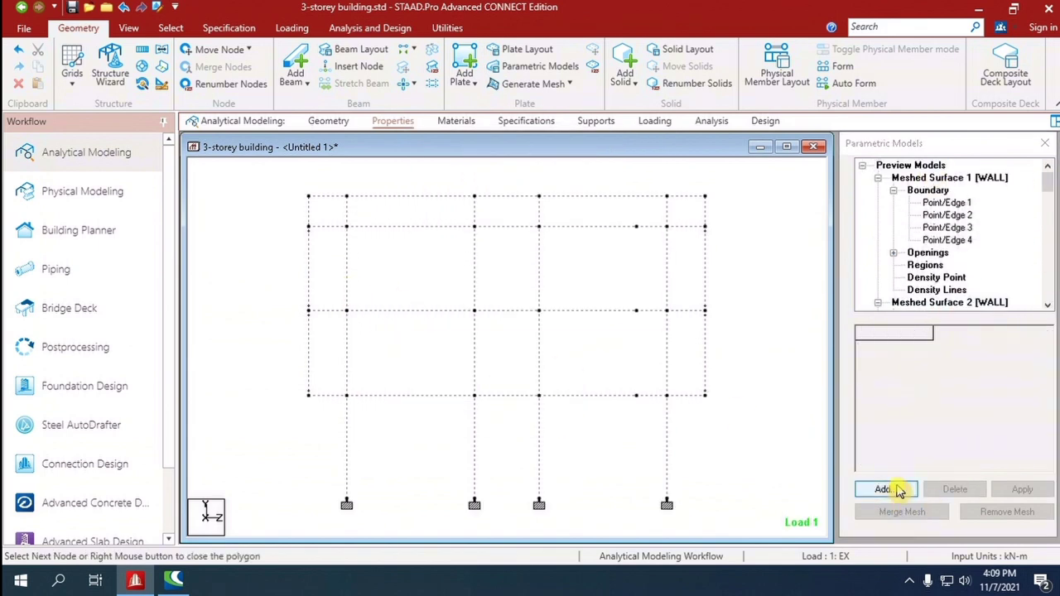
{"action": "left_click", "coordinate": [346, 226]}
{"action": "left_click", "coordinate": [474, 226]}
{"action": "left_click", "coordinate": [474, 311]}
{"action": "left_click", "coordinate": [347, 310]}
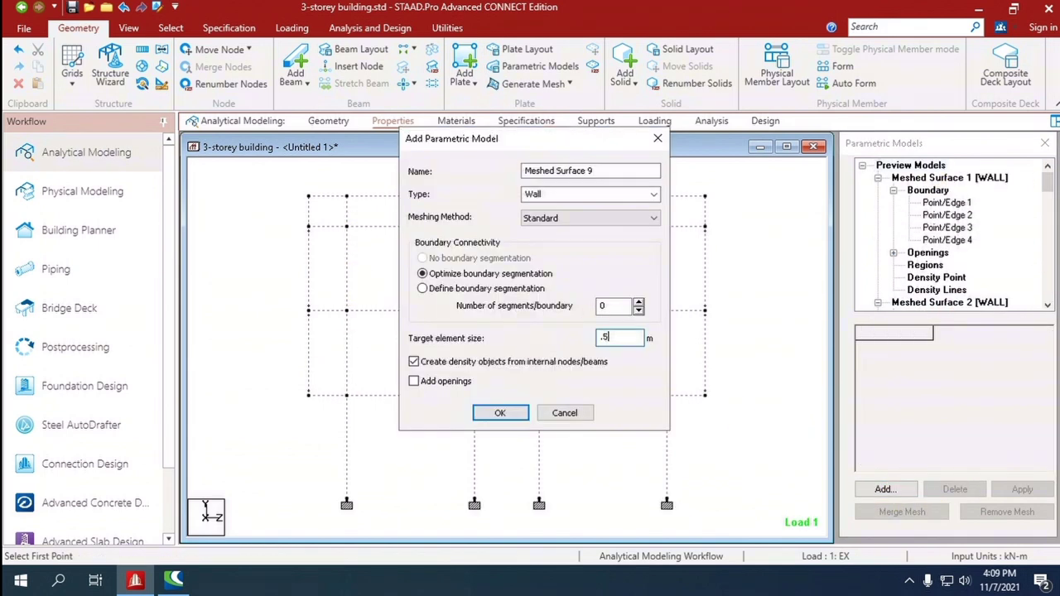
{"action": "left_click", "coordinate": [501, 412]}
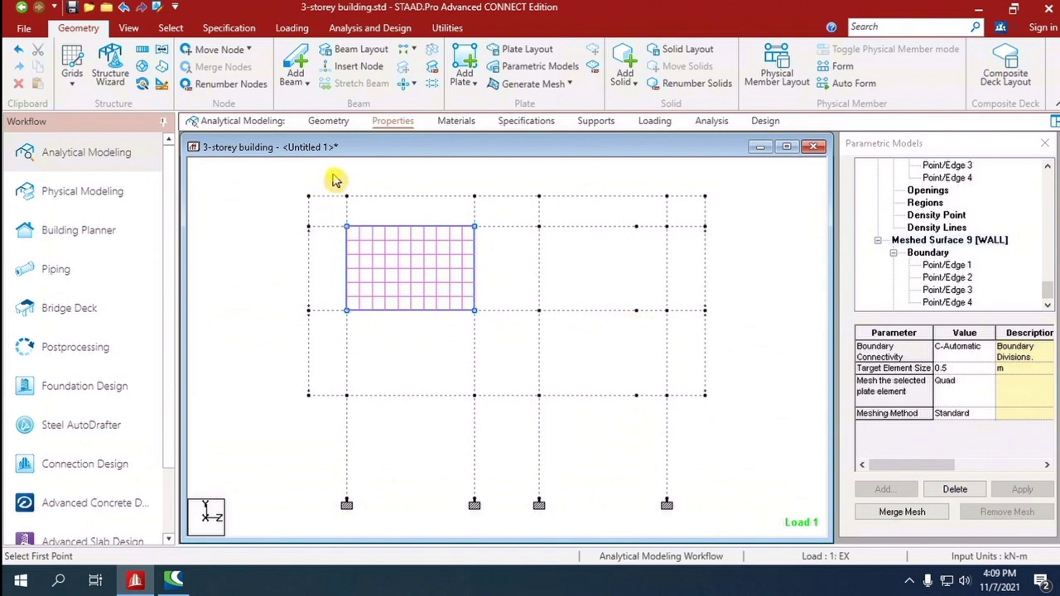
{"action": "left_click", "coordinate": [136, 30]}
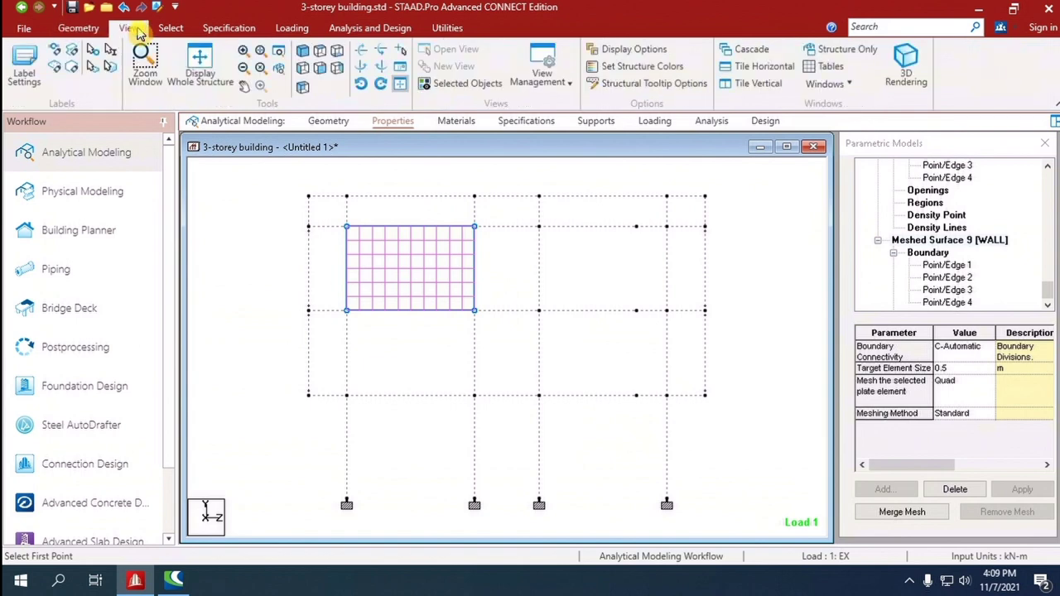
- Display the whole structure in Top view and select the top-left edge beam
{"action": "left_click", "coordinate": [207, 67]}
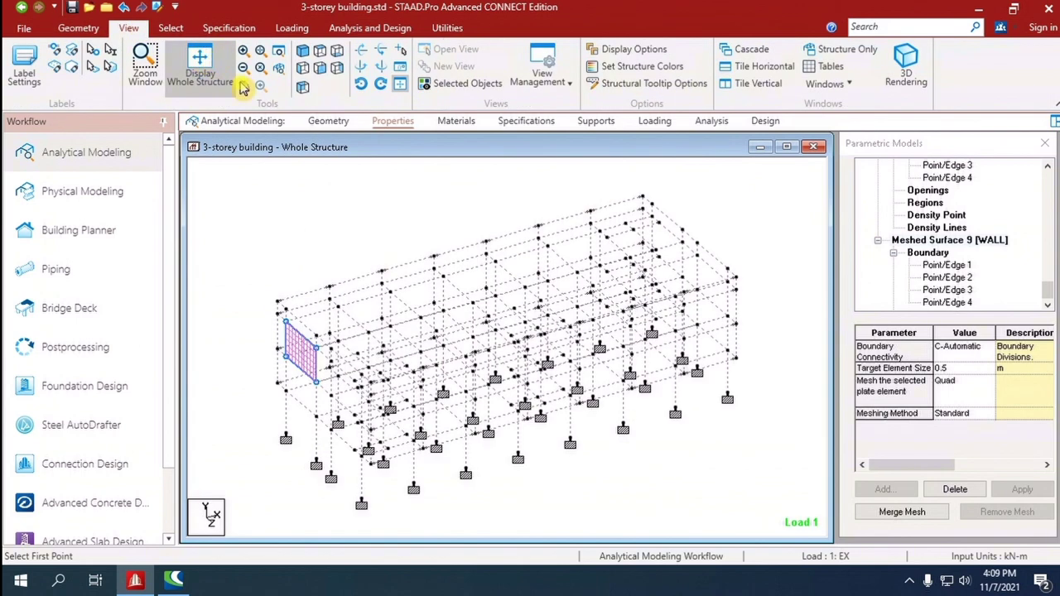
{"action": "left_click", "coordinate": [322, 57]}
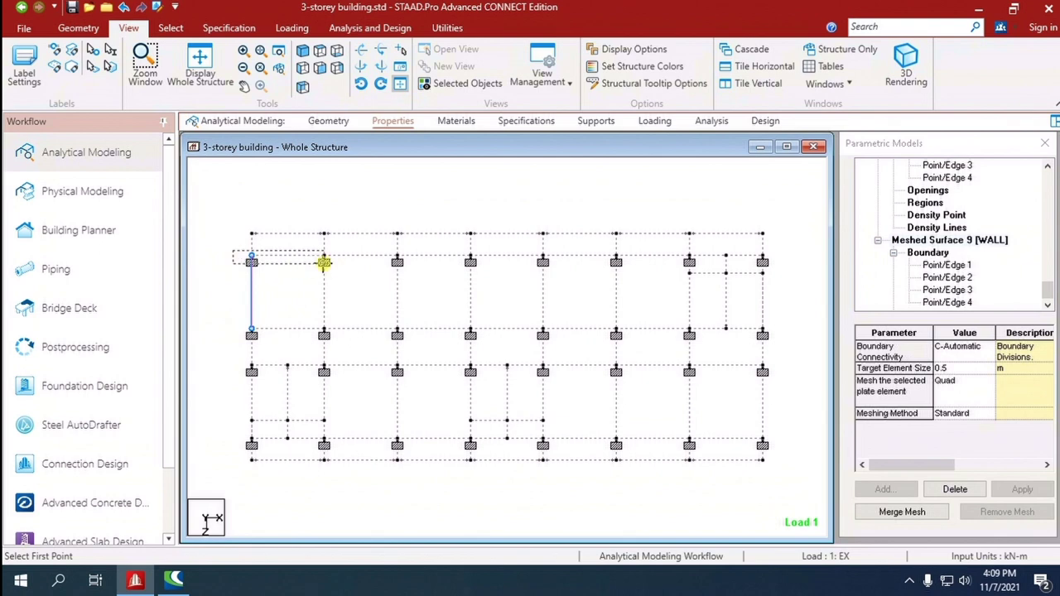
{"action": "left_click", "coordinate": [340, 264]}
- Isolate the selected beam's frame in a New View, shown in front elevation
{"action": "right_click", "coordinate": [352, 199]}
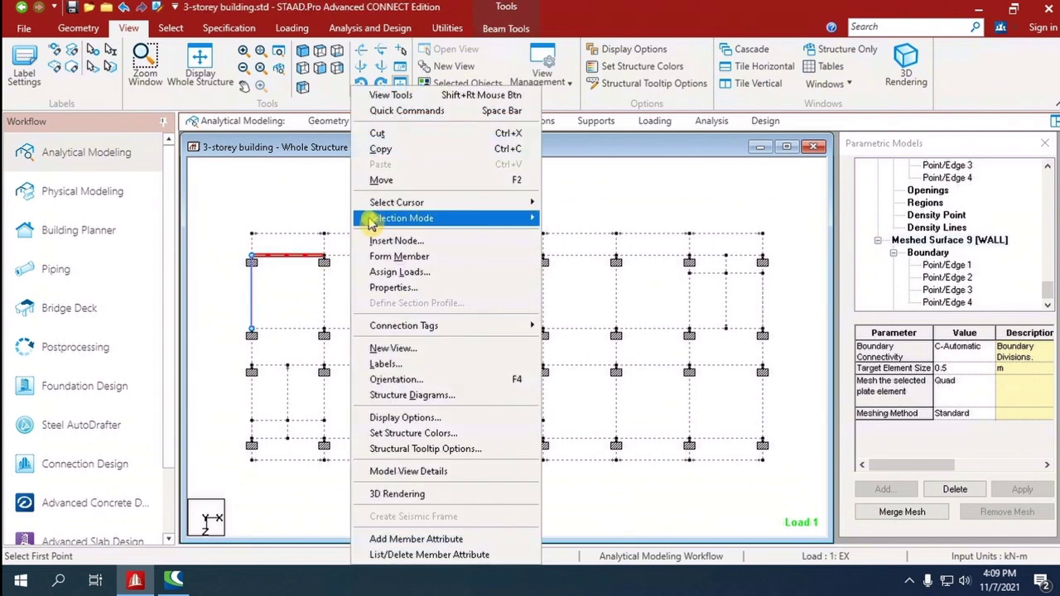
{"action": "left_click", "coordinate": [399, 348]}
{"action": "left_click", "coordinate": [709, 325]}
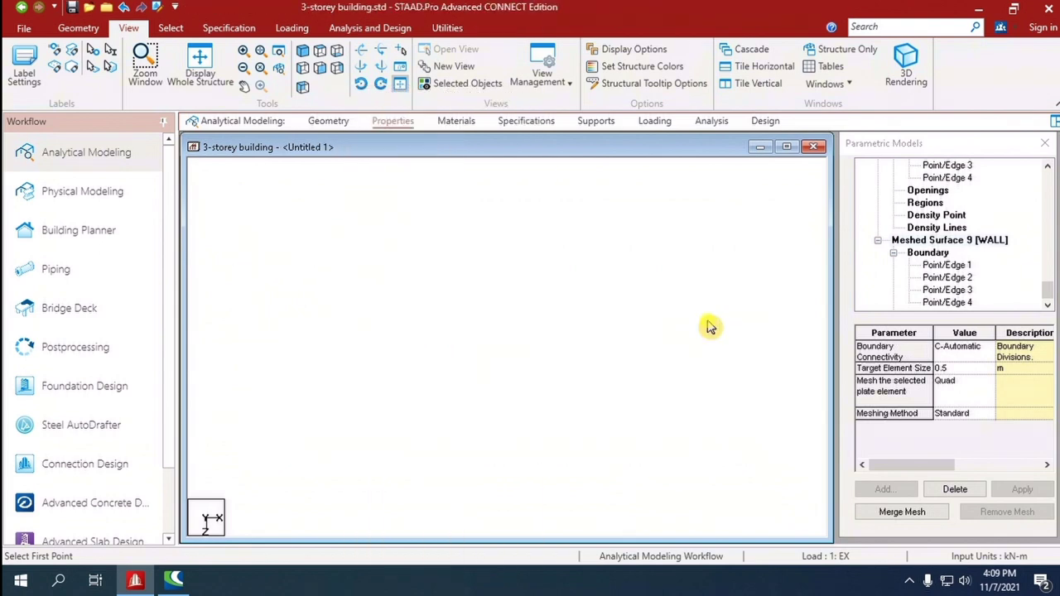
{"action": "left_click", "coordinate": [321, 69]}
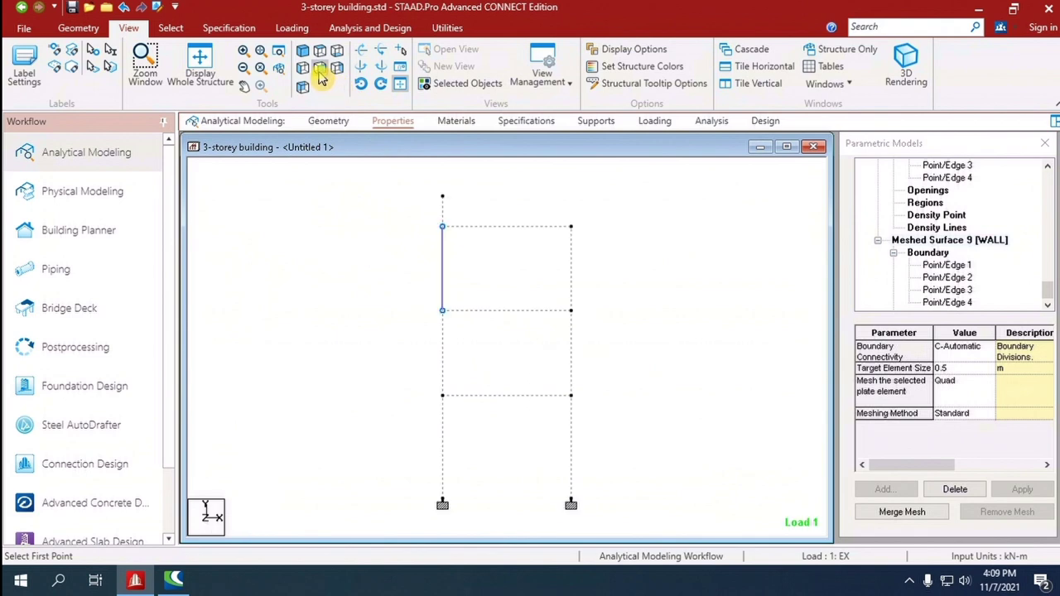
{"action": "left_click_drag", "start_coordinate": [1048, 286], "coordinate": [1045, 178]}
- Add Meshed Surface 10 as a 0.5 m wall mesh in the frame's lowest bay
{"action": "left_click", "coordinate": [897, 491]}
{"action": "left_click", "coordinate": [442, 396]}
{"action": "left_click", "coordinate": [571, 396]}
{"action": "left_click", "coordinate": [571, 505]}
{"action": "left_click", "coordinate": [442, 504]}
{"action": "right_click", "coordinate": [570, 338]}
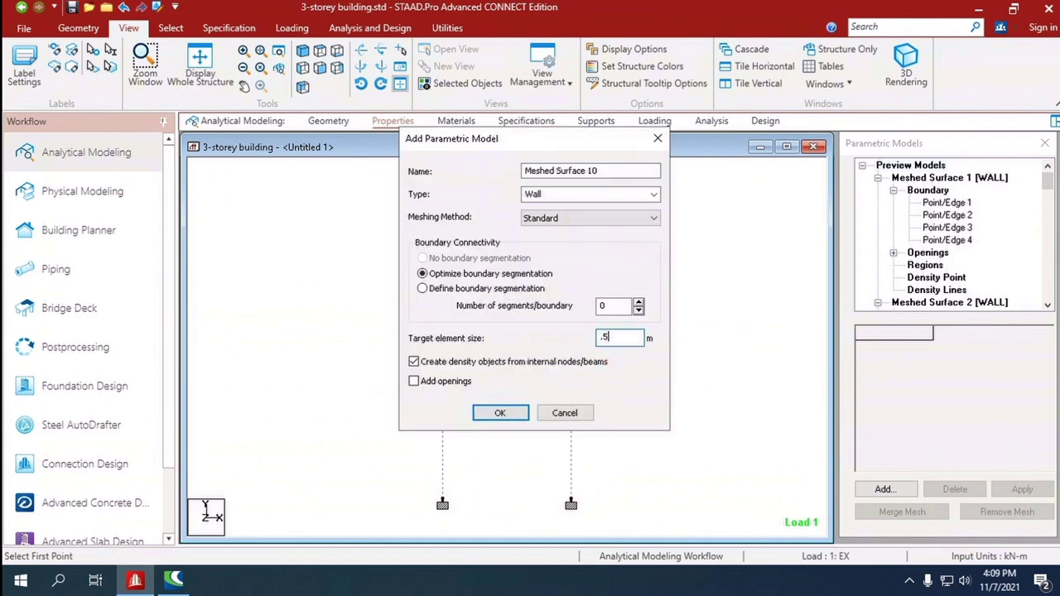
{"action": "left_click", "coordinate": [500, 412]}
{"action": "left_click_drag", "start_coordinate": [1048, 223], "coordinate": [1048, 174]}
- Add Meshed Surface 11 as a 0.5 m wall mesh in the middle bay
{"action": "left_click", "coordinate": [885, 489]}
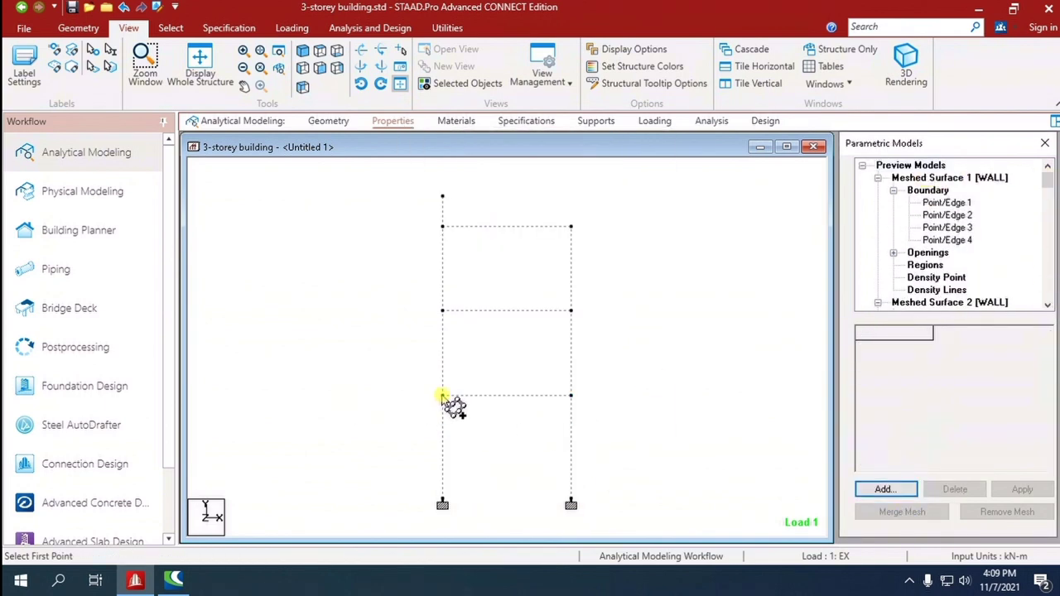
{"action": "left_click", "coordinate": [443, 396]}
{"action": "left_click", "coordinate": [442, 311]}
{"action": "left_click", "coordinate": [571, 311]}
{"action": "left_click", "coordinate": [571, 396]}
{"action": "right_click", "coordinate": [585, 348]}
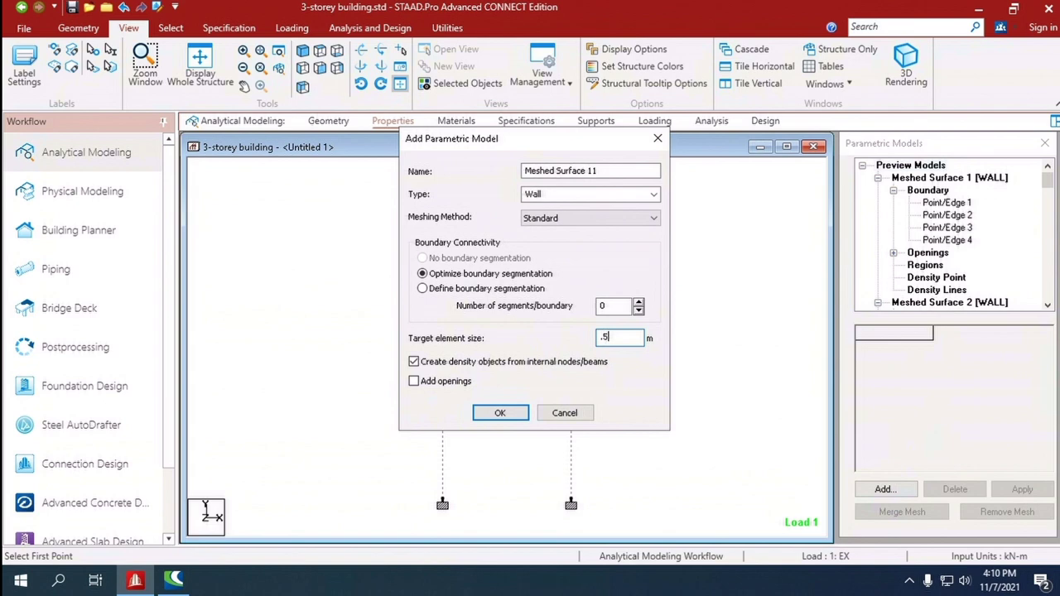
{"action": "left_click", "coordinate": [500, 412]}
{"action": "left_click_drag", "start_coordinate": [1048, 178], "coordinate": [1048, 165]}
- Add Meshed Surface 12 as a 0.5 m wall mesh in the top bay, then show the whole structure
{"action": "left_click", "coordinate": [907, 488]}
{"action": "left_click", "coordinate": [442, 227]}
{"action": "left_click", "coordinate": [571, 227]}
{"action": "left_click", "coordinate": [571, 307]}
{"action": "right_click", "coordinate": [467, 324]}
{"action": "type", "text": ".5"}
{"action": "left_click", "coordinate": [501, 412]}
{"action": "left_click", "coordinate": [200, 64]}
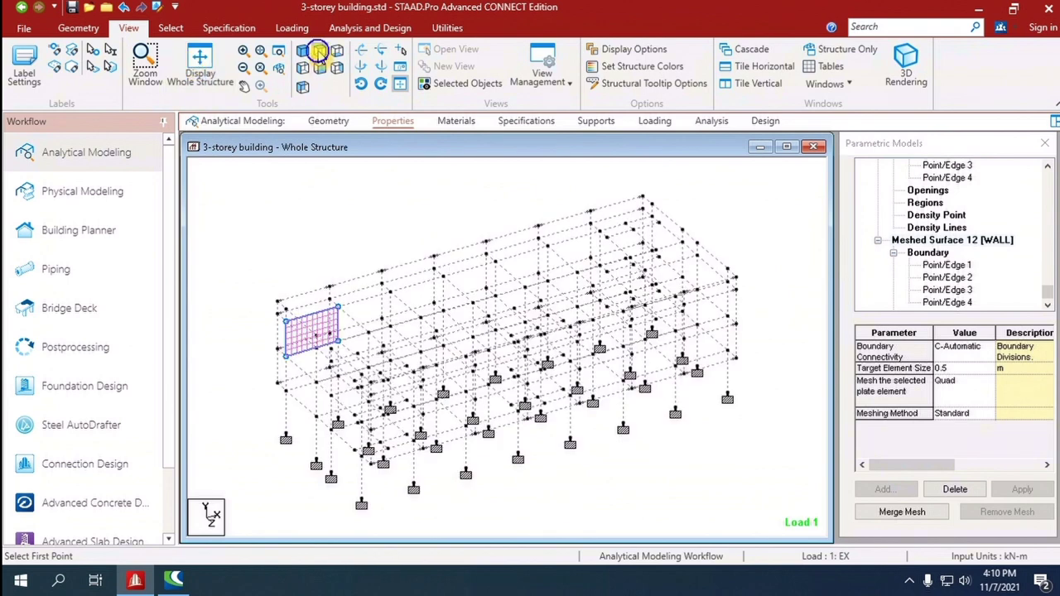
- From Top view, put the bottom-left beam's frame in a New View in Front elevation
{"action": "left_click", "coordinate": [319, 52]}
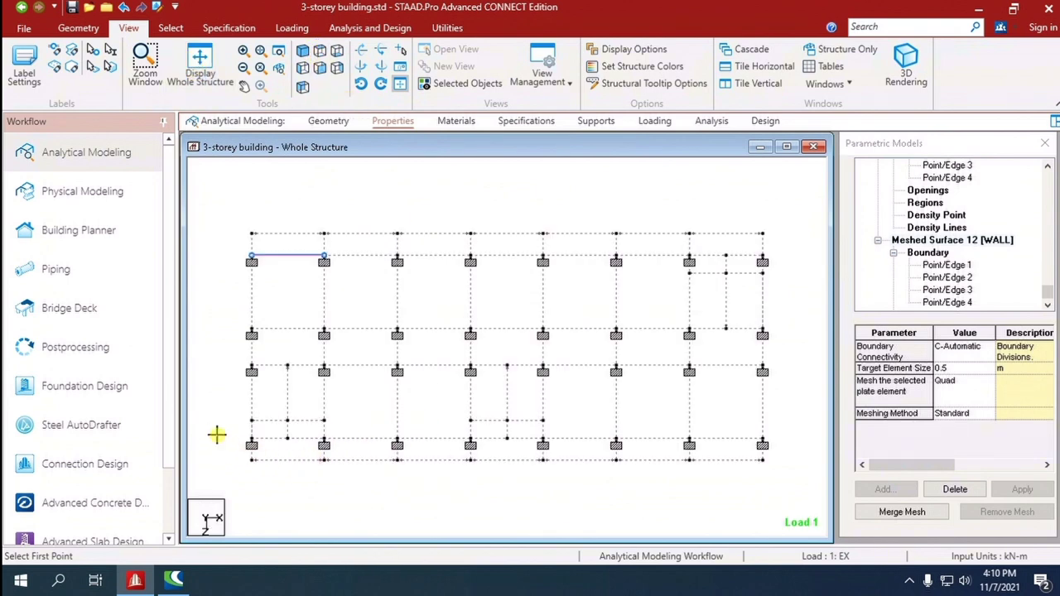
{"action": "left_click_drag", "start_coordinate": [337, 445], "coordinate": [342, 450]}
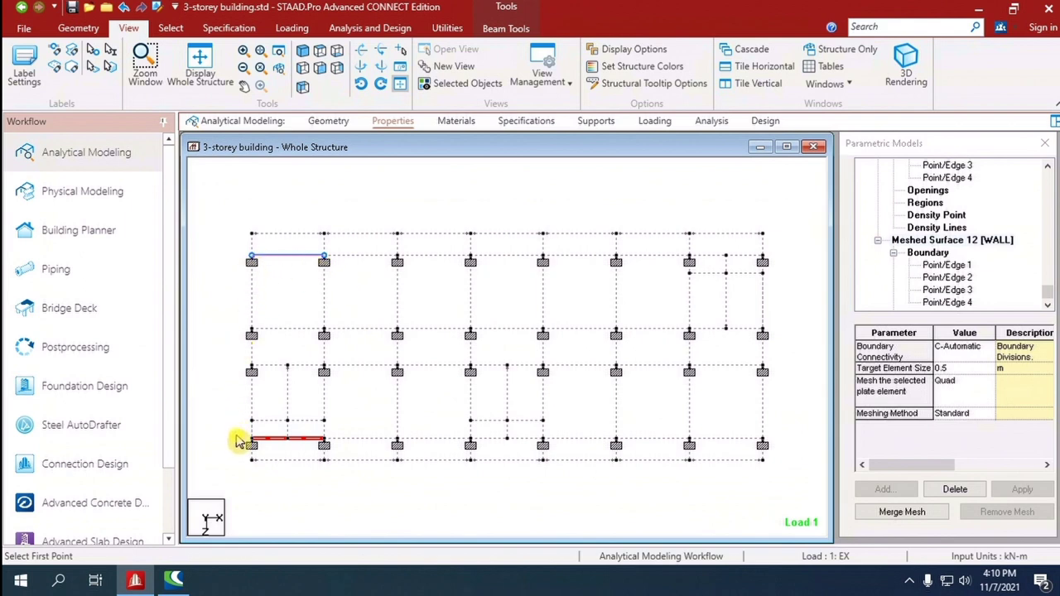
{"action": "right_click", "coordinate": [358, 412]}
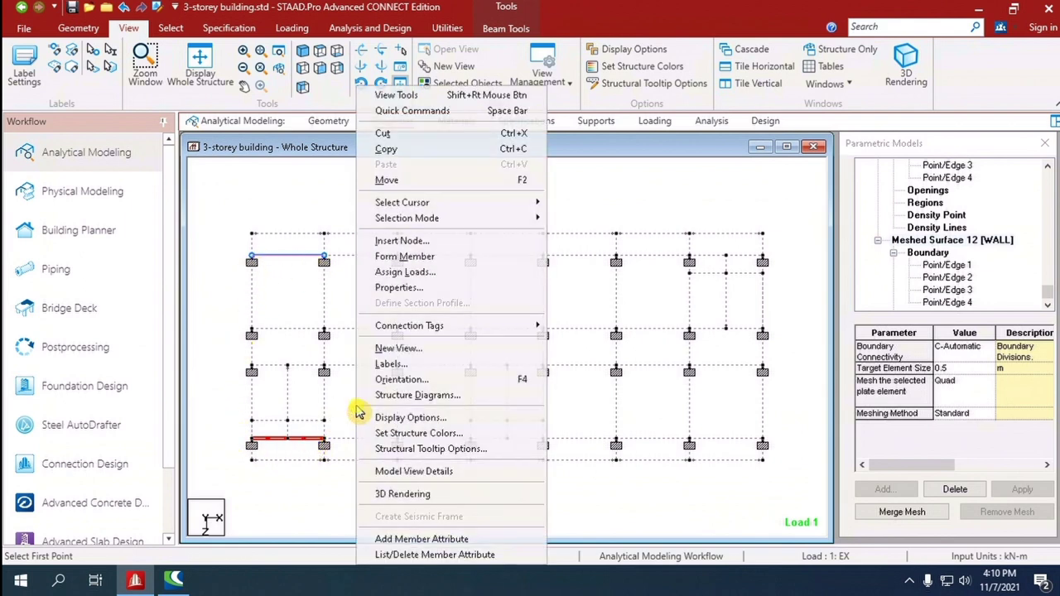
{"action": "left_click", "coordinate": [408, 351]}
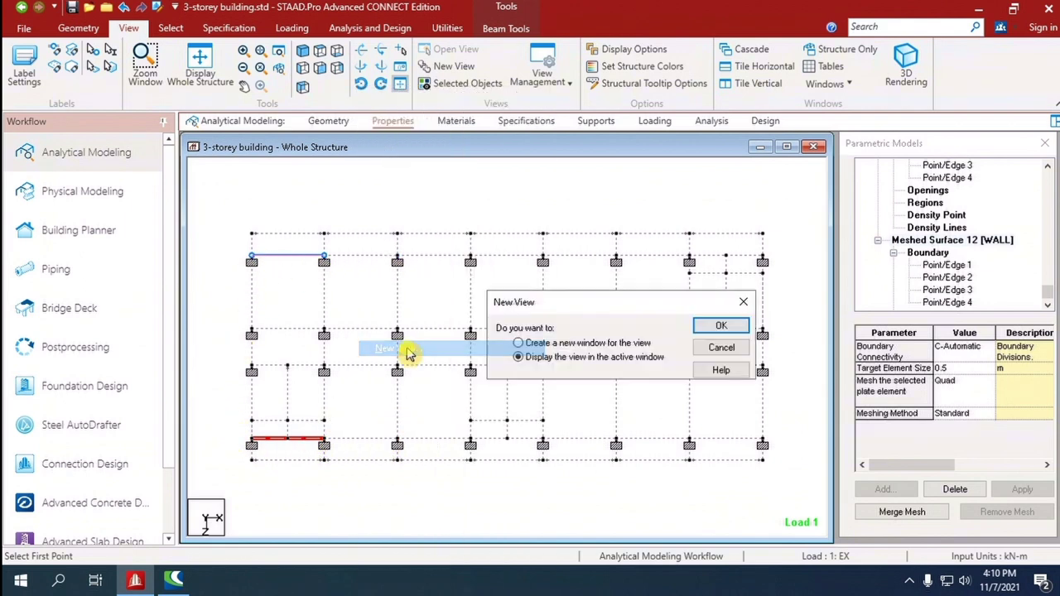
{"action": "left_click", "coordinate": [719, 329]}
{"action": "left_click", "coordinate": [319, 67]}
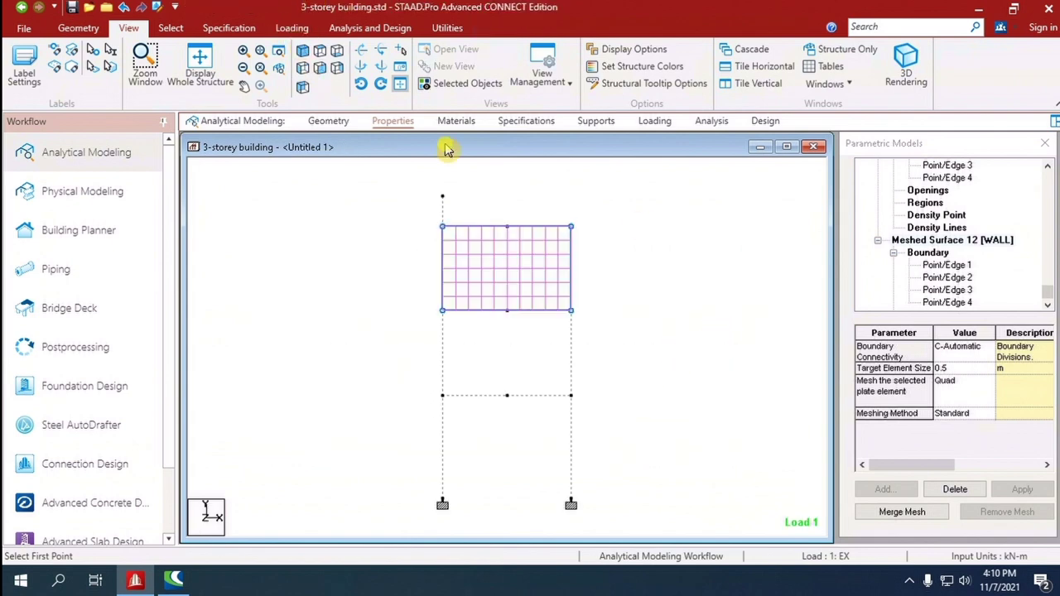
- Create a 0.4 m wall mesh over the lower bay from its four corners
{"action": "left_click", "coordinate": [442, 505]}
{"action": "left_click", "coordinate": [442, 395]}
{"action": "left_click", "coordinate": [571, 395]}
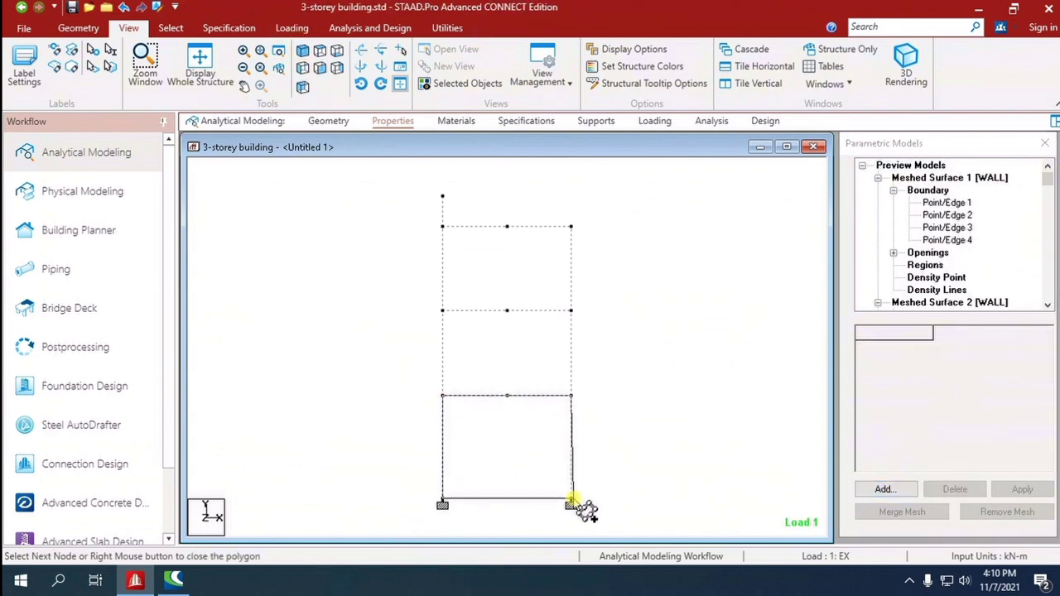
{"action": "left_click", "coordinate": [571, 505]}
{"action": "left_click", "coordinate": [443, 505]}
{"action": "type", "text": "4"}
{"action": "left_click", "coordinate": [501, 413]}
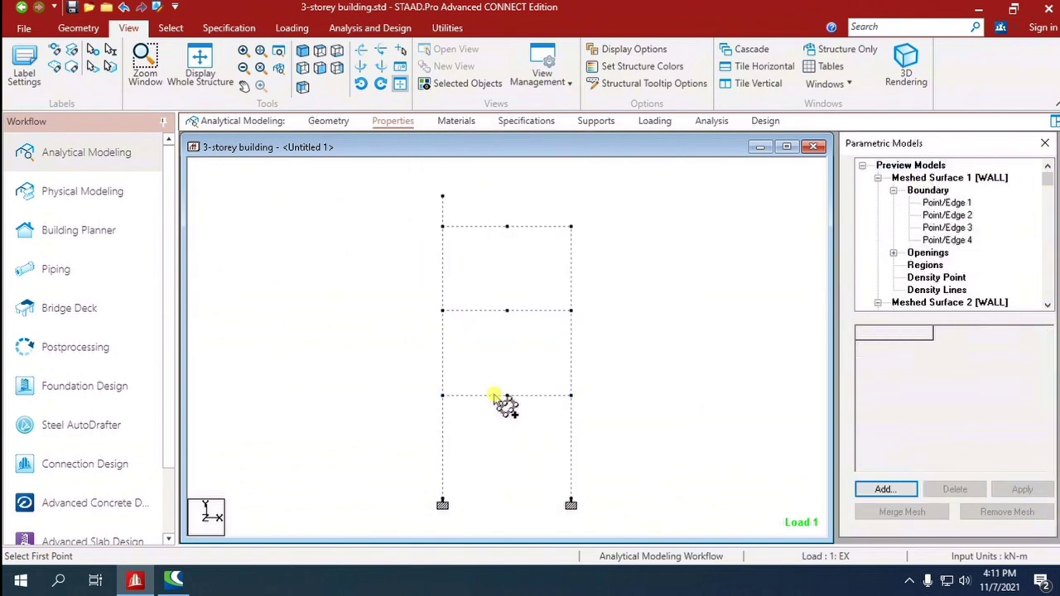
- Mesh the bay above it as another wall with 0.4 m elements
{"action": "left_click", "coordinate": [442, 395]}
{"action": "left_click", "coordinate": [442, 310]}
{"action": "left_click", "coordinate": [571, 311]}
{"action": "left_click", "coordinate": [571, 395]}
{"action": "left_click", "coordinate": [442, 395]}
{"action": "type", "text": "4"}
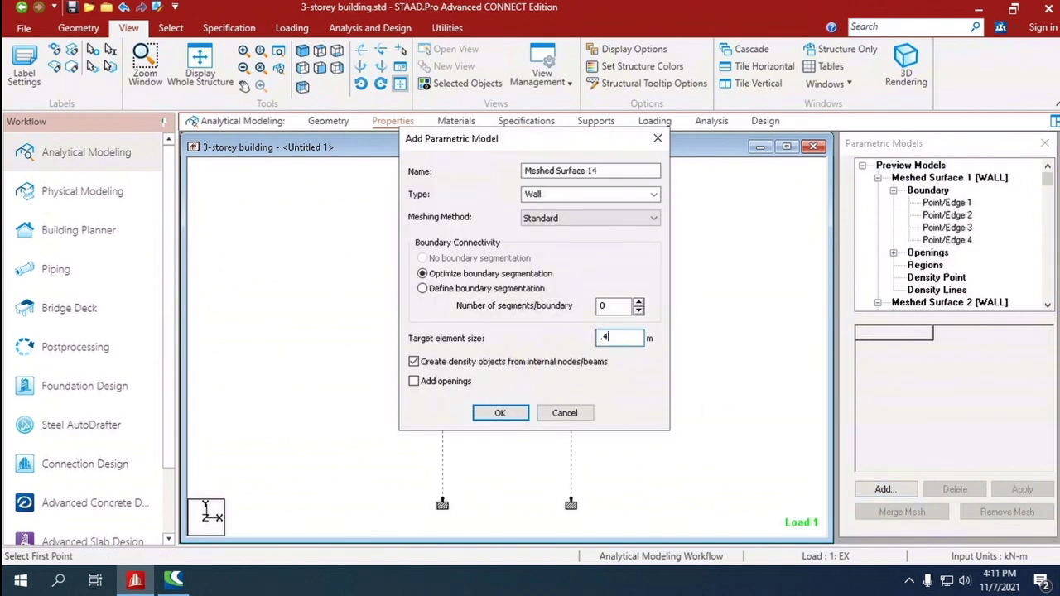
{"action": "left_click", "coordinate": [497, 412]}
- Mesh the middle bay as Meshed Surface 15 with 0.4 m elements, then show the whole structure
{"action": "left_click", "coordinate": [911, 166]}
{"action": "left_click", "coordinate": [442, 311]}
{"action": "left_click", "coordinate": [442, 226]}
{"action": "left_click", "coordinate": [571, 226]}
{"action": "left_click", "coordinate": [571, 311]}
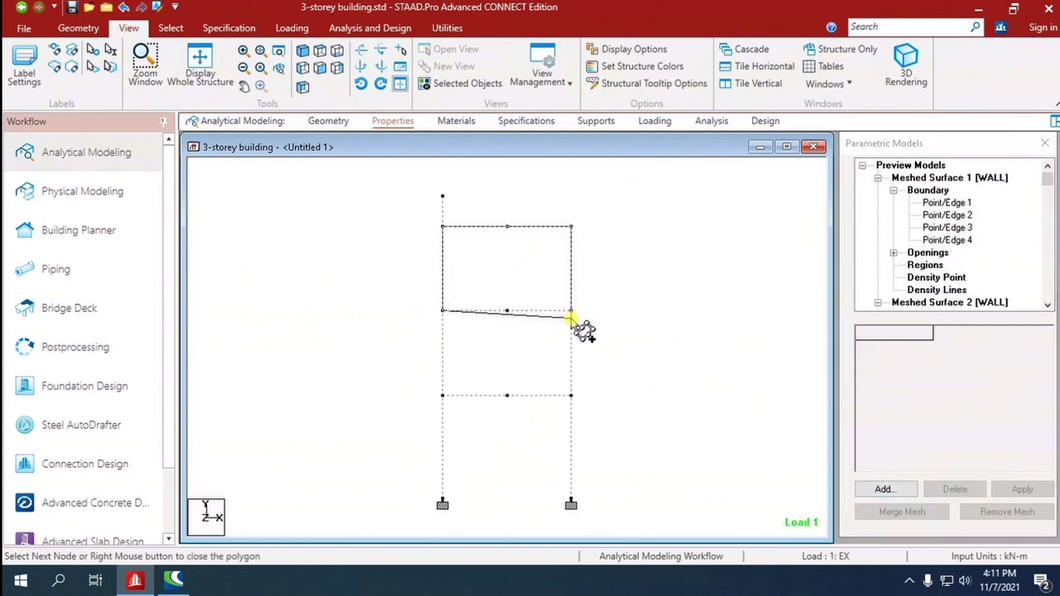
{"action": "left_click", "coordinate": [443, 311]}
{"action": "type", "text": ".4"}
{"action": "left_click", "coordinate": [500, 413]}
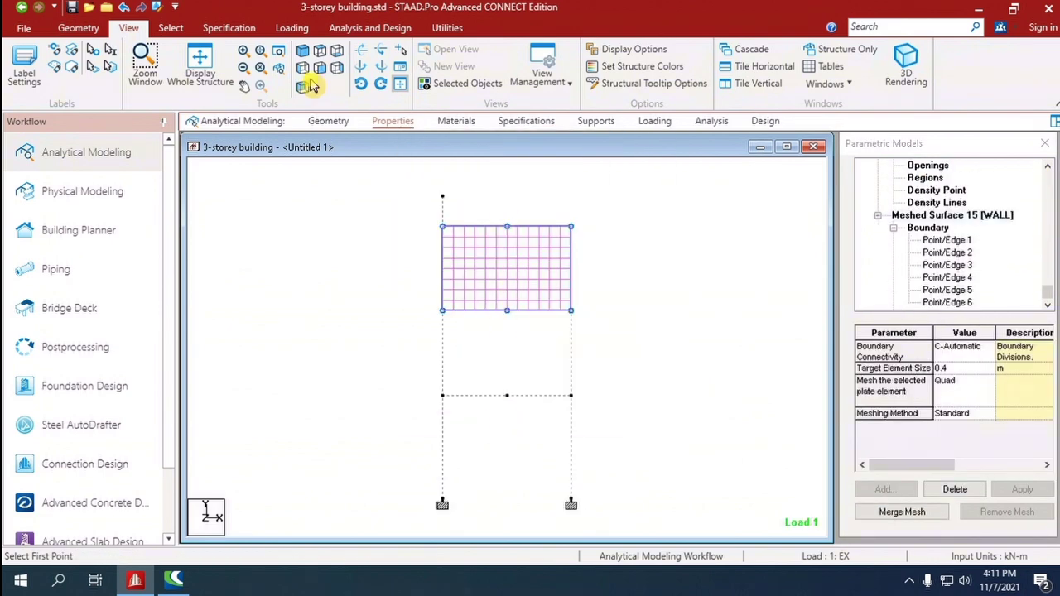
{"action": "left_click", "coordinate": [200, 63]}
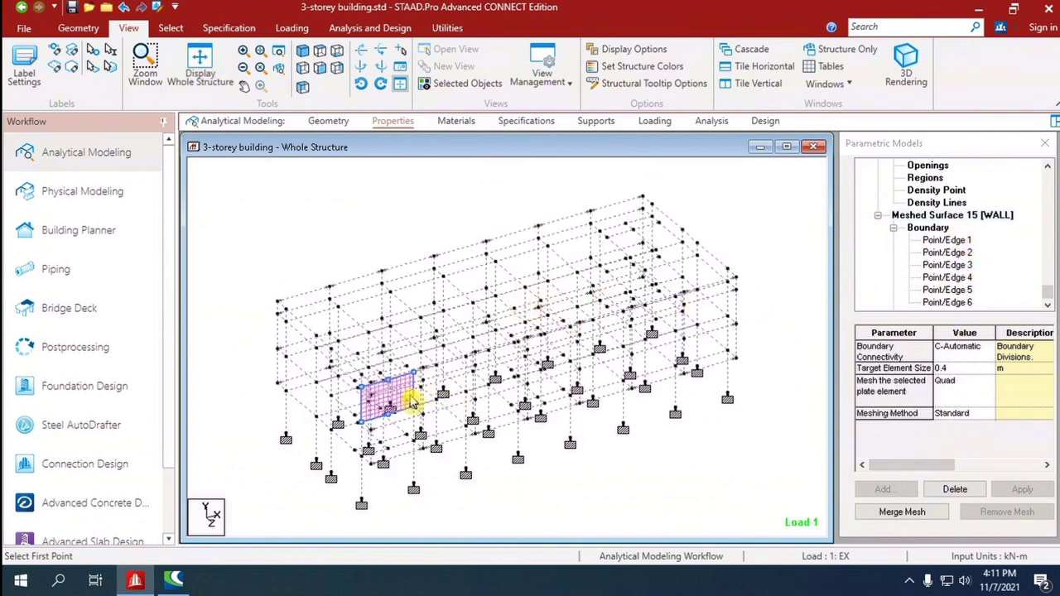
- Merge the wall meshes of Meshed Surfaces 15 down to 12 into the model
{"action": "left_click", "coordinate": [904, 516]}
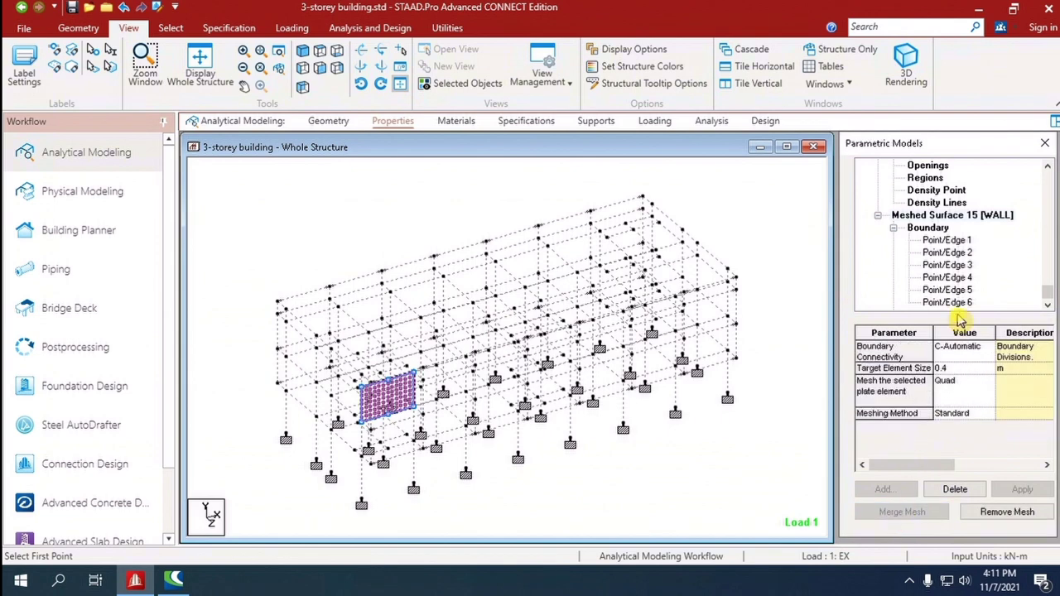
{"action": "scroll", "coordinate": [961, 249], "scroll_direction": "up", "scroll_amount": 1}
{"action": "scroll", "coordinate": [961, 244], "scroll_direction": "up", "scroll_amount": 1}
{"action": "scroll", "coordinate": [959, 236], "scroll_direction": "up", "scroll_amount": 2}
{"action": "scroll", "coordinate": [936, 215], "scroll_direction": "up", "scroll_amount": 1}
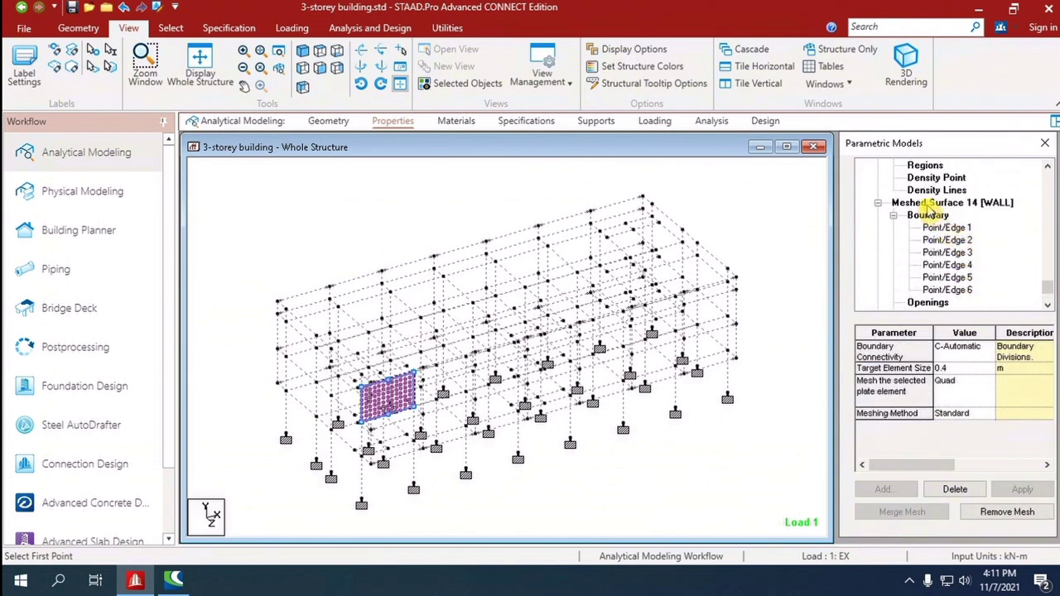
{"action": "left_click", "coordinate": [934, 204]}
{"action": "left_click", "coordinate": [912, 512]}
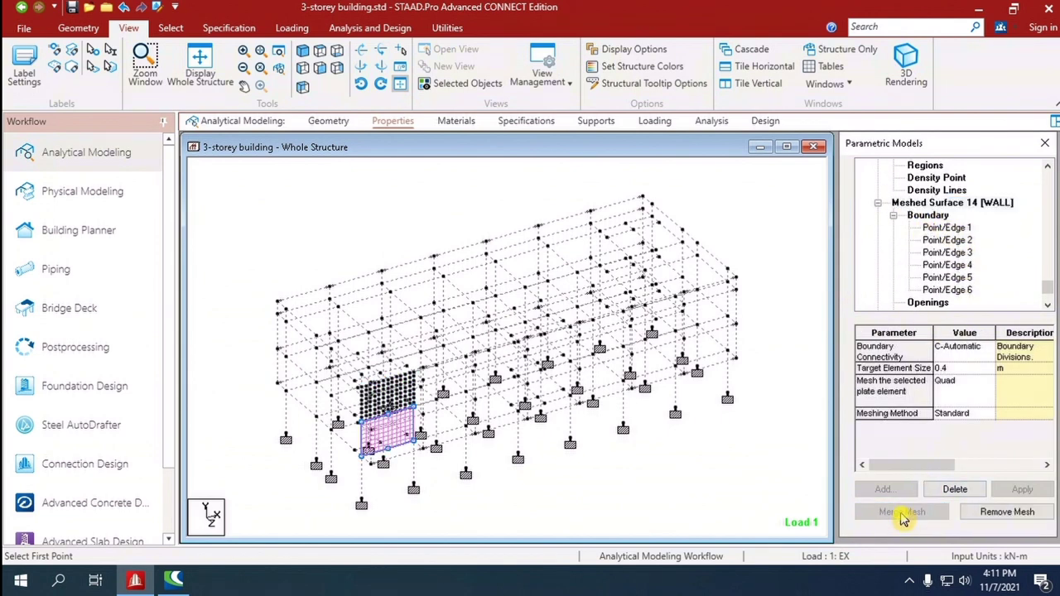
{"action": "scroll", "coordinate": [920, 241], "scroll_direction": "up", "scroll_amount": 2}
{"action": "scroll", "coordinate": [918, 236], "scroll_direction": "up", "scroll_amount": 2}
{"action": "left_click", "coordinate": [917, 204]}
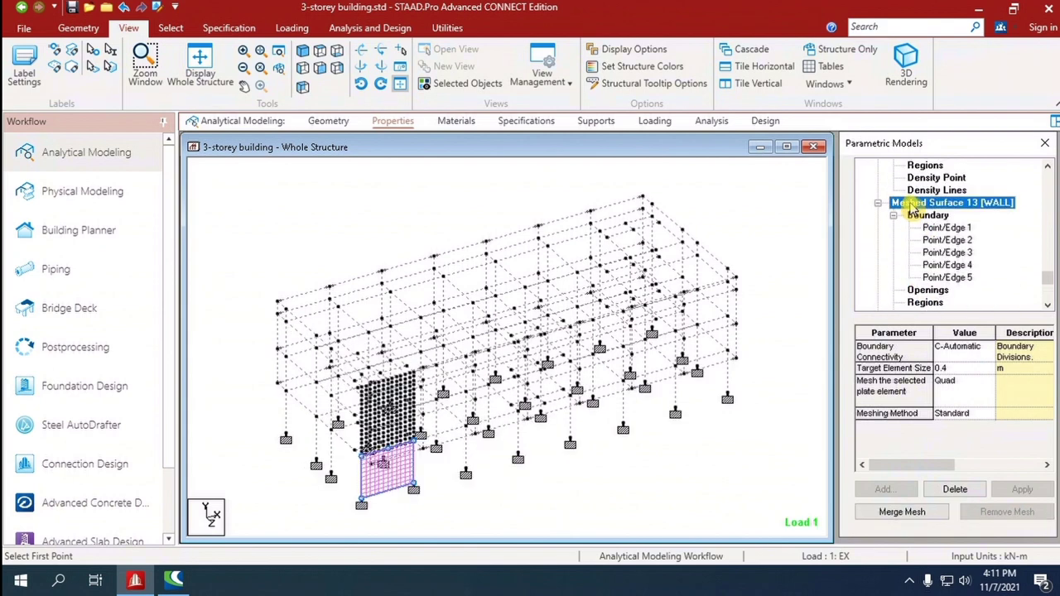
{"action": "left_click", "coordinate": [908, 512]}
{"action": "scroll", "coordinate": [920, 240], "scroll_direction": "up", "scroll_amount": 2}
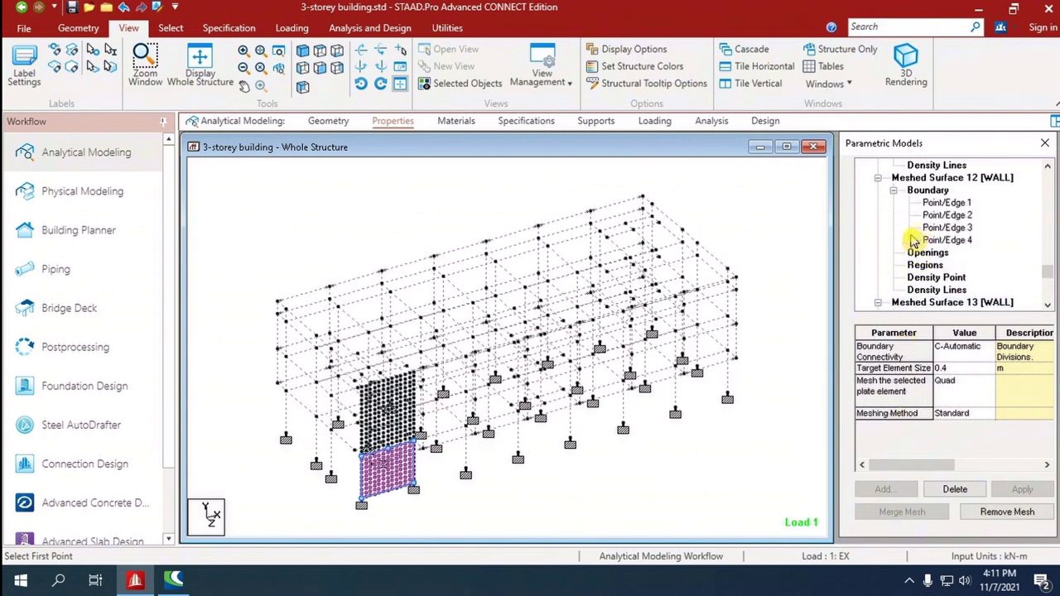
{"action": "scroll", "coordinate": [916, 240], "scroll_direction": "up", "scroll_amount": 2}
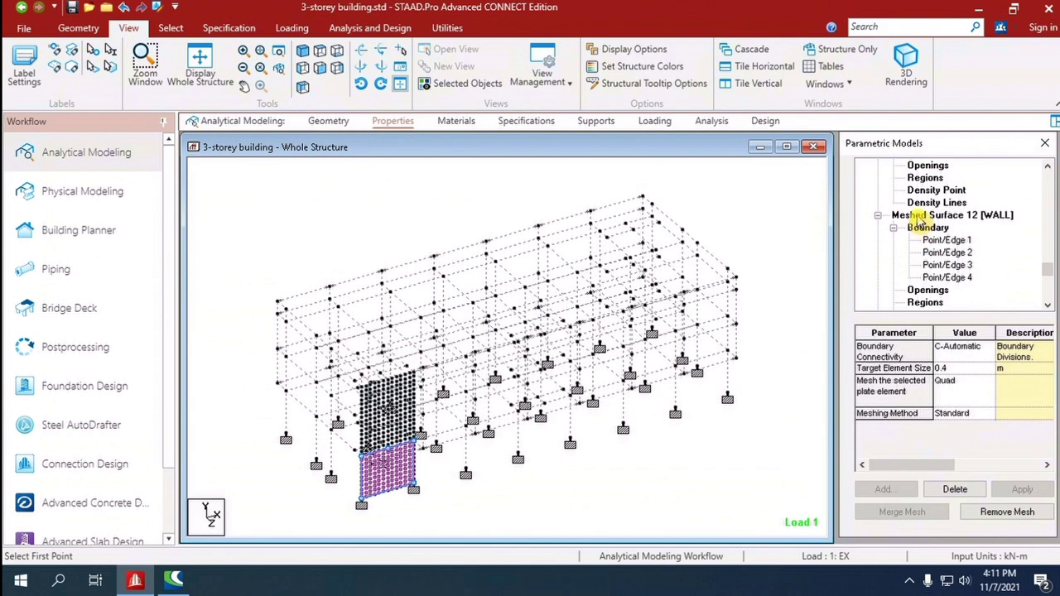
{"action": "left_click", "coordinate": [920, 215]}
{"action": "left_click", "coordinate": [903, 512]}
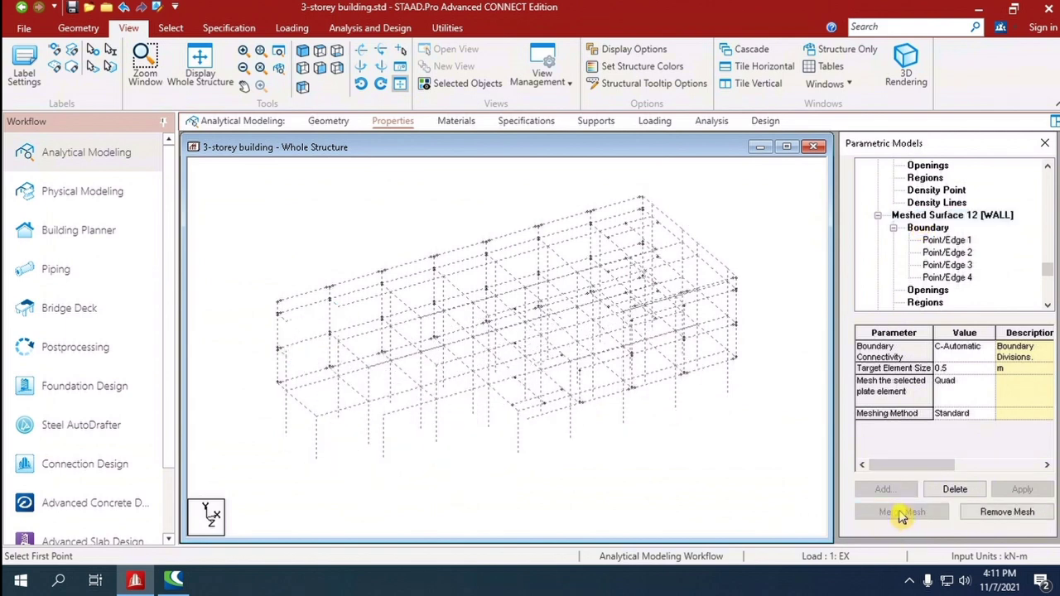
- Merge Meshed Surfaces 11 through 7 into the model
{"action": "scroll", "coordinate": [894, 306], "scroll_direction": "up", "scroll_amount": 3}
{"action": "scroll", "coordinate": [902, 286], "scroll_direction": "up", "scroll_amount": 2}
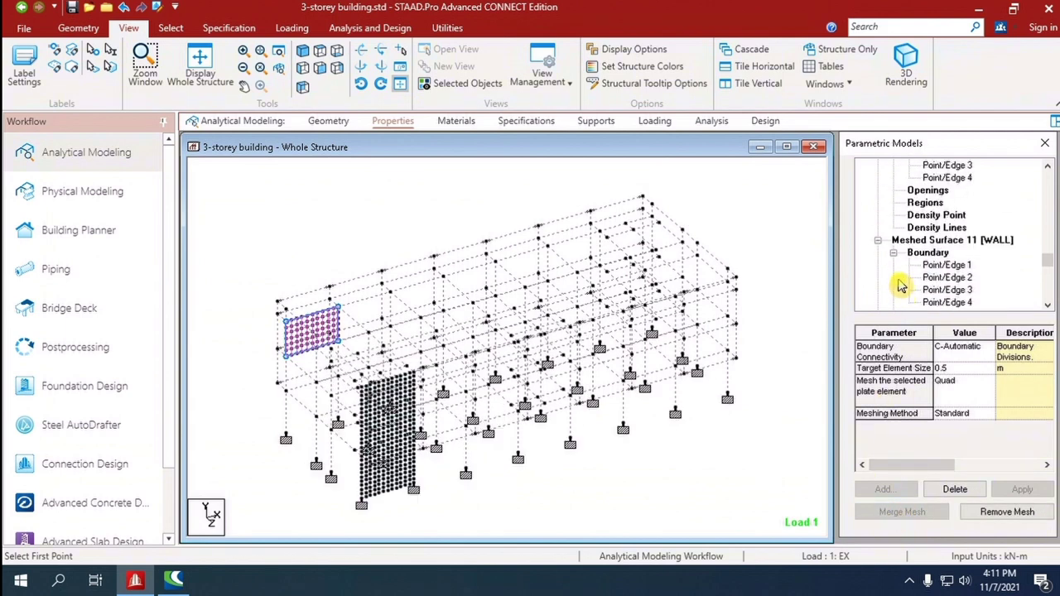
{"action": "left_click", "coordinate": [912, 240]}
{"action": "left_click", "coordinate": [903, 512]}
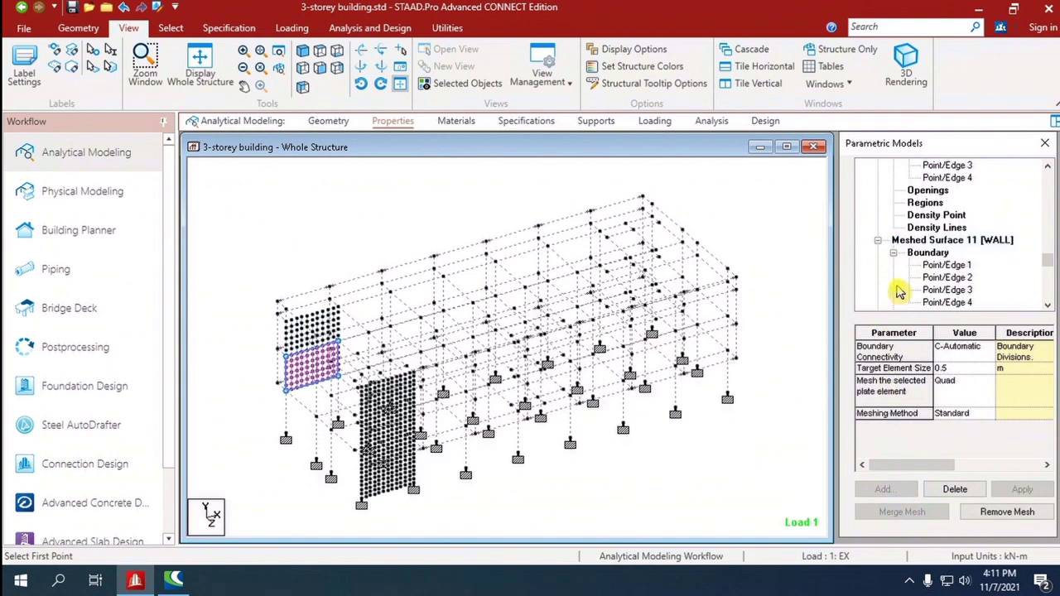
{"action": "scroll", "coordinate": [901, 290], "scroll_direction": "up", "scroll_amount": 3}
{"action": "left_click", "coordinate": [907, 215]}
{"action": "left_click", "coordinate": [903, 512]}
{"action": "scroll", "coordinate": [923, 253], "scroll_direction": "up", "scroll_amount": 2}
{"action": "left_click", "coordinate": [920, 240]}
{"action": "left_click", "coordinate": [903, 512]}
{"action": "left_click", "coordinate": [920, 240]}
{"action": "left_click", "coordinate": [903, 512]}
{"action": "scroll", "coordinate": [911, 274], "scroll_direction": "up", "scroll_amount": 2}
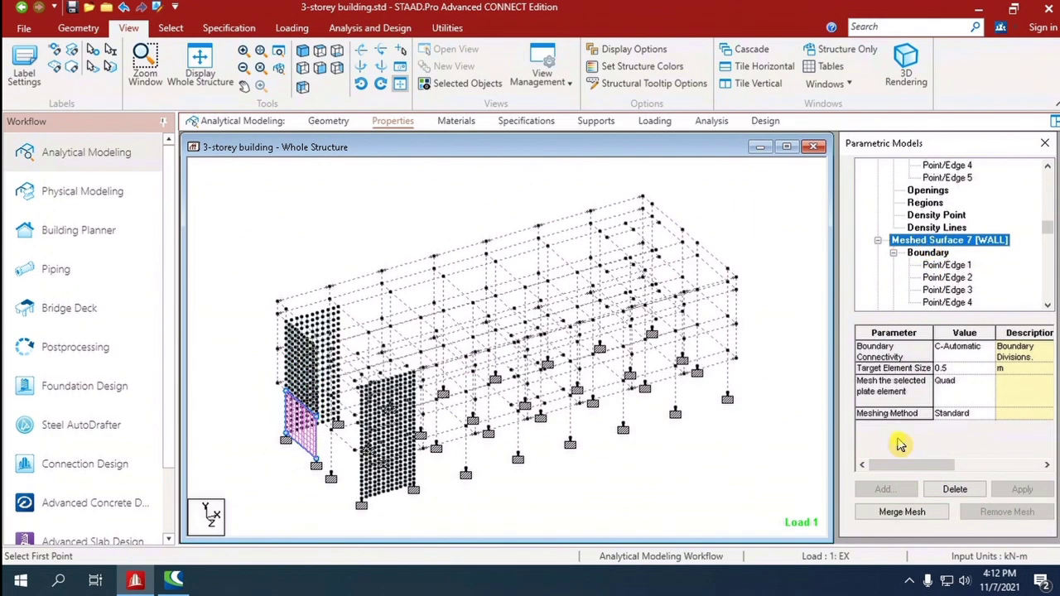
{"action": "scroll", "coordinate": [912, 274], "scroll_direction": "up", "scroll_amount": 2}
{"action": "left_click", "coordinate": [919, 240]}
- Merge the remaining wall meshes down to Meshed Surface 2, then select Meshed Surface 1
{"action": "left_click", "coordinate": [903, 512]}
{"action": "scroll", "coordinate": [911, 273], "scroll_direction": "up", "scroll_amount": 2}
{"action": "left_click", "coordinate": [912, 240]}
{"action": "left_click", "coordinate": [903, 512]}
{"action": "scroll", "coordinate": [915, 248], "scroll_direction": "down", "scroll_amount": 2}
{"action": "left_click", "coordinate": [919, 230]}
{"action": "left_click", "coordinate": [903, 512]}
{"action": "scroll", "coordinate": [911, 265], "scroll_direction": "down", "scroll_amount": 2}
{"action": "left_click", "coordinate": [919, 227]}
{"action": "left_click", "coordinate": [903, 512]}
{"action": "scroll", "coordinate": [911, 248], "scroll_direction": "up", "scroll_amount": 2}
{"action": "left_click", "coordinate": [919, 213]}
{"action": "left_click", "coordinate": [903, 512]}
{"action": "scroll", "coordinate": [912, 248], "scroll_direction": "up", "scroll_amount": 3}
{"action": "left_click", "coordinate": [918, 177]}
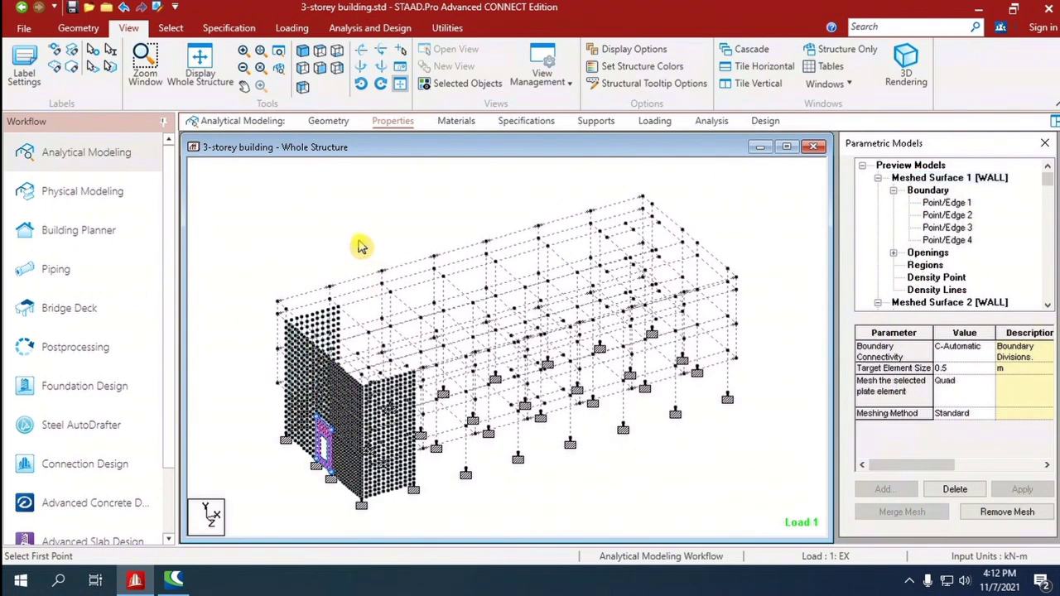
- Select the top-left wall's plates in plan view and show it alone in a new face-on view
{"action": "middle_click_drag", "start_coordinate": [362, 246], "coordinate": [442, 254], "text": "shift"}
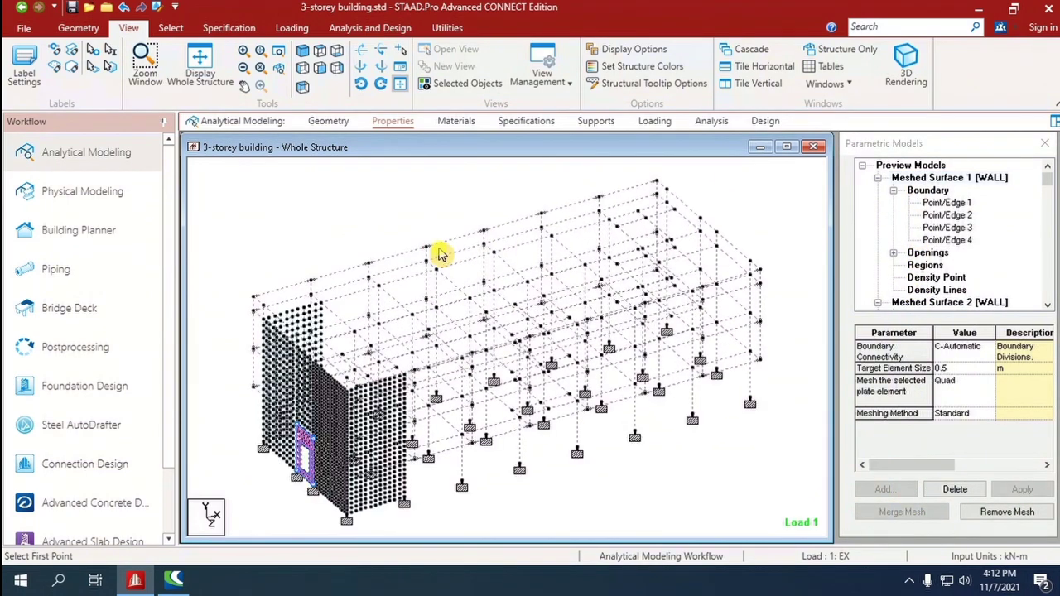
{"action": "left_click", "coordinate": [320, 50]}
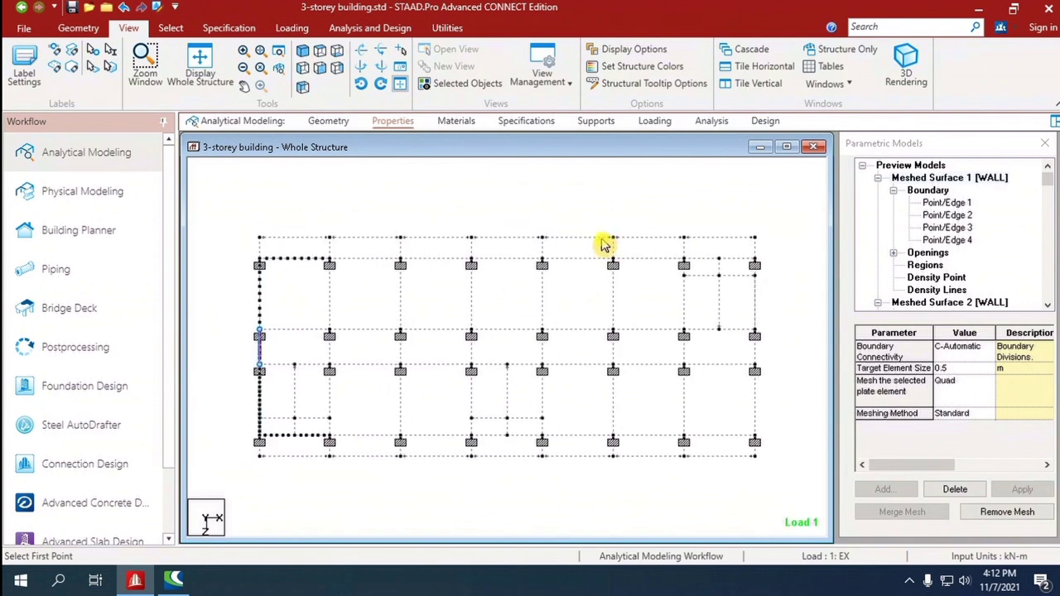
{"action": "right_click", "coordinate": [265, 206]}
{"action": "mouse_move", "coordinate": [308, 256]}
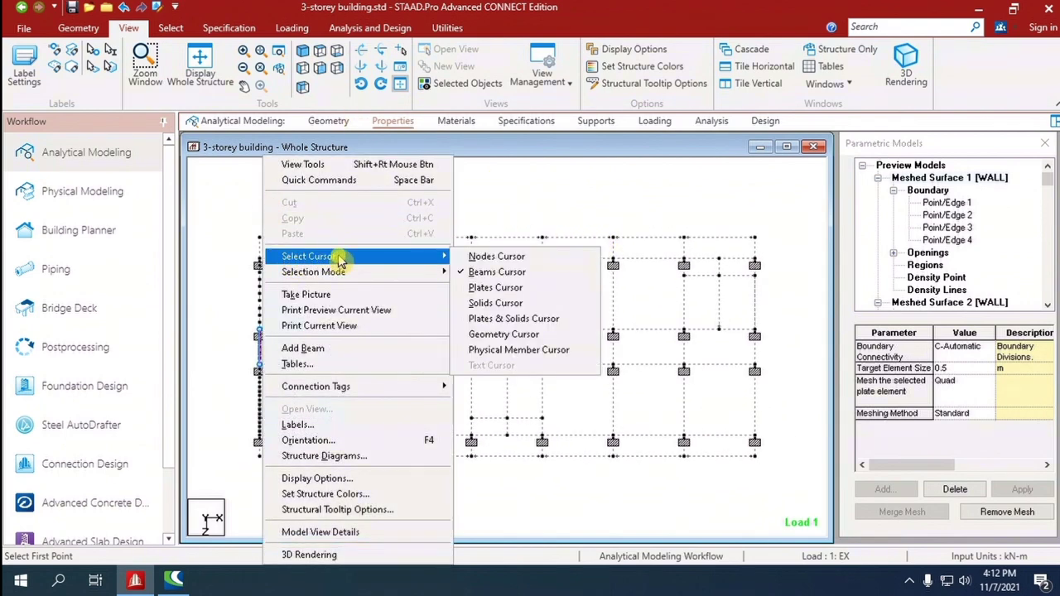
{"action": "left_click", "coordinate": [494, 288]}
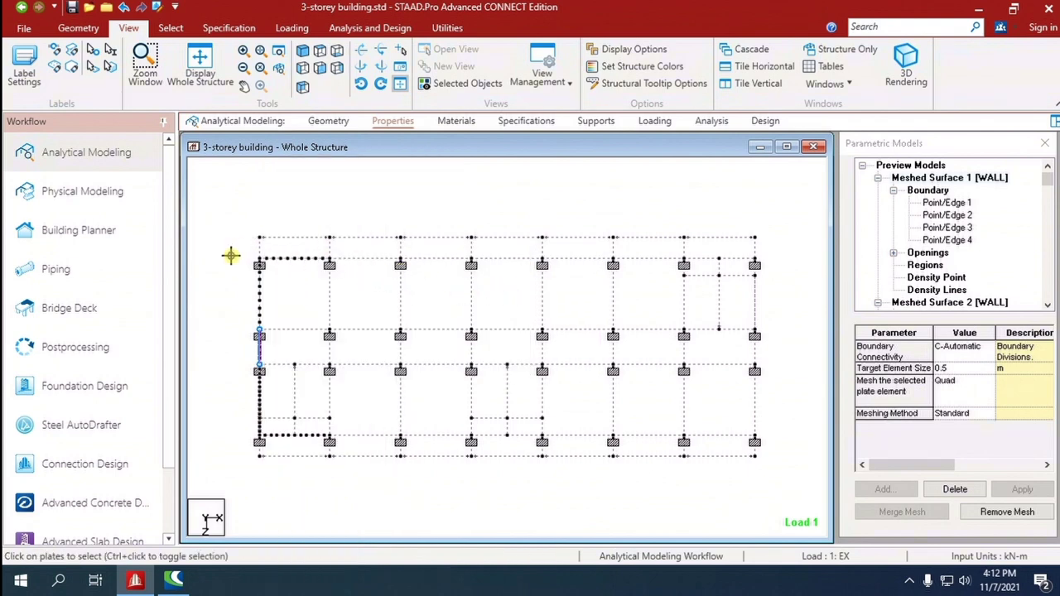
{"action": "left_click", "coordinate": [327, 260]}
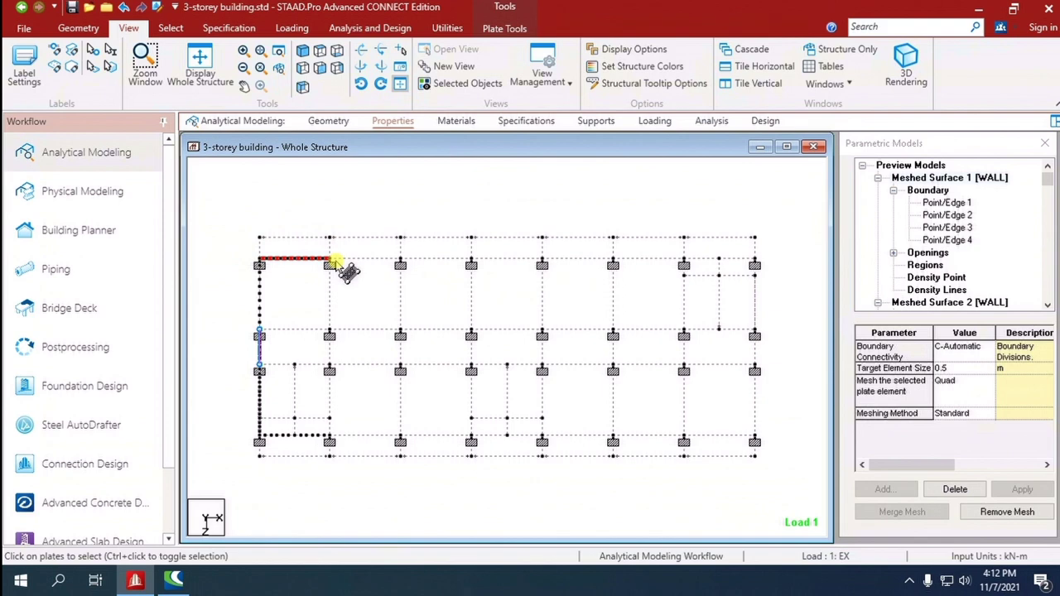
{"action": "right_click", "coordinate": [383, 198]}
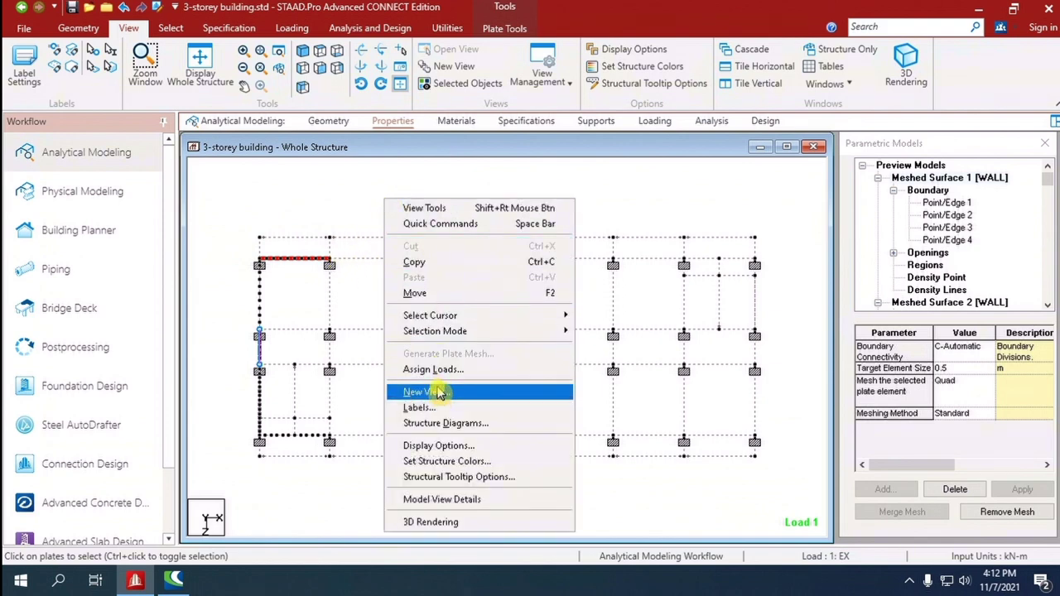
{"action": "left_click", "coordinate": [431, 392]}
{"action": "left_click", "coordinate": [715, 326]}
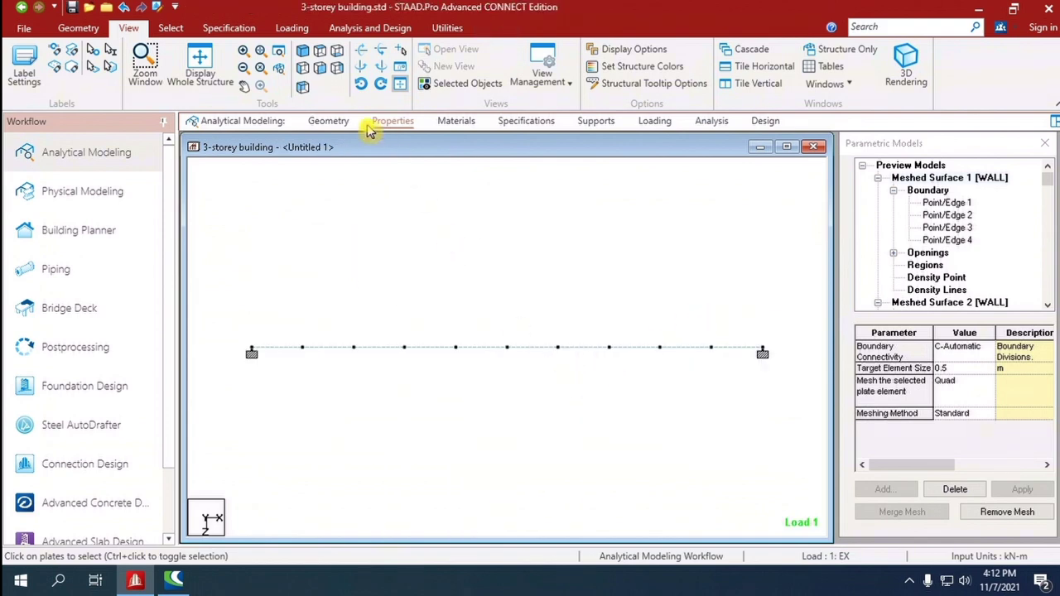
{"action": "left_click", "coordinate": [324, 71]}
{"action": "scroll", "coordinate": [667, 372], "scroll_direction": "down", "scroll_amount": 1}
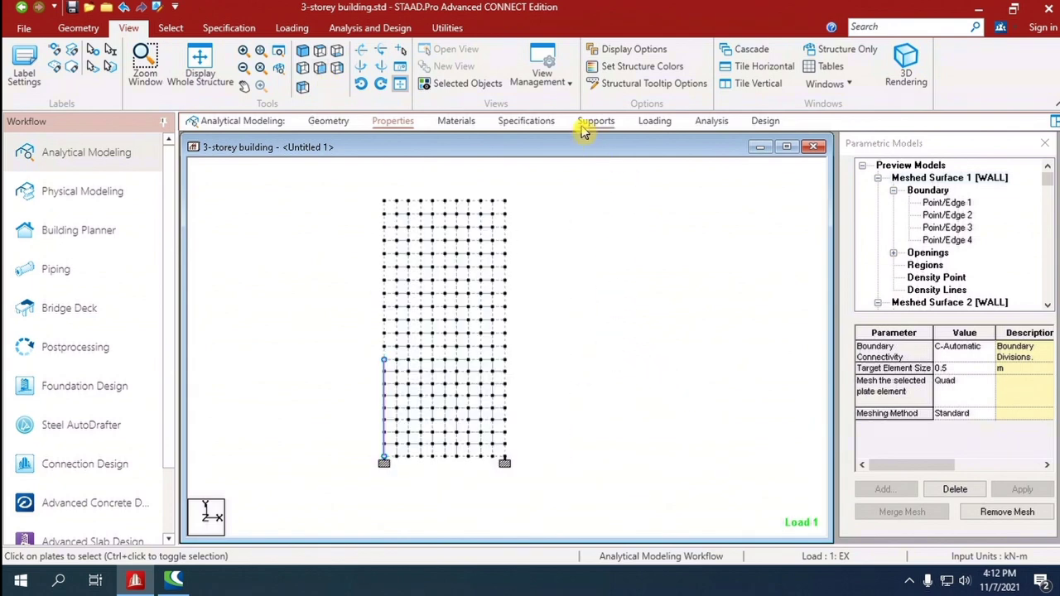
{"action": "left_click", "coordinate": [590, 122]}
- Assign Support 2 to the wall's bottom nodes and return to the isometric whole-structure view
{"action": "left_click", "coordinate": [899, 310]}
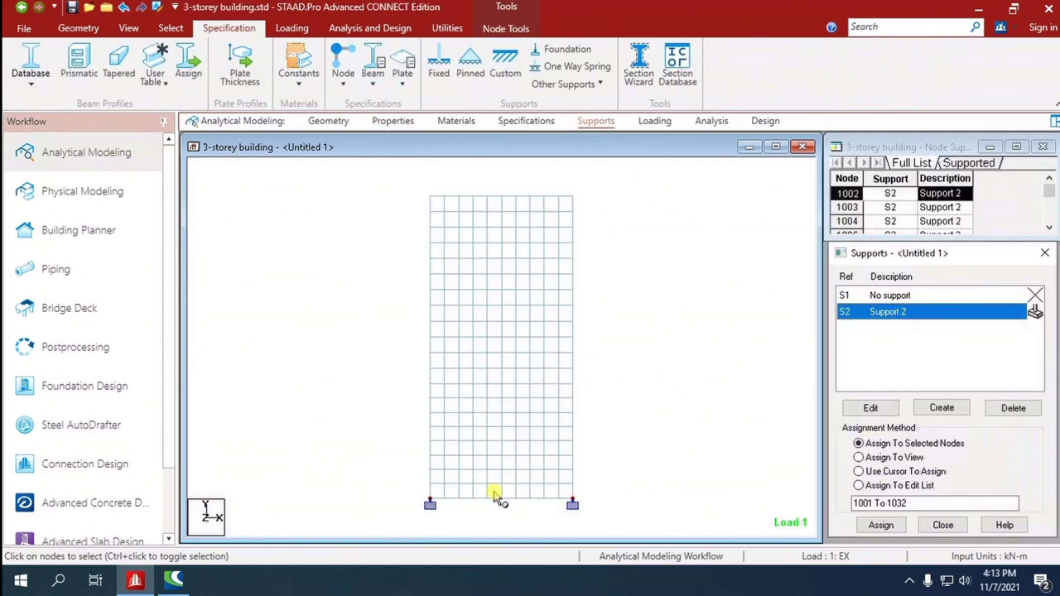
{"action": "left_click", "coordinate": [445, 523]}
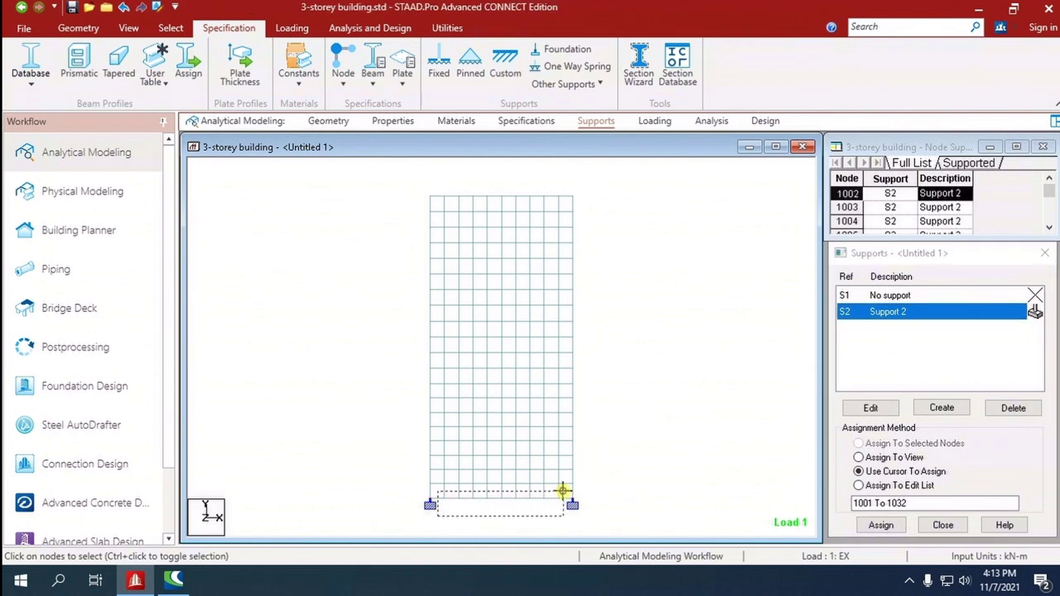
{"action": "left_click_drag", "start_coordinate": [523, 499], "coordinate": [571, 507]}
{"action": "left_click", "coordinate": [881, 526]}
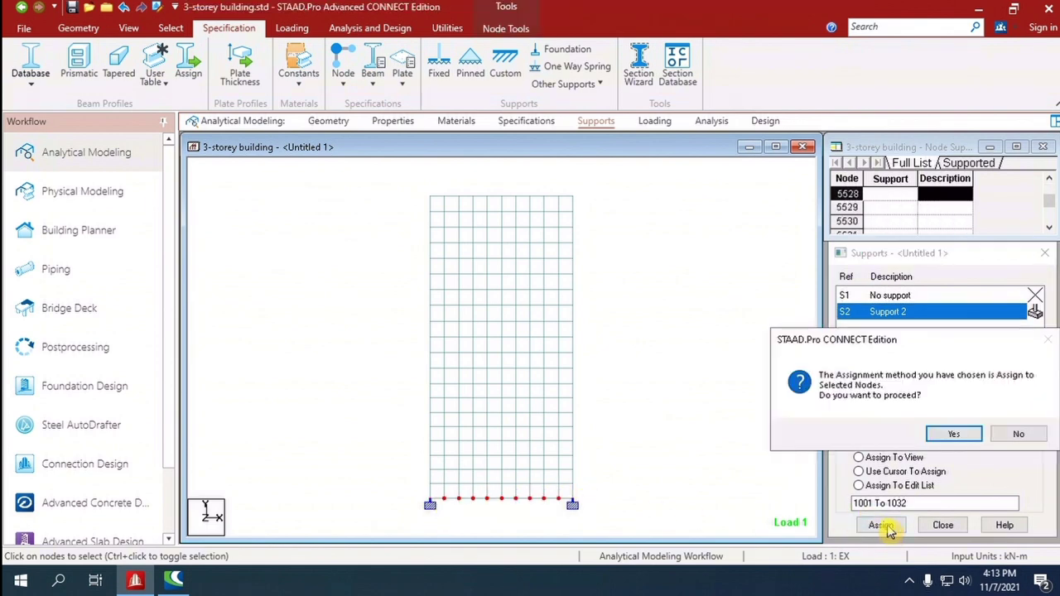
{"action": "left_click", "coordinate": [940, 437]}
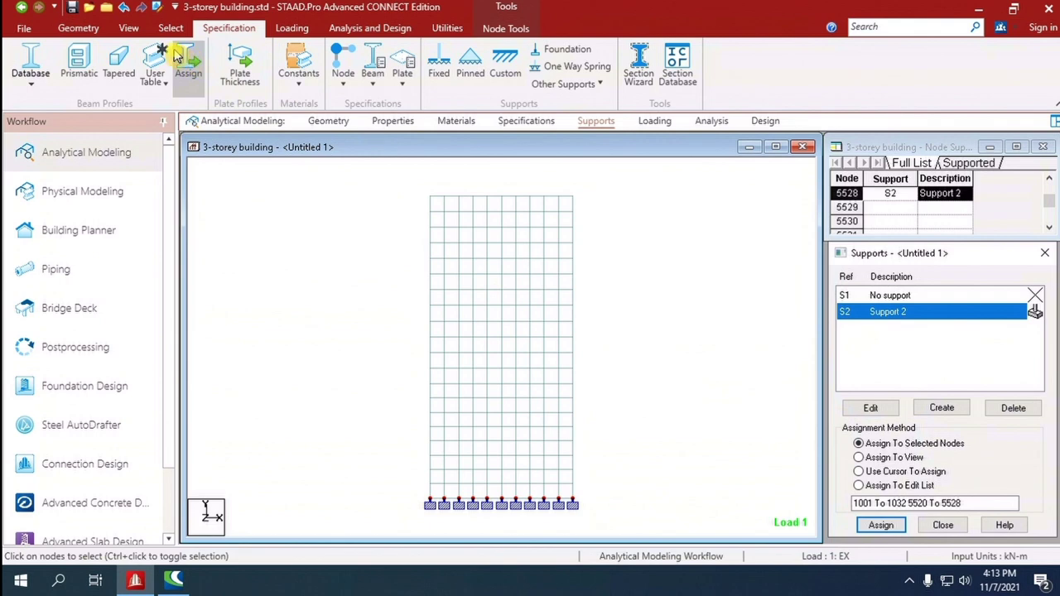
{"action": "left_click", "coordinate": [128, 27]}
{"action": "left_click", "coordinate": [200, 66]}
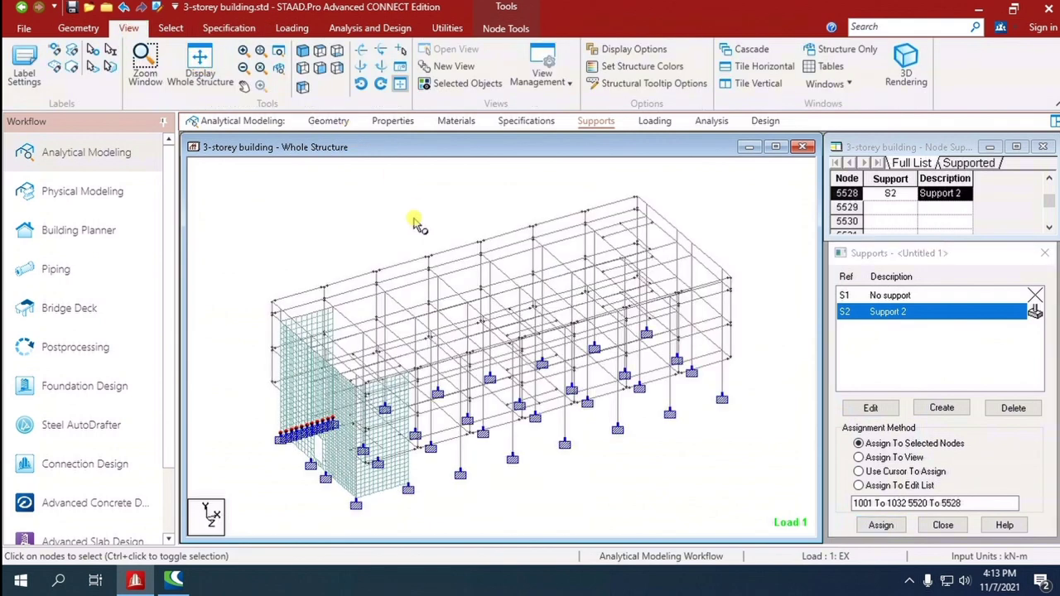
- Isolate the wall along the plan's bottom-left edge in a new face-on view
{"action": "left_click", "coordinate": [358, 87]}
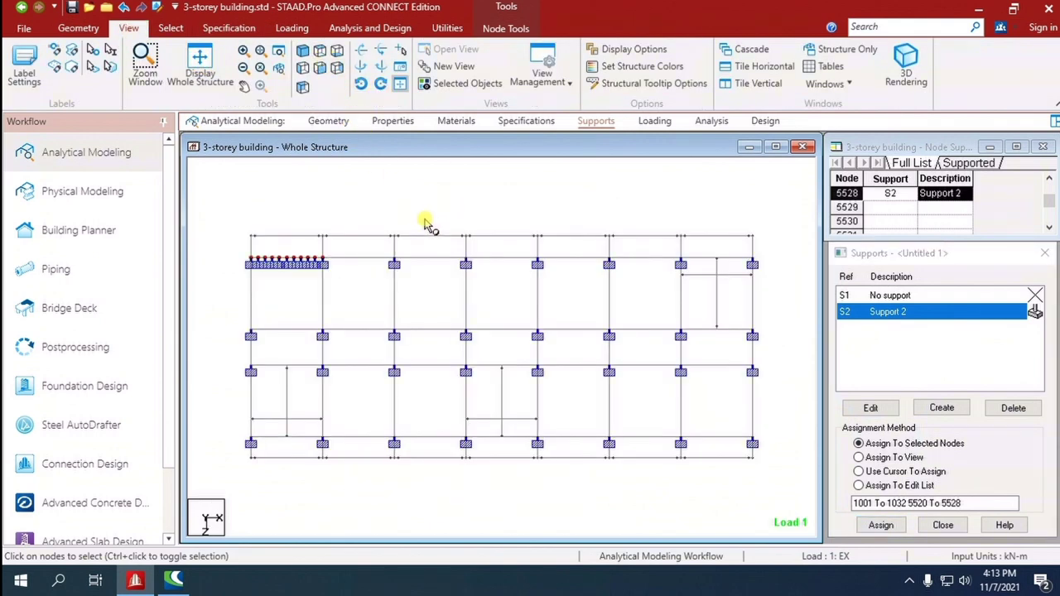
{"action": "right_click", "coordinate": [424, 219]}
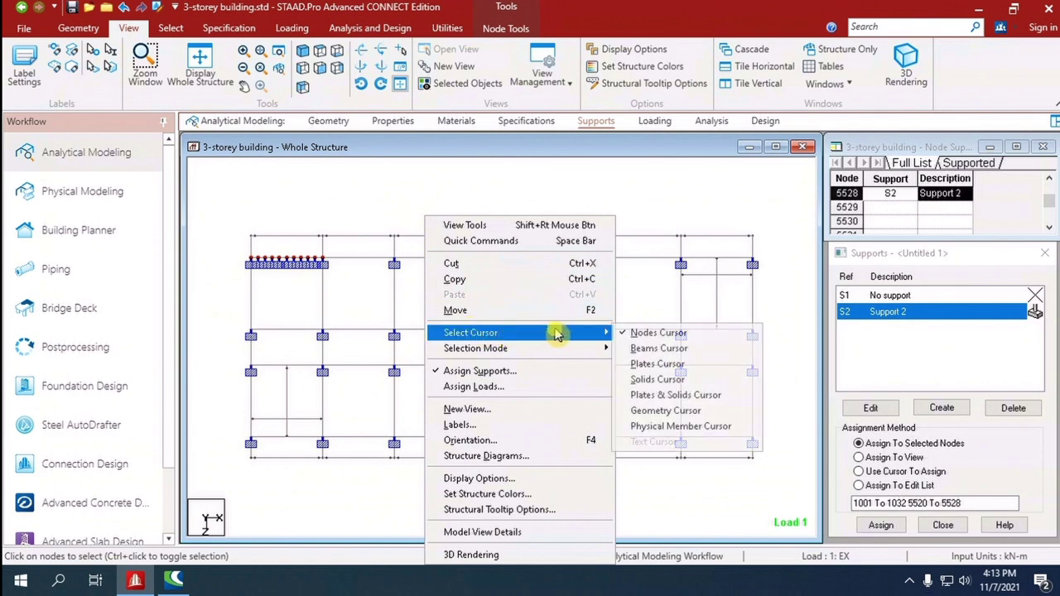
{"action": "left_click", "coordinate": [657, 365]}
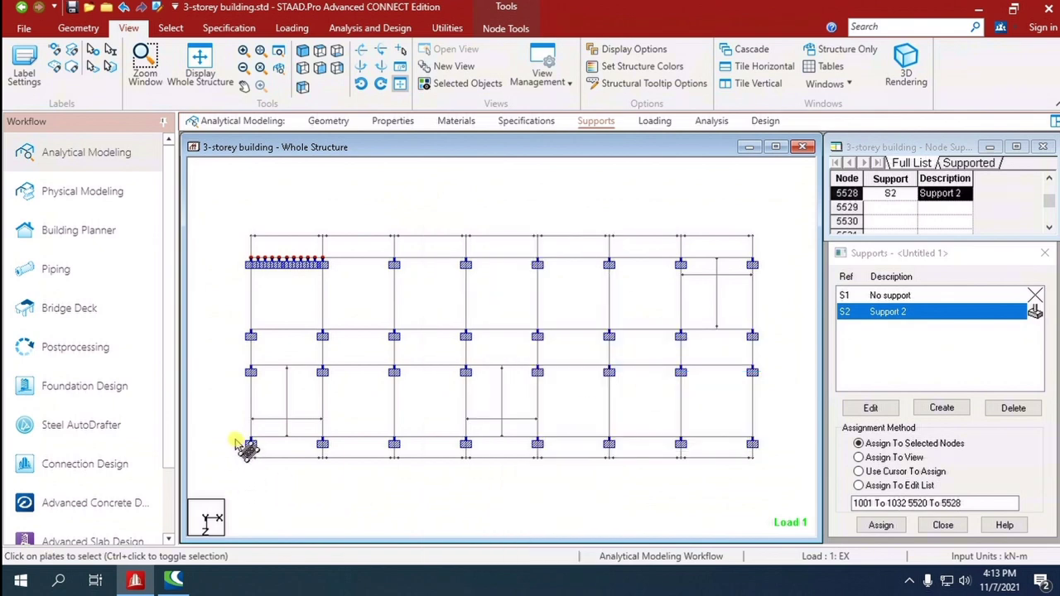
{"action": "left_click_drag", "start_coordinate": [235, 434], "coordinate": [364, 435]}
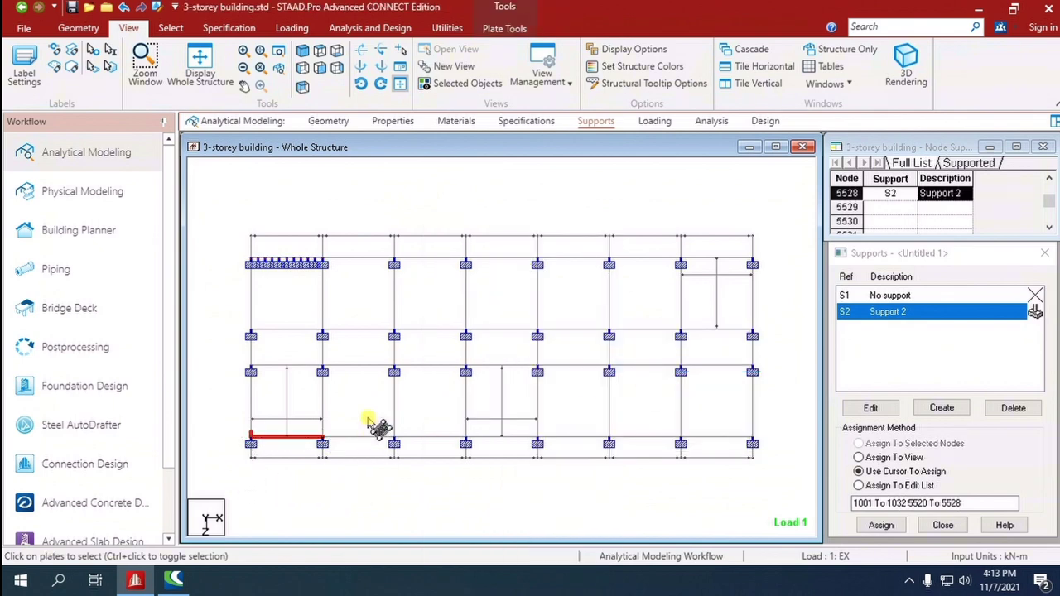
{"action": "right_click", "coordinate": [350, 398]}
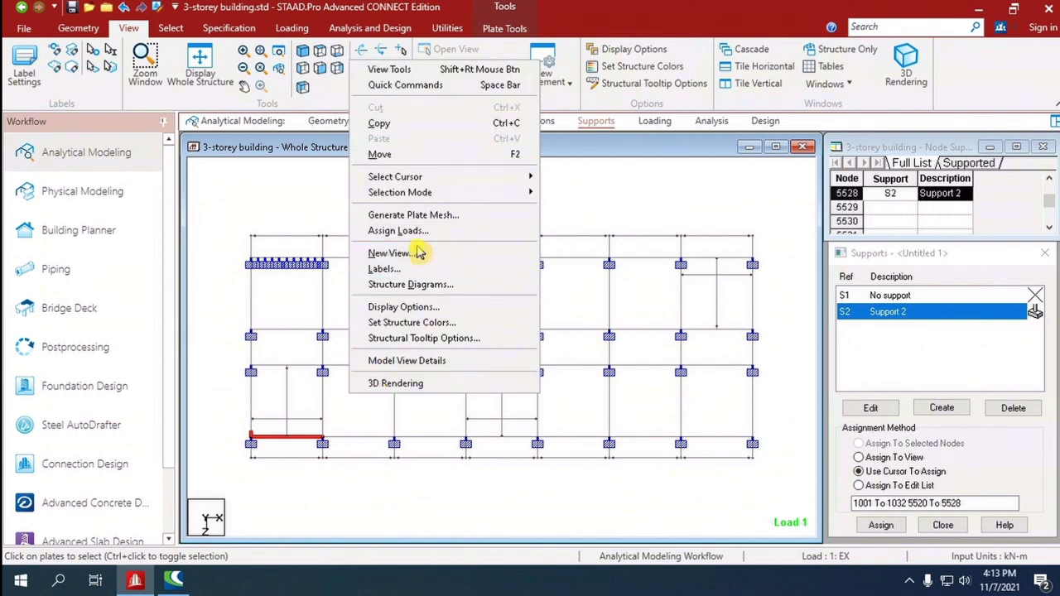
{"action": "left_click", "coordinate": [406, 253]}
{"action": "left_click", "coordinate": [712, 326]}
{"action": "right_click", "coordinate": [750, 380]}
{"action": "left_click", "coordinate": [729, 426]}
{"action": "left_click", "coordinate": [729, 328]}
{"action": "left_click", "coordinate": [320, 67]}
- Assign Support 2 to that wall's base nodes and return to the isometric view
{"action": "right_click", "coordinate": [611, 331]}
{"action": "left_click", "coordinate": [617, 334]}
{"action": "left_click_drag", "start_coordinate": [437, 518], "coordinate": [572, 499]}
{"action": "left_click", "coordinate": [881, 525]}
{"action": "left_click", "coordinate": [199, 62]}
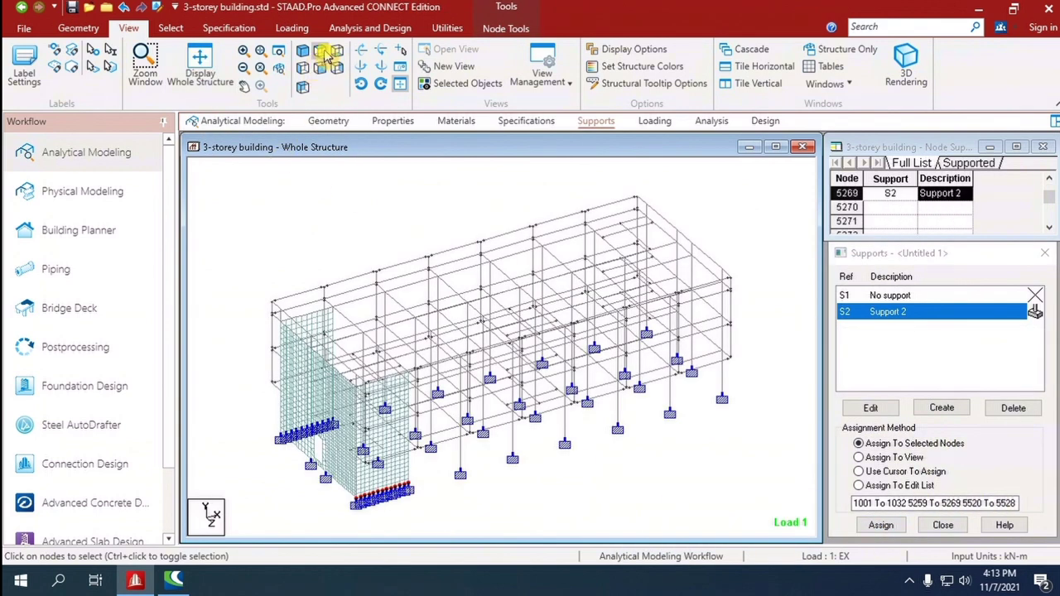
- Isolate the long left-side wall with the door opening in a new face-on view
{"action": "left_click", "coordinate": [319, 51]}
{"action": "right_click", "coordinate": [286, 248]}
{"action": "left_click", "coordinate": [534, 347]}
{"action": "left_click_drag", "start_coordinate": [229, 251], "coordinate": [257, 455]}
{"action": "right_click", "coordinate": [358, 207]}
{"action": "left_click", "coordinate": [394, 390]}
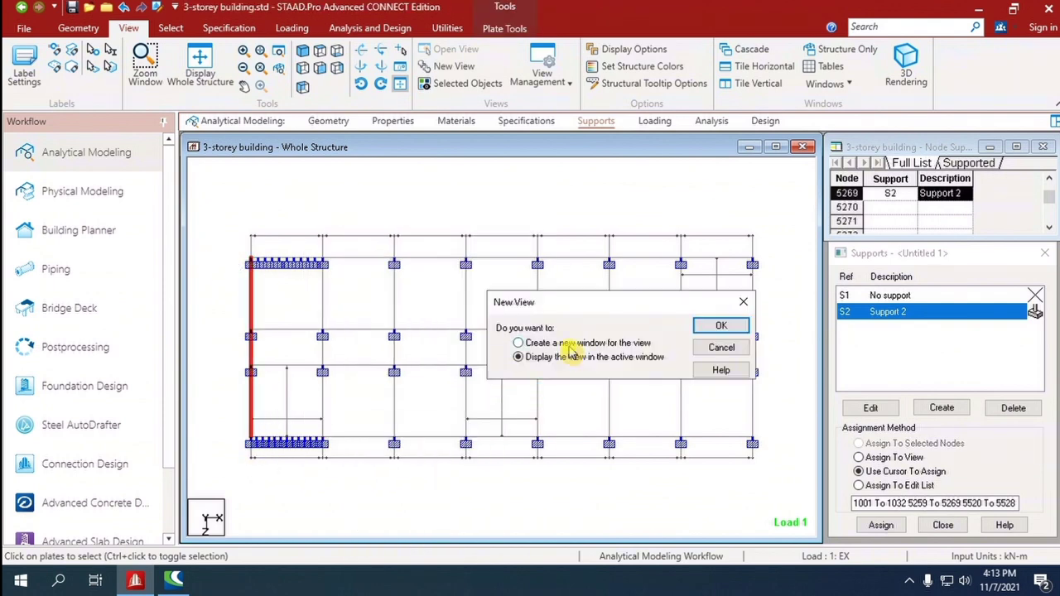
{"action": "left_click", "coordinate": [719, 324]}
{"action": "left_click", "coordinate": [319, 67]}
- Give Support 2 to the base nodes on both sides of the door opening, then show the isometric view
{"action": "right_click", "coordinate": [633, 196]}
{"action": "left_click", "coordinate": [828, 226]}
{"action": "left_click_drag", "start_coordinate": [331, 514], "coordinate": [455, 497]}
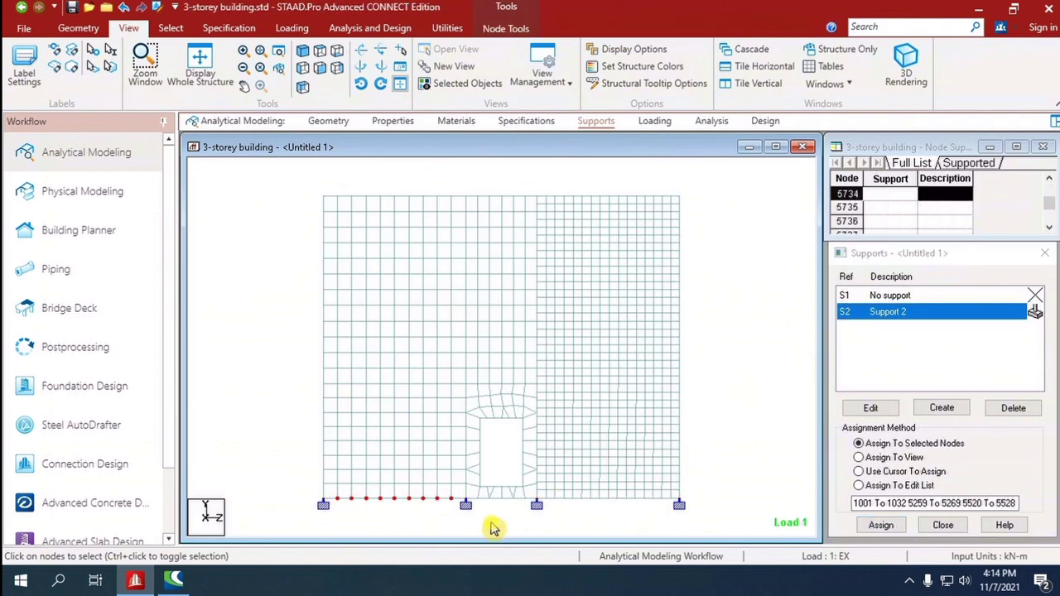
{"action": "right_click", "coordinate": [700, 287]}
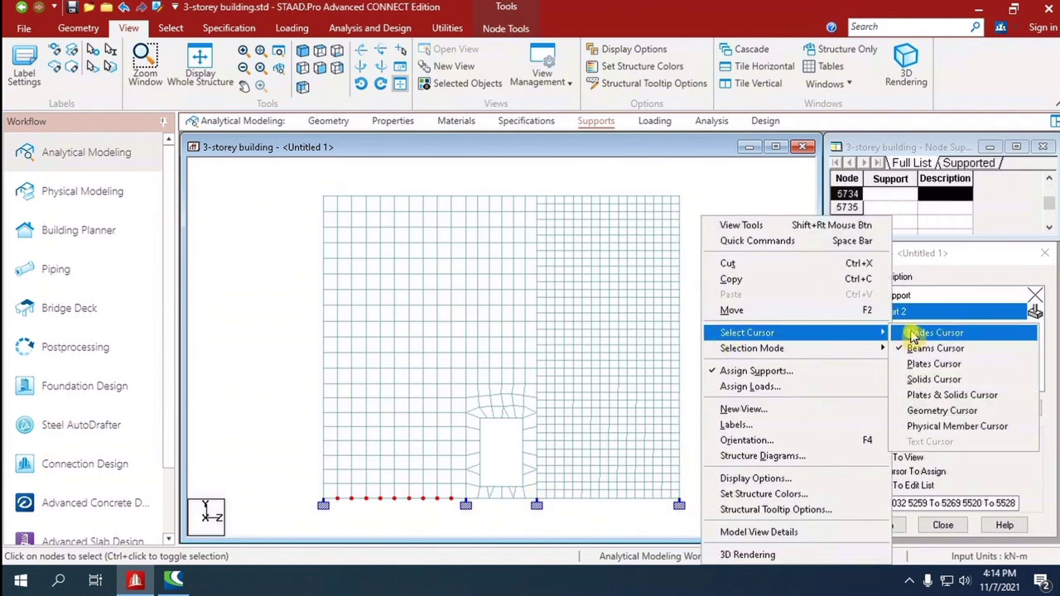
{"action": "left_click", "coordinate": [474, 520]}
{"action": "left_click_drag", "start_coordinate": [531, 494], "coordinate": [533, 495], "text": "ctrl"}
{"action": "left_click_drag", "start_coordinate": [675, 494], "coordinate": [675, 495], "text": "ctrl"}
{"action": "left_click", "coordinate": [882, 526]}
{"action": "left_click", "coordinate": [200, 66]}
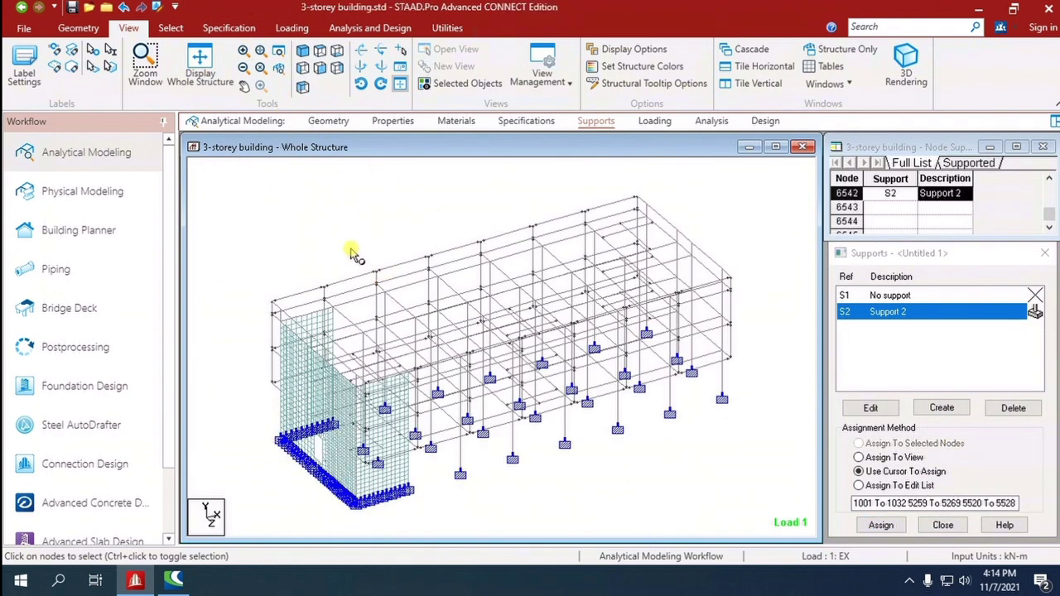
- Create a 0.2 m plate thickness property using CONCRETE_21 material
{"action": "left_click", "coordinate": [394, 125]}
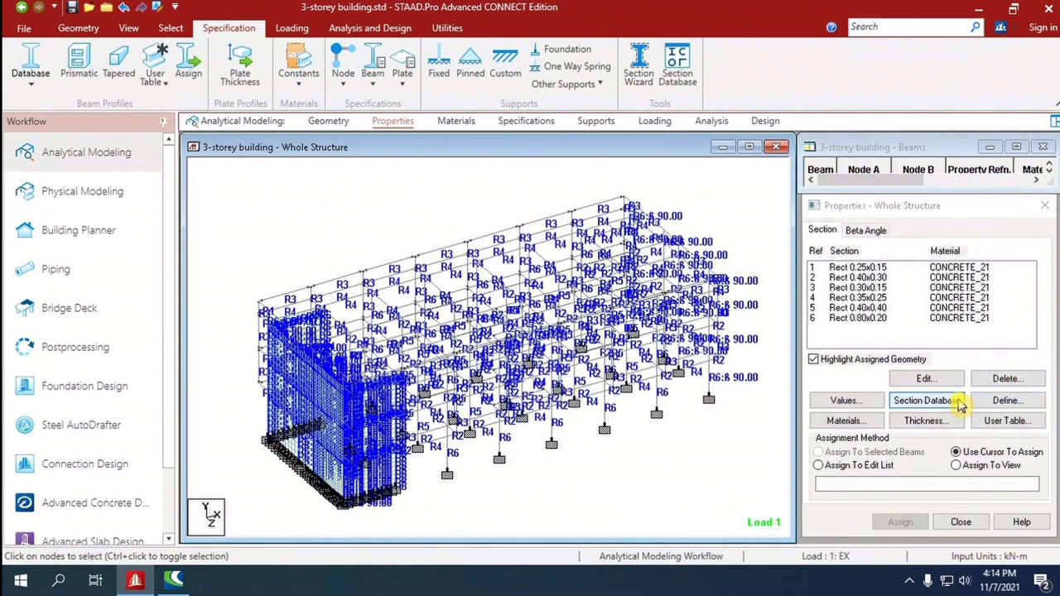
{"action": "left_click", "coordinate": [928, 421]}
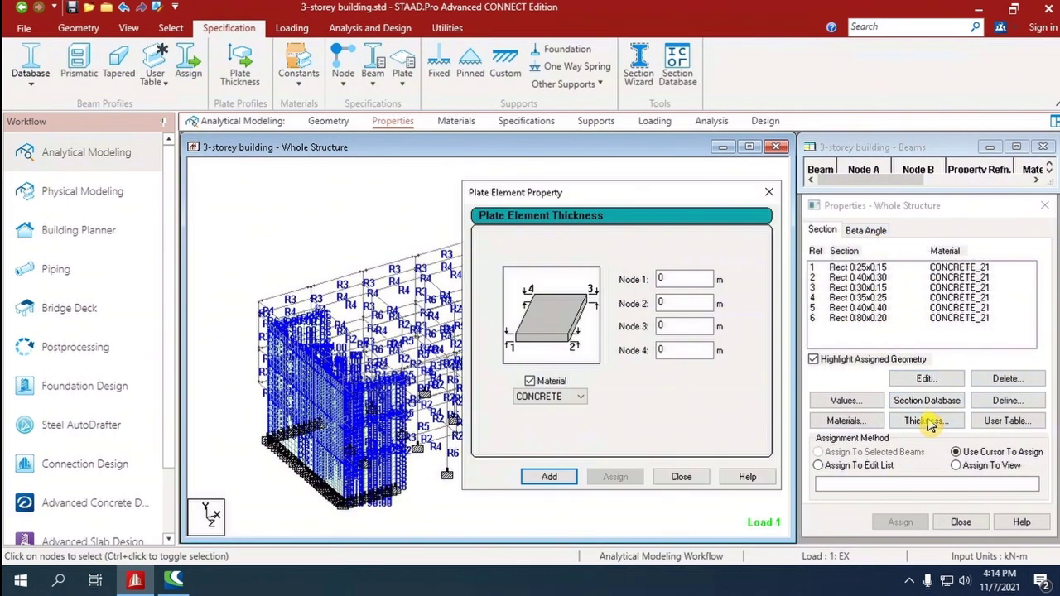
{"action": "double_click", "coordinate": [677, 280]}
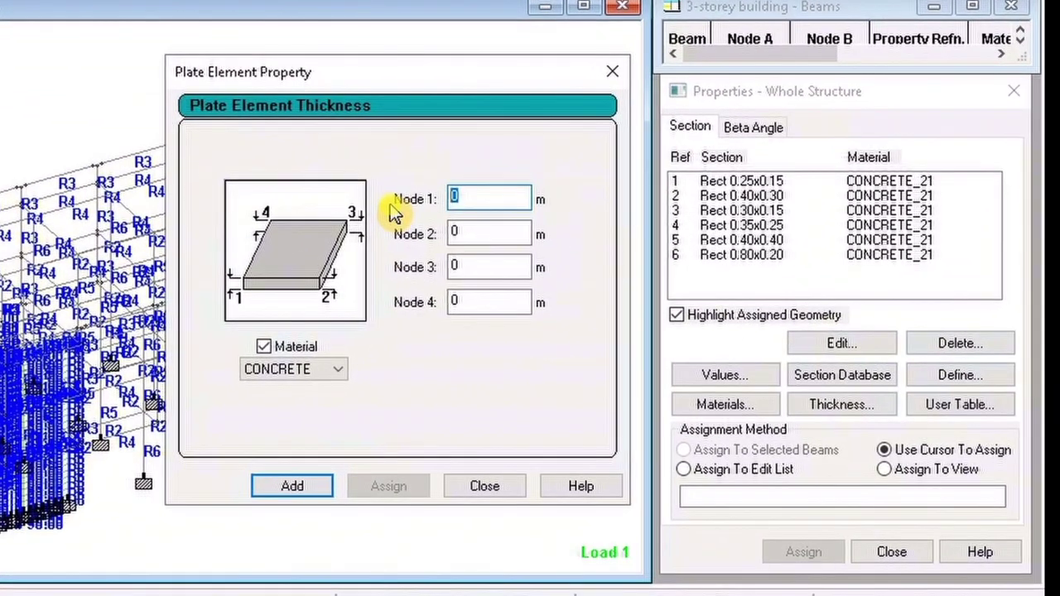
{"action": "type", "text": ".2"}
{"action": "left_click", "coordinate": [339, 369]}
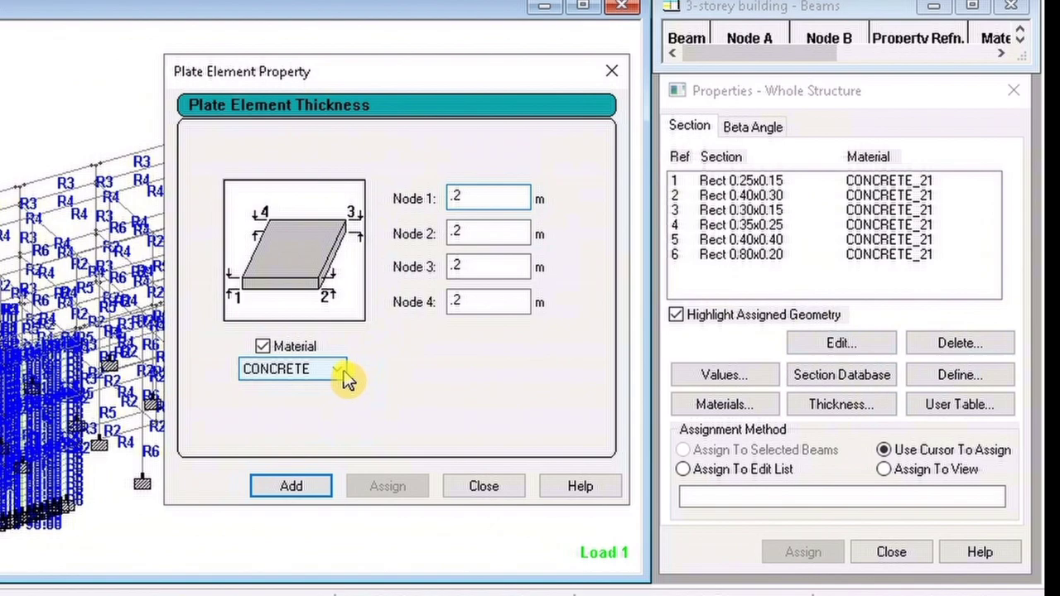
{"action": "left_click", "coordinate": [325, 420]}
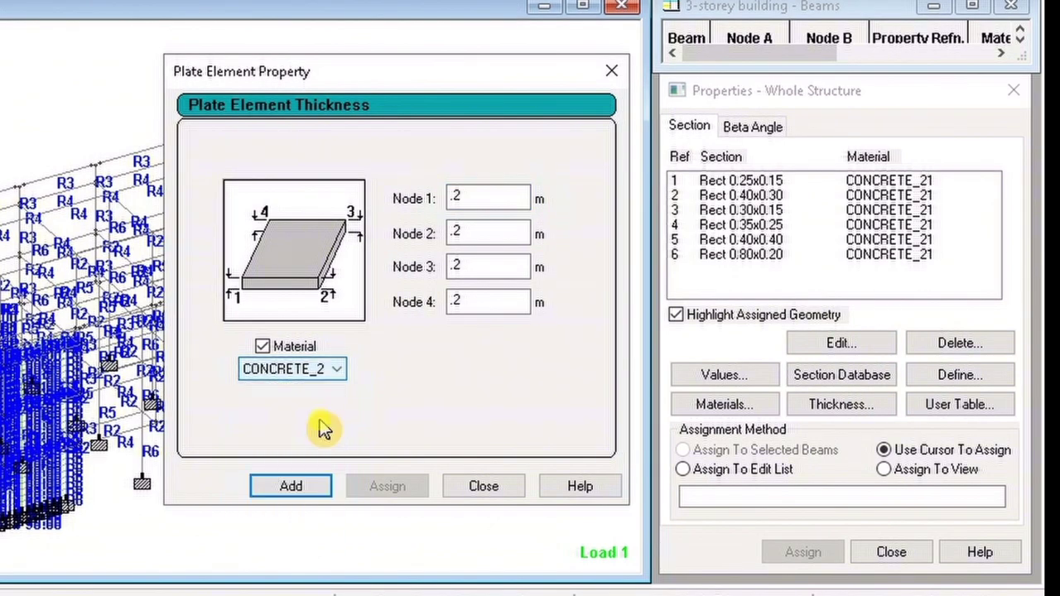
{"action": "left_click", "coordinate": [303, 485]}
{"action": "left_click", "coordinate": [521, 488]}
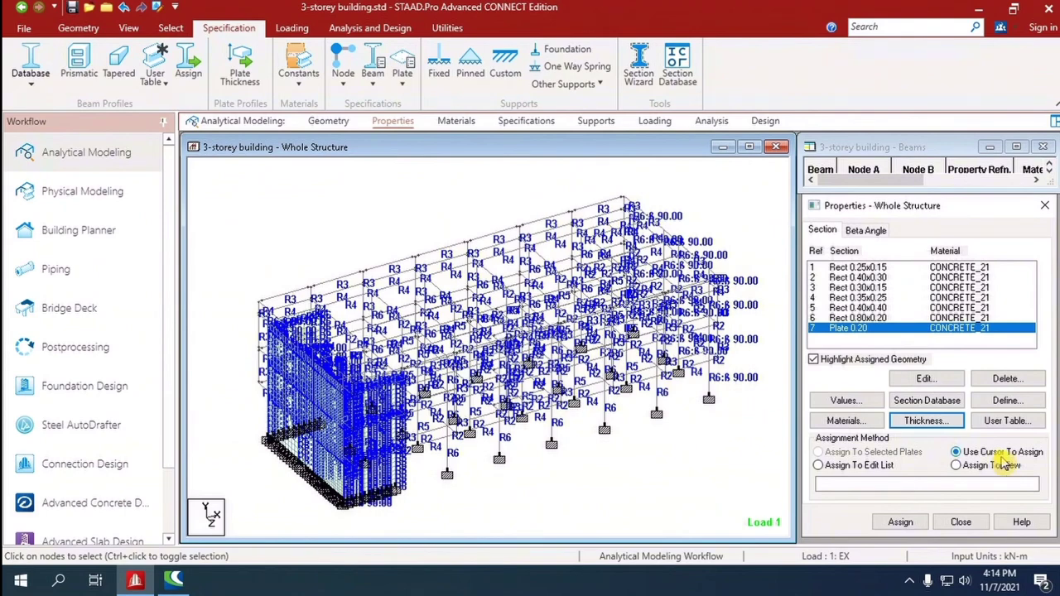
- Assign the 0.2 m thickness to the selected wall plates and clear the selection
{"action": "left_click", "coordinate": [900, 522]}
{"action": "left_click", "coordinate": [883, 407]}
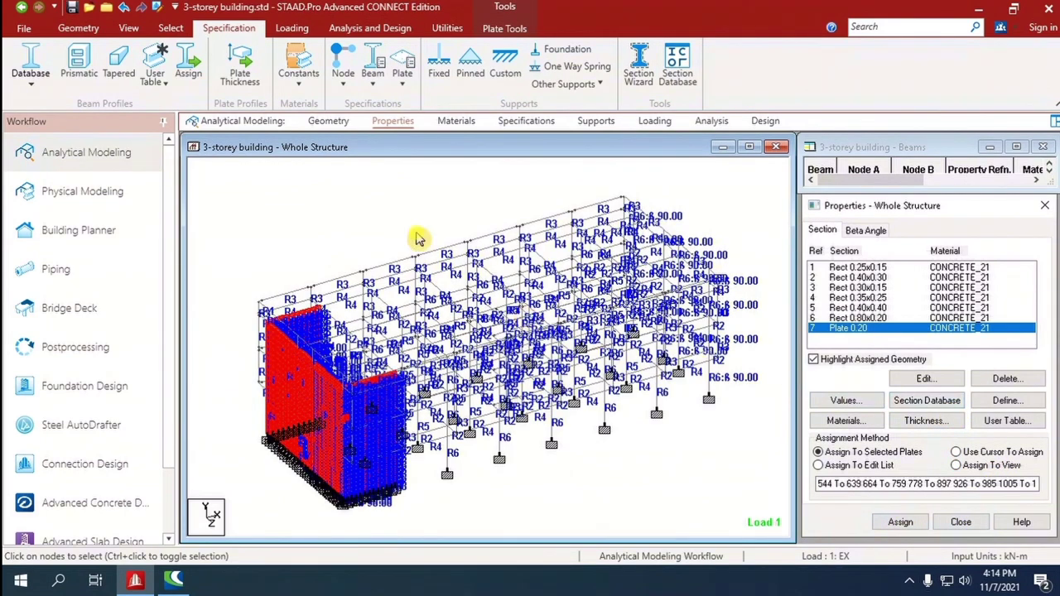
{"action": "left_click", "coordinate": [385, 214]}
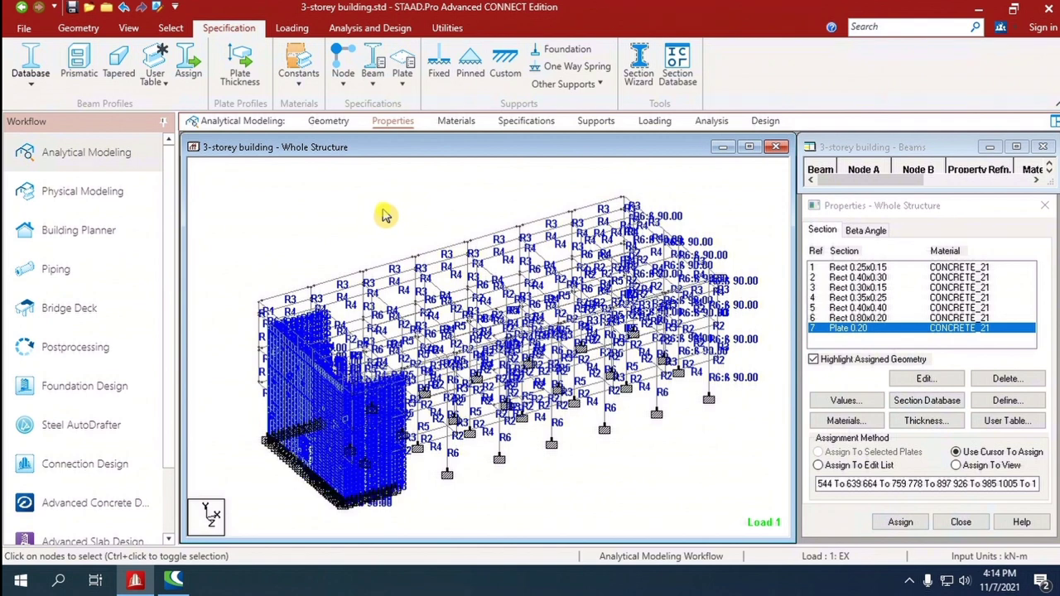
{"action": "left_click", "coordinate": [129, 27]}
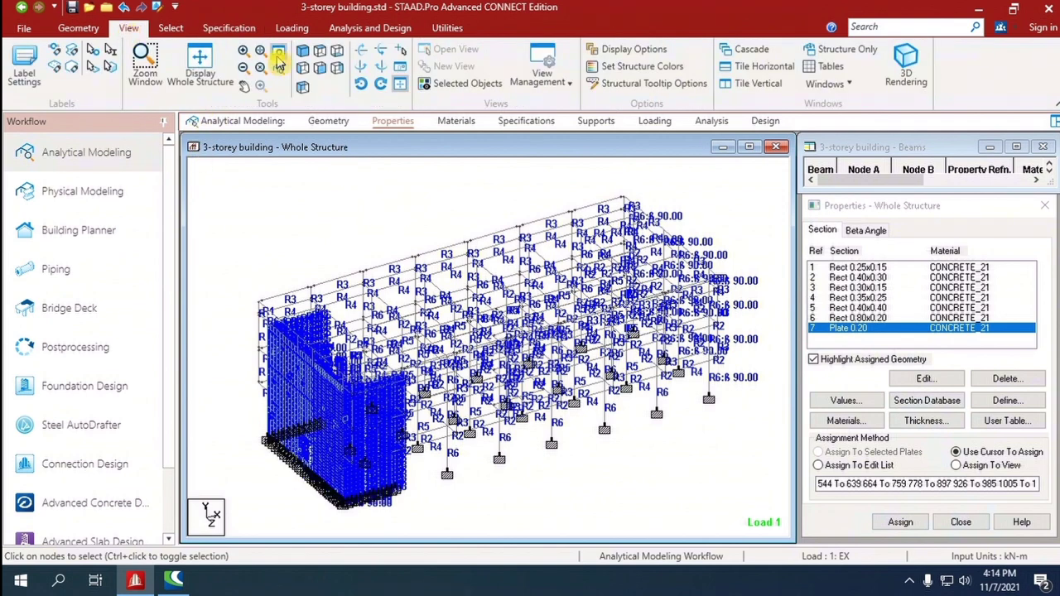
- From the top view, box-select the top-left edge beam row and open it as a new view
{"action": "left_click", "coordinate": [323, 52]}
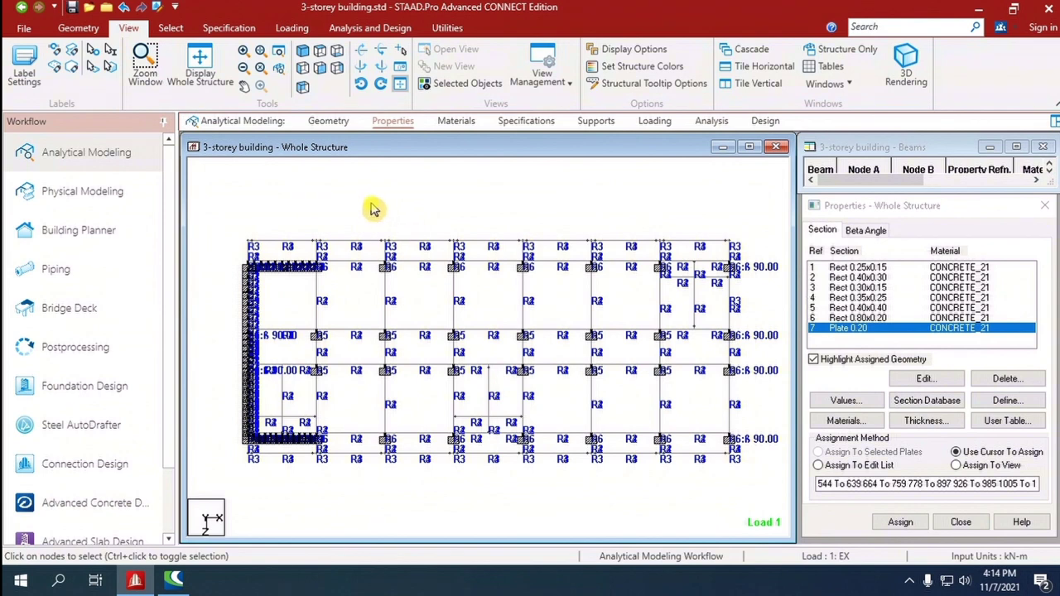
{"action": "right_click", "coordinate": [372, 209]}
{"action": "left_click", "coordinate": [322, 193]}
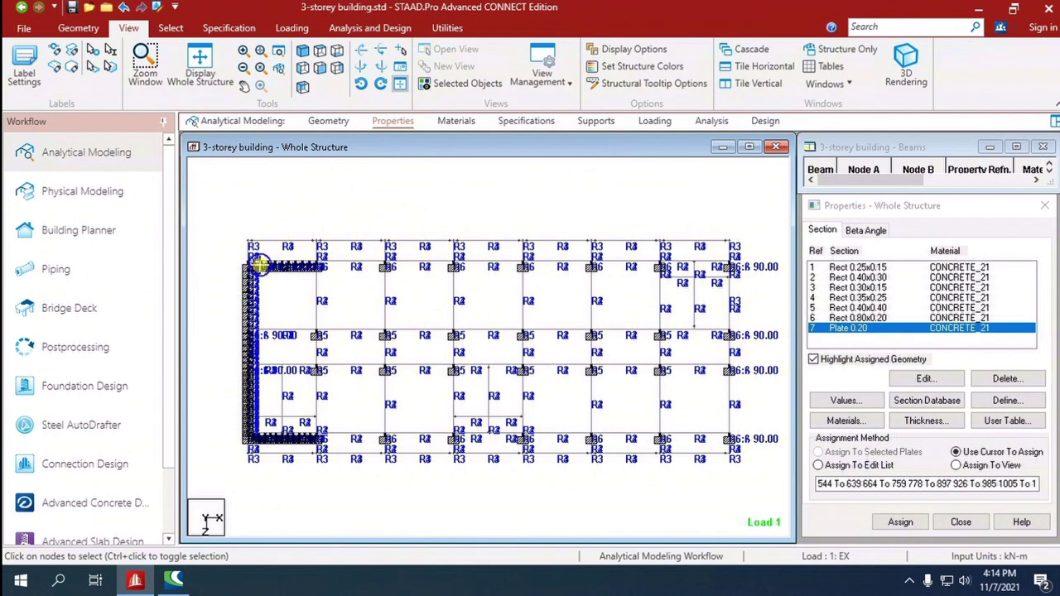
{"action": "left_click_drag", "start_coordinate": [222, 252], "coordinate": [332, 267]}
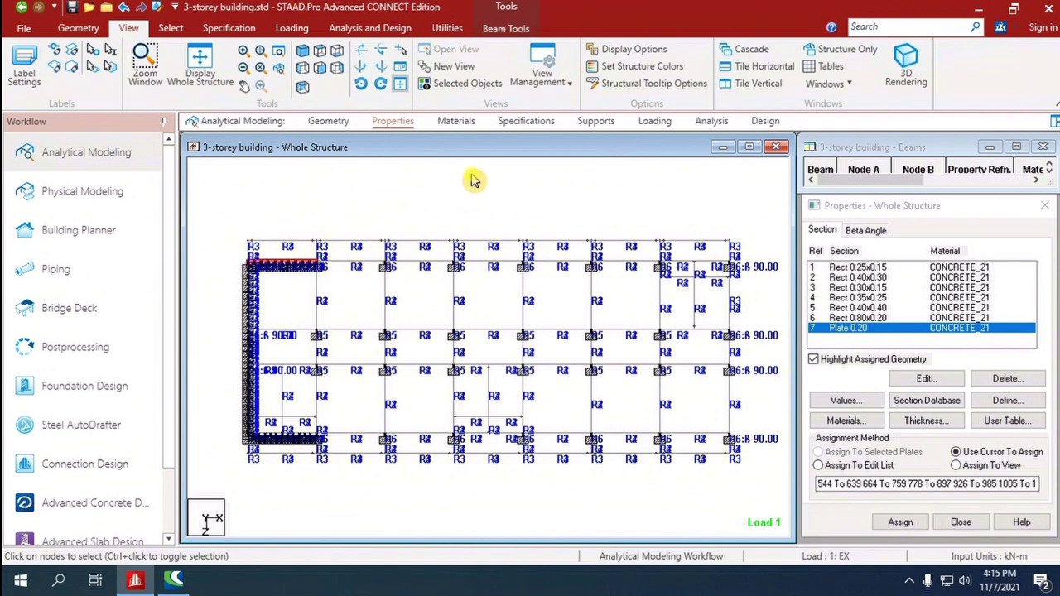
{"action": "right_click", "coordinate": [400, 197]}
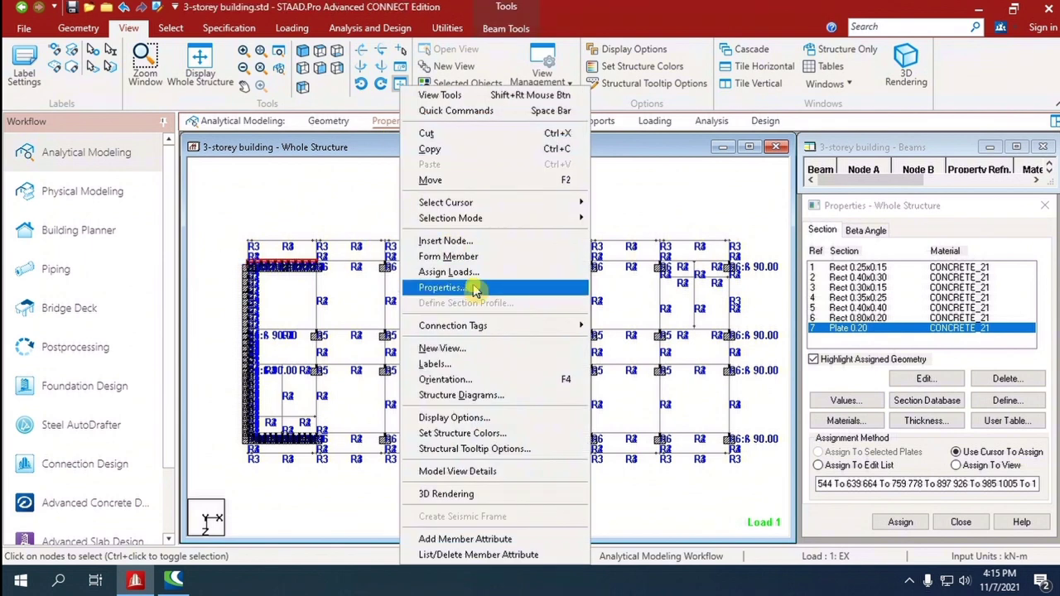
{"action": "left_click", "coordinate": [479, 348]}
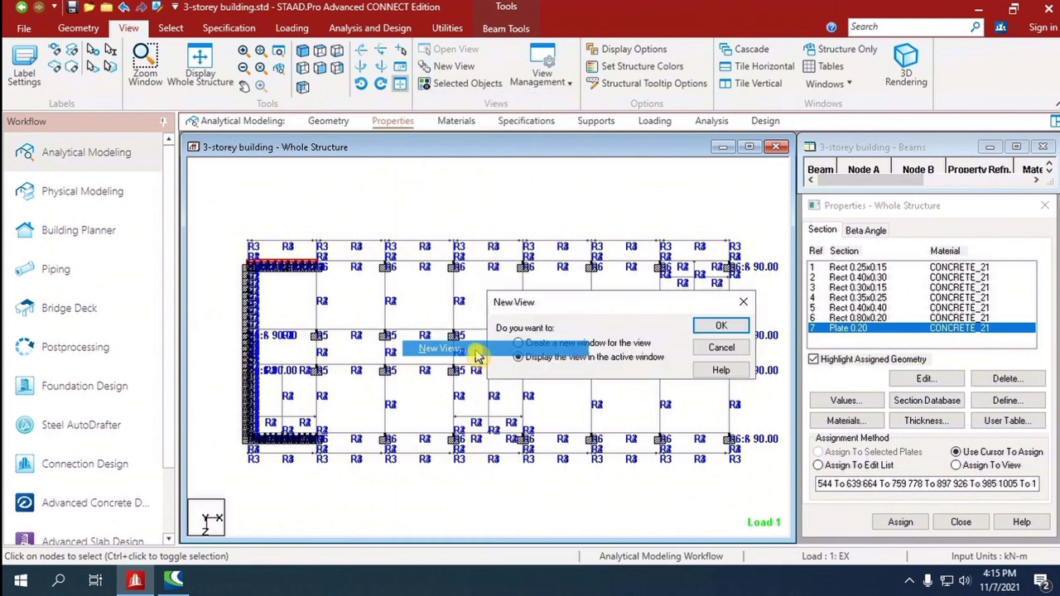
{"action": "left_click", "coordinate": [718, 328]}
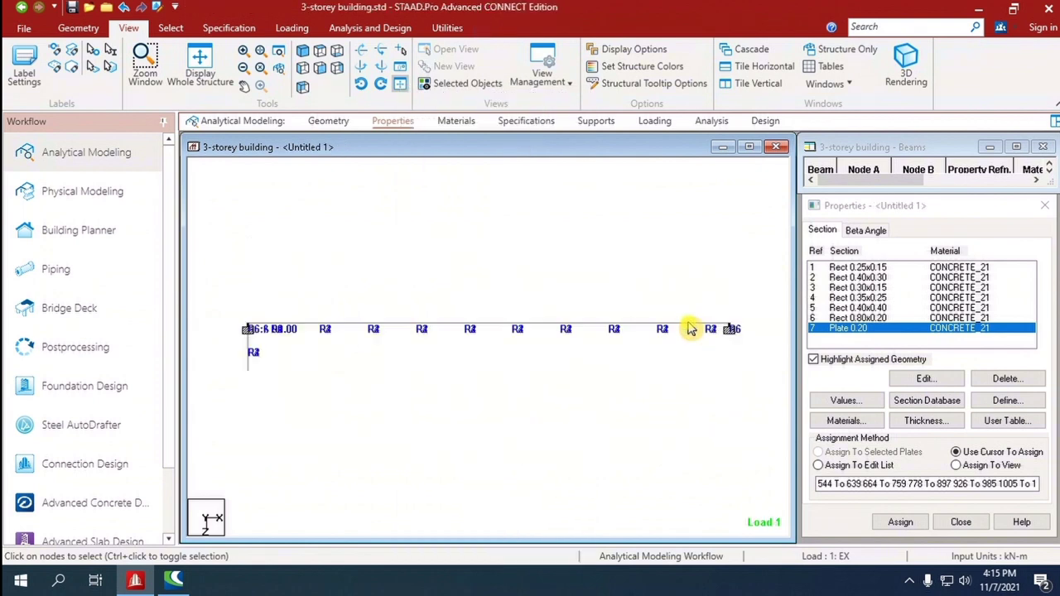
- Isolate the whole member row in another new view, shown as a front elevation on the Geometry page
{"action": "left_click_drag", "start_coordinate": [230, 309], "coordinate": [744, 329]}
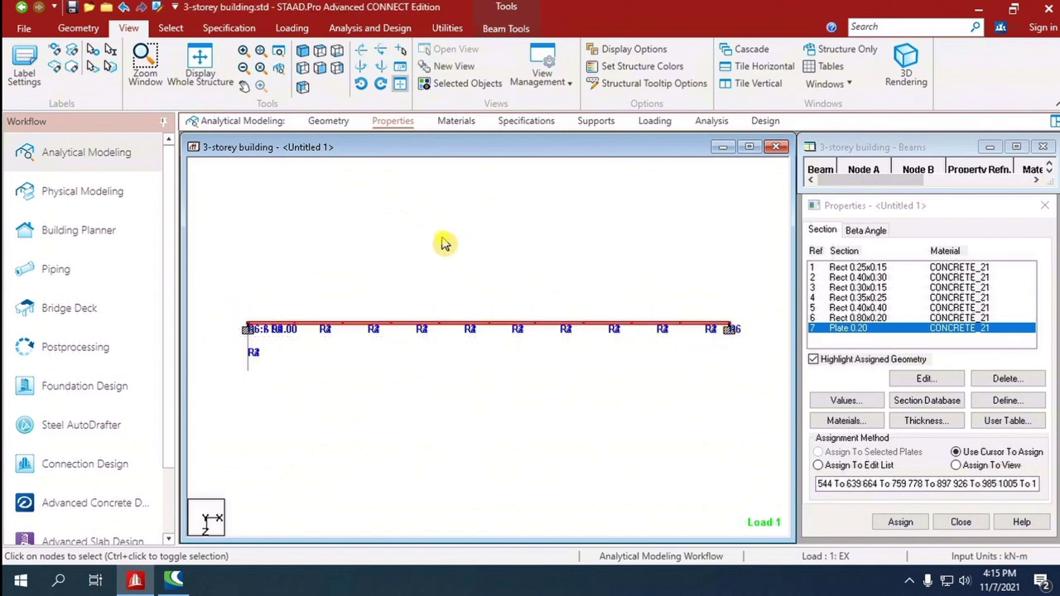
{"action": "right_click", "coordinate": [413, 232]}
{"action": "left_click", "coordinate": [461, 341]}
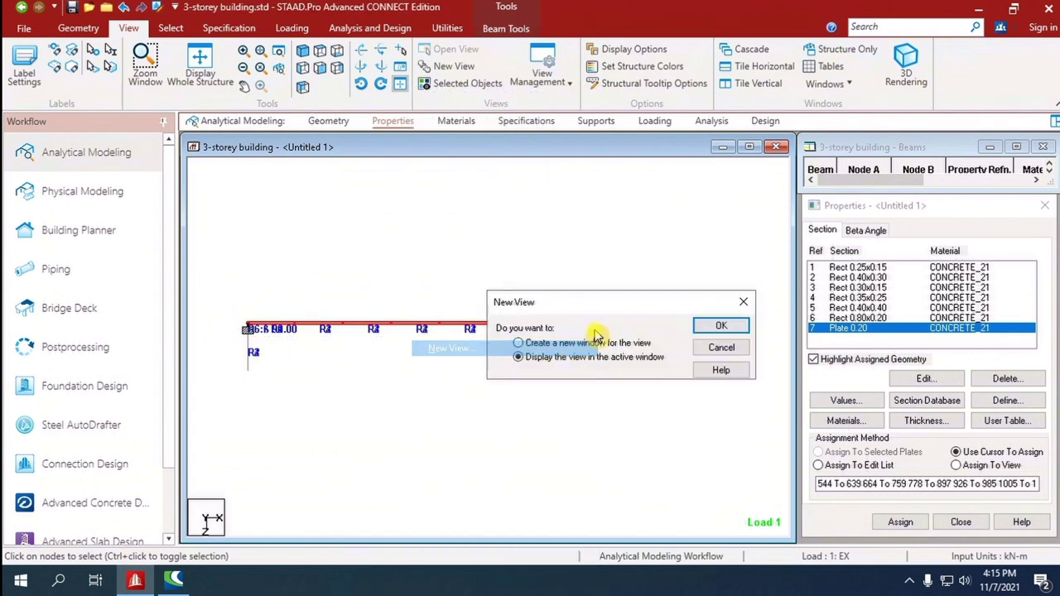
{"action": "left_click", "coordinate": [699, 327]}
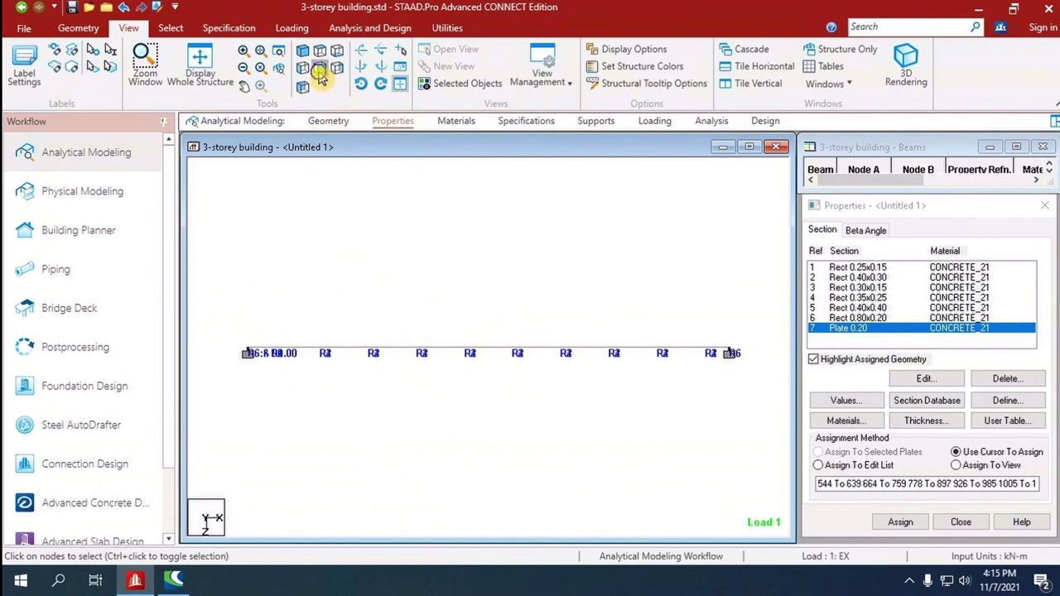
{"action": "left_click", "coordinate": [315, 72]}
{"action": "left_click", "coordinate": [328, 120]}
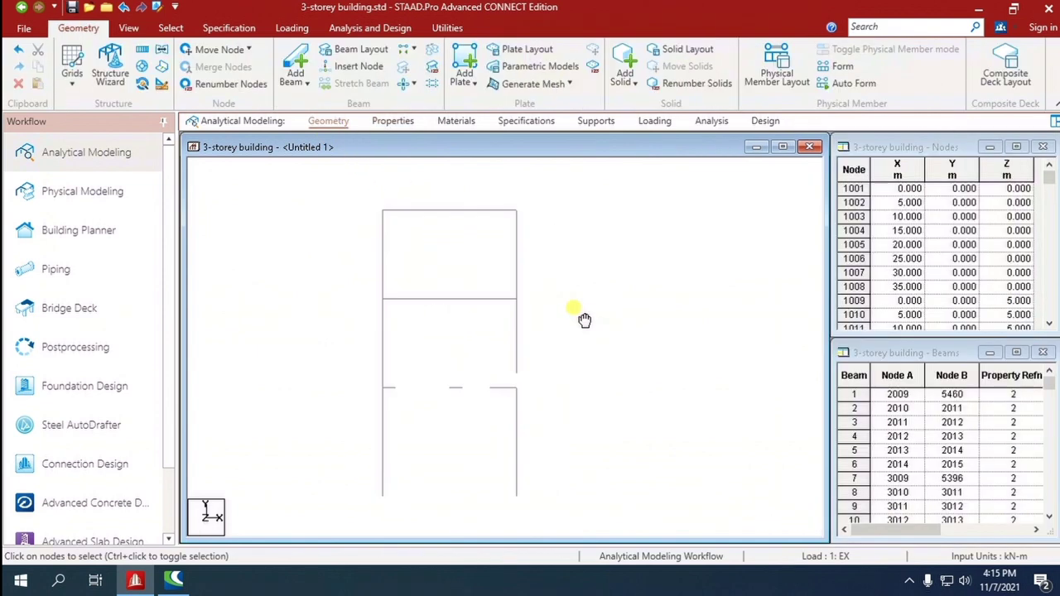
- Merge the split top-storey columns with Merge Beams and delete the leftover left column
{"action": "left_click", "coordinate": [351, 439]}
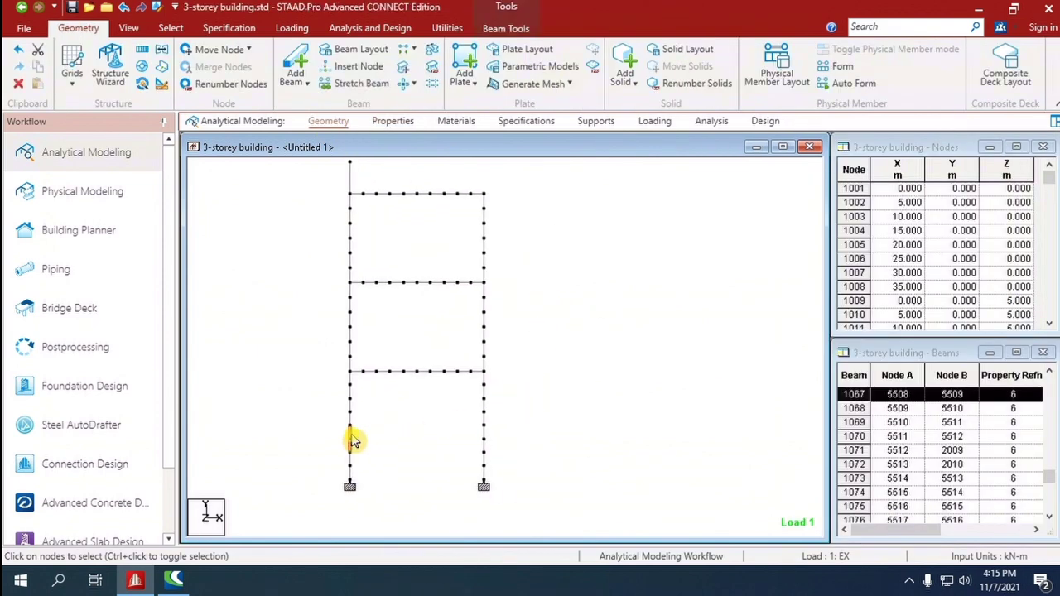
{"action": "left_click", "coordinate": [352, 425]}
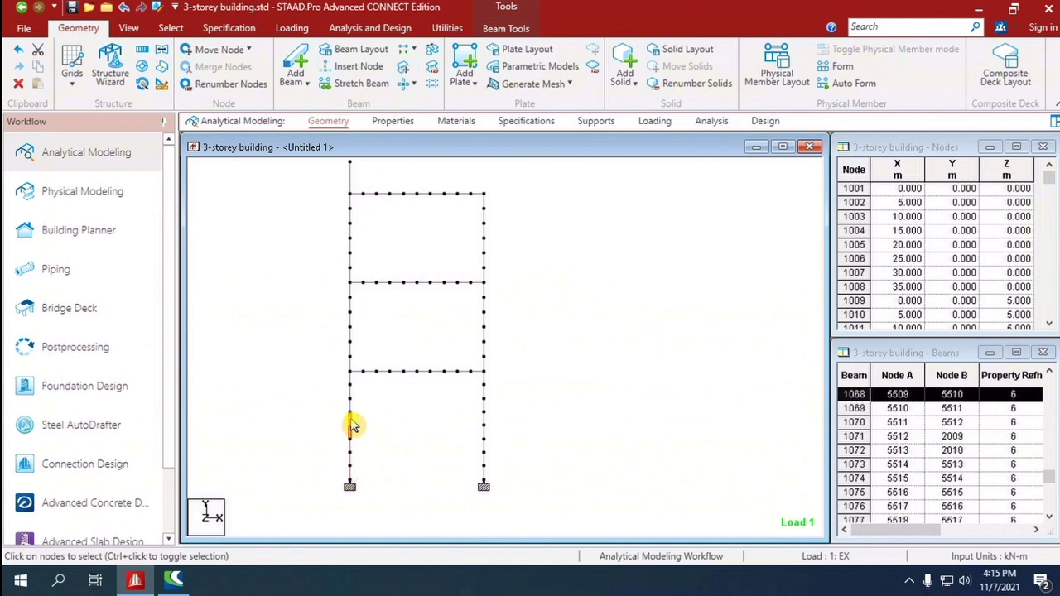
{"action": "left_click", "coordinate": [535, 326]}
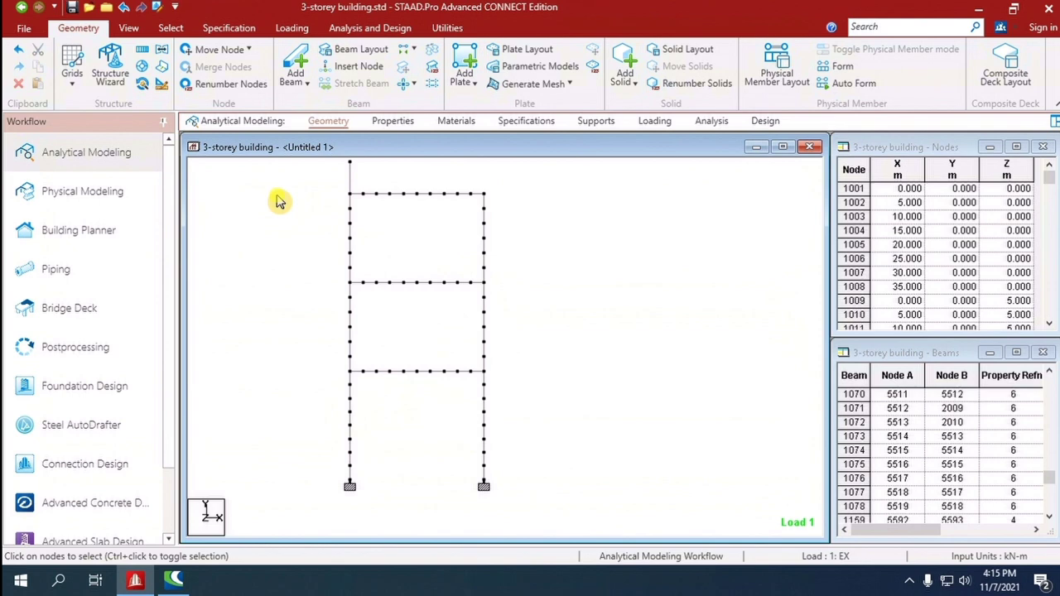
{"action": "left_click_drag", "start_coordinate": [374, 234], "coordinate": [509, 280]}
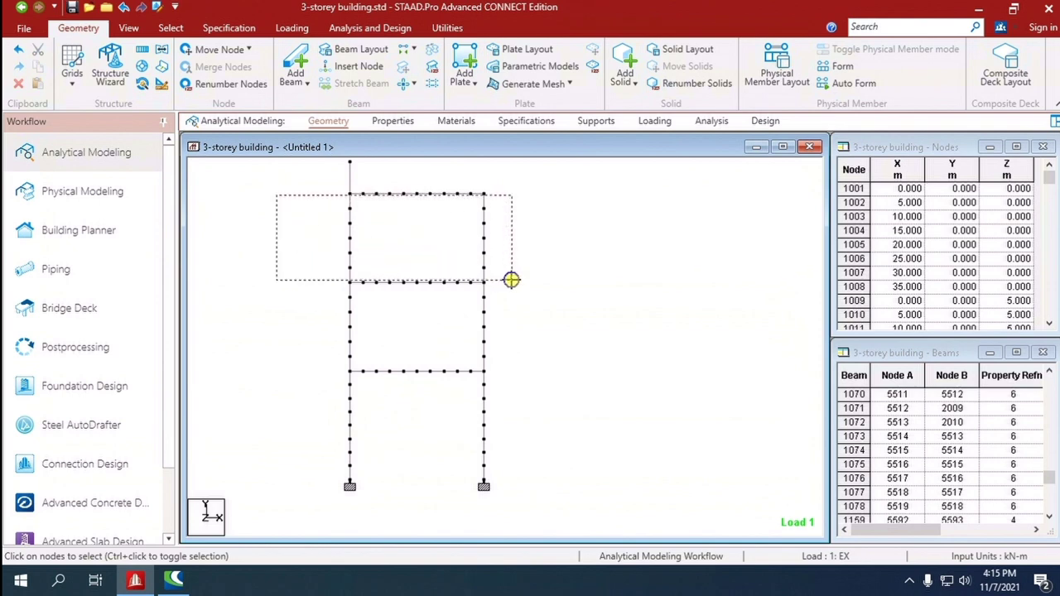
{"action": "left_click", "coordinate": [506, 29]}
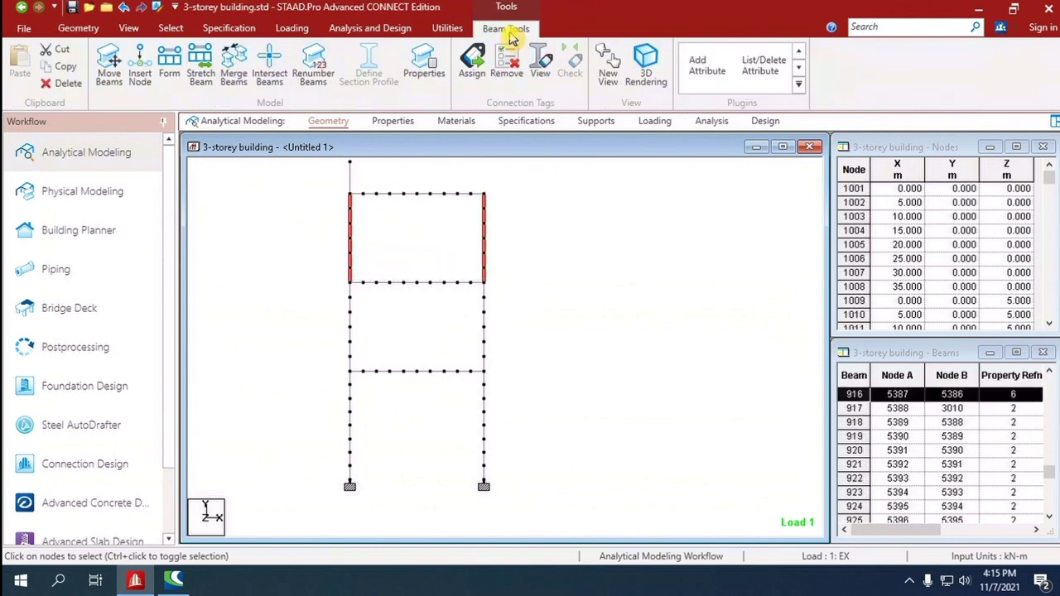
{"action": "left_click", "coordinate": [234, 71]}
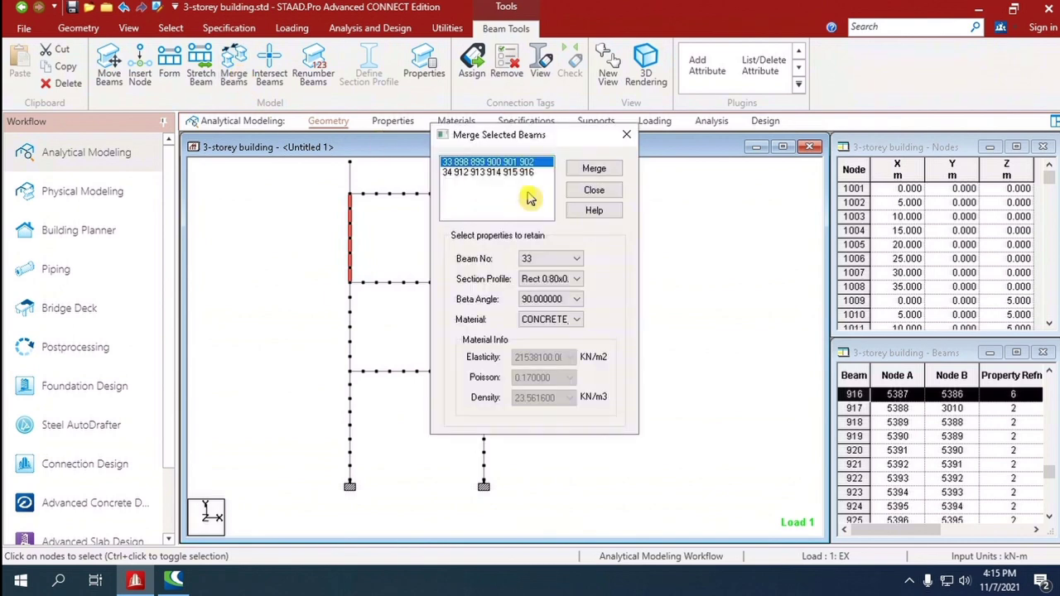
{"action": "left_click", "coordinate": [598, 170]}
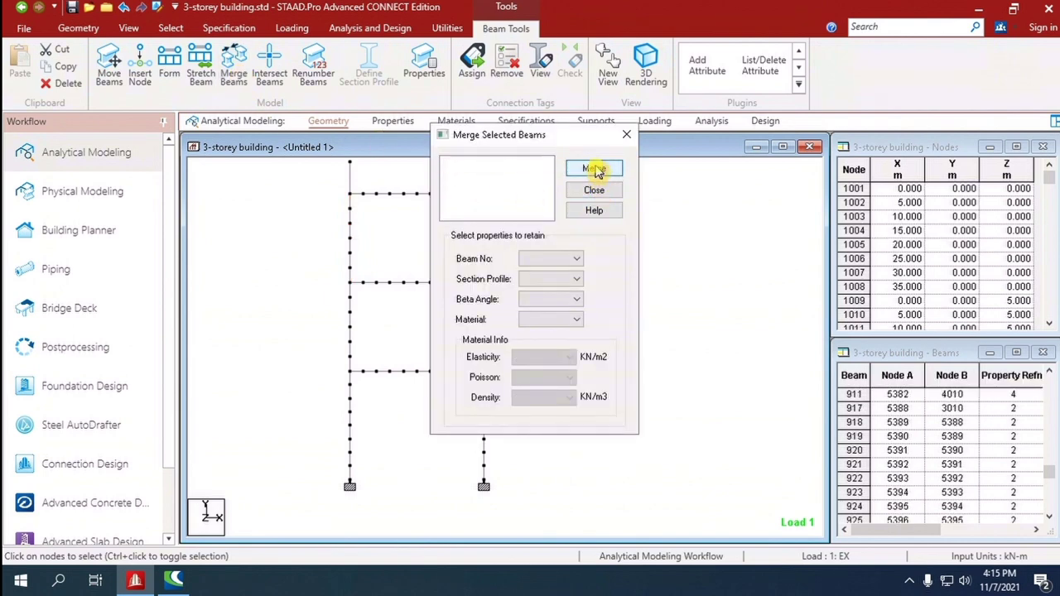
{"action": "left_click", "coordinate": [595, 190]}
{"action": "left_click", "coordinate": [350, 239]}
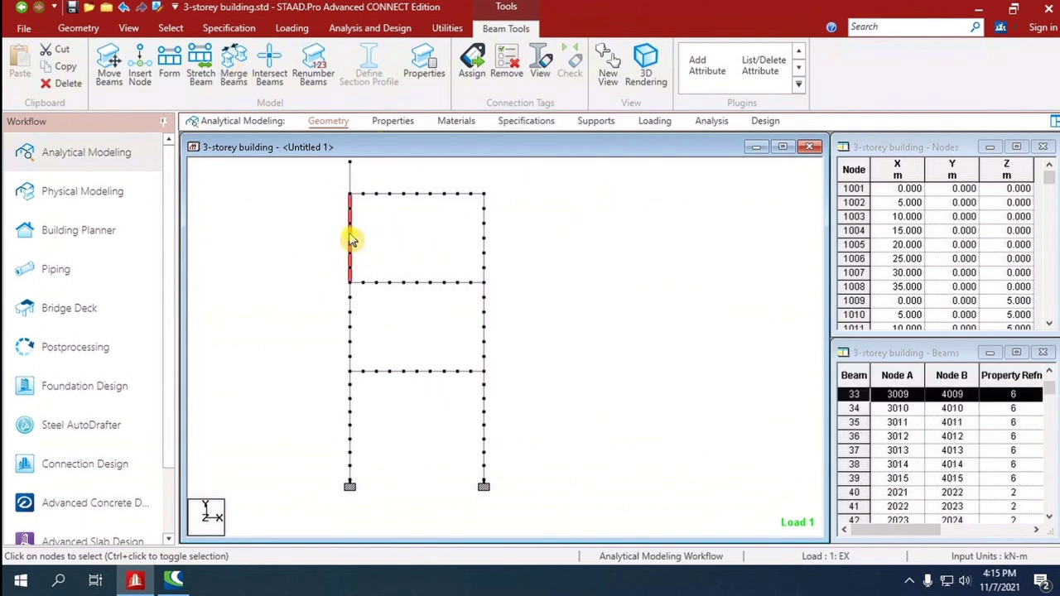
{"action": "key", "text": "Delete"}
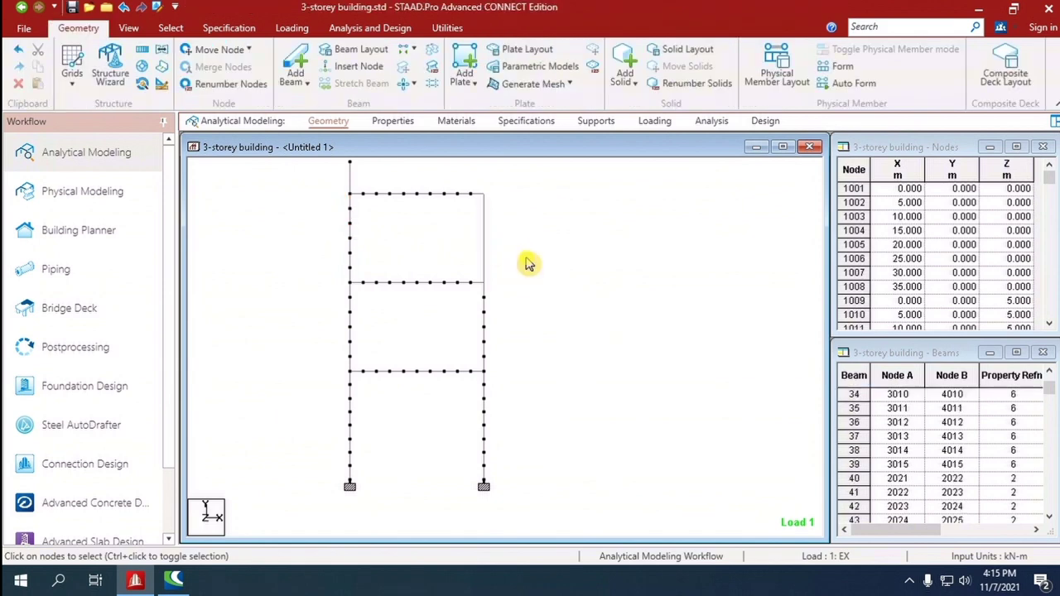
- Merge the split middle-storey columns, then select the ground-storey columns for merging
{"action": "left_click_drag", "start_coordinate": [313, 294], "coordinate": [516, 366]}
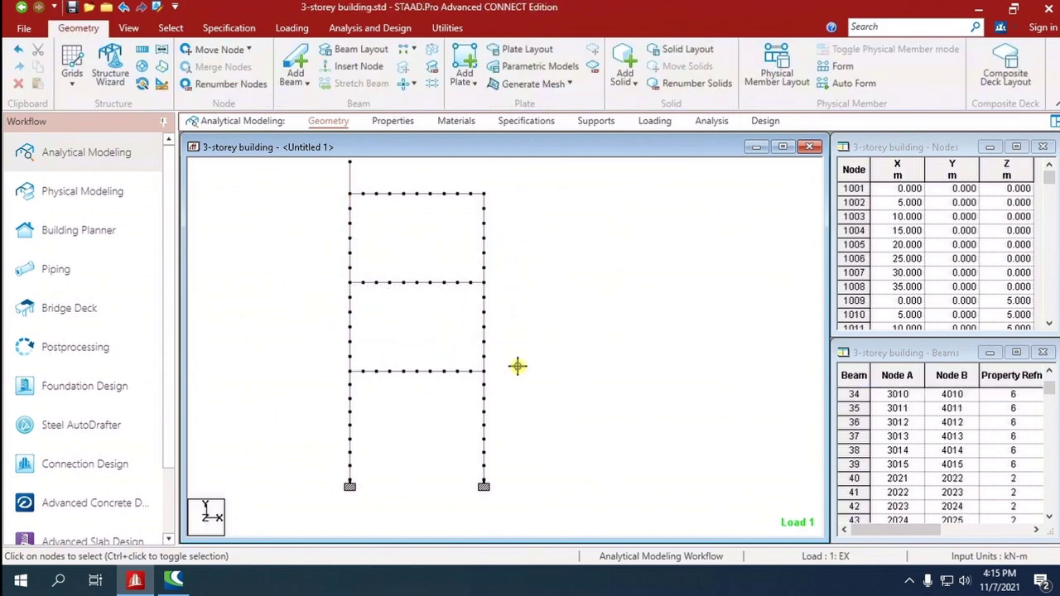
{"action": "left_click", "coordinate": [507, 28]}
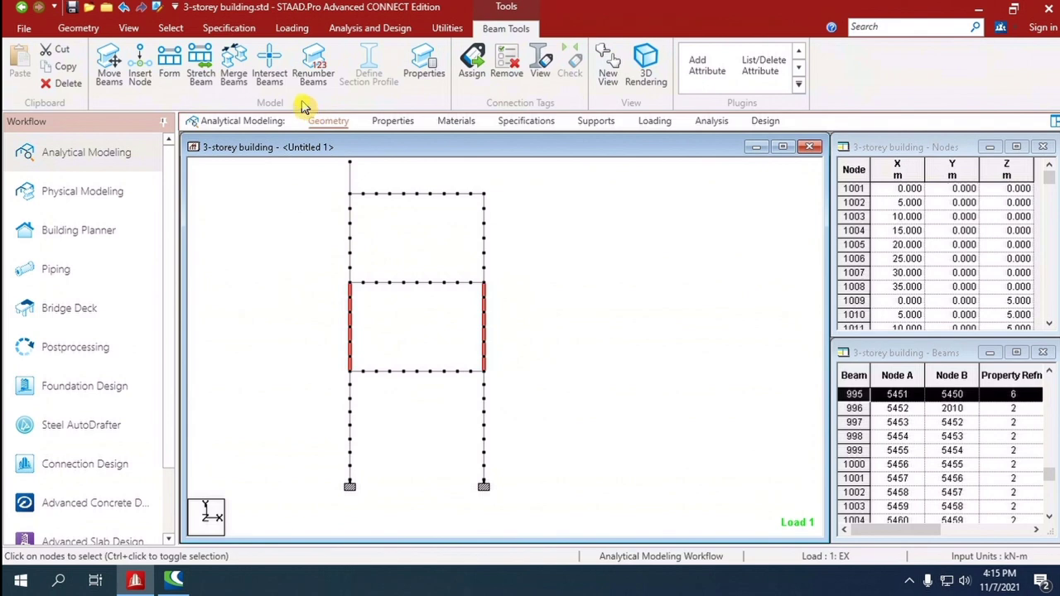
{"action": "left_click", "coordinate": [234, 67]}
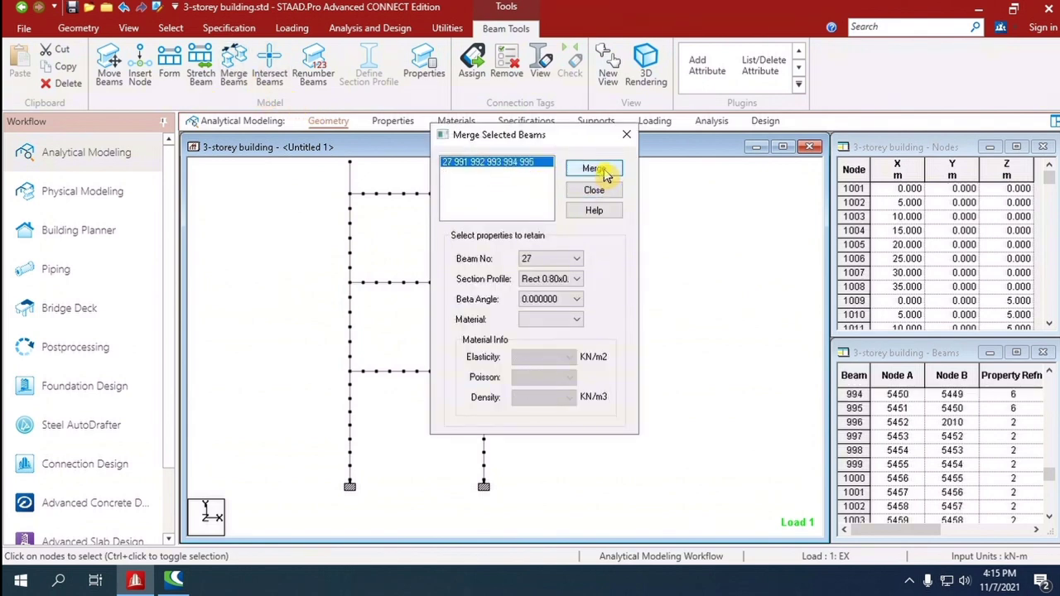
{"action": "left_click", "coordinate": [593, 169]}
{"action": "left_click", "coordinate": [595, 191]}
{"action": "left_click_drag", "start_coordinate": [312, 374], "coordinate": [540, 483]}
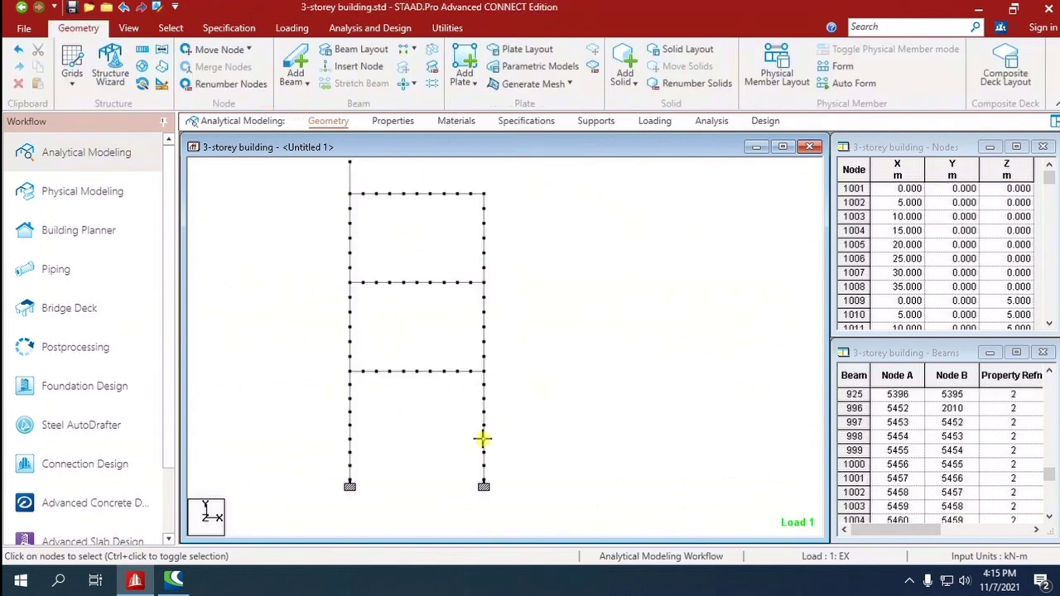
{"action": "left_click", "coordinate": [506, 29]}
{"action": "left_click", "coordinate": [234, 66]}
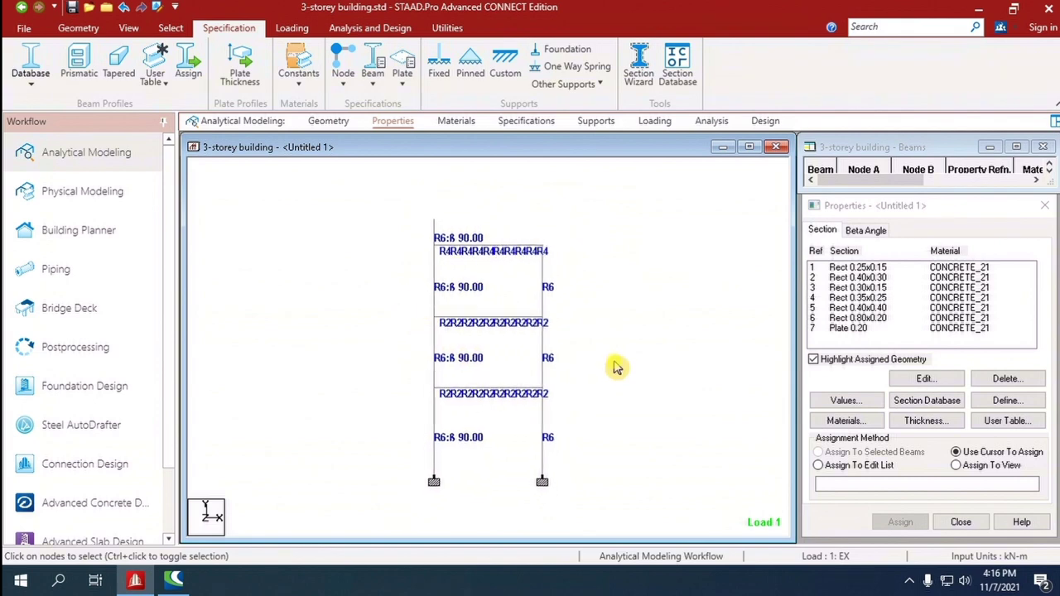
- Pan the elevation to inspect the R6 column, R2 floor beam and R4 roof beam labels
{"action": "middle_click_drag", "start_coordinate": [615, 367], "coordinate": [434, 206]}
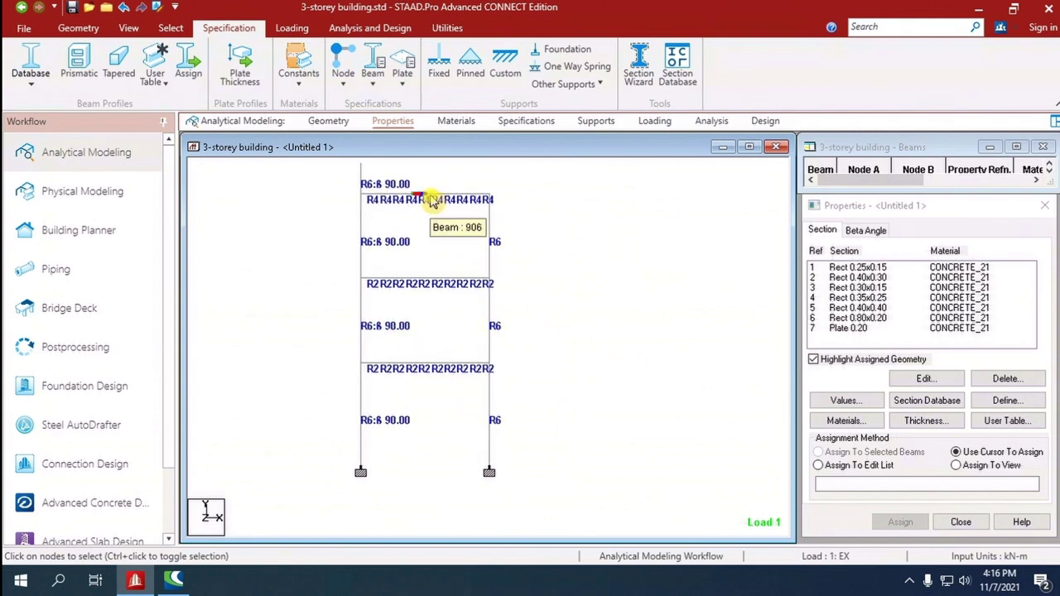
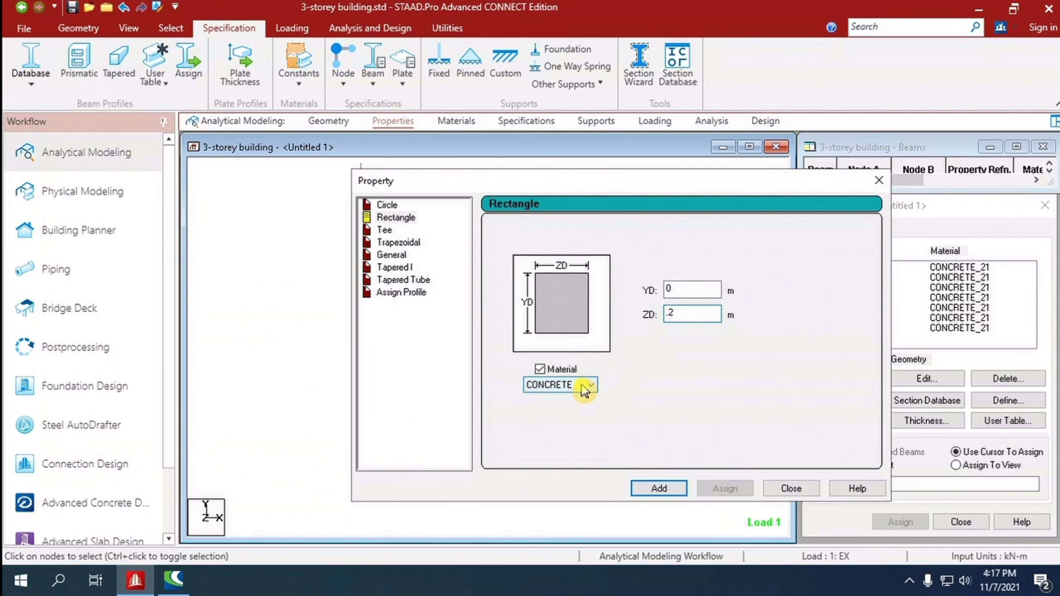
- Define a rectangular section 0.45 deep by 0.20 wide in DUMMY material
{"action": "double_click", "coordinate": [690, 290]}
{"action": "type", "text": "."}
{"action": "type", "text": "45"}
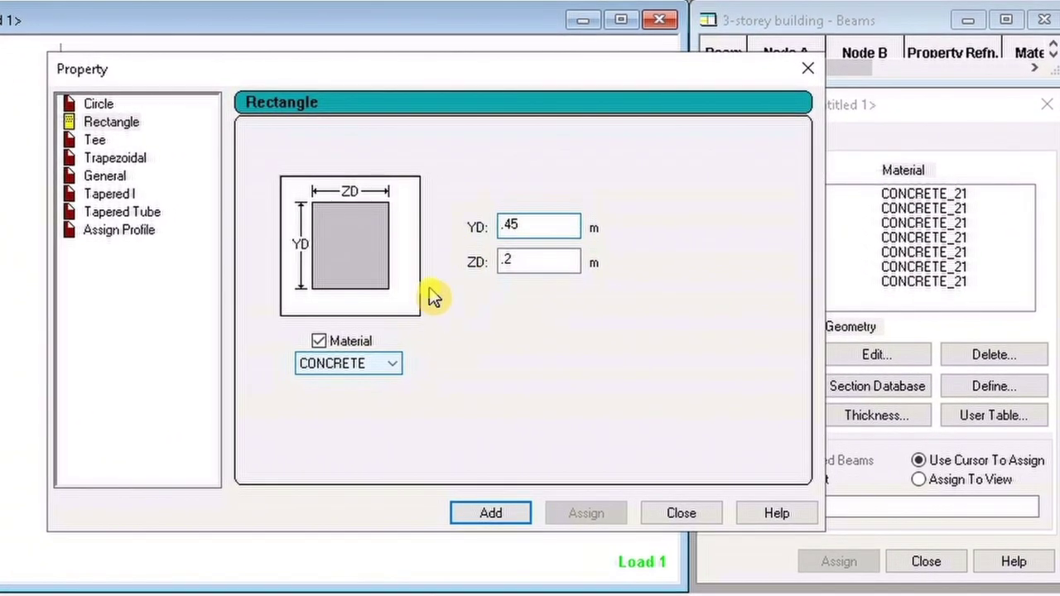
{"action": "left_click", "coordinate": [393, 363]}
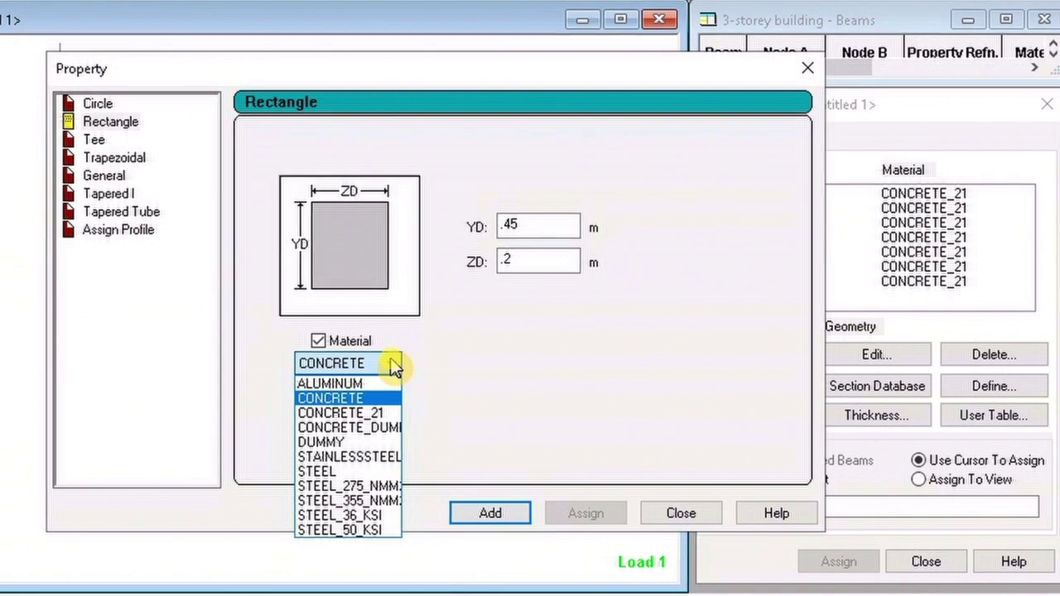
{"action": "left_click", "coordinate": [344, 442]}
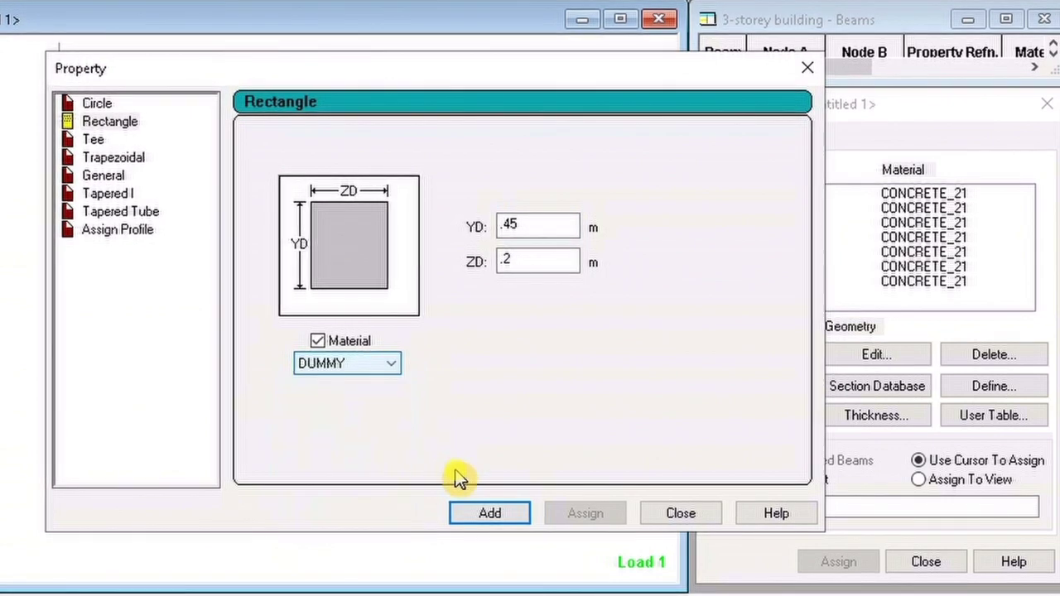
{"action": "left_click", "coordinate": [490, 514]}
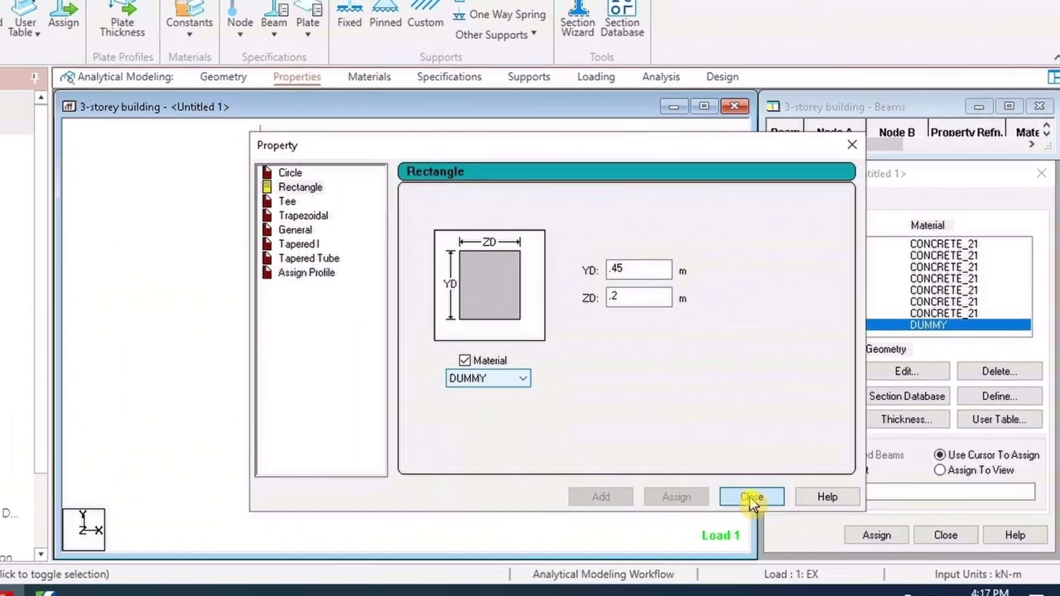
{"action": "left_click", "coordinate": [681, 506]}
- Isolate the whole selected frame in its own new view
{"action": "left_click_drag", "start_coordinate": [332, 185], "coordinate": [508, 485]}
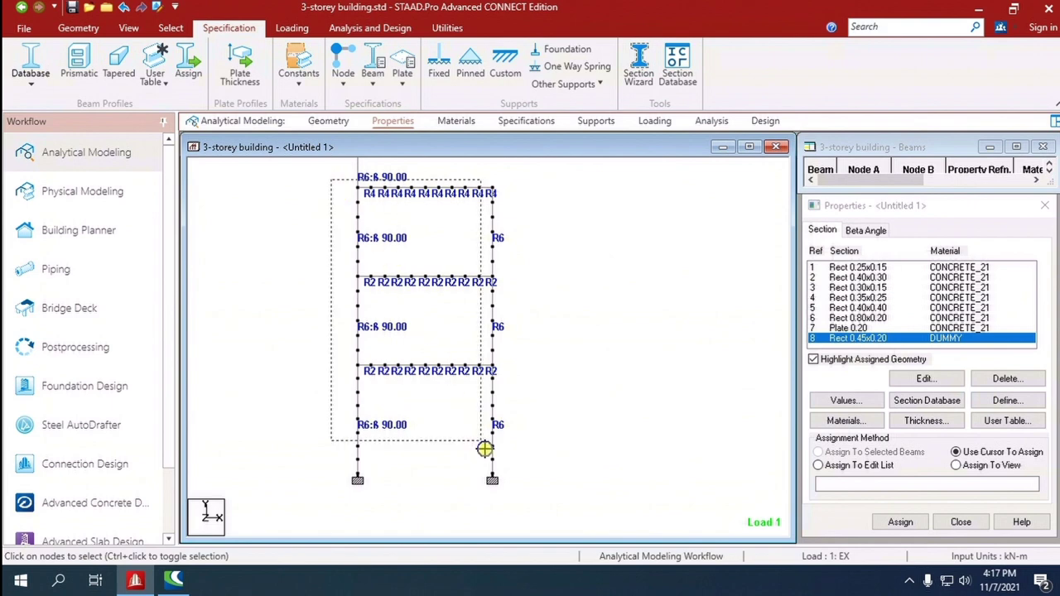
{"action": "right_click", "coordinate": [573, 372]}
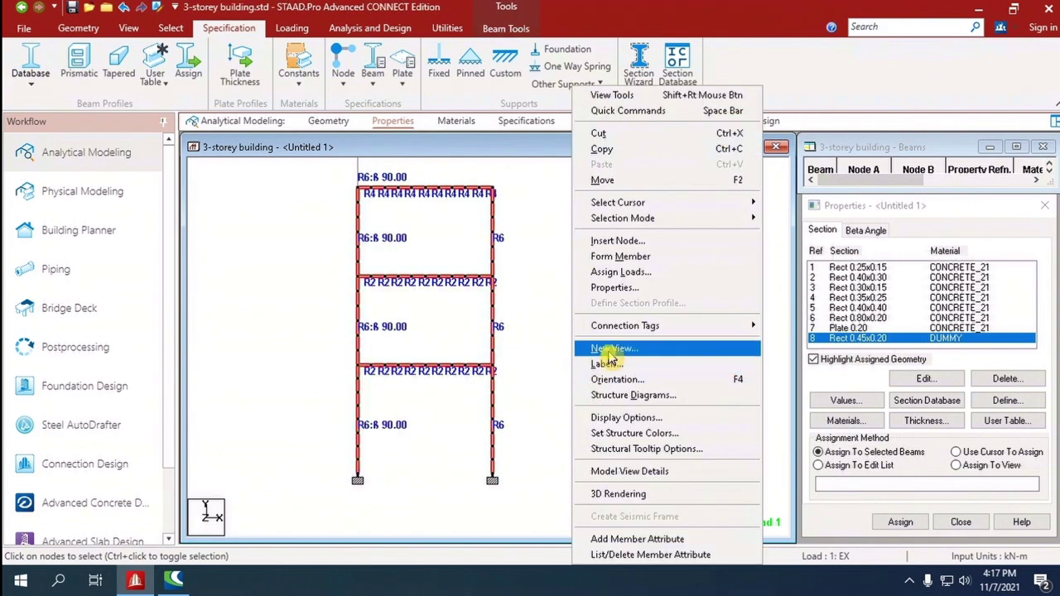
{"action": "left_click", "coordinate": [588, 348]}
{"action": "left_click", "coordinate": [615, 356]}
{"action": "left_click", "coordinate": [714, 328]}
{"action": "scroll", "coordinate": [459, 419], "scroll_direction": "down", "scroll_amount": 1}
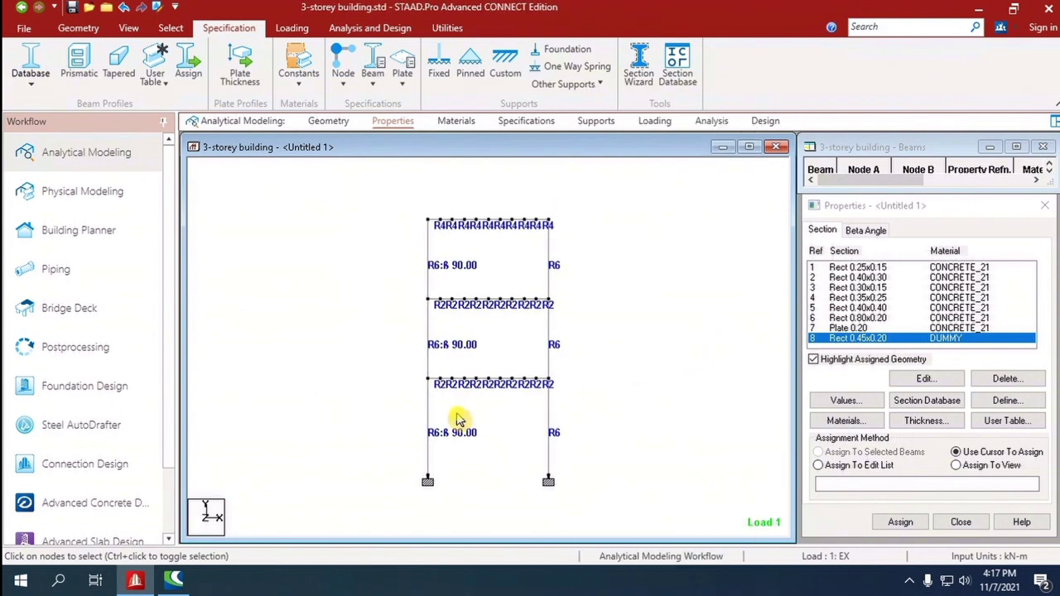
- Assign section 8 (Rect 0.45x0.20) to all beams parallel to X
{"action": "left_click", "coordinate": [171, 29]}
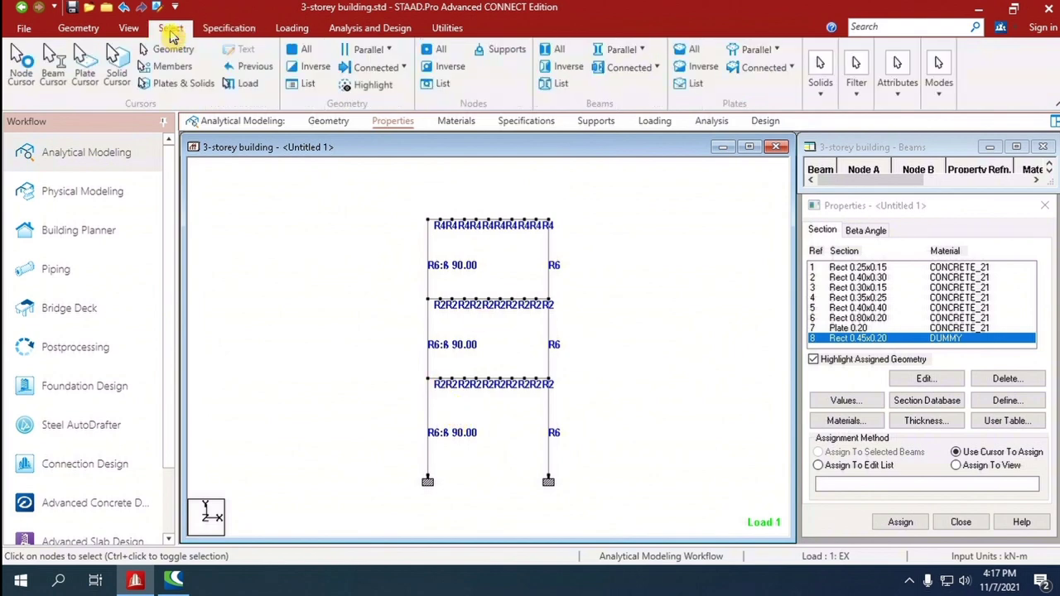
{"action": "left_click", "coordinate": [649, 54]}
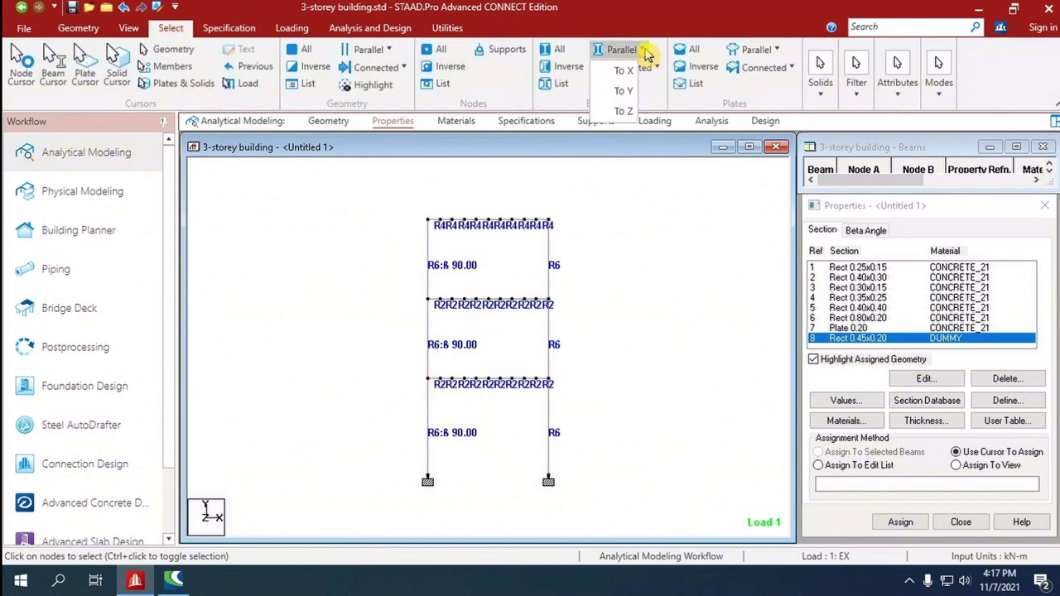
{"action": "left_click", "coordinate": [627, 71]}
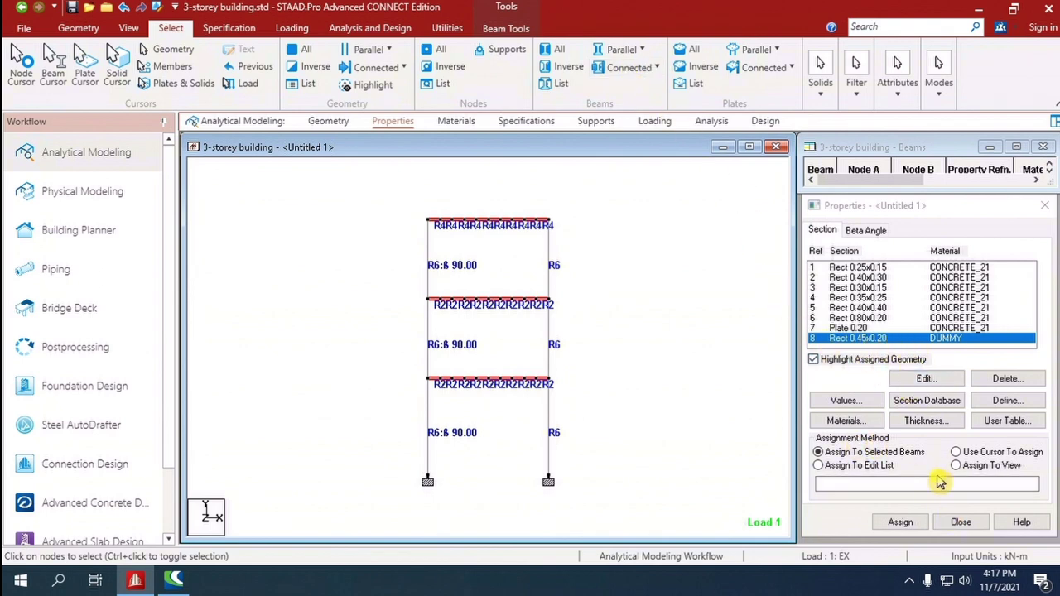
{"action": "left_click", "coordinate": [899, 523]}
{"action": "left_click", "coordinate": [953, 389]}
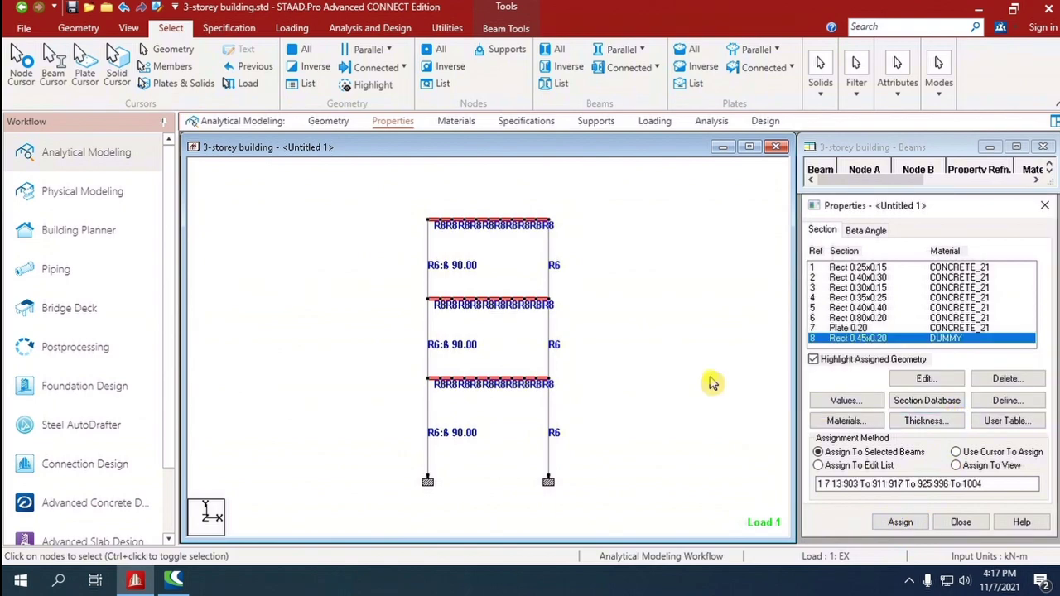
- Reopen the frame in a fresh new view and move to the Geometry page
{"action": "right_click", "coordinate": [352, 422]}
{"action": "left_click", "coordinate": [377, 419]}
{"action": "left_click", "coordinate": [721, 329]}
{"action": "right_click", "coordinate": [547, 302]}
{"action": "left_click", "coordinate": [579, 348]}
{"action": "left_click", "coordinate": [717, 329]}
{"action": "left_click", "coordinate": [328, 121]}
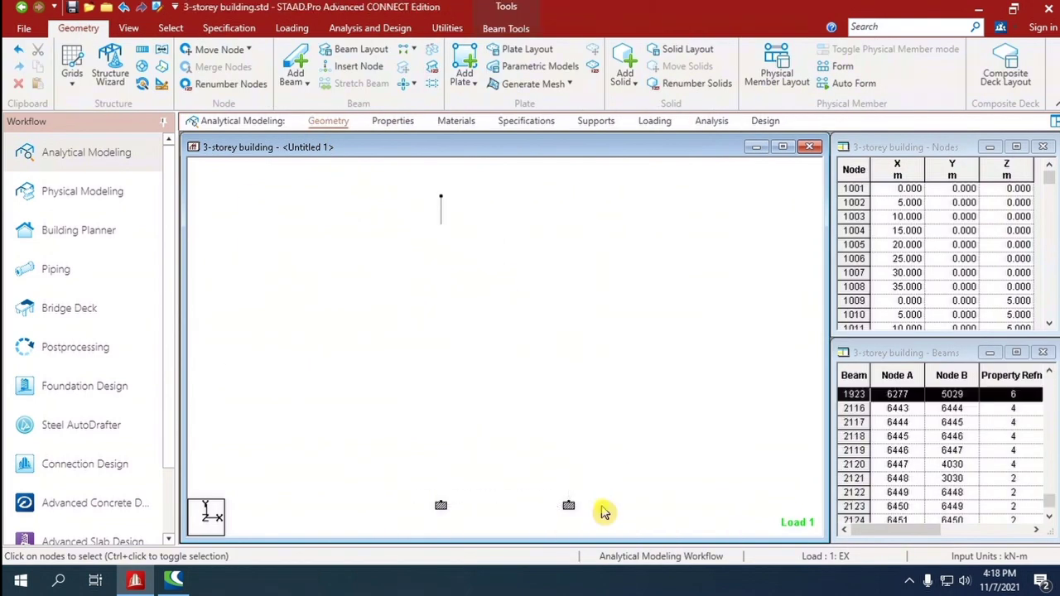
- Merge the top-storey column segments into single members
{"action": "left_click", "coordinate": [718, 329]}
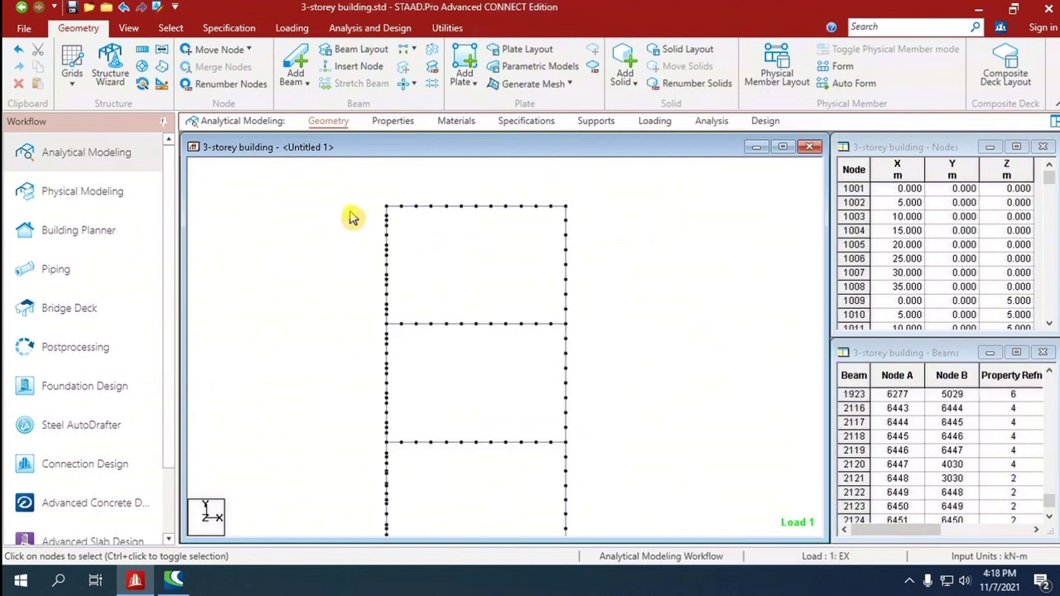
{"action": "left_click", "coordinate": [572, 300]}
{"action": "left_click", "coordinate": [506, 28]}
{"action": "left_click", "coordinate": [233, 67]}
{"action": "left_click", "coordinate": [598, 169]}
{"action": "left_click", "coordinate": [365, 266]}
- Merge the middle-storey and bottom-storey column segments into single members
{"action": "left_click_drag", "start_coordinate": [330, 328], "coordinate": [589, 437]}
{"action": "left_click", "coordinate": [503, 28]}
{"action": "left_click", "coordinate": [234, 66]}
{"action": "left_click", "coordinate": [599, 166]}
{"action": "scroll", "coordinate": [497, 290], "scroll_direction": "down", "scroll_amount": 3}
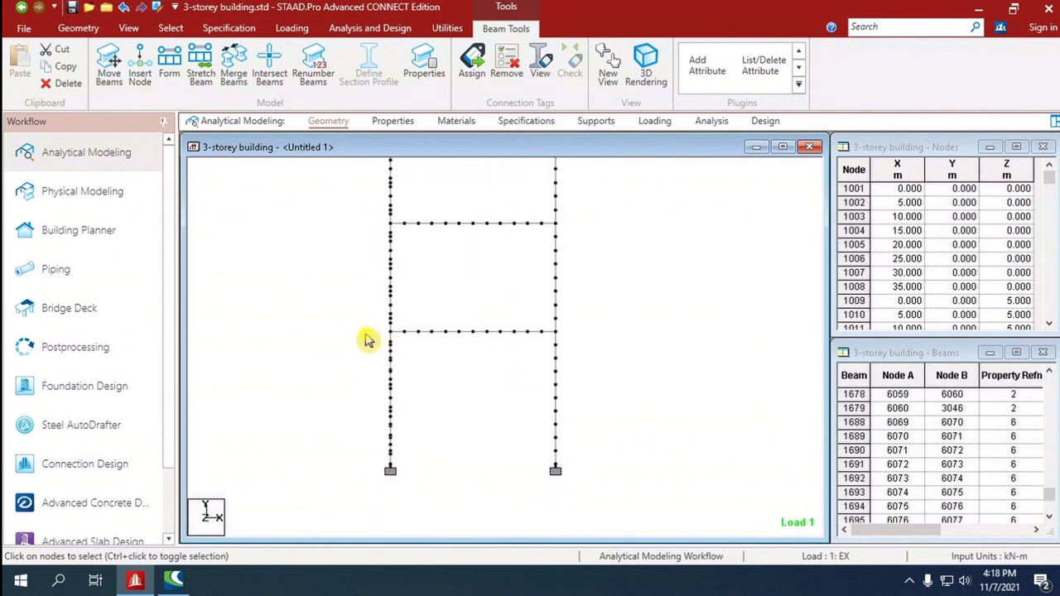
{"action": "left_click_drag", "start_coordinate": [367, 335], "coordinate": [597, 461]}
{"action": "left_click", "coordinate": [506, 28]}
{"action": "left_click", "coordinate": [234, 66]}
{"action": "left_click", "coordinate": [597, 170]}
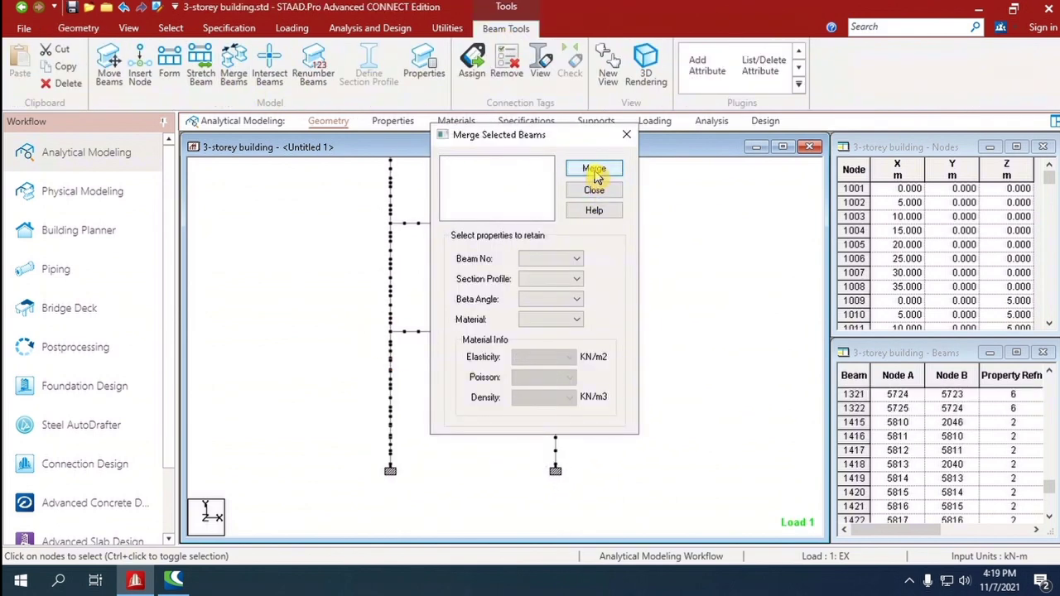
{"action": "scroll", "coordinate": [452, 409], "scroll_direction": "down", "scroll_amount": 2}
- Assign section 8 (Rect 0.45x0.20 DUMMY) to the X-parallel beams and show the whole structure
{"action": "left_click", "coordinate": [393, 121]}
{"action": "left_click", "coordinate": [870, 338]}
{"action": "left_click", "coordinate": [630, 49]}
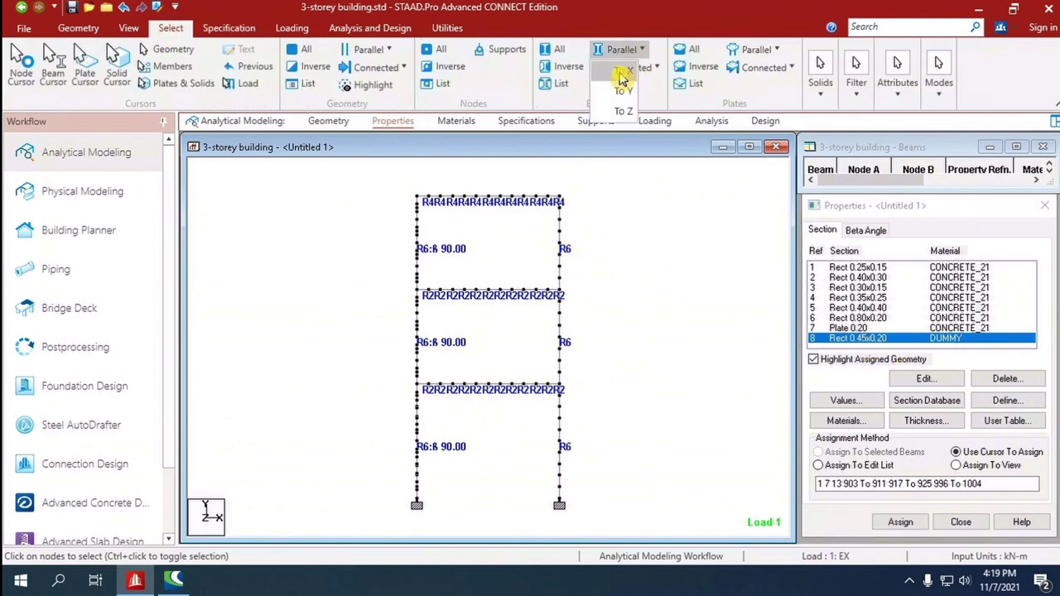
{"action": "left_click", "coordinate": [617, 71]}
{"action": "left_click", "coordinate": [901, 522]}
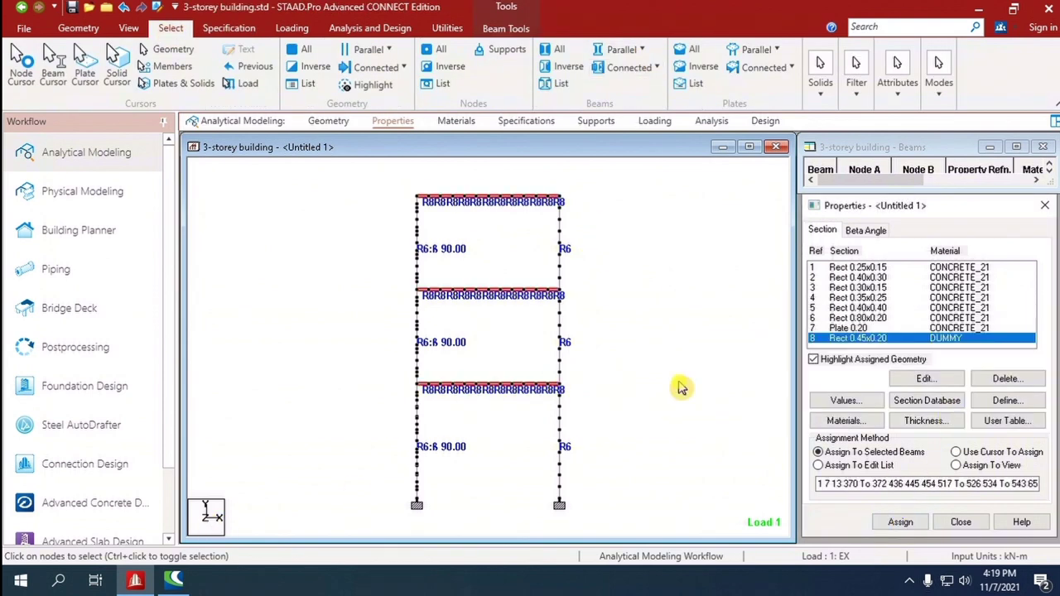
{"action": "left_click", "coordinate": [320, 50]}
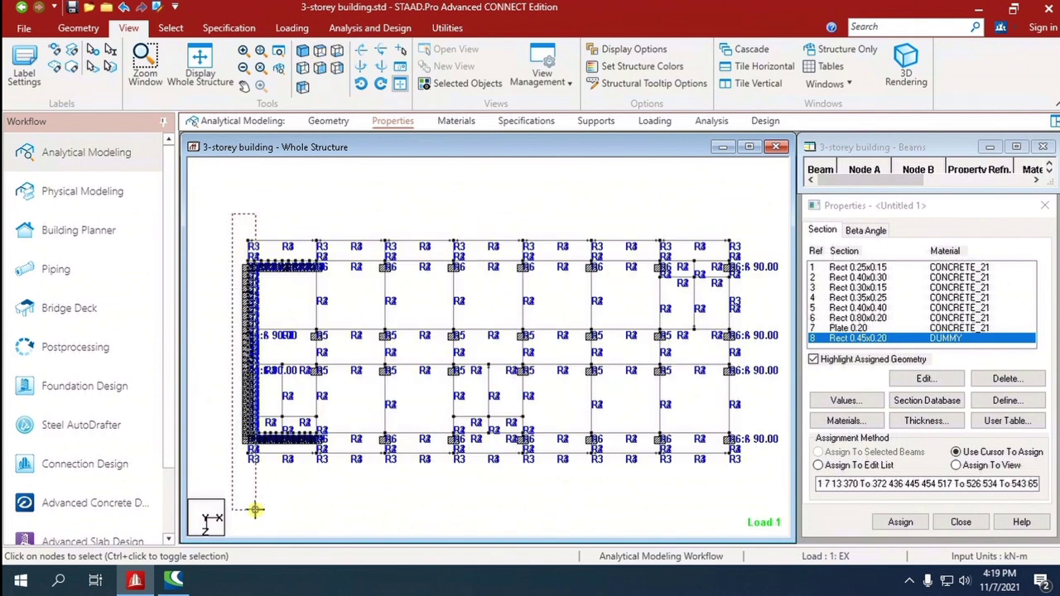
- Isolate one frame line in a new view and display it in elevation
{"action": "right_click", "coordinate": [360, 217]}
{"action": "left_click", "coordinate": [414, 295]}
{"action": "left_click", "coordinate": [328, 120]}
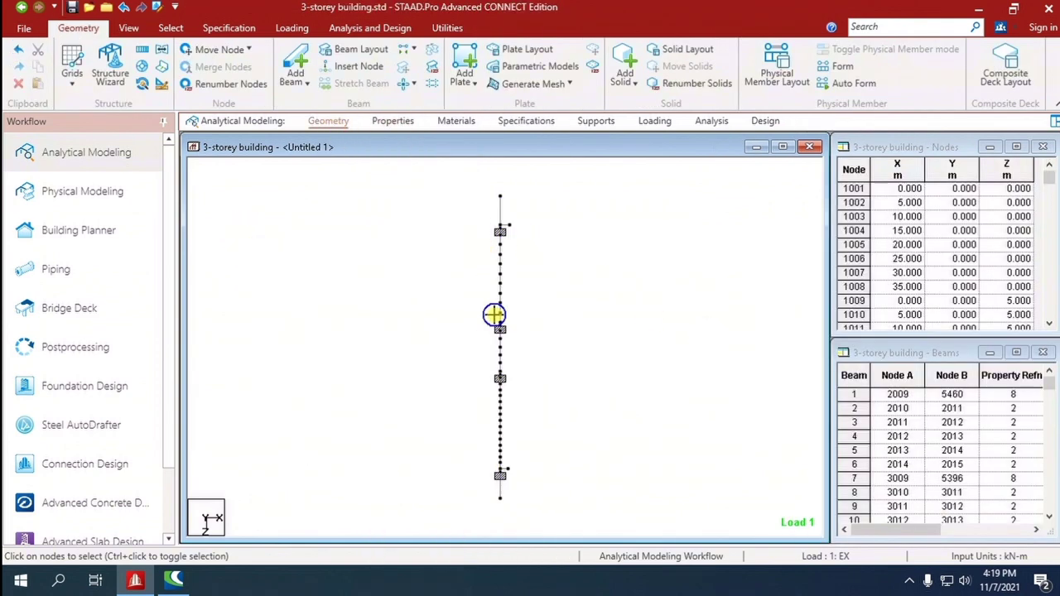
{"action": "left_click_drag", "start_coordinate": [494, 315], "coordinate": [504, 486]}
{"action": "right_click", "coordinate": [560, 431]}
{"action": "left_click", "coordinate": [613, 326]}
{"action": "left_click", "coordinate": [717, 327]}
{"action": "left_click", "coordinate": [300, 76]}
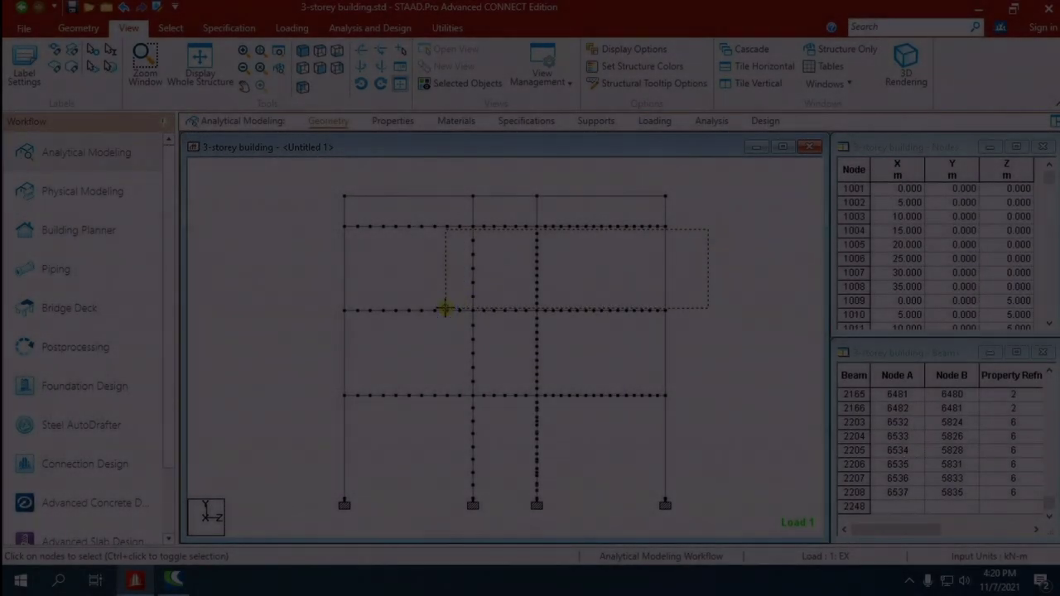
- Merge the upper interior column segments into single members
{"action": "left_click_drag", "start_coordinate": [446, 309], "coordinate": [448, 311]}
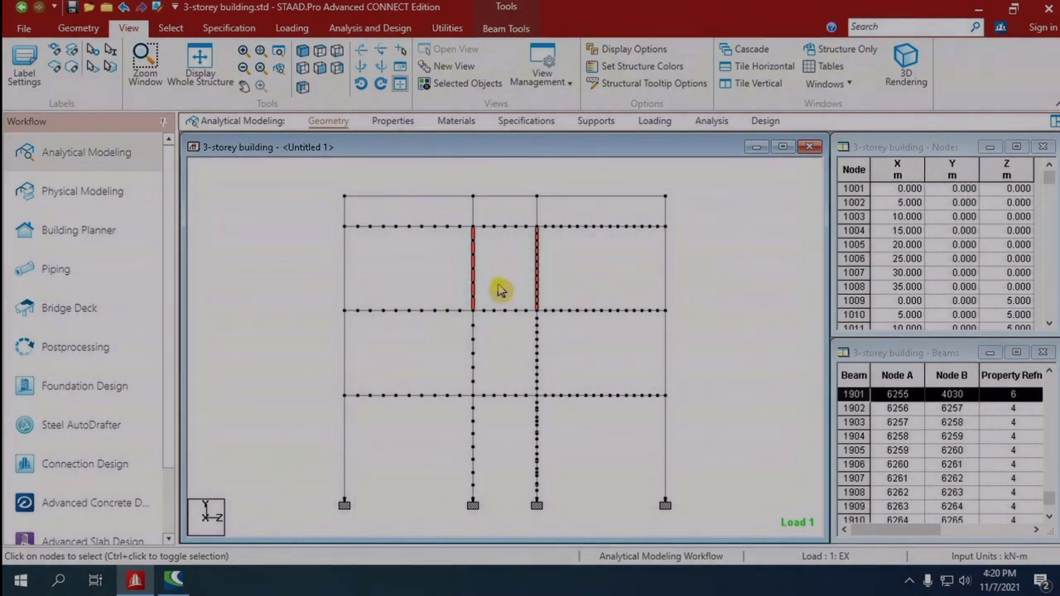
{"action": "left_click", "coordinate": [505, 28]}
{"action": "left_click", "coordinate": [232, 74]}
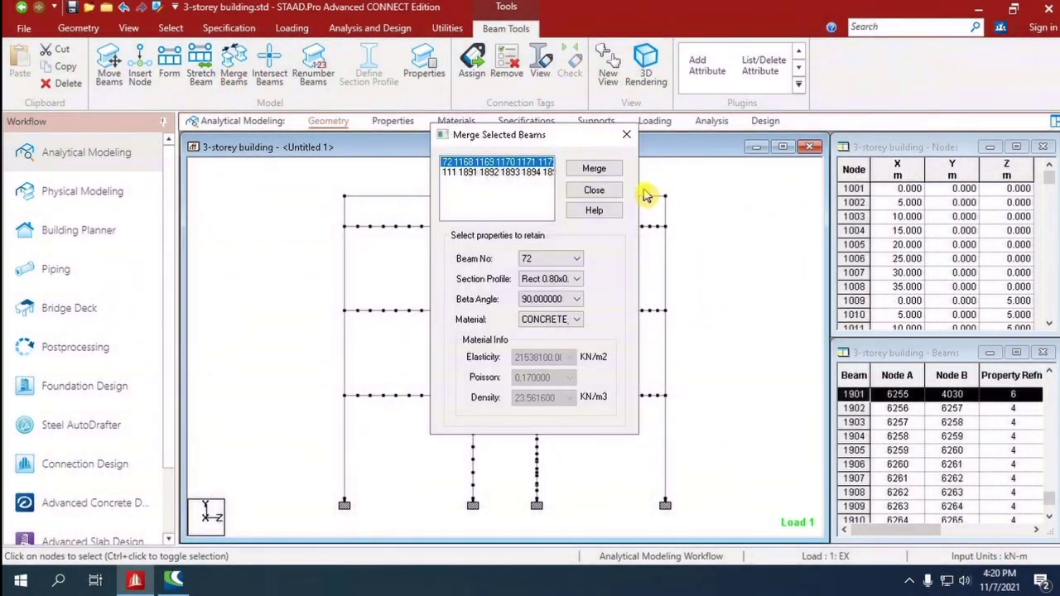
{"action": "left_click", "coordinate": [595, 169]}
{"action": "left_click", "coordinate": [595, 169]}
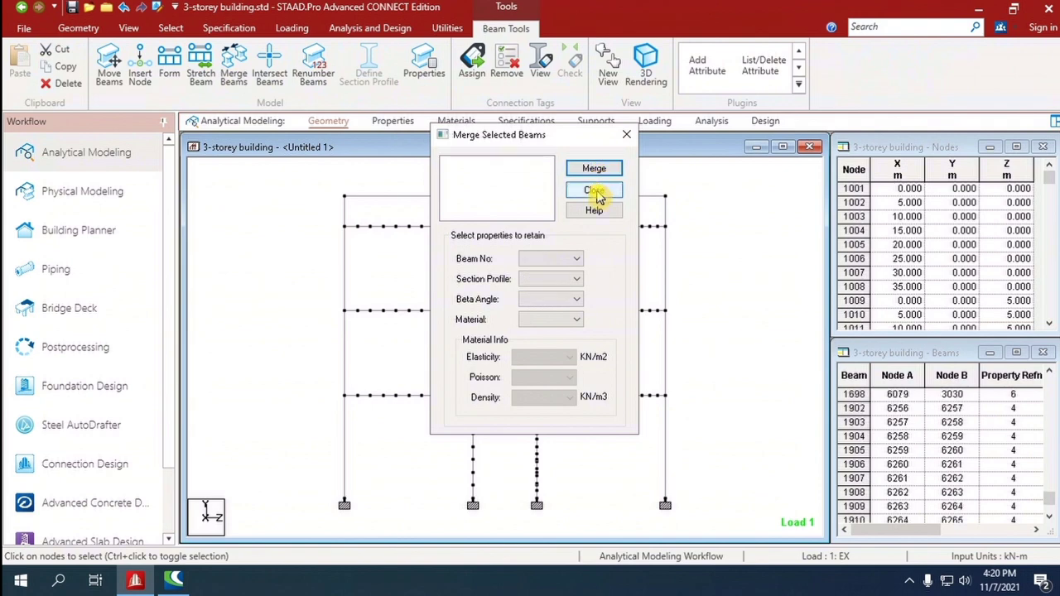
{"action": "left_click", "coordinate": [594, 190]}
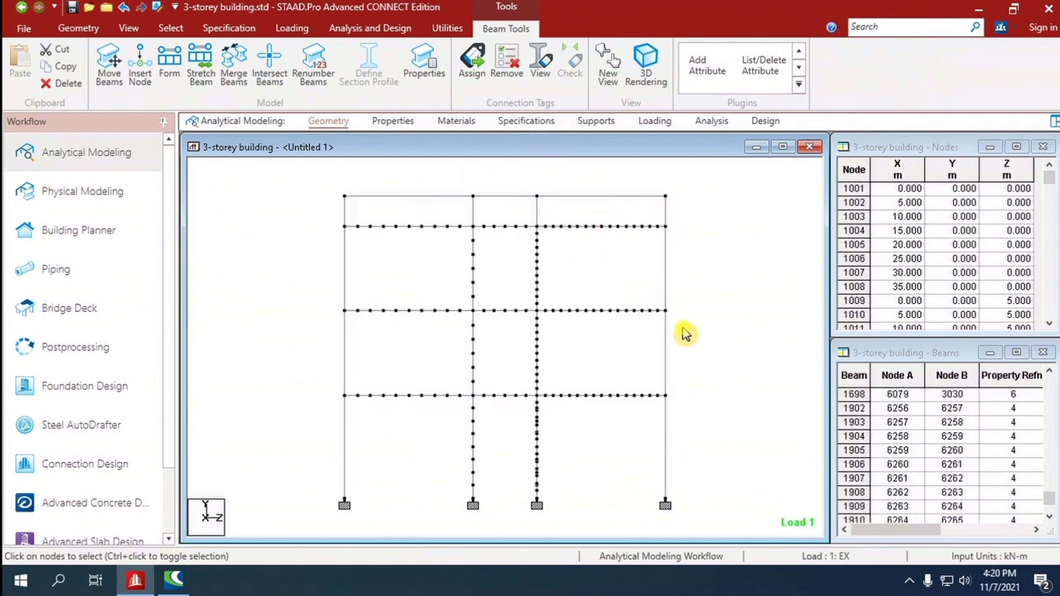
- Merge the middle- and lower-storey interior column segments
{"action": "left_click", "coordinate": [442, 395]}
{"action": "scroll", "coordinate": [550, 324], "scroll_direction": "up", "scroll_amount": 1}
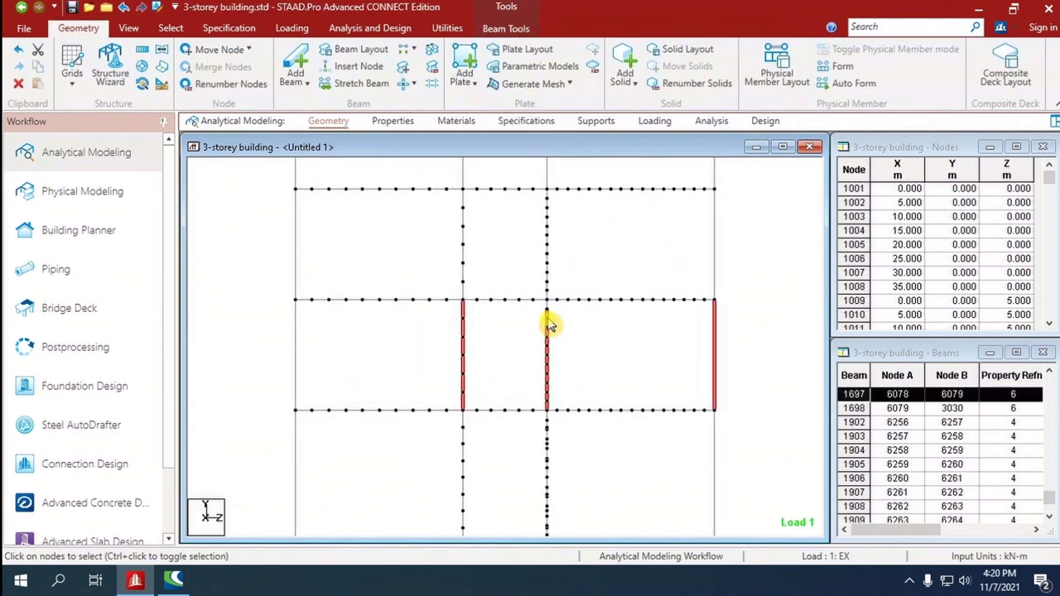
{"action": "scroll", "coordinate": [557, 319], "scroll_direction": "up", "scroll_amount": 1}
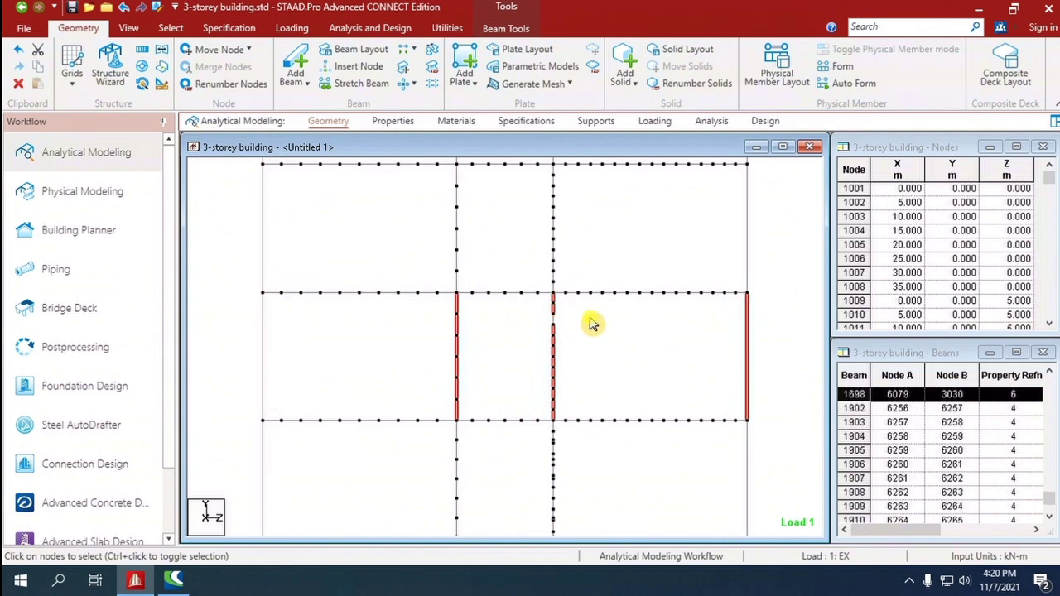
{"action": "left_click", "coordinate": [590, 323]}
{"action": "left_click_drag", "start_coordinate": [774, 296], "coordinate": [439, 417]}
{"action": "left_click", "coordinate": [502, 28]}
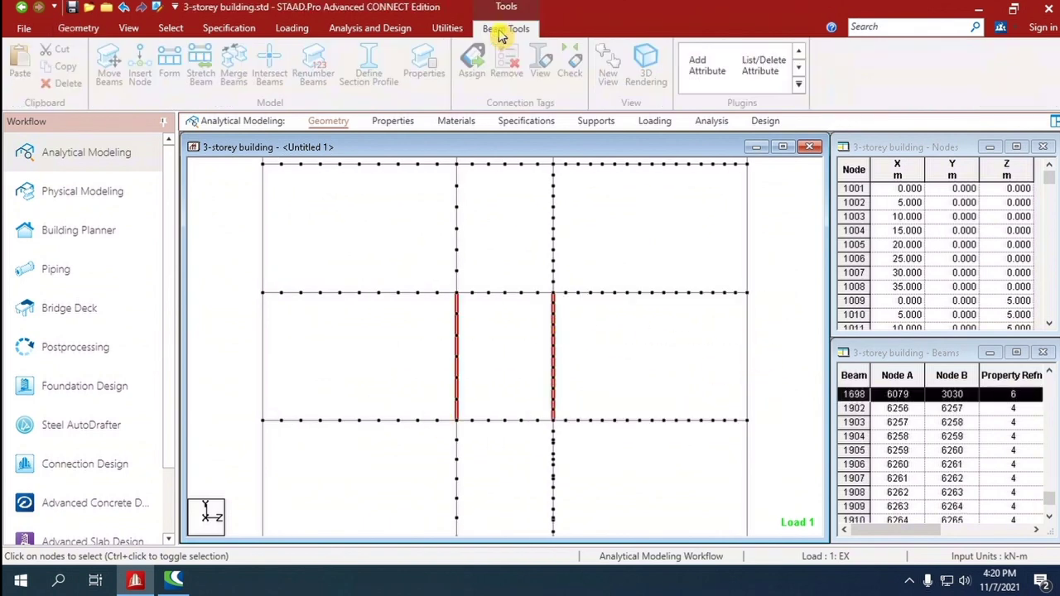
{"action": "left_click", "coordinate": [234, 70]}
{"action": "left_click", "coordinate": [594, 168]}
{"action": "left_click", "coordinate": [597, 190]}
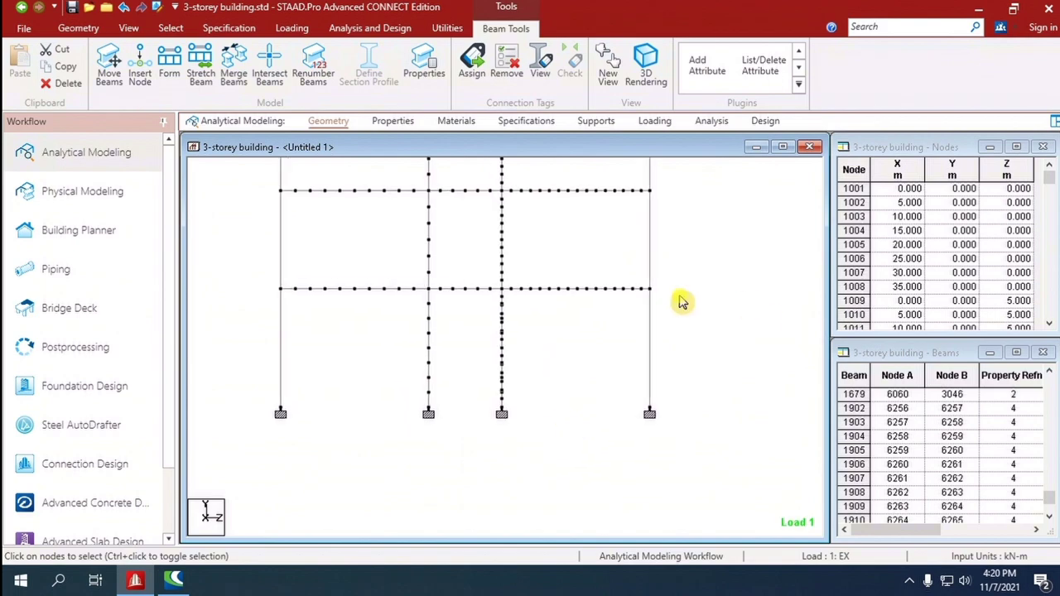
- Merge the ground-storey interior column segments
{"action": "left_click", "coordinate": [506, 28]}
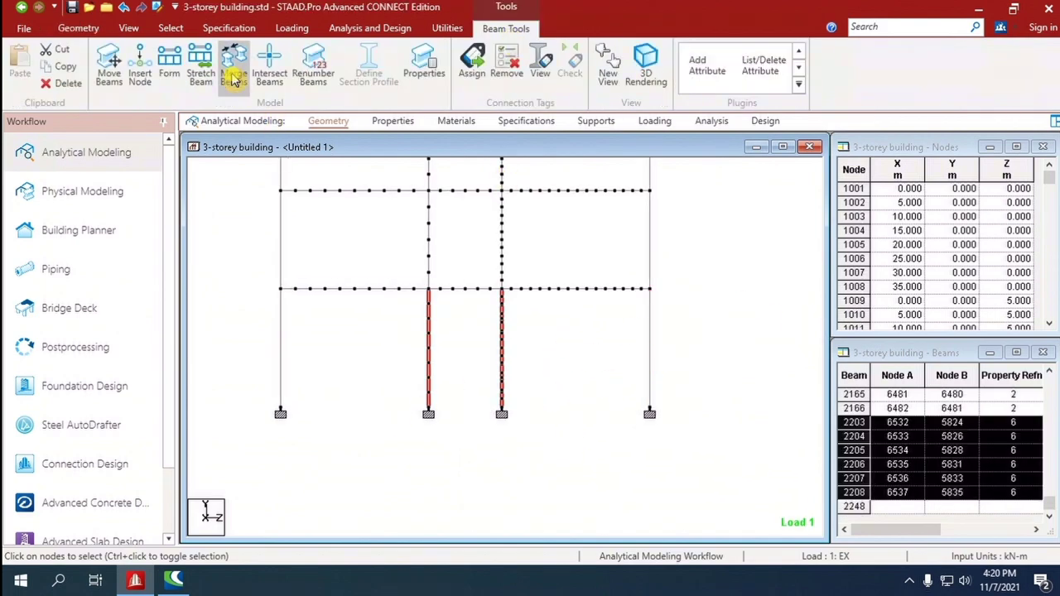
{"action": "left_click", "coordinate": [233, 70]}
{"action": "left_click", "coordinate": [596, 169]}
{"action": "left_click", "coordinate": [399, 122]}
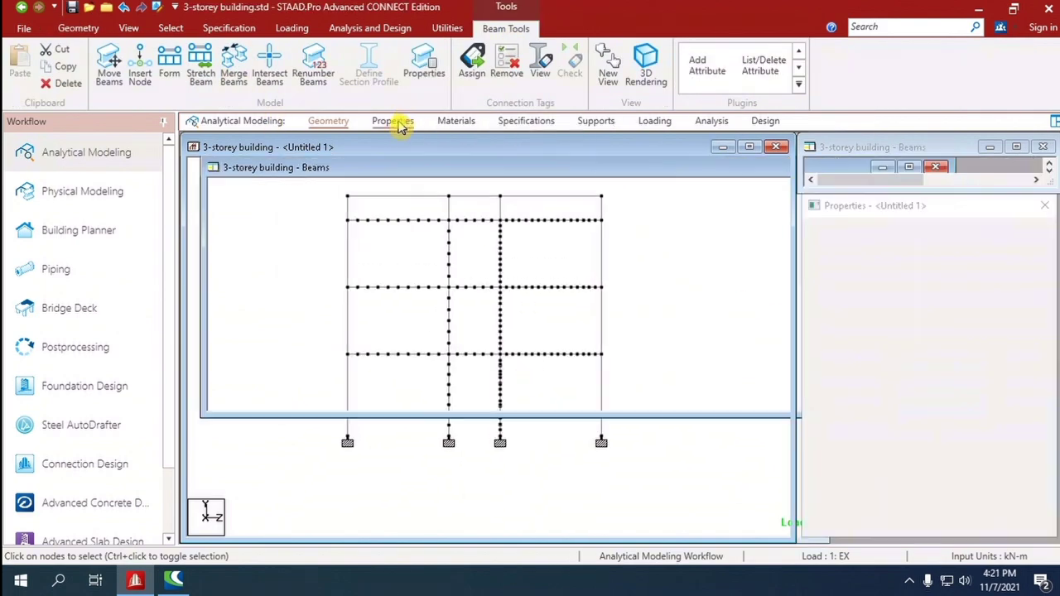
- Give the chosen floor's horizontal beams section R8, excluding the top-floor beams
{"action": "left_click", "coordinate": [876, 340]}
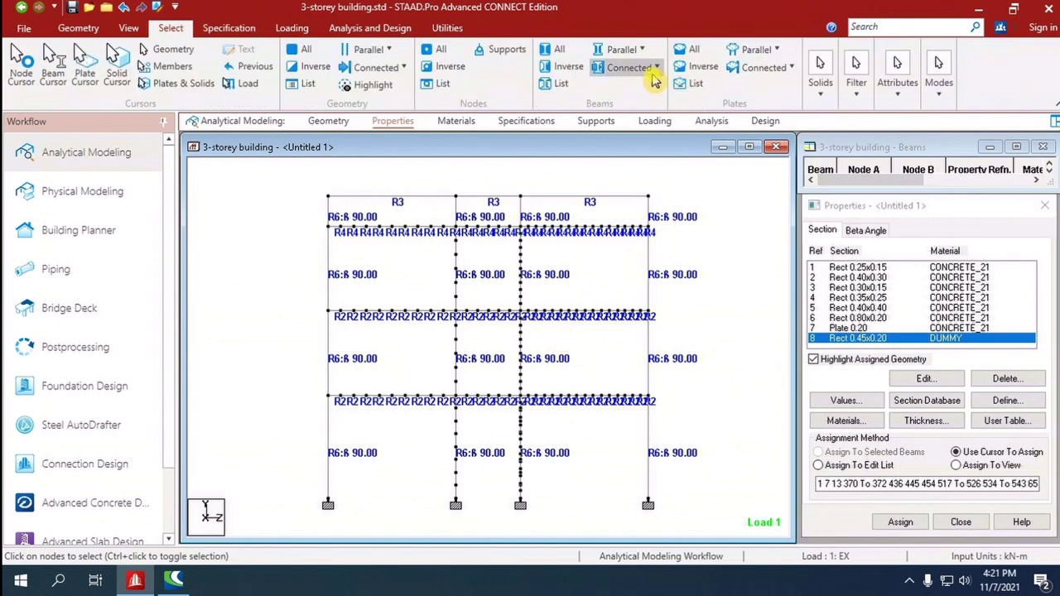
{"action": "left_click", "coordinate": [621, 49]}
{"action": "left_click", "coordinate": [629, 118]}
{"action": "left_click", "coordinate": [418, 198], "text": "ctrl"}
{"action": "left_click", "coordinate": [489, 199], "text": "ctrl"}
{"action": "left_click", "coordinate": [563, 199], "text": "ctrl"}
{"action": "left_click", "coordinate": [901, 521]}
- Review the Plate 0.20 walls on the whole structure in 3D, then go to Loading
{"action": "left_click", "coordinate": [128, 28]}
{"action": "left_click", "coordinate": [202, 71]}
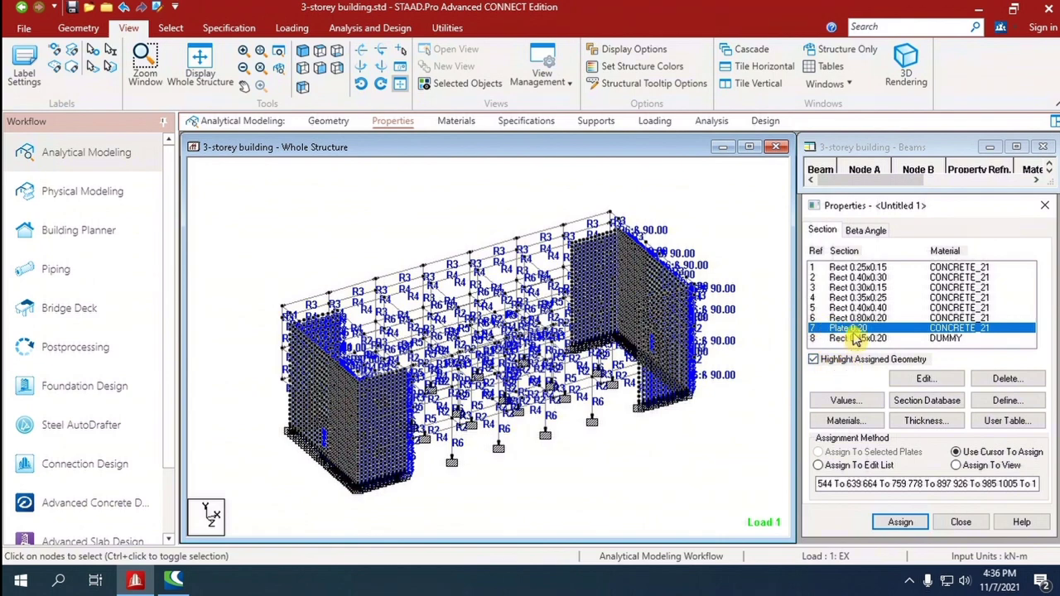
{"action": "left_click", "coordinate": [853, 329]}
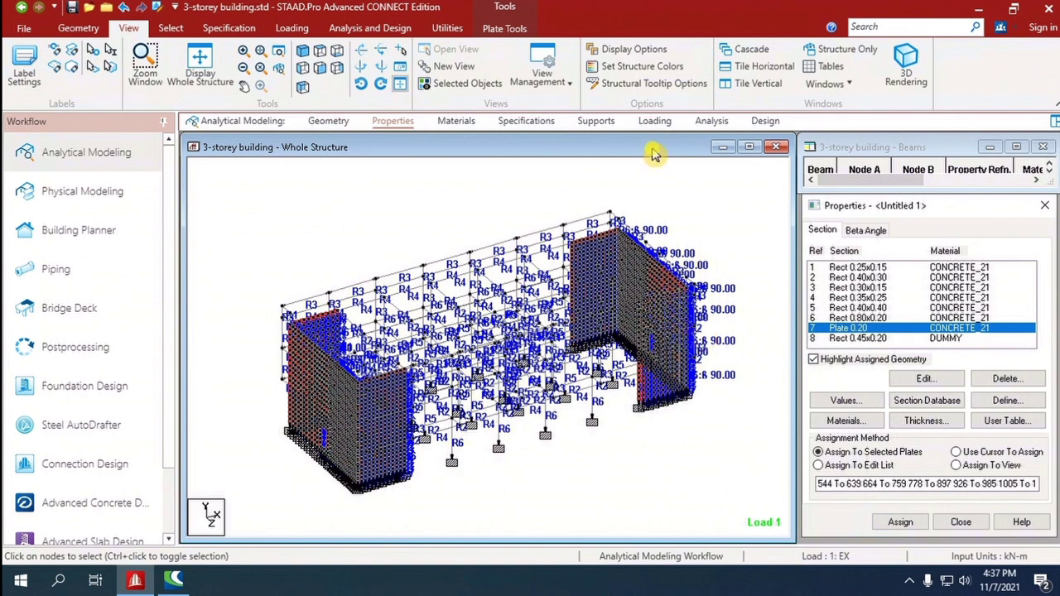
{"action": "left_click", "coordinate": [659, 124]}
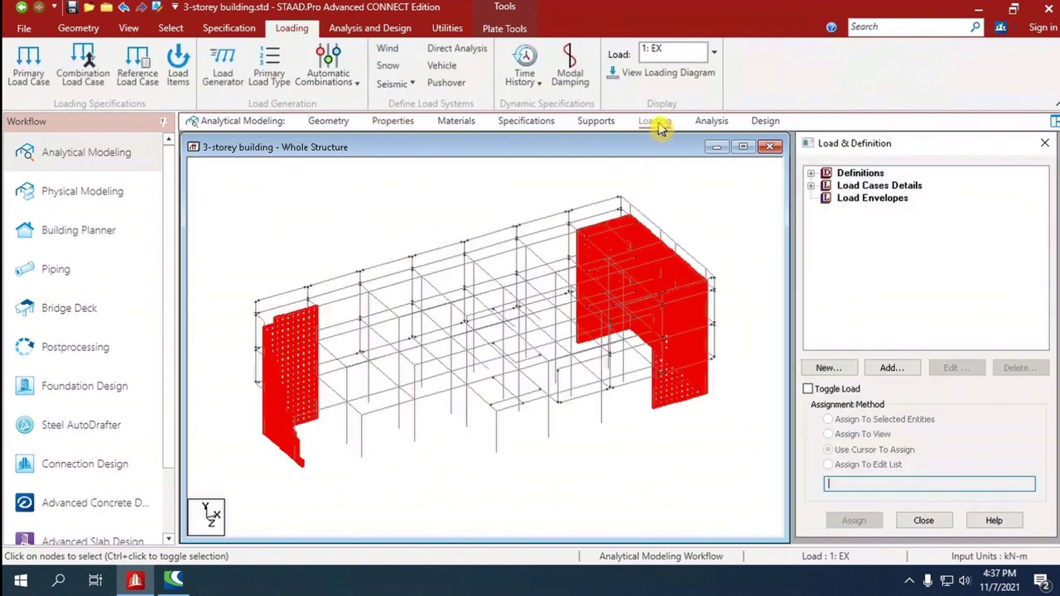
- Assign reference load R1's SELFWEIGHT Y 1 to everything in view, then return to Geometry
{"action": "left_click", "coordinate": [812, 176]}
{"action": "left_click", "coordinate": [812, 174]}
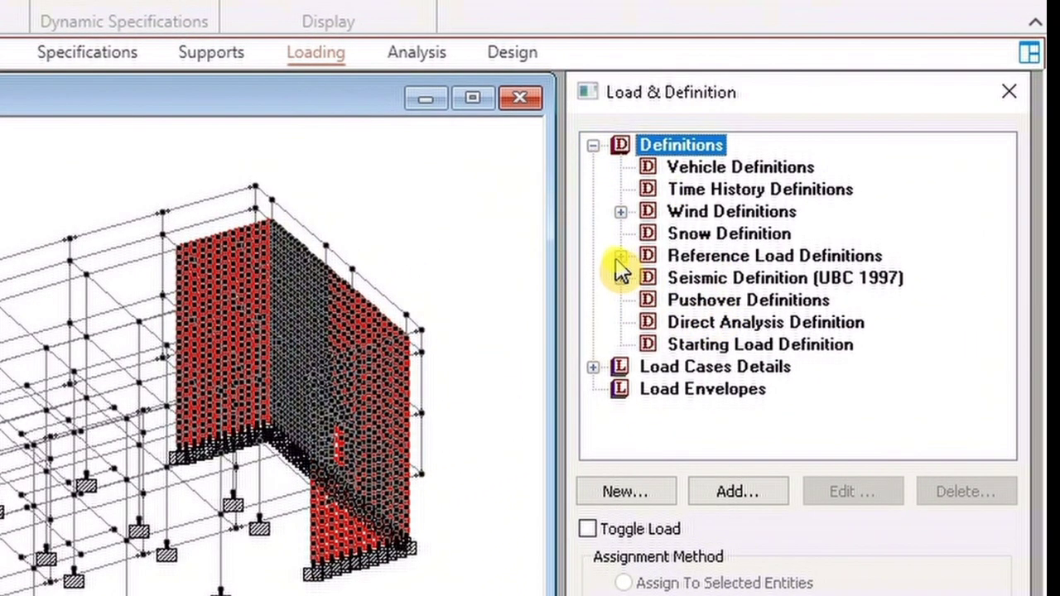
{"action": "left_click", "coordinate": [620, 256]}
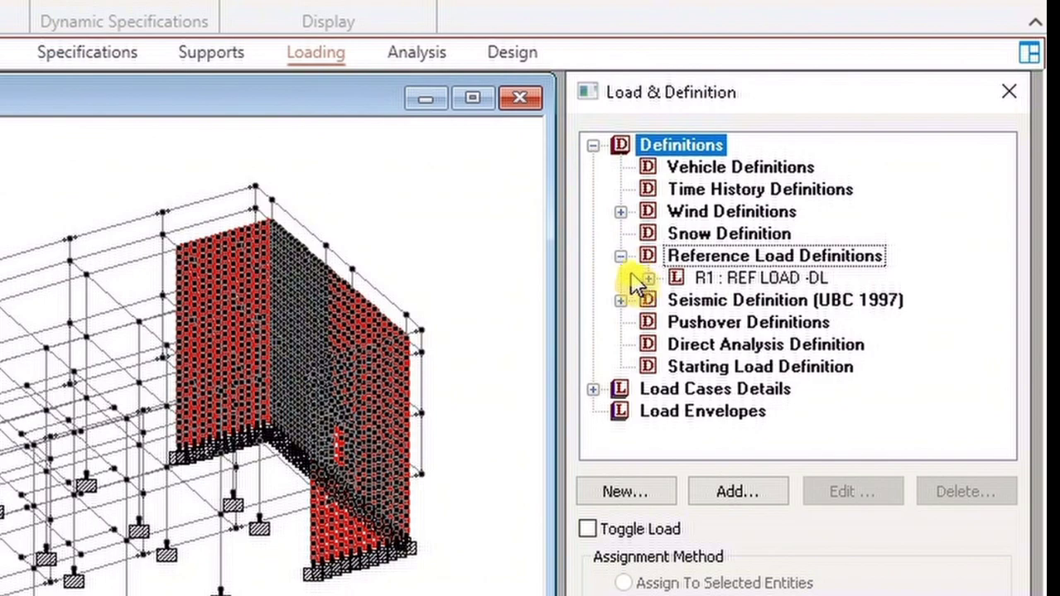
{"action": "left_click", "coordinate": [650, 280]}
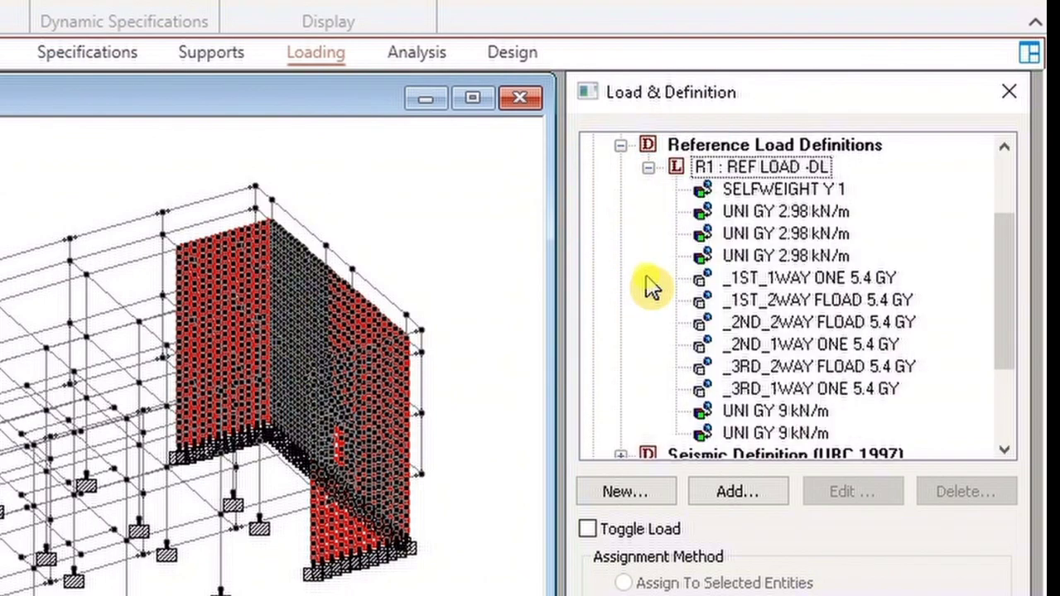
{"action": "left_click", "coordinate": [769, 194]}
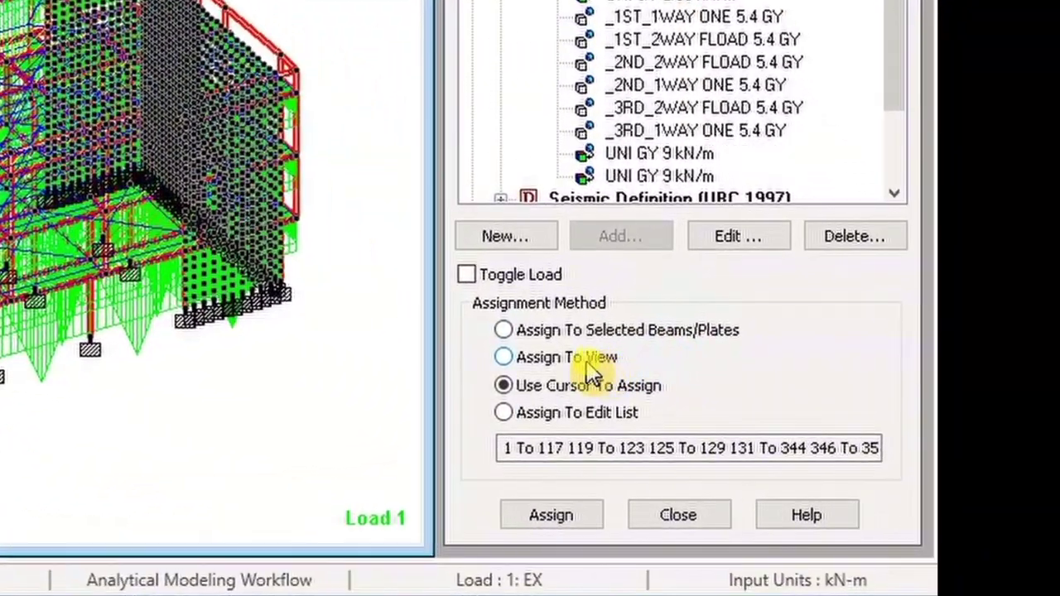
{"action": "left_click", "coordinate": [848, 458]}
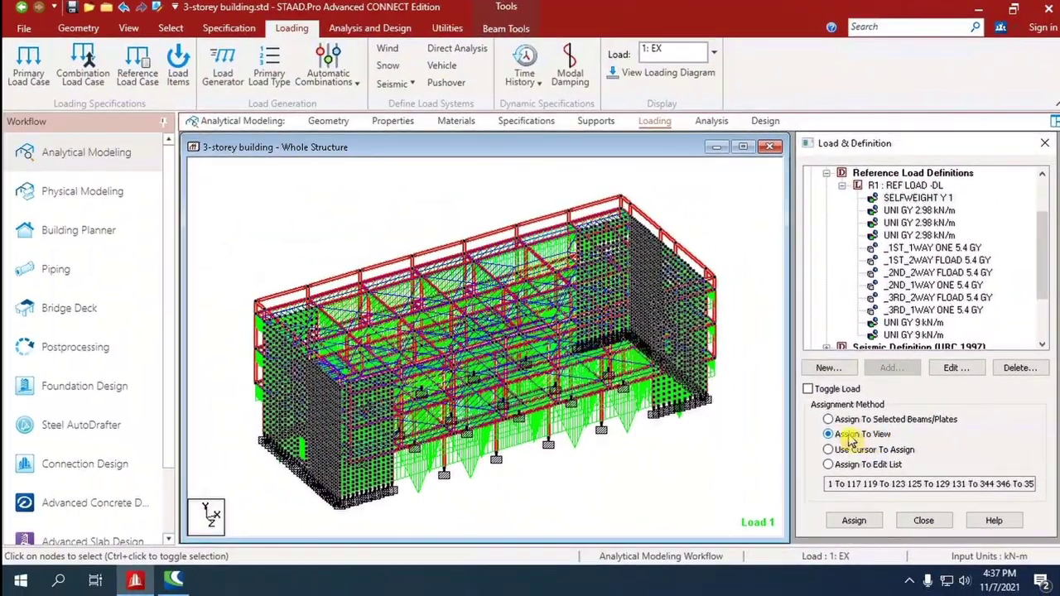
{"action": "left_click", "coordinate": [857, 522]}
{"action": "left_click", "coordinate": [953, 378]}
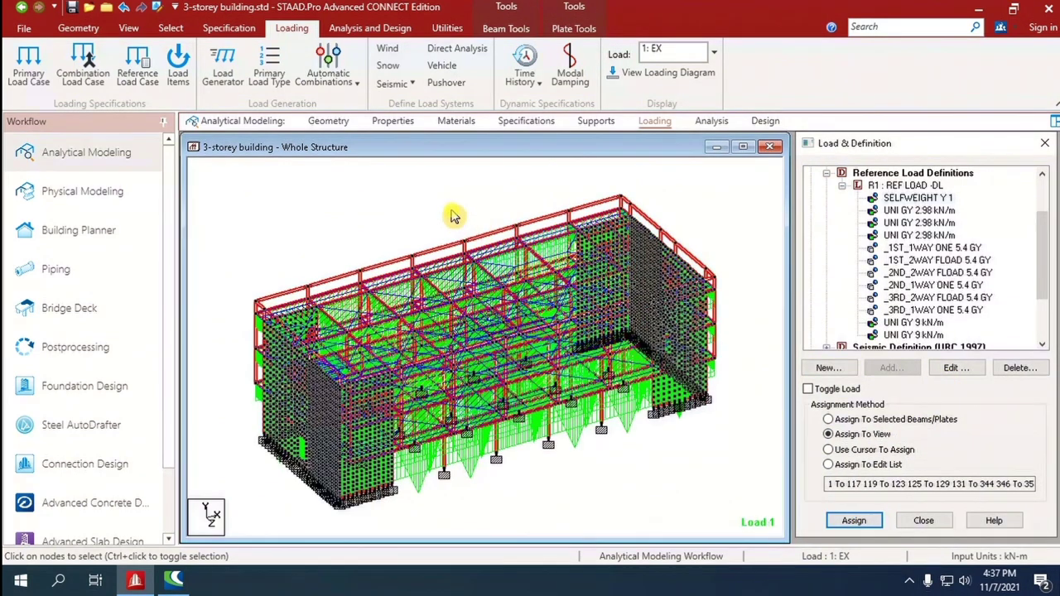
{"action": "left_click", "coordinate": [323, 120]}
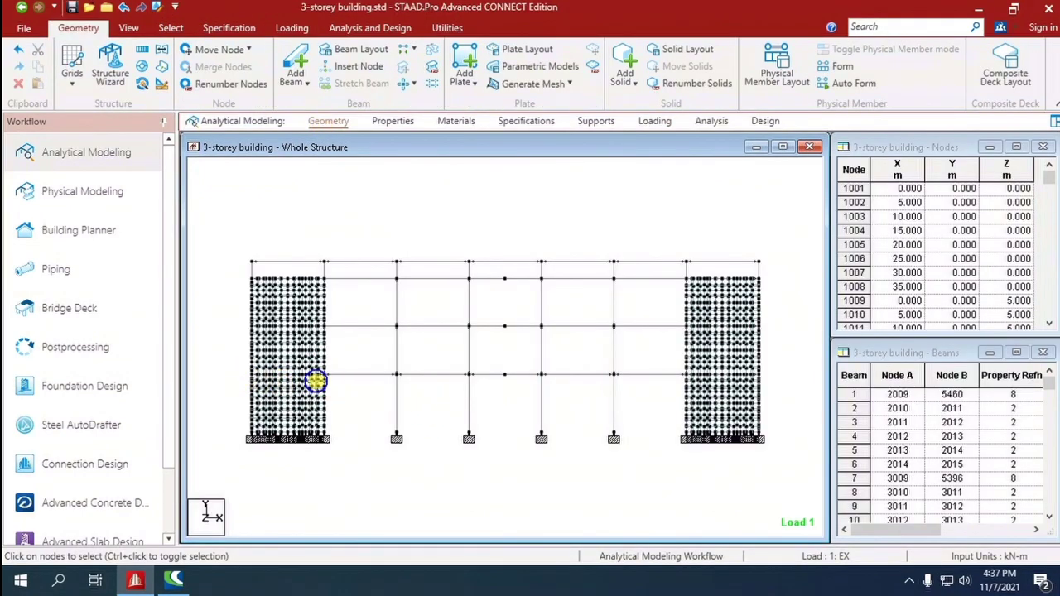
- Isolate one floor level's beams in a new view and show it in plan
{"action": "left_click", "coordinate": [768, 377]}
{"action": "right_click", "coordinate": [484, 233]}
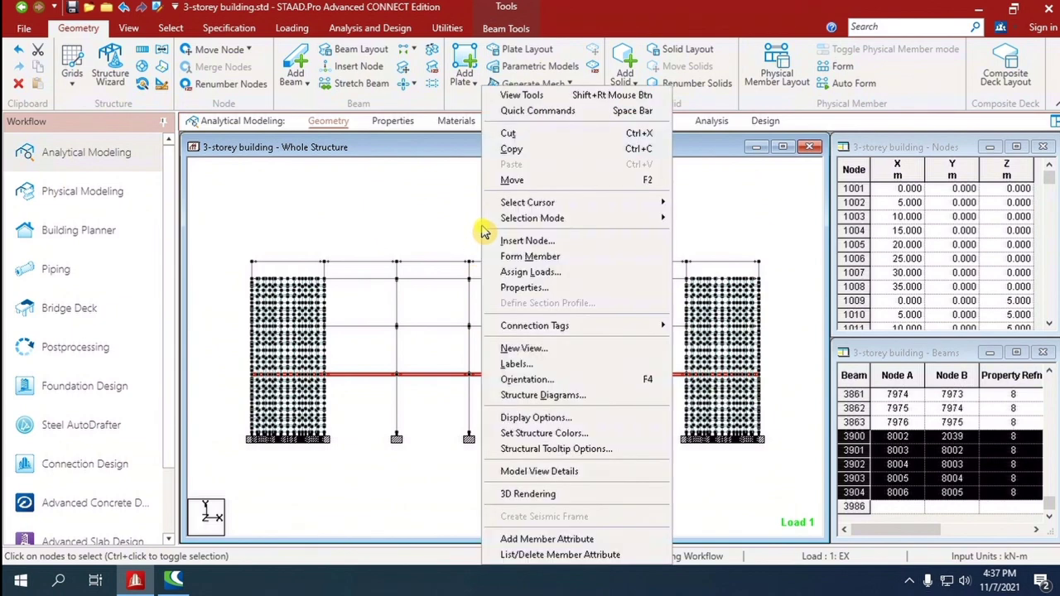
{"action": "left_click", "coordinate": [547, 348]}
{"action": "left_click", "coordinate": [714, 329]}
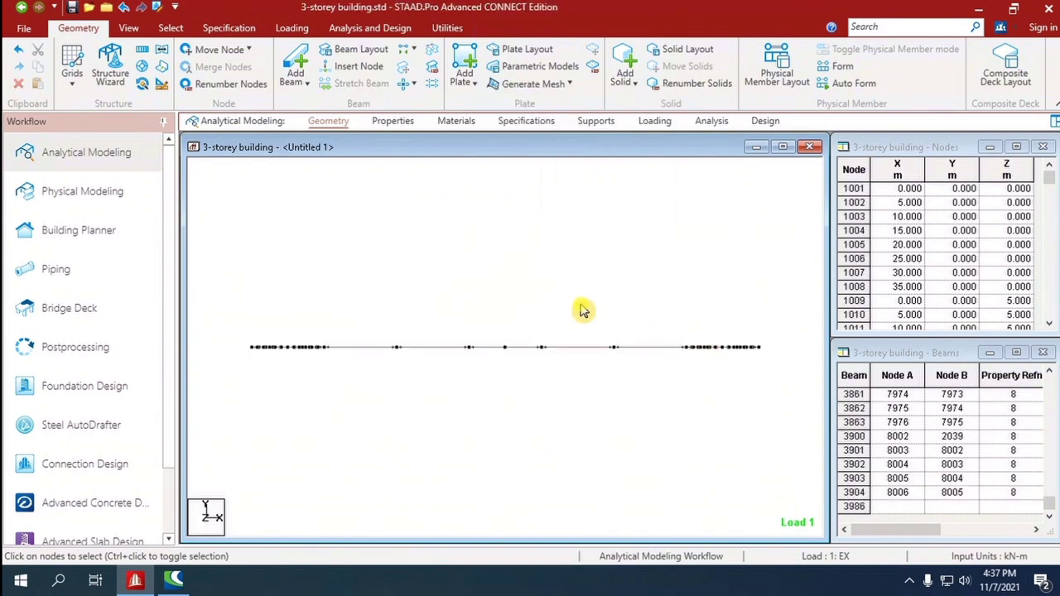
{"action": "left_click", "coordinate": [128, 28]}
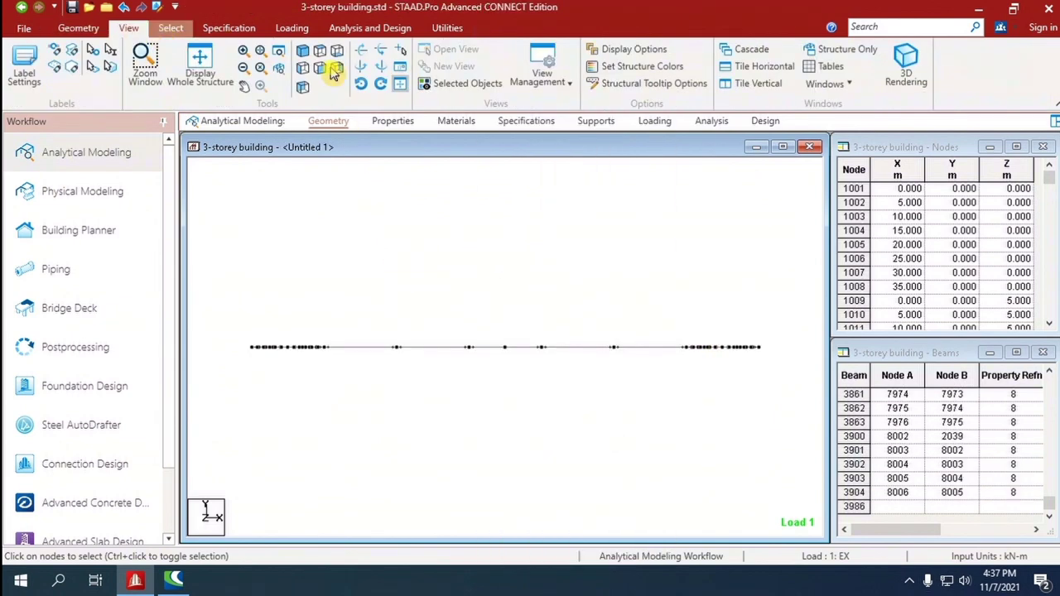
{"action": "left_click", "coordinate": [320, 57]}
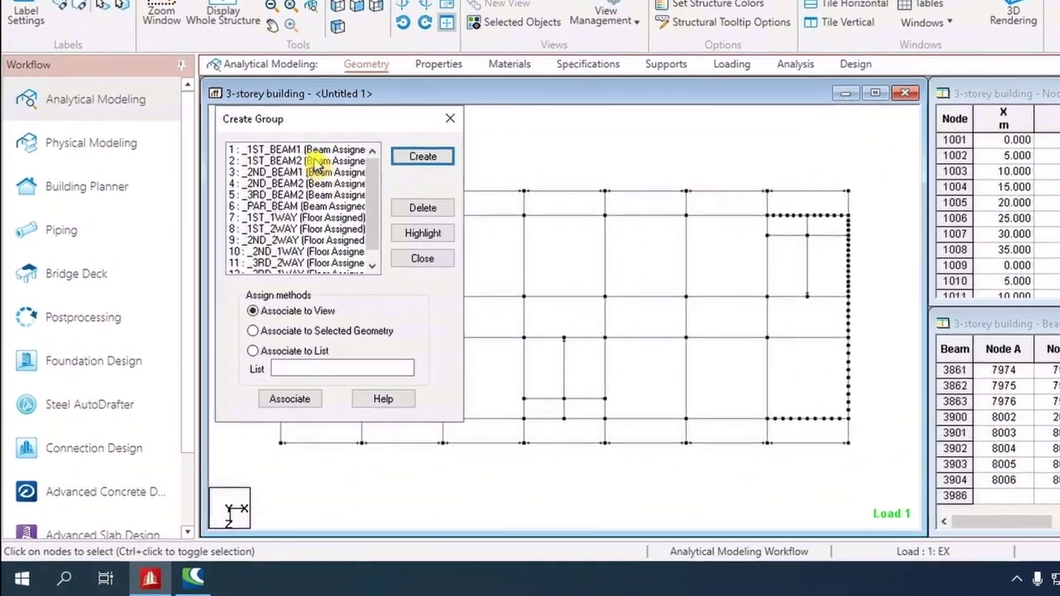
- Highlight the current members of group _1ST_BEAM1 on the floor plan
{"action": "left_click", "coordinate": [311, 150]}
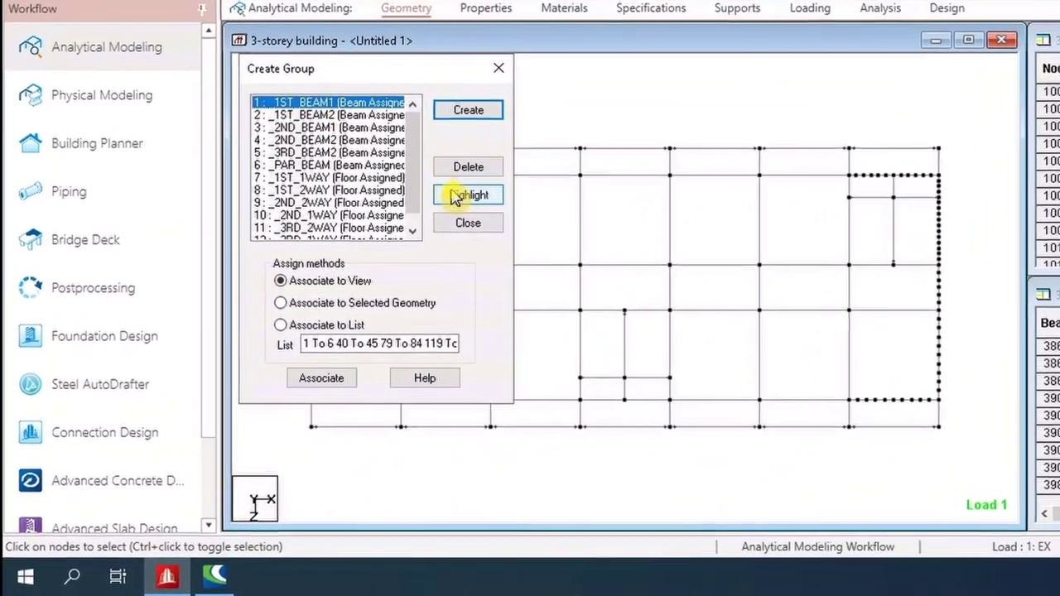
{"action": "left_click", "coordinate": [422, 233]}
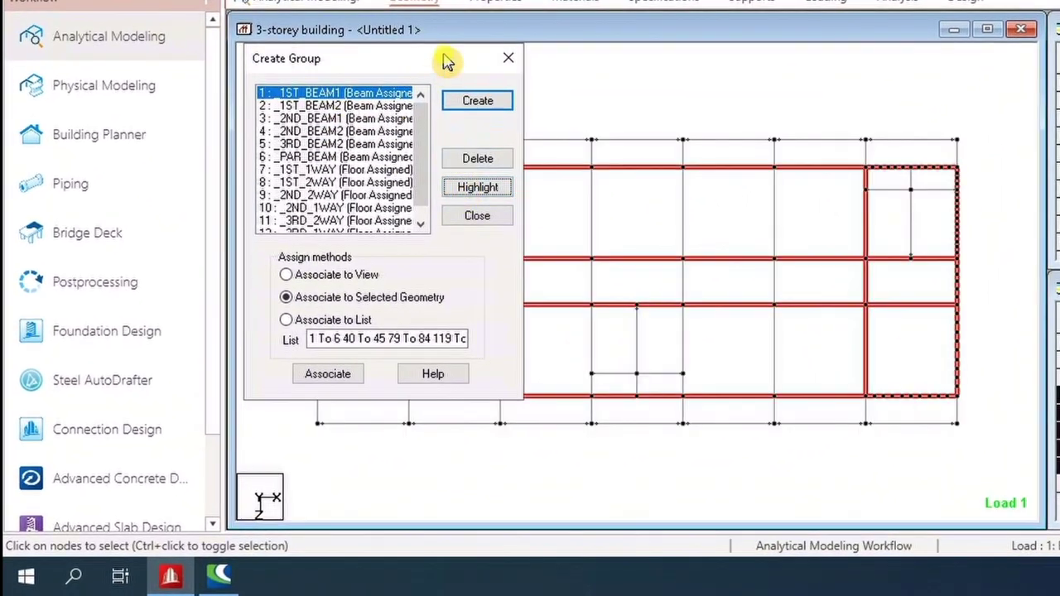
{"action": "left_click_drag", "start_coordinate": [445, 58], "coordinate": [228, 50]}
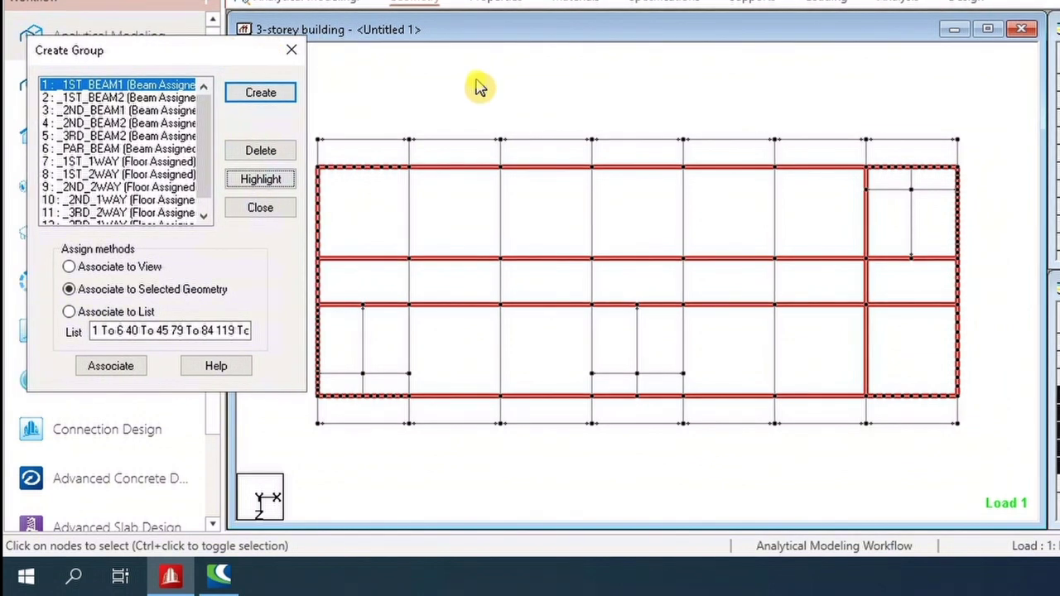
{"action": "scroll", "coordinate": [899, 183], "scroll_direction": "down", "scroll_amount": 1}
{"action": "scroll", "coordinate": [906, 175], "scroll_direction": "down", "scroll_amount": 1}
{"action": "scroll", "coordinate": [911, 186], "scroll_direction": "down", "scroll_amount": 1}
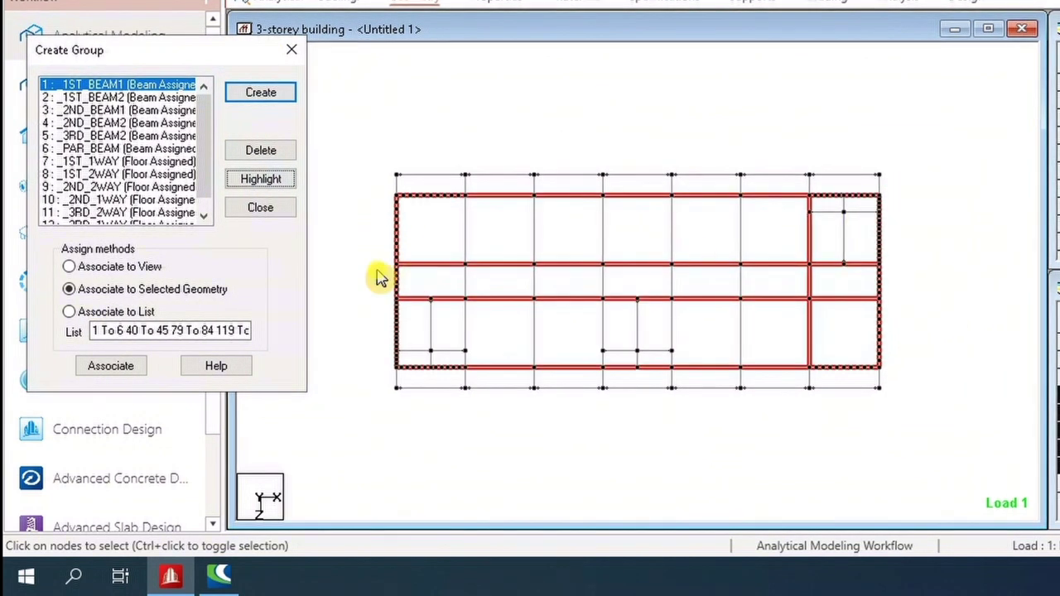
{"action": "scroll", "coordinate": [430, 277], "scroll_direction": "up", "scroll_amount": 1}
{"action": "middle_click_drag", "start_coordinate": [545, 295], "coordinate": [636, 246]}
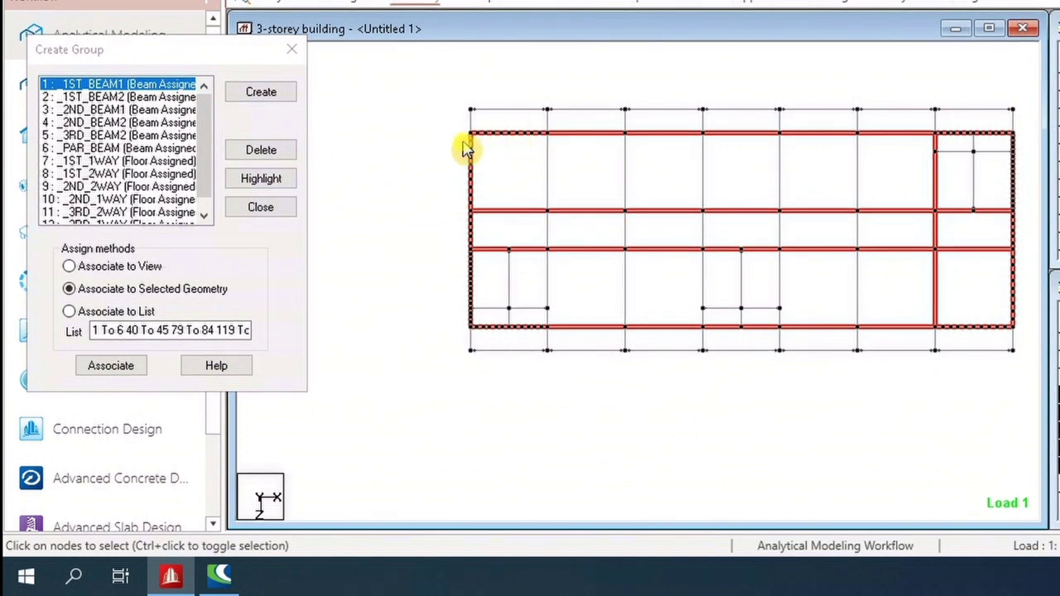
- Open the selection in a new view and select the four long beam lines' segments
{"action": "right_click", "coordinate": [429, 119]}
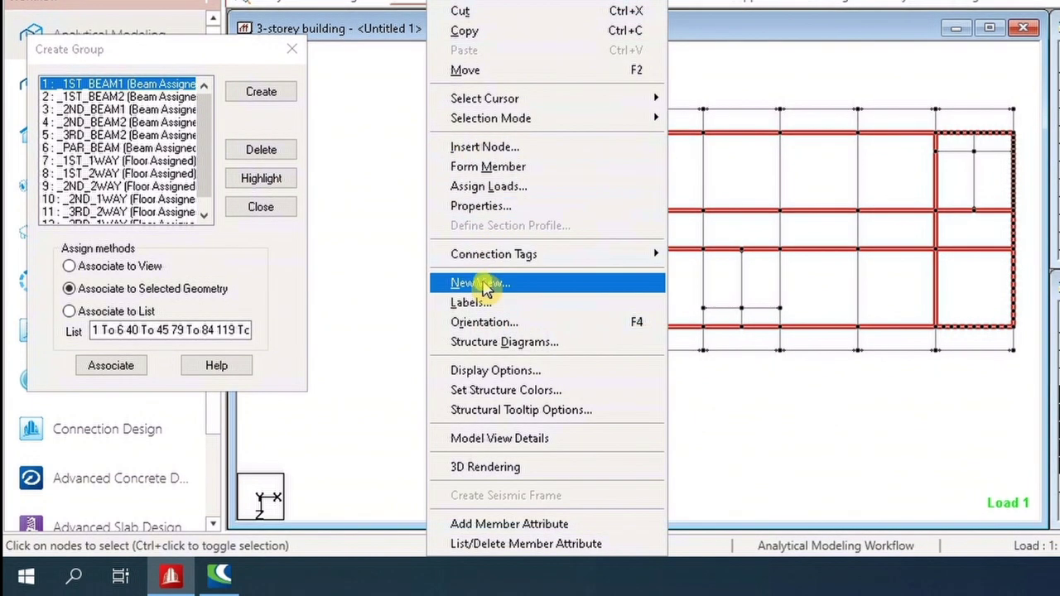
{"action": "left_click", "coordinate": [480, 282]}
{"action": "left_click", "coordinate": [912, 254]}
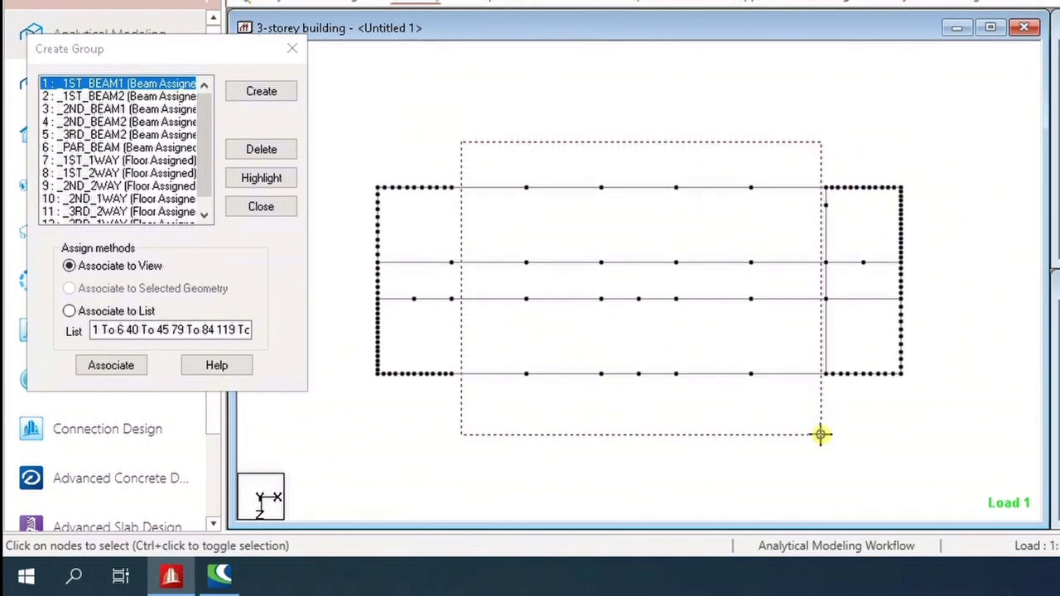
{"action": "left_click_drag", "start_coordinate": [782, 426], "coordinate": [821, 433]}
{"action": "left_click", "coordinate": [415, 263], "text": "ctrl"}
{"action": "left_click", "coordinate": [398, 300], "text": "ctrl"}
{"action": "left_click", "coordinate": [434, 299], "text": "ctrl"}
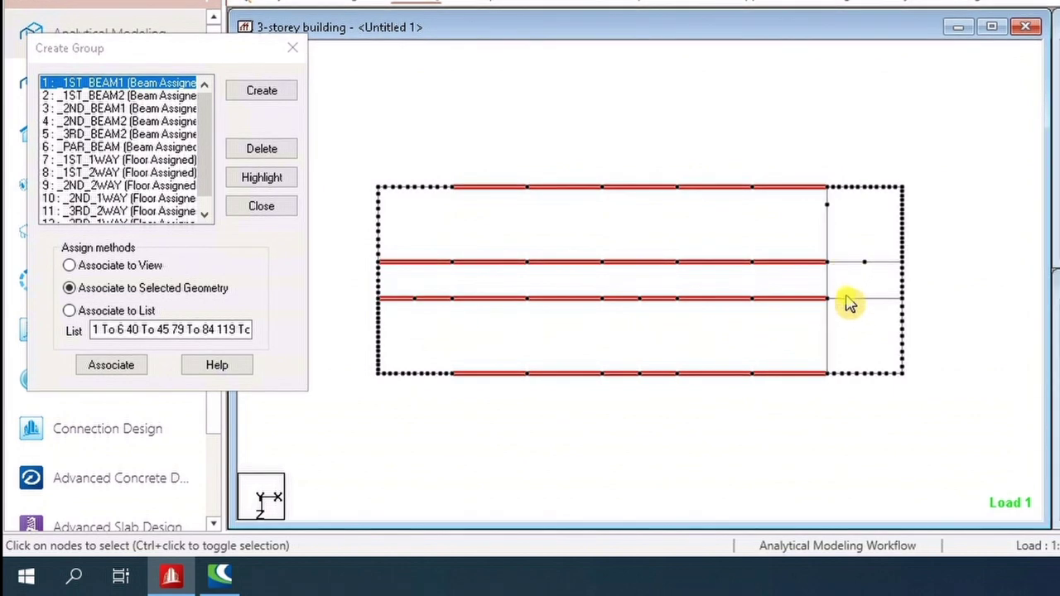
{"action": "left_click", "coordinate": [846, 262], "text": "ctrl"}
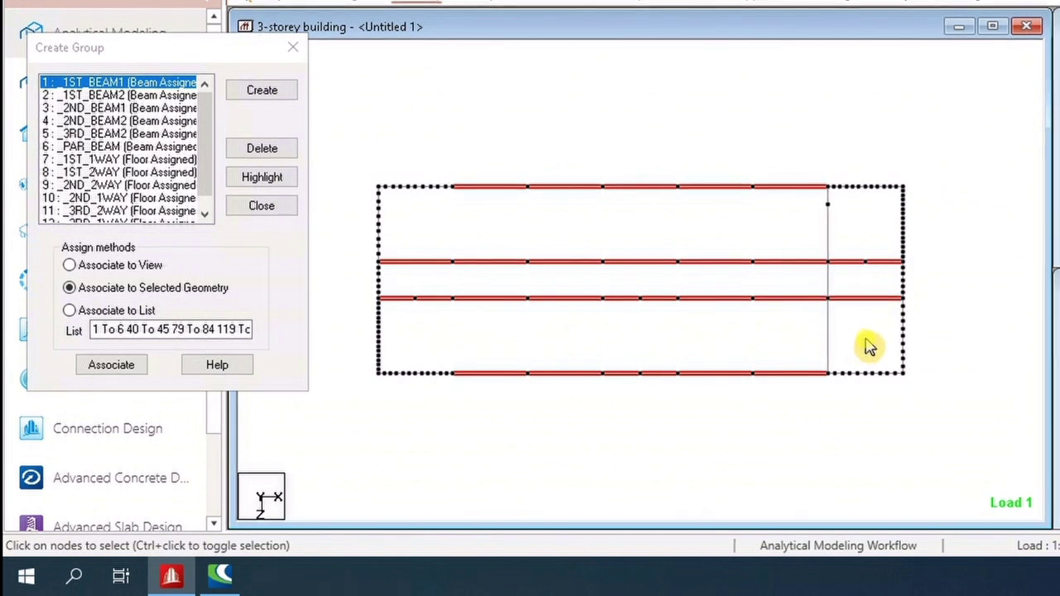
- Associate the selection with _1ST_BEAM1, verify it by highlighting, and show the whole structure
{"action": "left_click", "coordinate": [110, 371]}
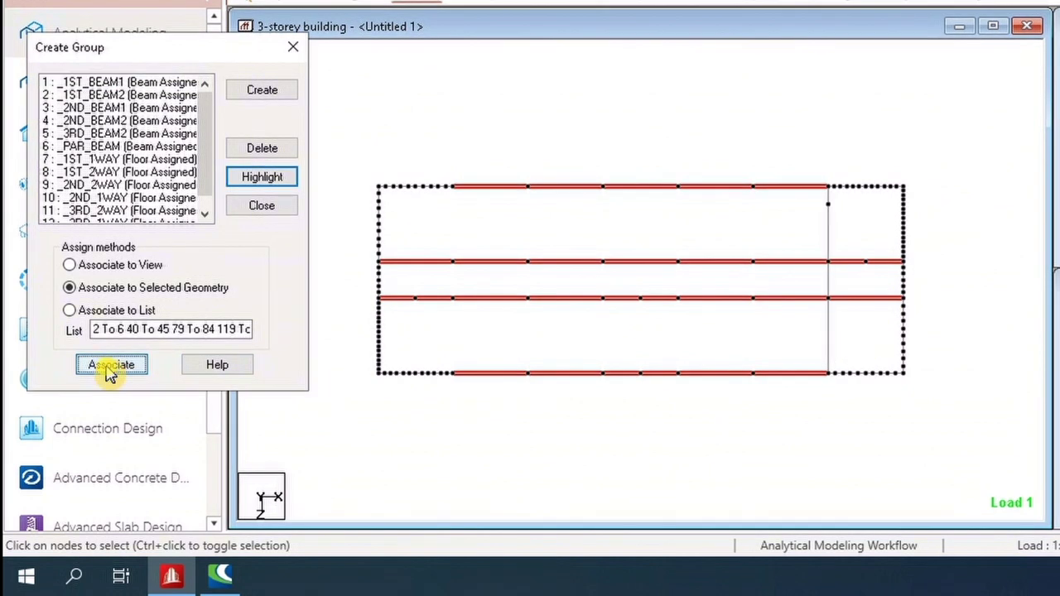
{"action": "left_click", "coordinate": [262, 148]}
{"action": "left_click", "coordinate": [438, 95]}
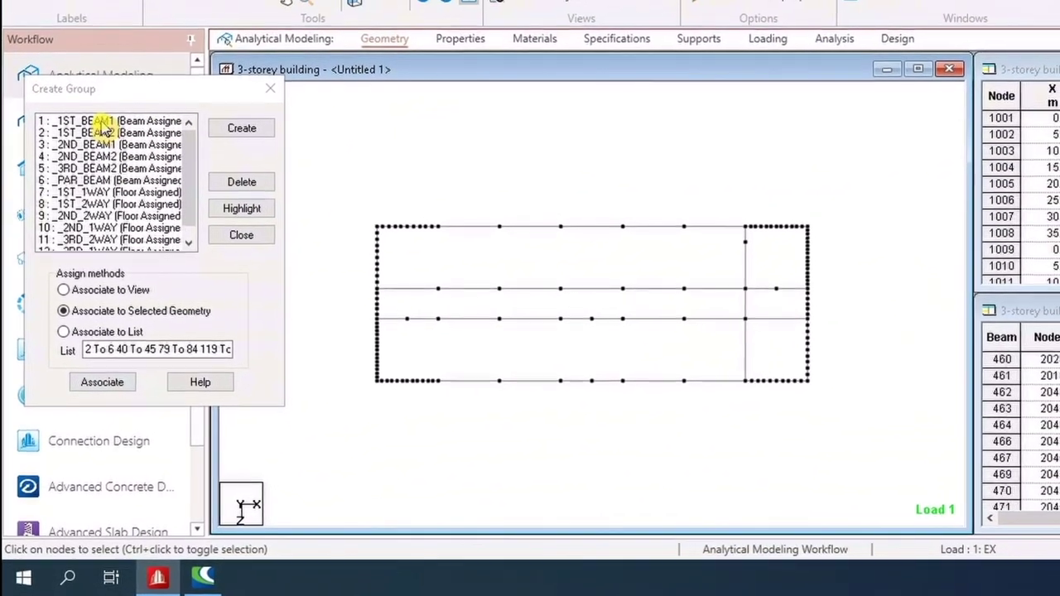
{"action": "left_click", "coordinate": [101, 122]}
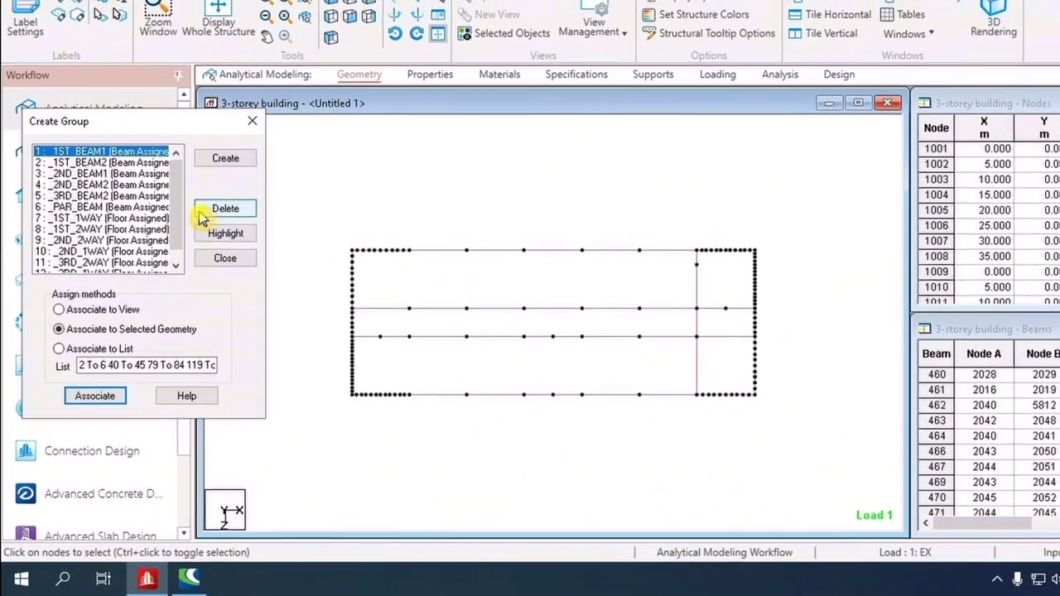
{"action": "left_click", "coordinate": [228, 228]}
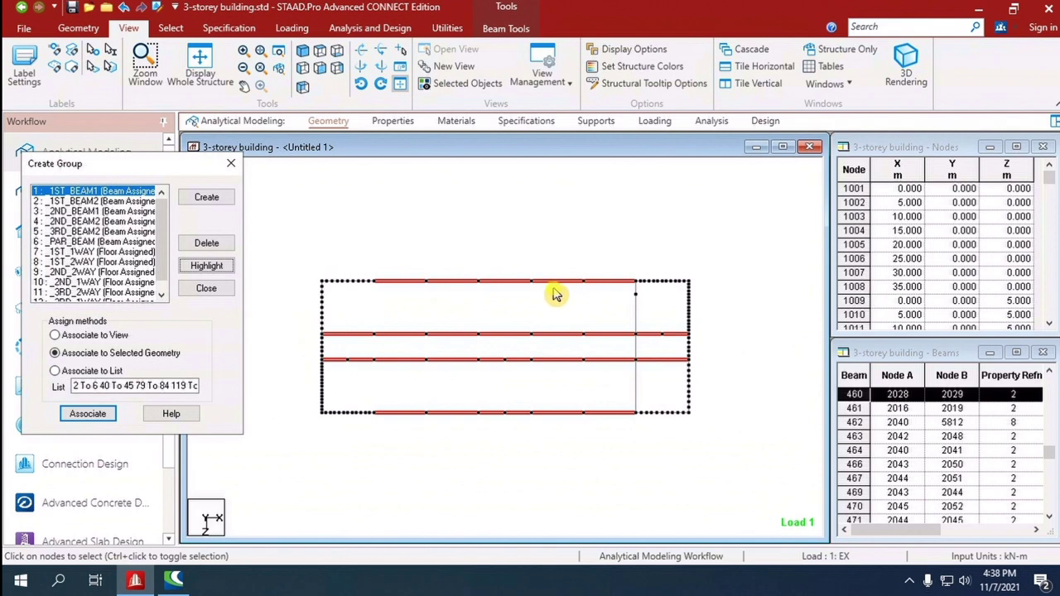
{"action": "key", "text": "Escape"}
{"action": "left_click", "coordinate": [197, 60]}
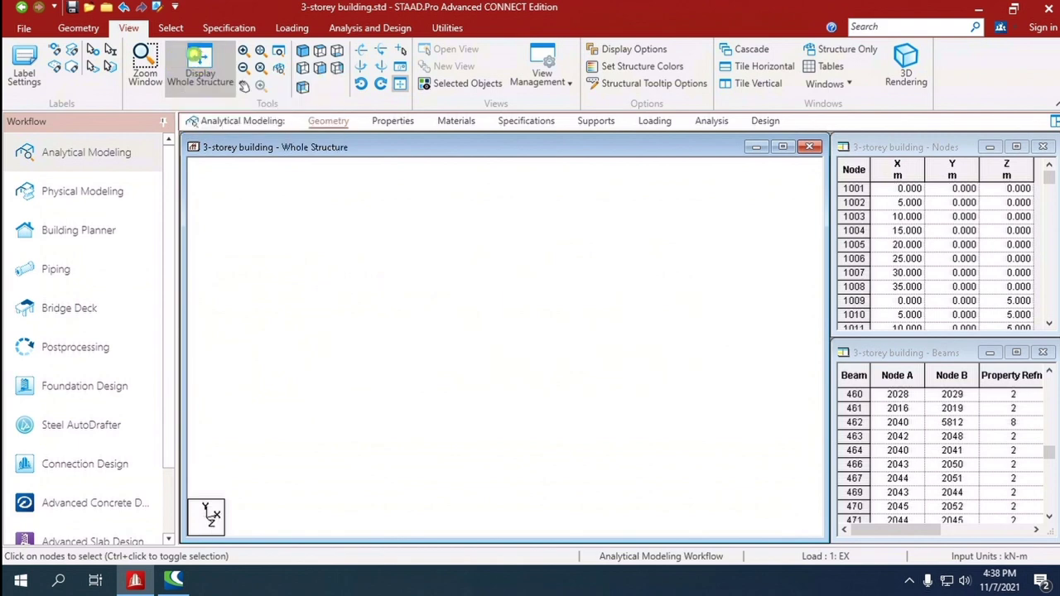
- Isolate a band of floor beams in plan and highlight group _2ND_BEAM1's beams
{"action": "left_click_drag", "start_coordinate": [232, 319], "coordinate": [762, 335]}
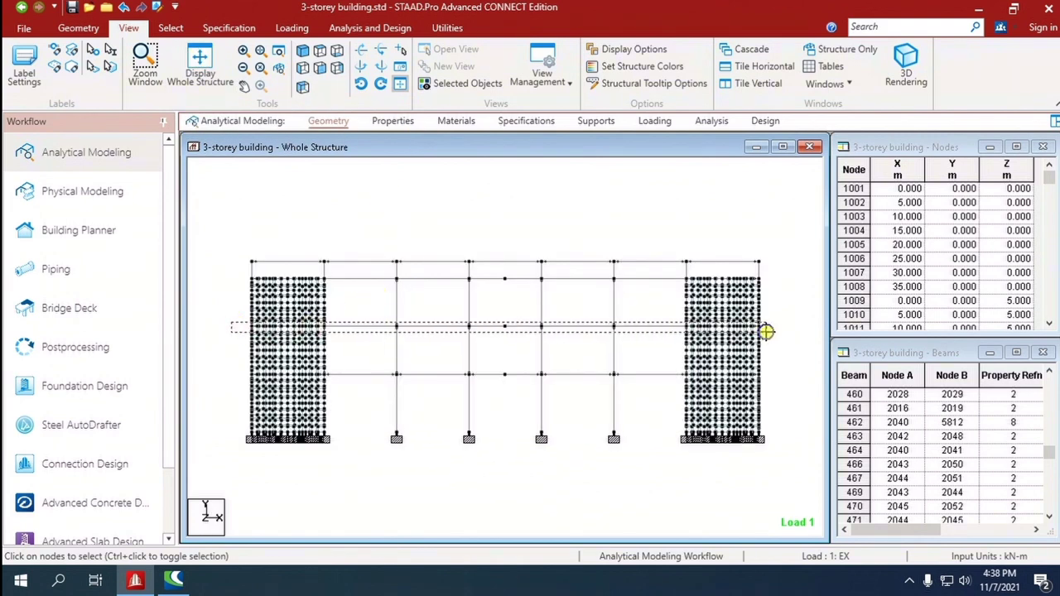
{"action": "right_click", "coordinate": [431, 328]}
{"action": "left_click", "coordinate": [480, 345]}
{"action": "left_click", "coordinate": [320, 51]}
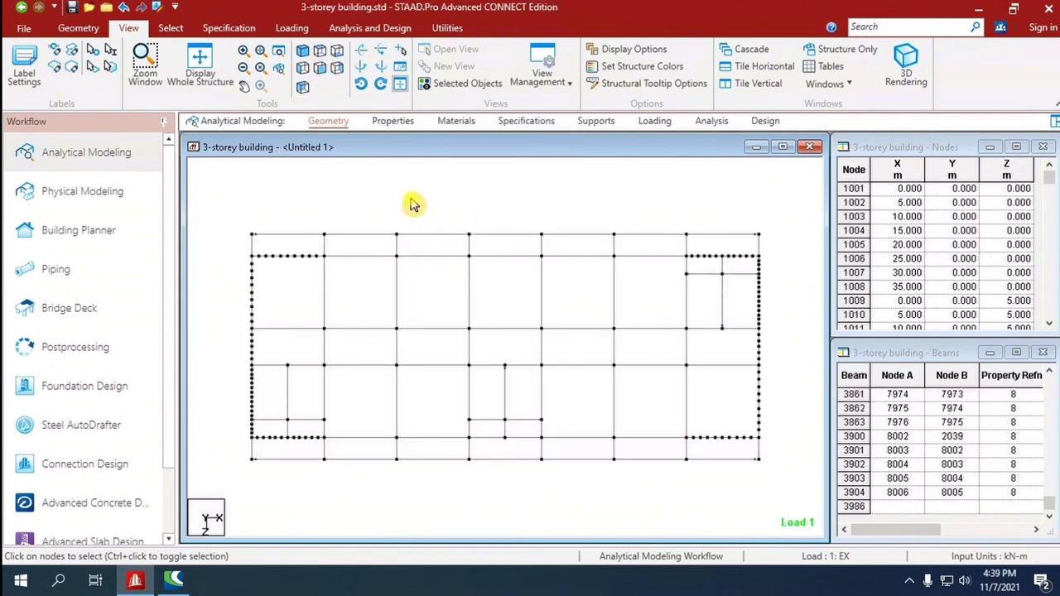
{"action": "left_click", "coordinate": [258, 217]}
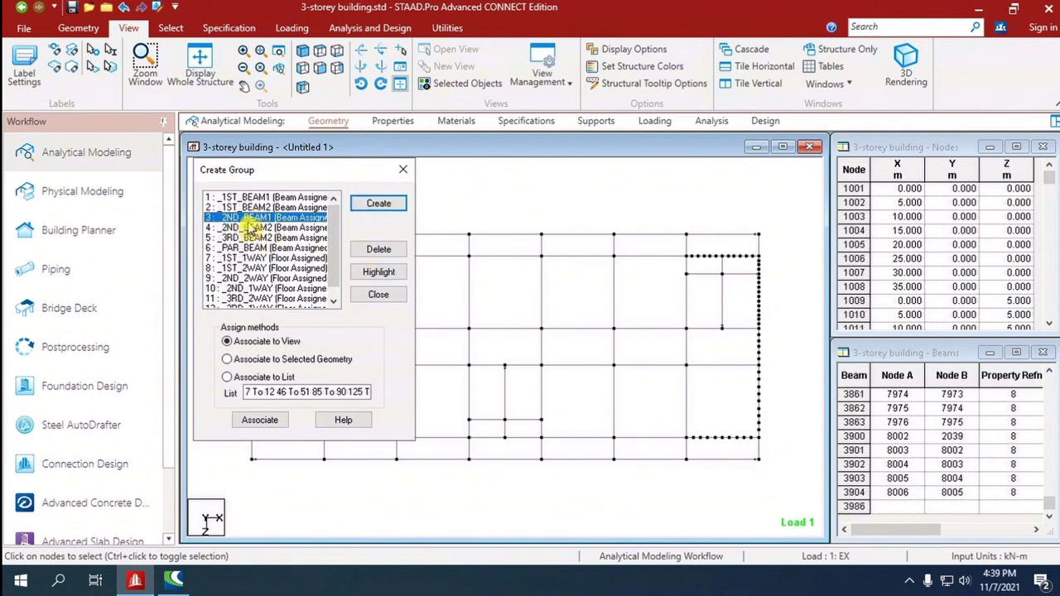
{"action": "left_click", "coordinate": [364, 278]}
- Show the highlighted _2ND_BEAM1 beams in a separate view
{"action": "left_click_drag", "start_coordinate": [371, 173], "coordinate": [190, 135]}
{"action": "right_click", "coordinate": [456, 193]}
{"action": "left_click", "coordinate": [497, 345]}
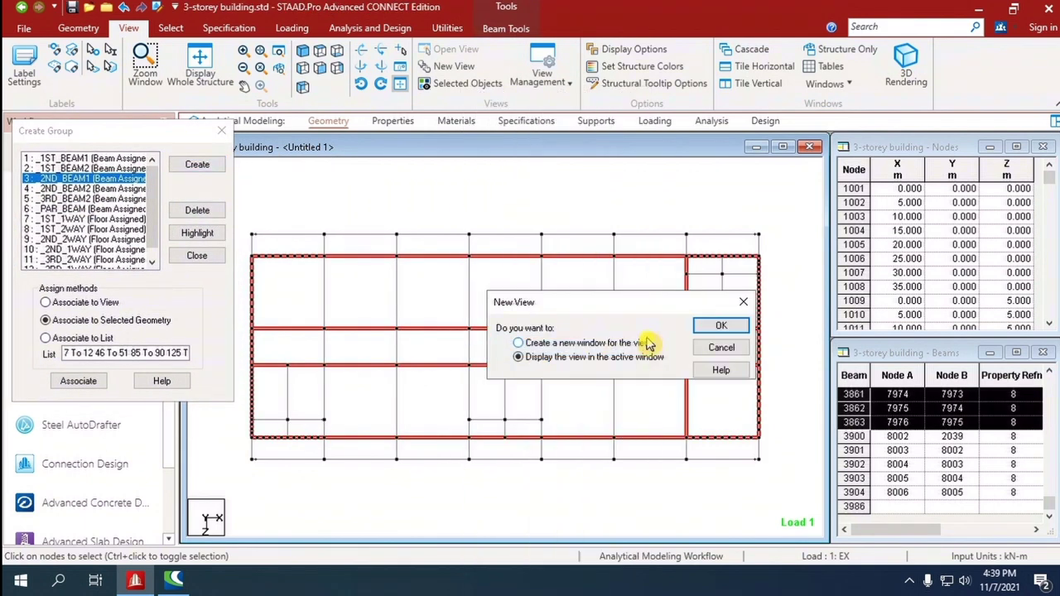
{"action": "left_click", "coordinate": [713, 328]}
- Select the four beam lines' interior spans, then re-highlight _2ND_BEAM1 to compare
{"action": "left_click_drag", "start_coordinate": [687, 491], "coordinate": [311, 244]}
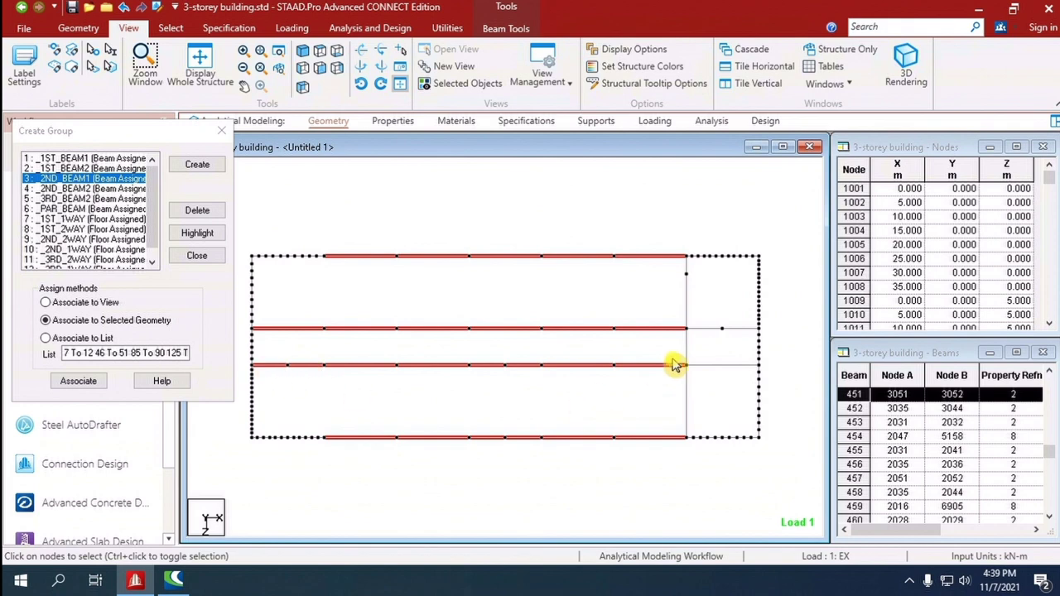
{"action": "left_click", "coordinate": [95, 395]}
{"action": "left_click", "coordinate": [383, 201]}
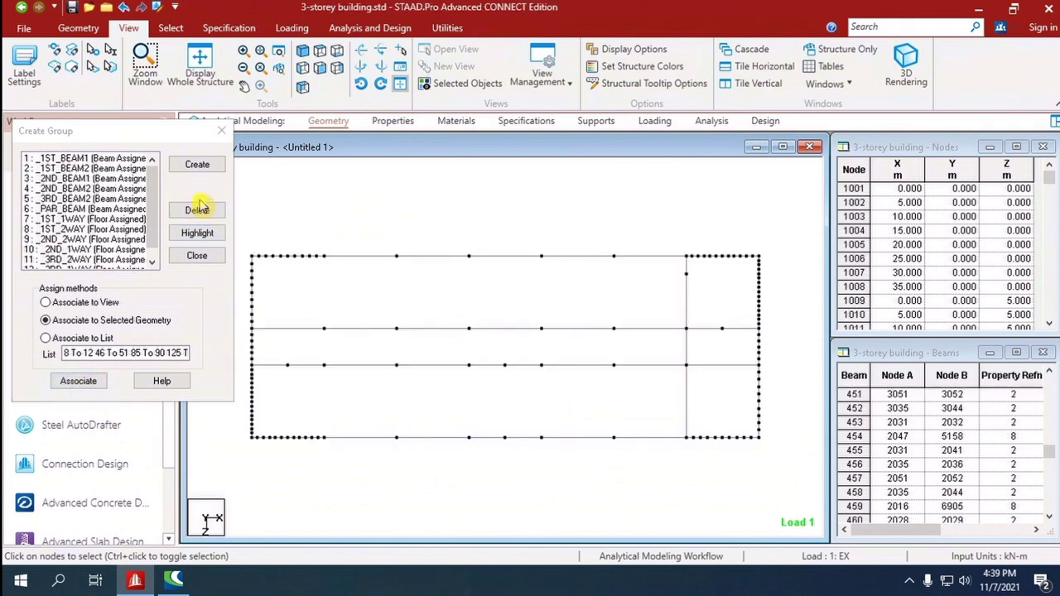
{"action": "left_click", "coordinate": [73, 179]}
{"action": "left_click", "coordinate": [193, 235]}
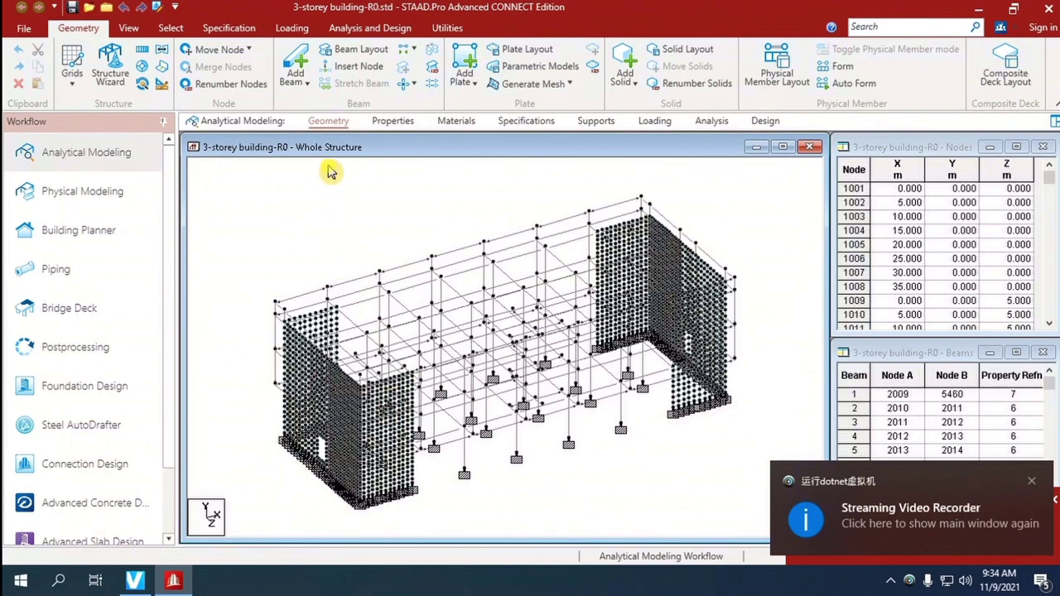
- Switch to plan view and highlight the beams of the _1ST_2WAY group
{"action": "left_click", "coordinate": [128, 27]}
{"action": "left_click", "coordinate": [321, 71]}
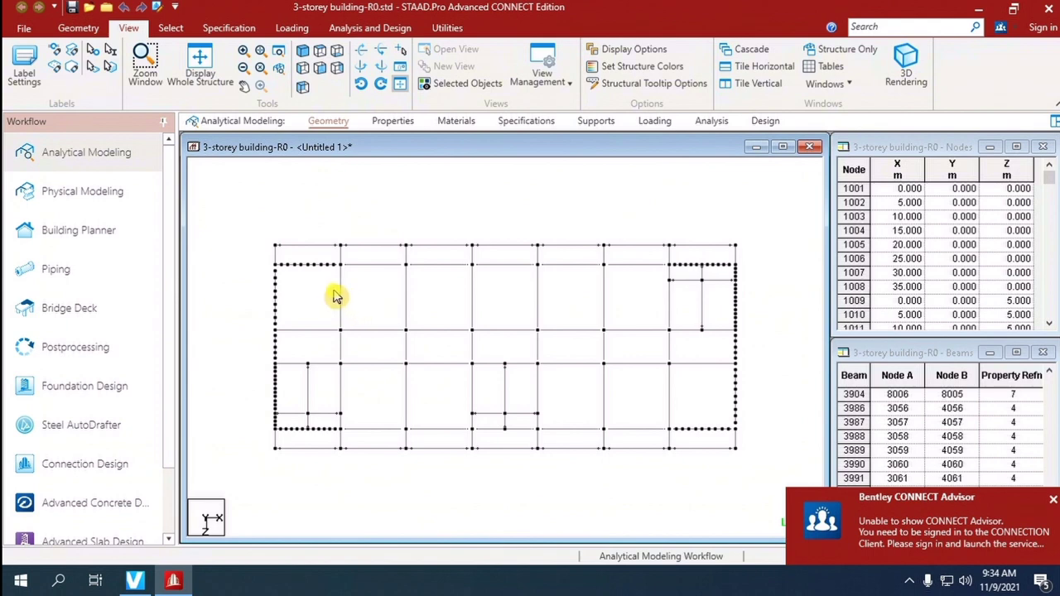
{"action": "left_click", "coordinate": [379, 272]}
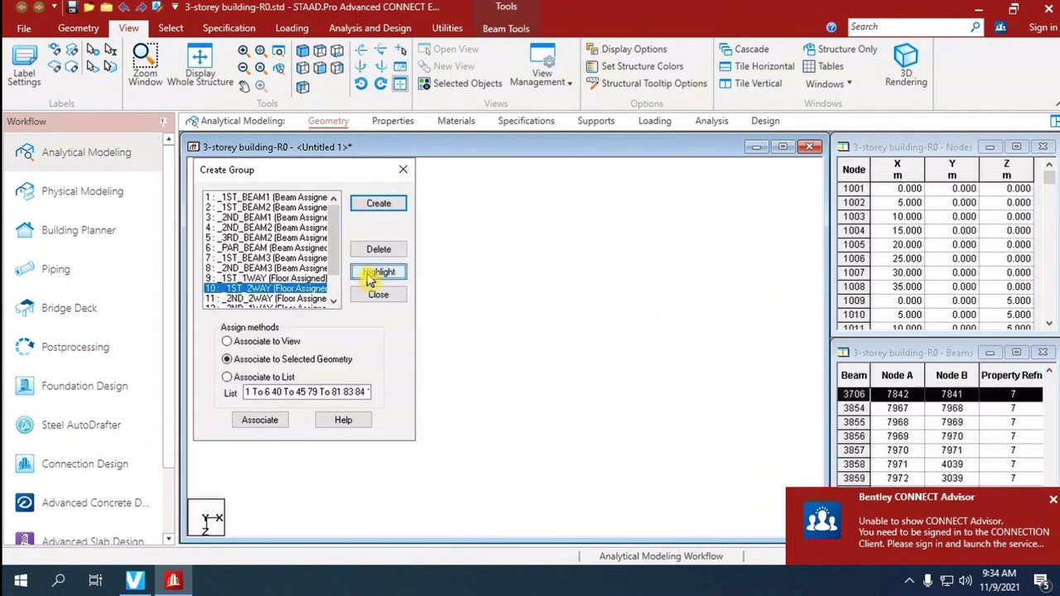
{"action": "left_click_drag", "start_coordinate": [362, 171], "coordinate": [188, 118]}
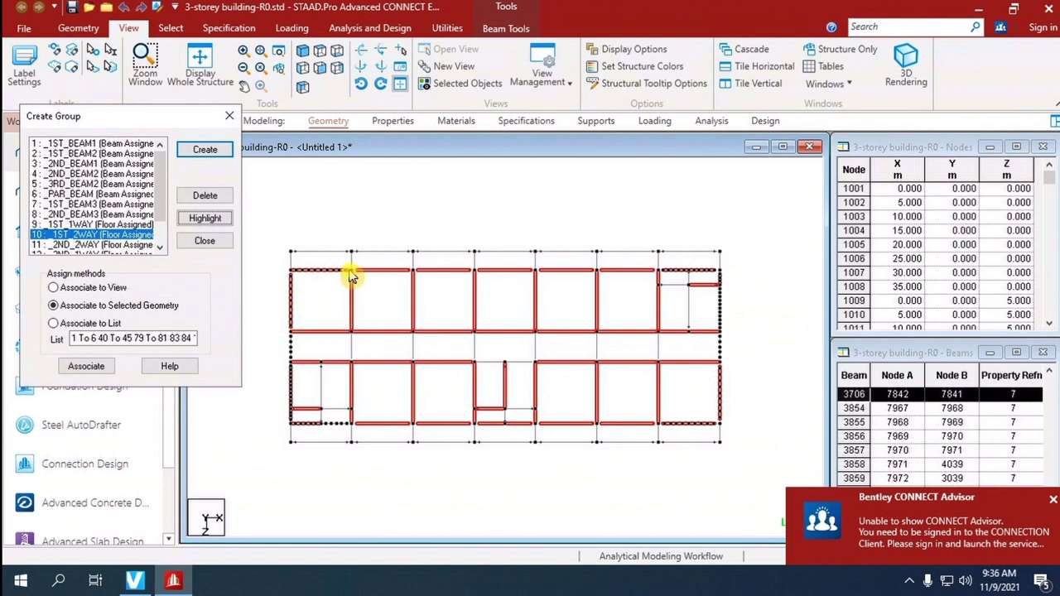
- Clear the highlight, view the floor isometrically, and bring up the Loading page
{"action": "left_click", "coordinate": [458, 207]}
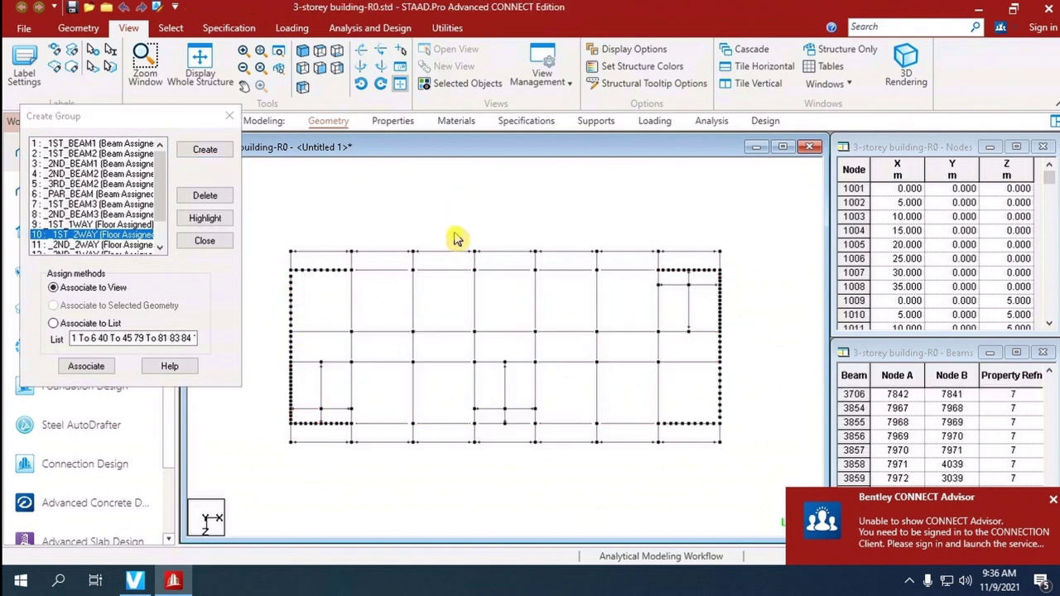
{"action": "left_click", "coordinate": [304, 52]}
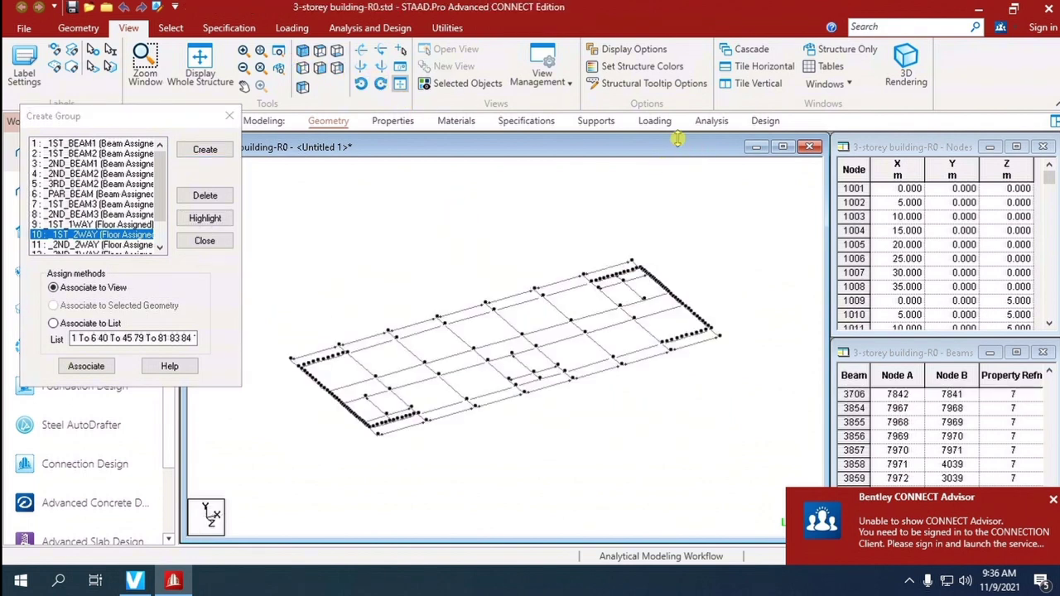
{"action": "left_click", "coordinate": [656, 122]}
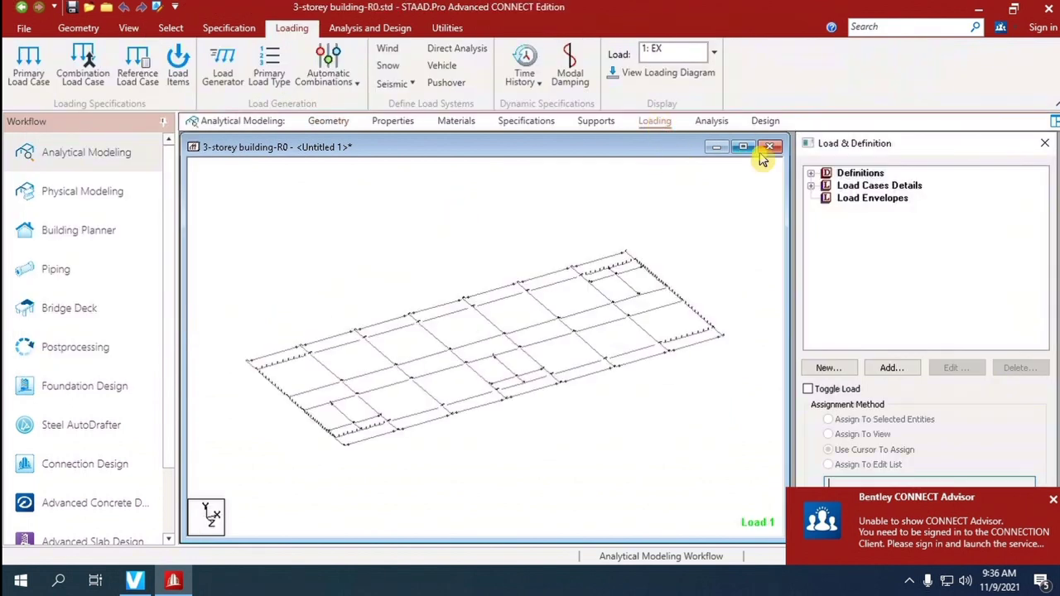
- Display the _1ST_2WAY FLOAD 5.4 GY load from reference load R1 on the model
{"action": "left_click", "coordinate": [811, 174]}
{"action": "left_click", "coordinate": [827, 236]}
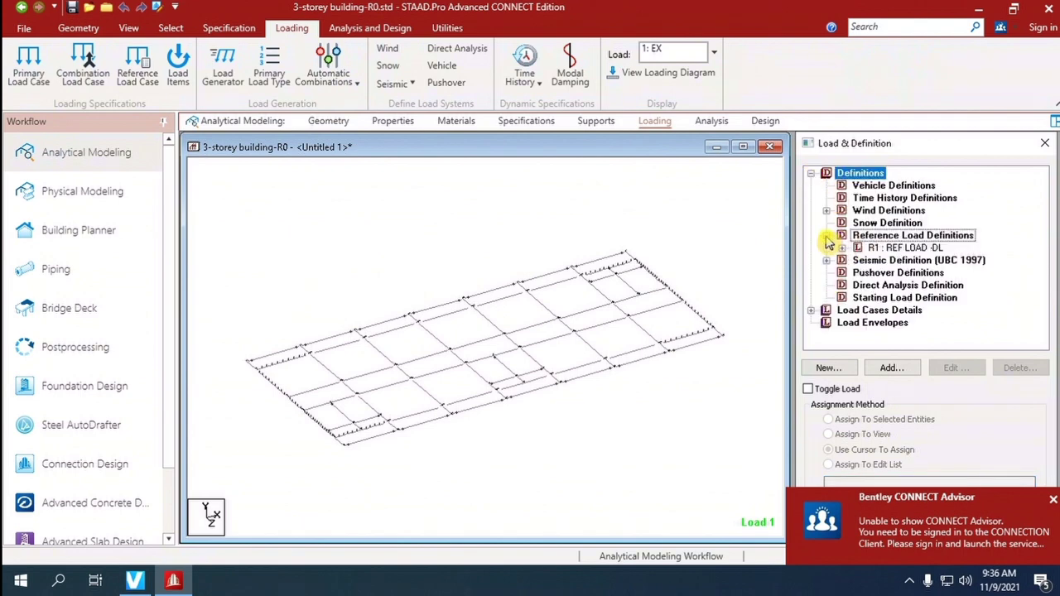
{"action": "left_click", "coordinate": [841, 248]}
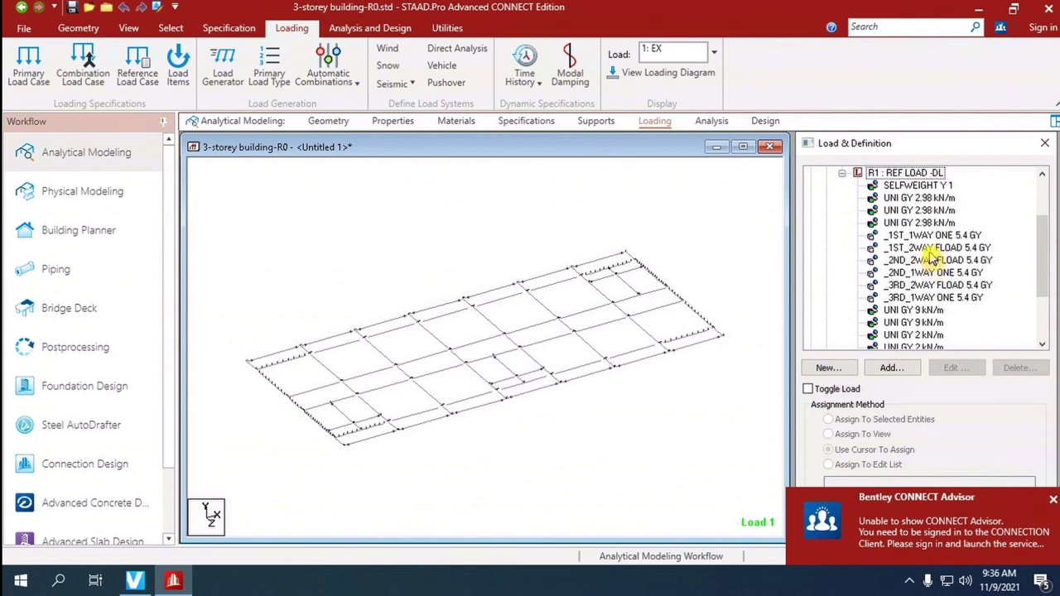
{"action": "left_click", "coordinate": [931, 250]}
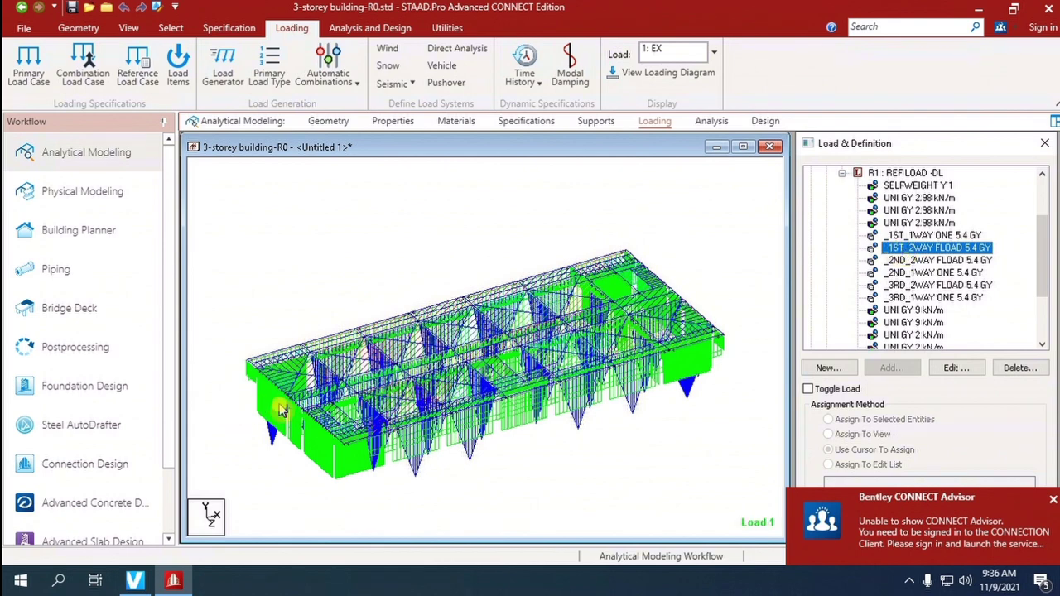
- Dismiss the finished analysis report and close STAAD.Pro
{"action": "left_click", "coordinate": [909, 583]}
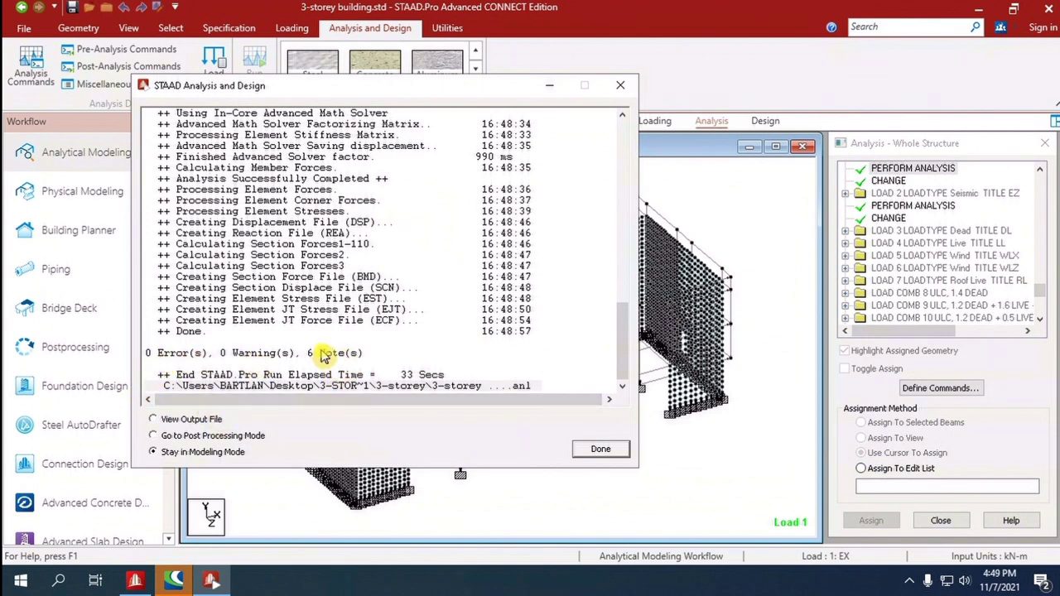
{"action": "left_click", "coordinate": [605, 452]}
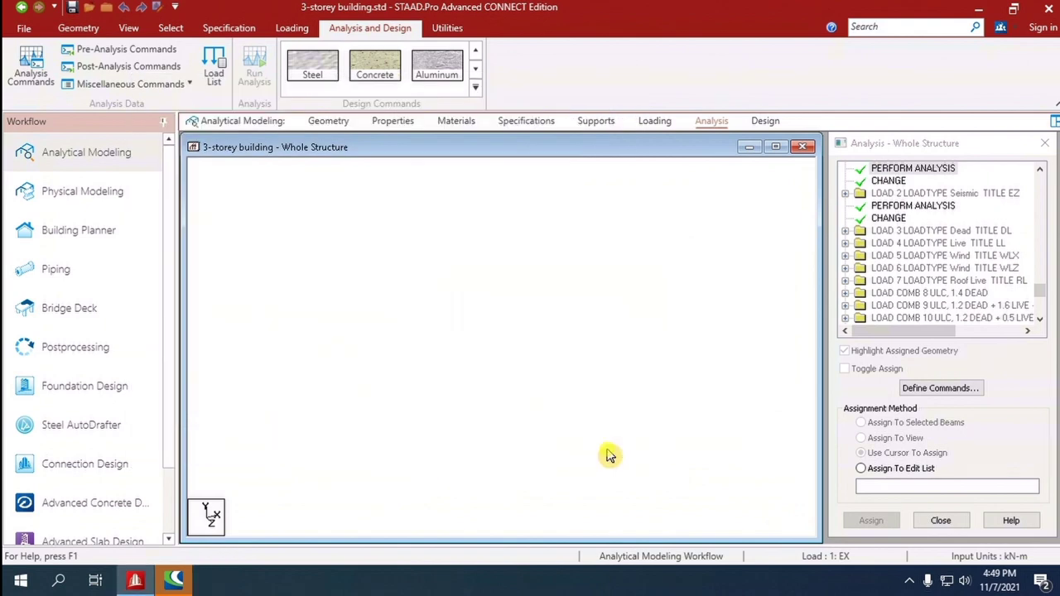
{"action": "left_click", "coordinate": [1050, 18]}
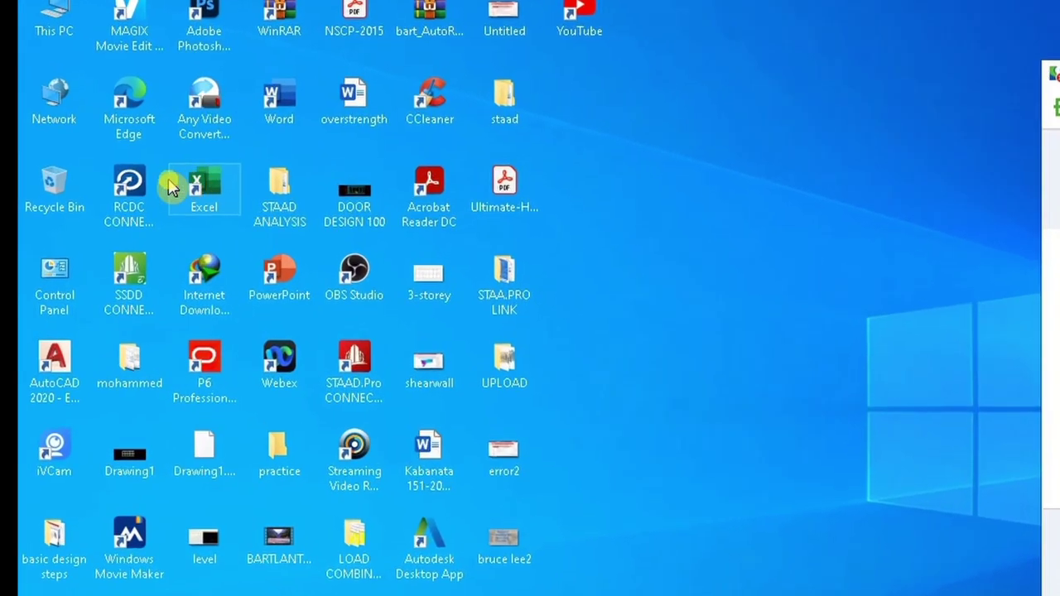
- Launch RCDC and enter project name GHN with its client and engineer details
{"action": "double_click", "coordinate": [130, 189]}
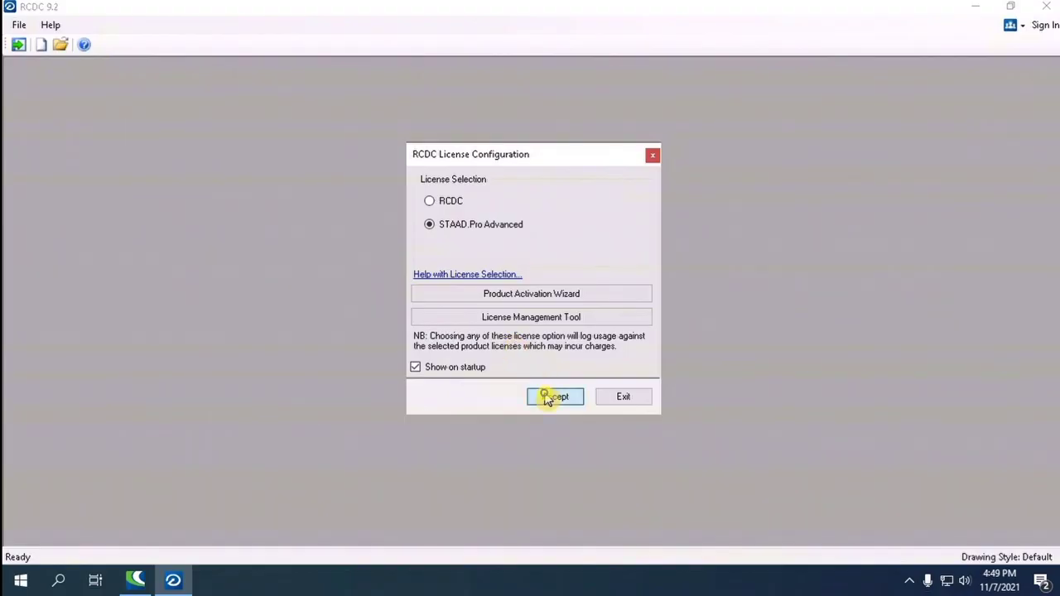
{"action": "left_click", "coordinate": [551, 395]}
{"action": "type", "text": "GHN"}
{"action": "key", "text": "Tab"}
{"action": "type", "text": "HJM"}
{"action": "key", "text": "Tab"}
{"action": "type", "text": "J"}
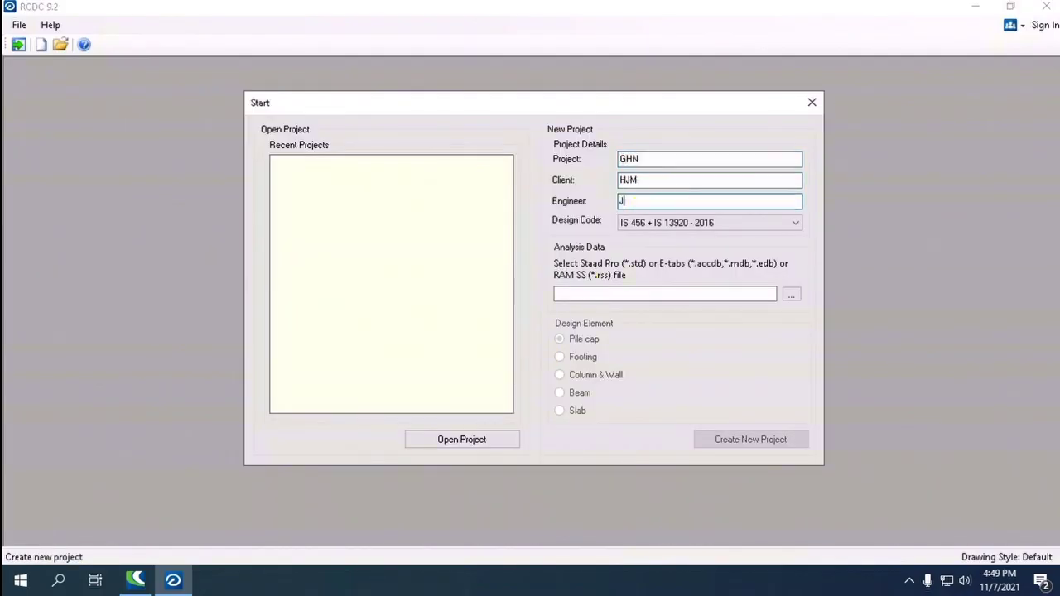
{"action": "type", "text": "AM"}
{"action": "left_click", "coordinate": [796, 223]}
- Load 3-storey building.std and create a Column & Wall design project
{"action": "left_click", "coordinate": [791, 294]}
{"action": "double_click", "coordinate": [438, 225]}
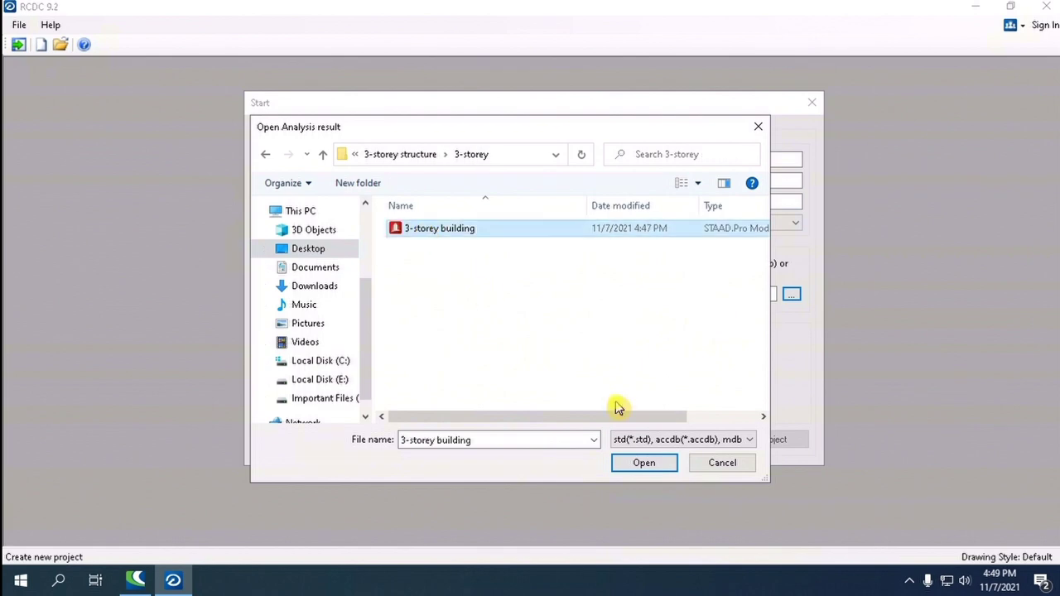
{"action": "key", "text": "Return"}
{"action": "left_click", "coordinate": [590, 375]}
{"action": "key", "text": "Return"}
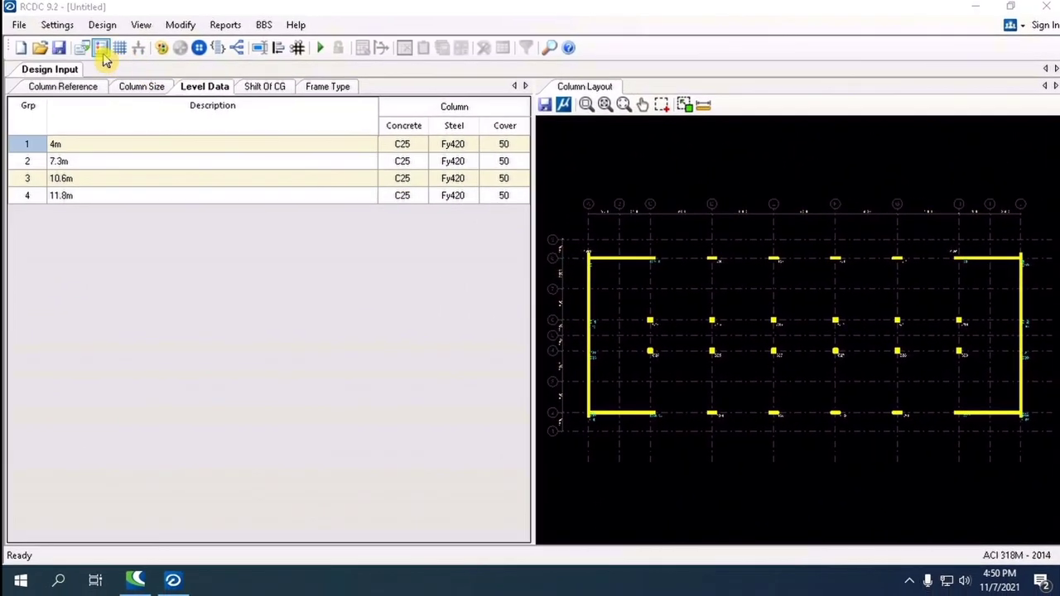
- Set the design settings to Special ductile with response modification coefficient 8.5
{"action": "left_click", "coordinate": [57, 25]}
{"action": "left_click", "coordinate": [67, 46]}
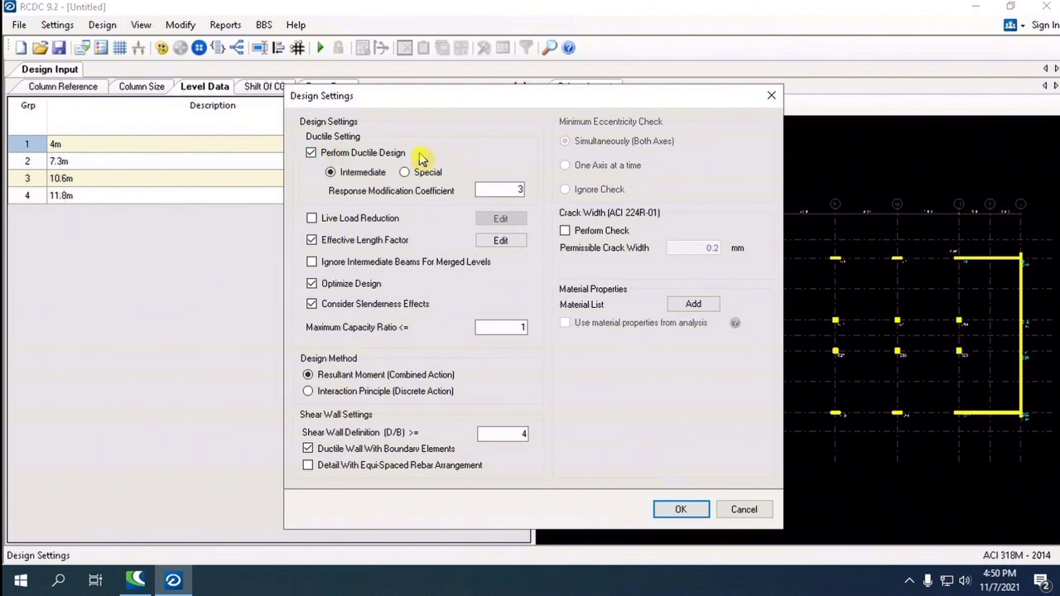
{"action": "left_click", "coordinate": [418, 178]}
{"action": "type", "text": "8.5"}
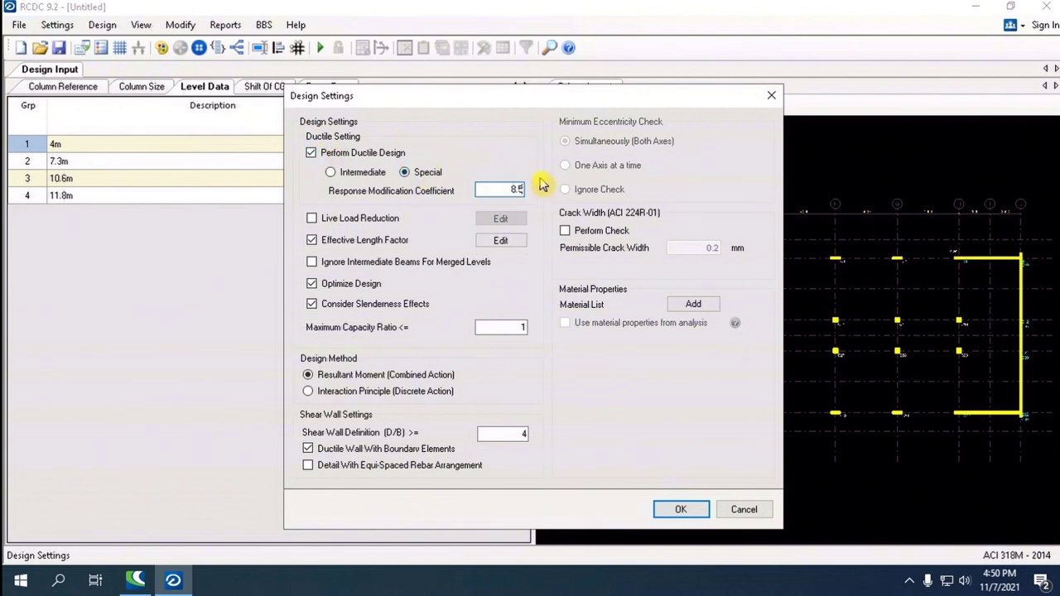
- Add C21 concrete and Fy275 steel to the material list and apply the settings
{"action": "left_click", "coordinate": [698, 305]}
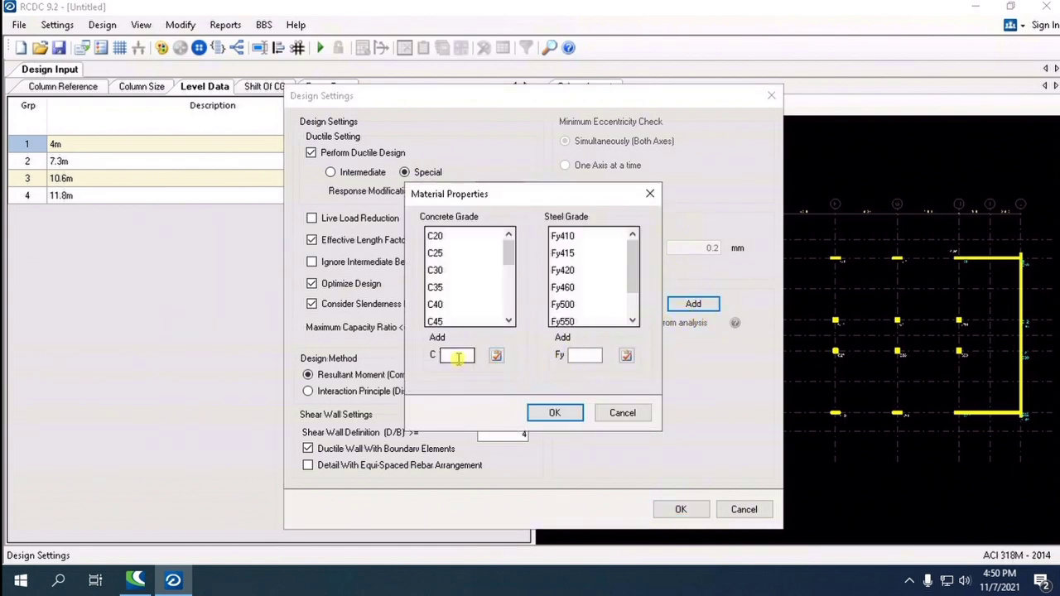
{"action": "type", "text": "2.1"}
{"action": "left_click", "coordinate": [585, 354]}
{"action": "left_click_drag", "start_coordinate": [468, 354], "coordinate": [407, 355]}
{"action": "type", "text": "21"}
{"action": "left_click", "coordinate": [585, 356]}
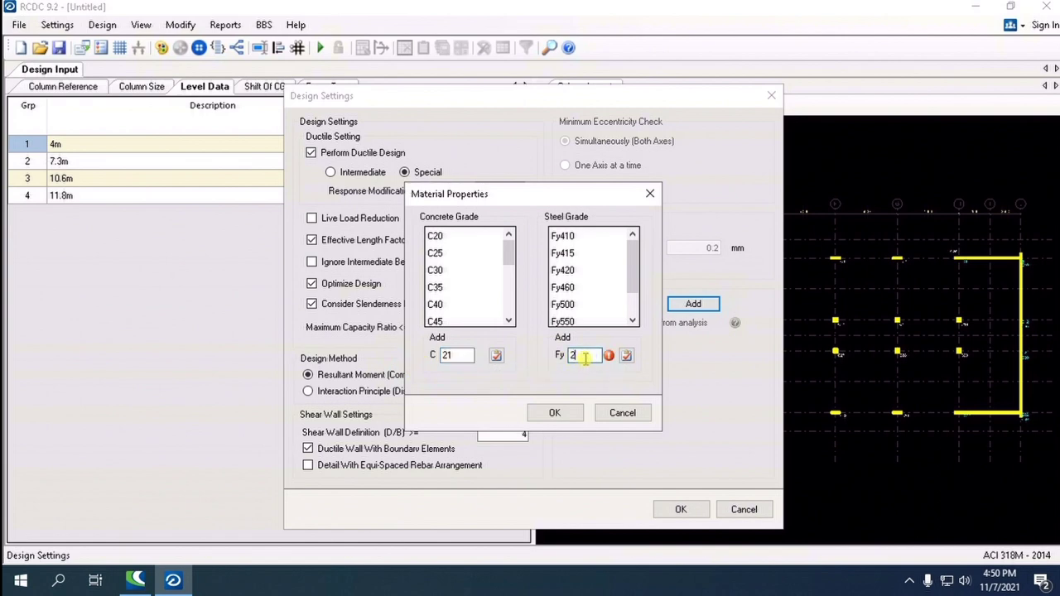
{"action": "left_click", "coordinate": [496, 356]}
{"action": "left_click", "coordinate": [626, 357]}
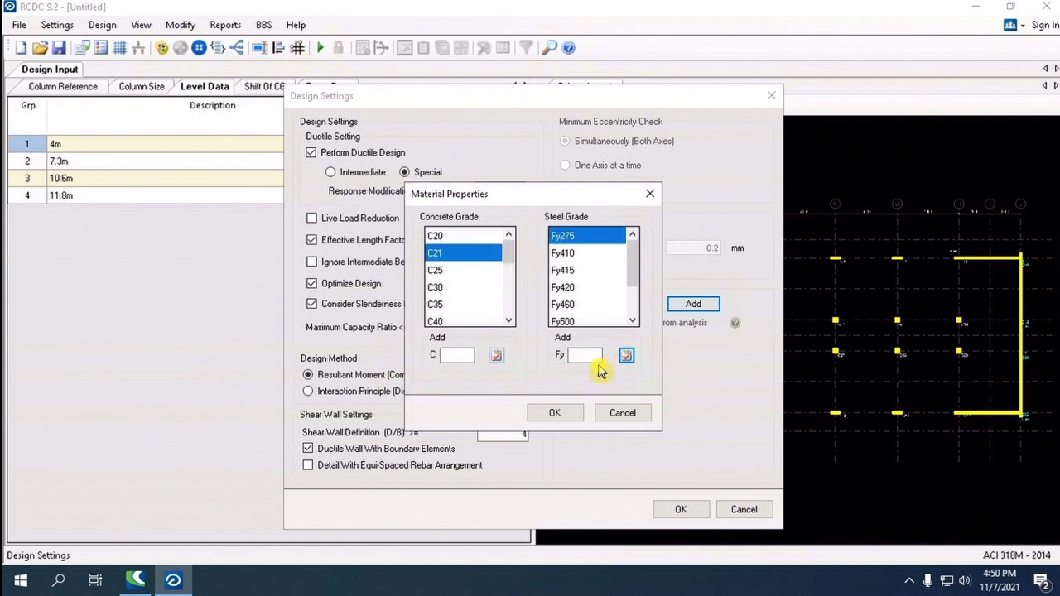
{"action": "left_click", "coordinate": [567, 421]}
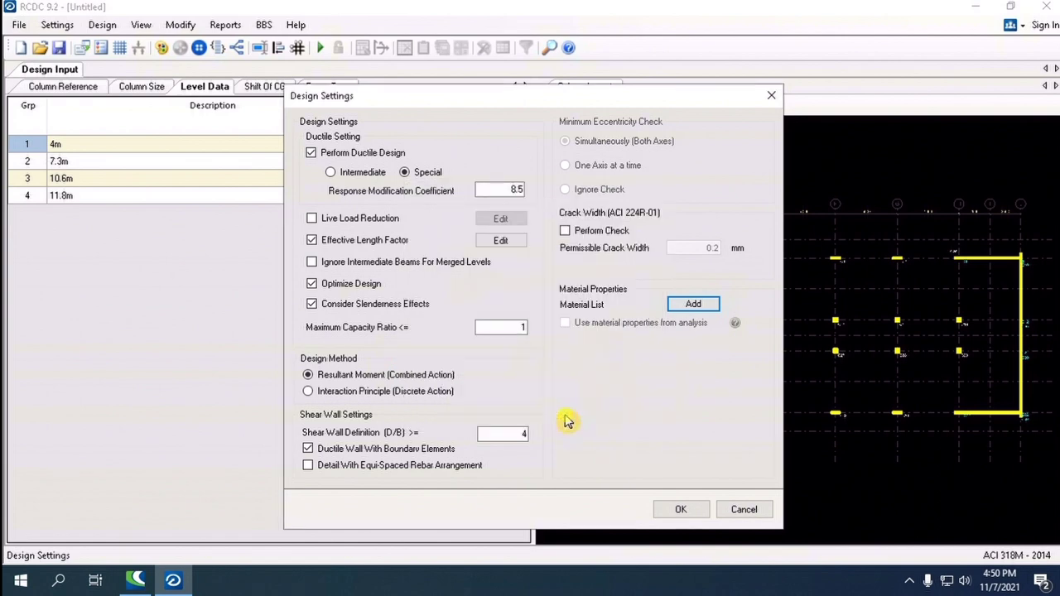
{"action": "left_click", "coordinate": [680, 510]}
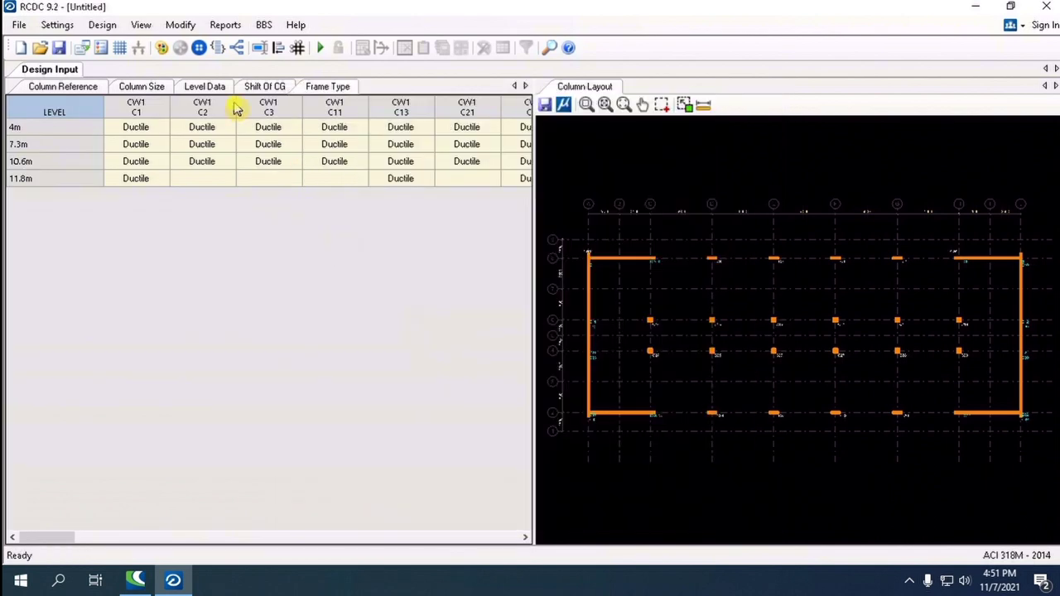
{"action": "left_click", "coordinate": [58, 25]}
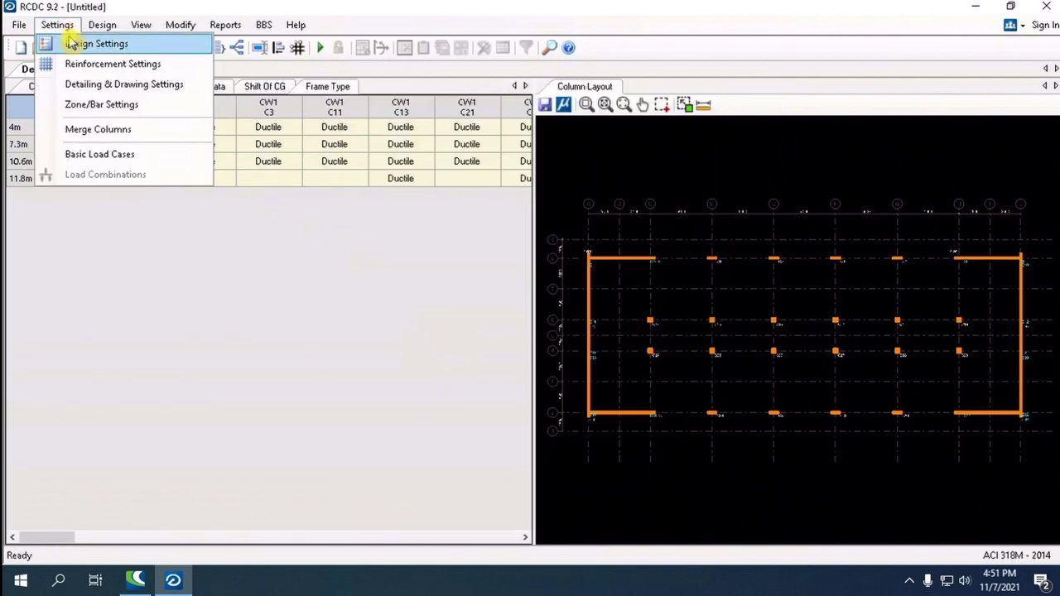
{"action": "left_click", "coordinate": [73, 67]}
- Limit column rebar minimum and maximum diameters to 20
{"action": "left_click", "coordinate": [556, 164]}
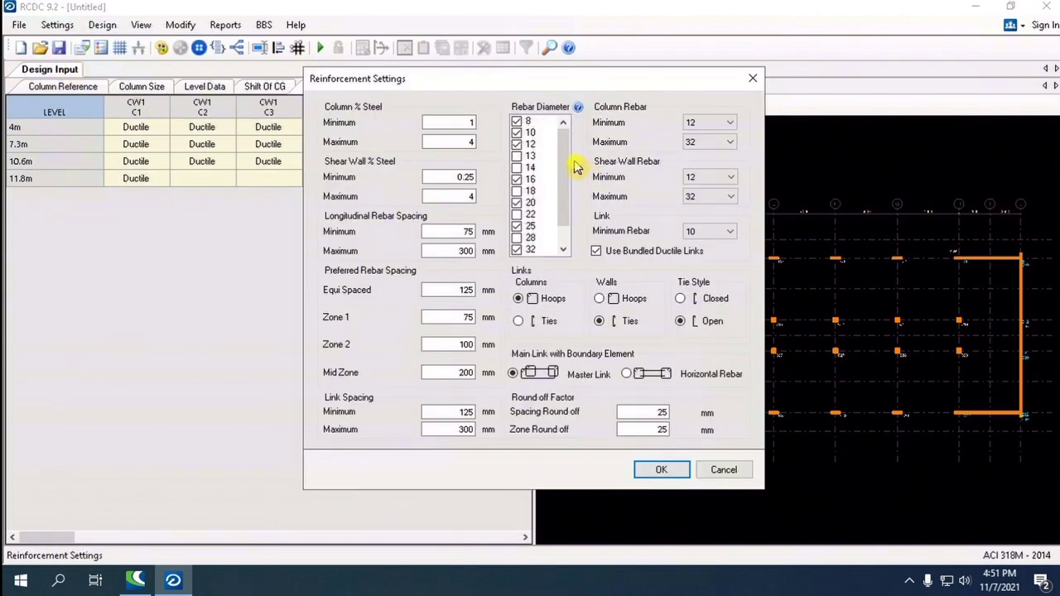
{"action": "left_click", "coordinate": [728, 131]}
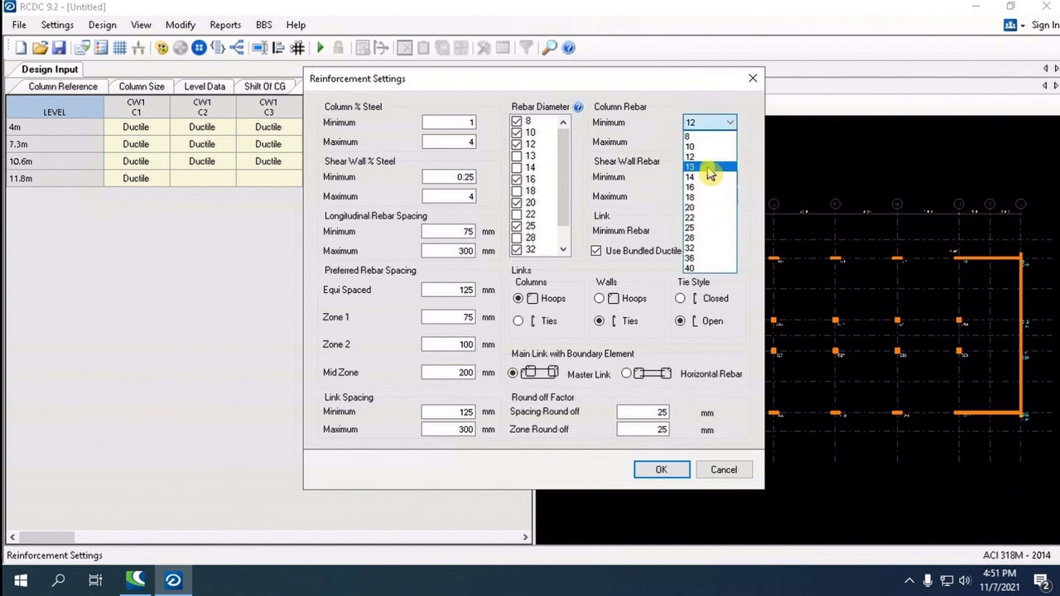
{"action": "left_click", "coordinate": [705, 207]}
{"action": "left_click", "coordinate": [719, 142]}
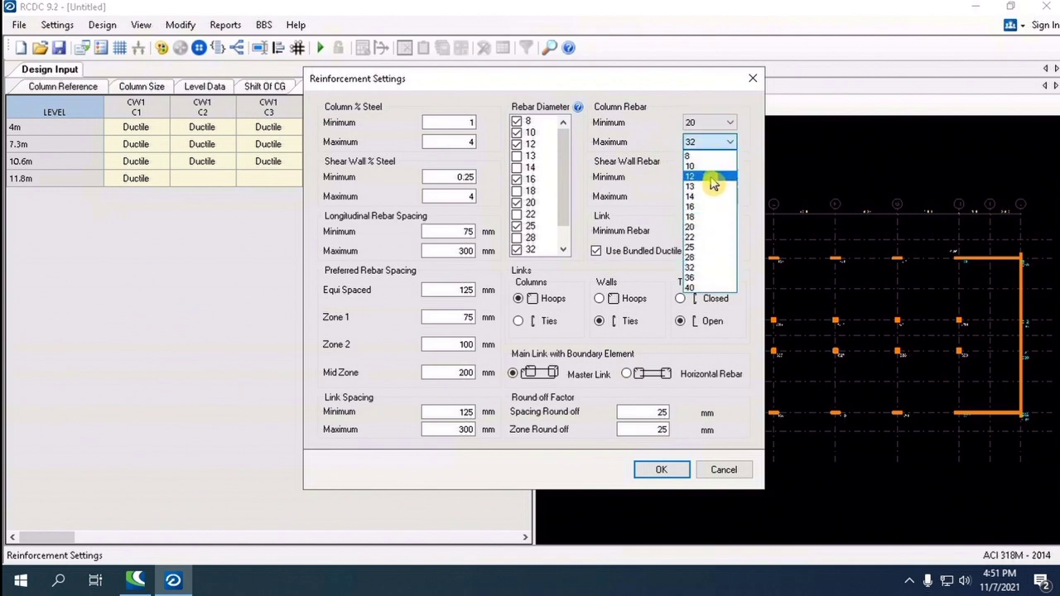
{"action": "left_click", "coordinate": [701, 225]}
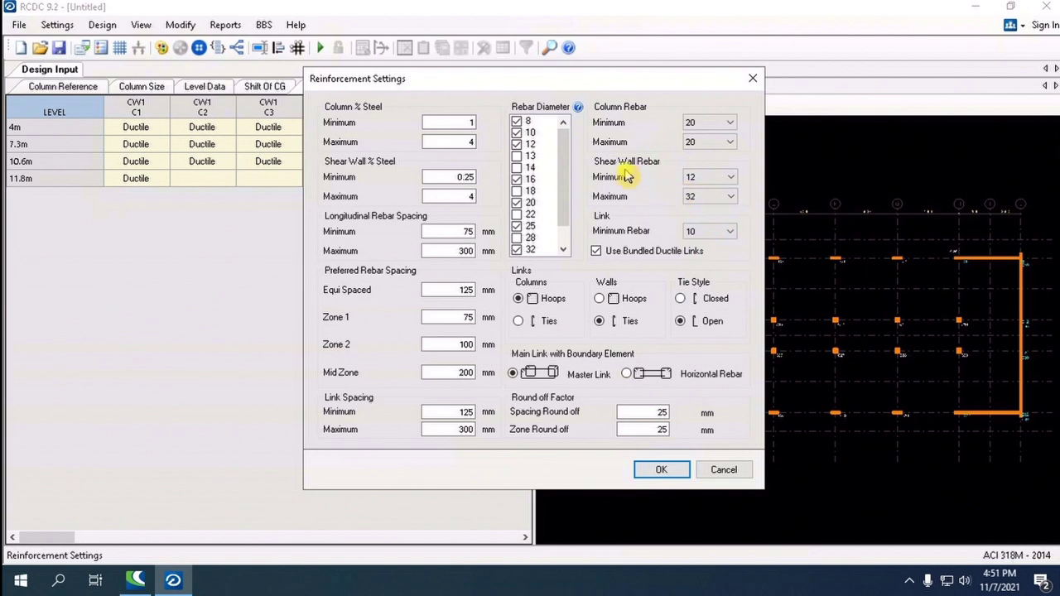
- Set shear wall bars to 12 and minimum link bar to 12, then show Level Data
{"action": "left_click", "coordinate": [710, 182]}
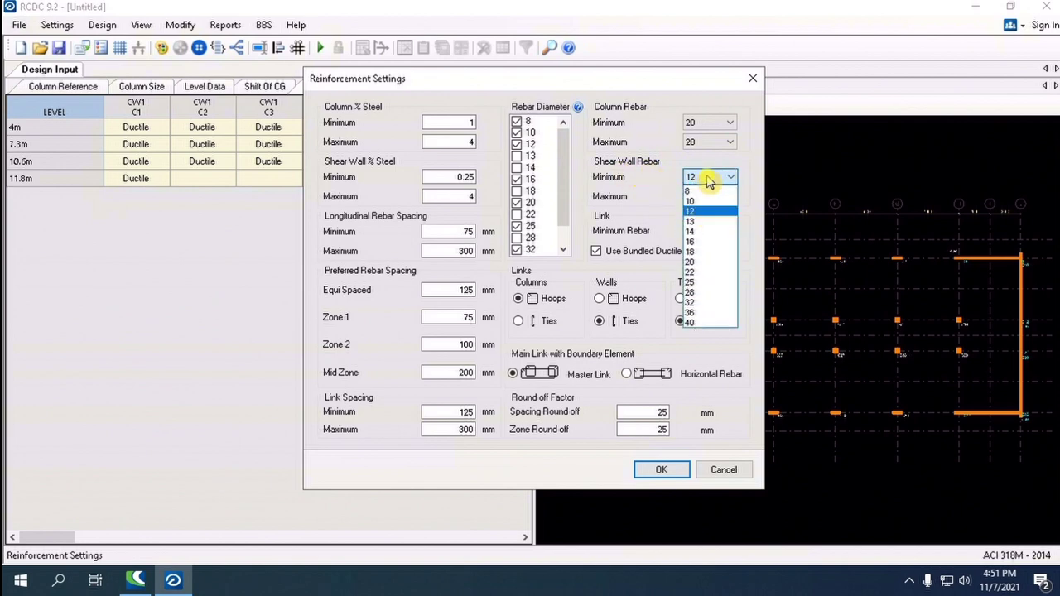
{"action": "left_click", "coordinate": [653, 188]}
{"action": "left_click", "coordinate": [702, 200]}
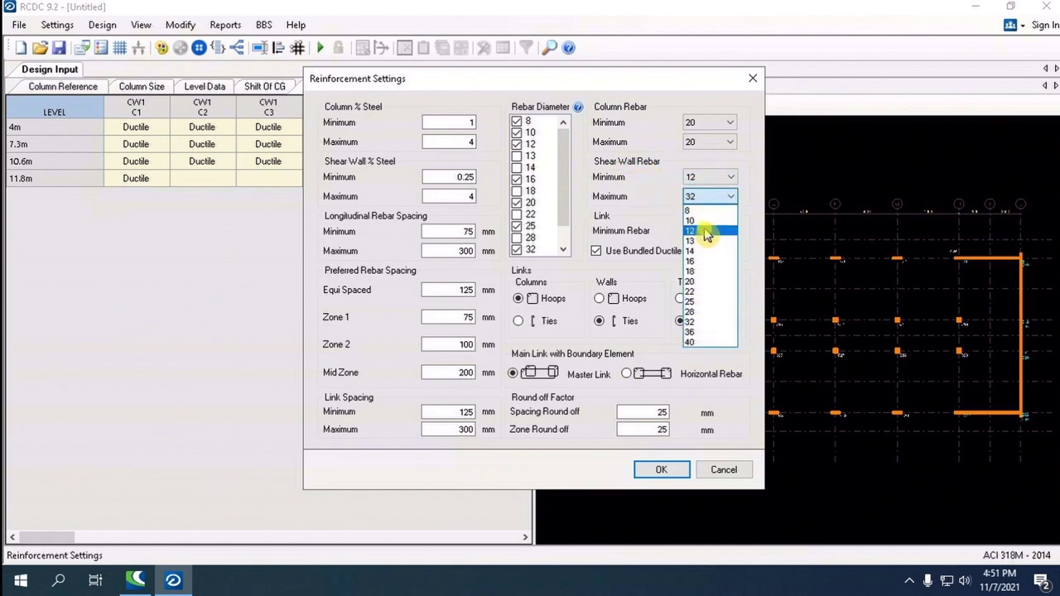
{"action": "left_click", "coordinate": [707, 233]}
{"action": "left_click", "coordinate": [705, 233]}
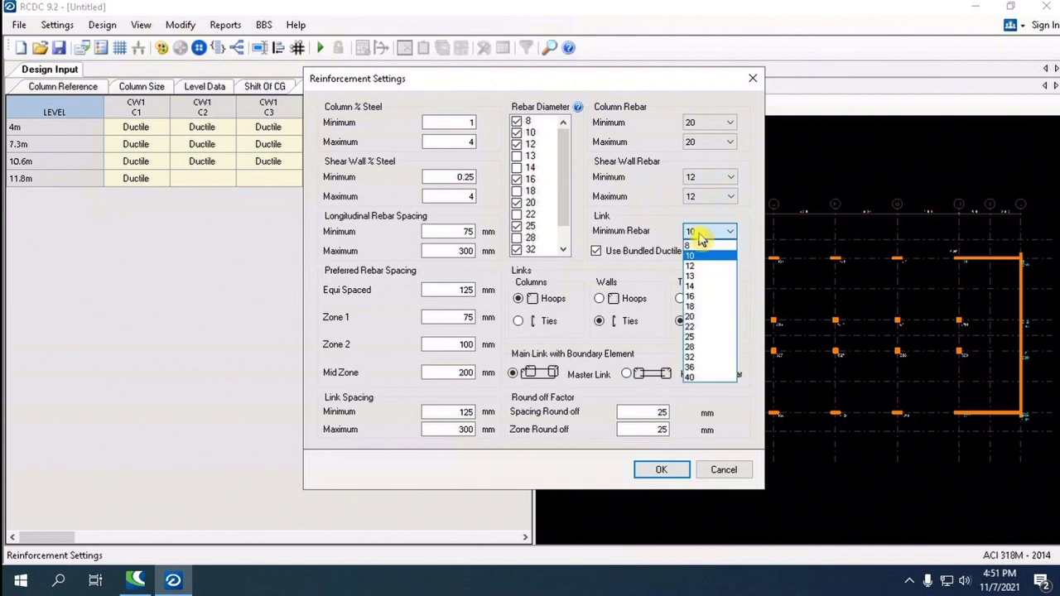
{"action": "left_click", "coordinate": [695, 267]}
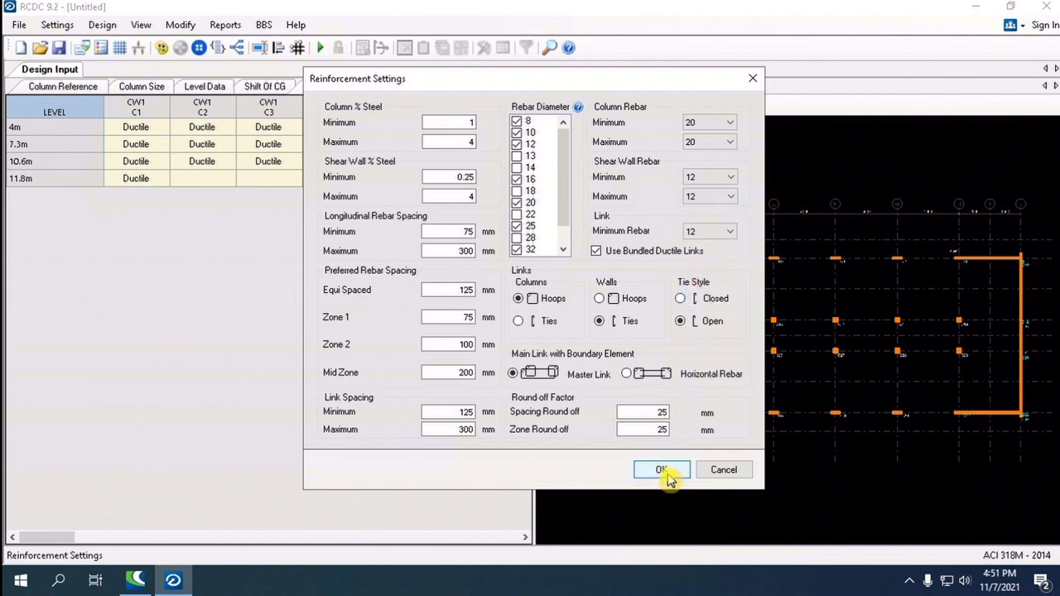
{"action": "left_click", "coordinate": [669, 474]}
{"action": "left_click", "coordinate": [200, 93]}
{"action": "type", "text": "4"}
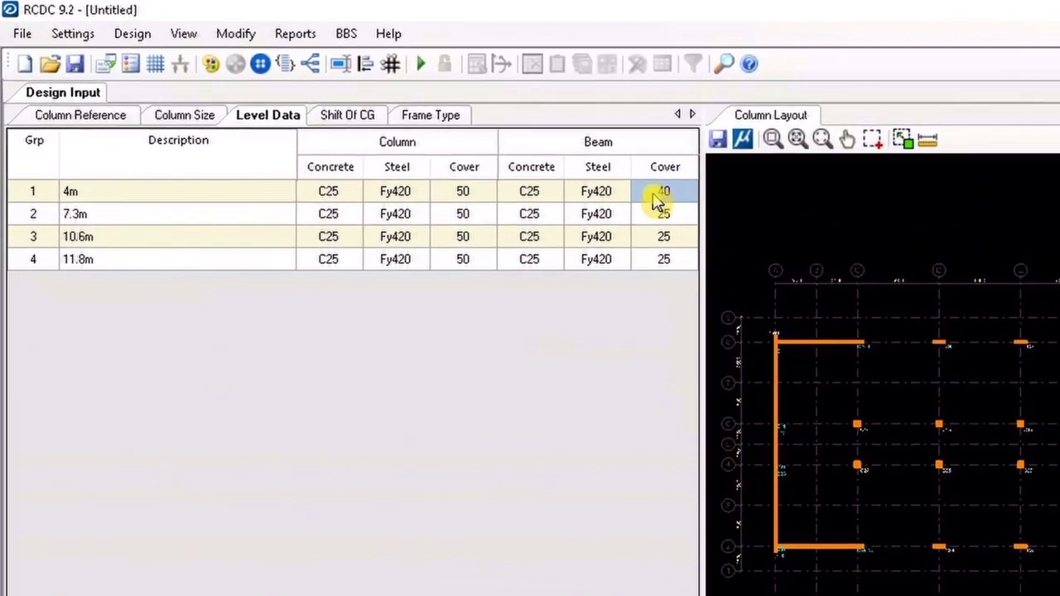
- Give all levels 40 mm cover, Fy275 steel and C21 concrete for beams and columns
{"action": "left_click_drag", "start_coordinate": [505, 145], "coordinate": [506, 196]}
{"action": "key", "text": "ctrl+d"}
{"action": "left_click", "coordinate": [464, 148]}
{"action": "left_click", "coordinate": [694, 213]}
{"action": "left_click", "coordinate": [663, 237]}
{"action": "left_click_drag", "start_coordinate": [663, 213], "coordinate": [663, 289]}
{"action": "key", "text": "ctrl+d"}
{"action": "left_click", "coordinate": [617, 215]}
{"action": "left_click", "coordinate": [597, 248]}
{"action": "key", "text": "ctrl+d"}
{"action": "mouse_move", "coordinate": [591, 213]}
{"action": "left_mouse_down"}
{"action": "mouse_move", "coordinate": [592, 290]}
{"action": "mouse_move", "coordinate": [743, 289]}
{"action": "left_mouse_up"}
{"action": "left_click", "coordinate": [369, 212]}
{"action": "type", "text": "C21\tFy275\t40 C21\tFy275\t40 C21\tFy275\t40 C21\tFy275\t40"}
- Classify loads 1–7 as Earthquake X, Earthquake Z, Dead, Live, Wind X, Wind Z, Roof Live
{"action": "left_click", "coordinate": [737, 191]}
{"action": "left_click", "coordinate": [737, 217]}
{"action": "left_click", "coordinate": [739, 217]}
{"action": "left_click", "coordinate": [723, 266]}
{"action": "left_click", "coordinate": [737, 242]}
{"action": "left_click", "coordinate": [720, 263]}
{"action": "left_click", "coordinate": [736, 267]}
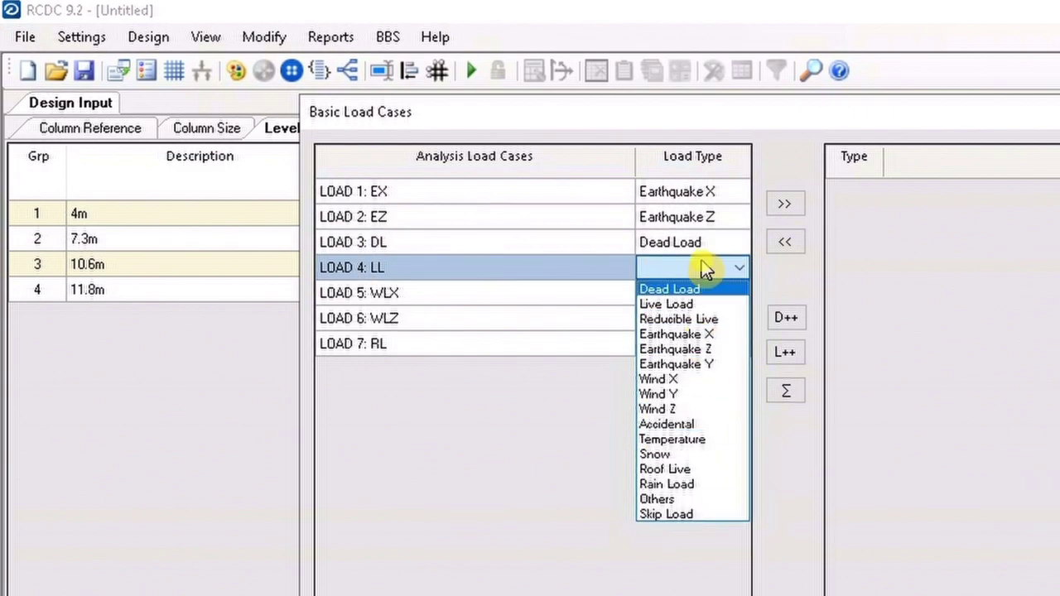
{"action": "left_click", "coordinate": [734, 303]}
{"action": "left_click", "coordinate": [735, 300]}
{"action": "left_click", "coordinate": [736, 300]}
{"action": "left_click", "coordinate": [712, 404]}
{"action": "left_click", "coordinate": [737, 319]}
{"action": "left_click", "coordinate": [671, 480]}
{"action": "left_click", "coordinate": [737, 344]}
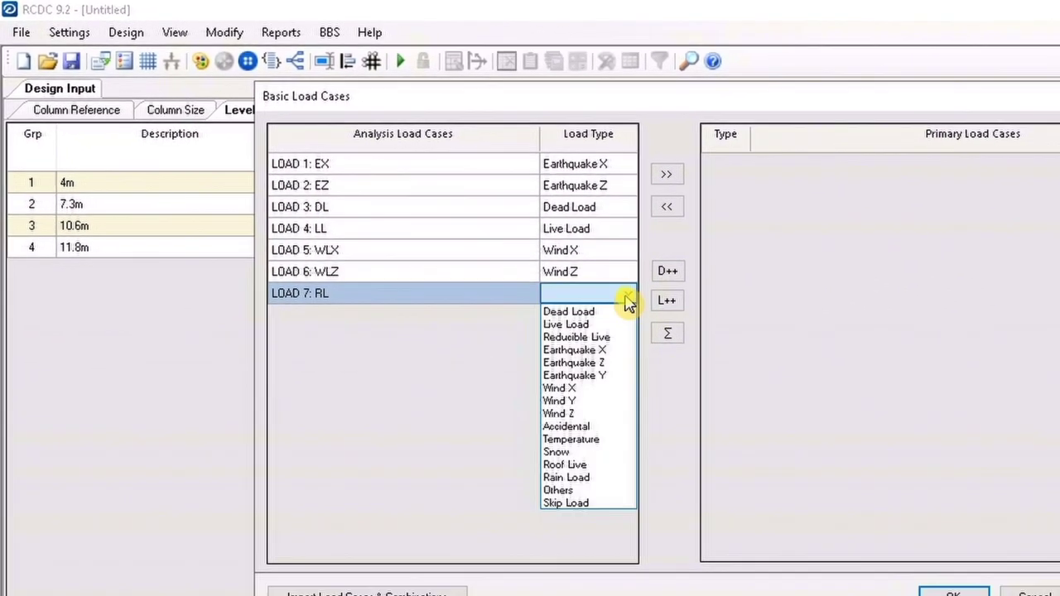
{"action": "left_click", "coordinate": [682, 566]}
- Make loads 1–6 primary, accept combinations excluding 25–28, and run Auto Design
{"action": "left_click_drag", "start_coordinate": [274, 148], "coordinate": [421, 246]}
{"action": "left_click", "coordinate": [604, 246]}
{"action": "left_click", "coordinate": [854, 541]}
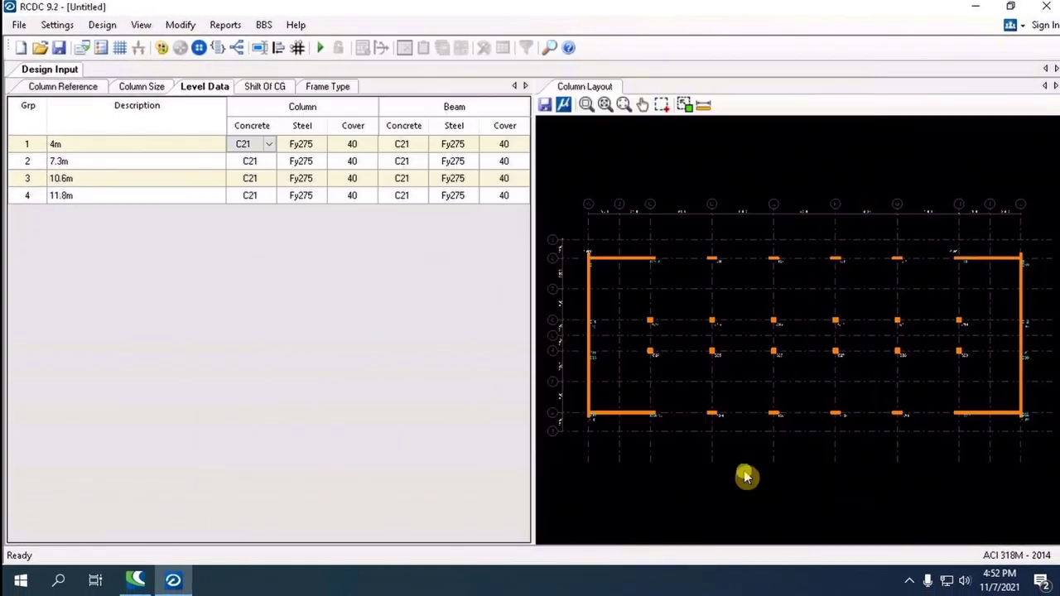
{"action": "left_click", "coordinate": [587, 346]}
{"action": "left_click", "coordinate": [280, 307]}
{"action": "left_click", "coordinate": [280, 324]}
{"action": "left_click", "coordinate": [280, 341]}
{"action": "left_click", "coordinate": [280, 359]}
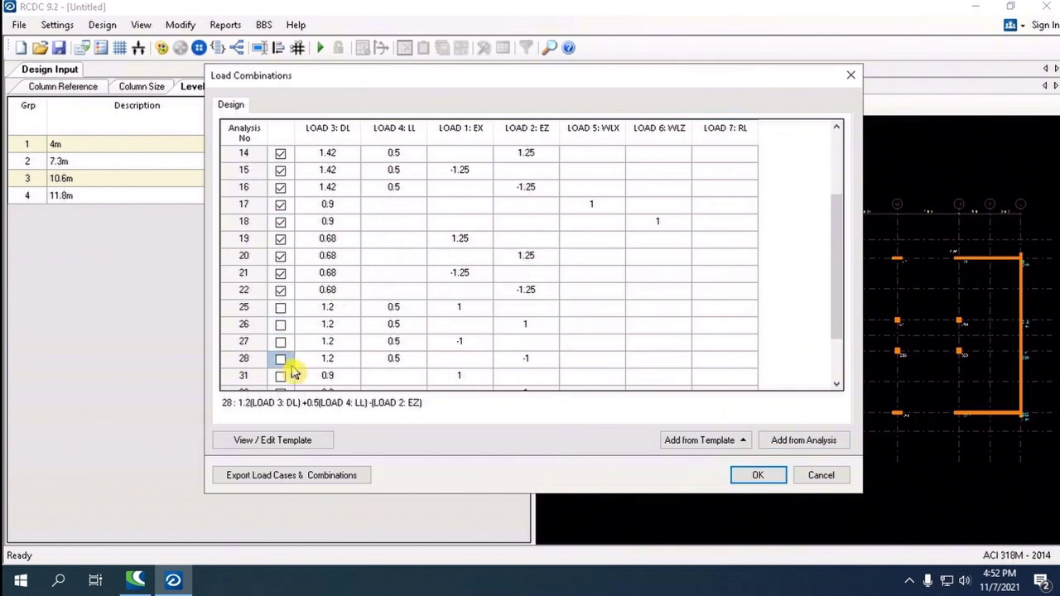
{"action": "left_click", "coordinate": [759, 475]}
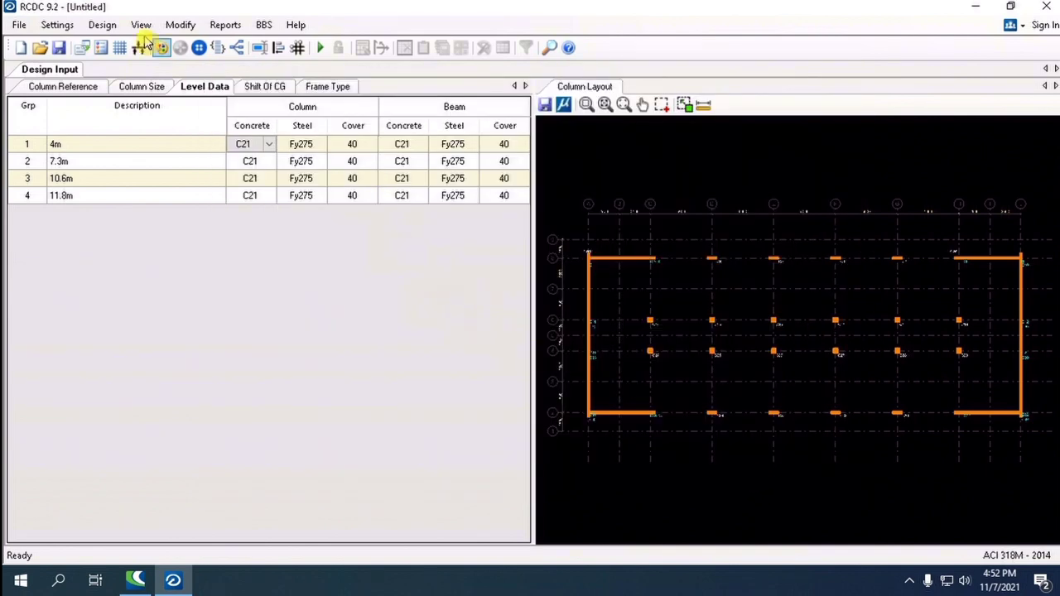
{"action": "left_click", "coordinate": [106, 27]}
{"action": "left_click", "coordinate": [118, 43]}
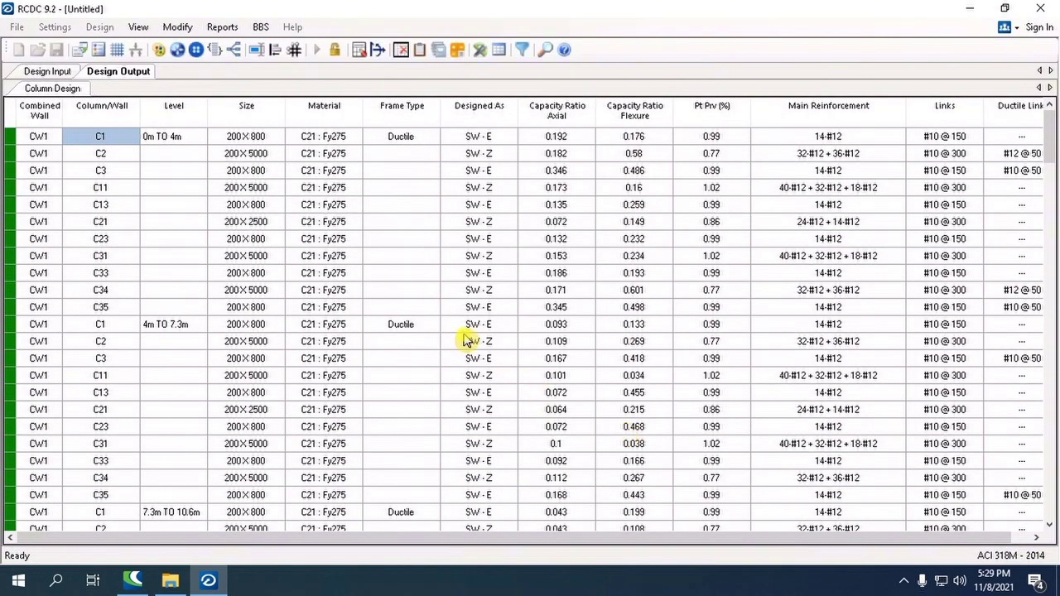
- Scroll through the column Design Output table, then close the project answering the save prompt
{"action": "scroll", "coordinate": [487, 354], "scroll_direction": "down", "scroll_amount": 4}
{"action": "scroll", "coordinate": [438, 315], "scroll_direction": "down", "scroll_amount": 10}
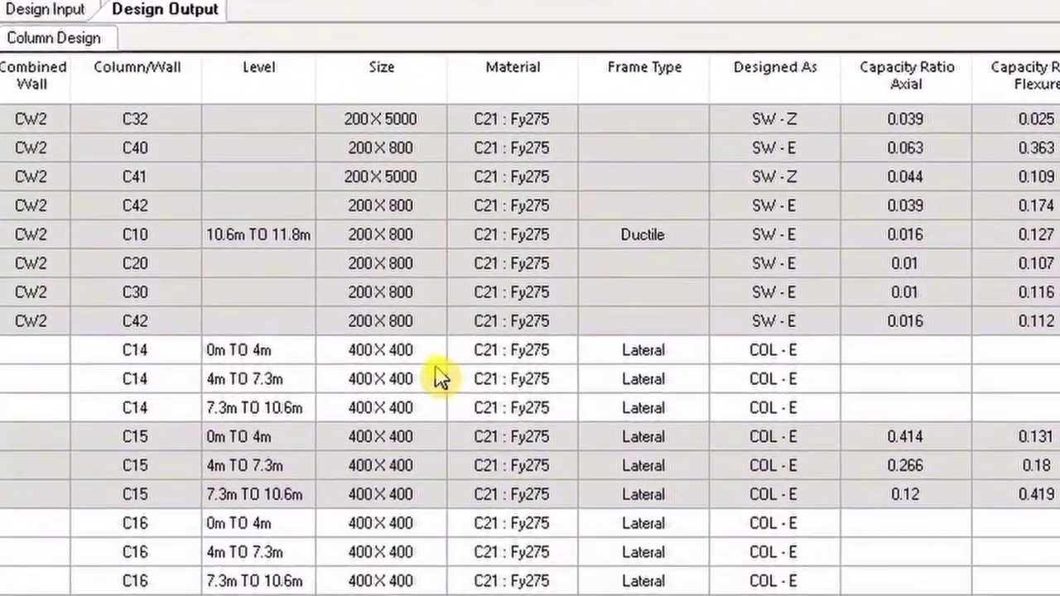
{"action": "scroll", "coordinate": [464, 381], "scroll_direction": "down", "scroll_amount": 2}
{"action": "scroll", "coordinate": [488, 319], "scroll_direction": "down", "scroll_amount": 5}
{"action": "scroll", "coordinate": [489, 319], "scroll_direction": "up", "scroll_amount": 2}
{"action": "scroll", "coordinate": [492, 347], "scroll_direction": "up", "scroll_amount": 4}
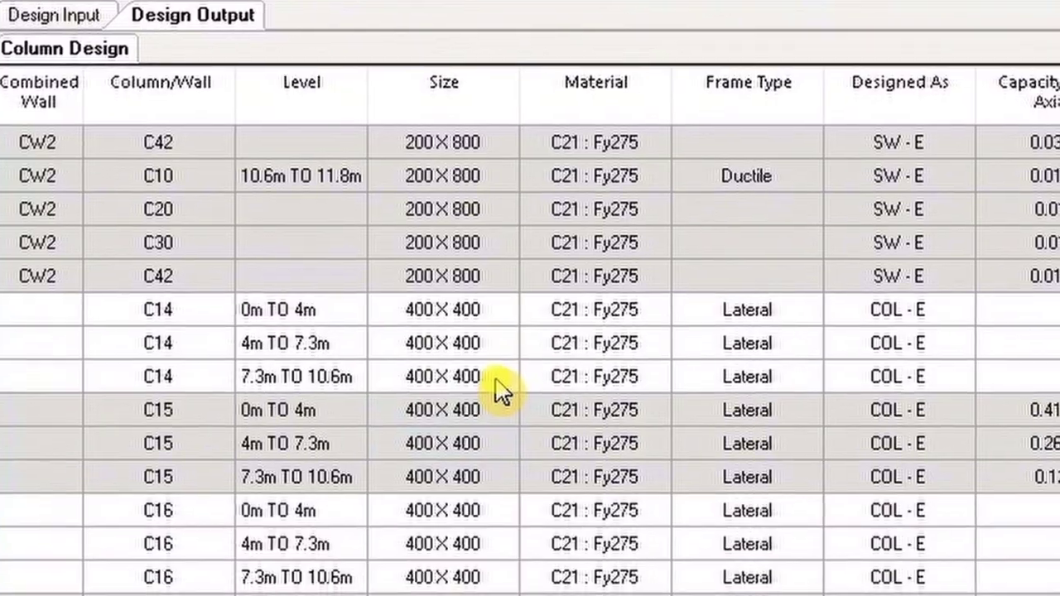
{"action": "scroll", "coordinate": [501, 391], "scroll_direction": "down", "scroll_amount": 8}
{"action": "scroll", "coordinate": [483, 492], "scroll_direction": "down", "scroll_amount": 5}
{"action": "scroll", "coordinate": [464, 502], "scroll_direction": "down", "scroll_amount": 6}
{"action": "scroll", "coordinate": [436, 486], "scroll_direction": "down", "scroll_amount": 6}
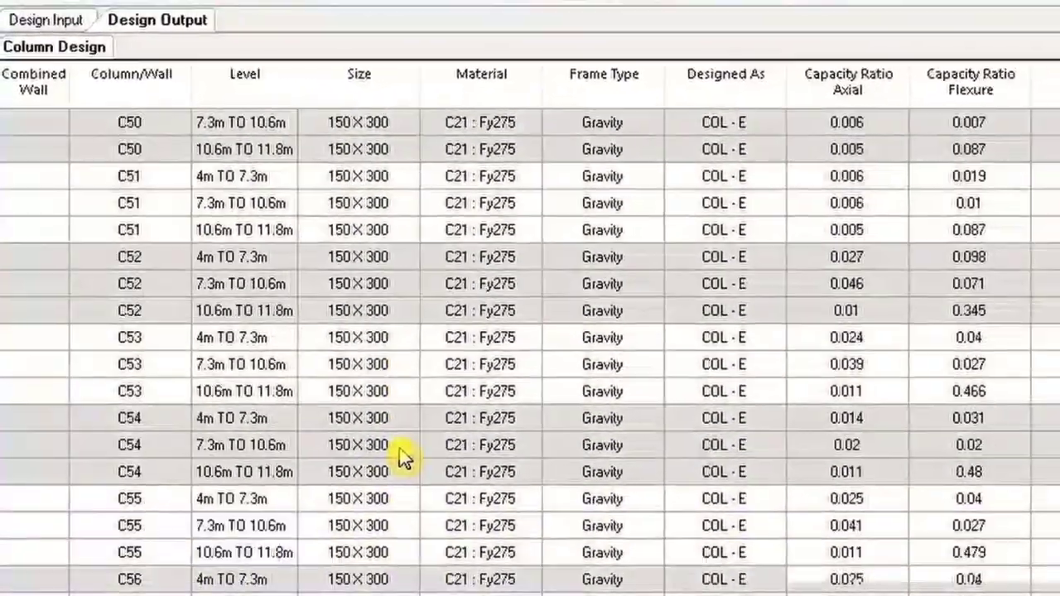
{"action": "scroll", "coordinate": [400, 456], "scroll_direction": "down", "scroll_amount": 1}
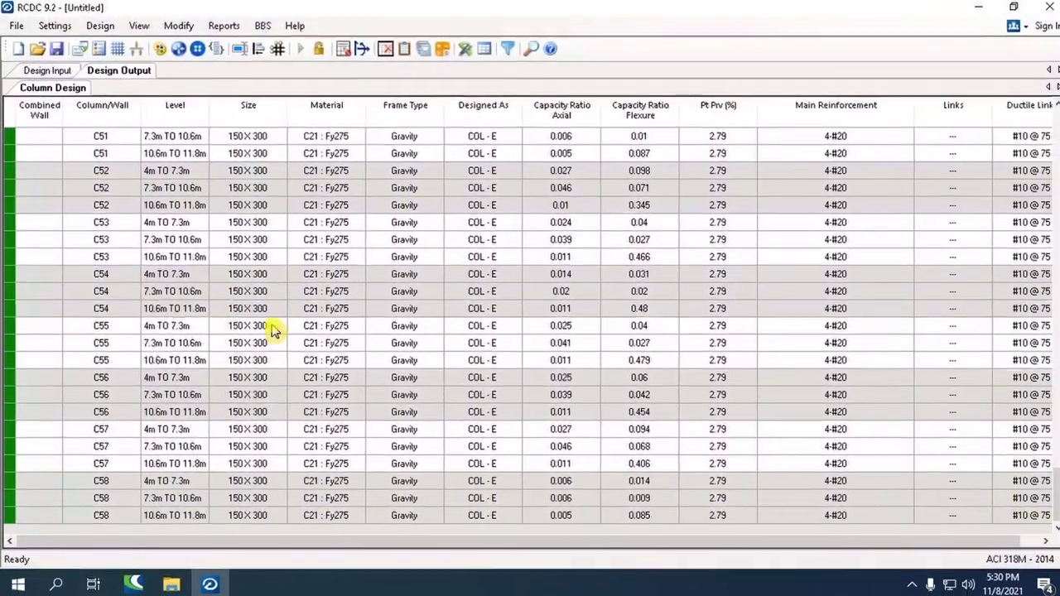
{"action": "scroll", "coordinate": [273, 330], "scroll_direction": "up", "scroll_amount": 2}
{"action": "scroll", "coordinate": [272, 311], "scroll_direction": "up", "scroll_amount": 4}
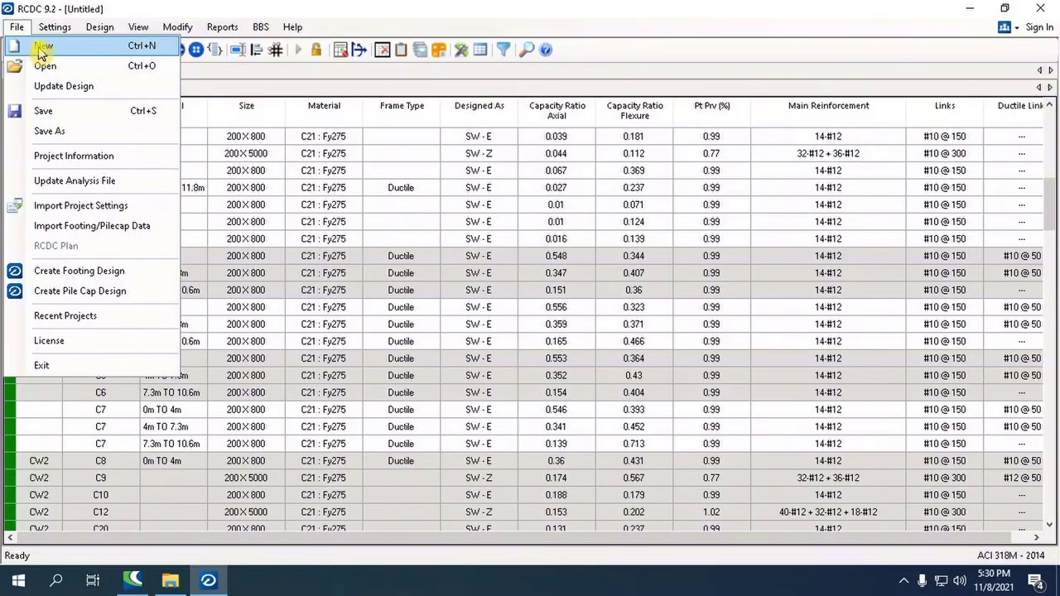
{"action": "left_click", "coordinate": [41, 46]}
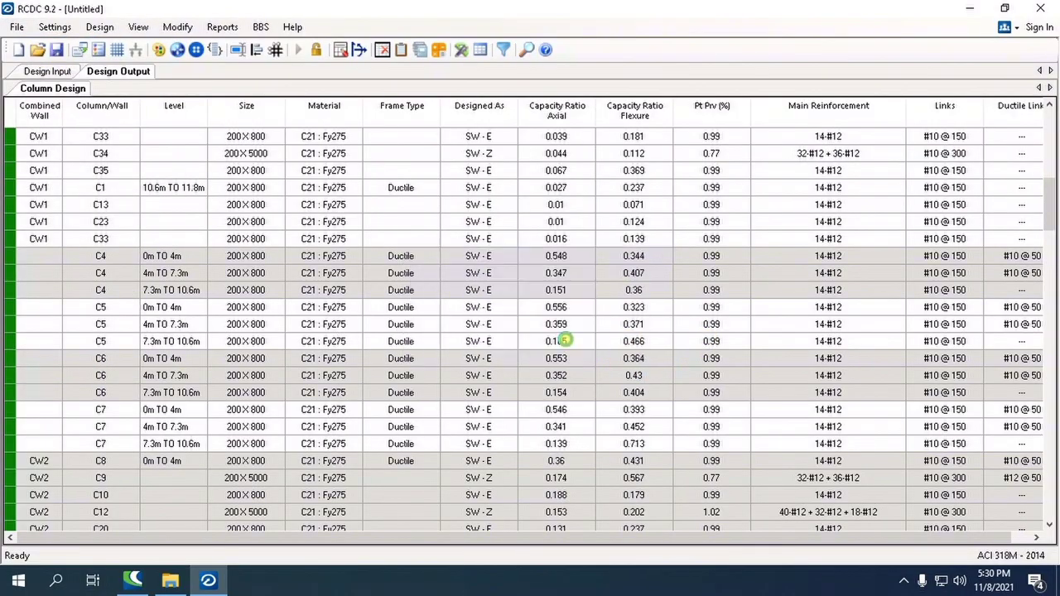
{"action": "left_click", "coordinate": [563, 345]}
{"action": "type", "text": "bnmk"}
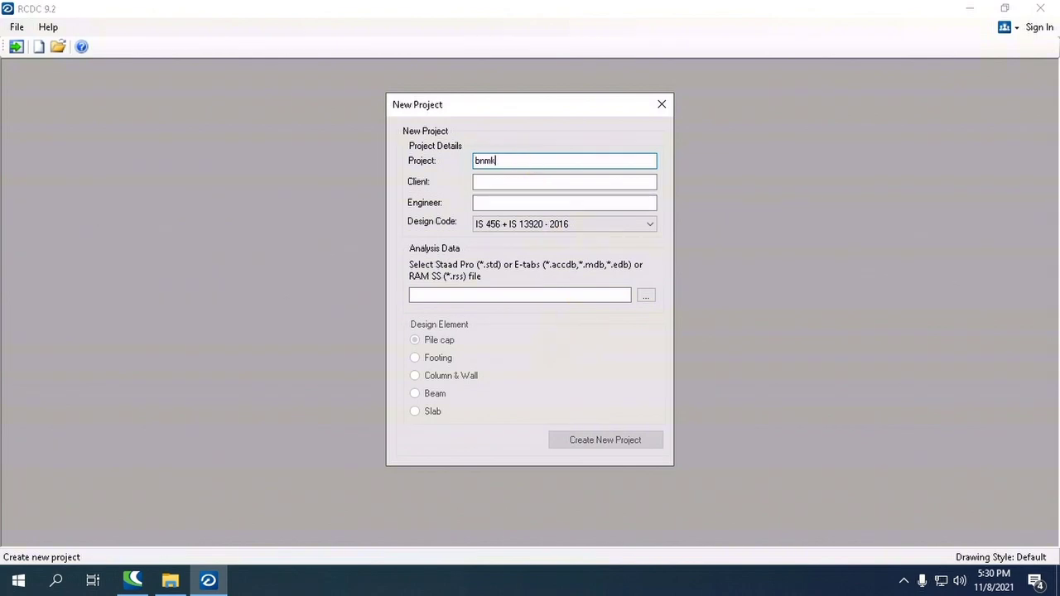
- Create a Beam project under ACI 318M - 2014 from the 3-storey .std model for level 10.6m
{"action": "left_click", "coordinate": [522, 184]}
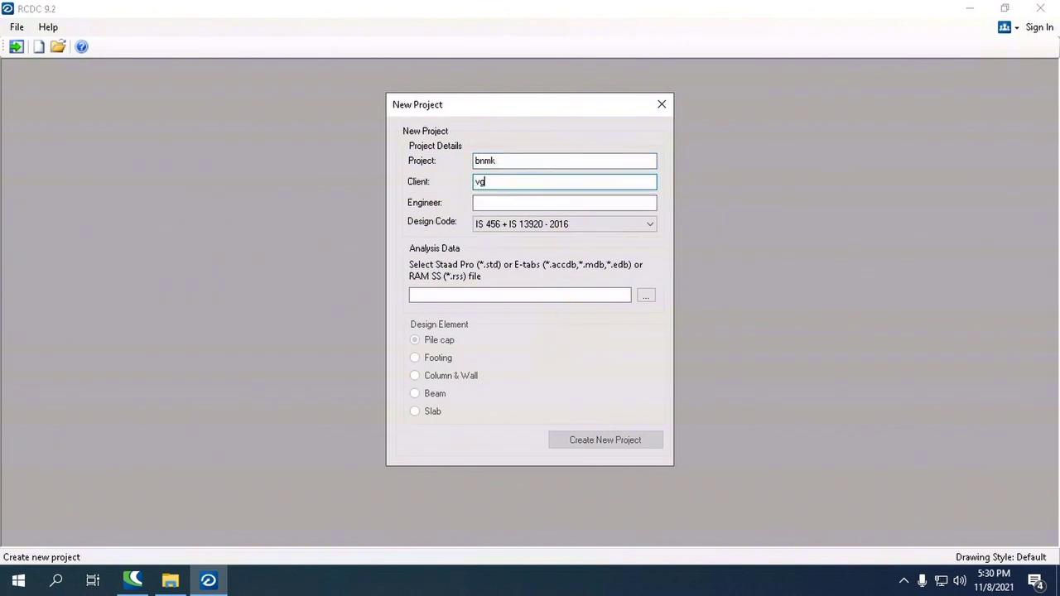
{"action": "left_click", "coordinate": [521, 201]}
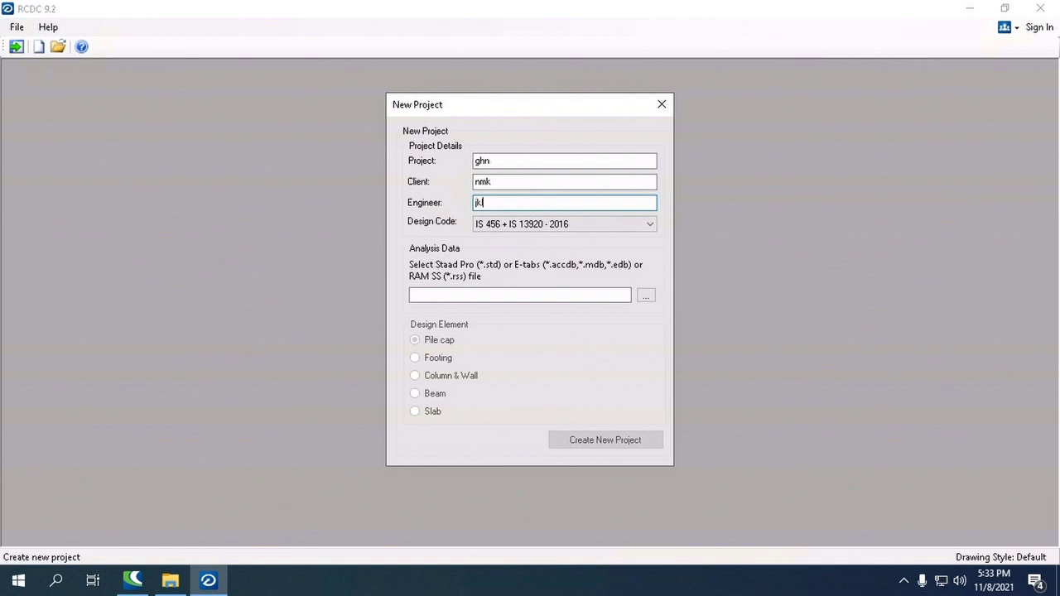
{"action": "left_click", "coordinate": [532, 225]}
{"action": "left_click", "coordinate": [557, 289]}
{"action": "left_click", "coordinate": [647, 295]}
{"action": "left_click", "coordinate": [580, 243]}
{"action": "key", "text": "Return"}
{"action": "left_click", "coordinate": [460, 398]}
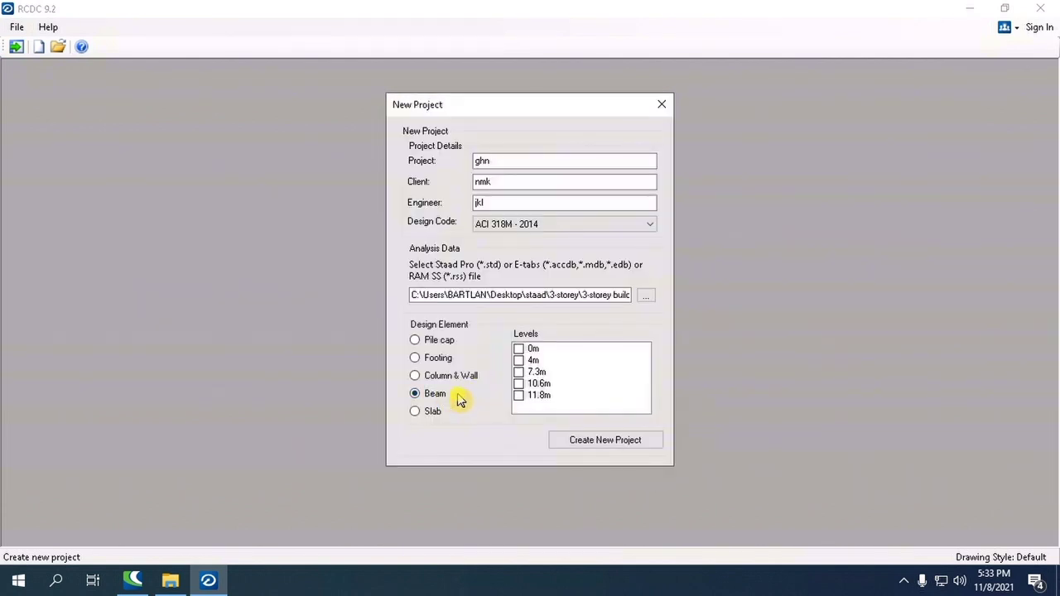
{"action": "left_click", "coordinate": [535, 388]}
{"action": "left_click", "coordinate": [603, 443]}
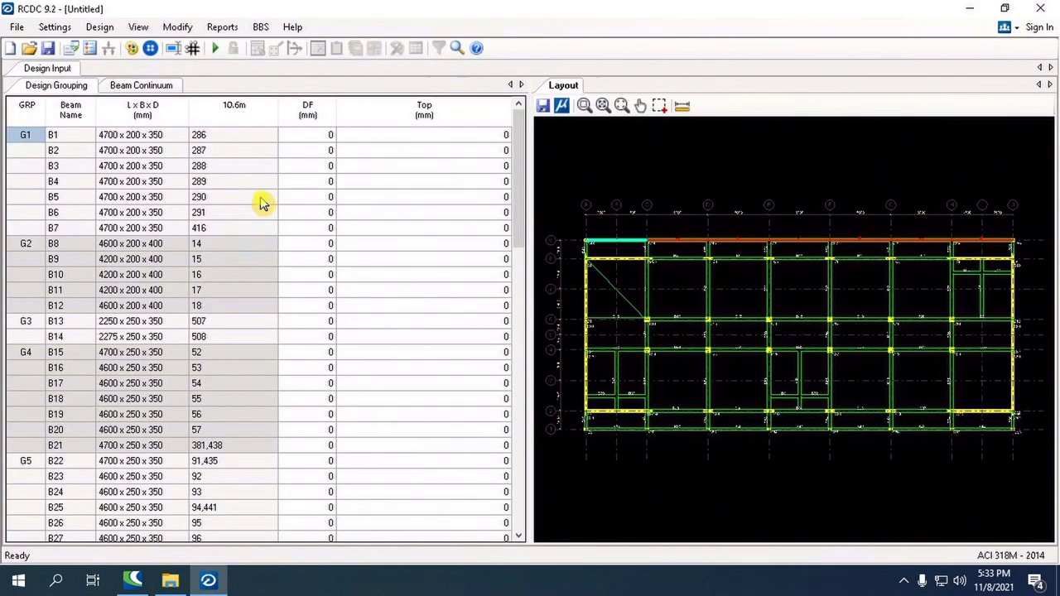
- Add C21 and Fy275 grades, use Fy275 steel, and set maximum aggregate size to 20
{"action": "left_click", "coordinate": [72, 48]}
{"action": "left_click", "coordinate": [492, 328]}
{"action": "type", "text": "275"}
{"action": "left_click", "coordinate": [621, 328]}
{"action": "left_click", "coordinate": [550, 385]}
{"action": "left_click", "coordinate": [671, 109]}
{"action": "left_click", "coordinate": [663, 174]}
{"action": "left_click", "coordinate": [715, 243]}
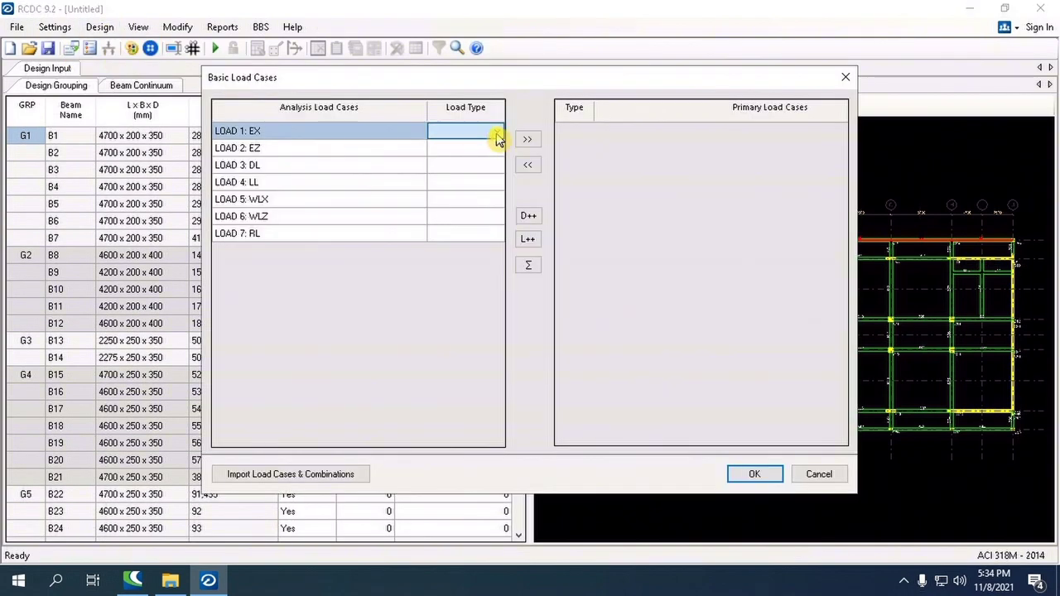
- Classify loads 1–7 as Earthquake X, Earthquake Z, Dead, Live, Wind X, Wind Z, Roof Live
{"action": "left_click", "coordinate": [497, 147]}
{"action": "left_click", "coordinate": [497, 165]}
{"action": "left_click", "coordinate": [497, 183]}
{"action": "left_click", "coordinate": [497, 199]}
{"action": "left_click", "coordinate": [497, 216]}
{"action": "left_click", "coordinate": [447, 312]}
{"action": "left_click", "coordinate": [497, 232]}
{"action": "left_click", "coordinate": [447, 369]}
- Generate combinations from the analysis, exclude 25 and 26, and start the beam design
{"action": "left_click", "coordinate": [755, 474]}
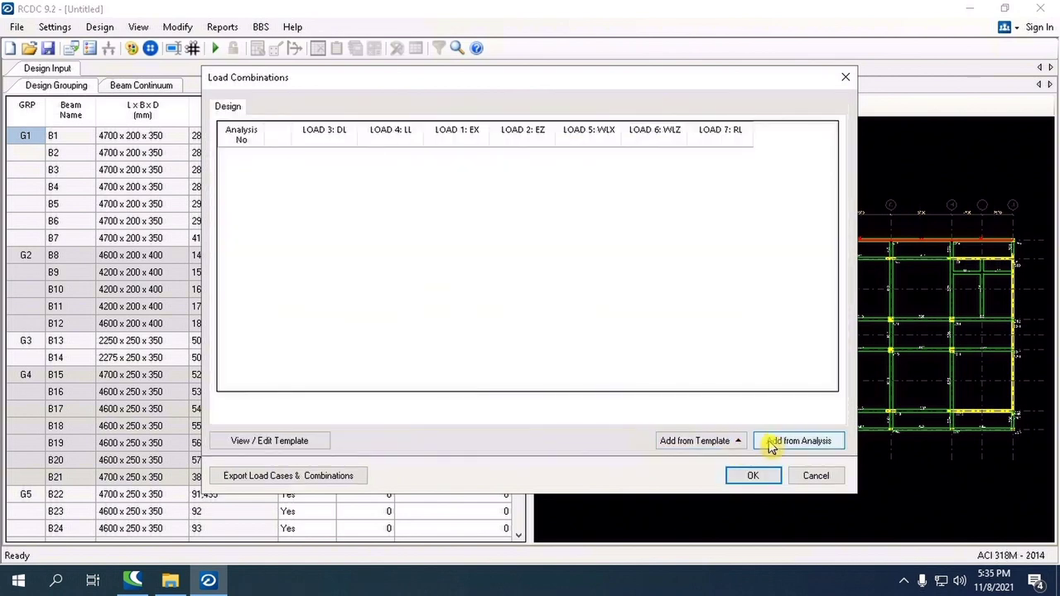
{"action": "left_click", "coordinate": [794, 374]}
{"action": "left_click", "coordinate": [278, 240]}
{"action": "left_click", "coordinate": [278, 257]}
{"action": "left_click", "coordinate": [753, 476]}
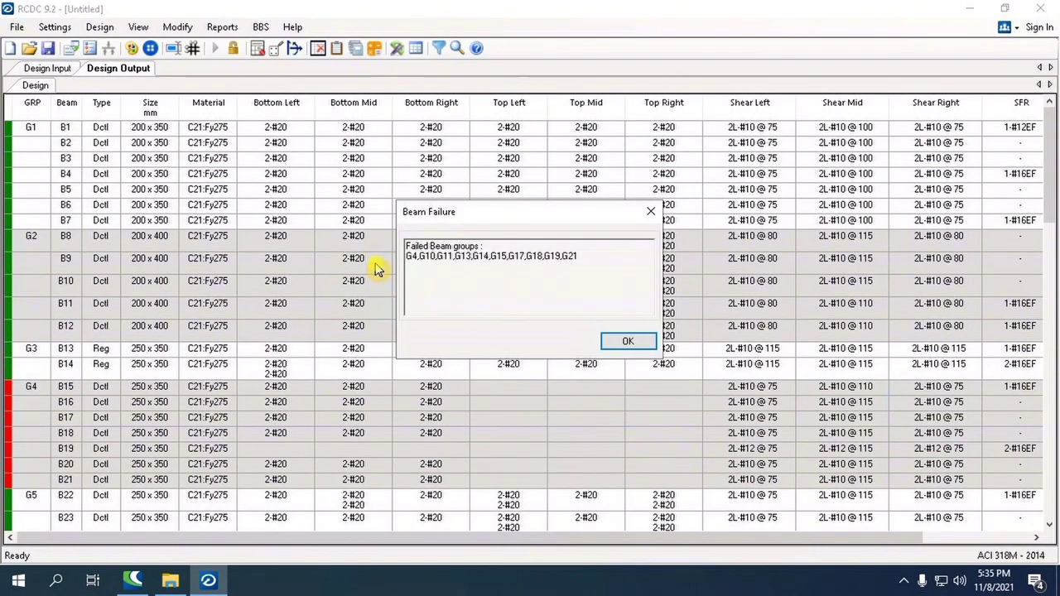
- Dismiss the beam failure, review the Design Output table and reopen failed group G13's grouping input
{"action": "key", "text": "Return"}
{"action": "scroll", "coordinate": [290, 258], "scroll_direction": "down", "scroll_amount": 2}
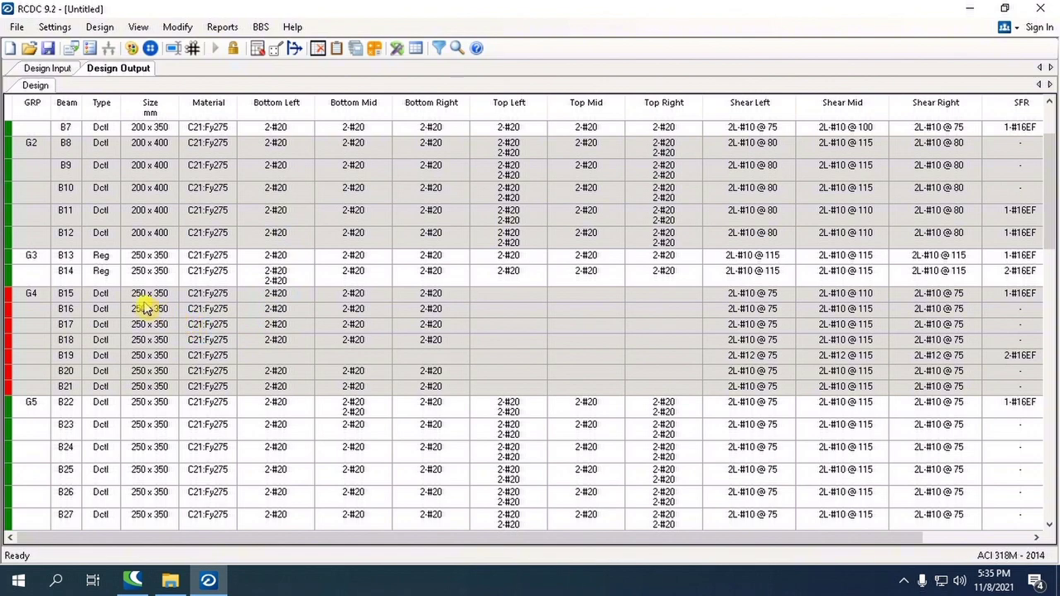
{"action": "scroll", "coordinate": [778, 304], "scroll_direction": "down", "scroll_amount": 13}
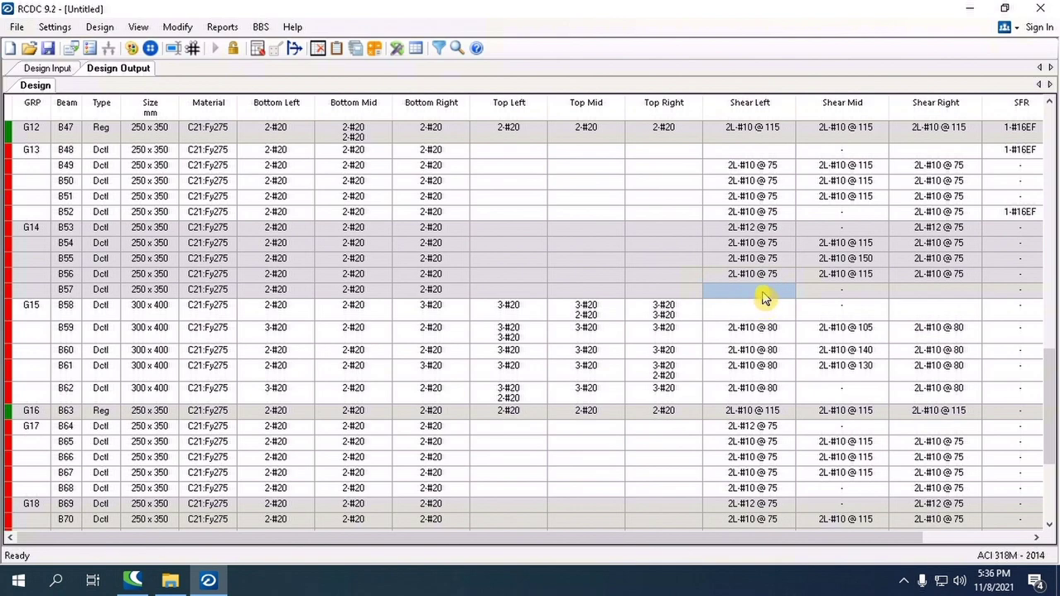
{"action": "scroll", "coordinate": [522, 362], "scroll_direction": "up", "scroll_amount": 3}
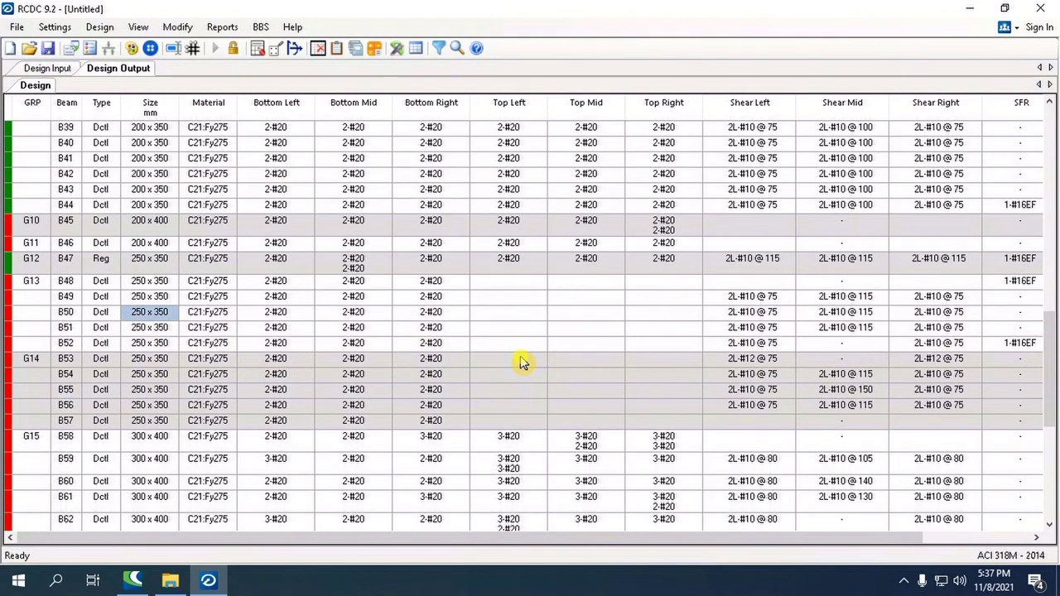
{"action": "left_click", "coordinate": [42, 282]}
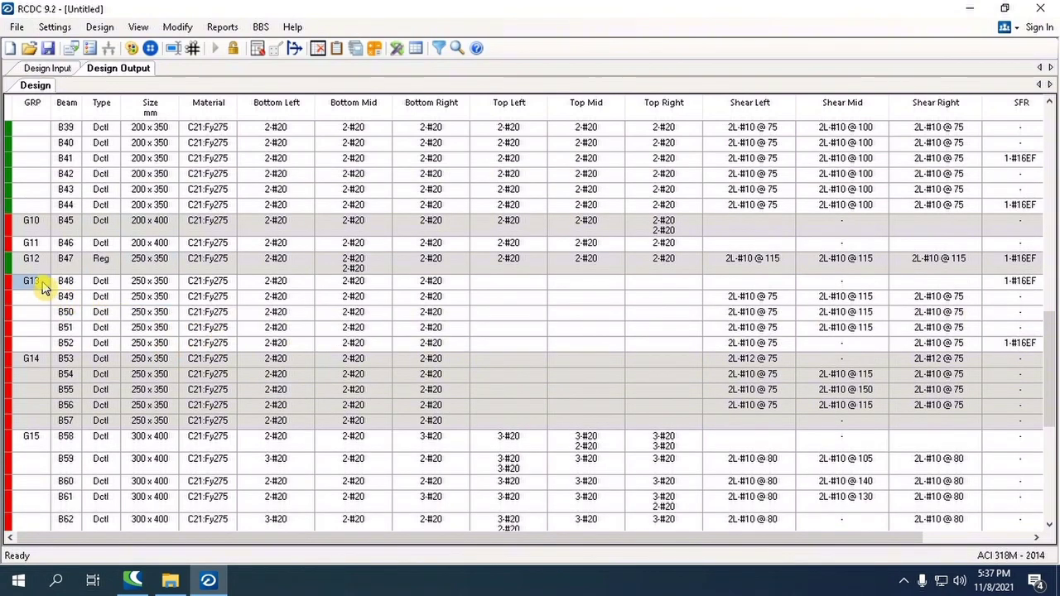
{"action": "left_click", "coordinate": [45, 70]}
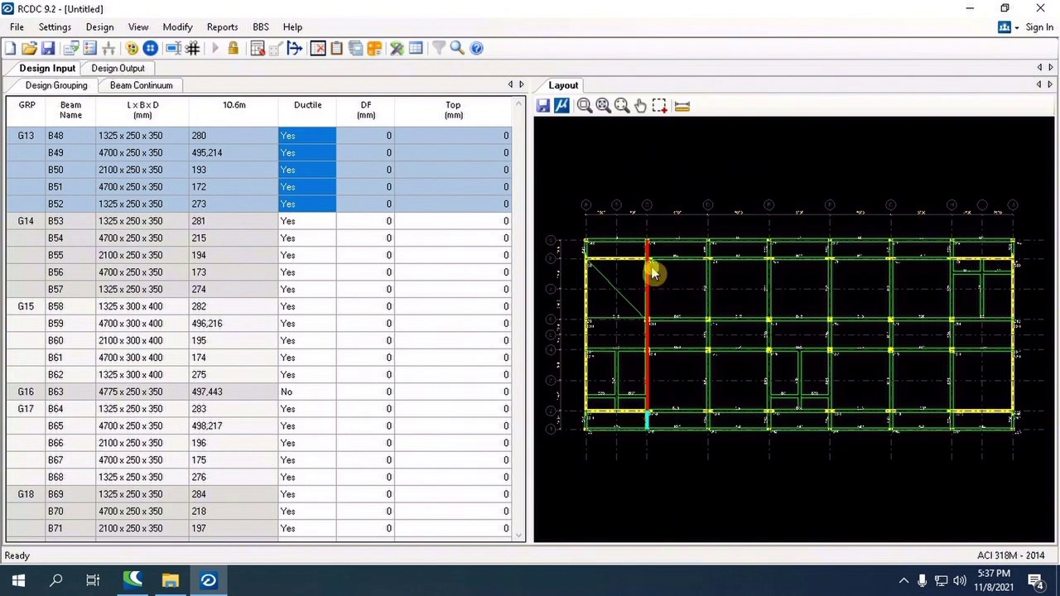
{"action": "scroll", "coordinate": [652, 283], "scroll_direction": "up", "scroll_amount": 1}
{"action": "scroll", "coordinate": [652, 282], "scroll_direction": "up", "scroll_amount": 2}
{"action": "scroll", "coordinate": [652, 283], "scroll_direction": "up", "scroll_amount": 1}
{"action": "scroll", "coordinate": [650, 283], "scroll_direction": "down", "scroll_amount": 1}
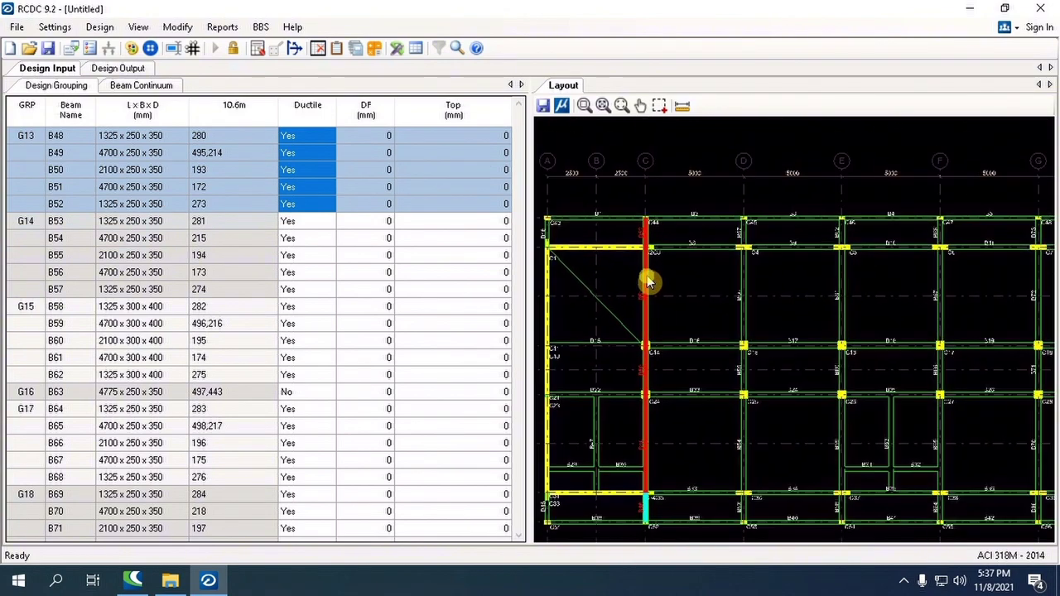
{"action": "scroll", "coordinate": [648, 283], "scroll_direction": "down", "scroll_amount": 1}
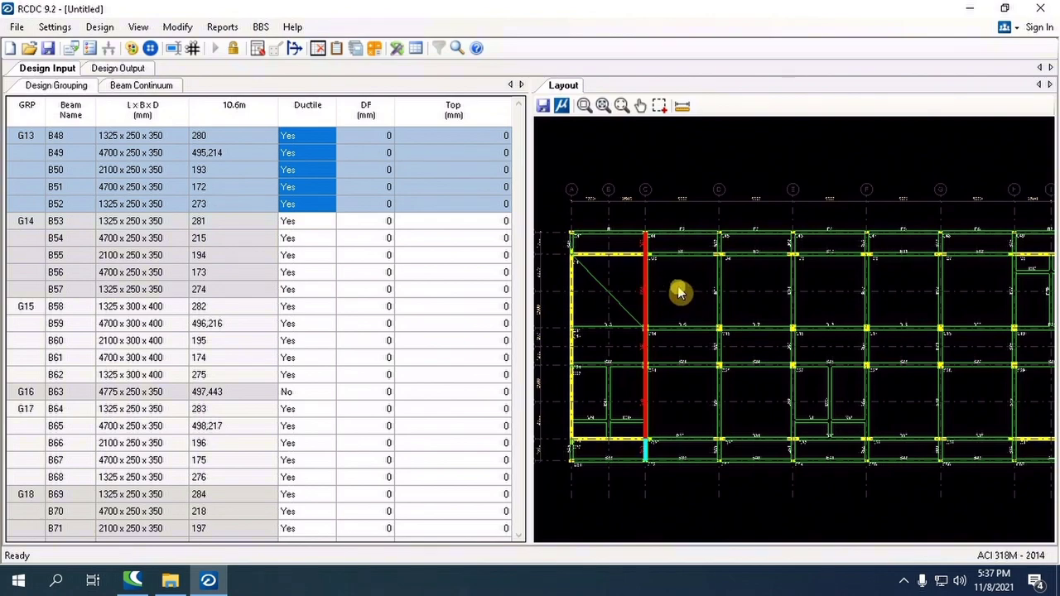
{"action": "scroll", "coordinate": [648, 283], "scroll_direction": "up", "scroll_amount": 1}
{"action": "scroll", "coordinate": [651, 283], "scroll_direction": "up", "scroll_amount": 1}
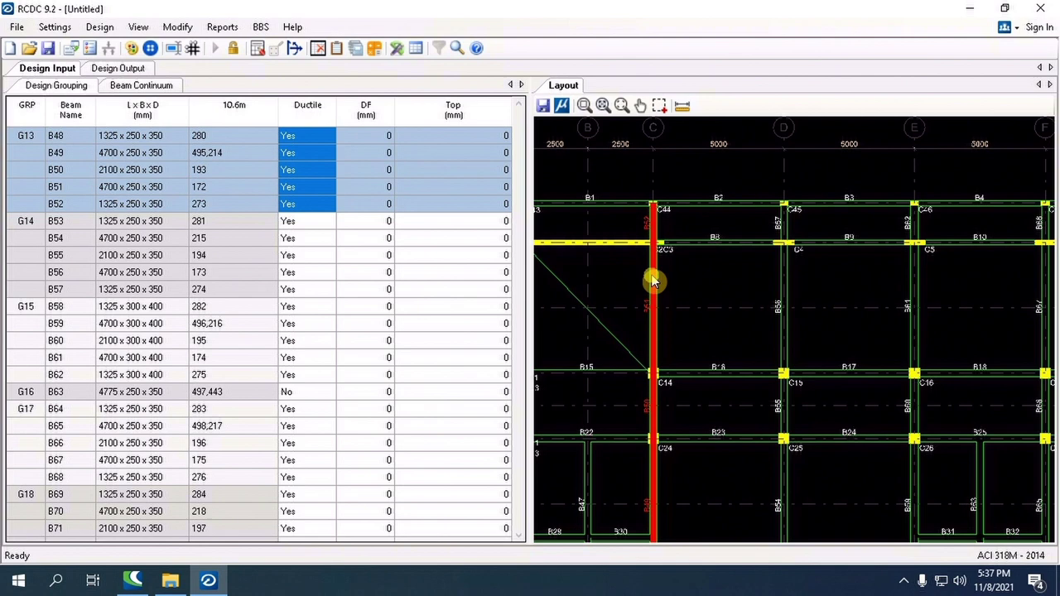
{"action": "scroll", "coordinate": [651, 282], "scroll_direction": "down", "scroll_amount": 1}
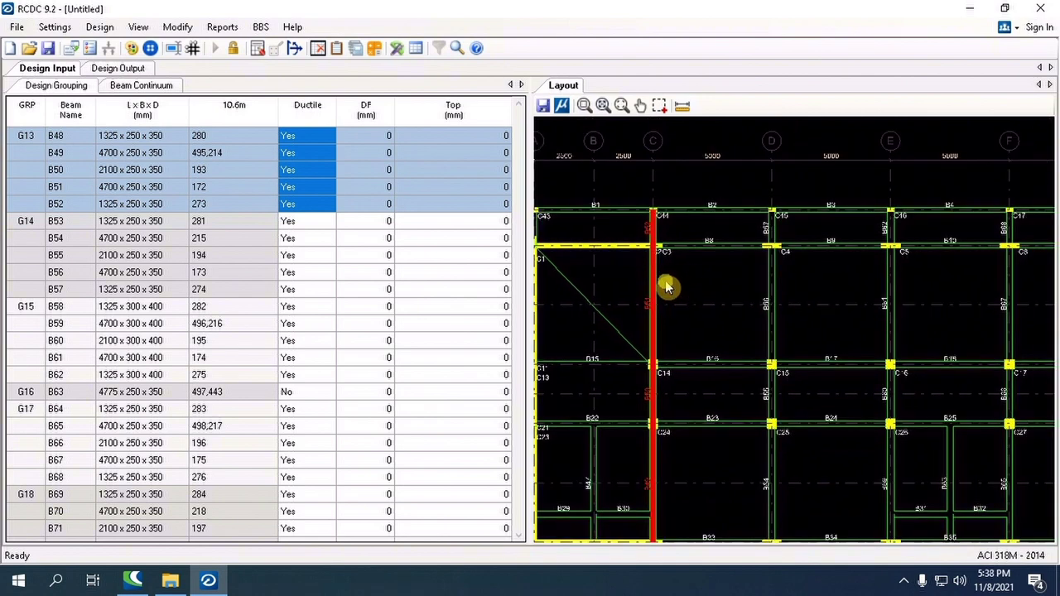
{"action": "scroll", "coordinate": [662, 286], "scroll_direction": "up", "scroll_amount": 1}
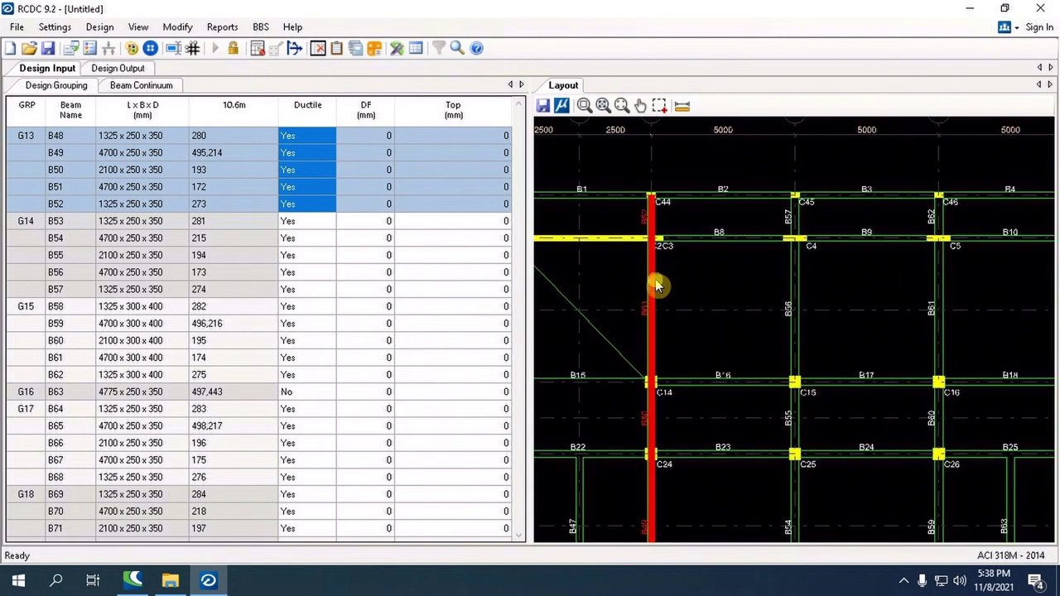
{"action": "scroll", "coordinate": [648, 282], "scroll_direction": "up", "scroll_amount": 2}
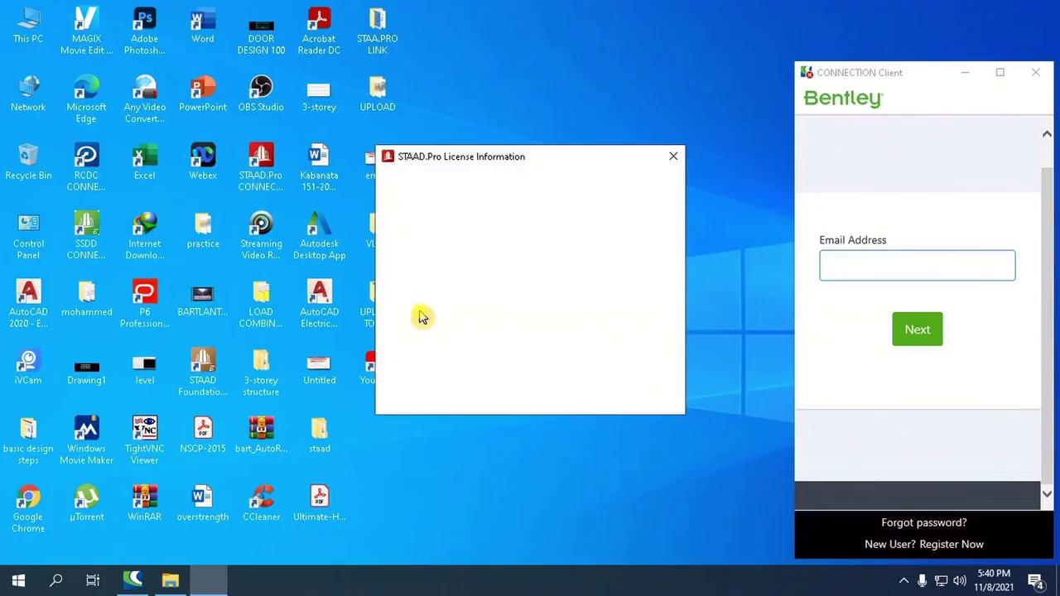
- Start STAAD.Pro past the licence notice and show the whole structure as a new view in the active window
{"action": "left_click", "coordinate": [570, 394]}
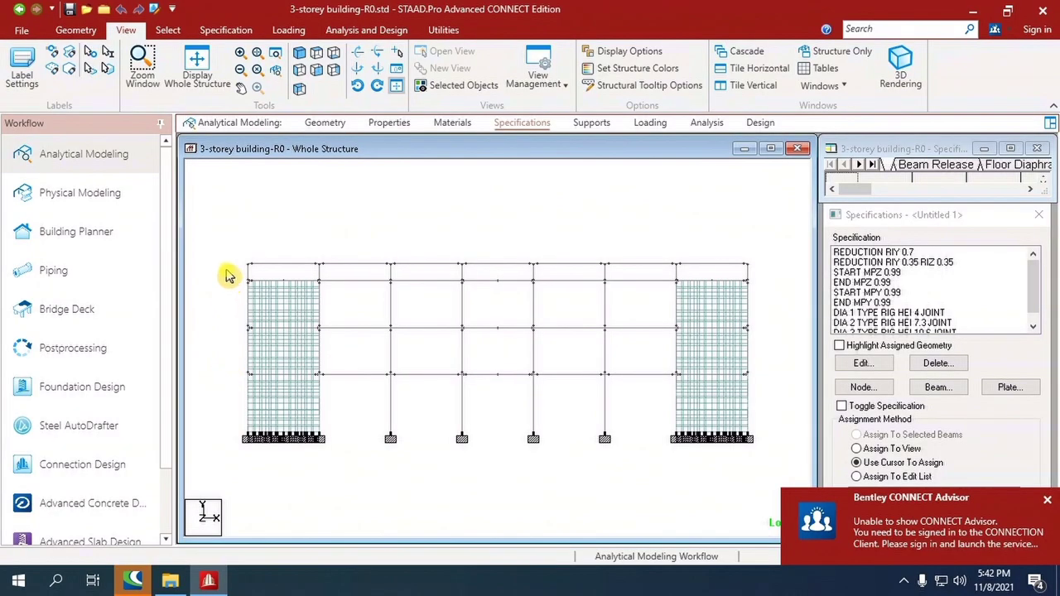
{"action": "left_click_drag", "start_coordinate": [224, 228], "coordinate": [522, 492]}
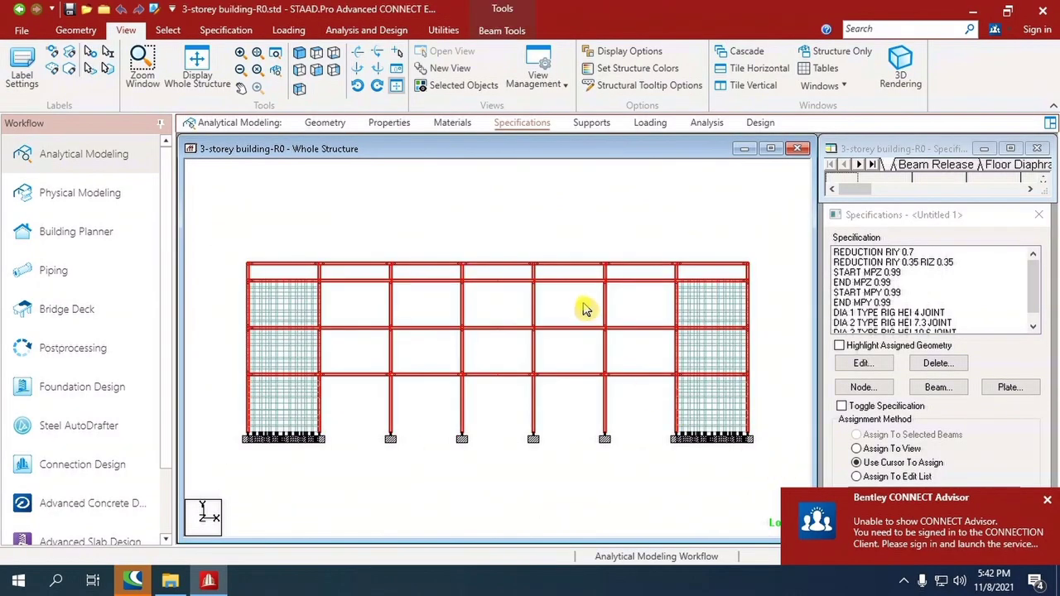
{"action": "right_click", "coordinate": [584, 305]}
{"action": "left_click", "coordinate": [622, 350]}
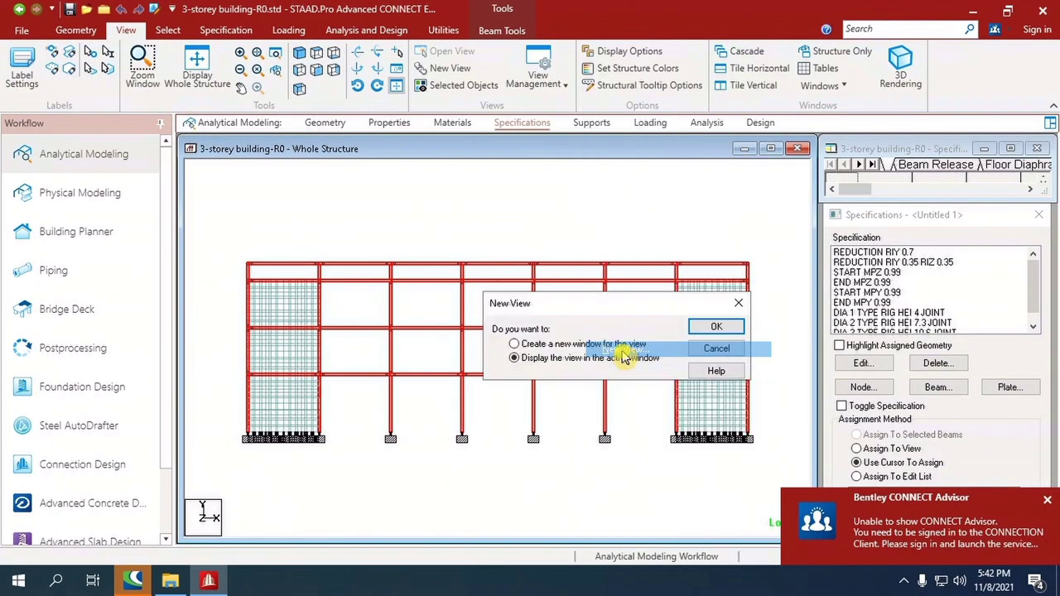
{"action": "left_click", "coordinate": [714, 328]}
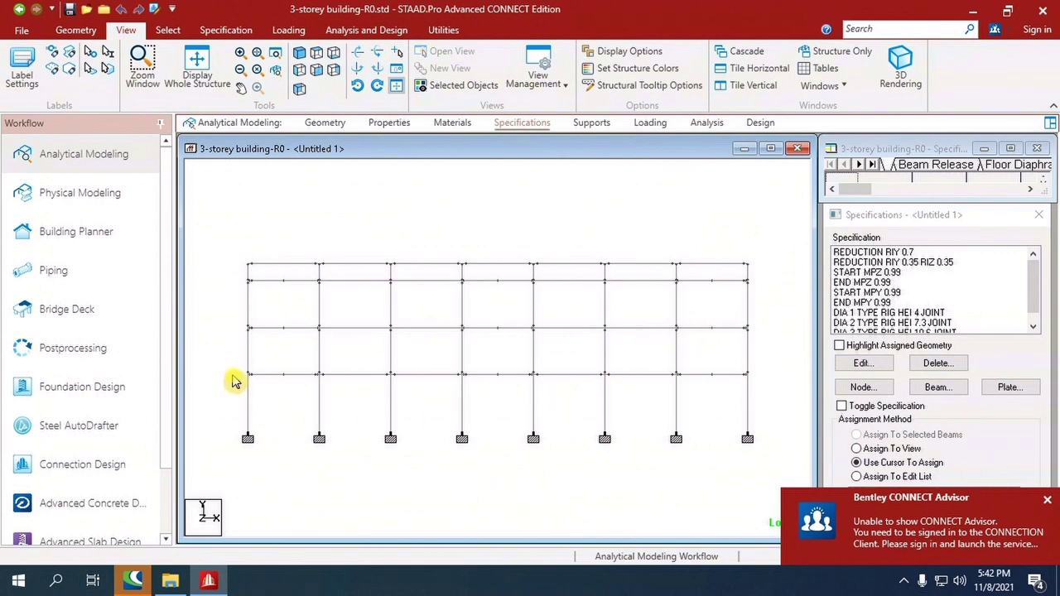
- Show only the ground-storey columns and first-floor beams in a new isometric view
{"action": "left_click_drag", "start_coordinate": [333, 411], "coordinate": [770, 467]}
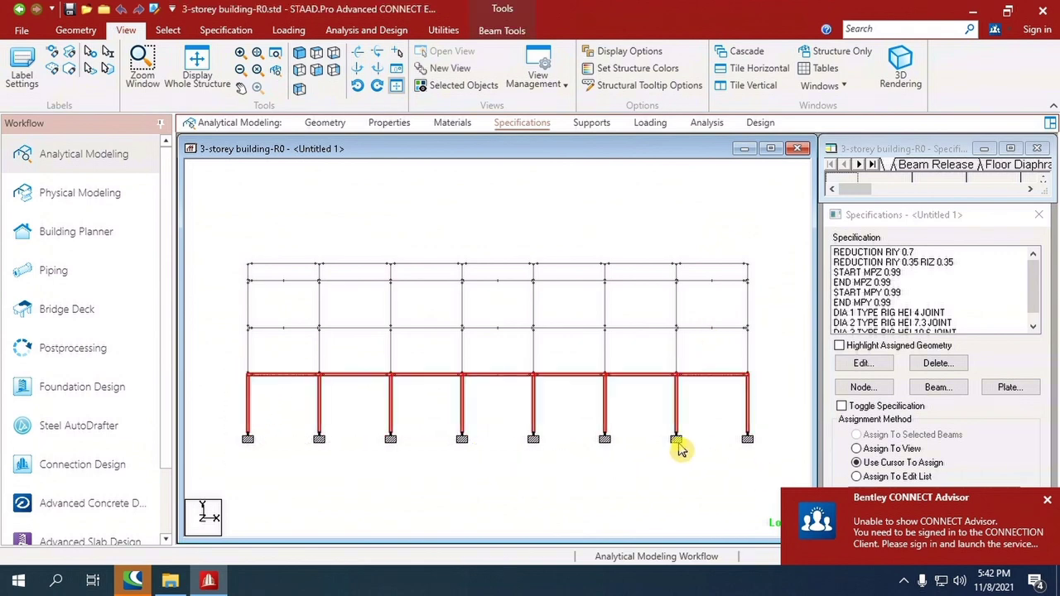
{"action": "right_click", "coordinate": [573, 404]}
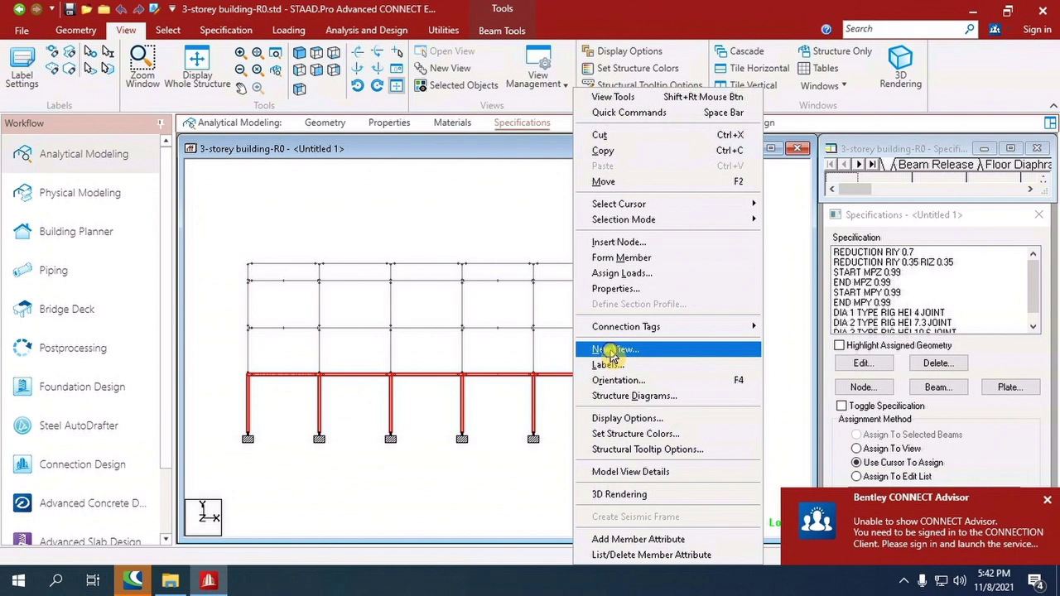
{"action": "left_click", "coordinate": [613, 347]}
{"action": "left_click", "coordinate": [716, 327]}
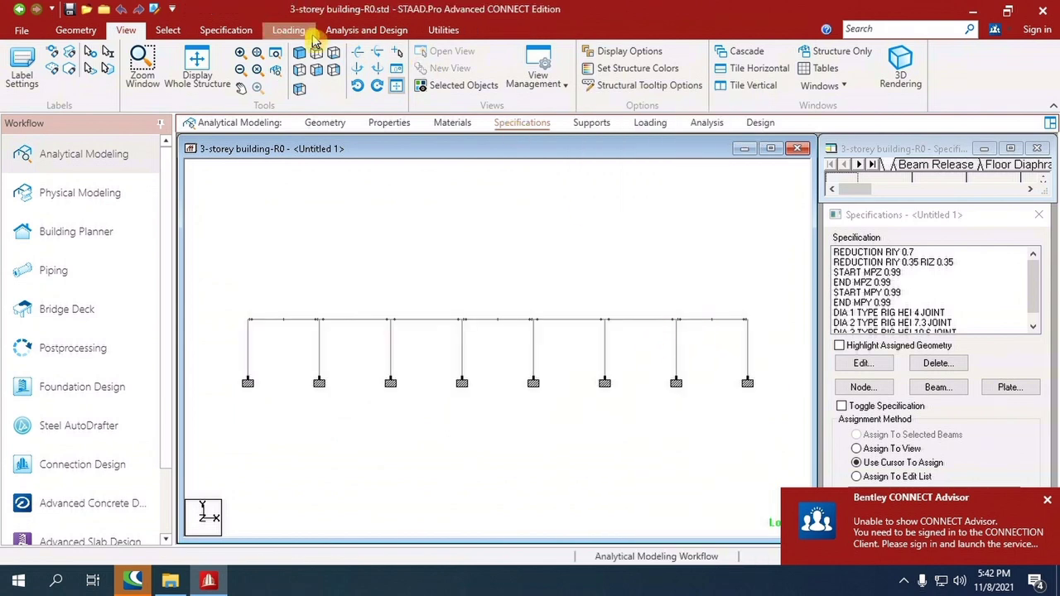
{"action": "left_click", "coordinate": [300, 55]}
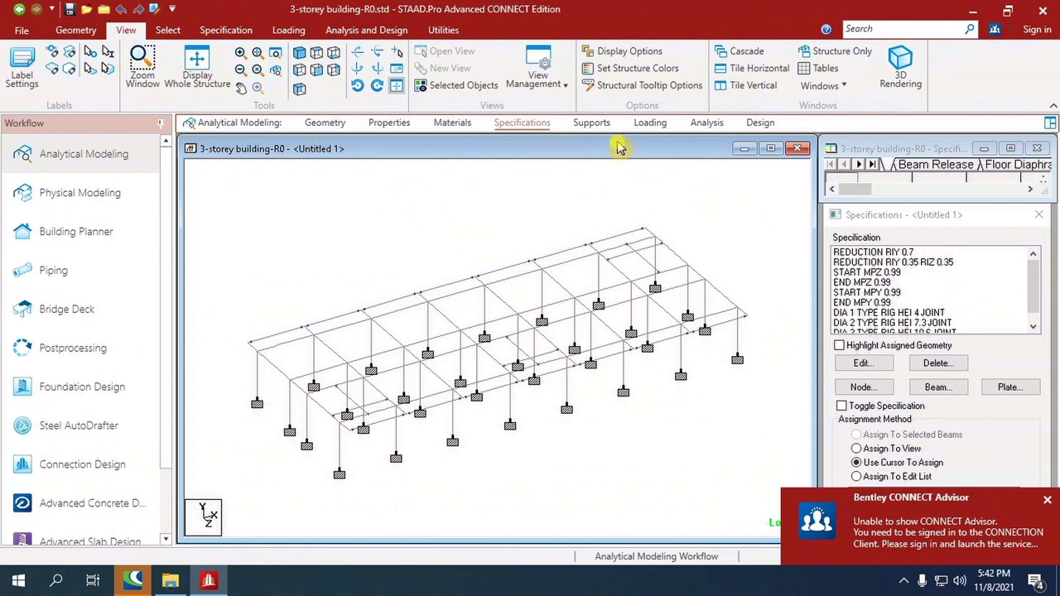
- Confirm beam 2 is 0.40x0.20 and begin a new beam specification
{"action": "double_click", "coordinate": [352, 330]}
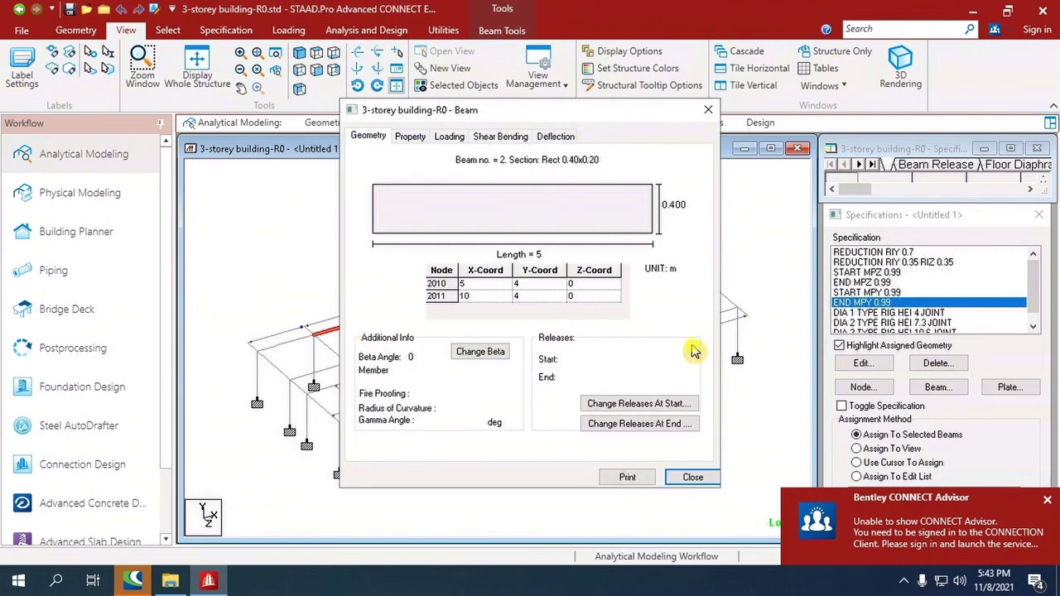
{"action": "left_click", "coordinate": [691, 481]}
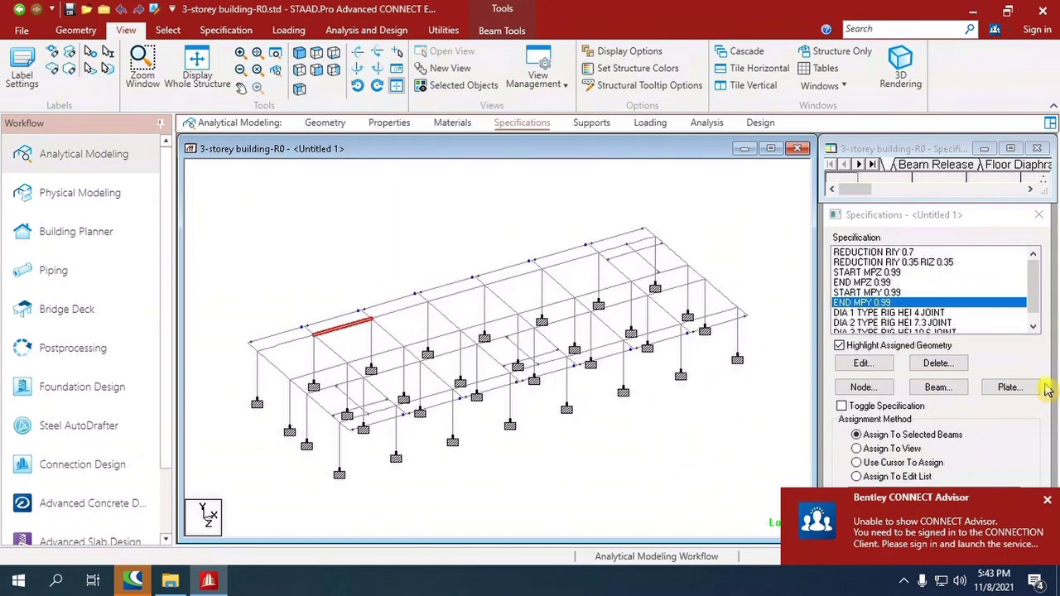
{"action": "left_click", "coordinate": [940, 388]}
- Create a START beam offset of X 0.4, Y -0.2, Z 0
{"action": "left_click", "coordinate": [785, 238]}
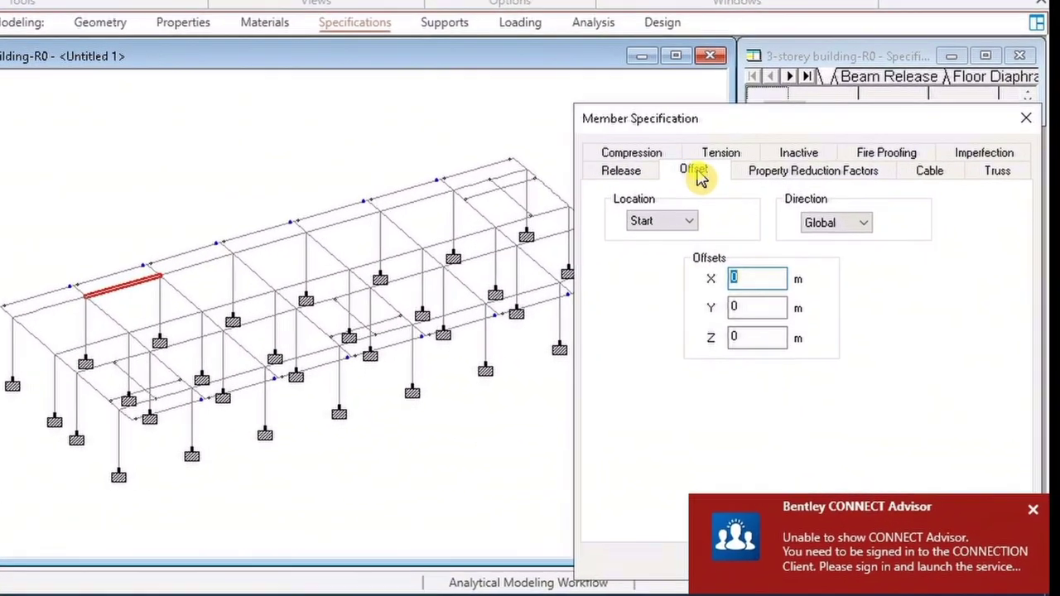
{"action": "left_click", "coordinate": [835, 343]}
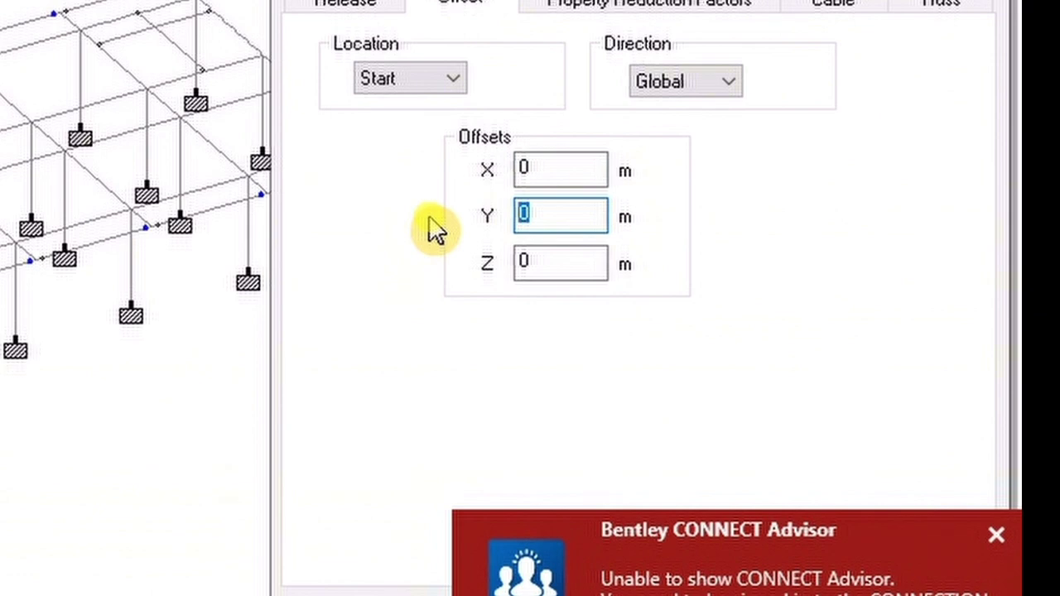
{"action": "key", "text": "BackSpace"}
{"action": "type", "text": "-.2"}
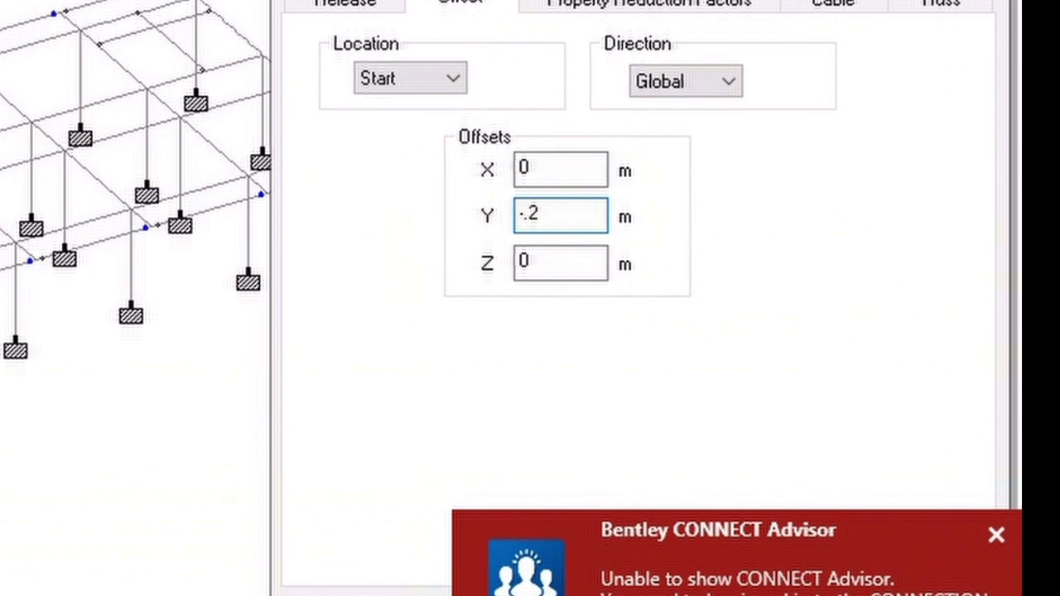
{"action": "left_click", "coordinate": [573, 170]}
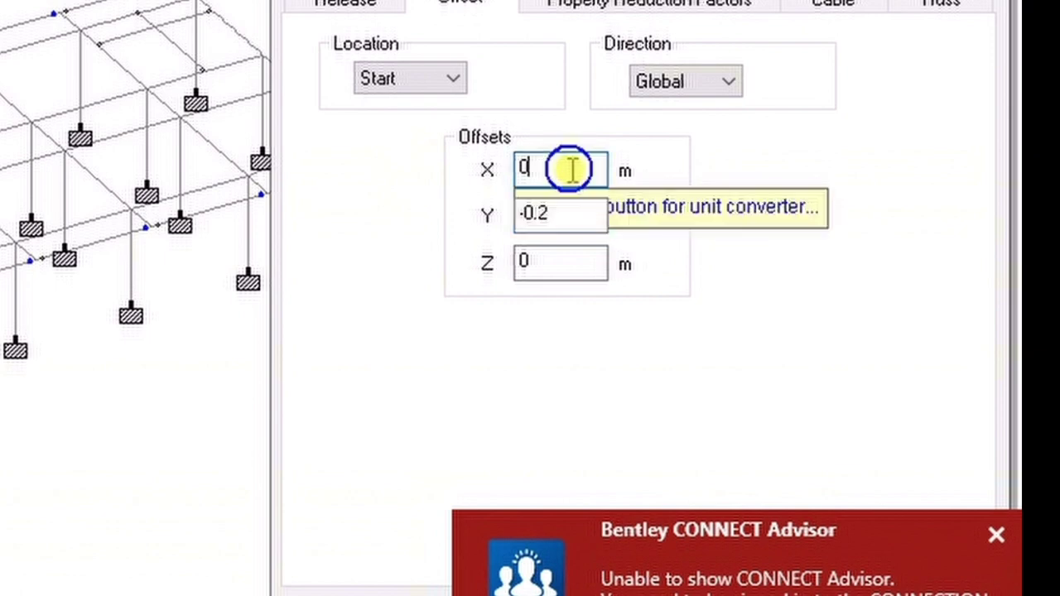
{"action": "type", "text": ".4"}
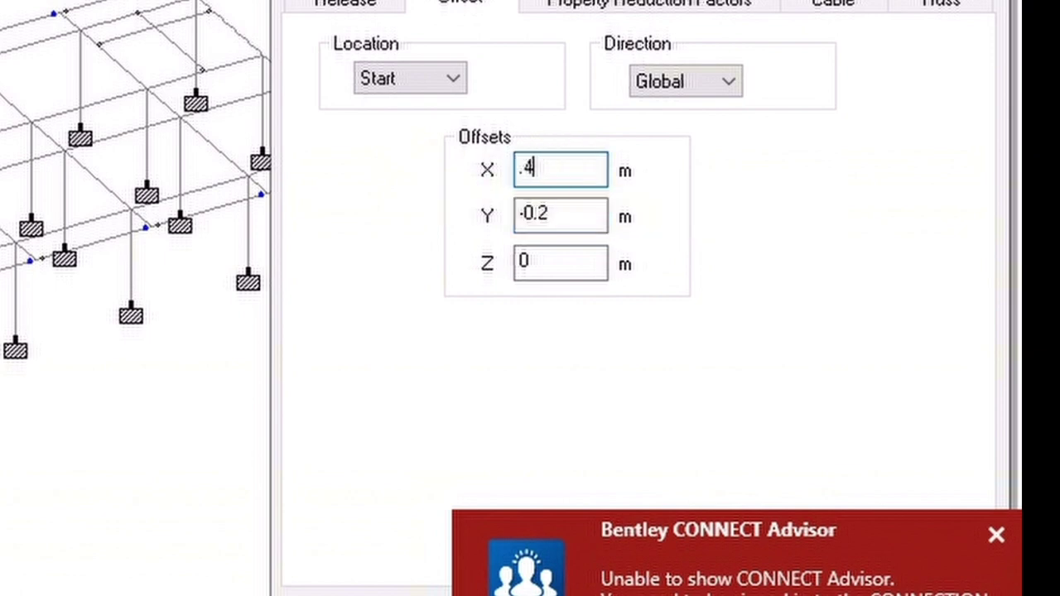
{"action": "left_click", "coordinate": [1001, 527]}
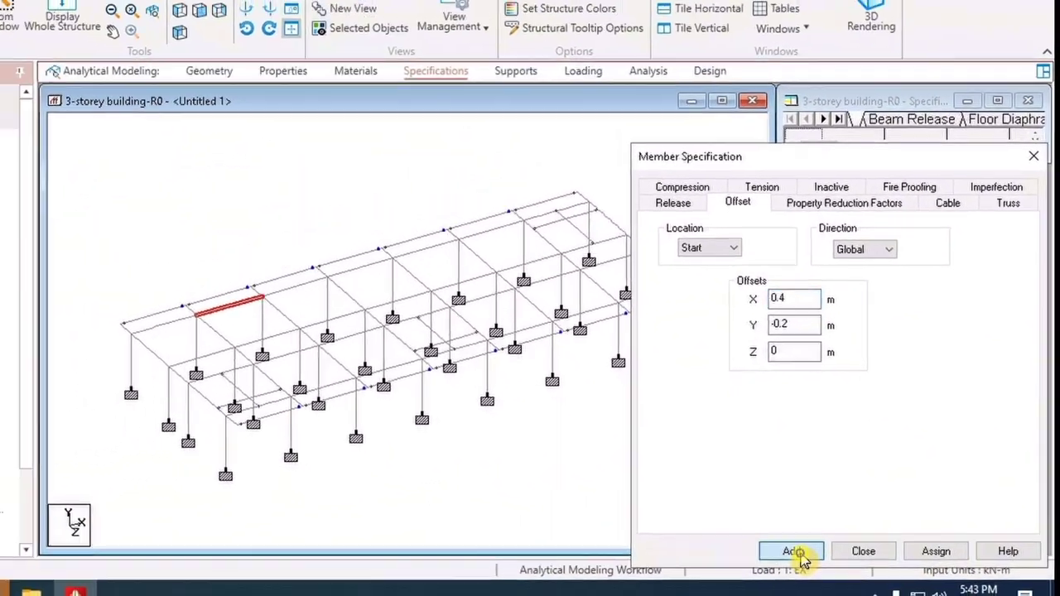
{"action": "left_click", "coordinate": [712, 574]}
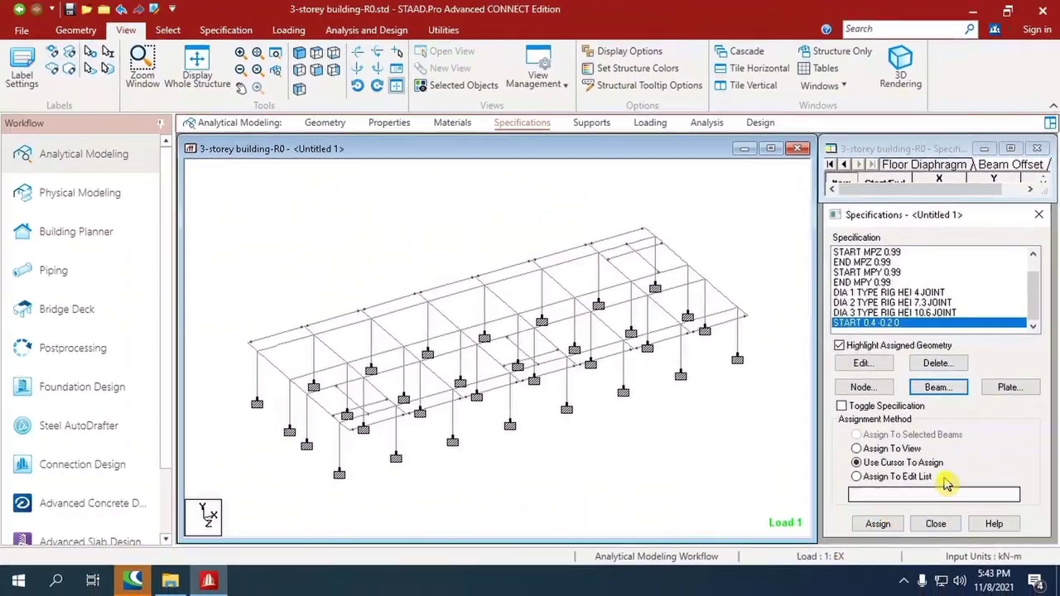
- Add a second START beam offset of X -0.4, Y -0.2, Z 0
{"action": "left_click", "coordinate": [946, 394]}
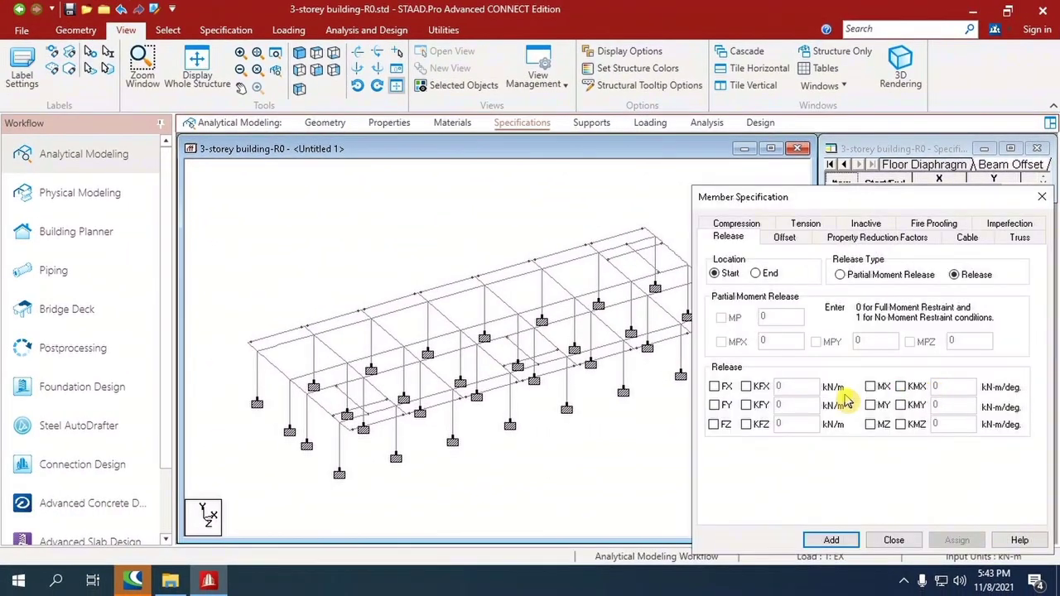
{"action": "left_click", "coordinate": [787, 238]}
{"action": "left_click", "coordinate": [833, 348]}
{"action": "type", "text": "-2"}
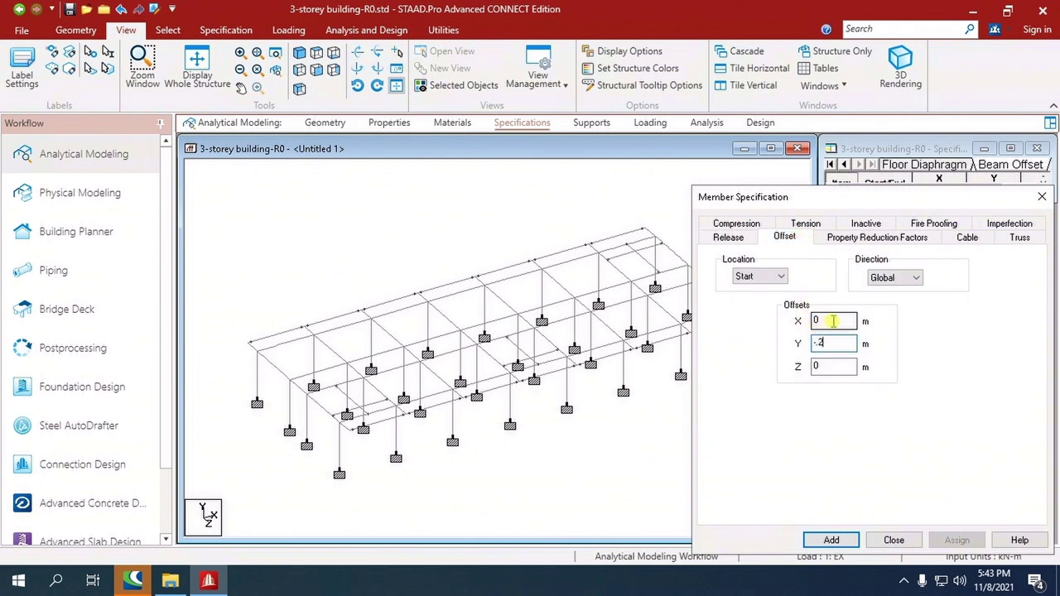
{"action": "left_click", "coordinate": [833, 322]}
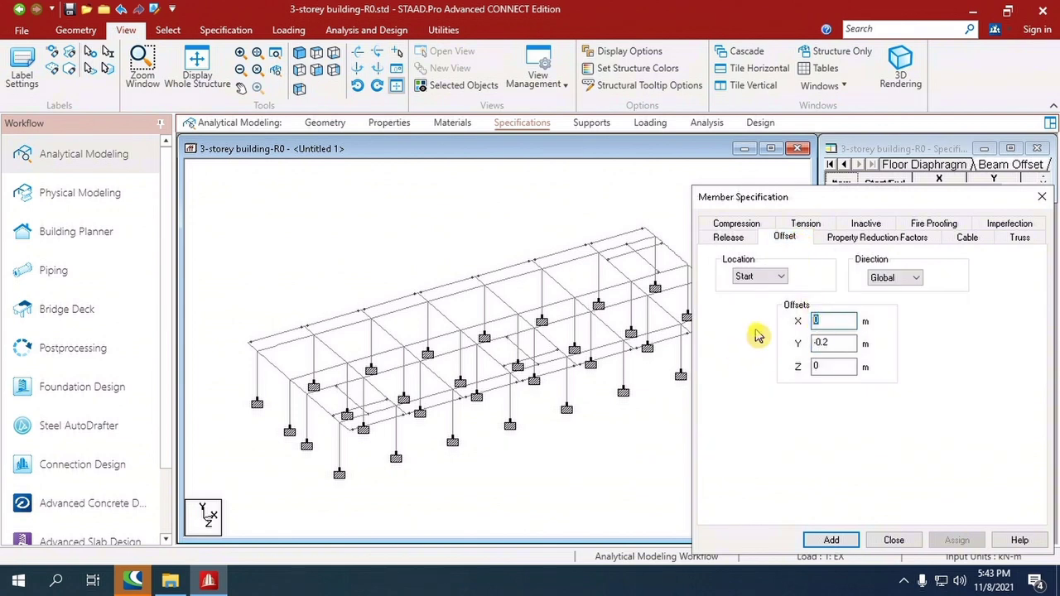
{"action": "left_click", "coordinate": [831, 540]}
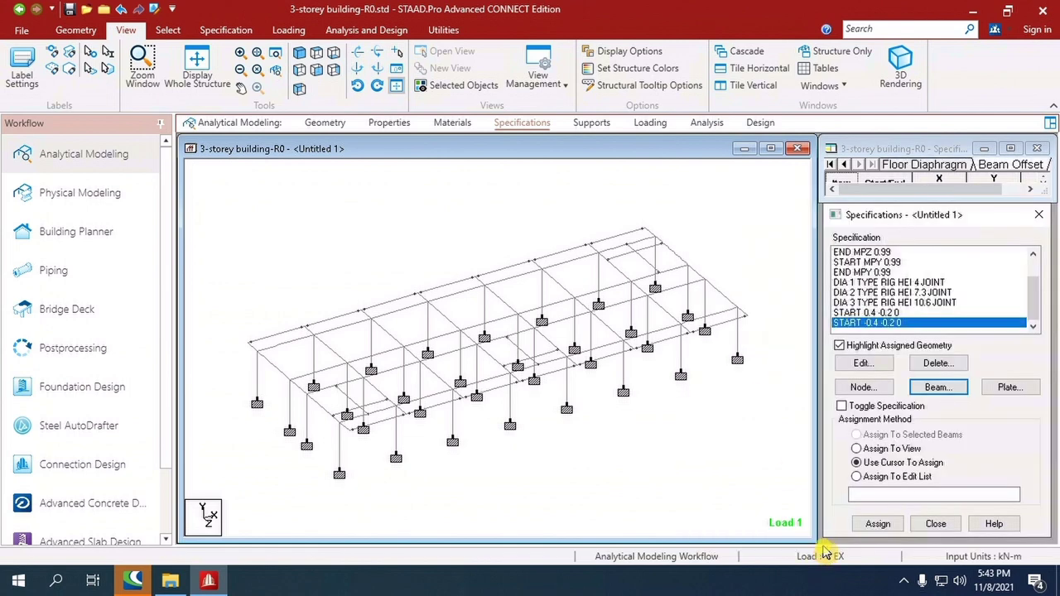
- Change the second offset to END -0.4 -0.2 0
{"action": "left_click", "coordinate": [864, 362]}
{"action": "left_click", "coordinate": [820, 328]}
{"action": "left_click", "coordinate": [808, 351]}
{"action": "left_click", "coordinate": [840, 479]}
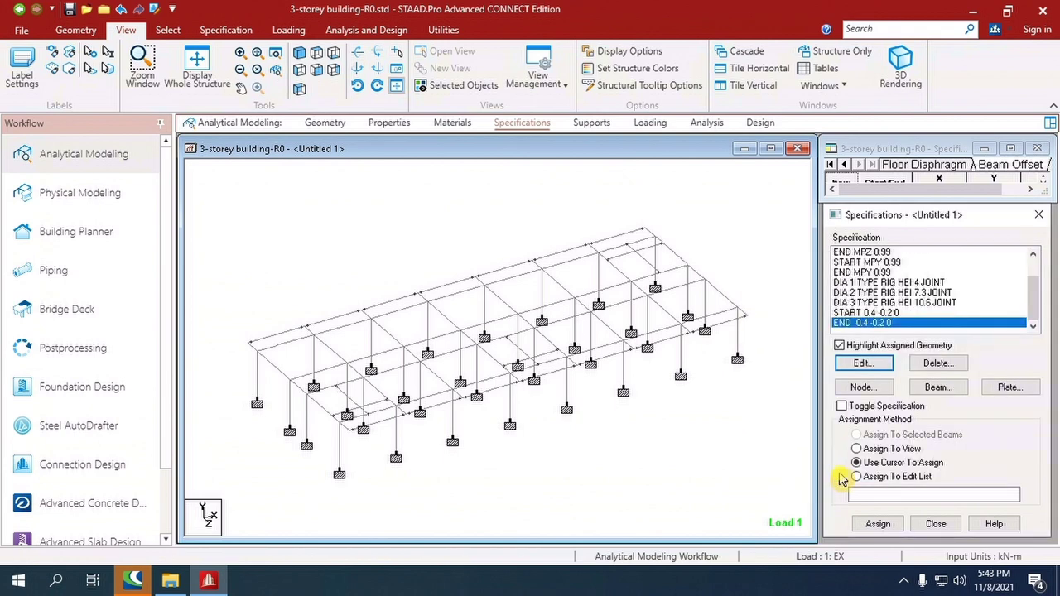
- Assign START 0.4 -0.2 0 to beams 2–6, 119–123 and 457, deleting old results
{"action": "left_click", "coordinate": [863, 313]}
{"action": "left_click", "coordinate": [350, 327]}
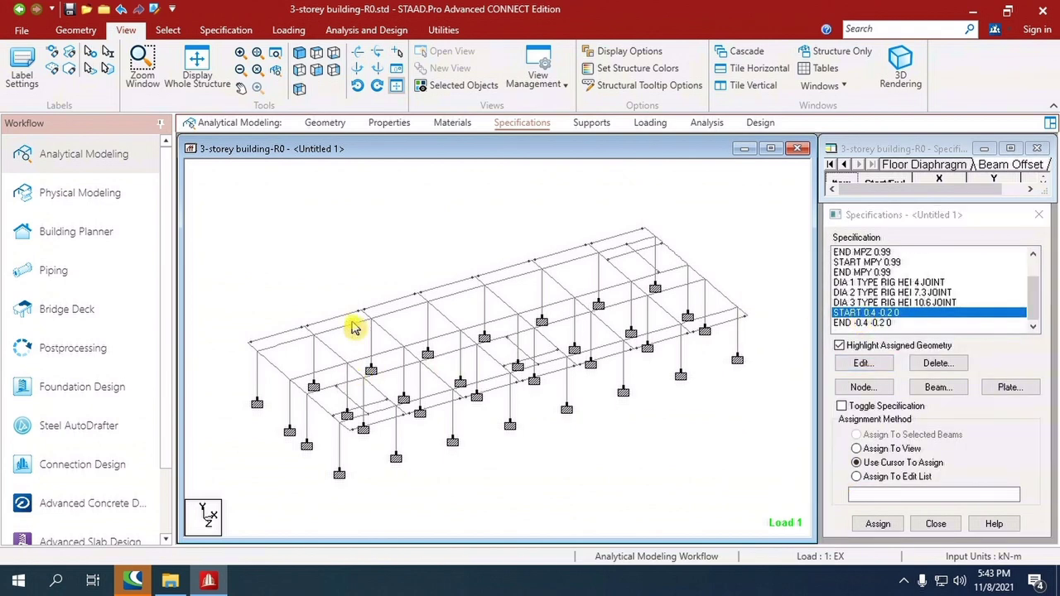
{"action": "left_click", "coordinate": [404, 305], "text": "ctrl"}
{"action": "left_click", "coordinate": [461, 292], "text": "ctrl"}
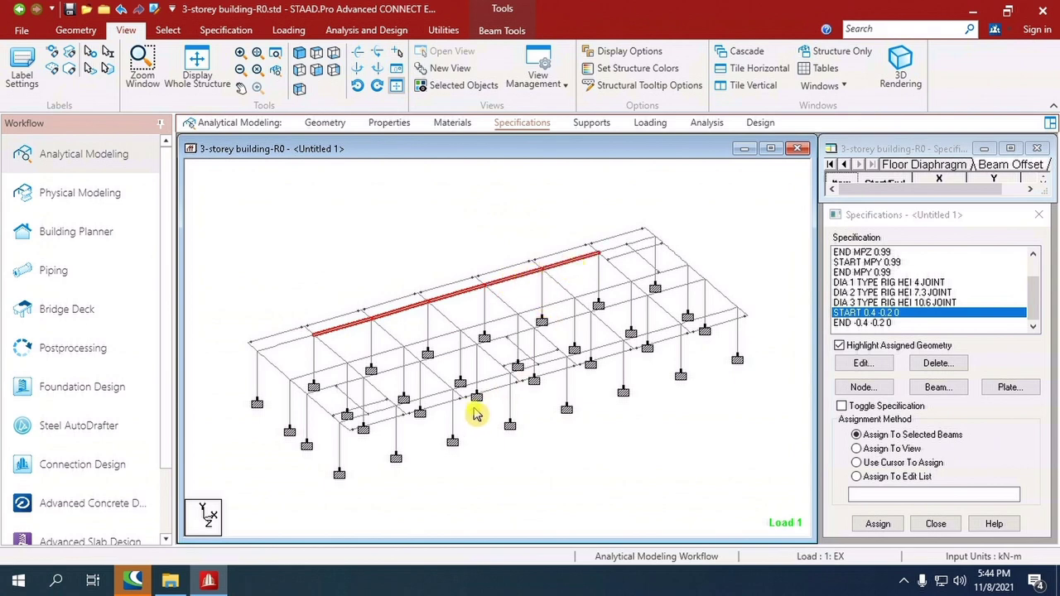
{"action": "scroll", "coordinate": [464, 414], "scroll_direction": "up", "scroll_amount": 2}
{"action": "left_click", "coordinate": [429, 406], "text": "ctrl"}
{"action": "left_click", "coordinate": [492, 386], "text": "ctrl"}
{"action": "left_click", "coordinate": [559, 370], "text": "ctrl"}
{"action": "left_click", "coordinate": [625, 350], "text": "ctrl"}
{"action": "left_click", "coordinate": [691, 333], "text": "ctrl"}
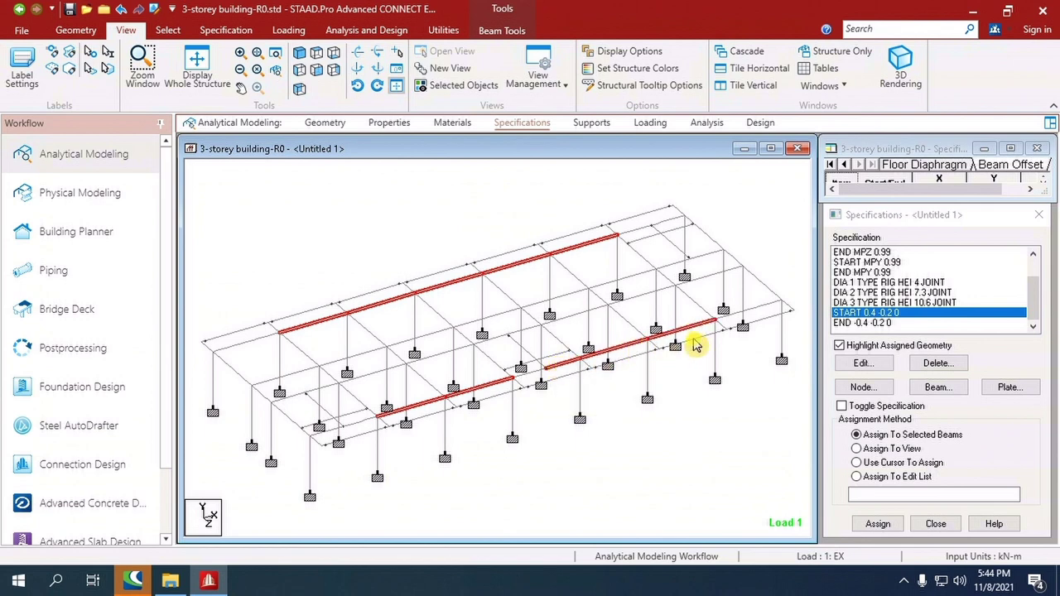
{"action": "left_click", "coordinate": [878, 524]}
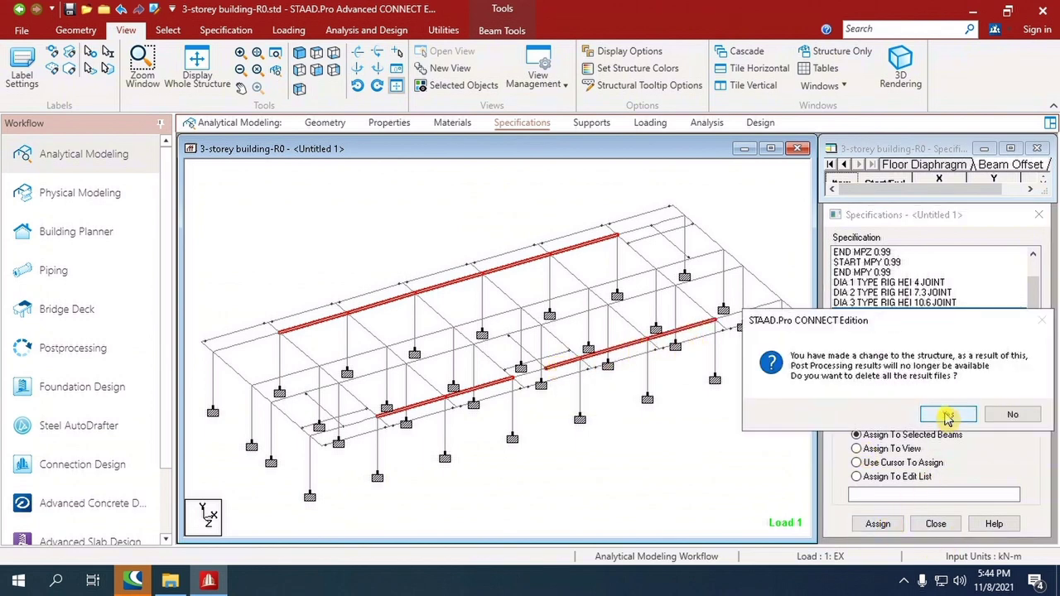
{"action": "left_click", "coordinate": [948, 415]}
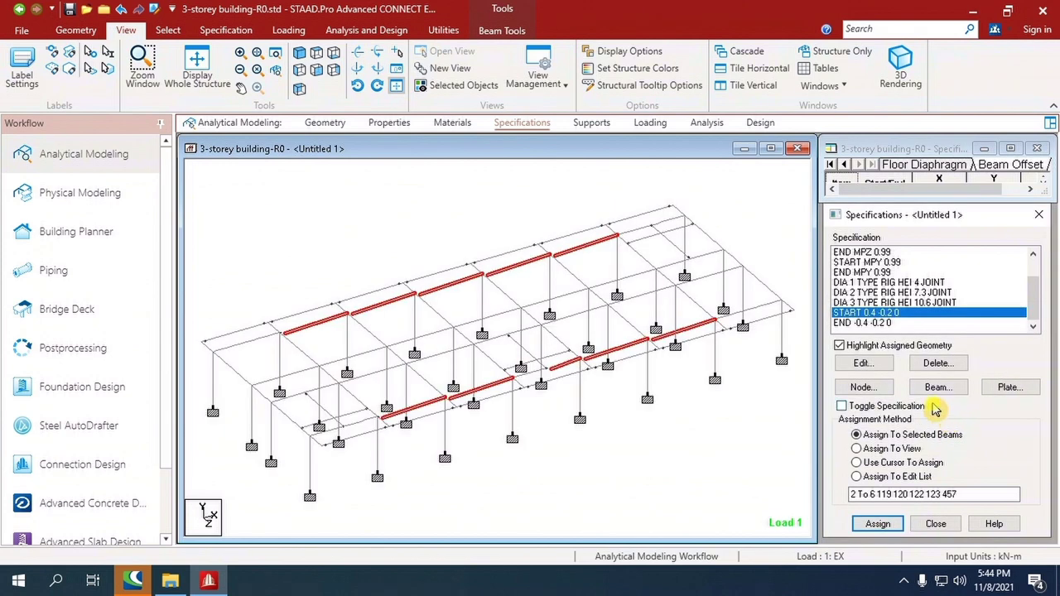
- Assign END -0.4 -0.2 0 to the same beams, then clear the selection
{"action": "left_click", "coordinate": [875, 323]}
{"action": "left_click", "coordinate": [883, 524]}
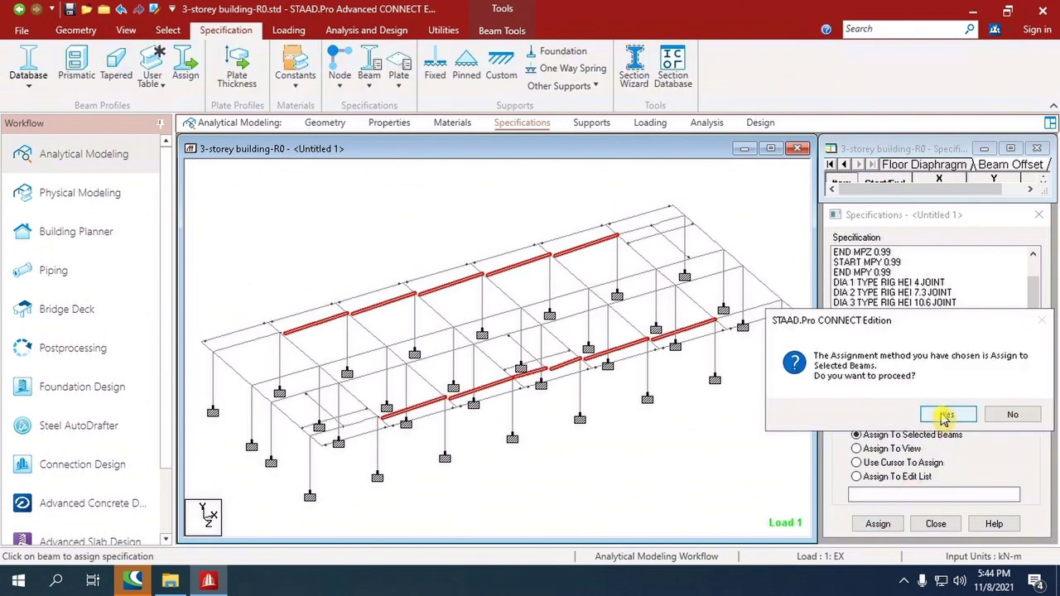
{"action": "left_click", "coordinate": [937, 416]}
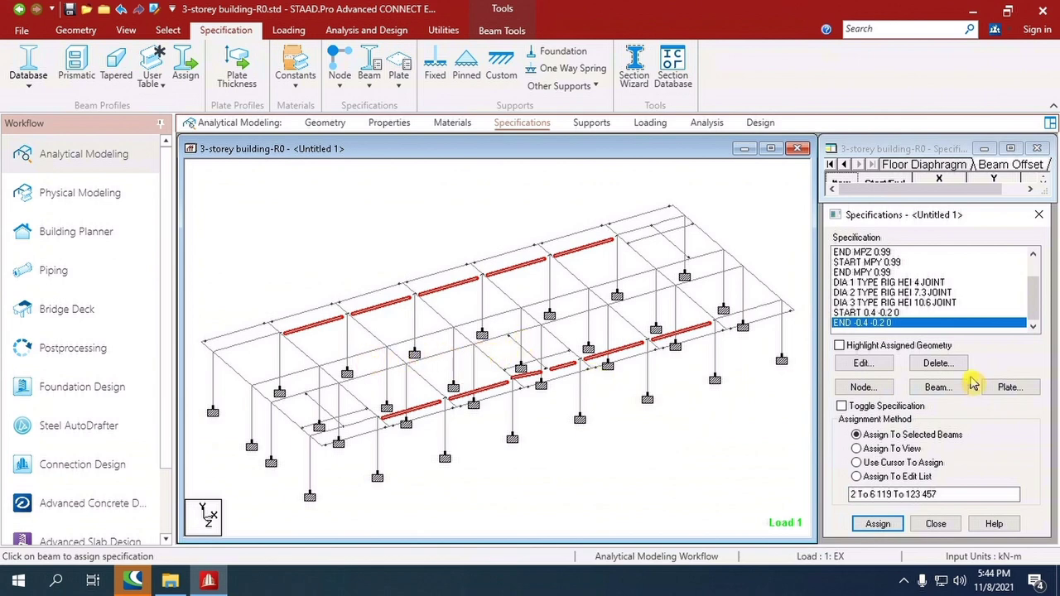
{"action": "left_click", "coordinate": [507, 313]}
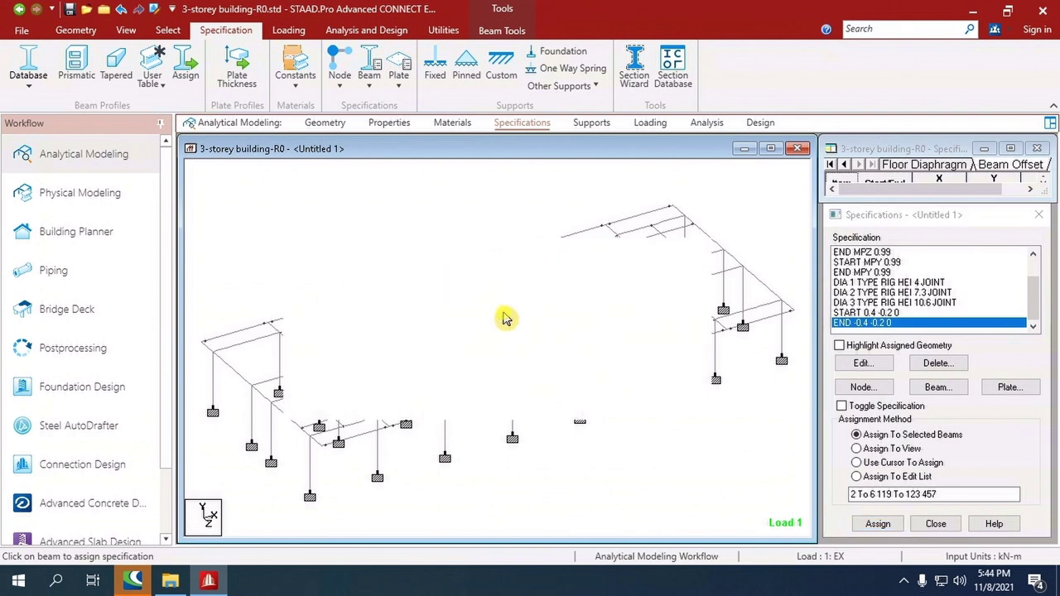
- Check beam 43 and create a START 0.2 -0.2 0 beam offset
{"action": "double_click", "coordinate": [505, 313]}
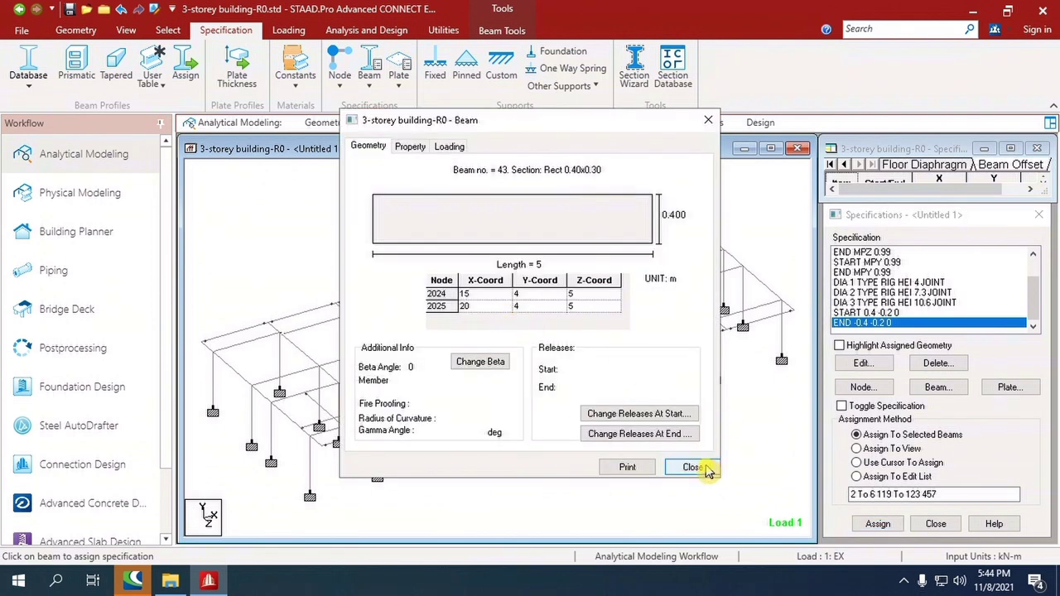
{"action": "left_click", "coordinate": [686, 466]}
{"action": "left_click", "coordinate": [936, 389]}
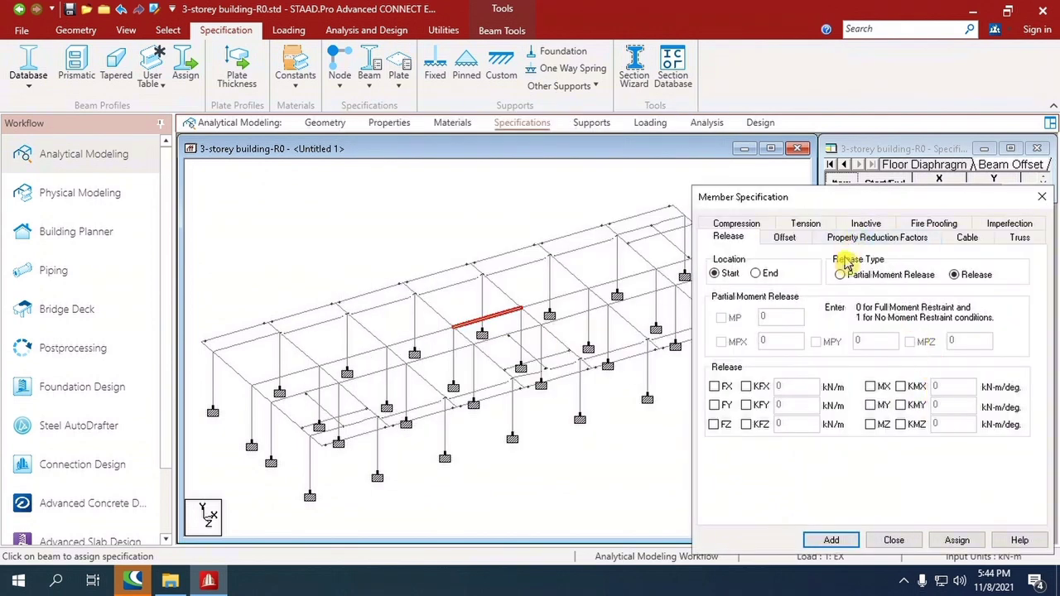
{"action": "left_click", "coordinate": [785, 237]}
{"action": "left_click", "coordinate": [841, 343]}
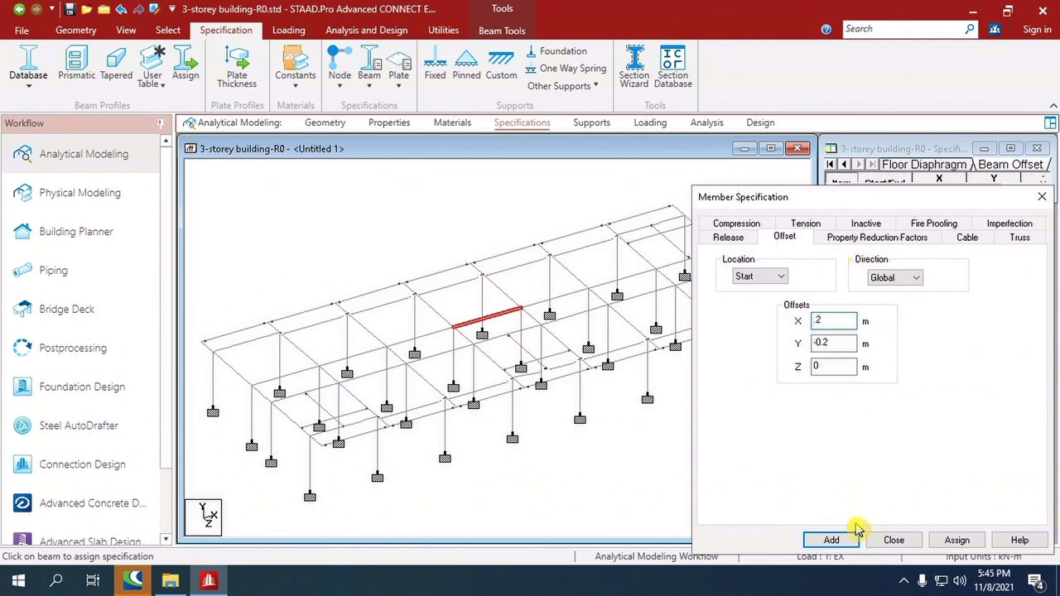
{"action": "left_click", "coordinate": [831, 539]}
- Create the matching END -0.2 -0.2 0 beam offset
{"action": "left_click", "coordinate": [932, 385]}
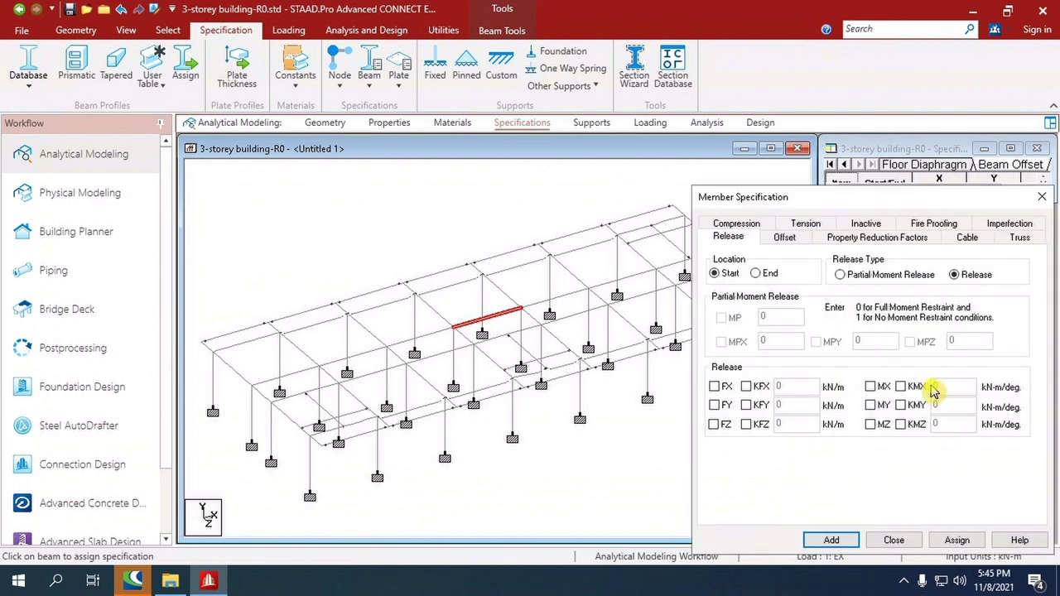
{"action": "left_click", "coordinate": [795, 238]}
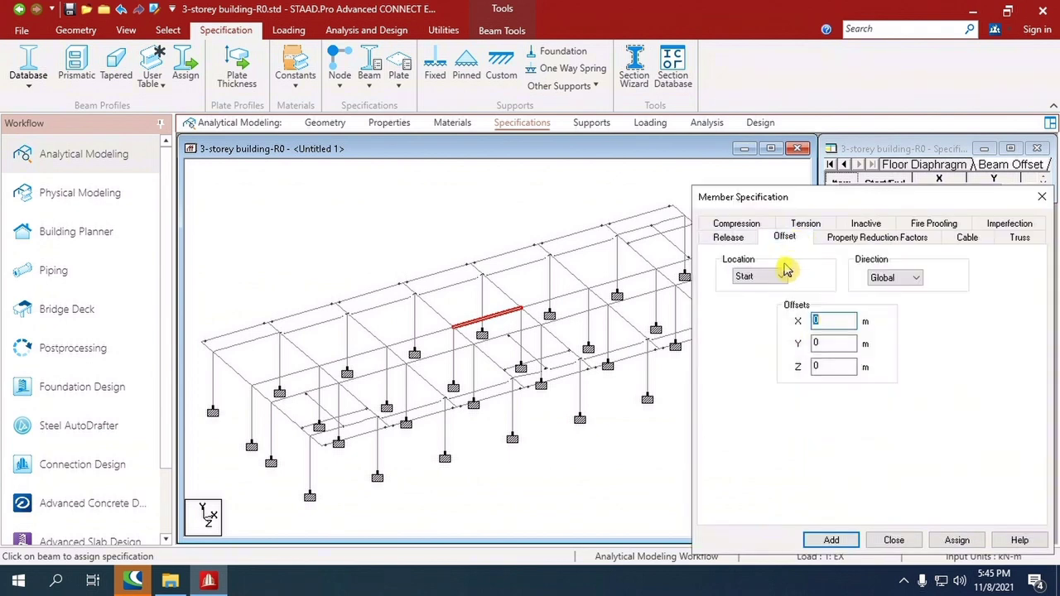
{"action": "left_click", "coordinate": [781, 277]}
{"action": "left_click", "coordinate": [763, 302]}
{"action": "left_click", "coordinate": [820, 343]}
{"action": "type", "text": "-.2"}
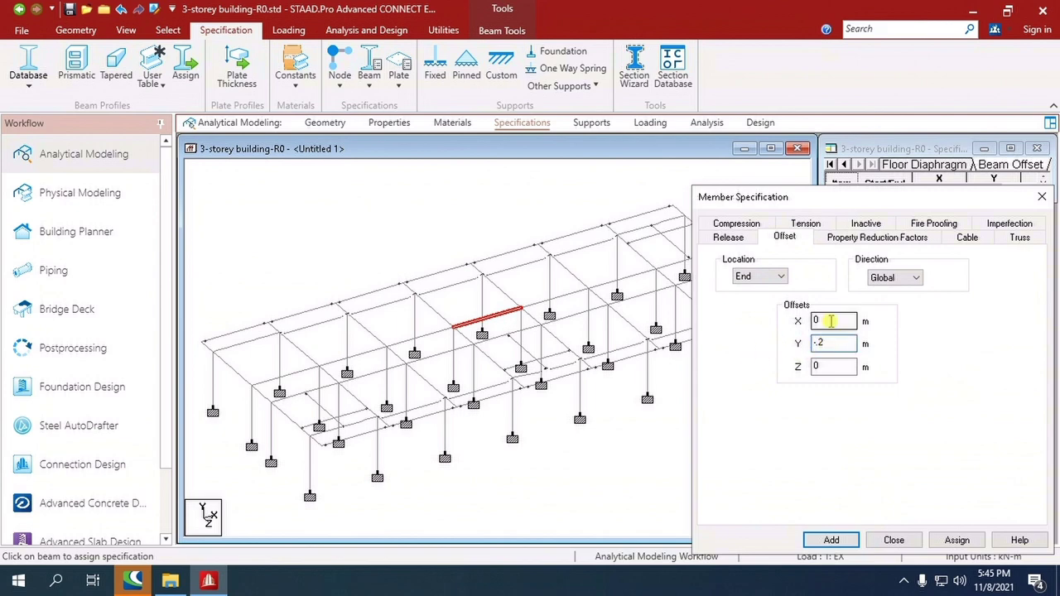
{"action": "left_click_drag", "start_coordinate": [831, 323], "coordinate": [788, 325]}
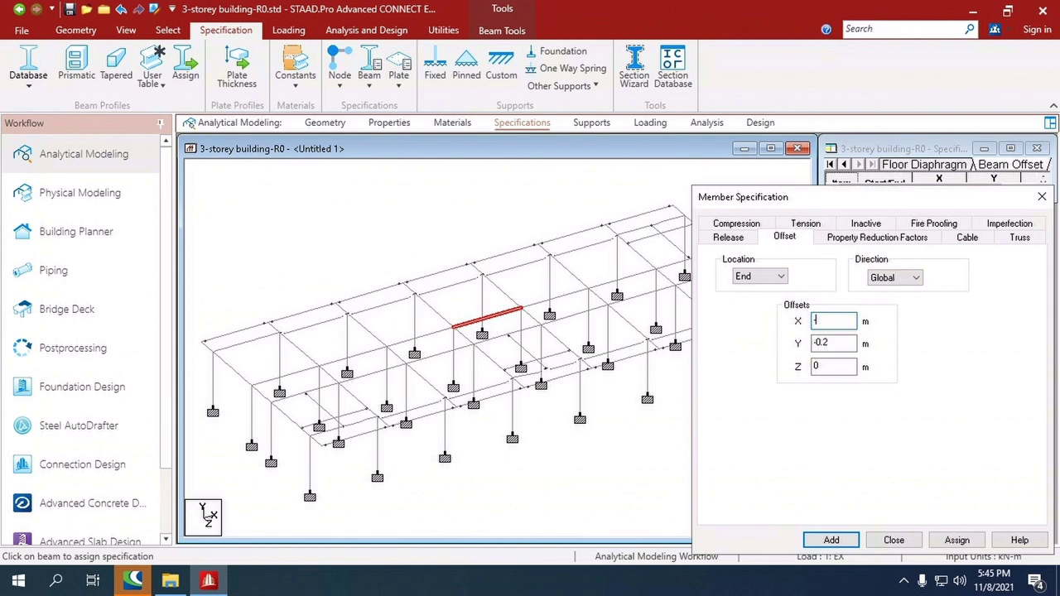
{"action": "left_click", "coordinate": [833, 543]}
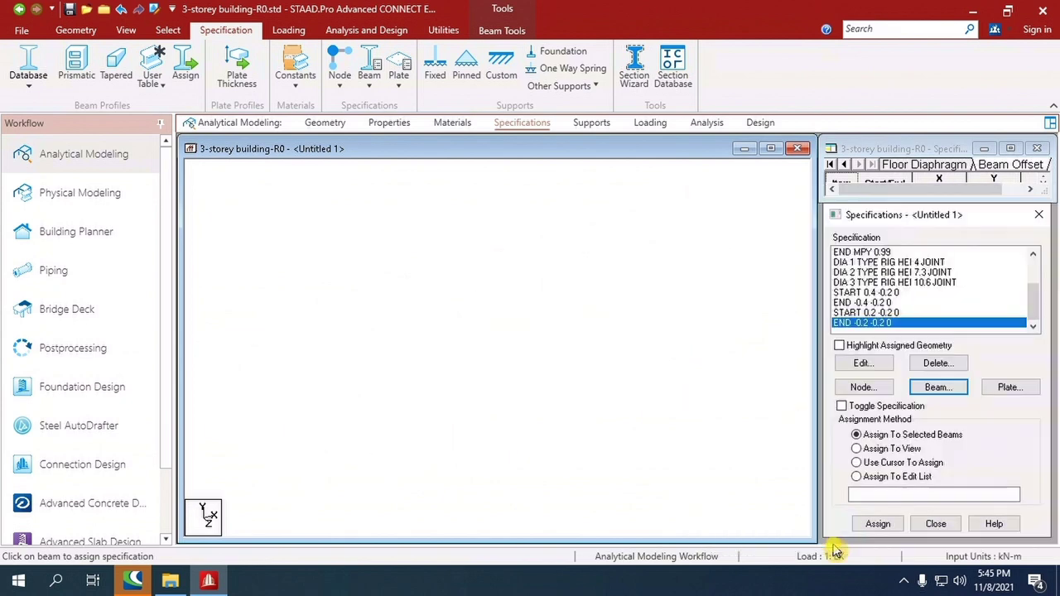
{"action": "left_click", "coordinate": [864, 315]}
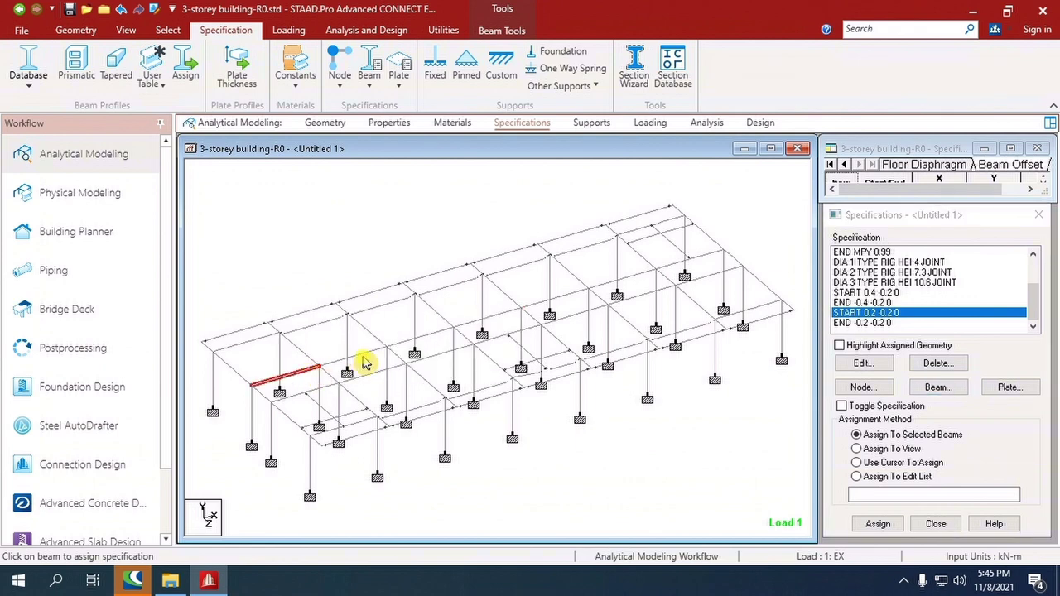
- Assign START 0.2 -0.2 0 to the beams of the two interior beam lines
{"action": "left_click", "coordinate": [429, 336], "text": "ctrl"}
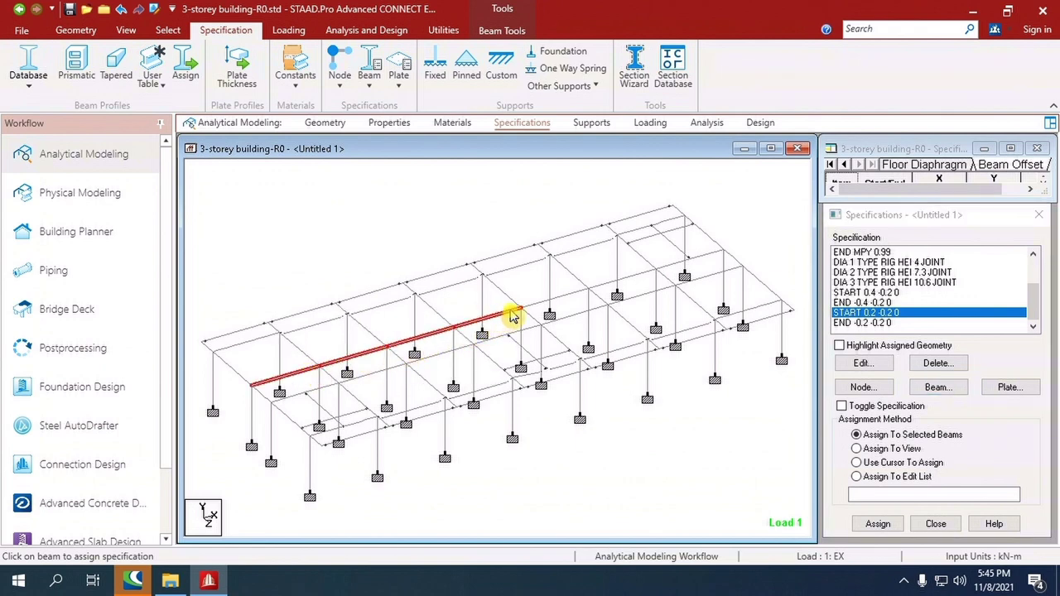
{"action": "left_click", "coordinate": [594, 299], "text": "ctrl"}
{"action": "left_click", "coordinate": [652, 280], "text": "ctrl"}
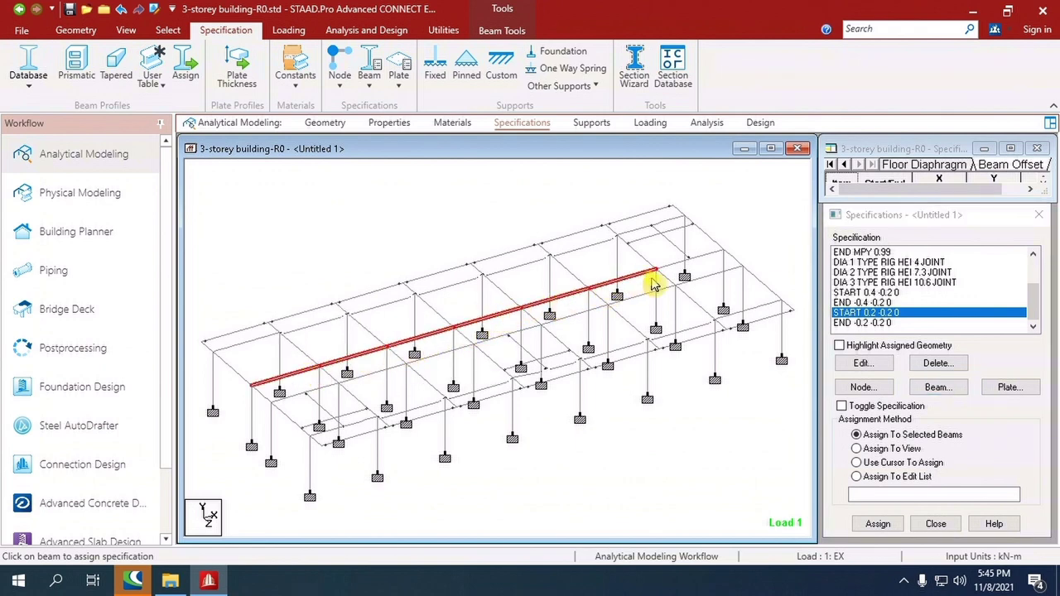
{"action": "left_click", "coordinate": [708, 256], "text": "ctrl"}
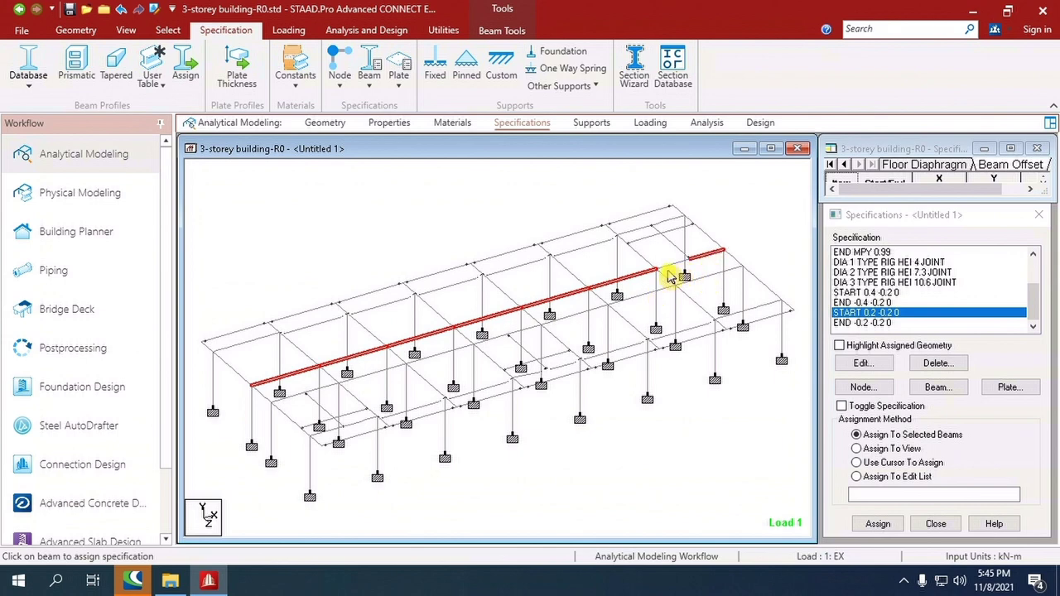
{"action": "left_click", "coordinate": [710, 278], "text": "ctrl"}
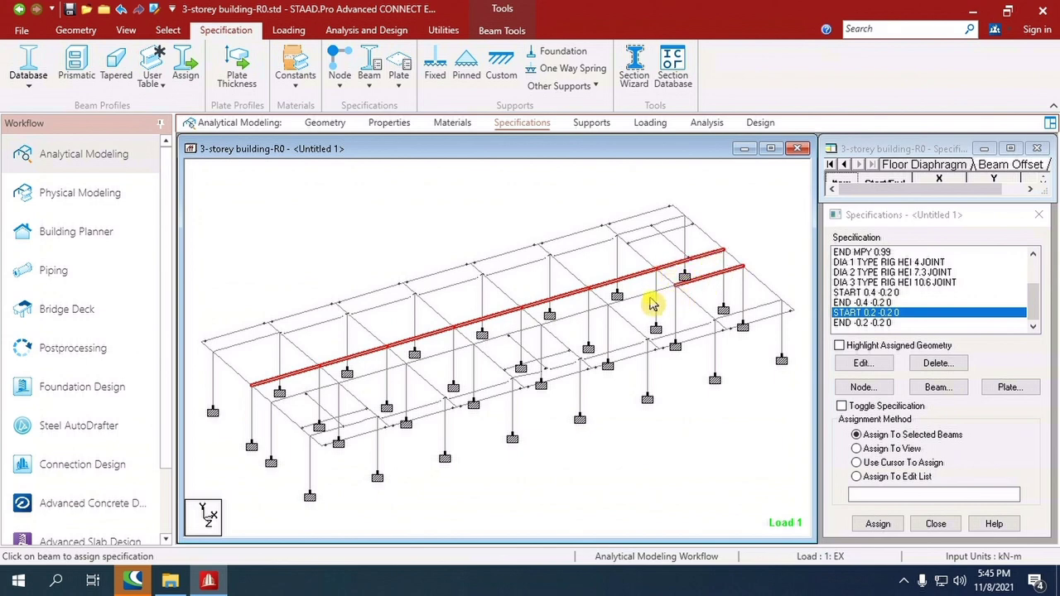
{"action": "left_click", "coordinate": [644, 293], "text": "ctrl"}
{"action": "left_click", "coordinate": [567, 320], "text": "ctrl"}
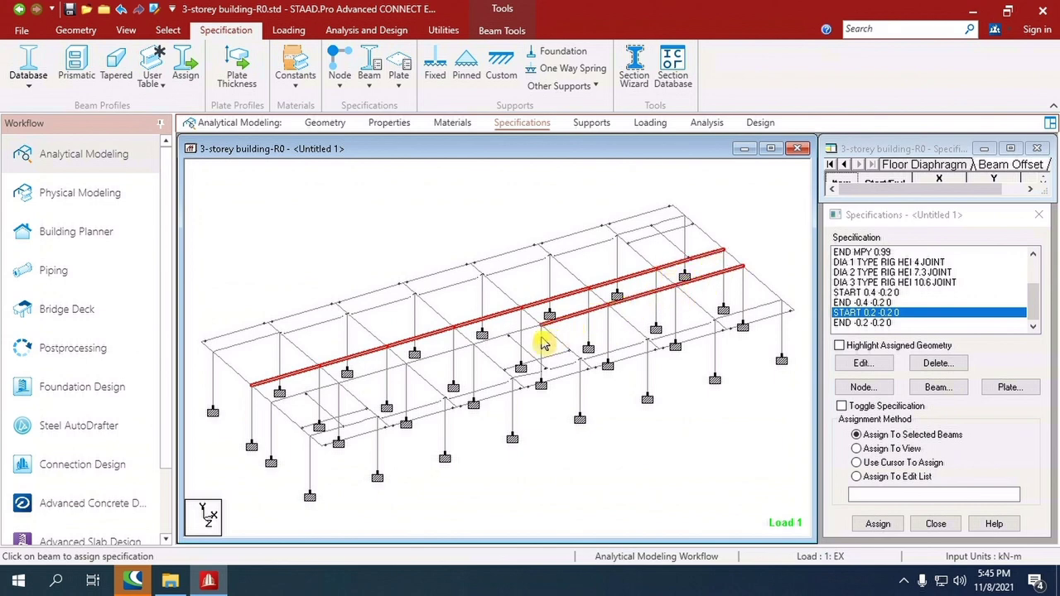
{"action": "left_click", "coordinate": [447, 358], "text": "ctrl"}
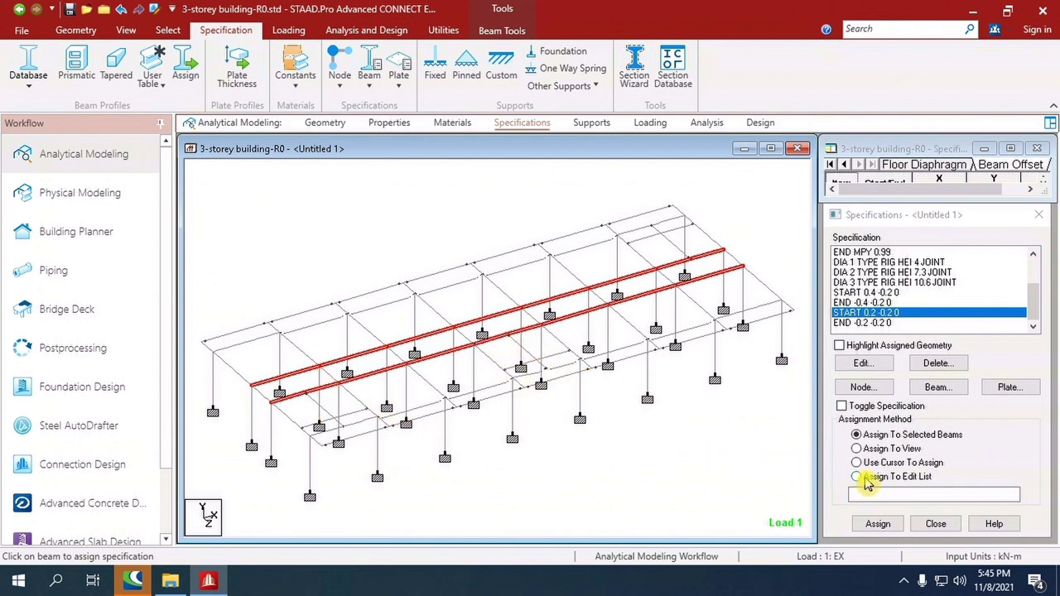
{"action": "left_click", "coordinate": [879, 524]}
{"action": "left_click", "coordinate": [936, 419]}
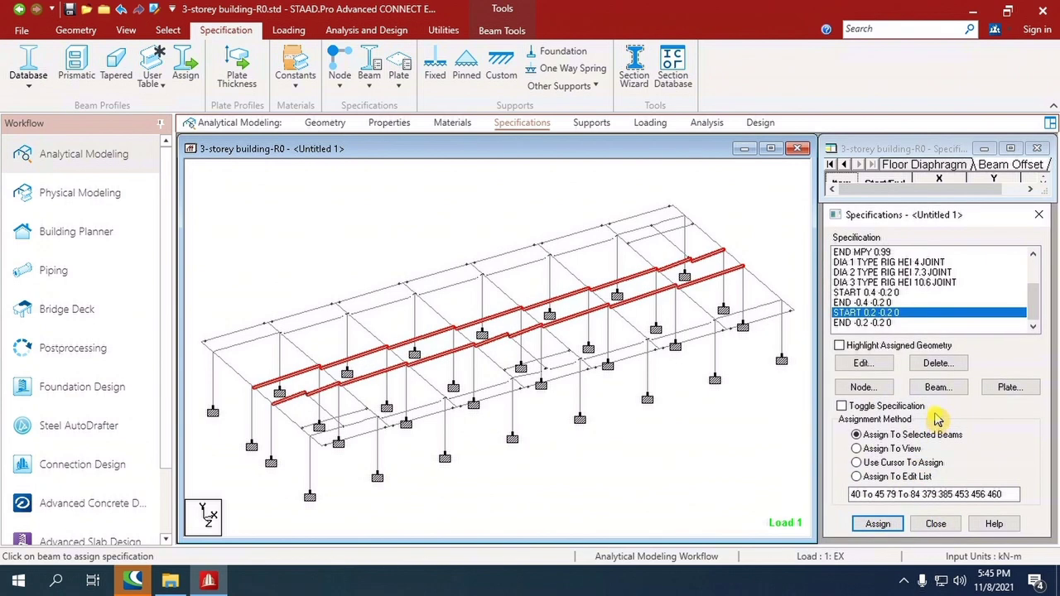
- Assign END -0.2 -0.2 0 to the same interior beams
{"action": "left_click", "coordinate": [870, 325]}
{"action": "left_click", "coordinate": [878, 523]}
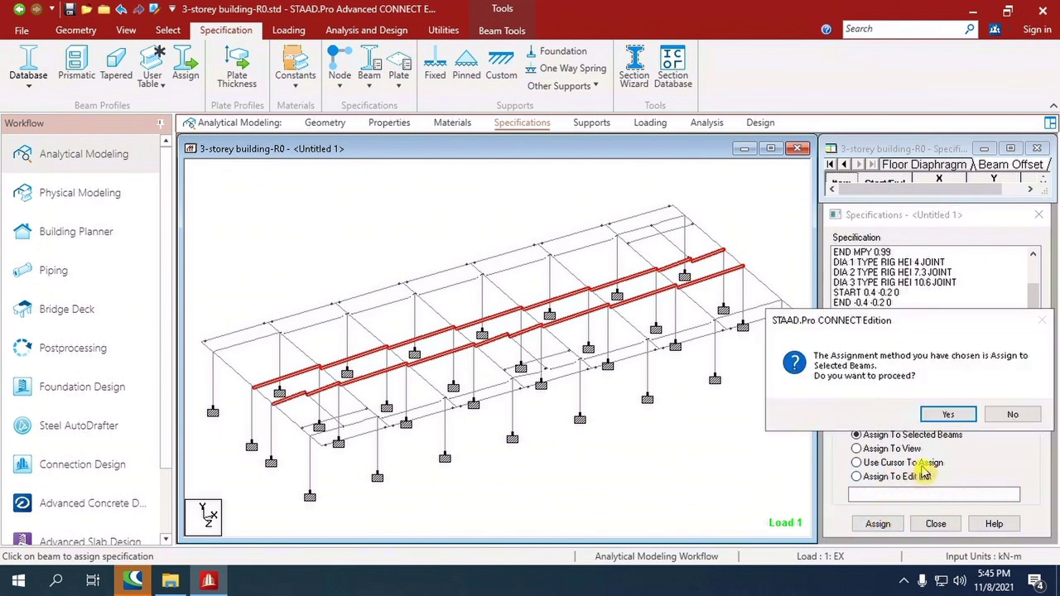
{"action": "left_click", "coordinate": [946, 415]}
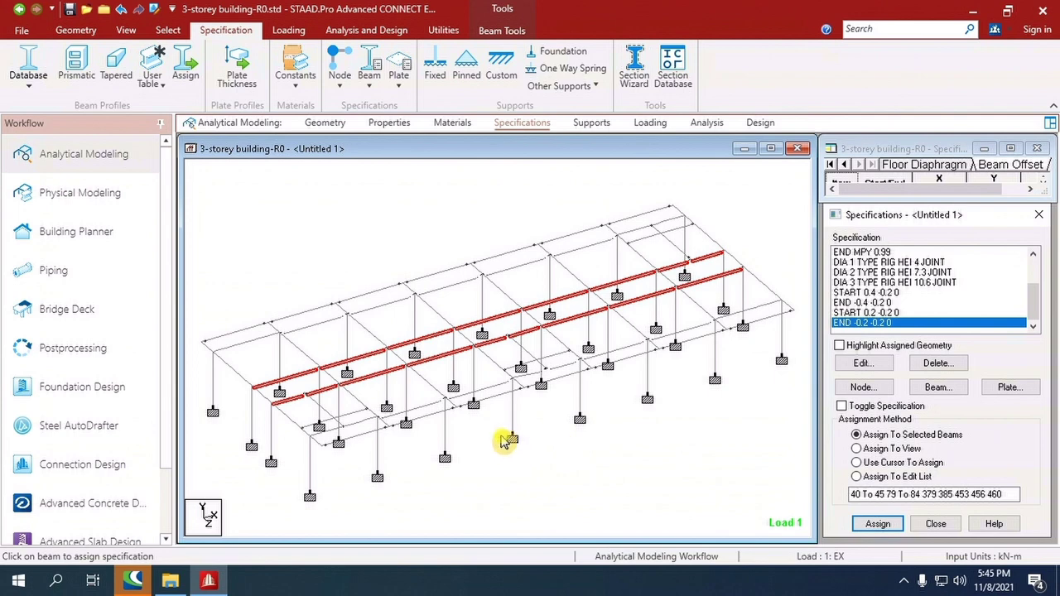
{"action": "scroll", "coordinate": [503, 441], "scroll_direction": "up", "scroll_amount": 1}
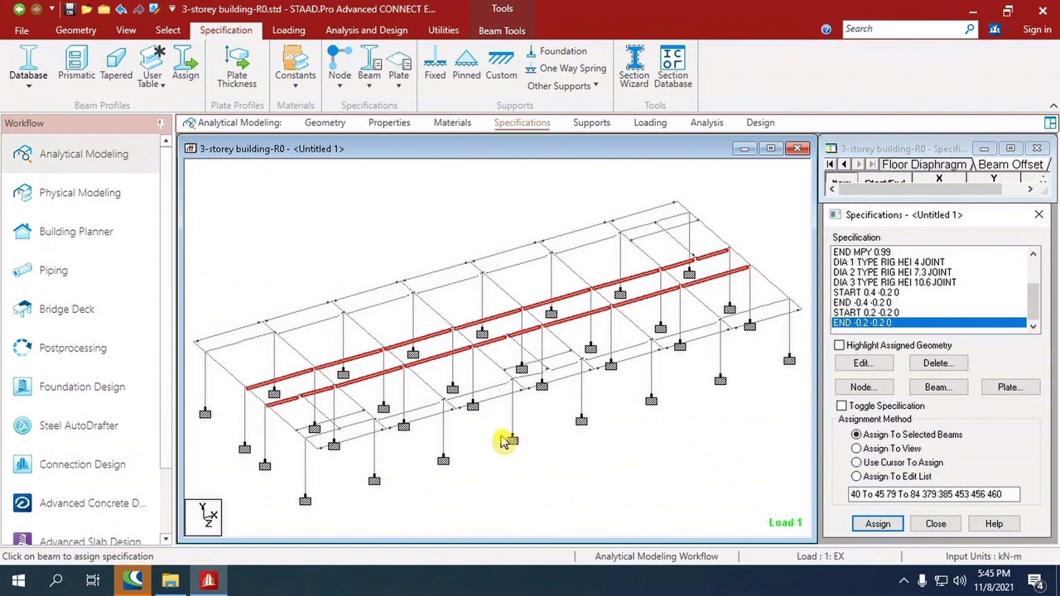
{"action": "scroll", "coordinate": [502, 442], "scroll_direction": "up", "scroll_amount": 1}
{"action": "scroll", "coordinate": [502, 440], "scroll_direction": "up", "scroll_amount": 1}
{"action": "scroll", "coordinate": [500, 437], "scroll_direction": "up", "scroll_amount": 1}
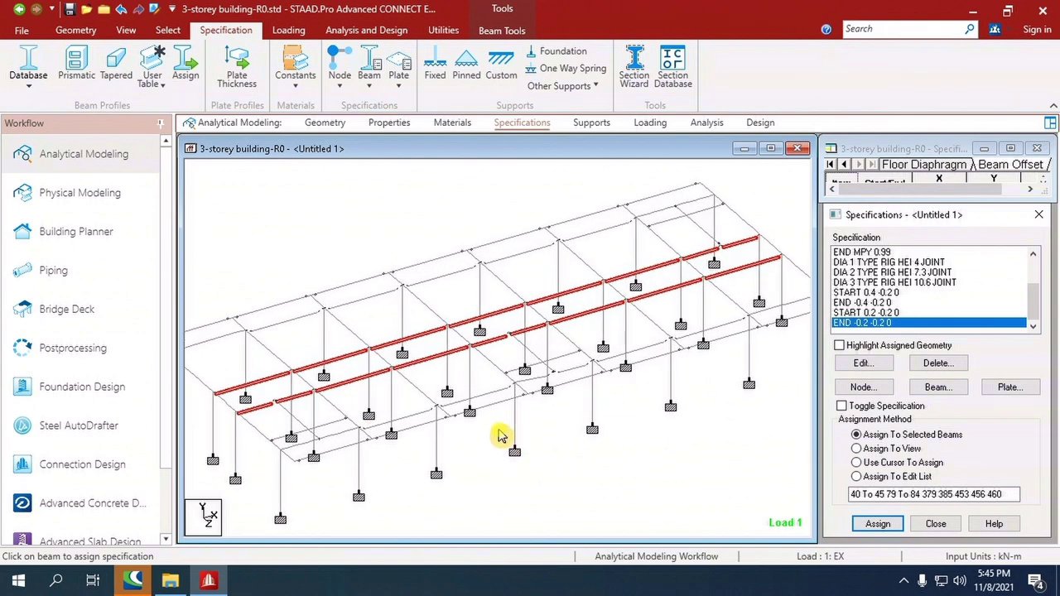
{"action": "left_click", "coordinate": [364, 281]}
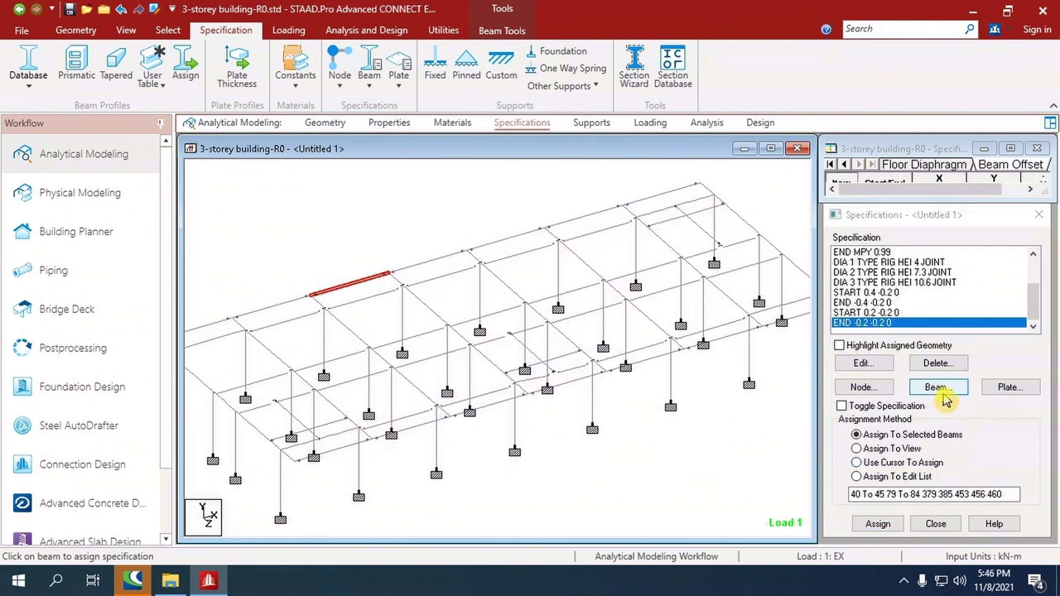
- Add a START beam offset of 0, -0.175, 0
{"action": "left_click", "coordinate": [939, 386]}
{"action": "left_click", "coordinate": [784, 237]}
{"action": "left_click", "coordinate": [833, 343]}
{"action": "type", "text": "-.175"}
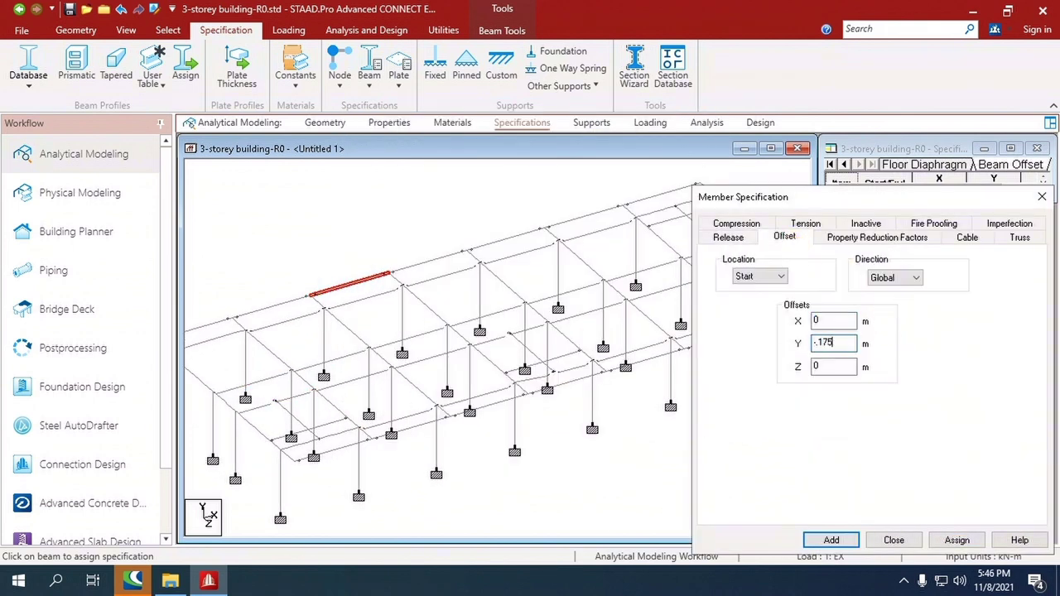
{"action": "left_click", "coordinate": [831, 540]}
- Check the upper-level beam sizes and change the start offset to START 0.15 -0.175 0
{"action": "double_click", "coordinate": [399, 284]}
{"action": "left_click", "coordinate": [691, 467]}
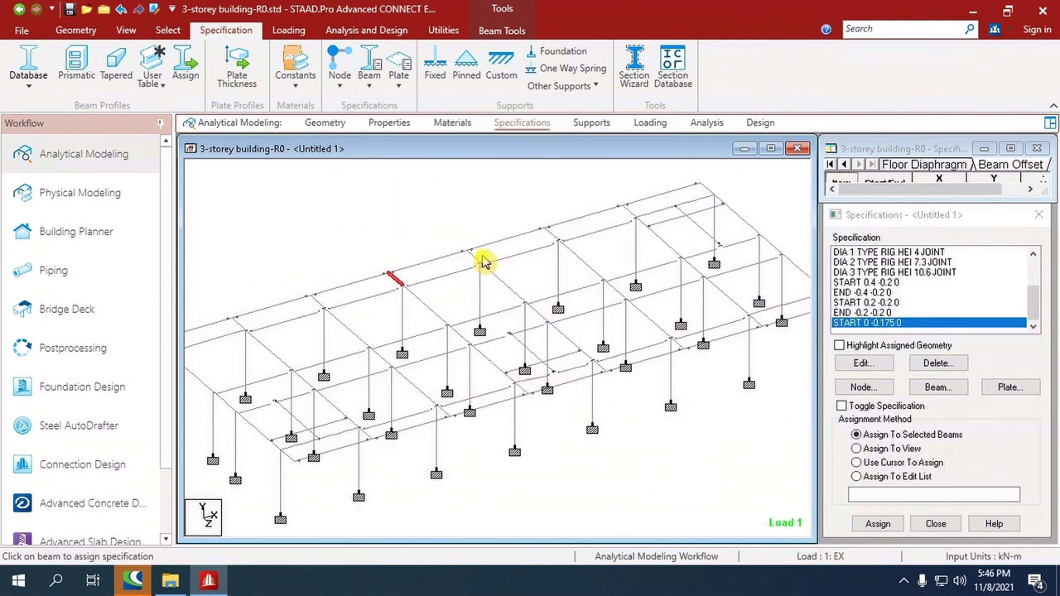
{"action": "double_click", "coordinate": [485, 262]}
{"action": "left_click", "coordinate": [687, 467]}
{"action": "scroll", "coordinate": [549, 237], "scroll_direction": "up", "scroll_amount": 2}
{"action": "double_click", "coordinate": [550, 237]}
{"action": "left_click", "coordinate": [698, 466]}
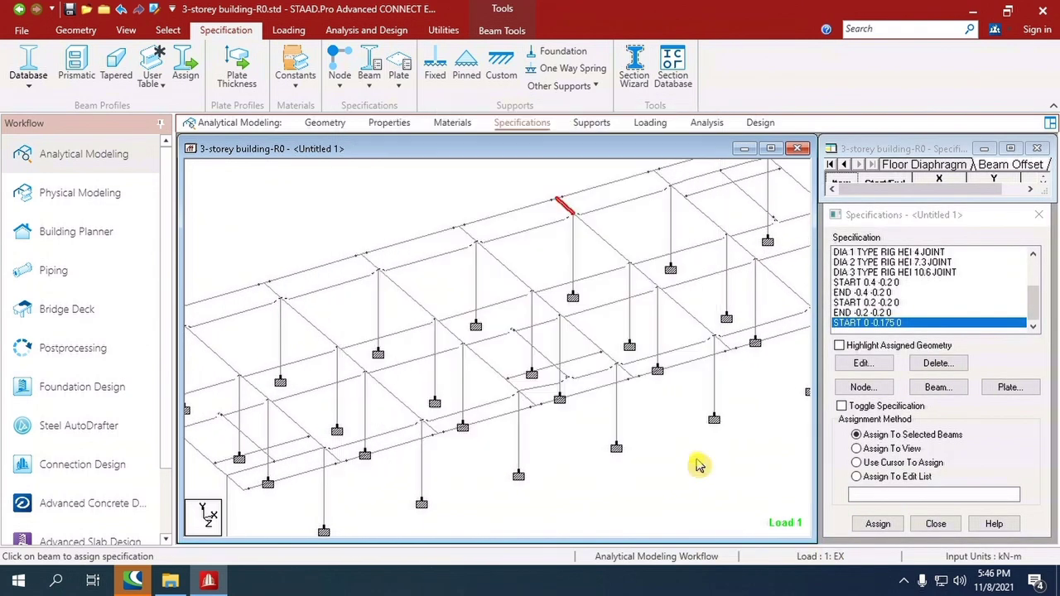
{"action": "scroll", "coordinate": [501, 352], "scroll_direction": "up", "scroll_amount": 1}
{"action": "double_click", "coordinate": [461, 217]}
{"action": "left_click", "coordinate": [687, 467]}
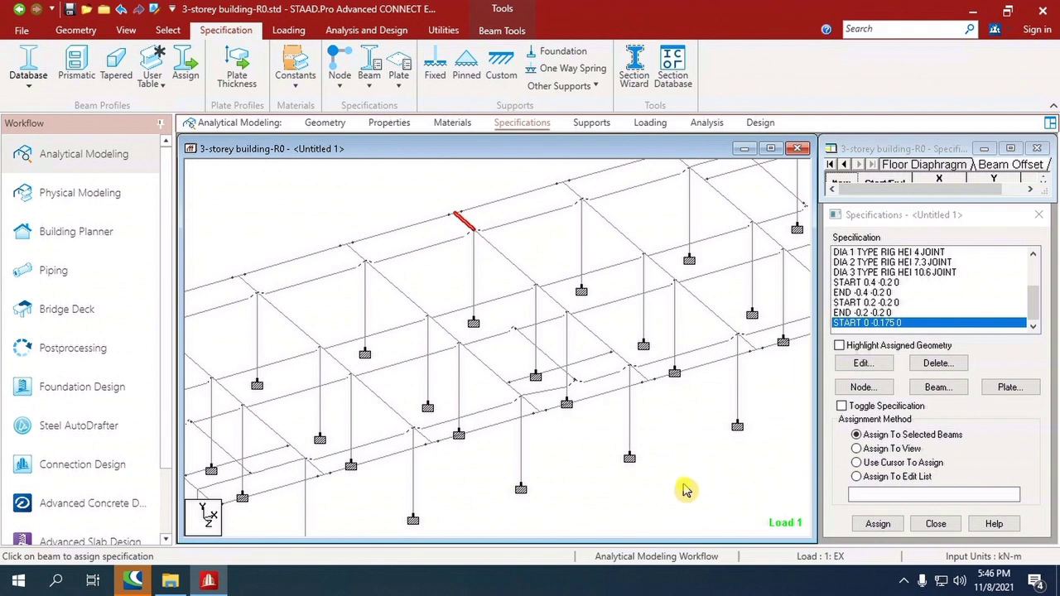
{"action": "left_click", "coordinate": [411, 230]}
{"action": "left_click", "coordinate": [863, 363]}
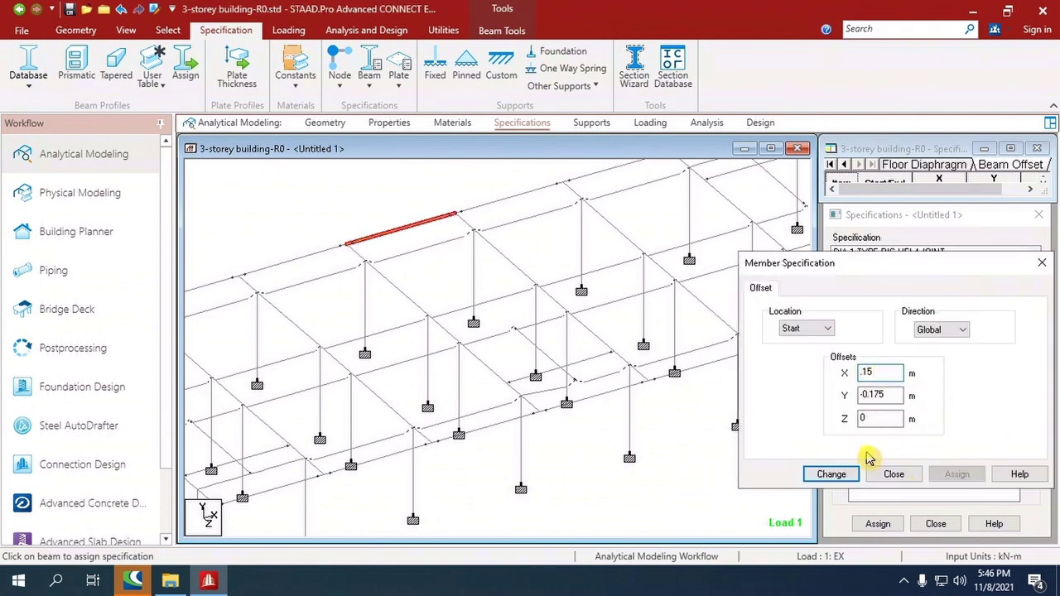
{"action": "left_click", "coordinate": [845, 474]}
- Create an END -0.15 -0.175 0 offset, correcting its Y value to -0.175
{"action": "left_click", "coordinate": [937, 386]}
{"action": "left_click", "coordinate": [785, 238]}
{"action": "double_click", "coordinate": [839, 343]}
{"action": "type", "text": "5"}
{"action": "left_click", "coordinate": [759, 276]}
{"action": "left_click", "coordinate": [746, 297]}
{"action": "left_click", "coordinate": [831, 539]}
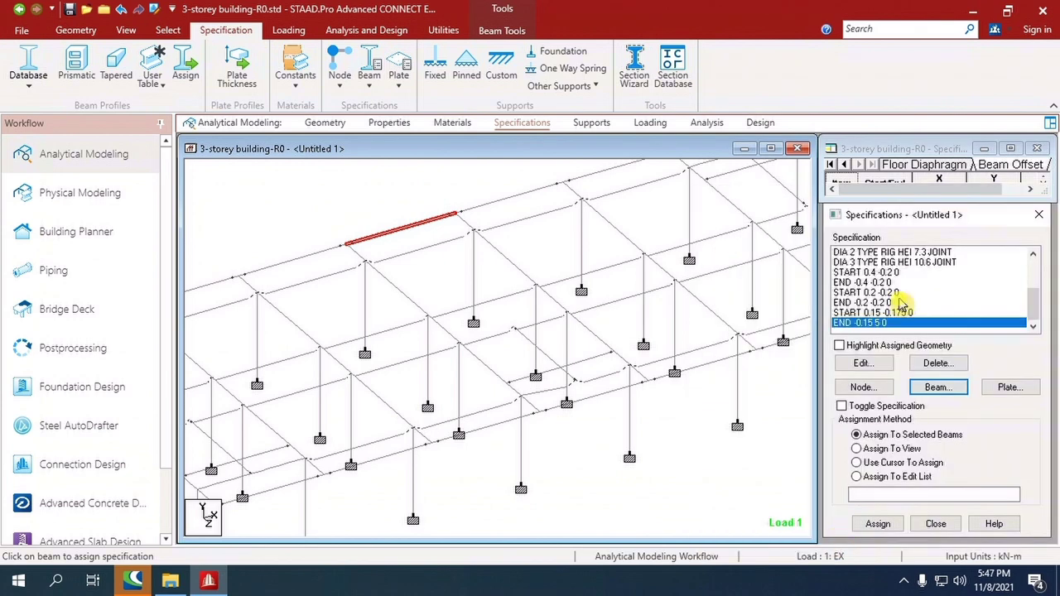
{"action": "left_click", "coordinate": [866, 364]}
{"action": "left_click", "coordinate": [897, 477]}
{"action": "left_click", "coordinate": [876, 365]}
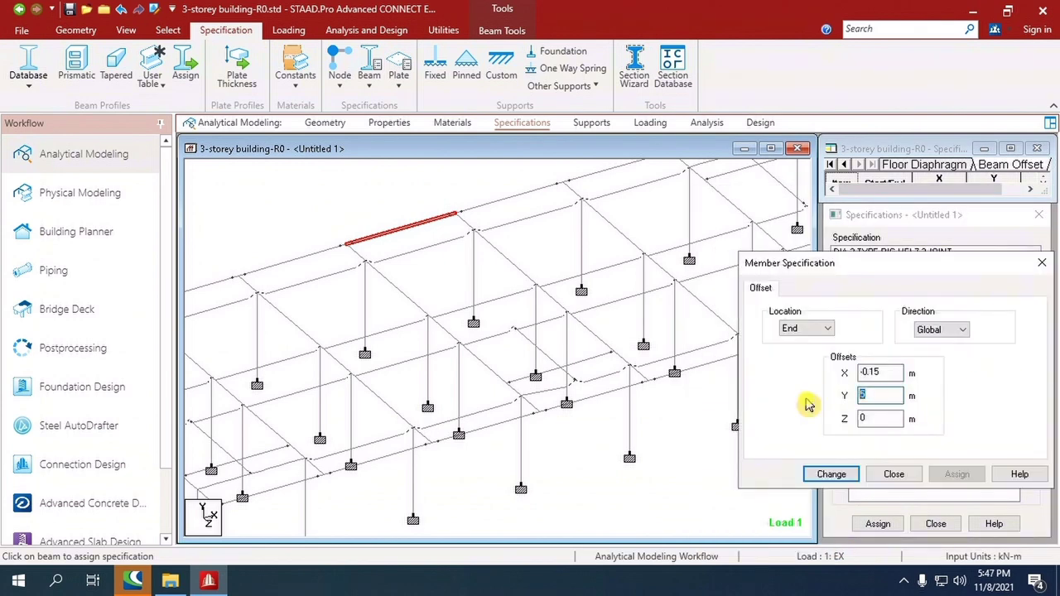
{"action": "left_click", "coordinate": [831, 473]}
- Verify a beam's 350×200 section and select the START 0.15 -0.175 0 offset
{"action": "double_click", "coordinate": [525, 199]}
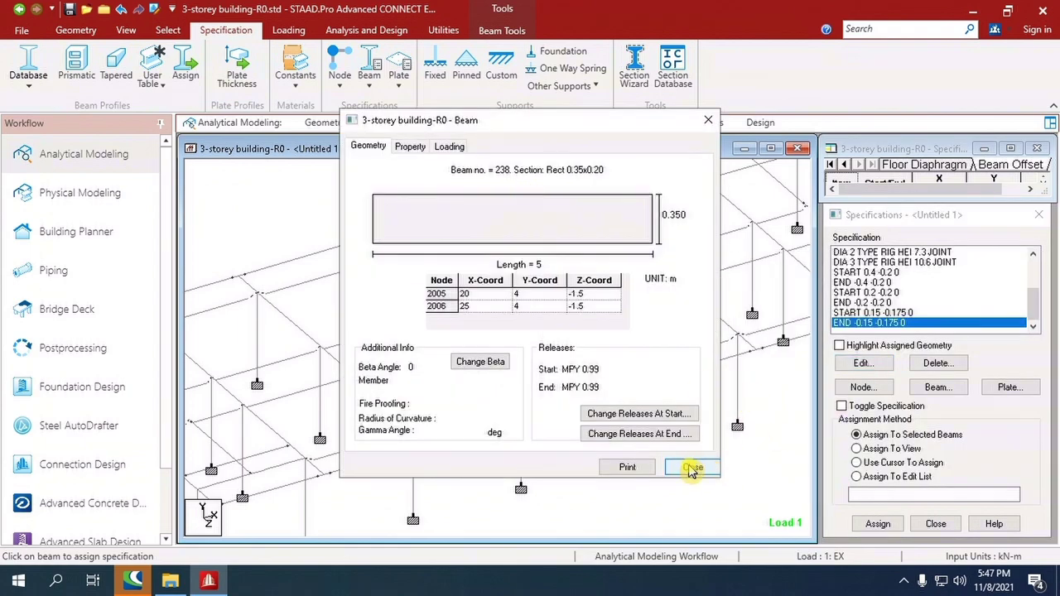
{"action": "left_click", "coordinate": [687, 401]}
{"action": "left_click", "coordinate": [873, 312]}
{"action": "left_click", "coordinate": [126, 30]}
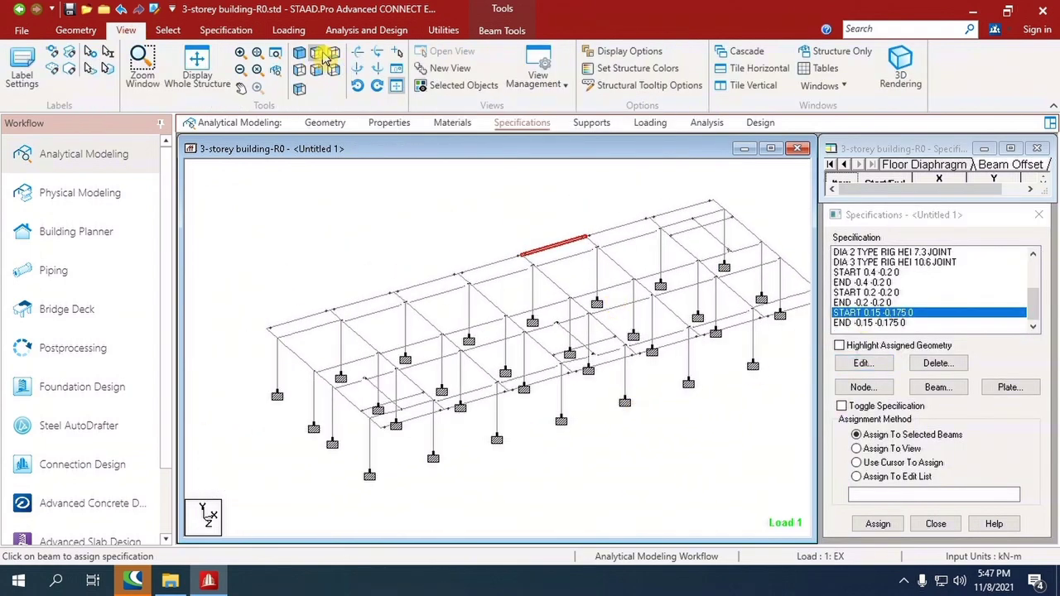
- Assign the ±0.15 start and end offsets to the top and bottom long beam rows
{"action": "left_click", "coordinate": [316, 51]}
{"action": "mouse_move", "coordinate": [306, 213]}
{"action": "left_mouse_down"}
{"action": "mouse_move", "coordinate": [372, 229]}
{"action": "mouse_move", "coordinate": [798, 236]}
{"action": "left_mouse_up"}
{"action": "left_click_drag", "start_coordinate": [291, 439], "coordinate": [773, 457]}
{"action": "left_click", "coordinate": [299, 89]}
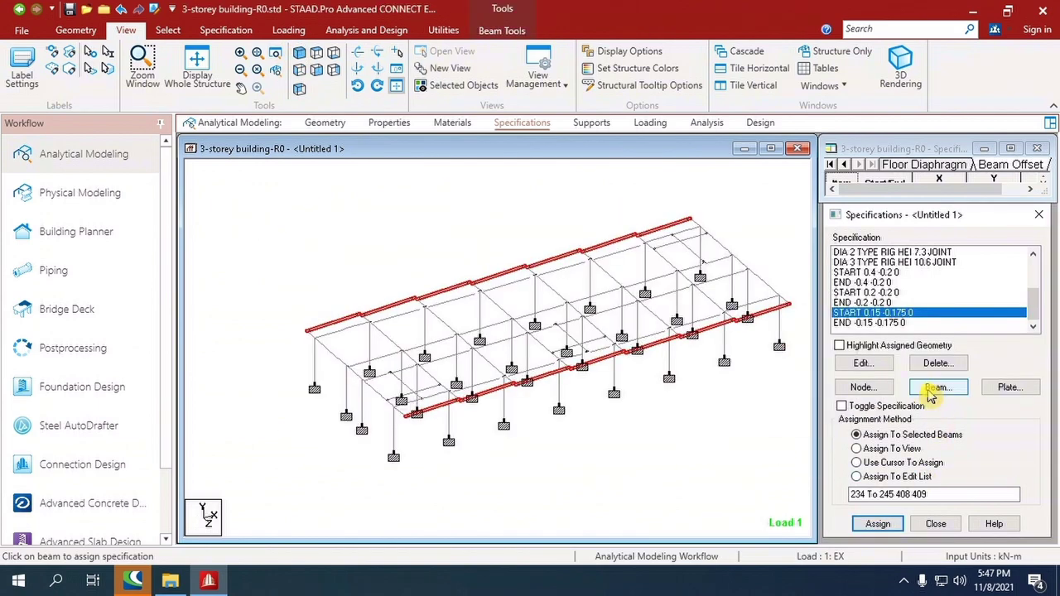
{"action": "left_click", "coordinate": [870, 323]}
{"action": "left_click", "coordinate": [878, 523]}
- Create the START 0.1 -0.1 0 and END -0.1 -0.2 0 offsets for the short beams
{"action": "scroll", "coordinate": [535, 367], "scroll_direction": "up", "scroll_amount": 2}
{"action": "scroll", "coordinate": [525, 390], "scroll_direction": "up", "scroll_amount": 2}
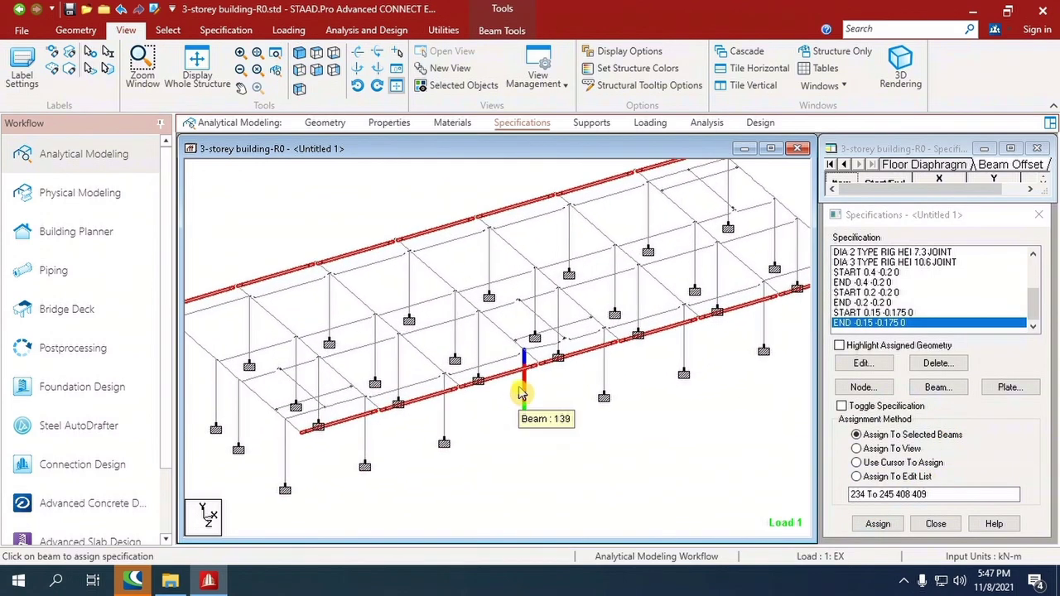
{"action": "scroll", "coordinate": [524, 391], "scroll_direction": "up", "scroll_amount": 2}
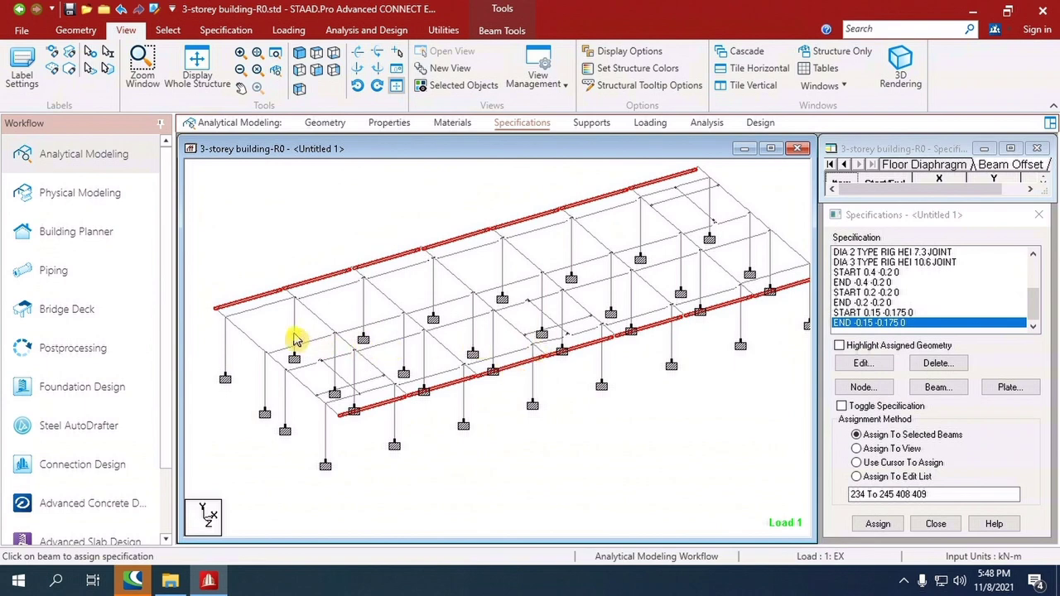
{"action": "scroll", "coordinate": [306, 344], "scroll_direction": "up", "scroll_amount": 1}
{"action": "left_click", "coordinate": [317, 342]}
{"action": "left_click", "coordinate": [937, 389]}
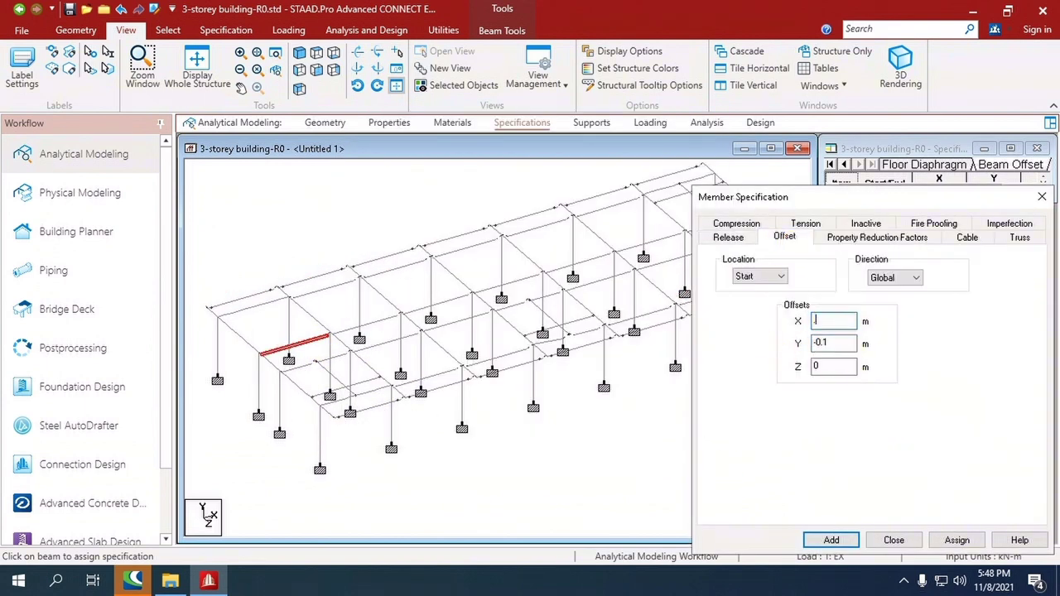
{"action": "left_click", "coordinate": [851, 539]}
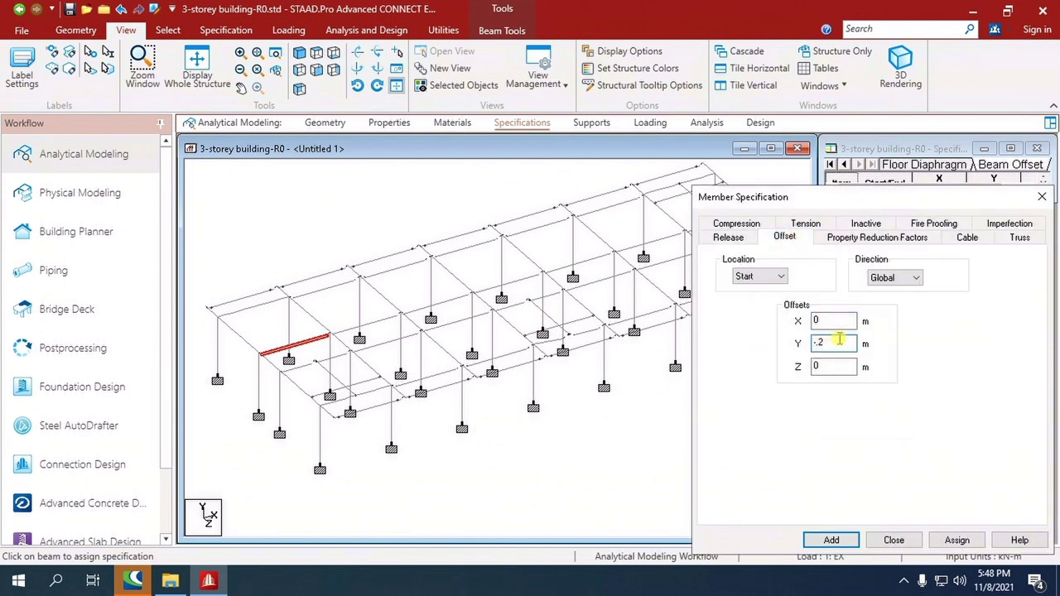
{"action": "left_click", "coordinate": [832, 539]}
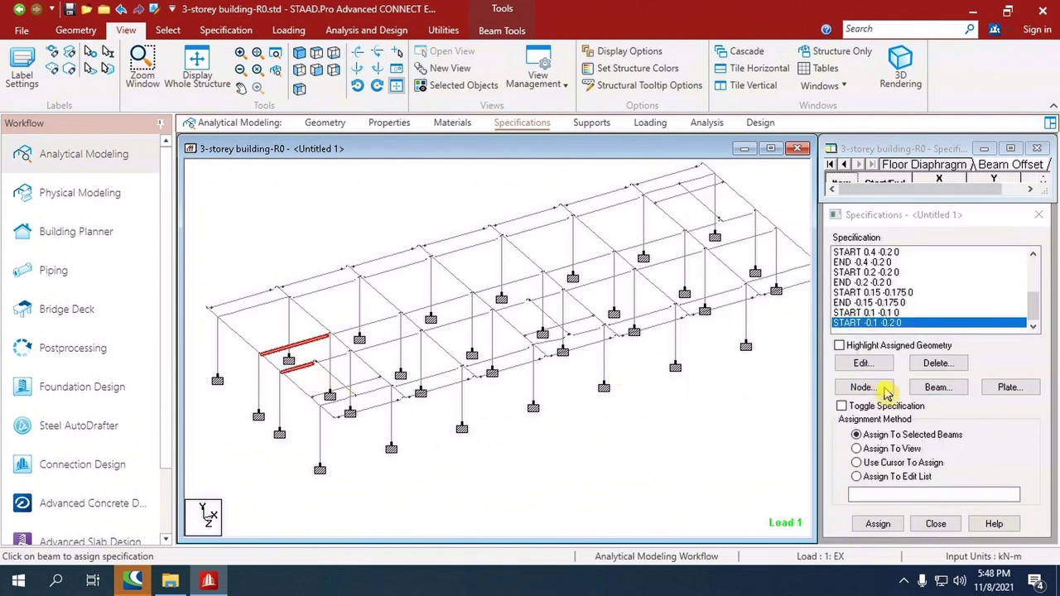
{"action": "double_click", "coordinate": [863, 323]}
{"action": "left_click", "coordinate": [816, 330]}
{"action": "left_click", "coordinate": [795, 348]}
{"action": "left_click", "coordinate": [831, 473]}
- Assign START 0.1 -0.1 0 and END -0.1 -0.2 0 offsets to two short beams
{"action": "left_click", "coordinate": [878, 523]}
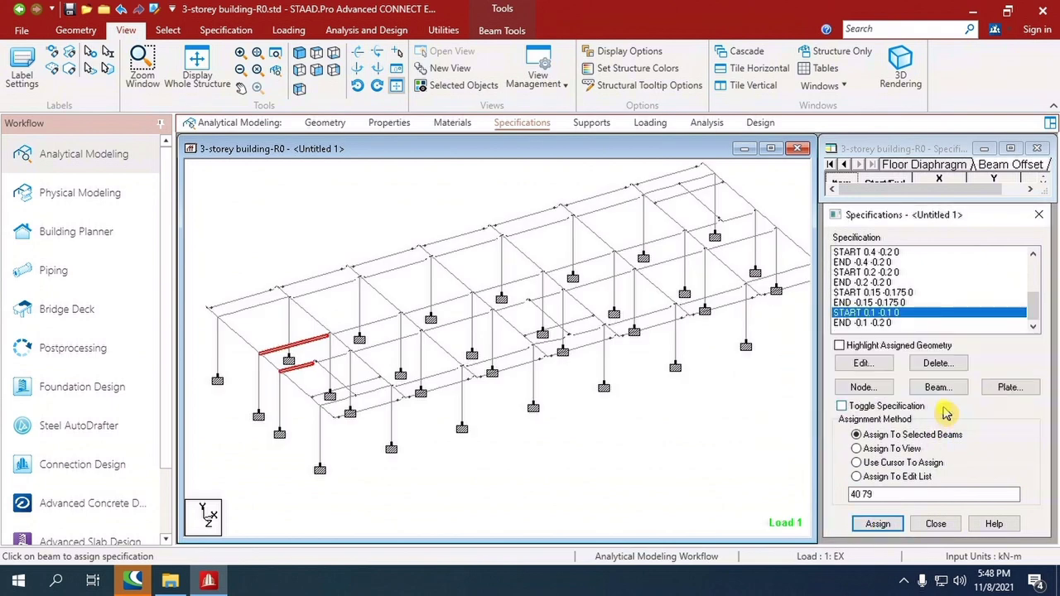
{"action": "left_click", "coordinate": [749, 217]}
{"action": "left_click", "coordinate": [767, 233], "text": "ctrl"}
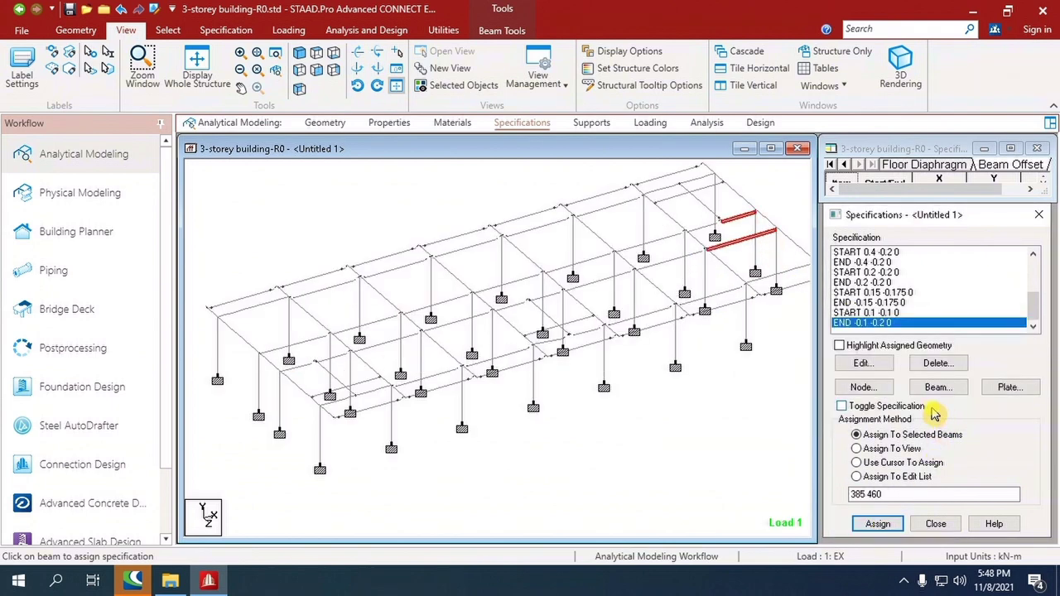
- Add new START 0 -0.2 0 and END 0 -0.2 0 offset specifications
{"action": "left_click", "coordinate": [961, 397]}
{"action": "left_click", "coordinate": [784, 237]}
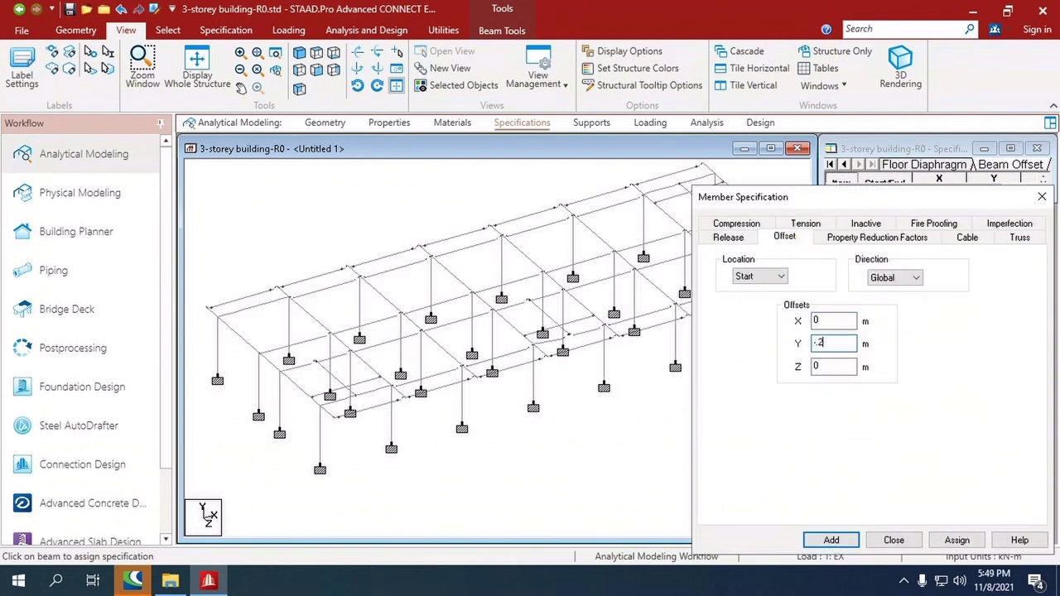
{"action": "left_click", "coordinate": [831, 540]}
{"action": "left_click", "coordinate": [936, 386]}
{"action": "left_click", "coordinate": [785, 237]}
{"action": "left_click", "coordinate": [759, 276]}
{"action": "left_click", "coordinate": [742, 296]}
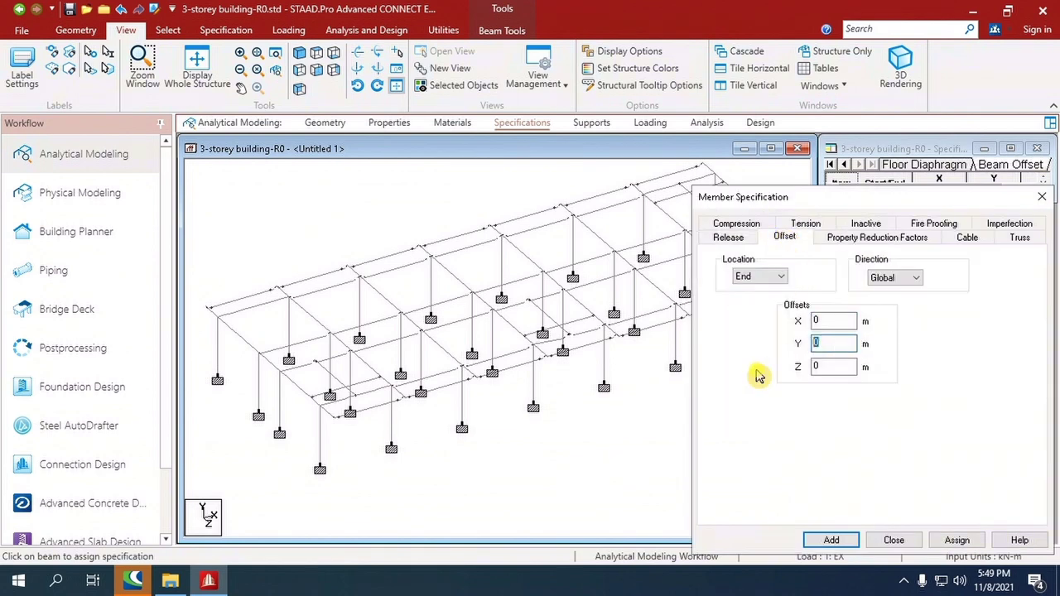
{"action": "left_click", "coordinate": [831, 540]}
- Assign END 0 -0.2 0 to a far-right beam and START 0 -0.2 0 to two beams
{"action": "left_click", "coordinate": [717, 222]}
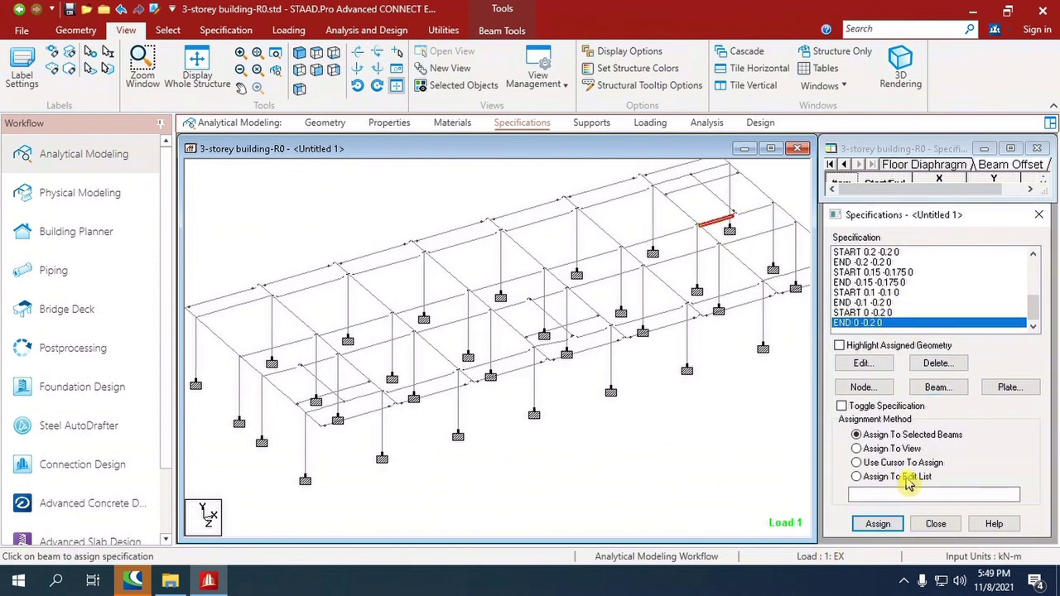
{"action": "left_click", "coordinate": [865, 313]}
{"action": "left_click", "coordinate": [878, 523]}
{"action": "left_click", "coordinate": [883, 414]}
{"action": "left_click", "coordinate": [282, 370]}
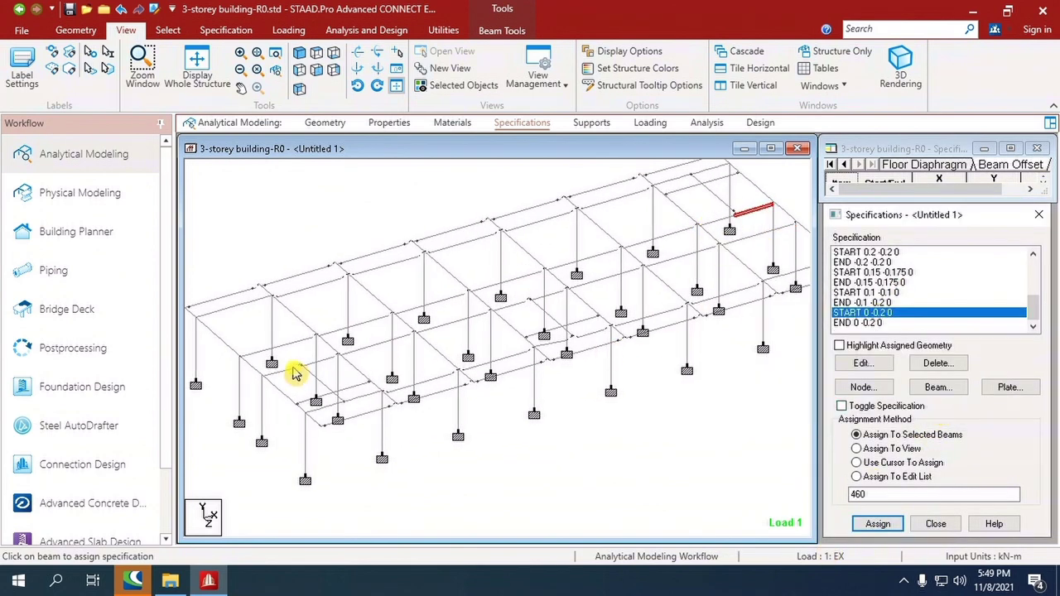
{"action": "left_click", "coordinate": [878, 524]}
{"action": "left_click", "coordinate": [936, 412]}
{"action": "left_click", "coordinate": [317, 362]}
{"action": "left_click", "coordinate": [863, 313]}
{"action": "left_click", "coordinate": [878, 524]}
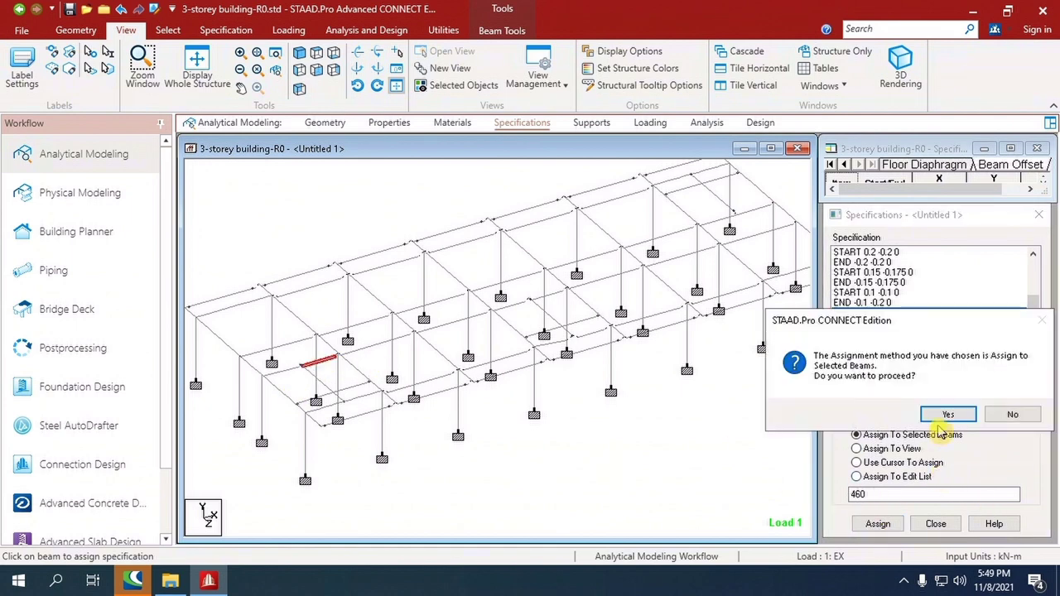
- Assign the START 0 -0.2 0 offset to two further beams
{"action": "left_click", "coordinate": [936, 412]}
{"action": "left_click", "coordinate": [547, 296]}
{"action": "left_click", "coordinate": [863, 312]}
{"action": "left_click", "coordinate": [879, 524]}
{"action": "left_click", "coordinate": [949, 415]}
{"action": "left_click", "coordinate": [863, 313]}
{"action": "left_click", "coordinate": [879, 524]}
{"action": "left_click", "coordinate": [948, 415]}
- Give the middle beam both START and END 0 -0.2 0 offsets
{"action": "scroll", "coordinate": [674, 407], "scroll_direction": "up", "scroll_amount": 3}
{"action": "scroll", "coordinate": [608, 391], "scroll_direction": "up", "scroll_amount": 2}
{"action": "left_click", "coordinate": [561, 356]}
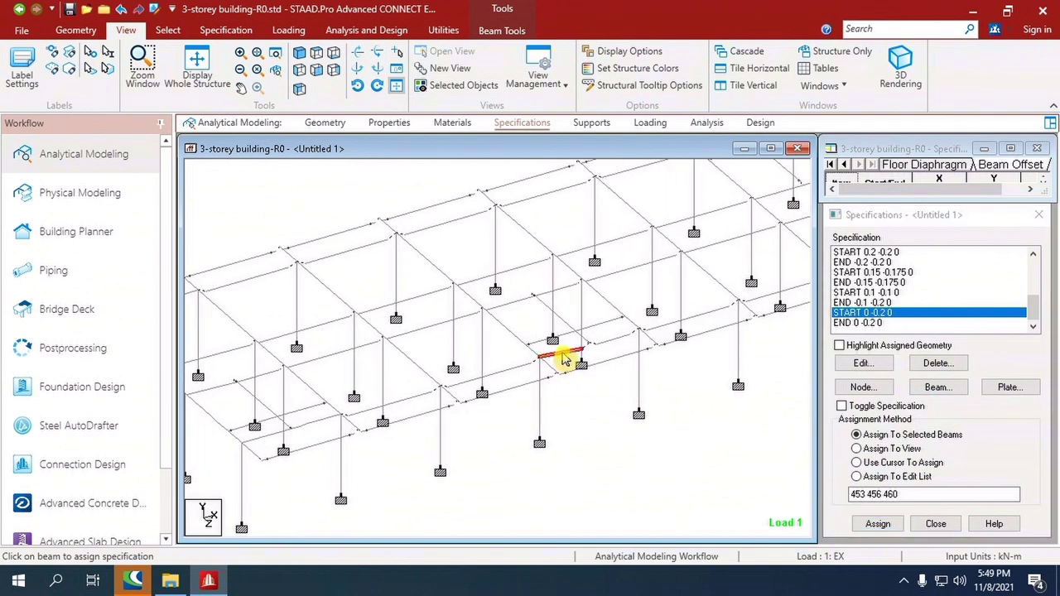
{"action": "left_click", "coordinate": [866, 303]}
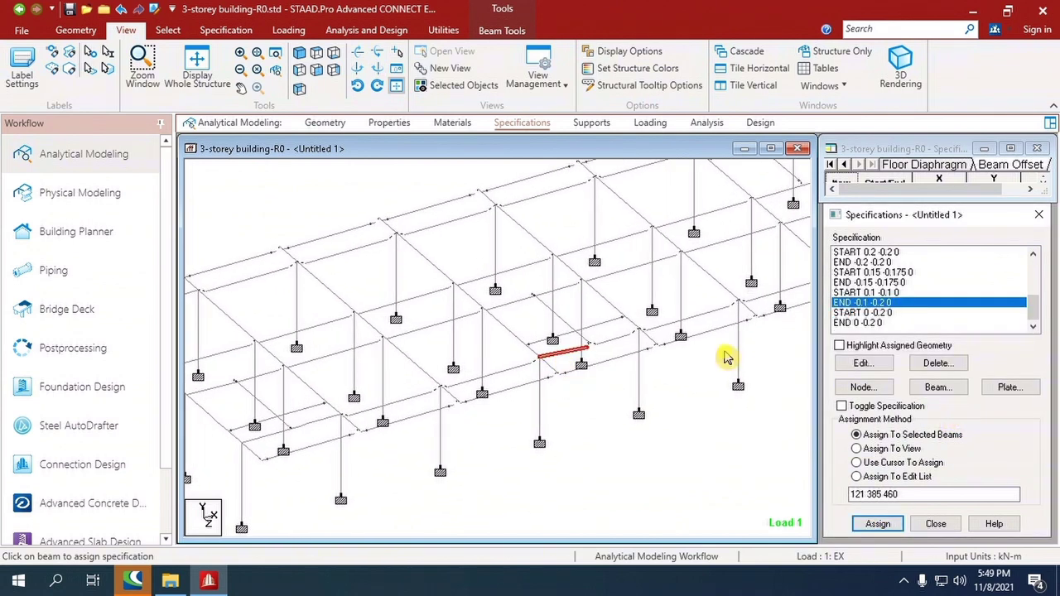
{"action": "left_click", "coordinate": [870, 312]}
{"action": "left_click", "coordinate": [865, 323]}
{"action": "left_click", "coordinate": [935, 412]}
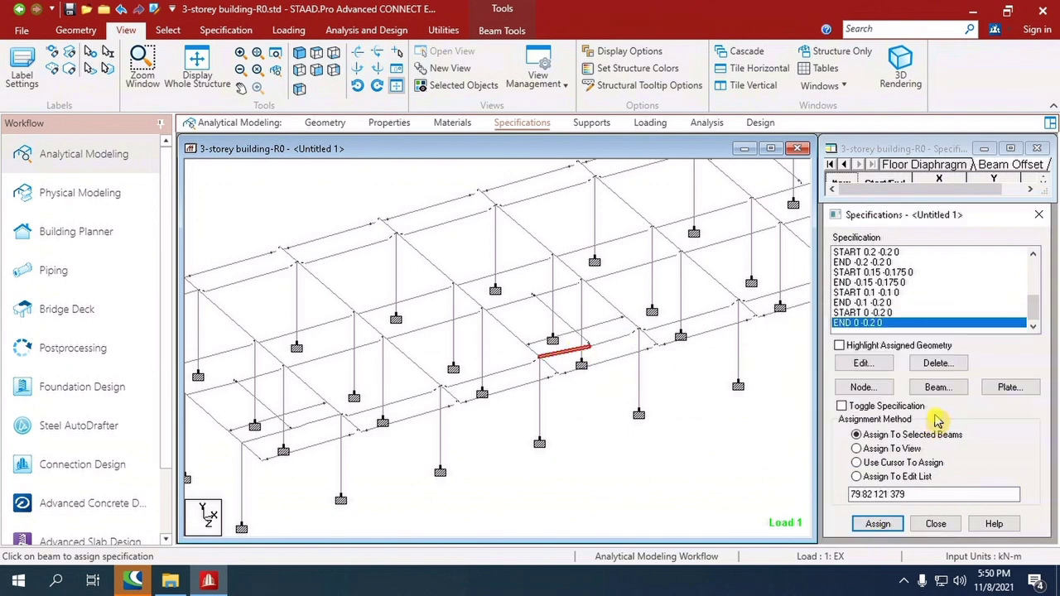
- Select the START 0.4 -0.2 0 offset for assigning by picking beams
{"action": "scroll", "coordinate": [904, 309], "scroll_direction": "up", "scroll_amount": 1}
{"action": "scroll", "coordinate": [910, 298], "scroll_direction": "up", "scroll_amount": 1}
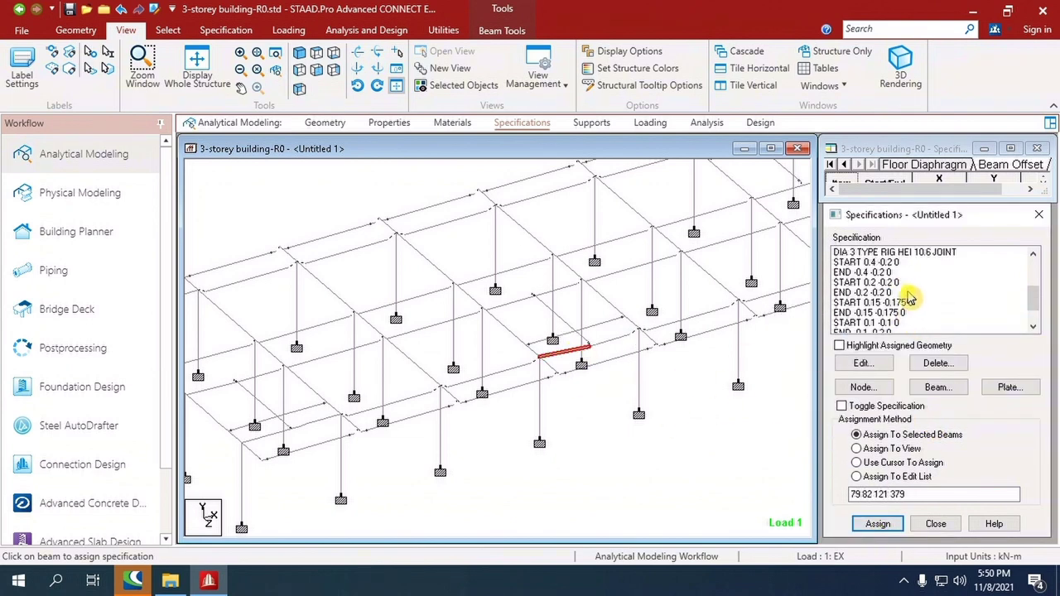
{"action": "left_click", "coordinate": [866, 262]}
{"action": "left_click", "coordinate": [874, 524]}
{"action": "middle_click_drag", "start_coordinate": [586, 428], "coordinate": [594, 458]}
- Add two new offsets, one with Y -0.2 and one with Z -0.2
{"action": "left_click", "coordinate": [939, 387]}
{"action": "double_click", "coordinate": [835, 343]}
{"action": "type", "text": "-0.2"}
{"action": "key", "text": "Tab"}
{"action": "left_click", "coordinate": [832, 540]}
{"action": "left_click", "coordinate": [939, 387]}
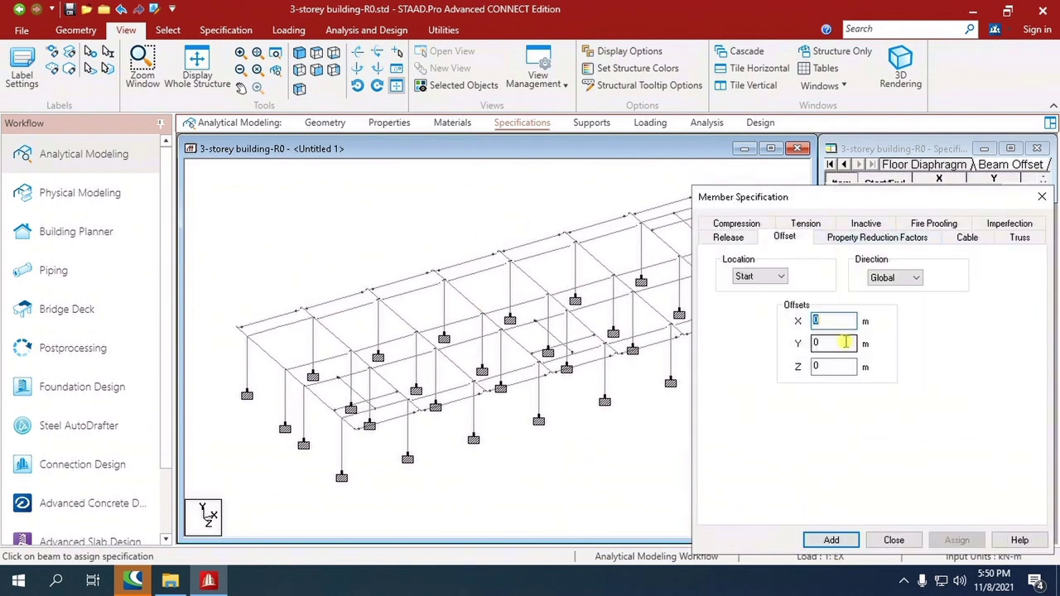
{"action": "double_click", "coordinate": [835, 366]}
{"action": "type", "text": "-0.2"}
{"action": "left_click", "coordinate": [832, 540]}
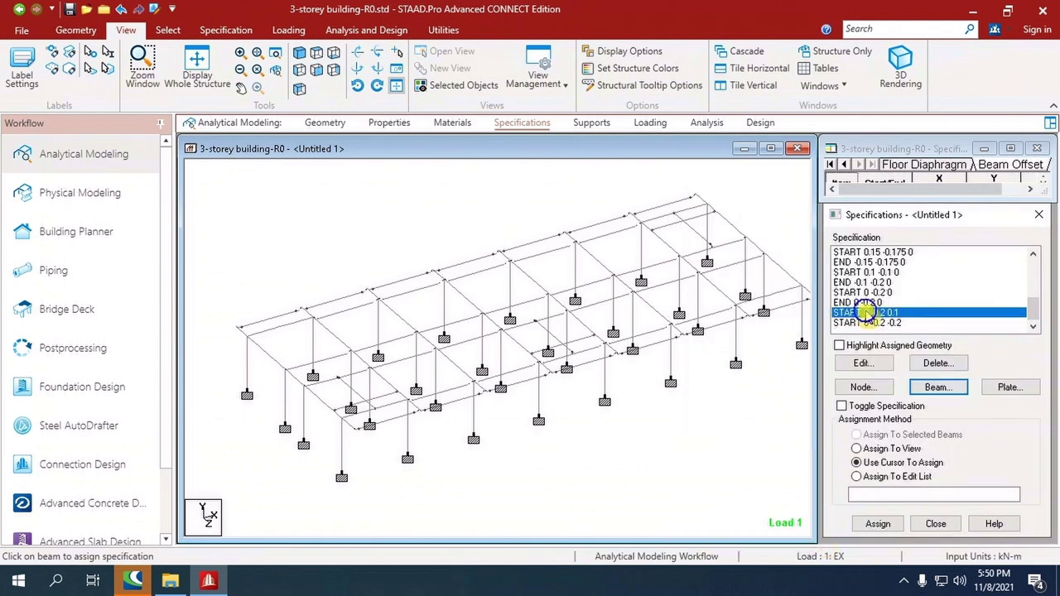
{"action": "double_click", "coordinate": [868, 307]}
{"action": "left_click", "coordinate": [831, 474]}
- Select the six cross beams in plan view and move the rendered 3D view aside
{"action": "left_click", "coordinate": [299, 86]}
{"action": "left_click_drag", "start_coordinate": [282, 248], "coordinate": [702, 280]}
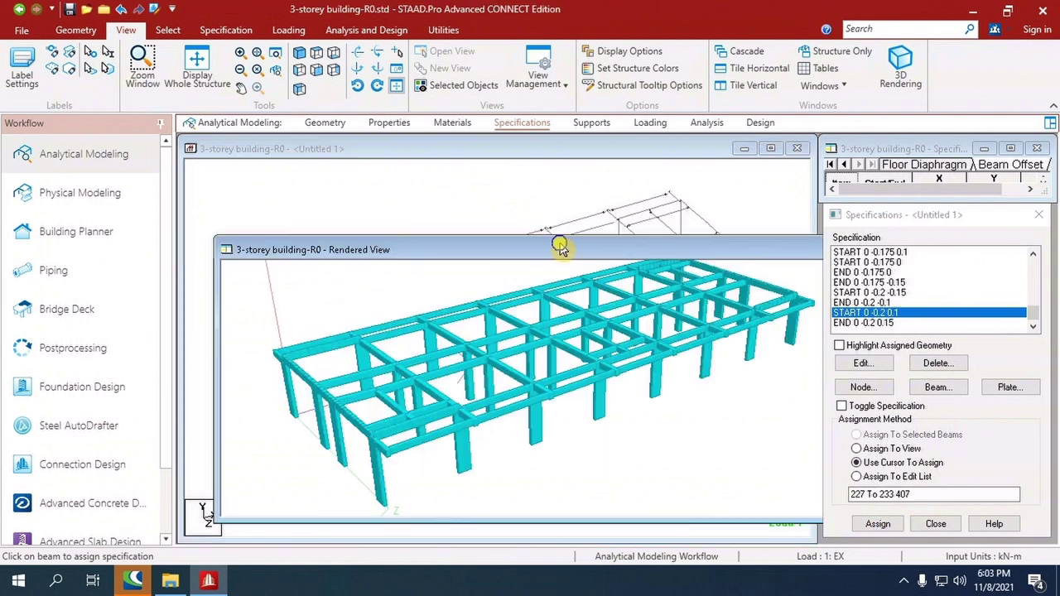
{"action": "left_click_drag", "start_coordinate": [561, 246], "coordinate": [489, 254]}
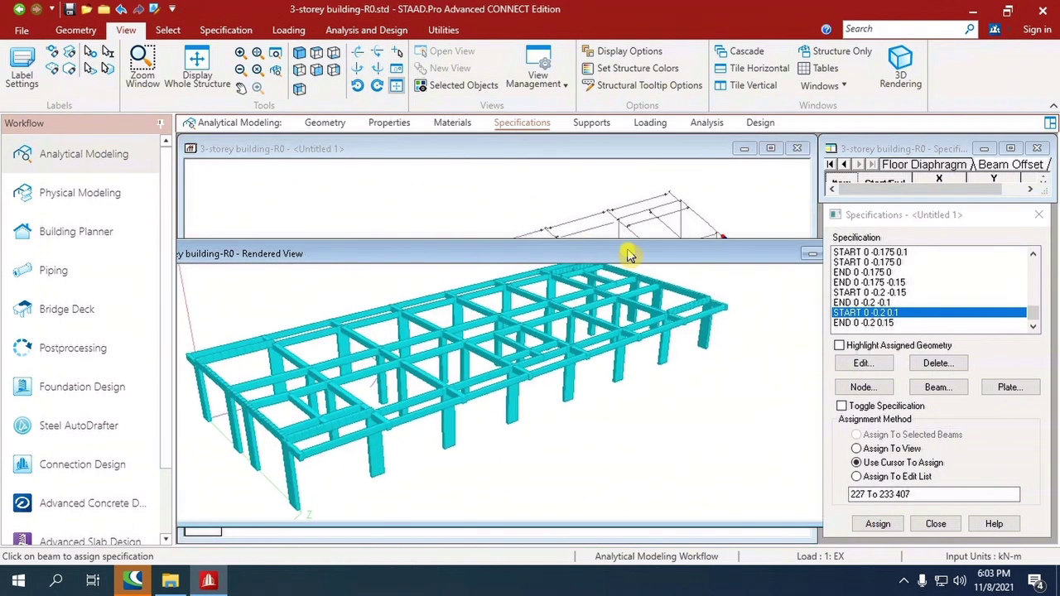
{"action": "left_click_drag", "start_coordinate": [628, 255], "coordinate": [530, 246]}
{"action": "left_click", "coordinate": [729, 248]}
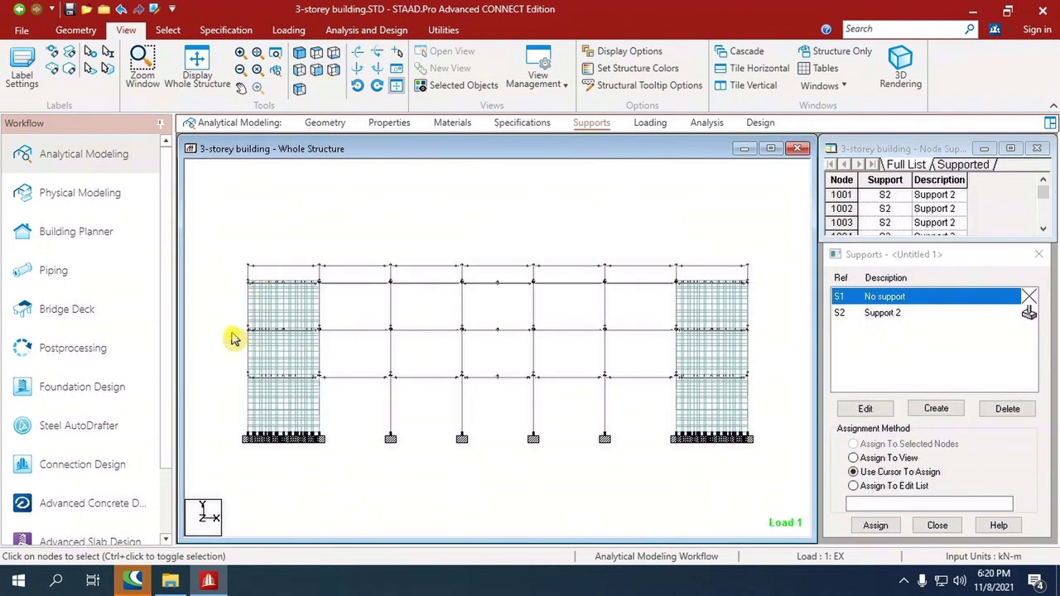
- Open a new isometric view showing only the middle-storey members
{"action": "left_click_drag", "start_coordinate": [248, 325], "coordinate": [758, 375]}
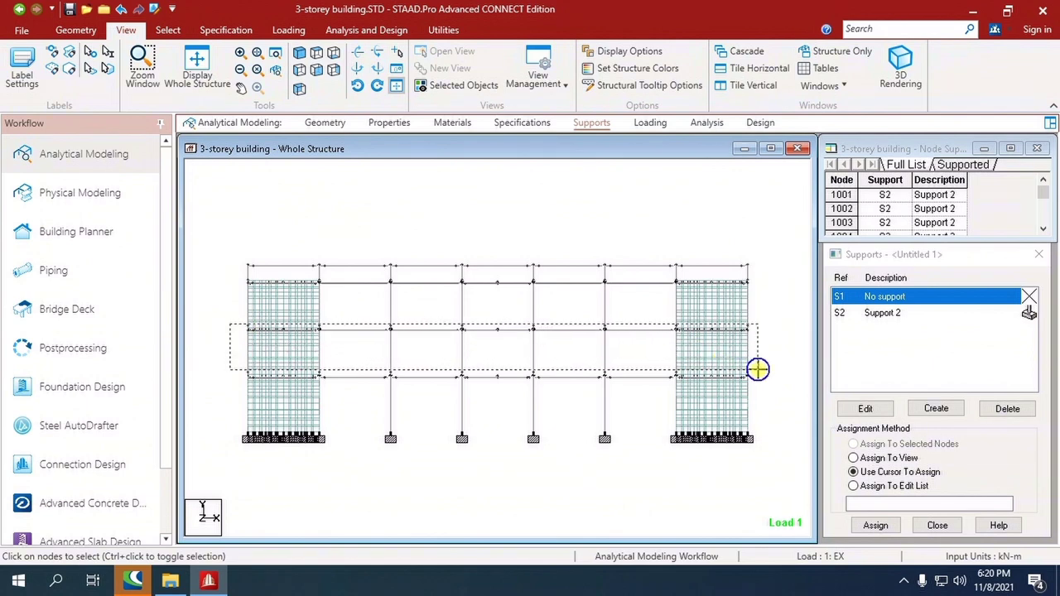
{"action": "right_click", "coordinate": [603, 242]}
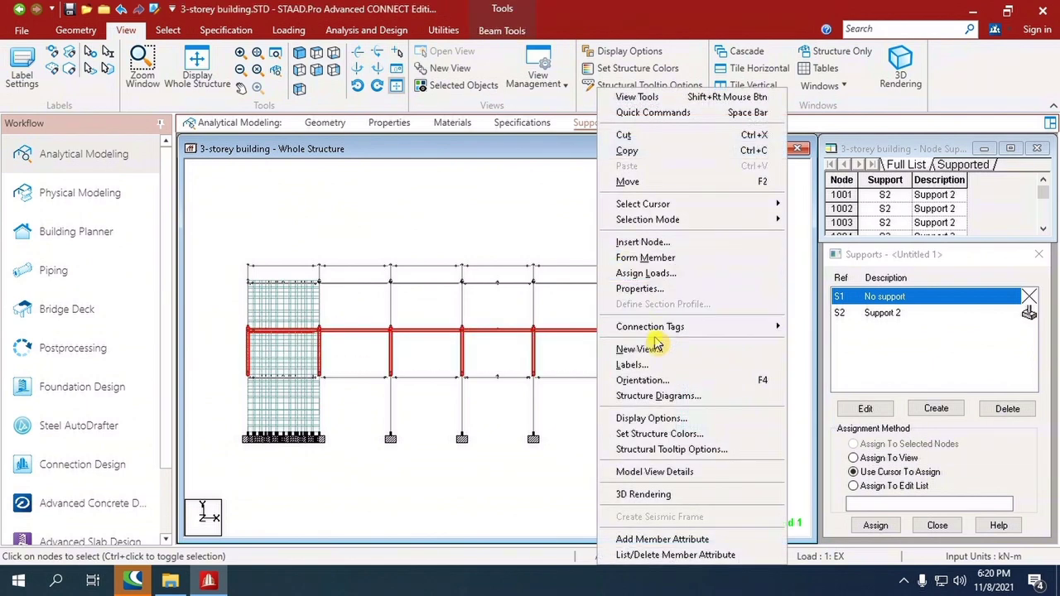
{"action": "left_click", "coordinate": [652, 352]}
{"action": "left_click", "coordinate": [704, 327]}
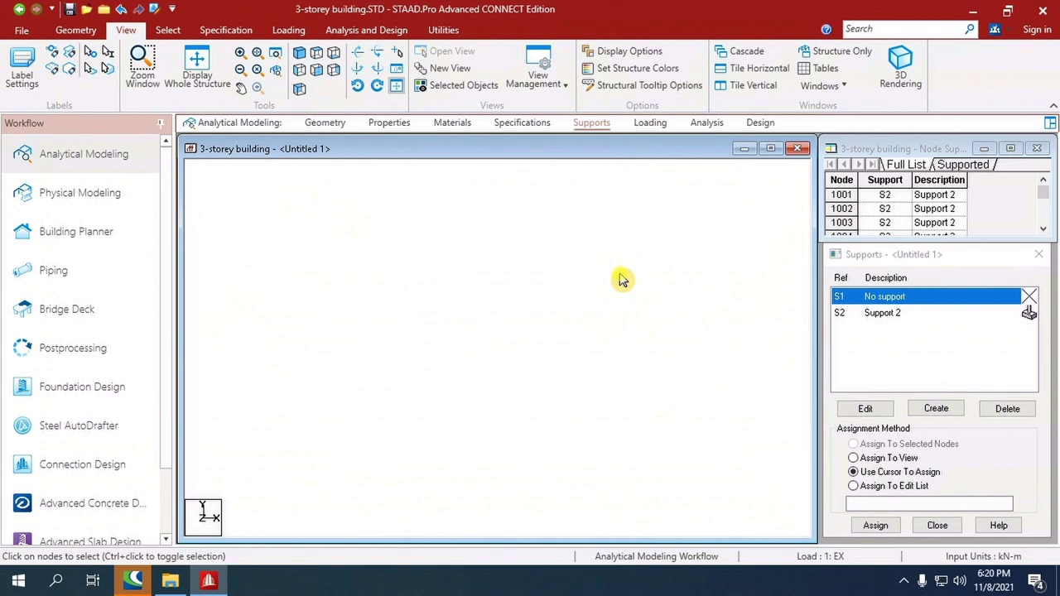
{"action": "left_click", "coordinate": [300, 55]}
- Inspect the frame in 3D Rendering, rotating and zooming, then close the rendered view
{"action": "left_click", "coordinate": [900, 62]}
{"action": "left_click_drag", "start_coordinate": [566, 378], "coordinate": [555, 341]}
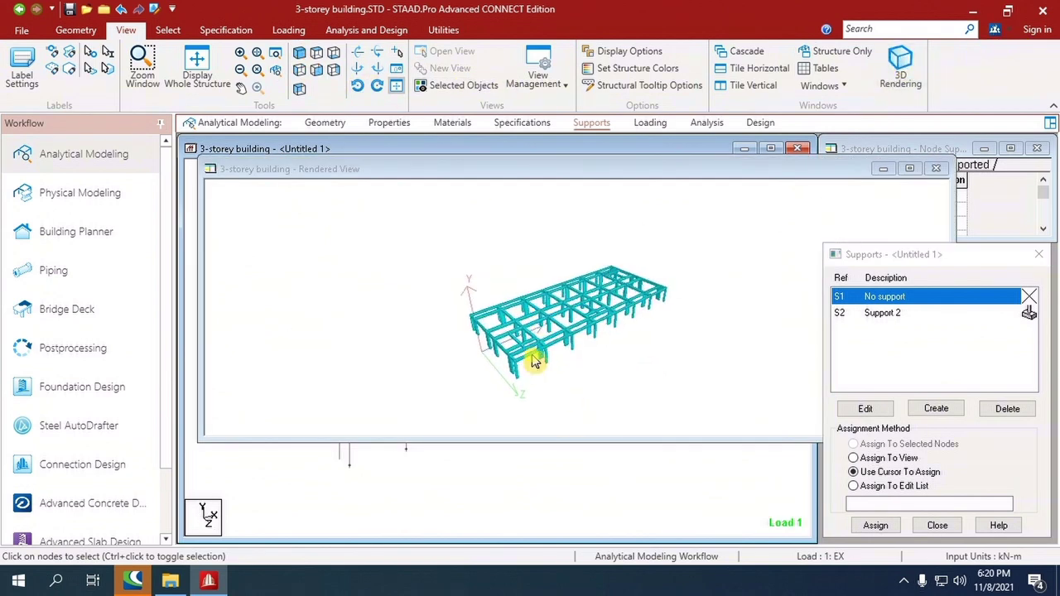
{"action": "scroll", "coordinate": [555, 342], "scroll_direction": "up", "scroll_amount": 1}
{"action": "scroll", "coordinate": [554, 341], "scroll_direction": "up", "scroll_amount": 1}
{"action": "scroll", "coordinate": [551, 342], "scroll_direction": "up", "scroll_amount": 2}
{"action": "scroll", "coordinate": [551, 342], "scroll_direction": "up", "scroll_amount": 2}
{"action": "scroll", "coordinate": [551, 341], "scroll_direction": "up", "scroll_amount": 1}
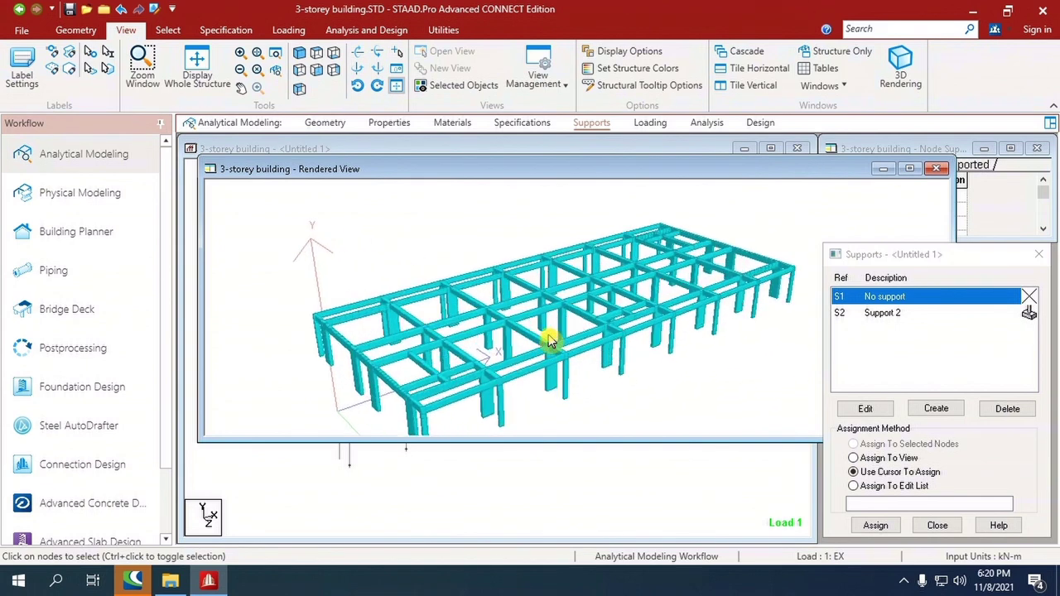
{"action": "scroll", "coordinate": [551, 341], "scroll_direction": "up", "scroll_amount": 1}
{"action": "scroll", "coordinate": [551, 341], "scroll_direction": "up", "scroll_amount": 2}
{"action": "scroll", "coordinate": [551, 341], "scroll_direction": "up", "scroll_amount": 2}
{"action": "scroll", "coordinate": [550, 341], "scroll_direction": "up", "scroll_amount": 2}
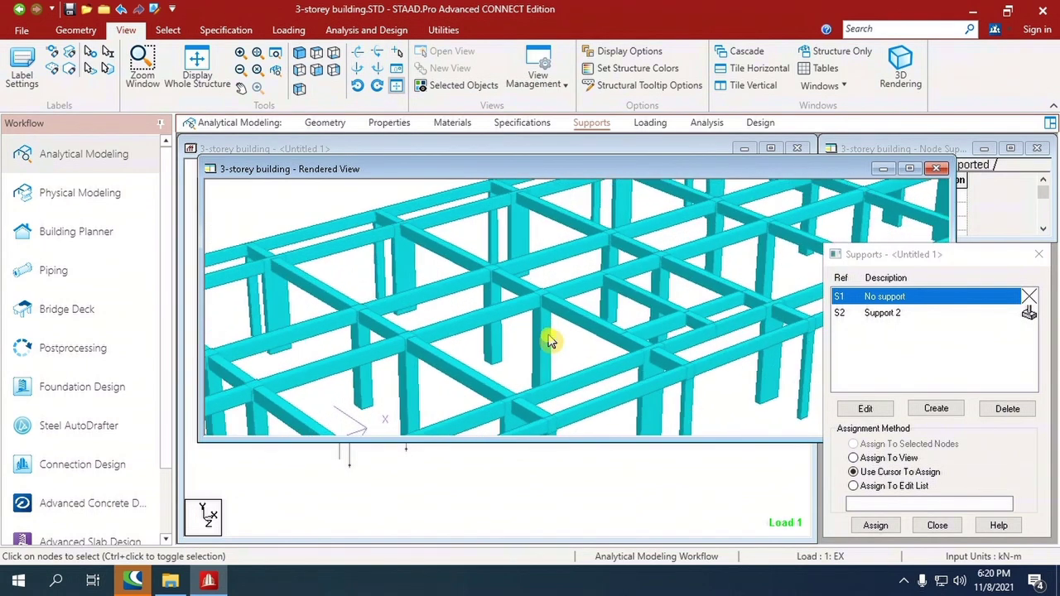
{"action": "mouse_move", "coordinate": [551, 341]}
{"action": "left_mouse_down"}
{"action": "mouse_move", "coordinate": [517, 303]}
{"action": "mouse_move", "coordinate": [560, 263]}
{"action": "mouse_move", "coordinate": [682, 315]}
{"action": "mouse_move", "coordinate": [702, 341]}
{"action": "mouse_move", "coordinate": [608, 335]}
{"action": "left_mouse_up"}
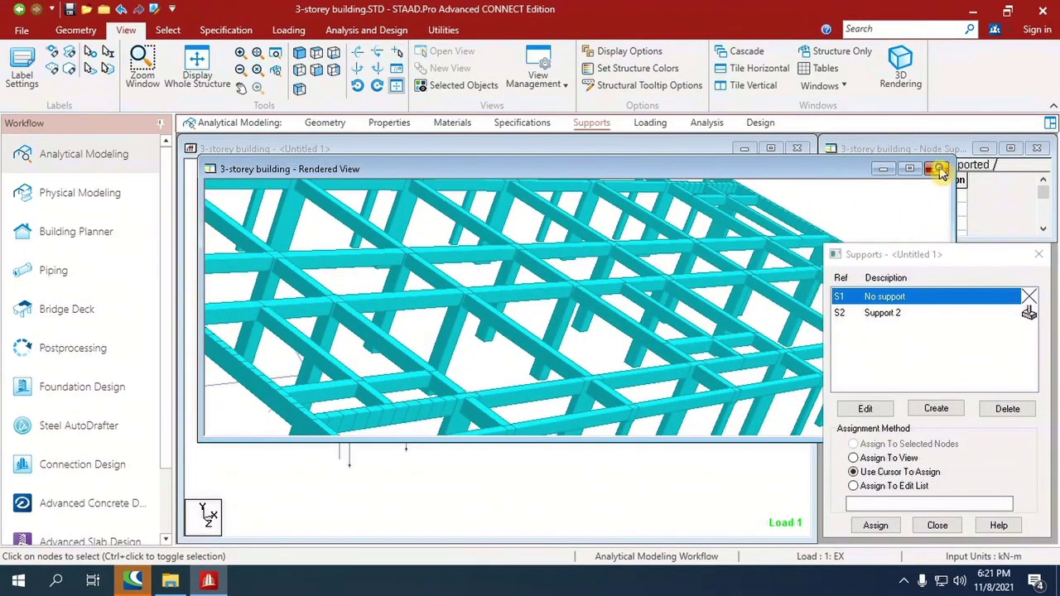
{"action": "left_click", "coordinate": [940, 170]}
- Redisplay the whole structure, run the analysis (0 errors, 6 notes) and close STAAD.Pro
{"action": "left_click", "coordinate": [184, 69]}
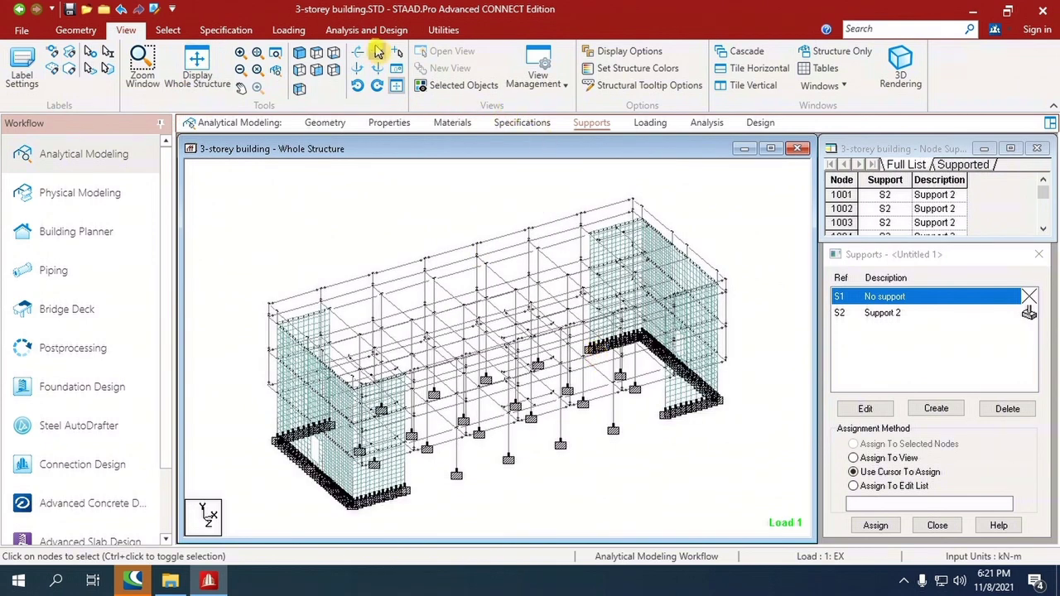
{"action": "left_click", "coordinate": [367, 30]}
{"action": "left_click", "coordinate": [262, 87]}
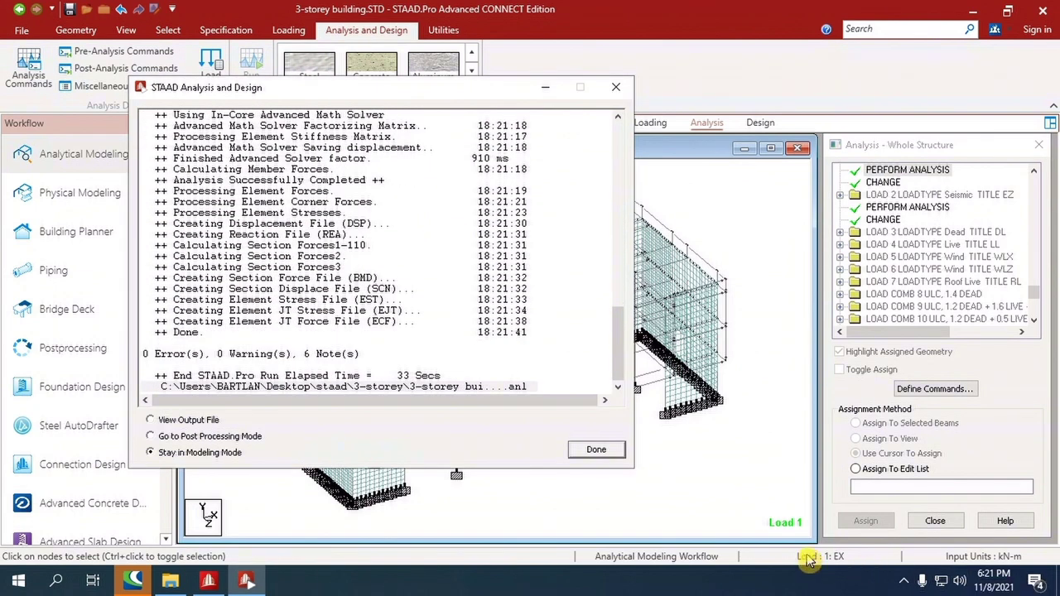
{"action": "left_click", "coordinate": [588, 448]}
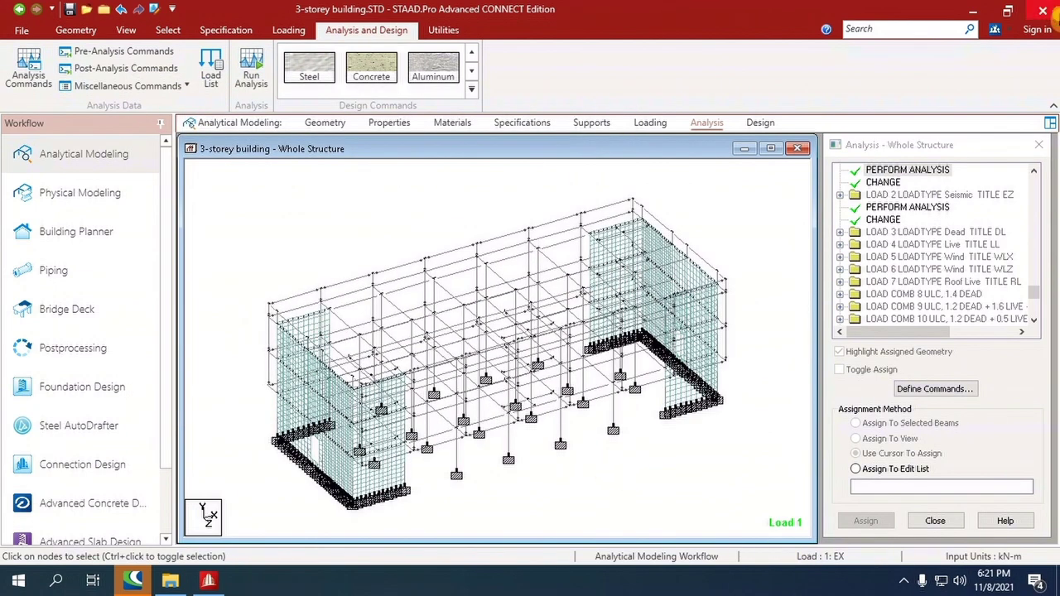
{"action": "left_click", "coordinate": [1052, 19]}
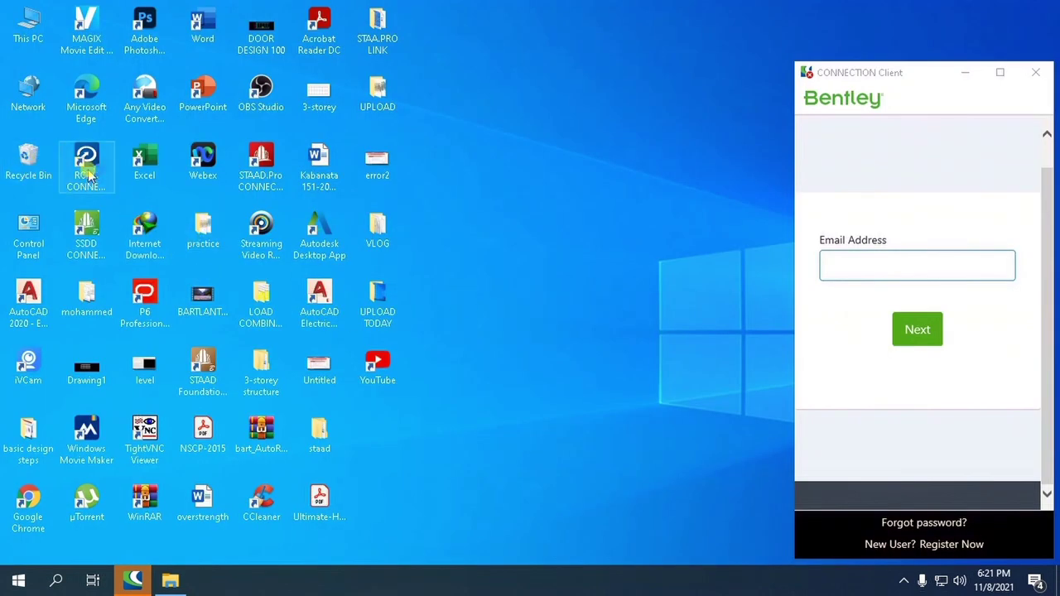
- Empty the Recycle Bin, accept the RCDC licence and open the Design Settings
{"action": "right_click", "coordinate": [28, 163]}
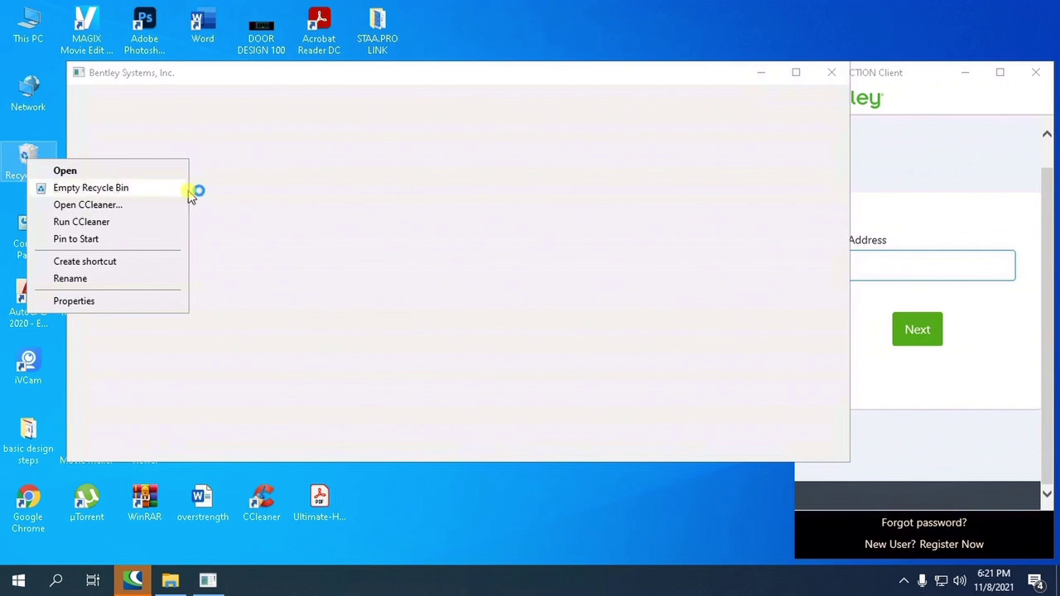
{"action": "left_click", "coordinate": [185, 188]}
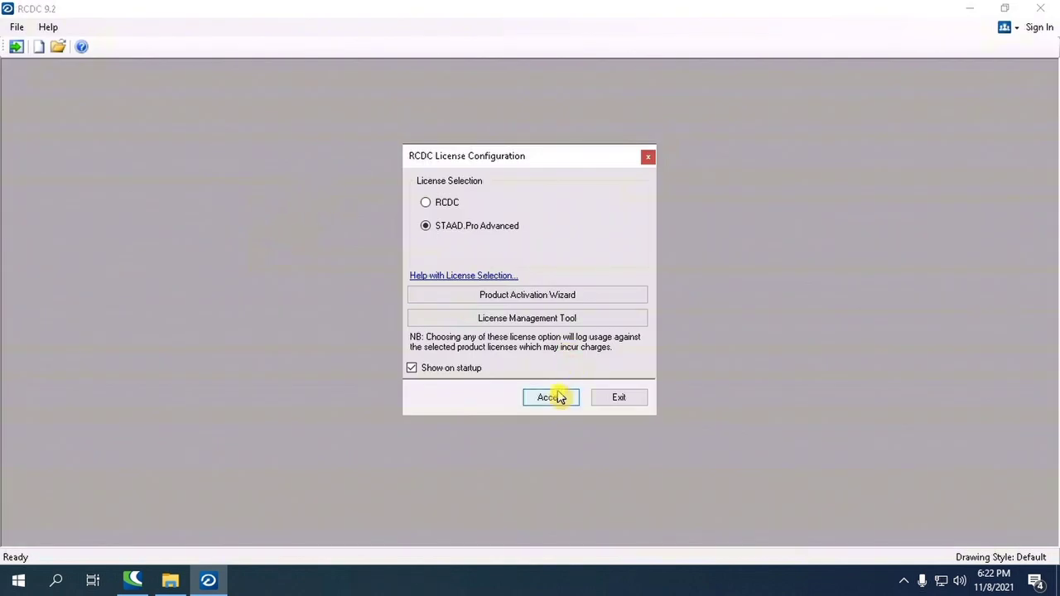
{"action": "left_click", "coordinate": [556, 396]}
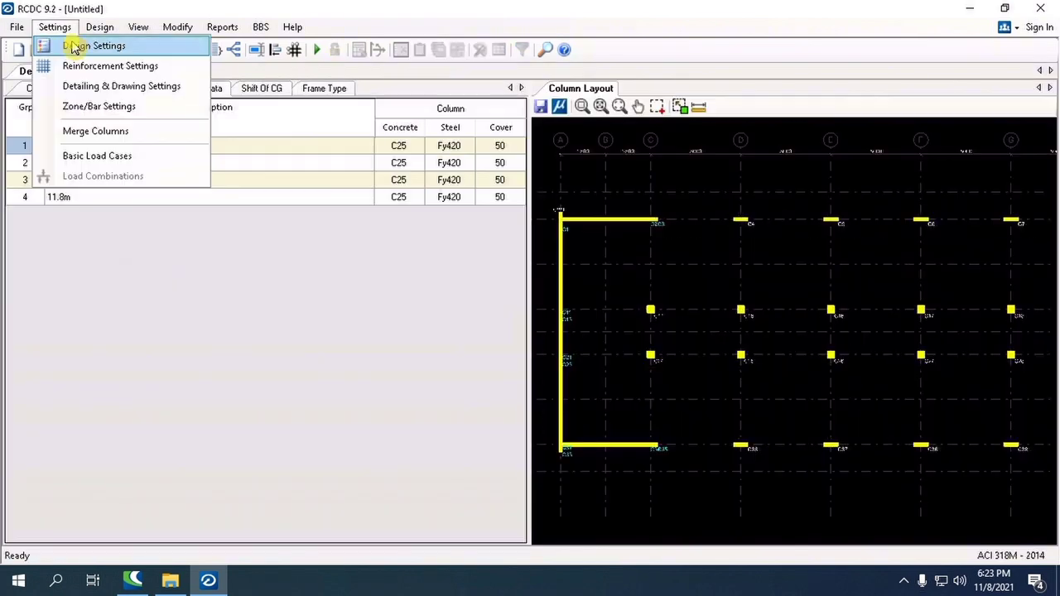
{"action": "left_click", "coordinate": [81, 43]}
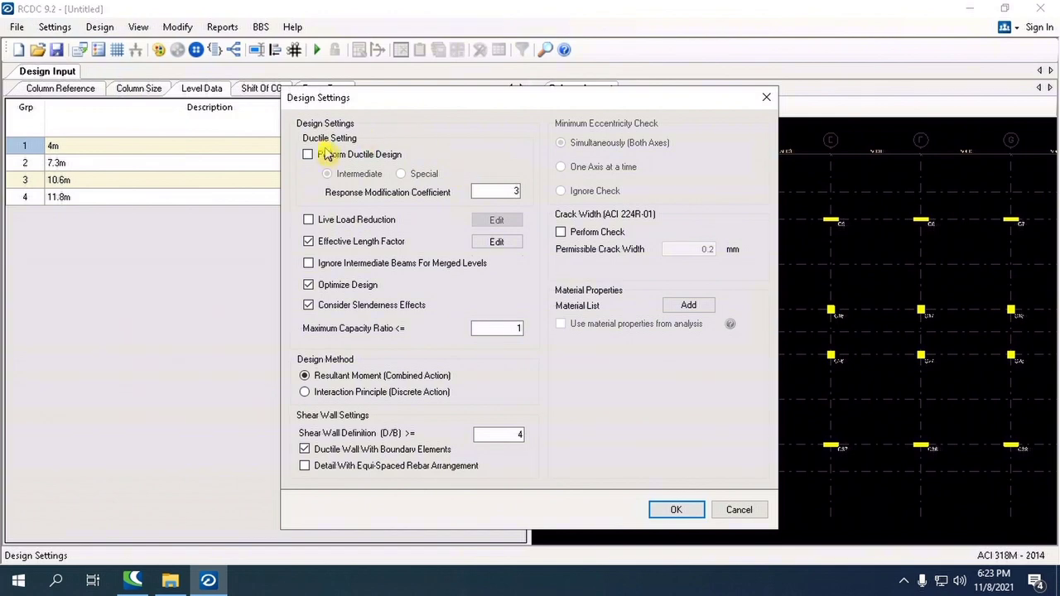
- Choose Special ductile design and set minimum and maximum column rebar to 20
{"action": "left_click", "coordinate": [406, 175]}
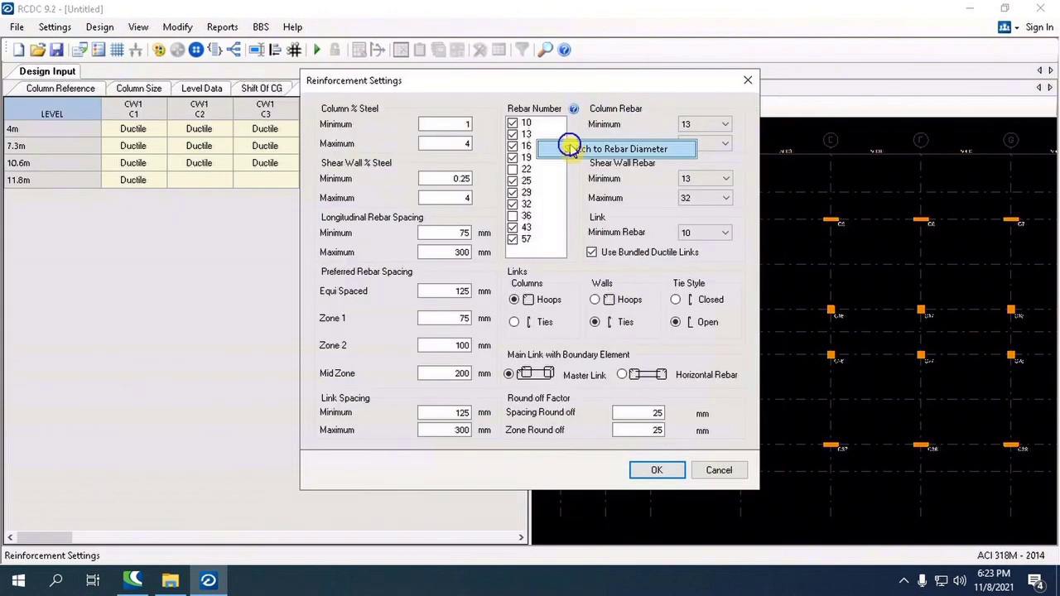
{"action": "left_click", "coordinate": [725, 125]}
{"action": "left_click", "coordinate": [688, 207]}
{"action": "left_click", "coordinate": [725, 144]}
{"action": "left_click", "coordinate": [700, 221]}
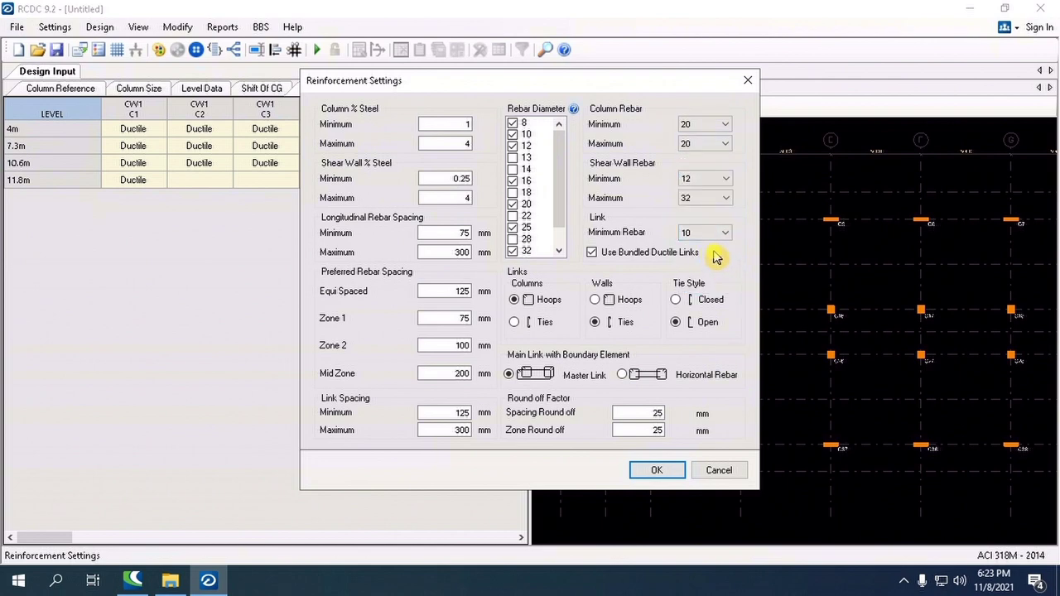
- Fill the beam Level Data for all four levels with cover 40, Fy275 steel and C21 concrete
{"action": "left_click", "coordinate": [657, 470]}
{"action": "left_click", "coordinate": [201, 88]}
{"action": "left_click", "coordinate": [497, 149]}
{"action": "type", "text": "40"}
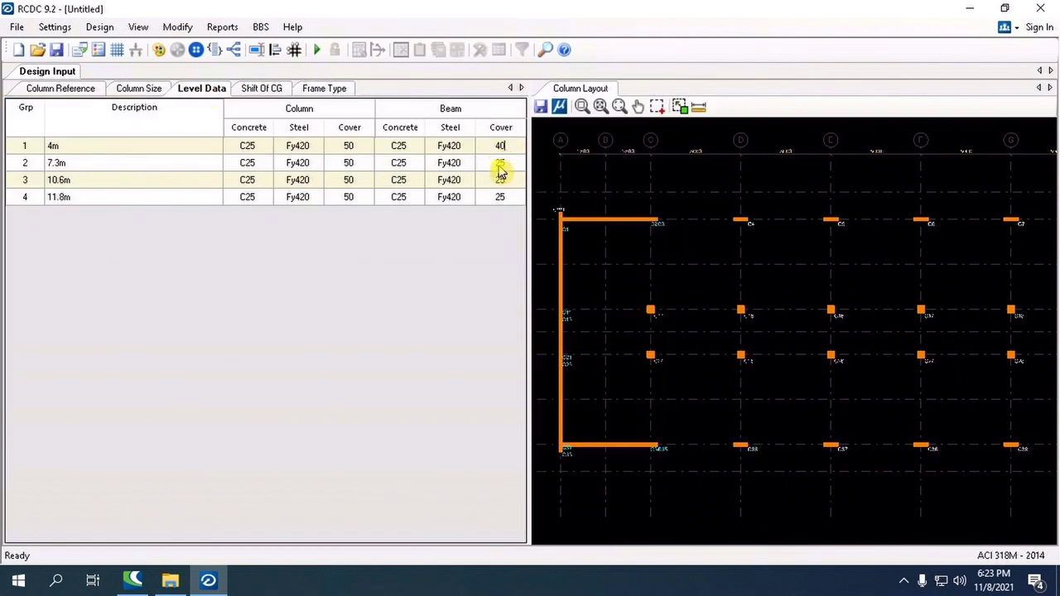
{"action": "left_click_drag", "start_coordinate": [497, 149], "coordinate": [499, 197]}
{"action": "left_click", "coordinate": [454, 147]}
{"action": "left_click", "coordinate": [449, 166]}
{"action": "left_click_drag", "start_coordinate": [448, 147], "coordinate": [440, 199]}
{"action": "left_click", "coordinate": [417, 151]}
{"action": "left_click", "coordinate": [417, 147]}
{"action": "left_click", "coordinate": [397, 162]}
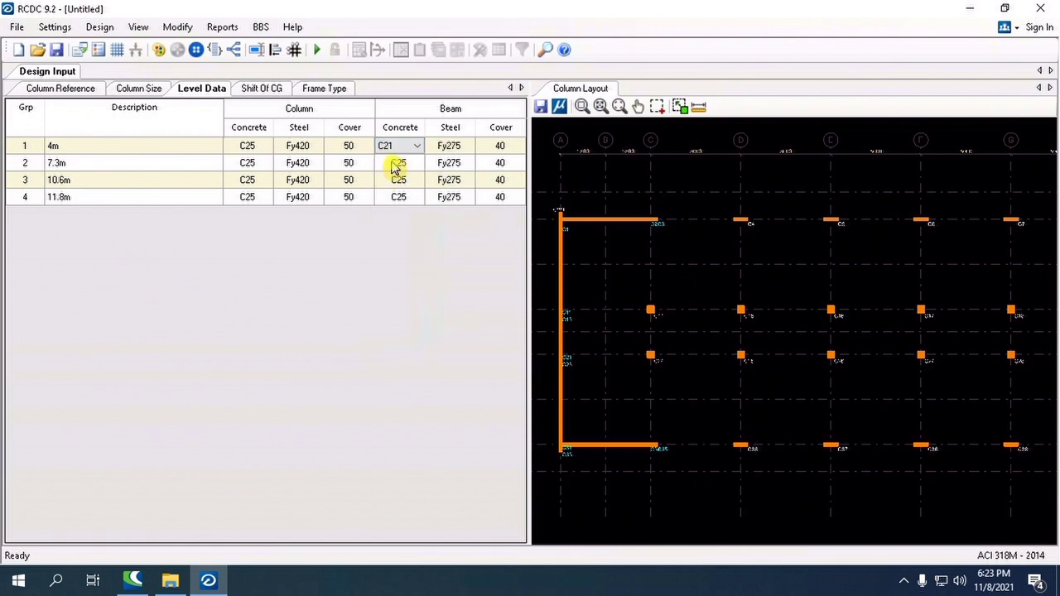
{"action": "left_click_drag", "start_coordinate": [390, 146], "coordinate": [403, 199]}
- Copy the beam C21, Fy275 and 40 cover values into the column cells for all levels
{"action": "left_click_drag", "start_coordinate": [394, 146], "coordinate": [492, 202]}
{"action": "key", "text": "ctrl+c"}
{"action": "mouse_move", "coordinate": [248, 147]}
{"action": "left_mouse_down"}
{"action": "mouse_move", "coordinate": [307, 203]}
{"action": "mouse_move", "coordinate": [343, 199]}
{"action": "left_mouse_up"}
{"action": "key", "text": "ctrl+v"}
- Start the automatic column design from the Design menu
{"action": "left_click", "coordinate": [96, 29]}
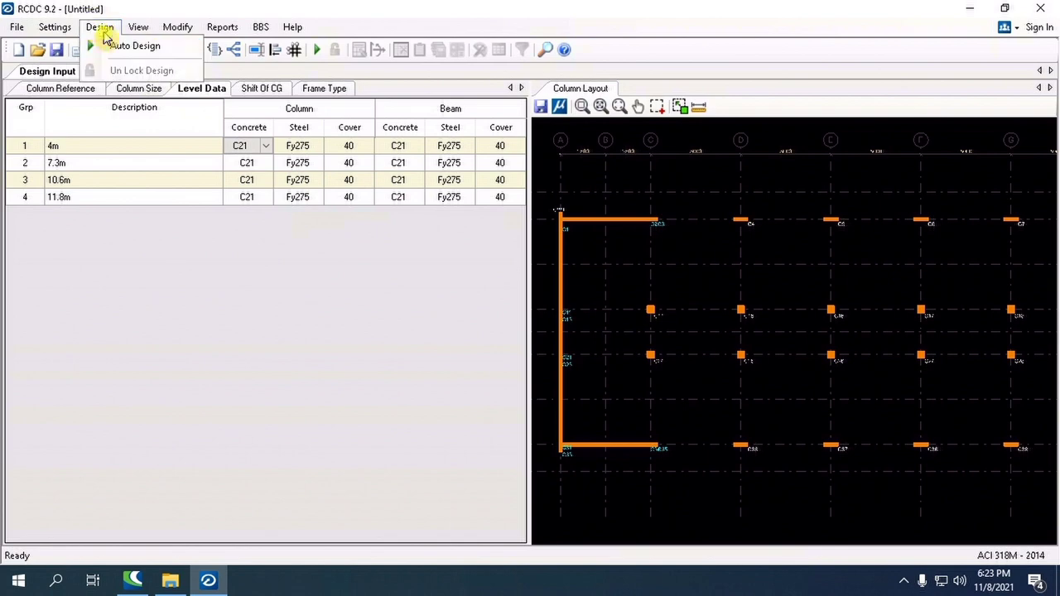
{"action": "left_click", "coordinate": [120, 44]}
{"action": "left_click", "coordinate": [476, 131]}
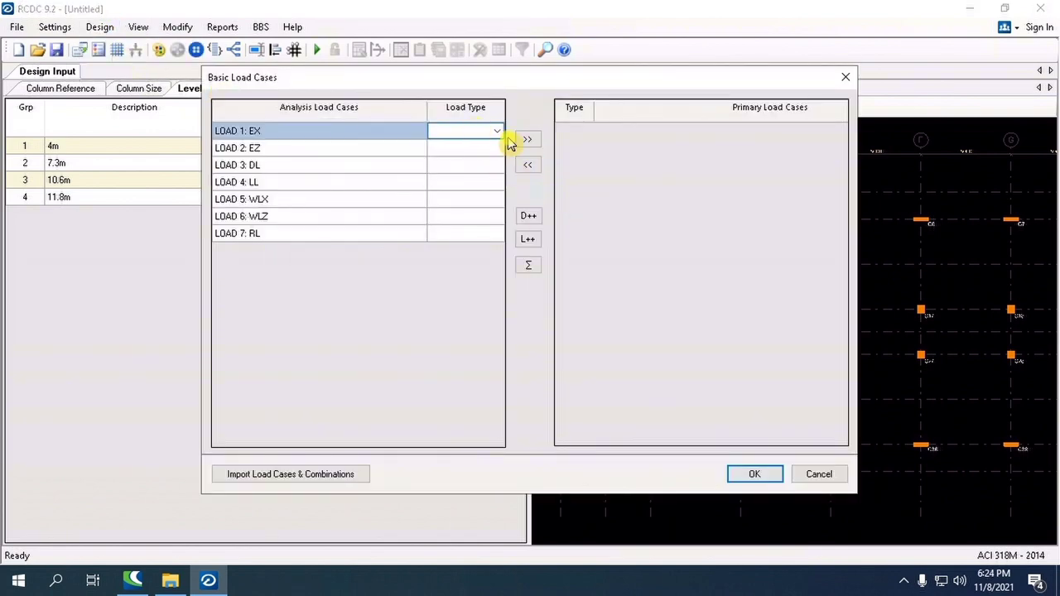
- Classify LOAD 1 as Earthquake X and LOAD 2 as Earthquake Z, then confirm
{"action": "left_click", "coordinate": [499, 133]}
{"action": "left_click", "coordinate": [493, 175]}
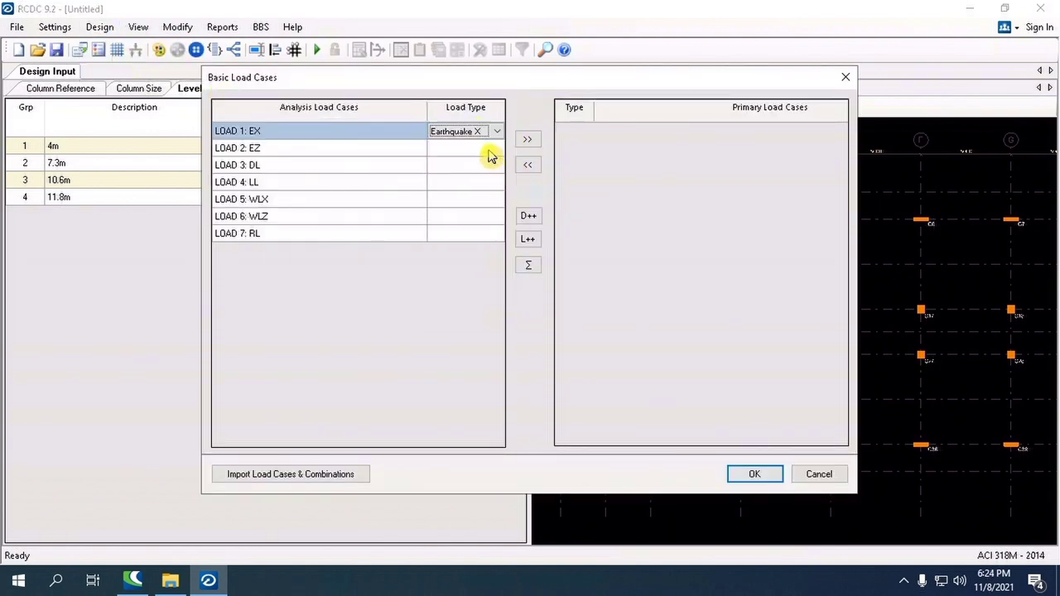
{"action": "left_click", "coordinate": [497, 153]}
{"action": "left_click", "coordinate": [499, 153]}
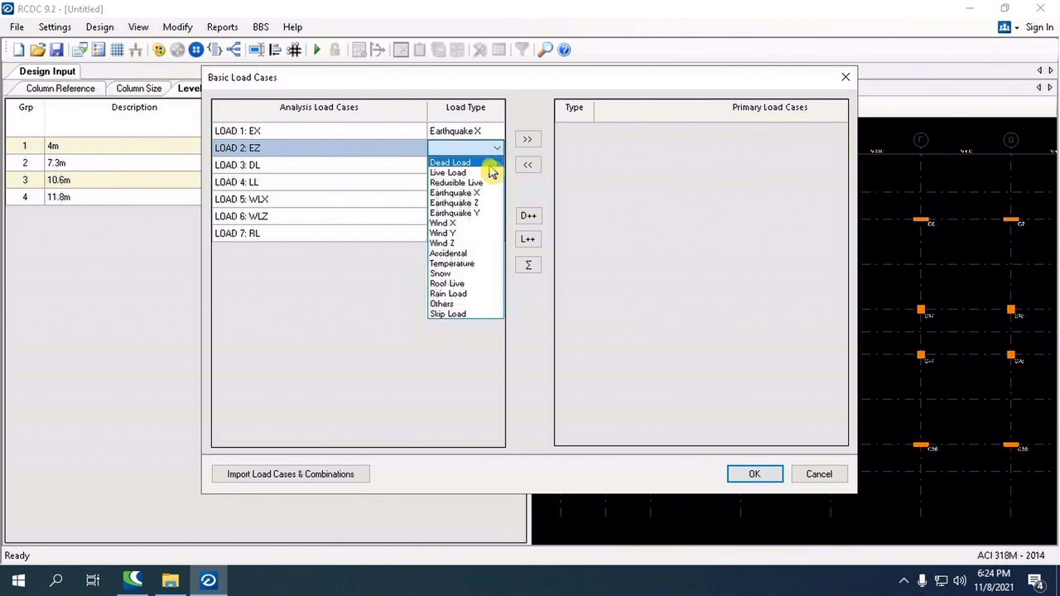
{"action": "left_click", "coordinate": [486, 198]}
{"action": "left_click", "coordinate": [753, 474]}
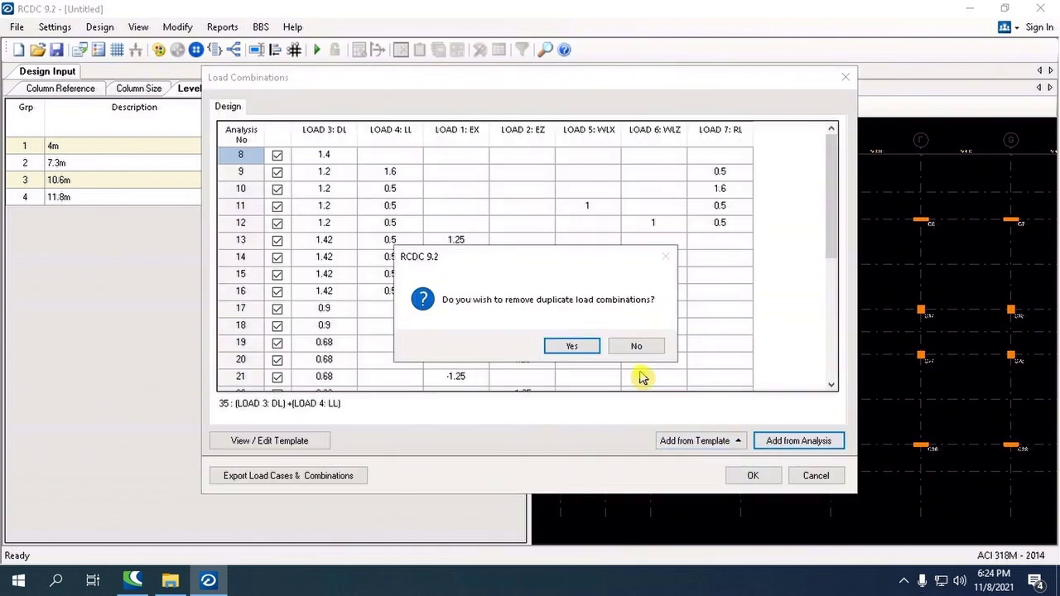
- Import the analysis combinations, exclude combinations 25–28 and run the column design
{"action": "left_click", "coordinate": [570, 346]}
{"action": "left_click", "coordinate": [278, 308]}
{"action": "scroll", "coordinate": [280, 331], "scroll_direction": "down", "scroll_amount": 2}
{"action": "left_click", "coordinate": [276, 310]}
{"action": "left_click", "coordinate": [276, 327]}
{"action": "left_click", "coordinate": [275, 343]}
{"action": "left_click", "coordinate": [276, 360]}
{"action": "left_click", "coordinate": [746, 474]}
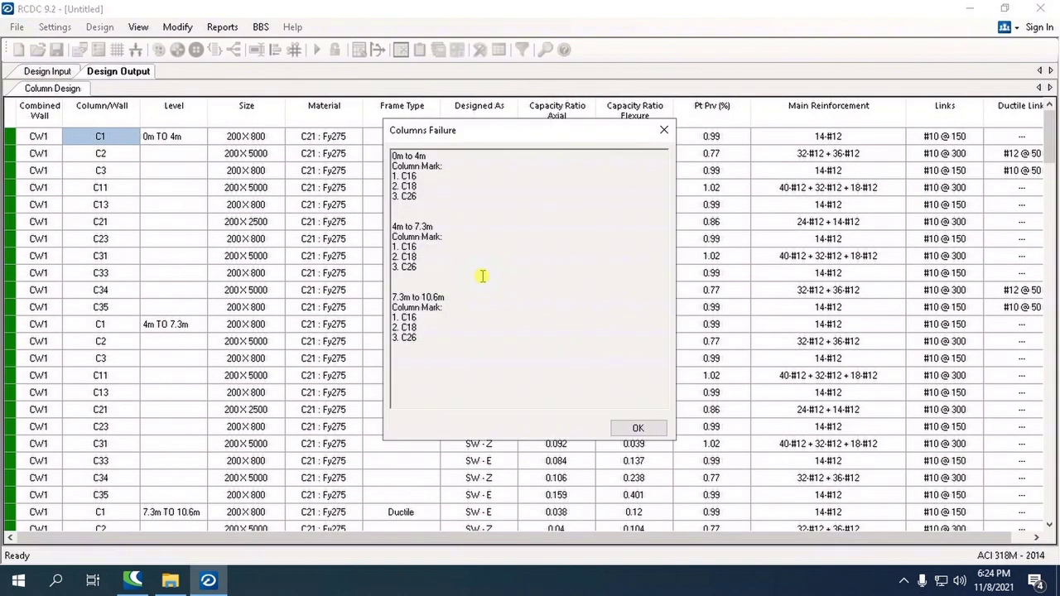
- Dismiss the Columns Failure report and review the Design Output, where C16 and C18 have no reinforcement
{"action": "left_click", "coordinate": [640, 429]}
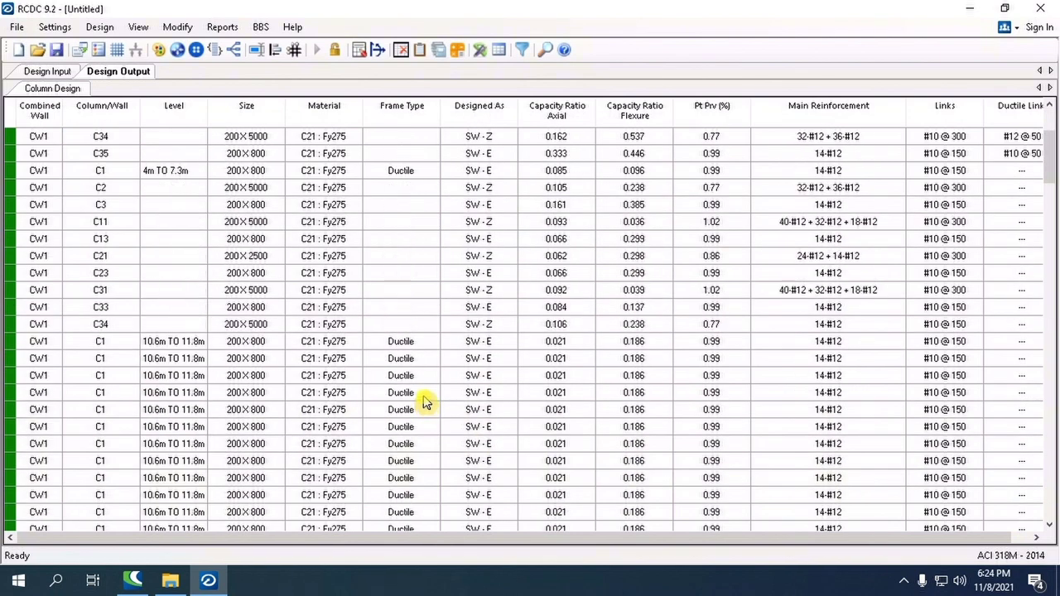
{"action": "scroll", "coordinate": [424, 400], "scroll_direction": "down", "scroll_amount": 5}
{"action": "scroll", "coordinate": [425, 406], "scroll_direction": "down", "scroll_amount": 5}
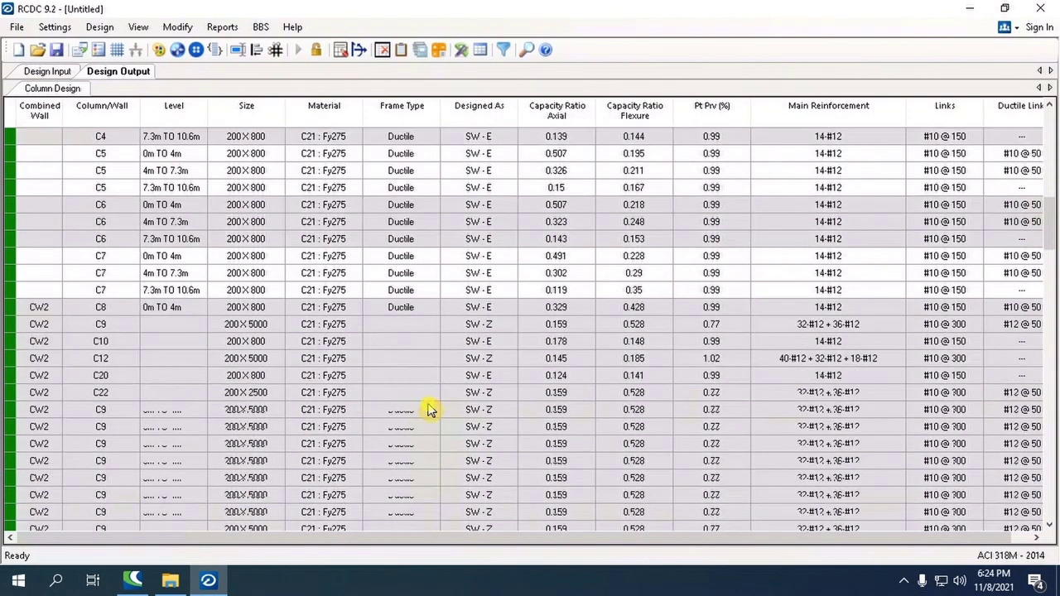
{"action": "scroll", "coordinate": [426, 405], "scroll_direction": "down", "scroll_amount": 5}
{"action": "scroll", "coordinate": [427, 407], "scroll_direction": "down", "scroll_amount": 5}
{"action": "scroll", "coordinate": [430, 409], "scroll_direction": "down", "scroll_amount": 2}
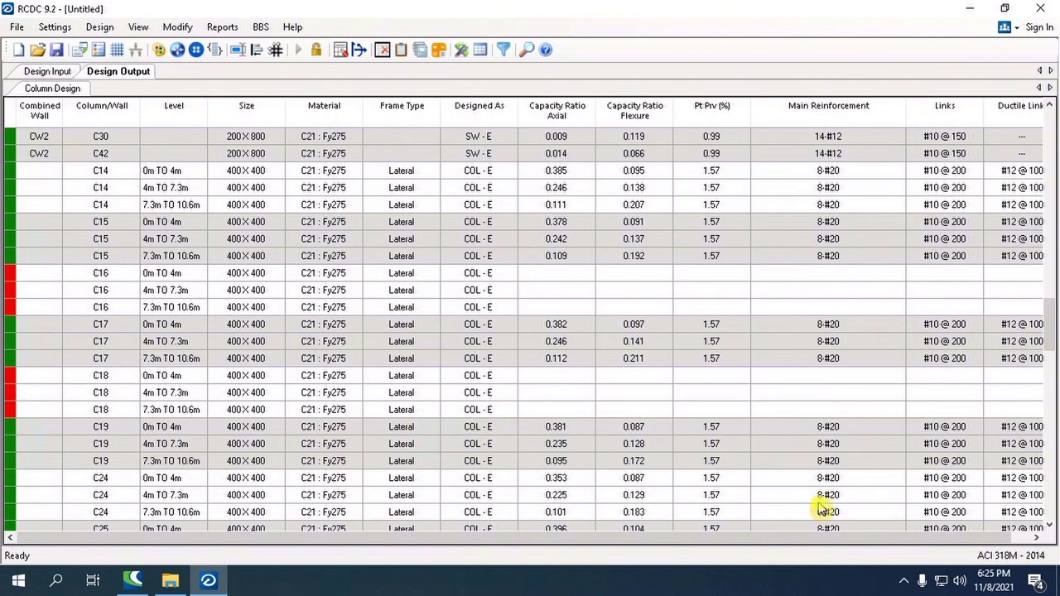
{"action": "scroll", "coordinate": [445, 400], "scroll_direction": "down", "scroll_amount": 1}
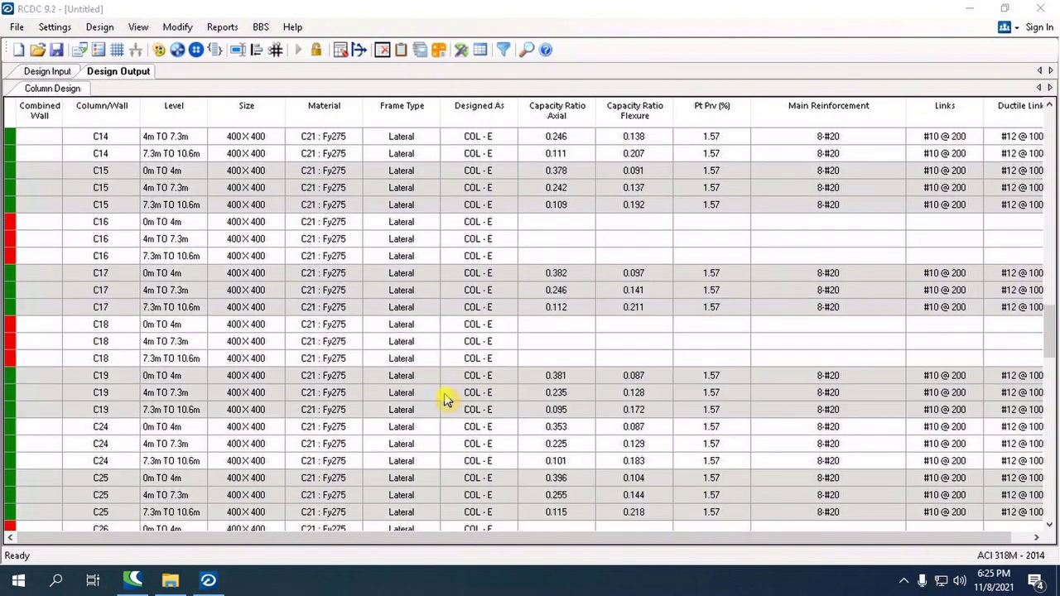
{"action": "left_click", "coordinate": [19, 31]}
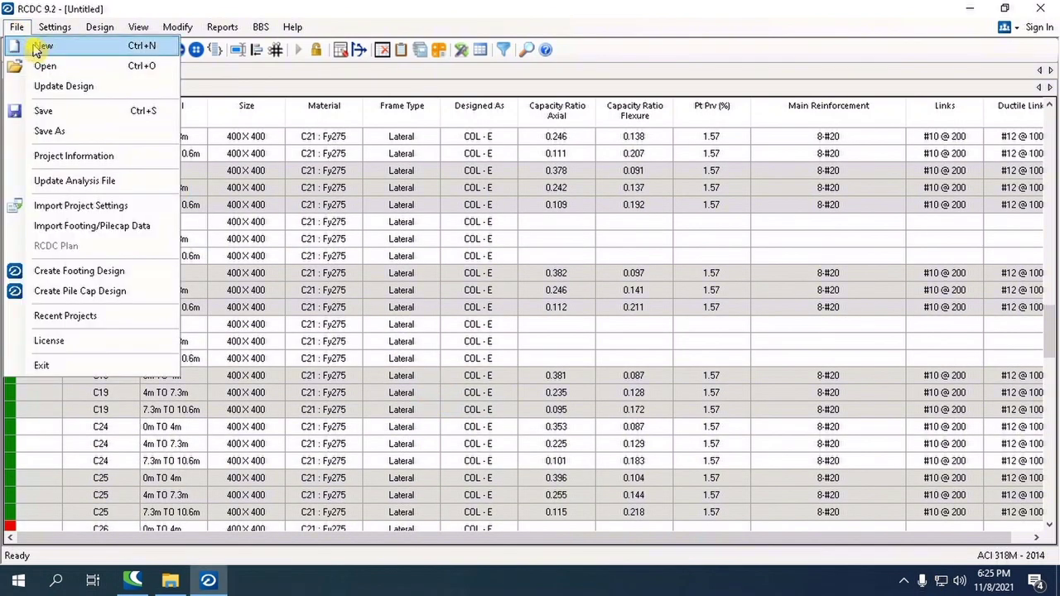
- Start a new project, filling the project name, client and engineer fields with placeholder letters
{"action": "left_click", "coordinate": [35, 62]}
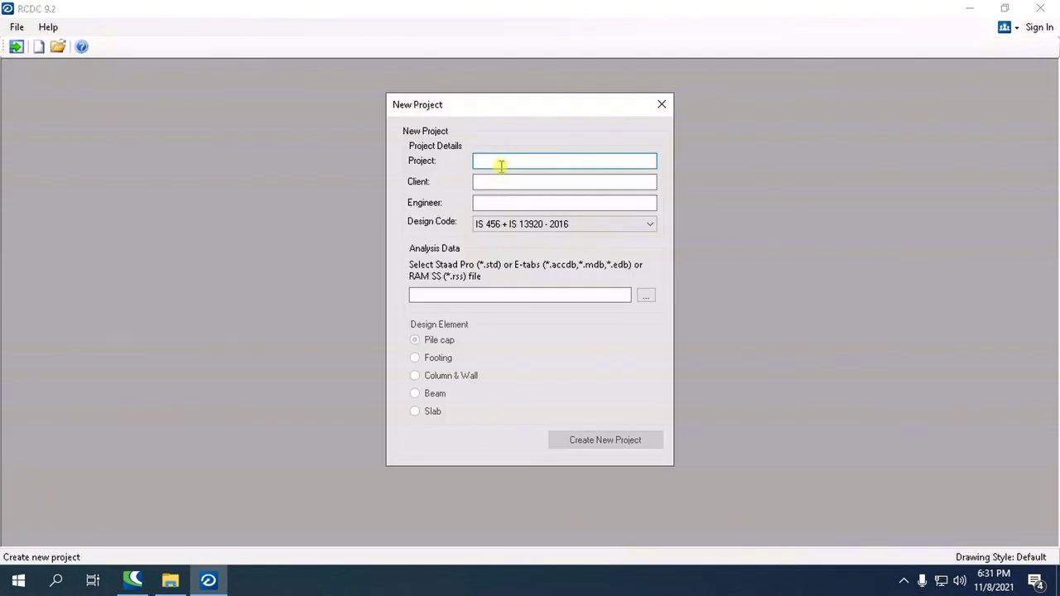
{"action": "type", "text": "j"}
{"action": "left_click", "coordinate": [503, 182]}
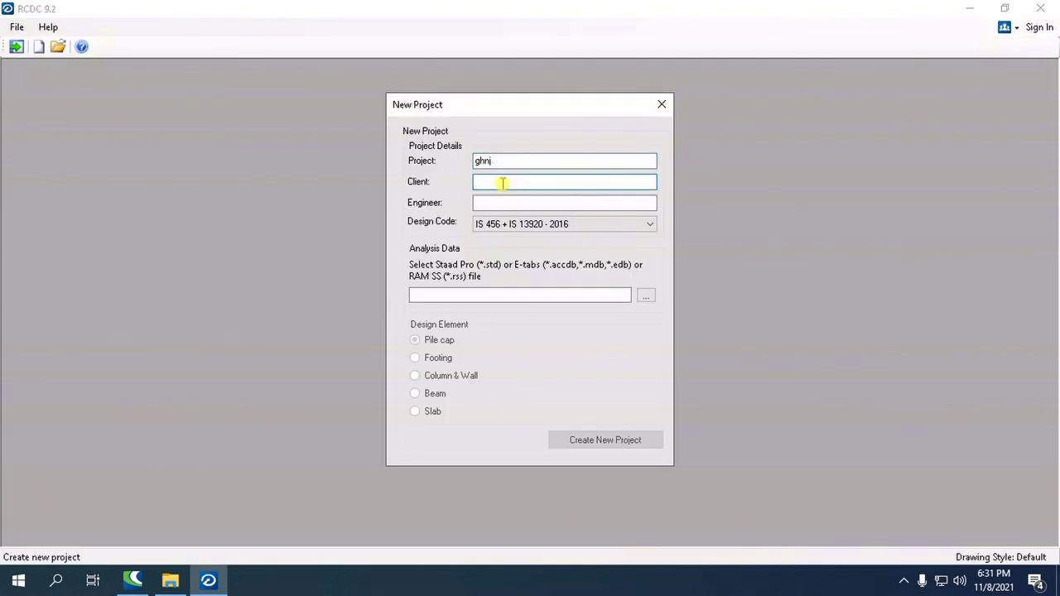
{"action": "type", "text": "lpk"}
{"action": "left_click", "coordinate": [494, 206]}
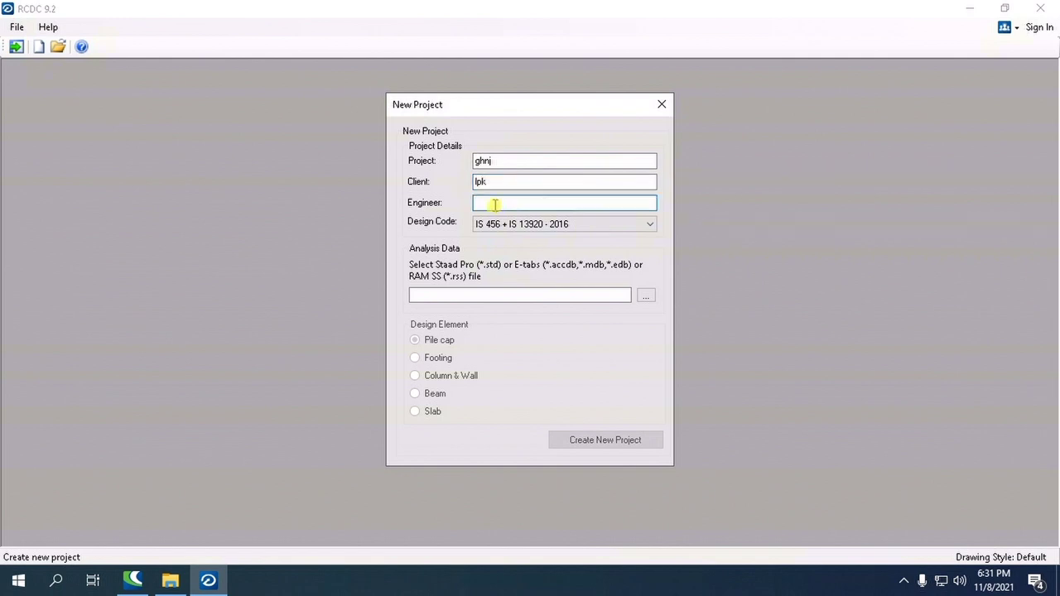
{"action": "type", "text": "pll"}
- Create an ACI 318M - 2014 beam project from the 3-storey building file for the 4m level
{"action": "left_click", "coordinate": [515, 222]}
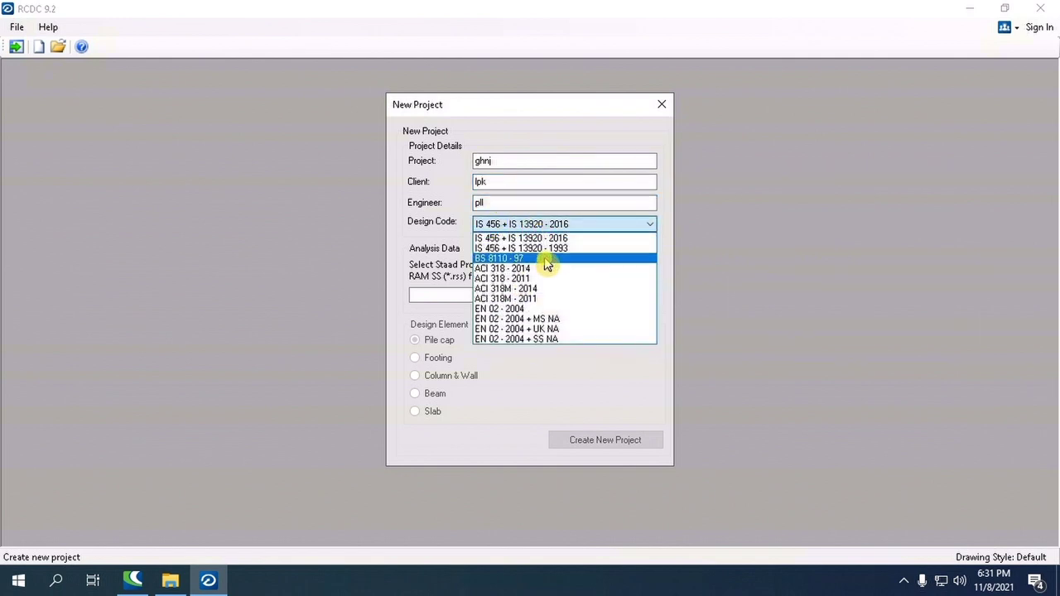
{"action": "left_click", "coordinate": [552, 290]}
{"action": "left_click", "coordinate": [648, 296]}
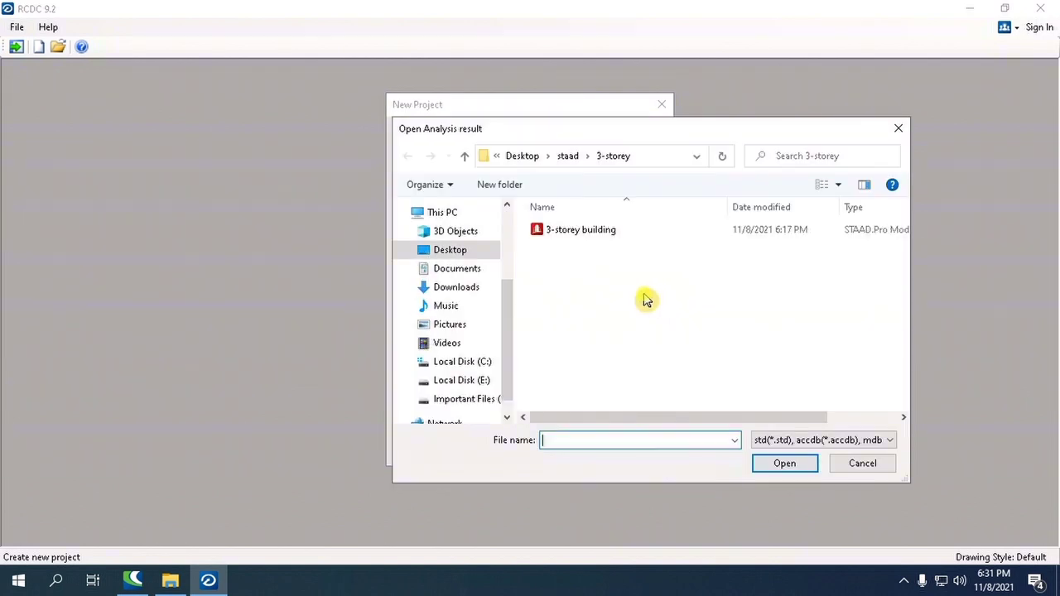
{"action": "left_click", "coordinate": [570, 232]}
{"action": "left_click", "coordinate": [777, 462]}
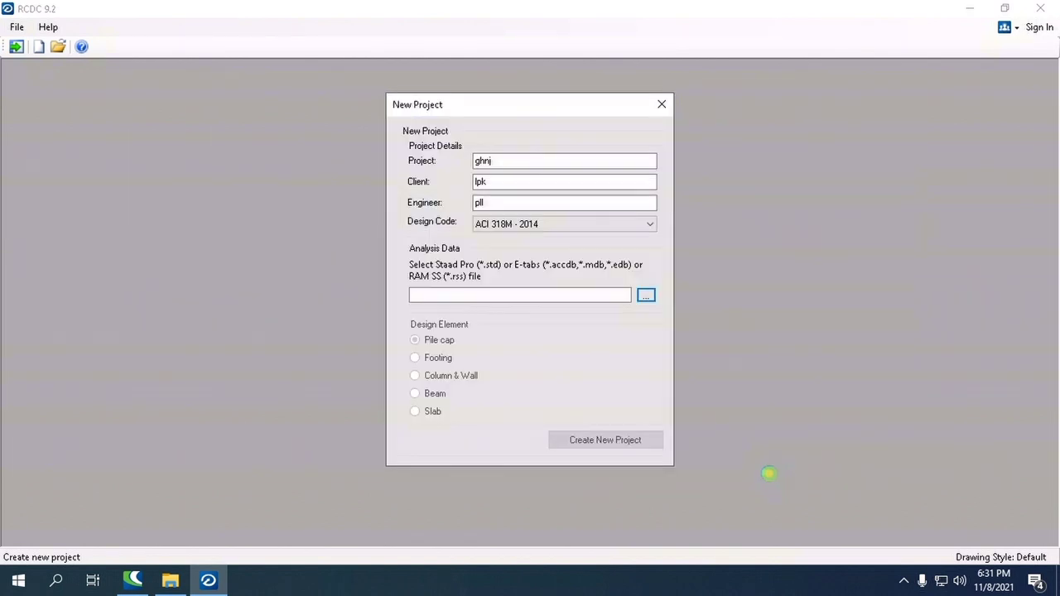
{"action": "left_click", "coordinate": [455, 396]}
{"action": "left_click", "coordinate": [519, 361]}
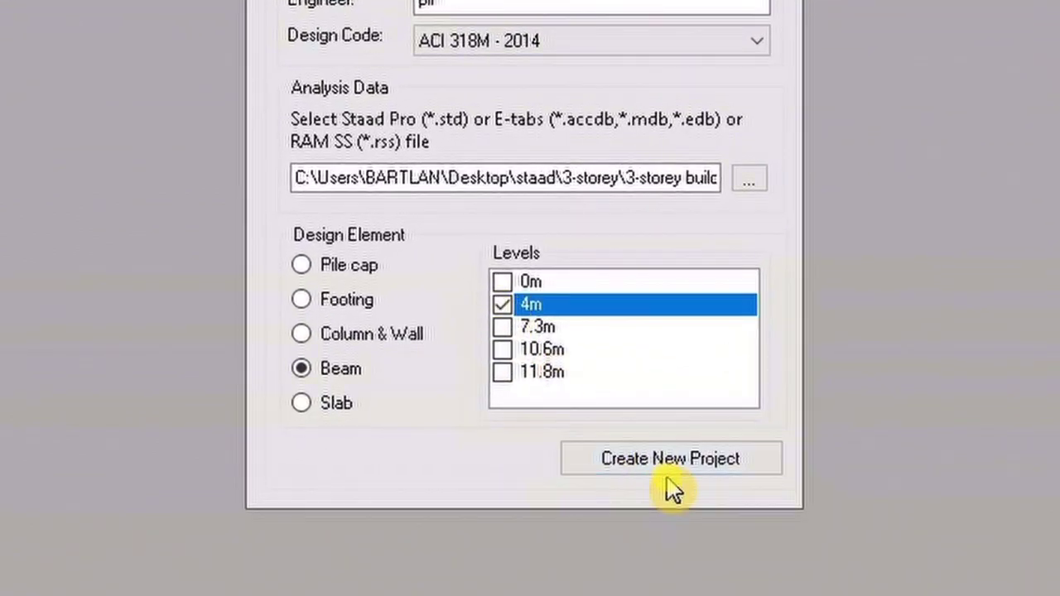
{"action": "left_click", "coordinate": [668, 469]}
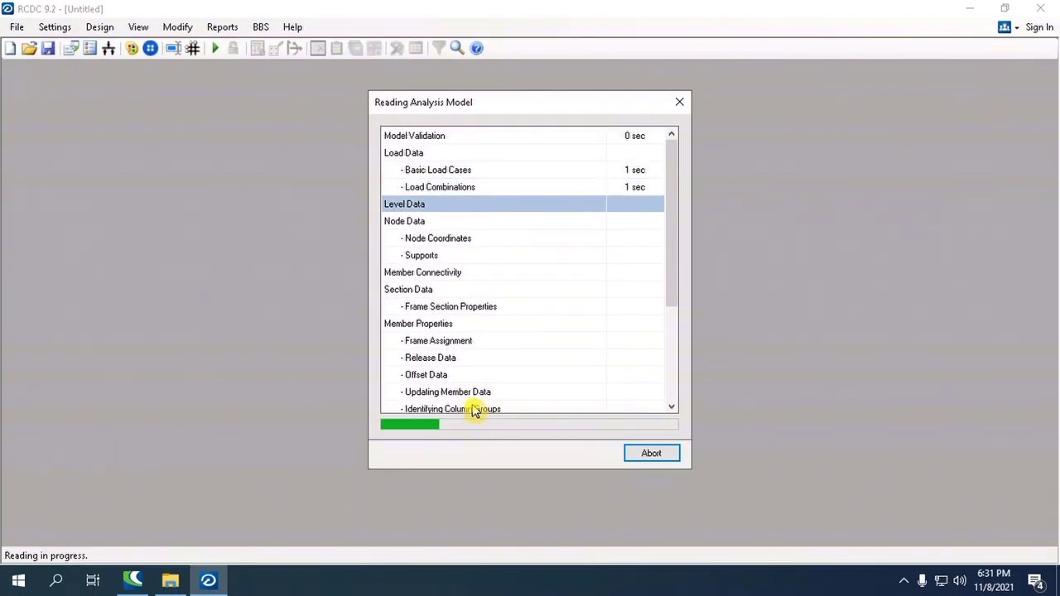
- Add concrete grade C21 and steel grade Fy275 to the material settings
{"action": "left_click", "coordinate": [718, 84]}
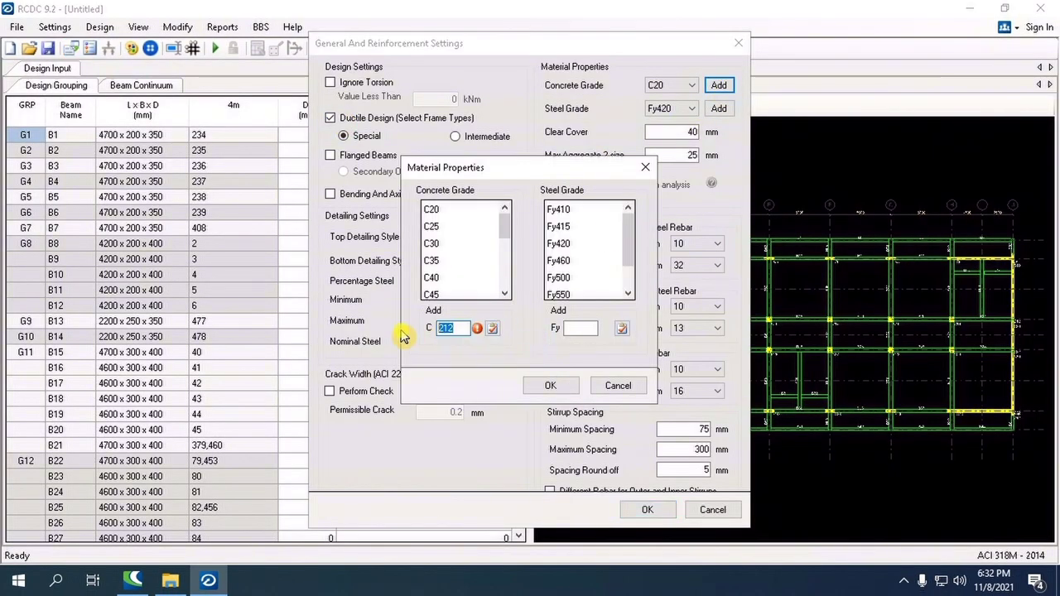
{"action": "left_click", "coordinate": [492, 328]}
{"action": "left_click", "coordinate": [580, 328]}
{"action": "type", "text": "275"}
{"action": "left_click", "coordinate": [622, 328]}
{"action": "left_click", "coordinate": [550, 385]}
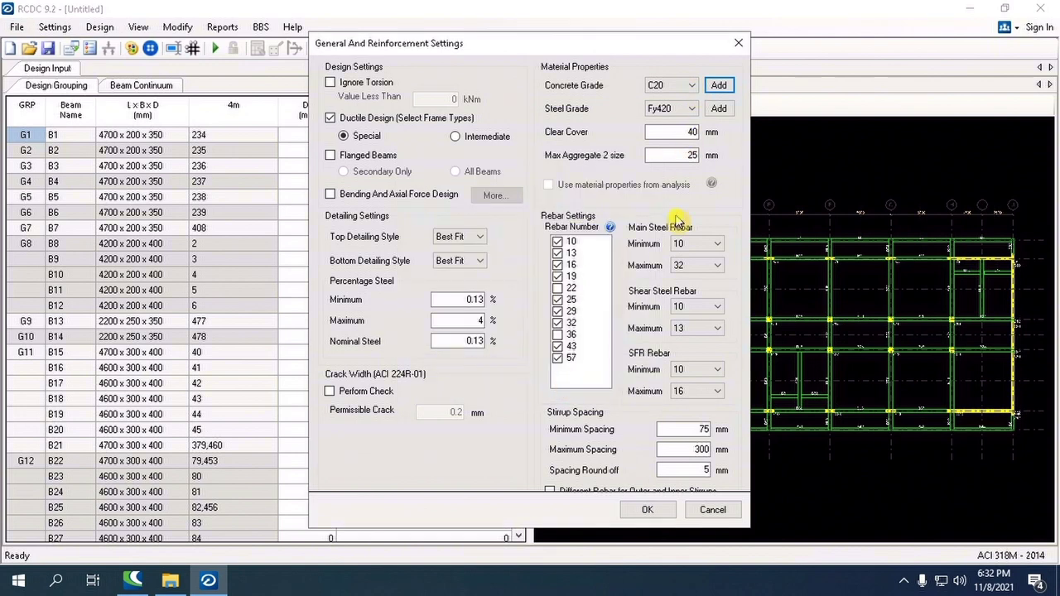
- Set the minimum and maximum main bar sizes and apply the reinforcement settings
{"action": "left_click", "coordinate": [697, 244]}
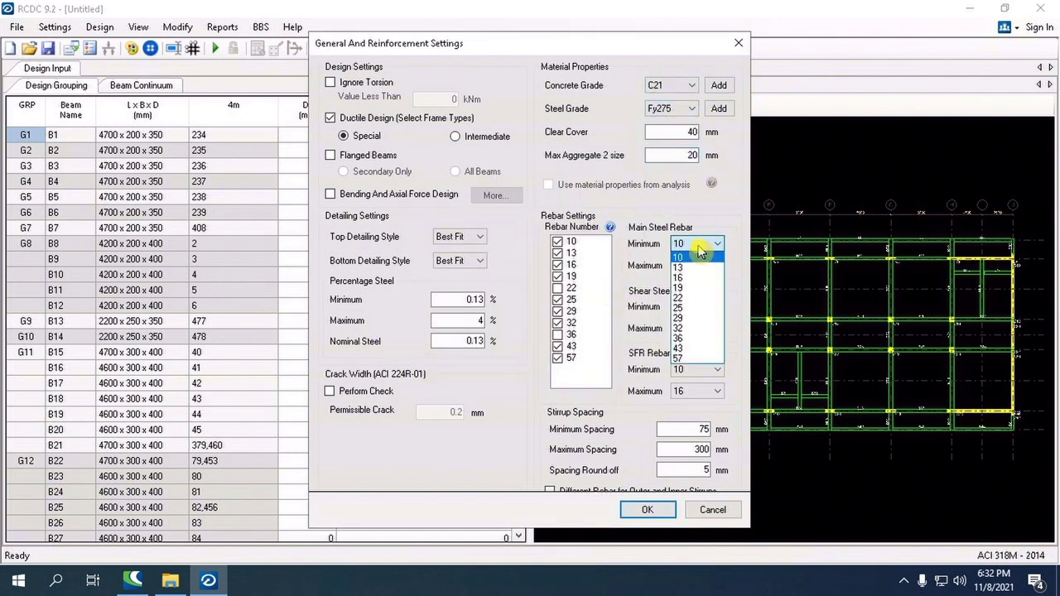
{"action": "left_click", "coordinate": [611, 227]}
{"action": "left_click", "coordinate": [610, 227]}
{"action": "left_click", "coordinate": [696, 243]}
{"action": "left_click", "coordinate": [703, 287]}
{"action": "left_click", "coordinate": [696, 265]}
- Launch Auto Design and classify LOAD 1–3 as Earthquake X, Earthquake Z and Dead Load
{"action": "left_click", "coordinate": [680, 409]}
{"action": "left_click", "coordinate": [648, 510]}
{"action": "left_click", "coordinate": [100, 27]}
{"action": "left_click", "coordinate": [124, 47]}
{"action": "left_click", "coordinate": [497, 131]}
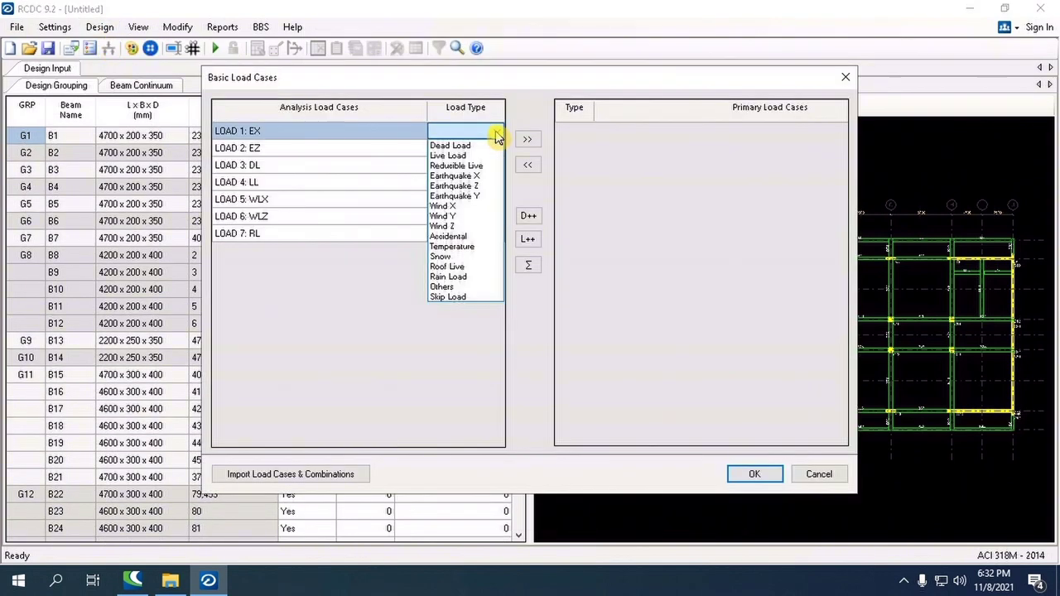
{"action": "left_click", "coordinate": [451, 175]}
{"action": "left_click", "coordinate": [485, 147]}
{"action": "left_click", "coordinate": [497, 147]}
{"action": "left_click", "coordinate": [464, 203]}
{"action": "left_click", "coordinate": [494, 165]}
{"action": "left_click", "coordinate": [464, 175]}
- Classify LOAD 4–7 as Live Load, Wind X, Wind Z and Roof Live, and confirm the load types
{"action": "left_click", "coordinate": [494, 182]}
{"action": "left_click", "coordinate": [464, 206]}
{"action": "left_click", "coordinate": [493, 199]}
{"action": "left_click", "coordinate": [464, 273]}
{"action": "left_click", "coordinate": [493, 216]}
{"action": "left_click", "coordinate": [442, 311]}
{"action": "left_click", "coordinate": [494, 234]}
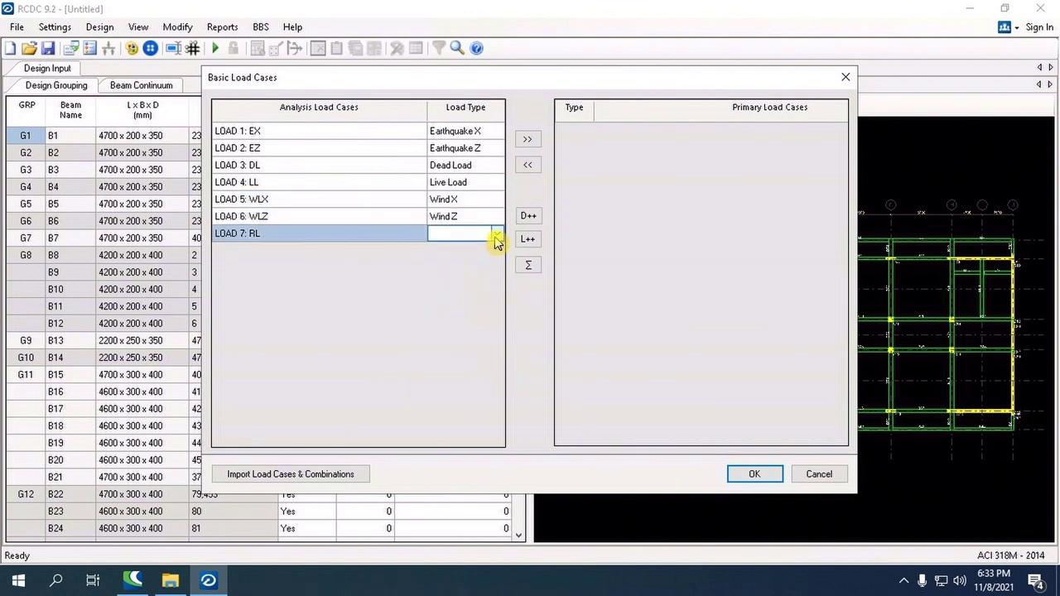
{"action": "left_click", "coordinate": [464, 369]}
{"action": "left_click", "coordinate": [527, 140]}
{"action": "left_click", "coordinate": [755, 473]}
- Add combinations from the analysis, exclude four unwanted ones, and run the beam design
{"action": "left_click", "coordinate": [787, 441]}
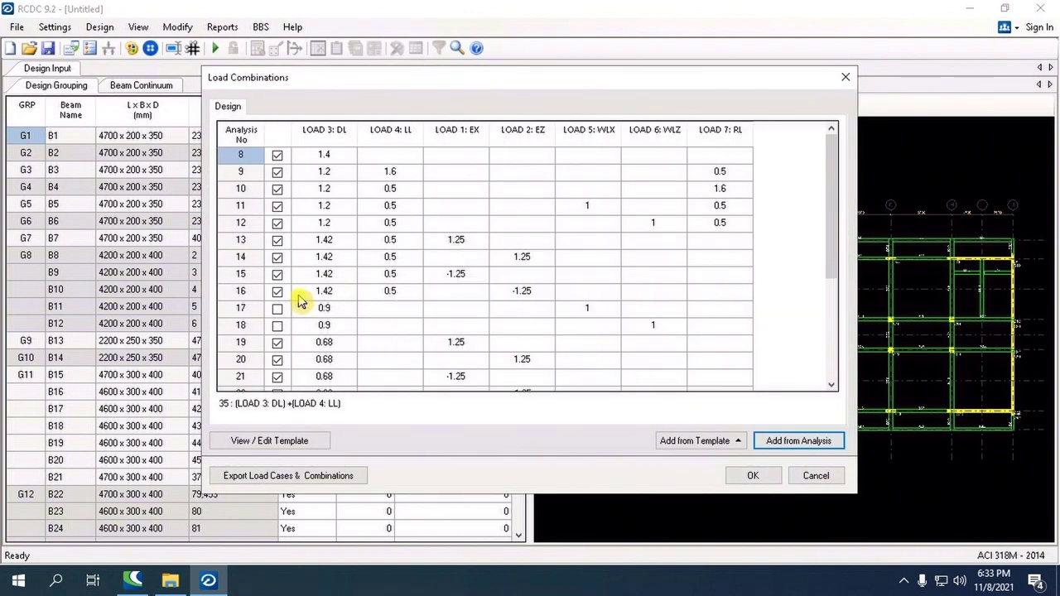
{"action": "scroll", "coordinate": [327, 279], "scroll_direction": "down", "scroll_amount": 3}
{"action": "left_click", "coordinate": [277, 240]}
{"action": "left_click", "coordinate": [278, 257]}
{"action": "left_click", "coordinate": [277, 274]}
{"action": "left_click", "coordinate": [278, 291]}
{"action": "key", "text": "Return"}
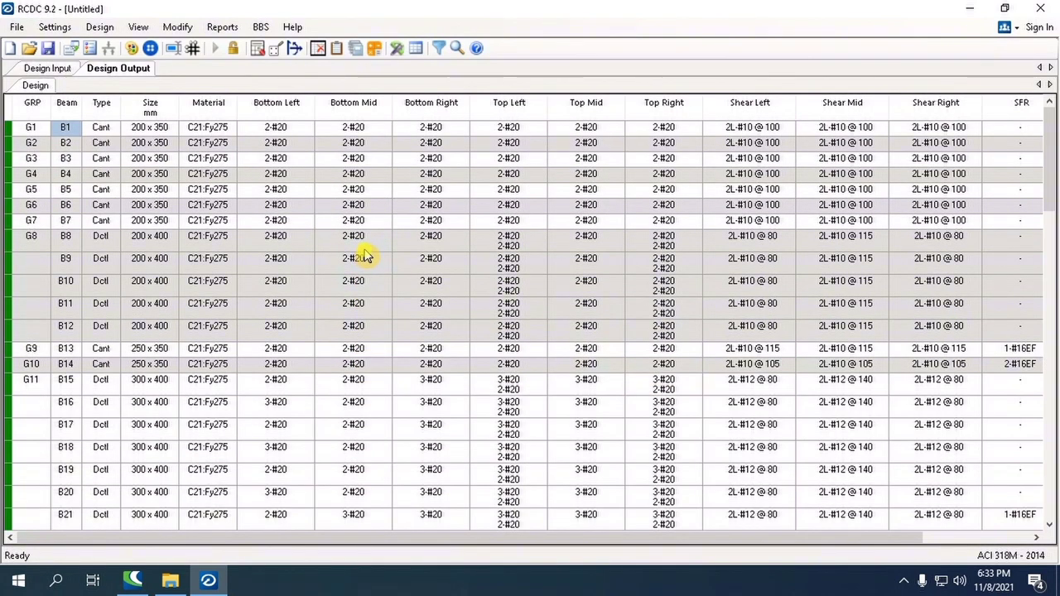
{"action": "scroll", "coordinate": [322, 432], "scroll_direction": "down", "scroll_amount": 2}
{"action": "scroll", "coordinate": [322, 431], "scroll_direction": "down", "scroll_amount": 2}
{"action": "scroll", "coordinate": [323, 431], "scroll_direction": "down", "scroll_amount": 3}
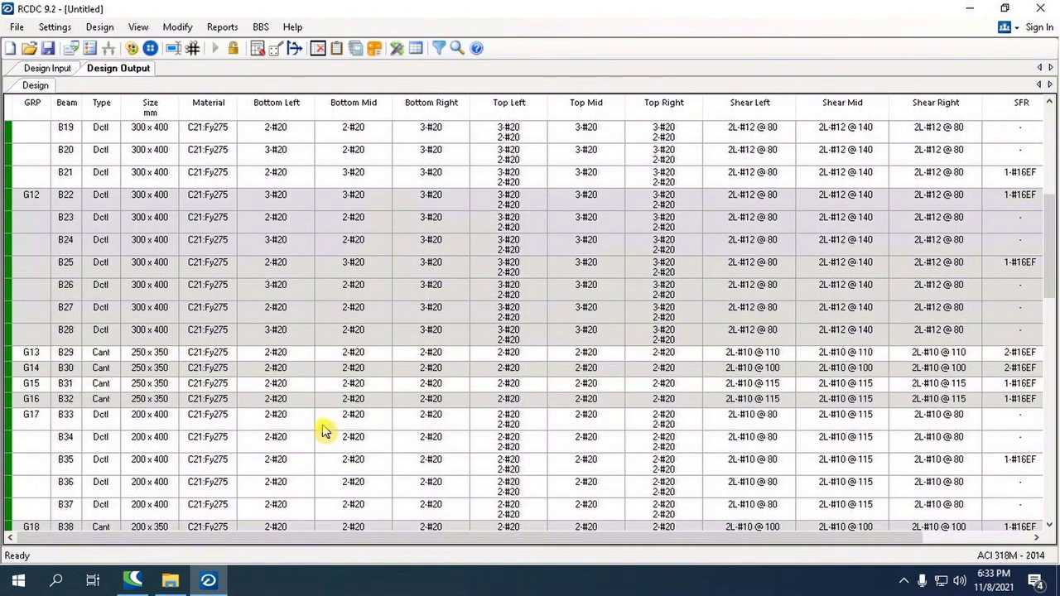
{"action": "scroll", "coordinate": [324, 430], "scroll_direction": "down", "scroll_amount": 1}
{"action": "scroll", "coordinate": [322, 429], "scroll_direction": "down", "scroll_amount": 3}
{"action": "scroll", "coordinate": [265, 400], "scroll_direction": "down", "scroll_amount": 3}
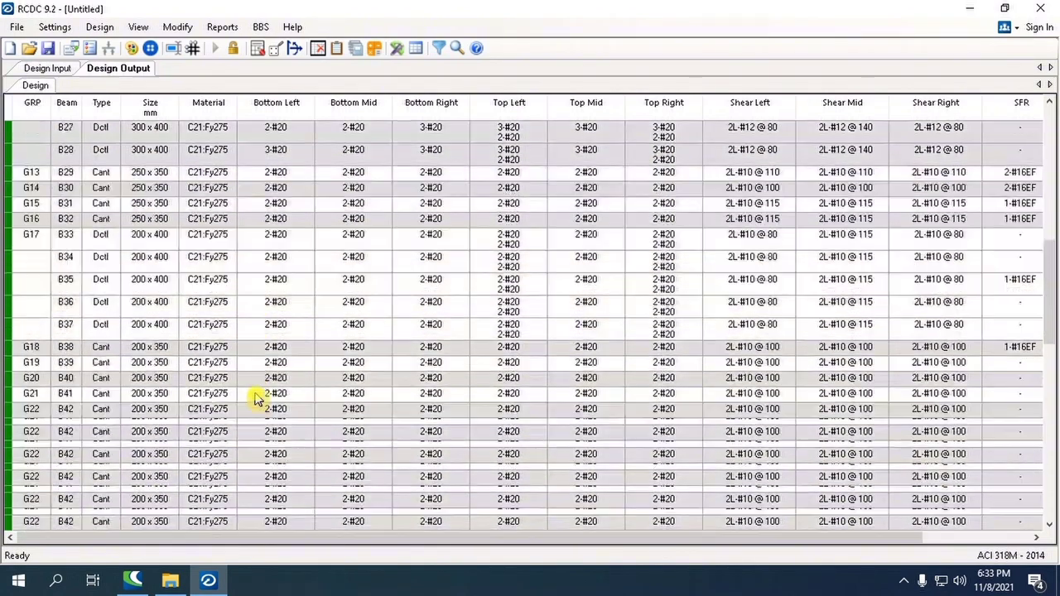
{"action": "scroll", "coordinate": [256, 397], "scroll_direction": "down", "scroll_amount": 2}
{"action": "scroll", "coordinate": [256, 400], "scroll_direction": "down", "scroll_amount": 4}
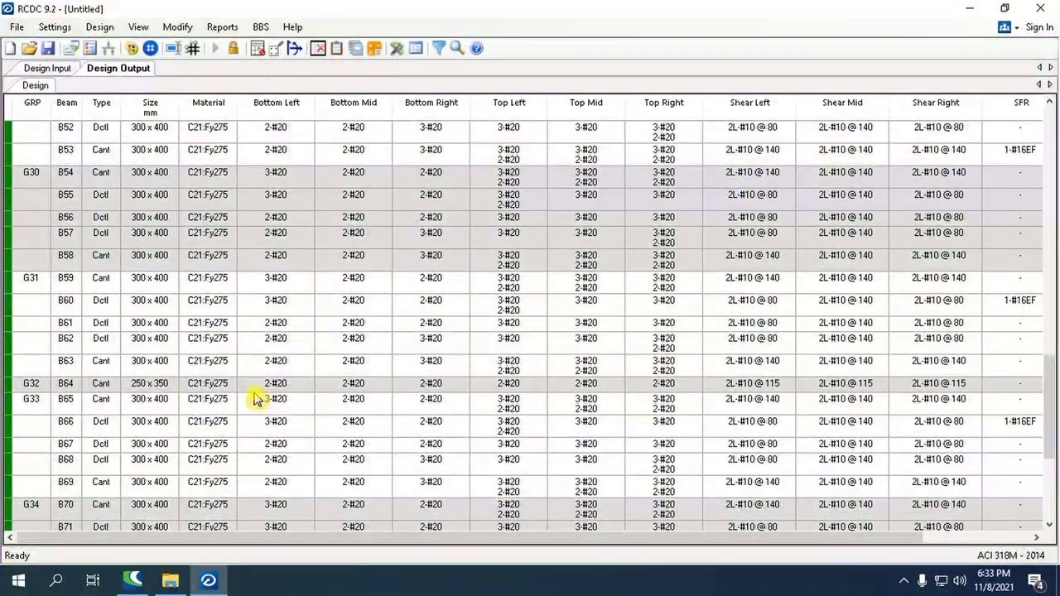
{"action": "scroll", "coordinate": [256, 401], "scroll_direction": "down", "scroll_amount": 1}
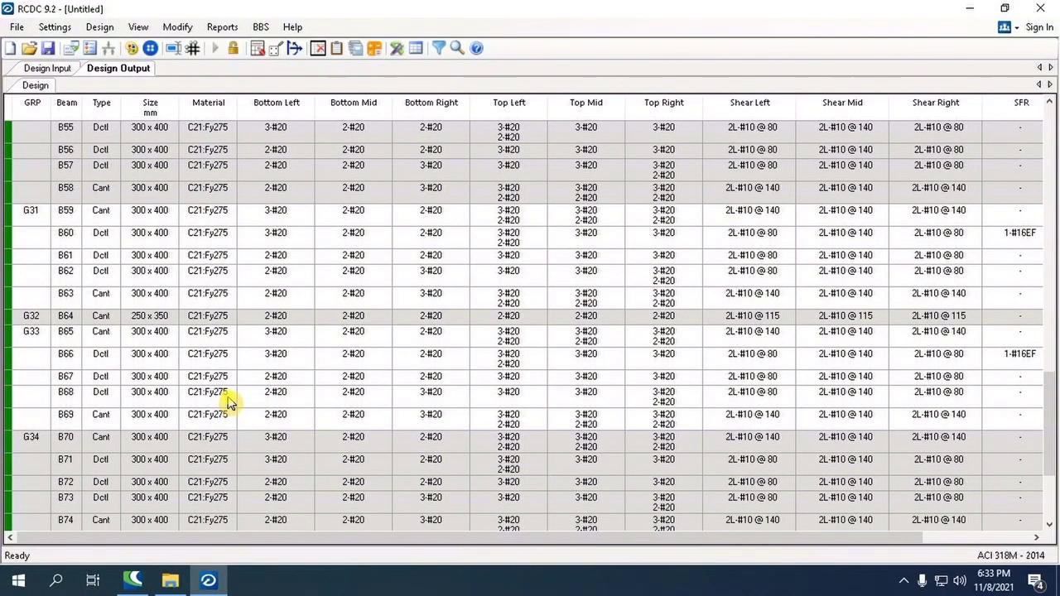
{"action": "scroll", "coordinate": [229, 403], "scroll_direction": "up", "scroll_amount": 5}
{"action": "scroll", "coordinate": [214, 398], "scroll_direction": "up", "scroll_amount": 5}
{"action": "scroll", "coordinate": [212, 389], "scroll_direction": "up", "scroll_amount": 6}
{"action": "scroll", "coordinate": [213, 388], "scroll_direction": "up", "scroll_amount": 2}
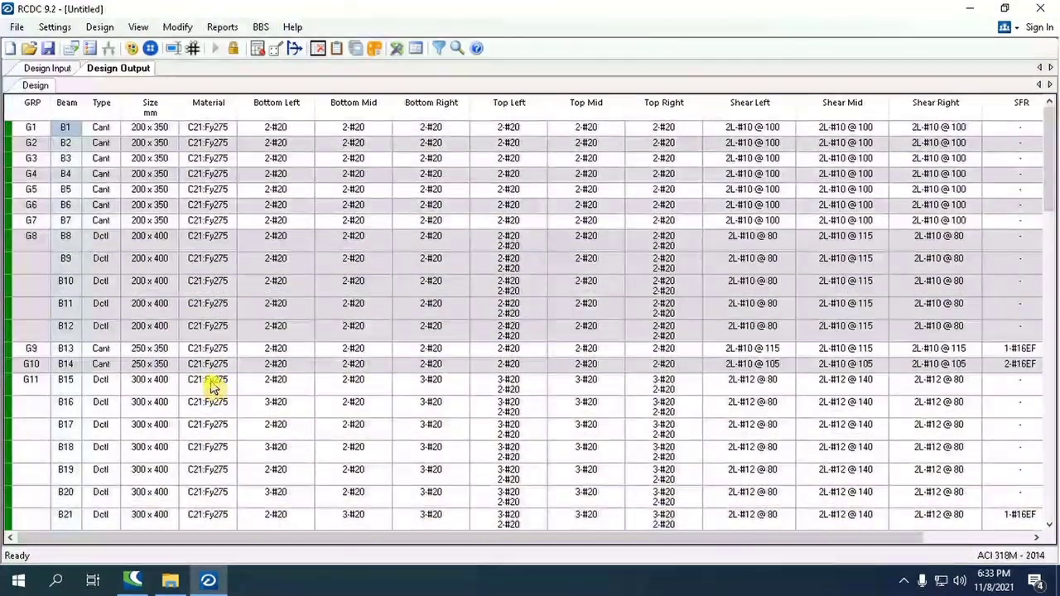
{"action": "scroll", "coordinate": [201, 281], "scroll_direction": "down", "scroll_amount": 1}
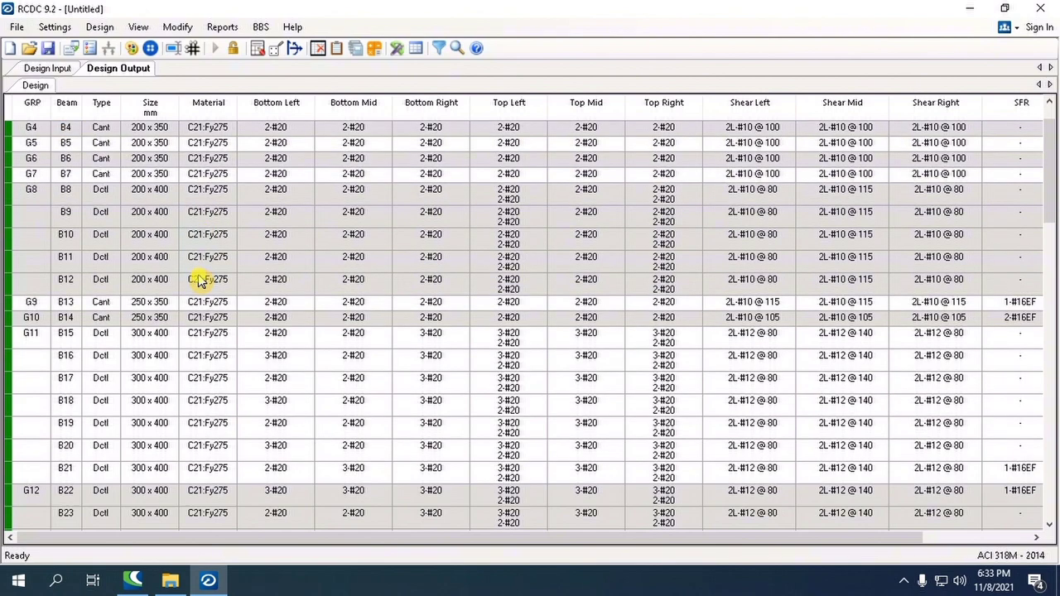
- Open the Redesign panel for beam group G11
{"action": "scroll", "coordinate": [201, 282], "scroll_direction": "down", "scroll_amount": 2}
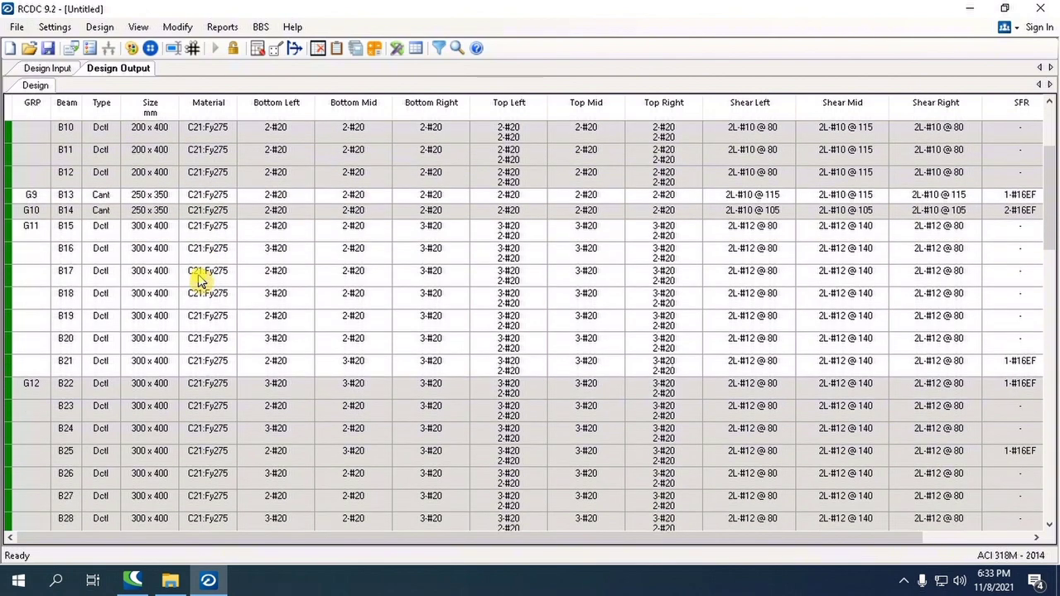
{"action": "left_click", "coordinate": [155, 235]}
{"action": "right_click", "coordinate": [155, 234]}
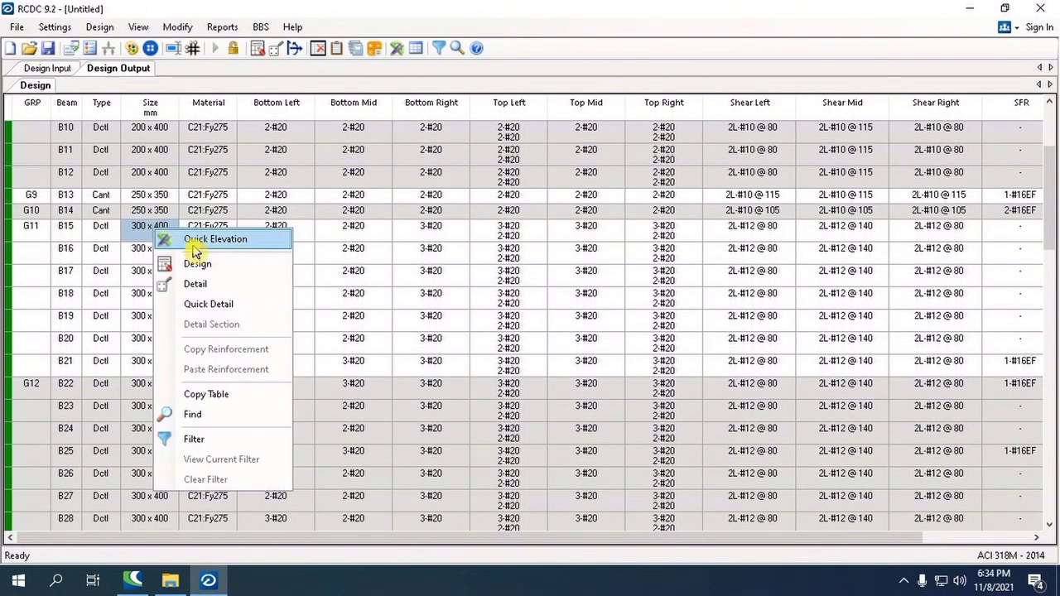
{"action": "left_click", "coordinate": [206, 267]}
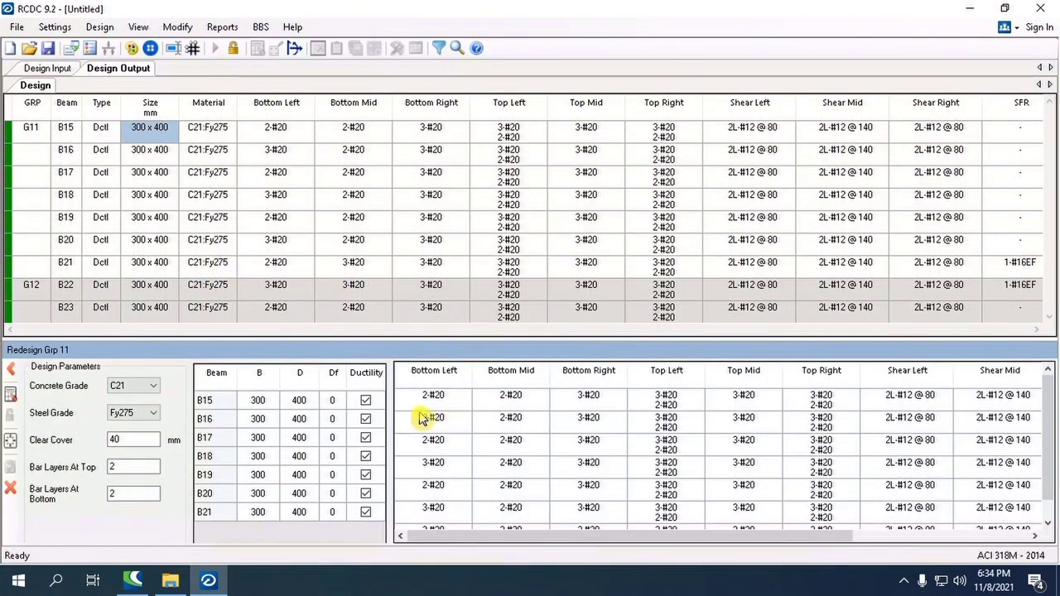
- Change the widths of beams B15–B21 to 250 mm and redesign group G11
{"action": "left_click", "coordinate": [276, 410]}
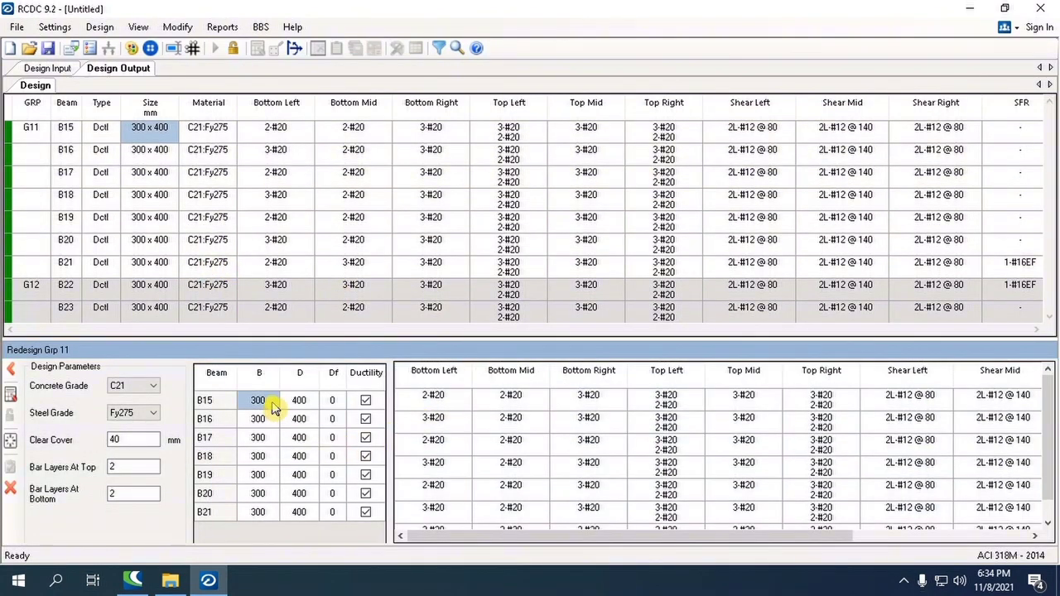
{"action": "type", "text": "2"}
{"action": "left_click", "coordinate": [267, 420]}
{"action": "type", "text": "225"}
{"action": "left_click", "coordinate": [268, 457]}
{"action": "type", "text": "2"}
{"action": "left_click", "coordinate": [267, 474]}
{"action": "type", "text": "2"}
{"action": "left_click", "coordinate": [266, 498]}
{"action": "type", "text": "25"}
{"action": "left_click", "coordinate": [263, 515]}
{"action": "type", "text": "25"}
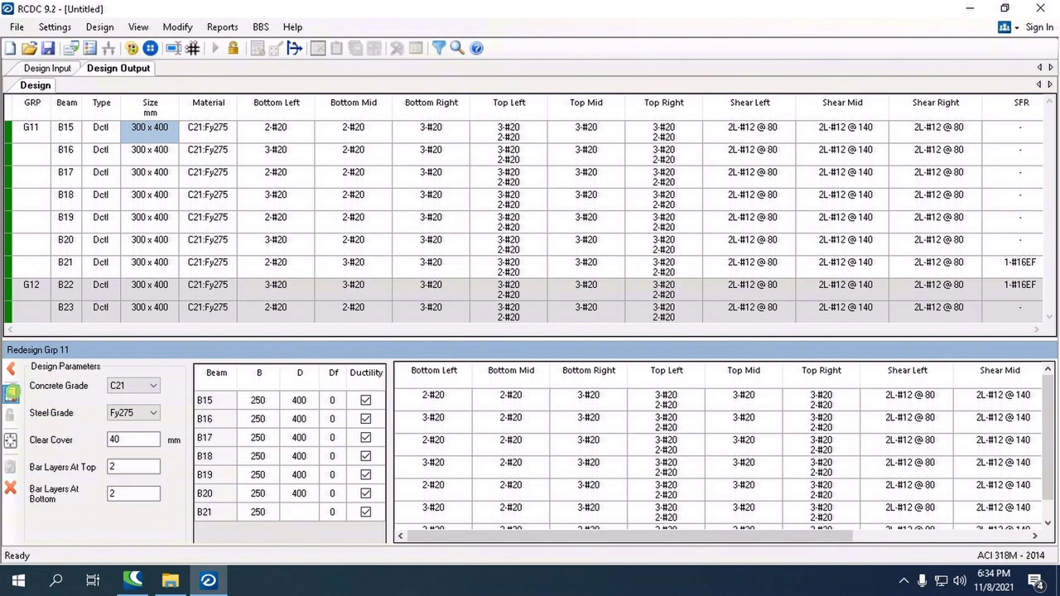
{"action": "left_click", "coordinate": [10, 394]}
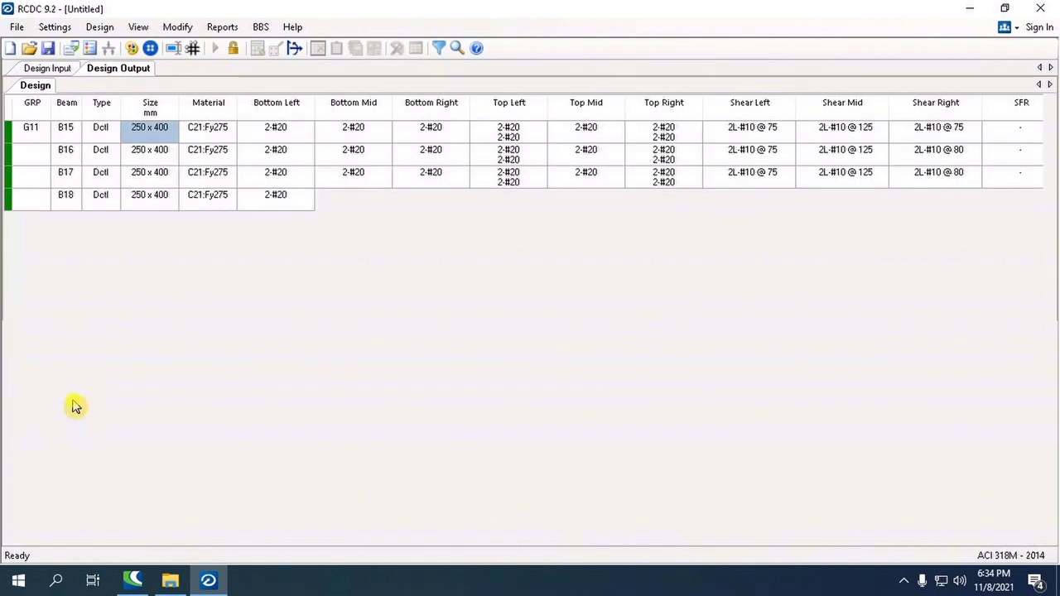
{"action": "scroll", "coordinate": [248, 353], "scroll_direction": "down", "scroll_amount": 1}
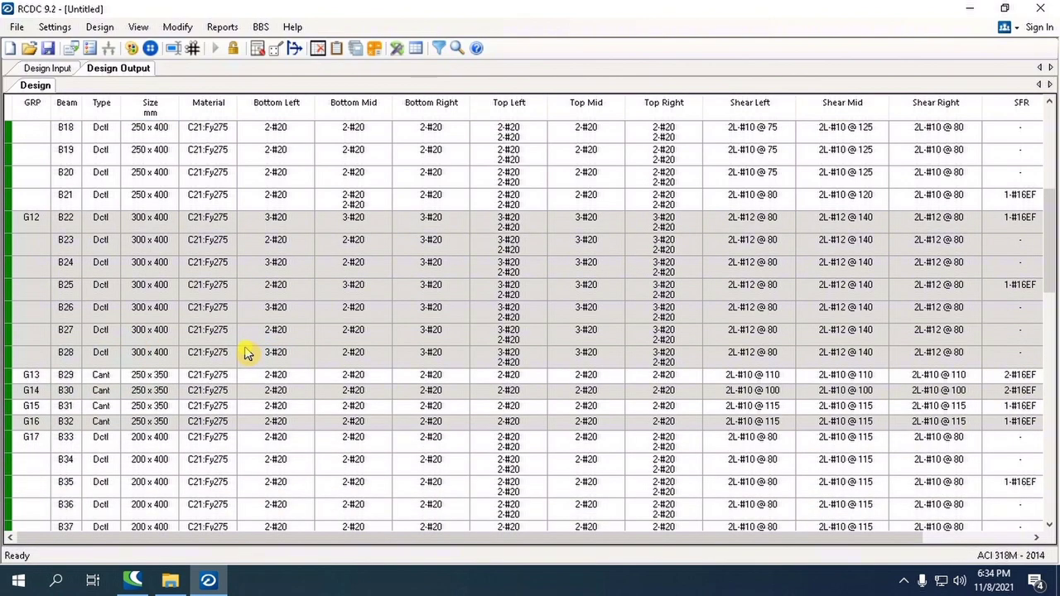
{"action": "left_click", "coordinate": [143, 219]}
- Redesign group G12 with every beam width at 250 mm and accept the results
{"action": "right_click", "coordinate": [141, 219]}
{"action": "left_click", "coordinate": [202, 253]}
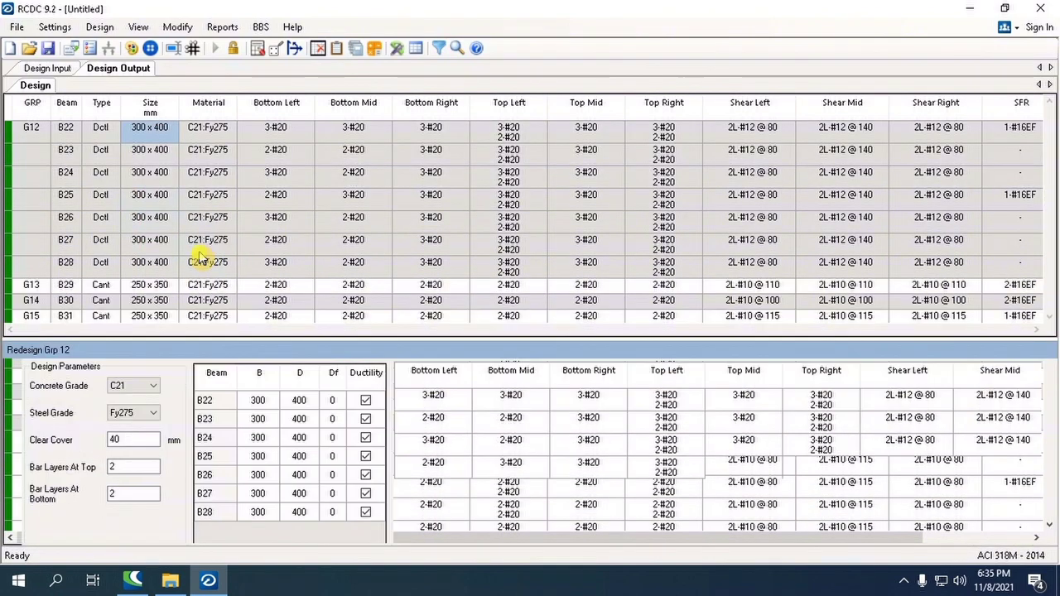
{"action": "type", "text": "250"}
{"action": "key", "text": "Down"}
{"action": "type", "text": "25"}
{"action": "left_click", "coordinate": [258, 475]}
{"action": "type", "text": "250"}
{"action": "left_click", "coordinate": [258, 494]}
{"action": "type", "text": "250"}
{"action": "left_click", "coordinate": [257, 511]}
{"action": "type", "text": "250"}
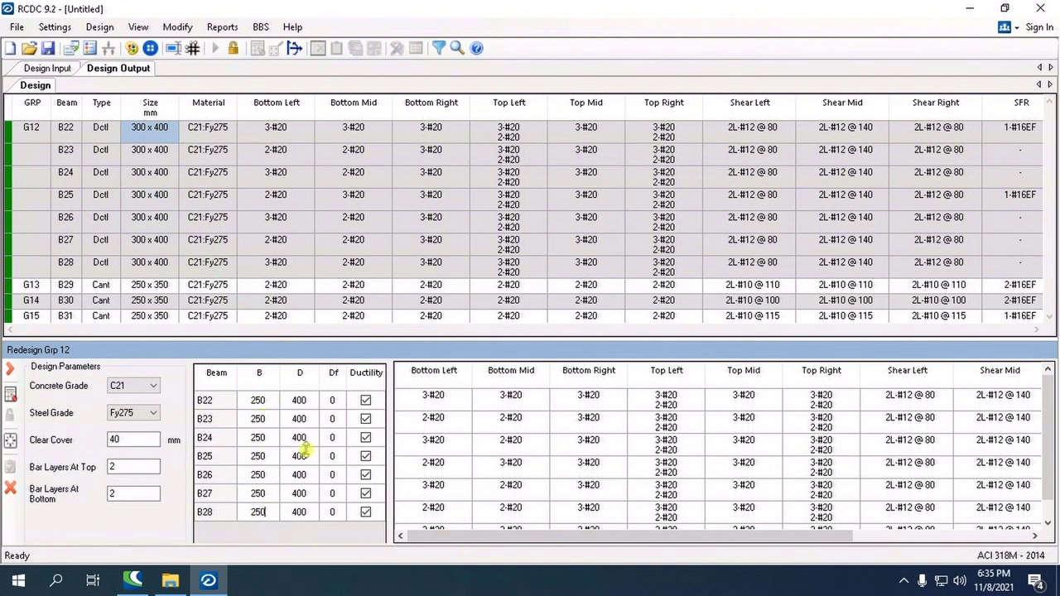
{"action": "left_click", "coordinate": [11, 396]}
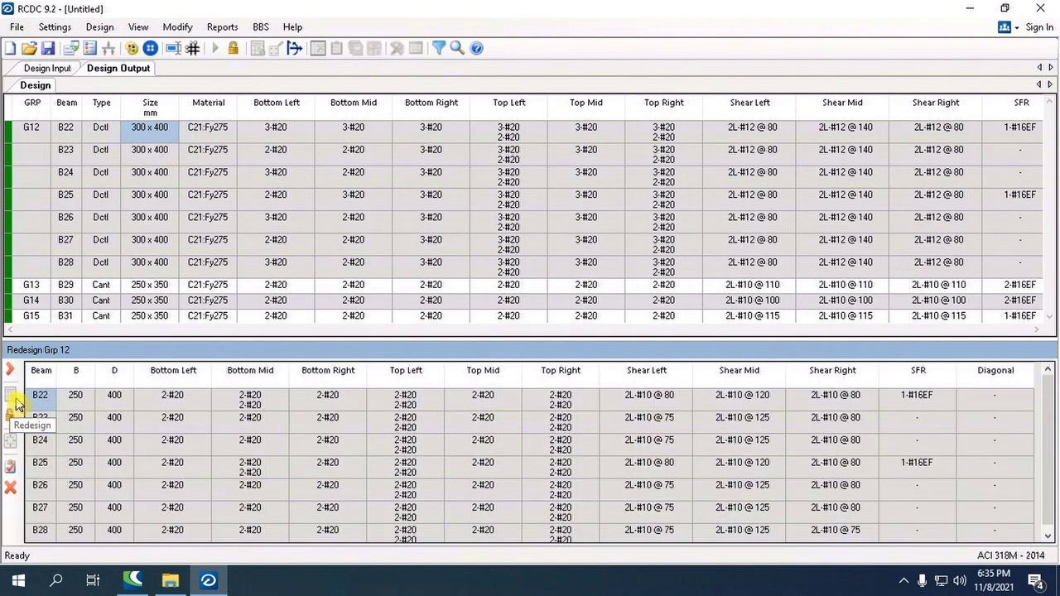
{"action": "left_click", "coordinate": [12, 469]}
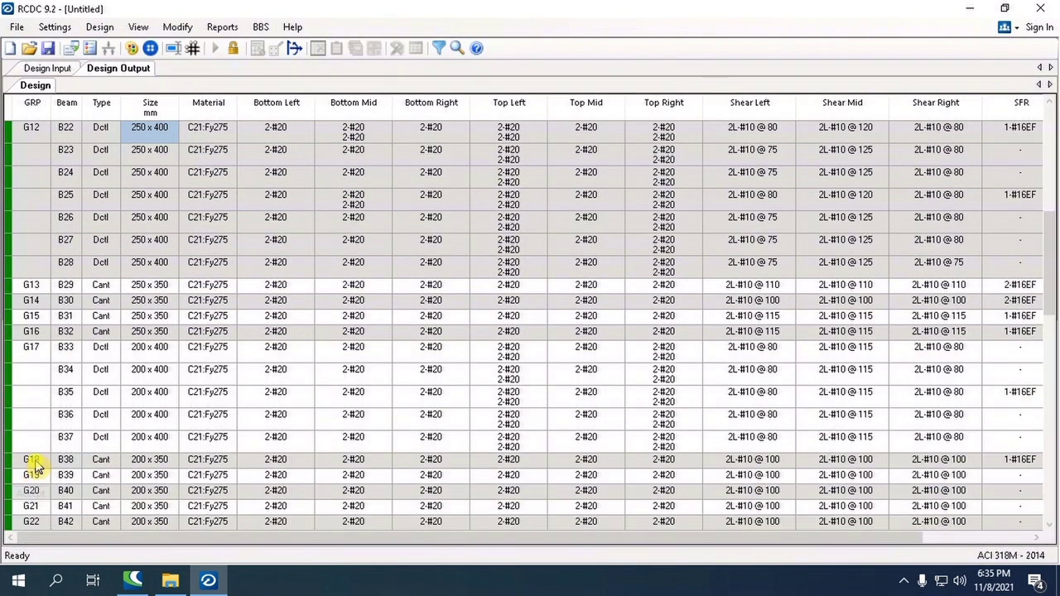
- Open group G30 for redesign and set beams B54–B57 to 250 mm width
{"action": "scroll", "coordinate": [193, 448], "scroll_direction": "down", "scroll_amount": 7}
{"action": "right_click", "coordinate": [149, 367]}
{"action": "left_click", "coordinate": [199, 442]}
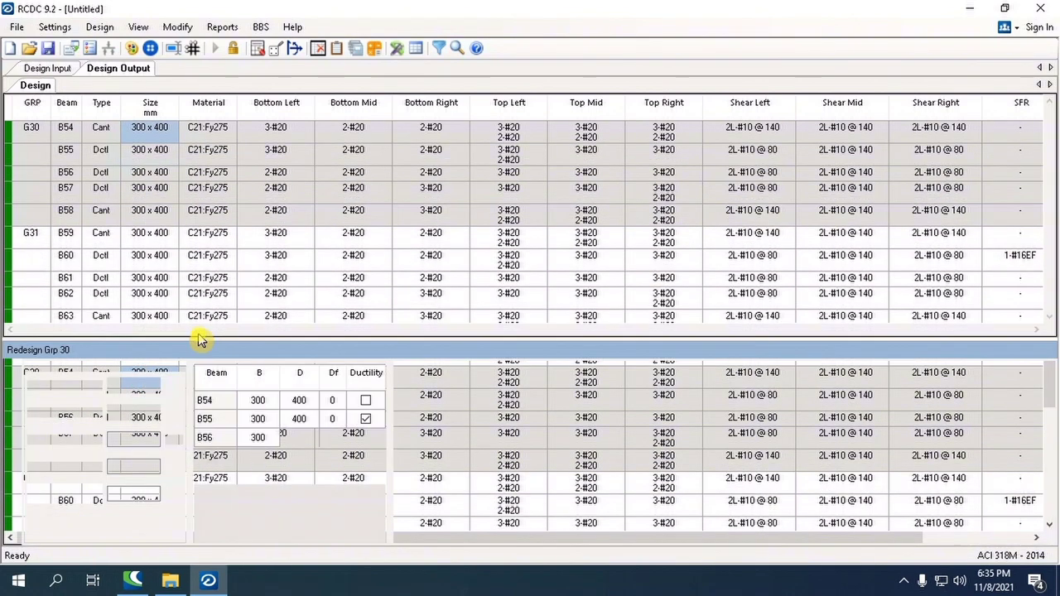
{"action": "left_click", "coordinate": [263, 403]}
{"action": "left_click", "coordinate": [258, 418]}
{"action": "type", "text": "250"}
{"action": "left_click", "coordinate": [258, 437]}
{"action": "type", "text": "250"}
{"action": "left_click", "coordinate": [258, 455]}
{"action": "type", "text": "250"}
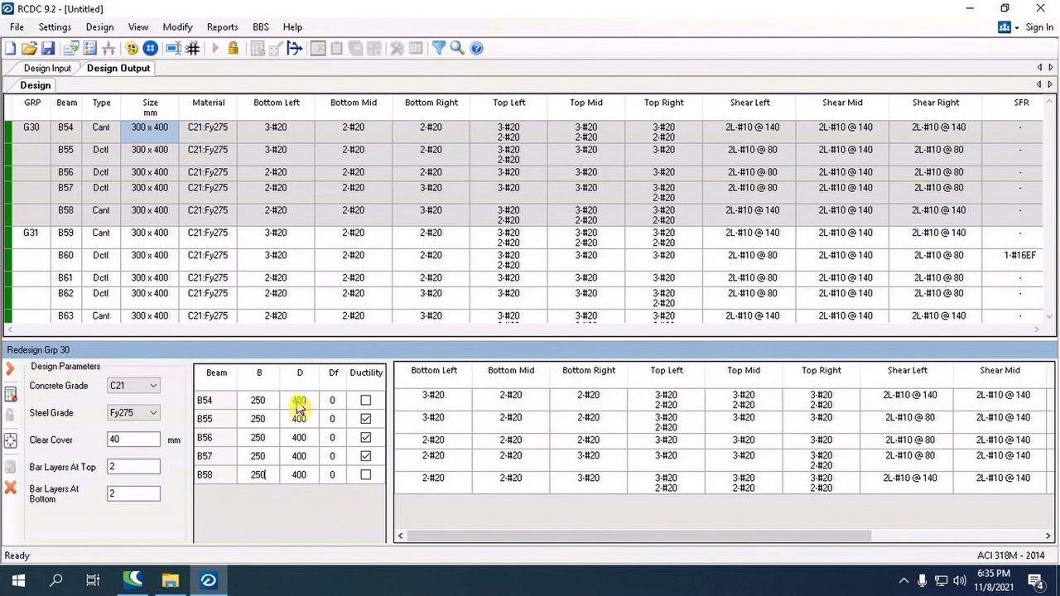
{"action": "type", "text": "350"}
- Set the G30 beam depths to 350 mm and run the design
{"action": "left_click", "coordinate": [299, 419]}
{"action": "type", "text": "350"}
{"action": "left_click", "coordinate": [300, 438]}
{"action": "type", "text": "350"}
{"action": "left_click", "coordinate": [299, 456]}
{"action": "type", "text": "350"}
{"action": "left_click", "coordinate": [299, 475]}
{"action": "type", "text": "350"}
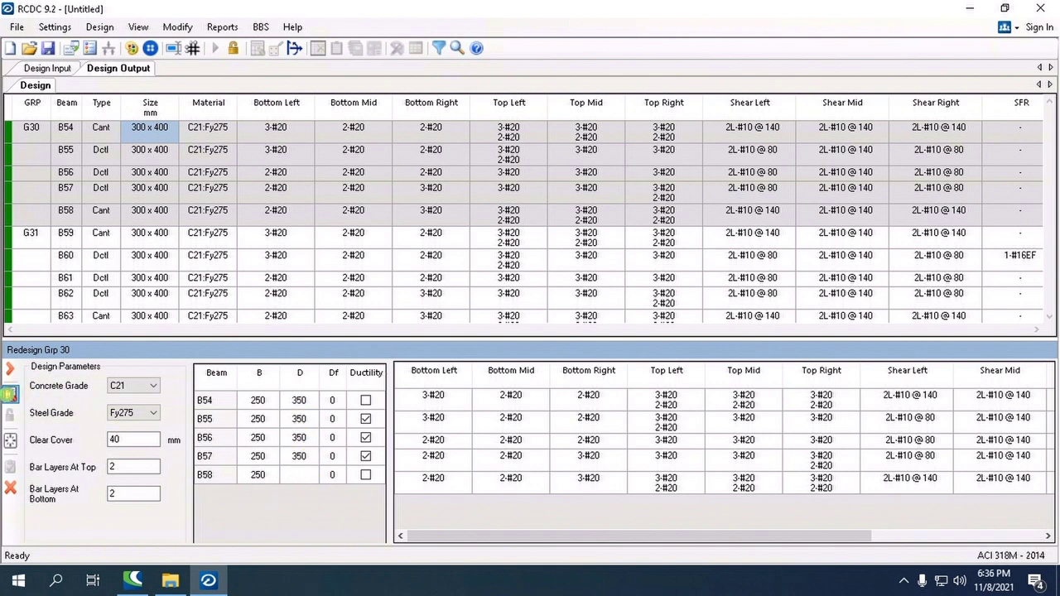
{"action": "left_click", "coordinate": [609, 362]}
- After the failure message, restore the G30 depths to 400 mm, redesign and accept
{"action": "left_click", "coordinate": [299, 400]}
{"action": "type", "text": "400"}
{"action": "left_click", "coordinate": [299, 419]}
{"action": "type", "text": "400"}
{"action": "left_click", "coordinate": [304, 438]}
{"action": "type", "text": "400"}
{"action": "left_click", "coordinate": [10, 394]}
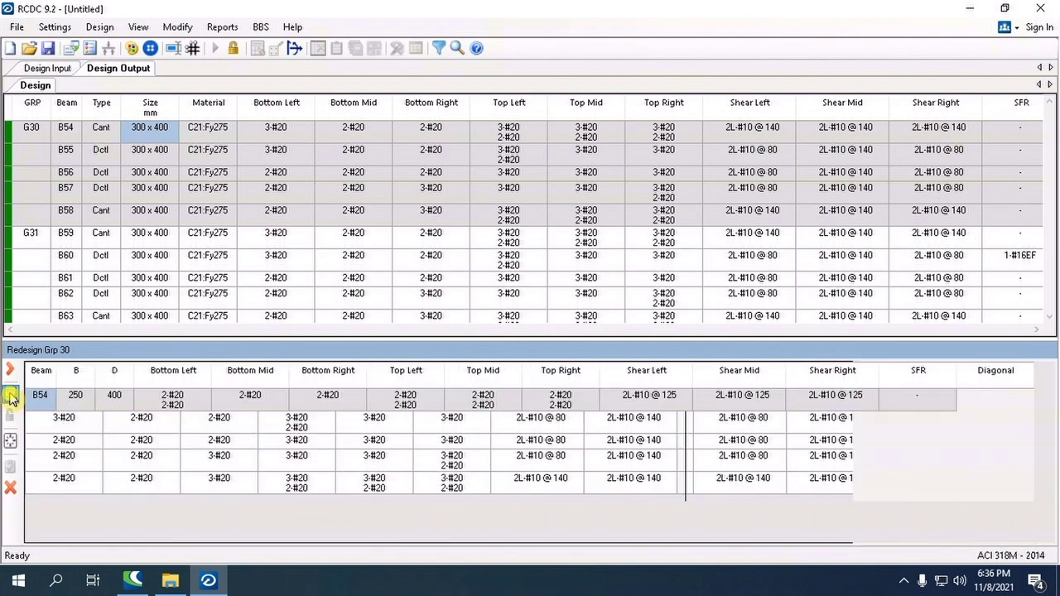
{"action": "left_click", "coordinate": [10, 466]}
{"action": "scroll", "coordinate": [142, 260], "scroll_direction": "down", "scroll_amount": 3}
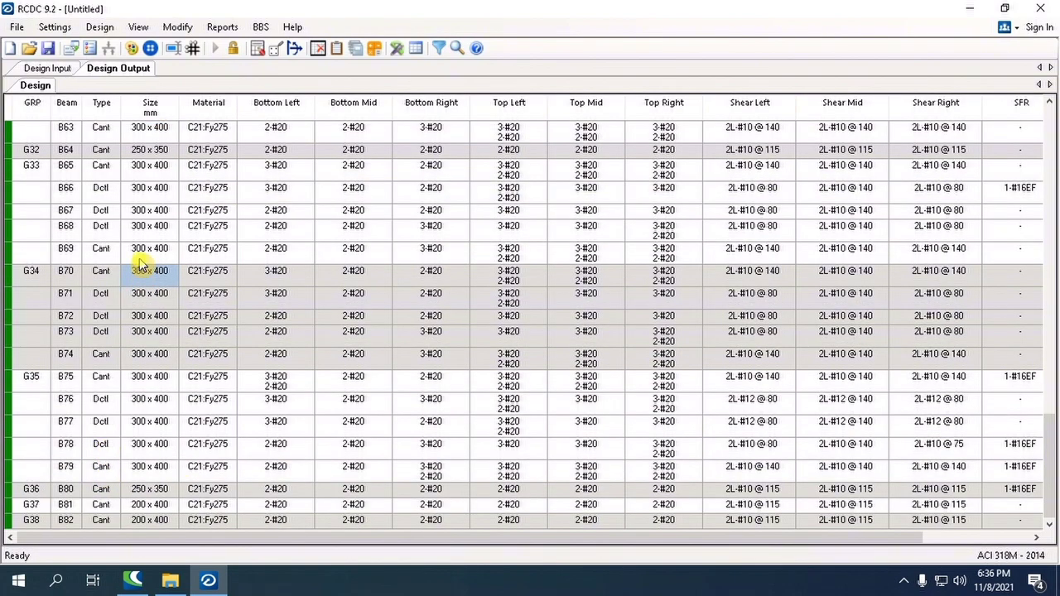
- Redesign group G33 with beam widths of 250 mm and accept the new reinforcement
{"action": "left_click", "coordinate": [141, 171]}
{"action": "right_click", "coordinate": [143, 174]}
{"action": "left_click", "coordinate": [187, 202]}
{"action": "left_click", "coordinate": [259, 400]}
{"action": "type", "text": "250"}
{"action": "left_click", "coordinate": [267, 439]}
{"action": "type", "text": "250"}
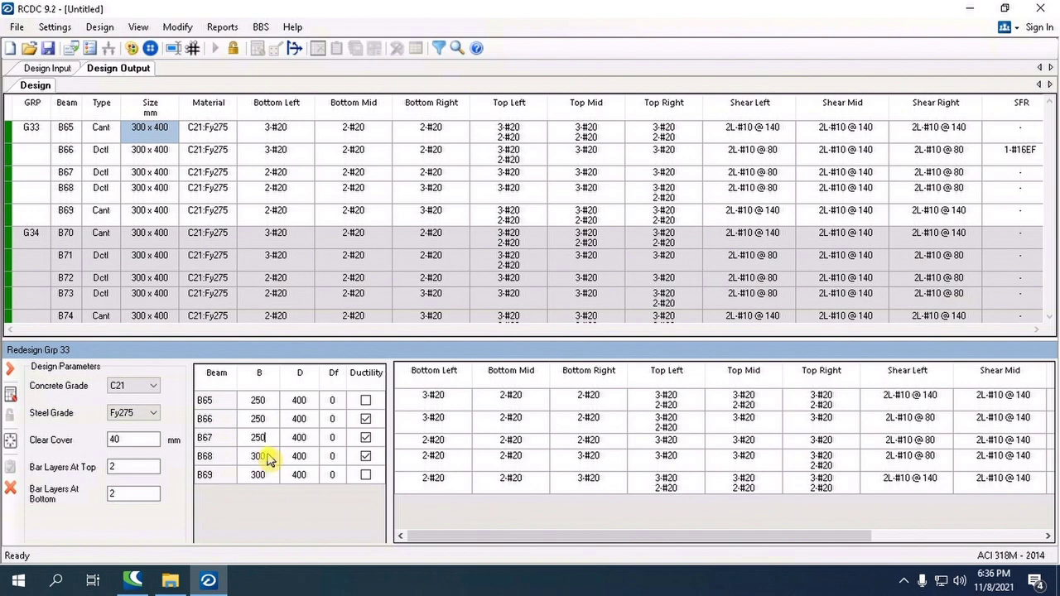
{"action": "type", "text": "0"}
{"action": "left_click", "coordinate": [10, 394]}
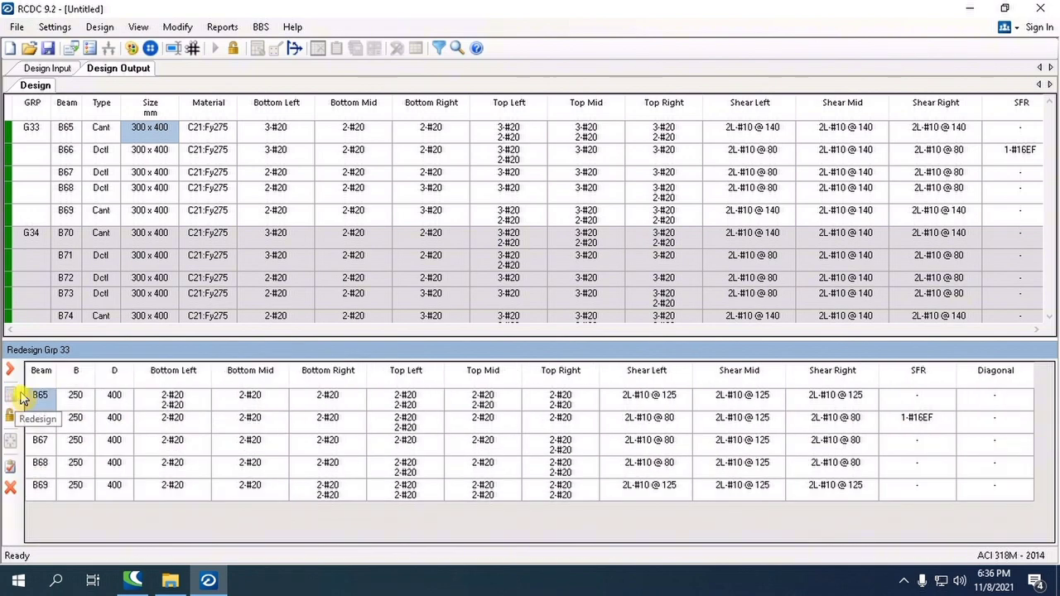
{"action": "left_click", "coordinate": [10, 469]}
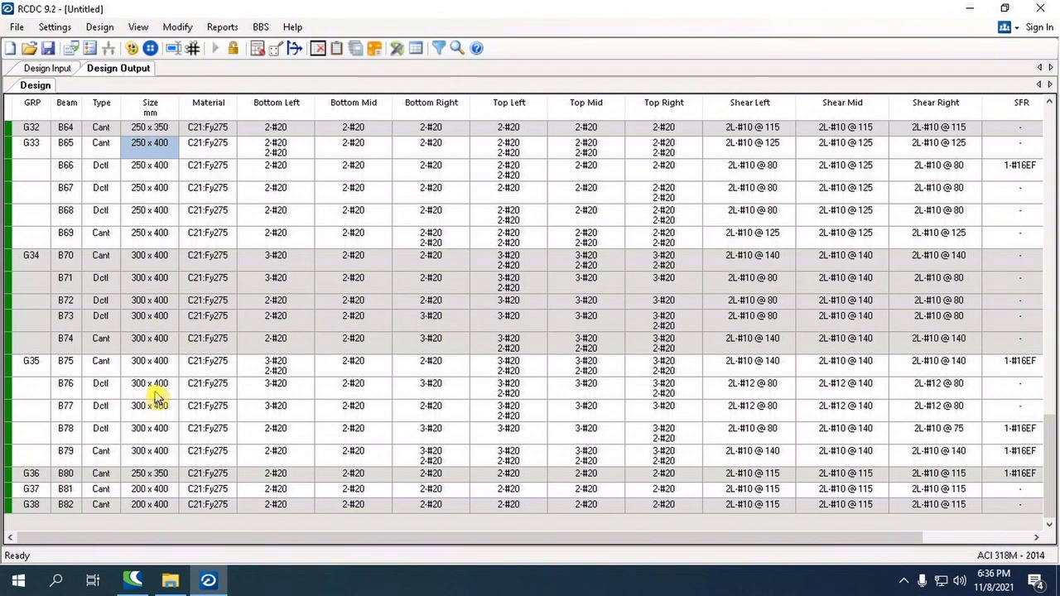
- Redesign group G34 with beams B70–B73 at 250 mm width and accept the results
{"action": "left_click", "coordinate": [139, 262]}
{"action": "right_click", "coordinate": [139, 262]}
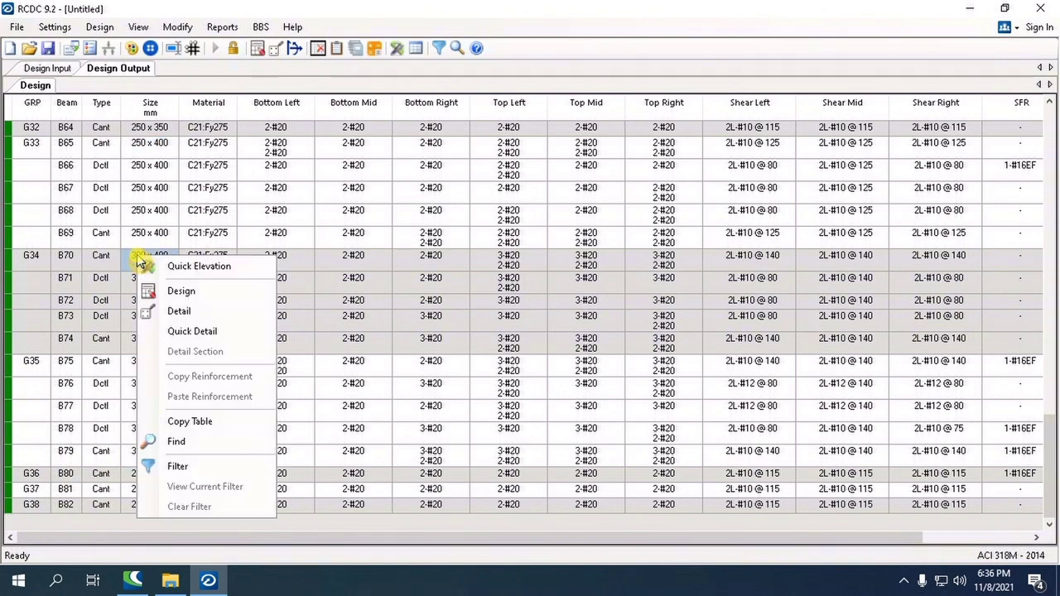
{"action": "left_click", "coordinate": [178, 288]}
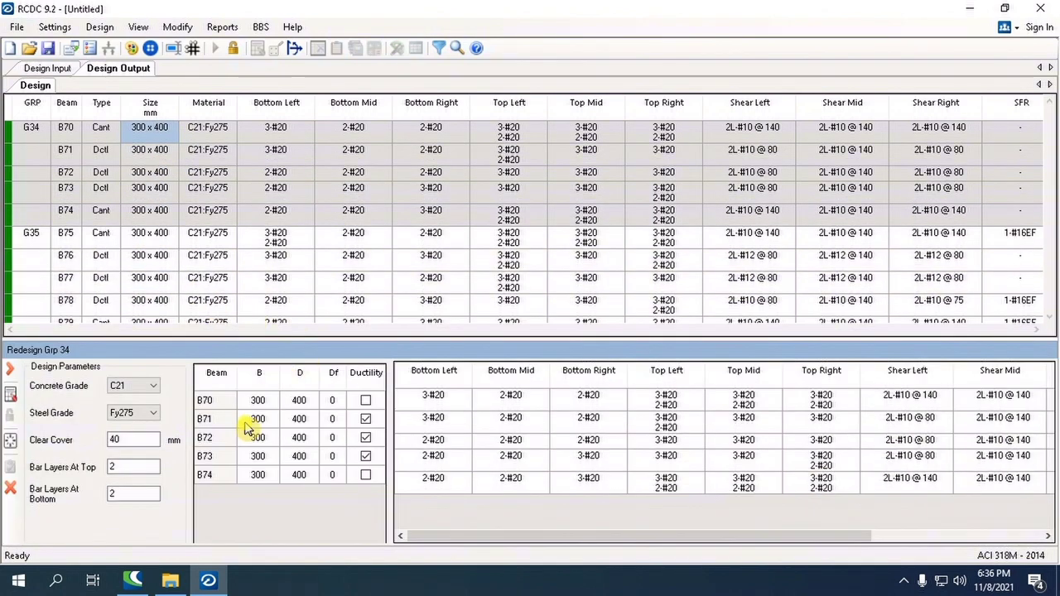
{"action": "left_click", "coordinate": [263, 404]}
{"action": "type", "text": "25"}
{"action": "left_click_drag", "start_coordinate": [259, 419], "coordinate": [259, 469]}
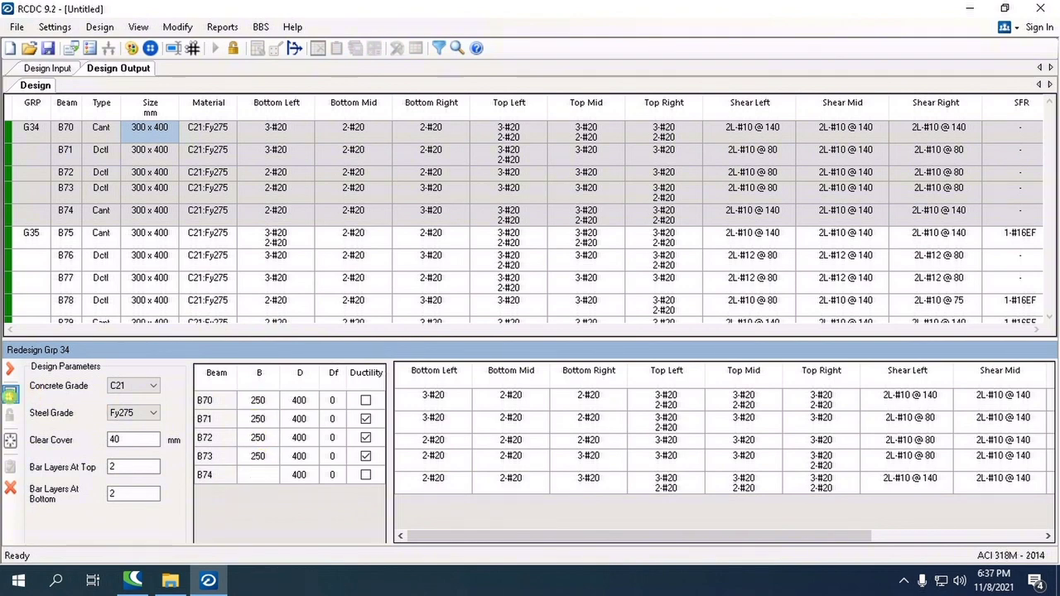
{"action": "left_click", "coordinate": [10, 395]}
{"action": "left_click", "coordinate": [11, 468]}
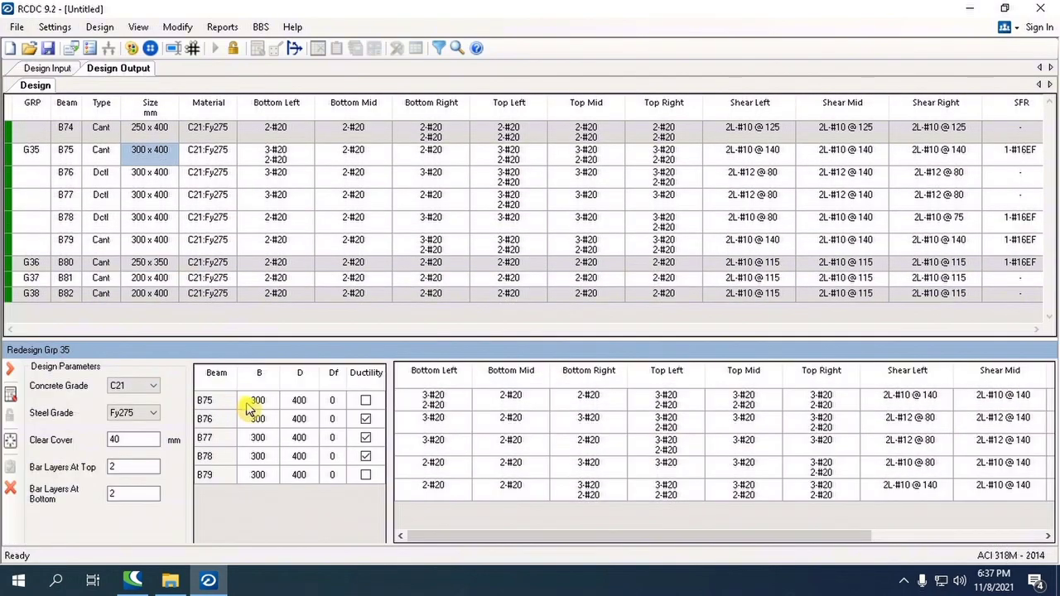
- Set the width of beams B75–B79 in group G35 to 250
{"action": "left_click", "coordinate": [252, 402]}
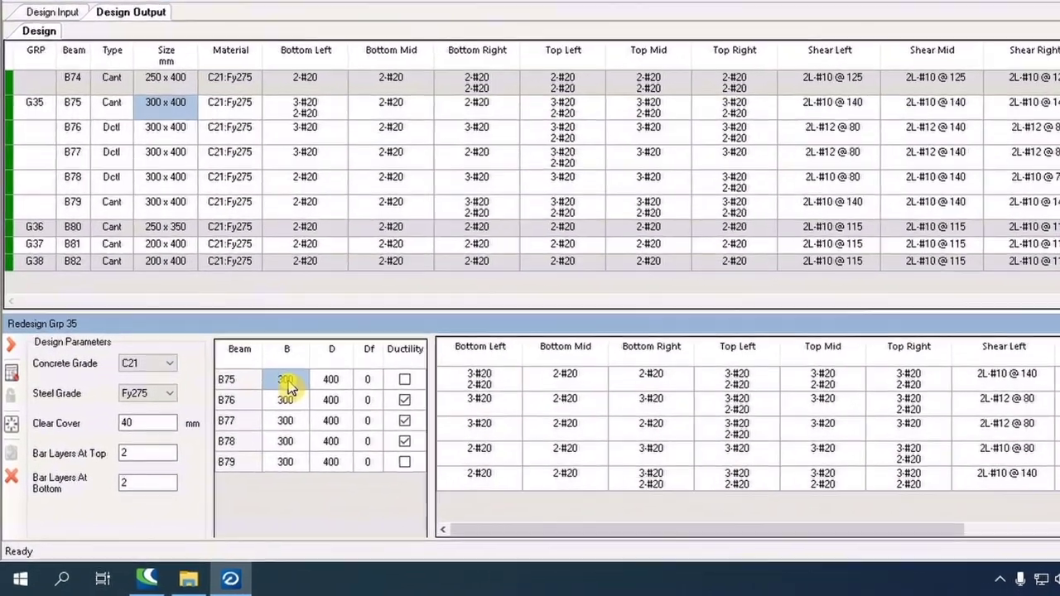
{"action": "type", "text": "250"}
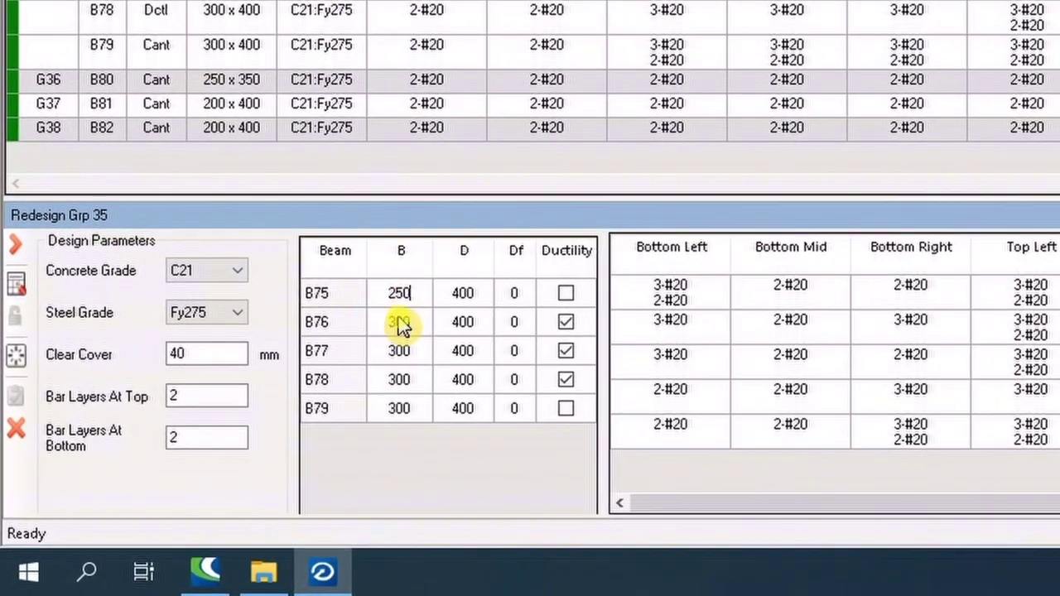
{"action": "left_click", "coordinate": [399, 321]}
{"action": "left_click", "coordinate": [401, 351]}
{"action": "type", "text": "250"}
{"action": "left_click", "coordinate": [401, 380]}
{"action": "type", "text": "250"}
{"action": "left_click", "coordinate": [401, 408]}
{"action": "type", "text": "250"}
- Set beams B75–B79 depth to 350 and design G35; dismiss the B77 failure
{"action": "left_click", "coordinate": [474, 300]}
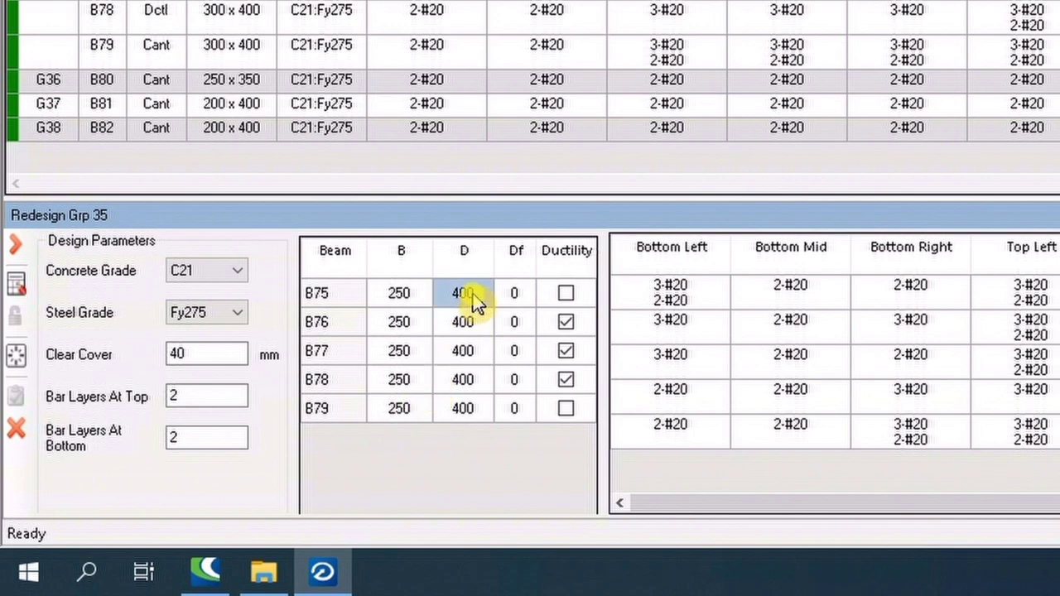
{"action": "type", "text": "35"}
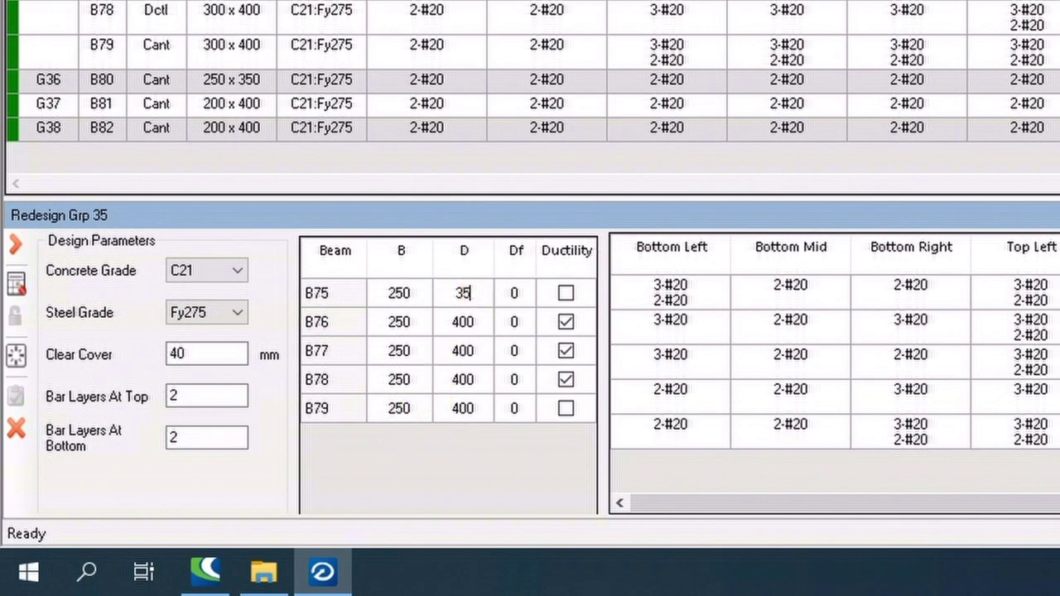
{"action": "type", "text": "0"}
{"action": "left_click", "coordinate": [471, 327]}
{"action": "type", "text": "350"}
{"action": "left_click", "coordinate": [467, 355]}
{"action": "type", "text": "350"}
{"action": "left_click", "coordinate": [468, 383]}
{"action": "type", "text": "350"}
{"action": "left_click", "coordinate": [471, 411]}
{"action": "type", "text": "350"}
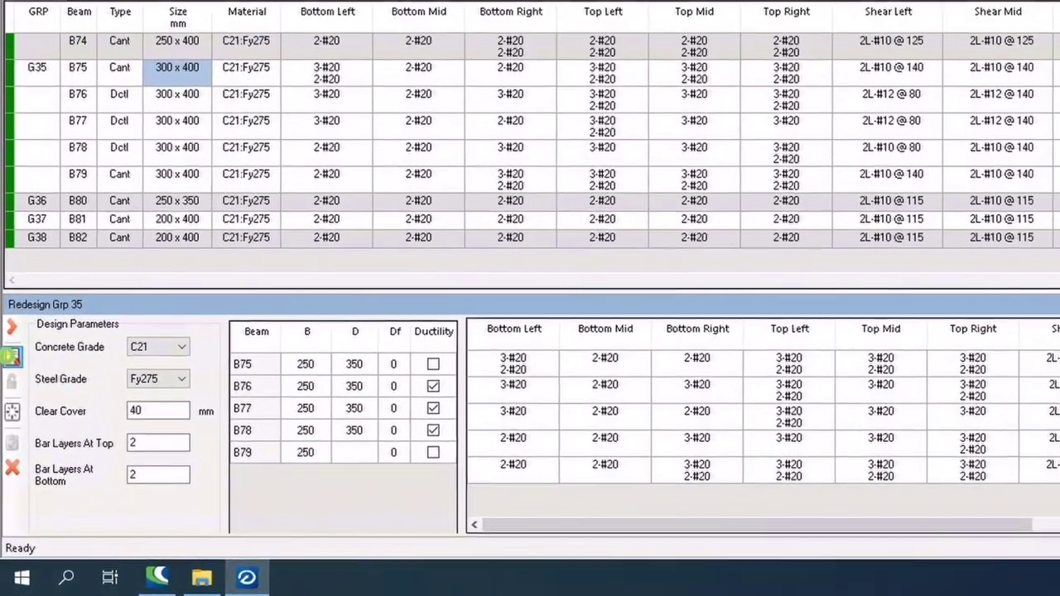
{"action": "left_click", "coordinate": [12, 335]}
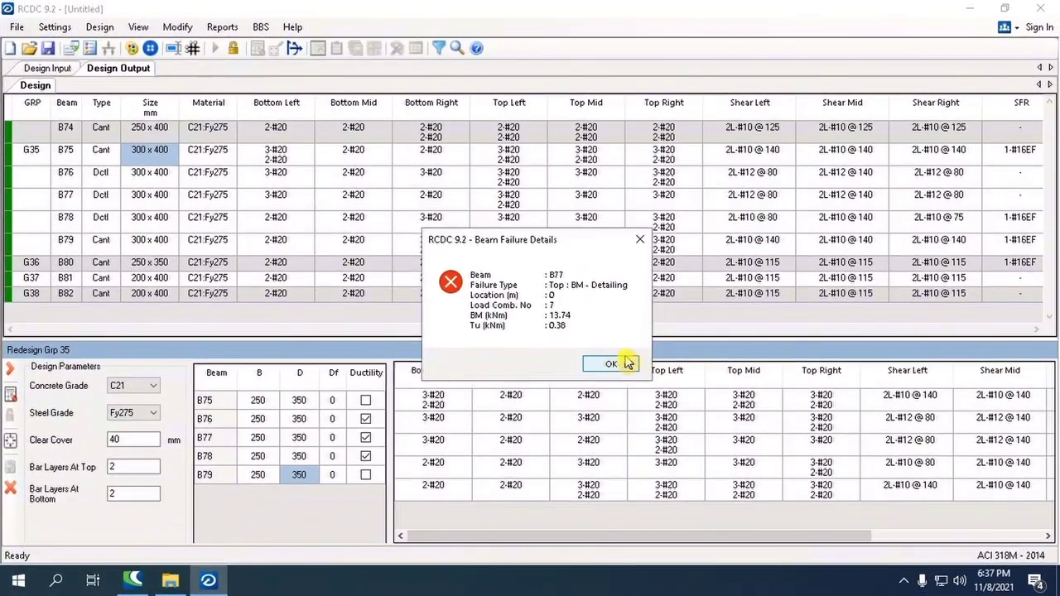
{"action": "left_click", "coordinate": [629, 362]}
- Retry G35 at 400 depth, dismiss B77's failure again, and cancel the redesign
{"action": "left_click", "coordinate": [305, 402]}
{"action": "type", "text": "400"}
{"action": "type", "text": "40"}
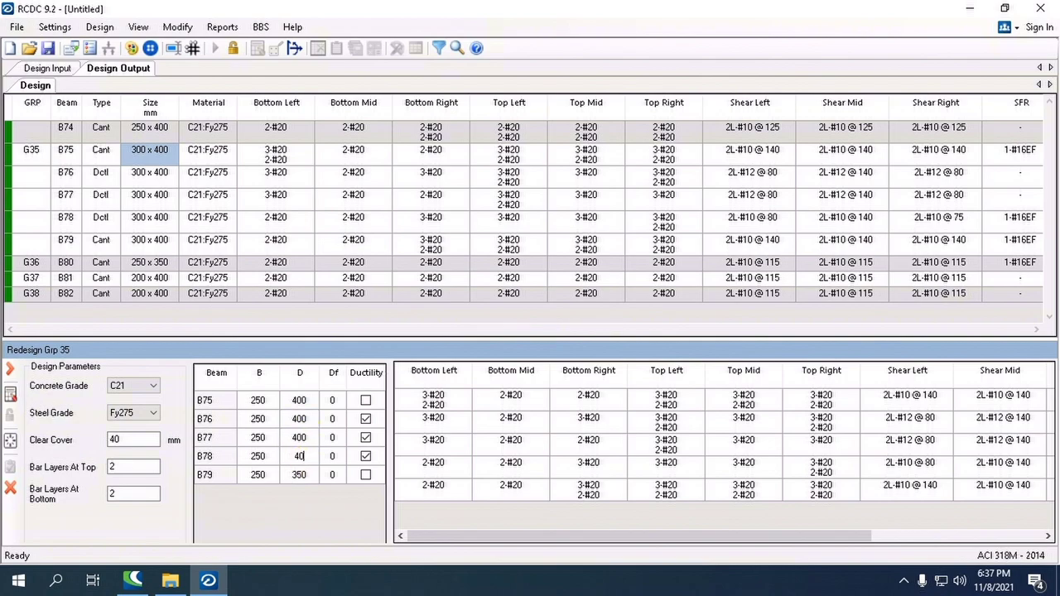
{"action": "left_click", "coordinate": [300, 475]}
{"action": "type", "text": "400"}
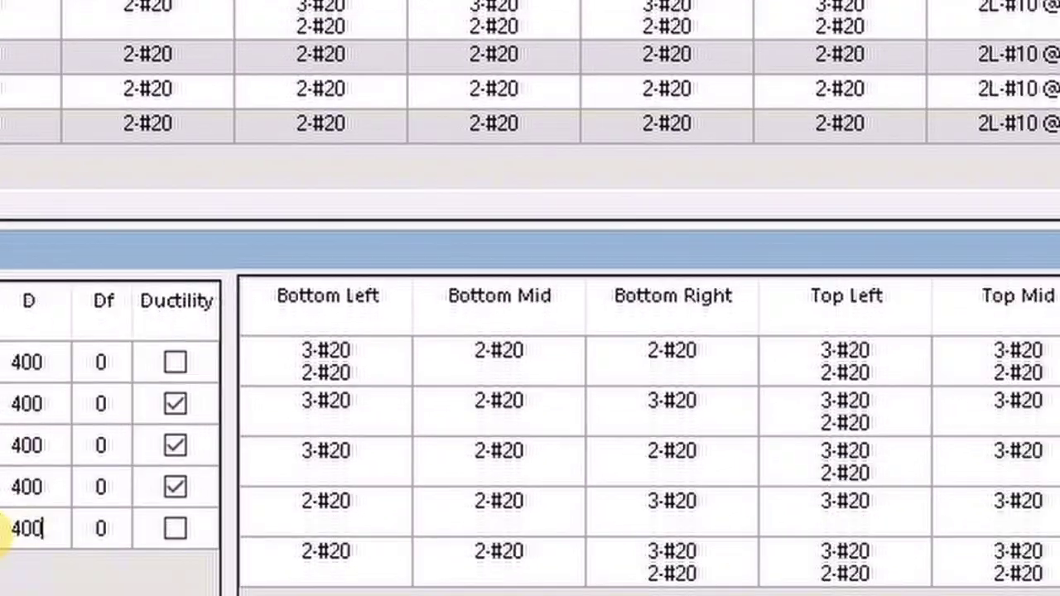
{"action": "left_click", "coordinate": [10, 398]}
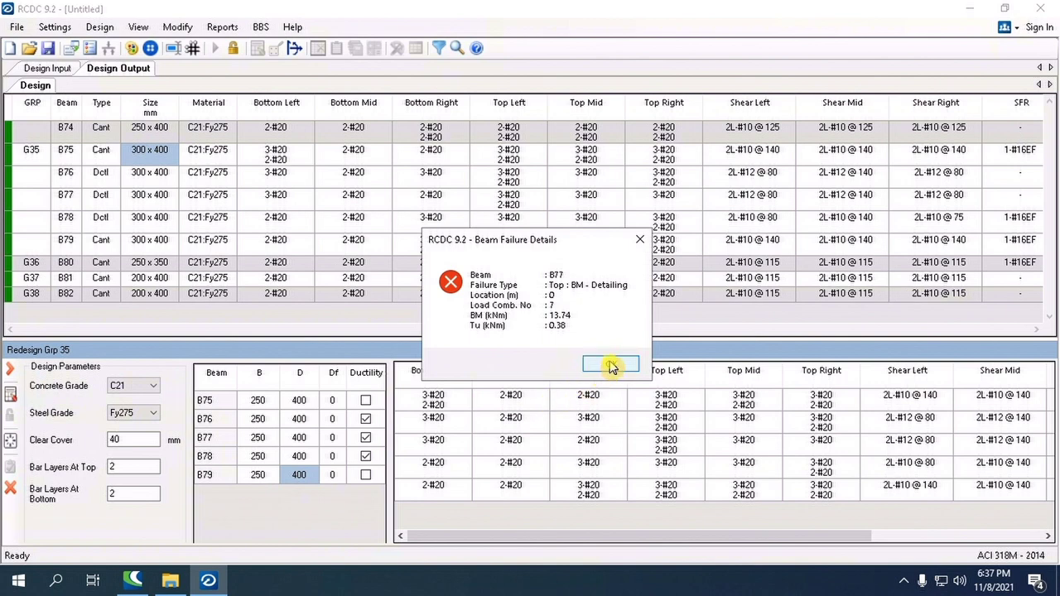
{"action": "left_click", "coordinate": [611, 367]}
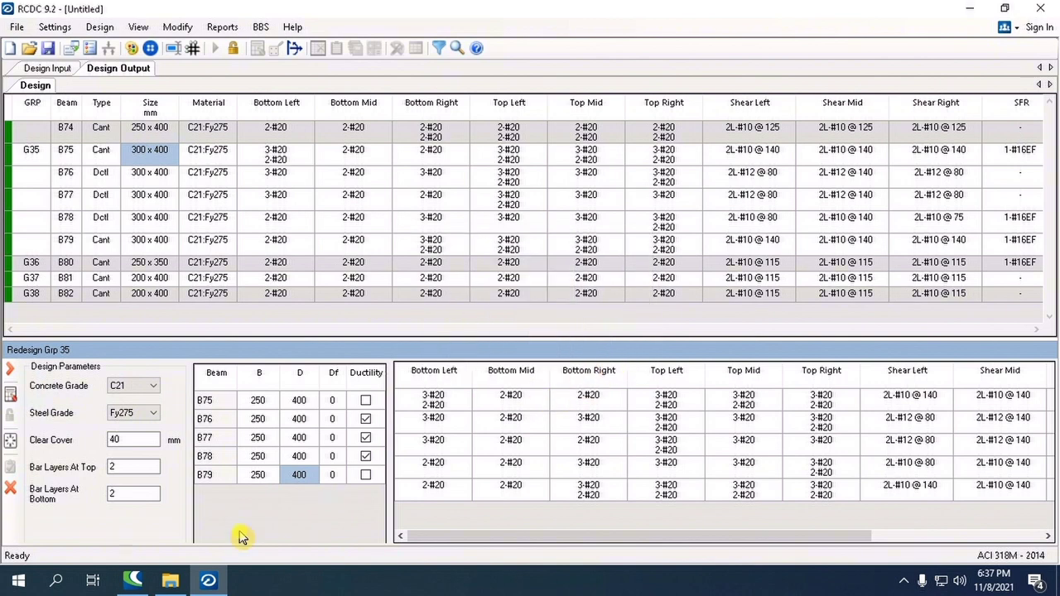
{"action": "left_click", "coordinate": [13, 492]}
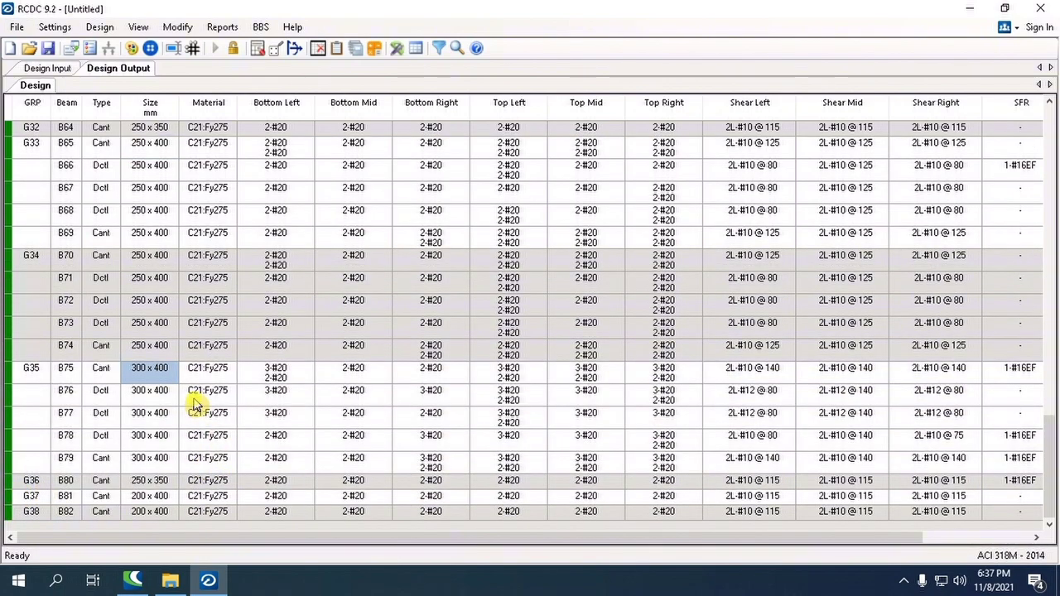
- Update the analysis file via File > Update Analysis File, then close the project discarding changes
{"action": "scroll", "coordinate": [143, 389], "scroll_direction": "up", "scroll_amount": 1}
{"action": "scroll", "coordinate": [142, 389], "scroll_direction": "up", "scroll_amount": 5}
{"action": "scroll", "coordinate": [142, 390], "scroll_direction": "up", "scroll_amount": 5}
{"action": "scroll", "coordinate": [142, 390], "scroll_direction": "up", "scroll_amount": 5}
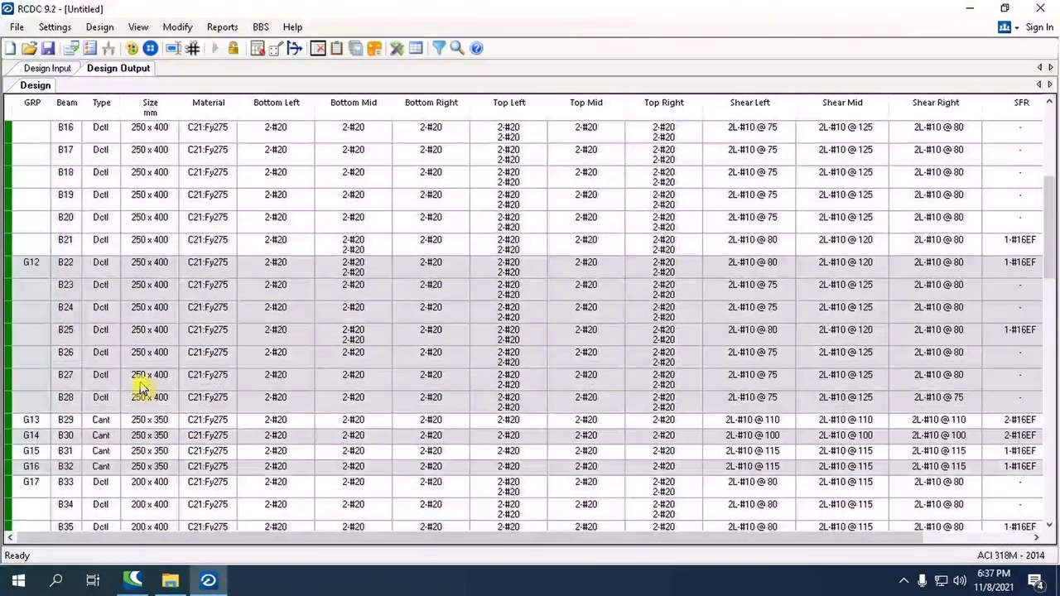
{"action": "scroll", "coordinate": [143, 389], "scroll_direction": "up", "scroll_amount": 5}
{"action": "scroll", "coordinate": [142, 390], "scroll_direction": "up", "scroll_amount": 1}
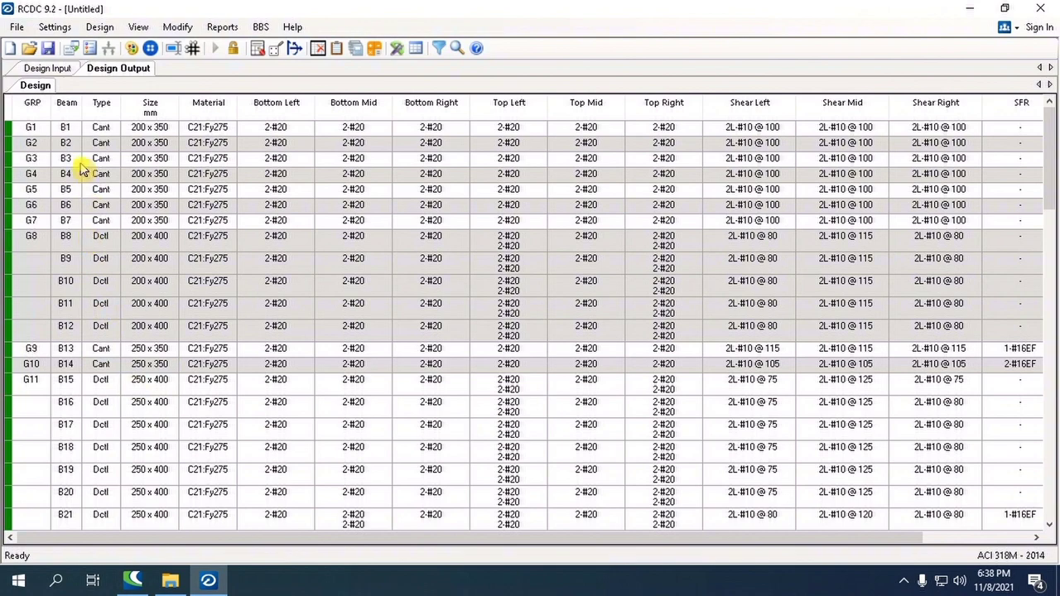
{"action": "left_click", "coordinate": [17, 27]}
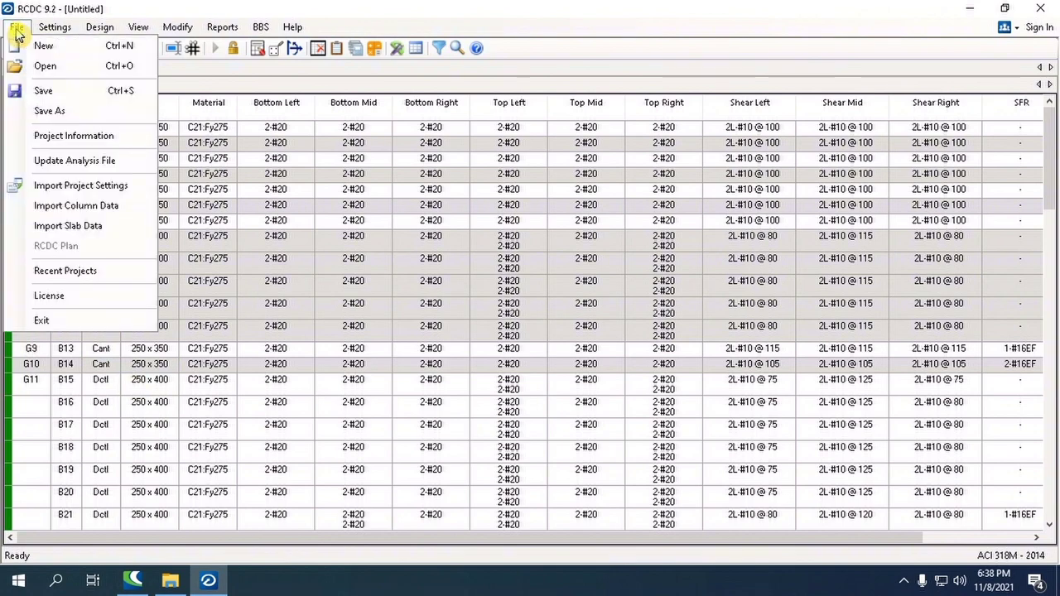
{"action": "left_click", "coordinate": [73, 160]}
{"action": "left_click", "coordinate": [657, 330]}
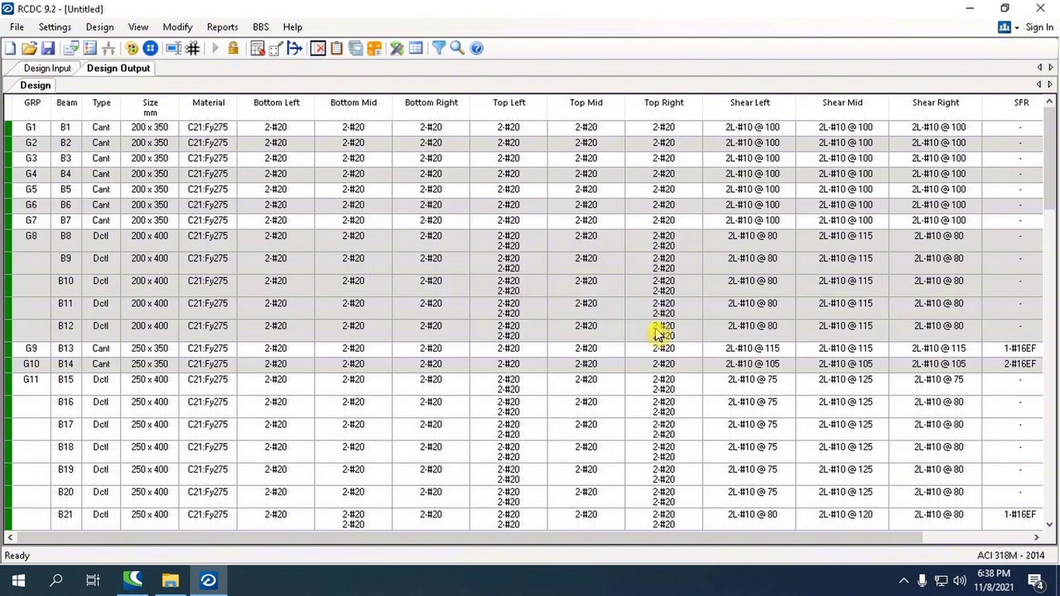
{"action": "left_click", "coordinate": [1042, 15]}
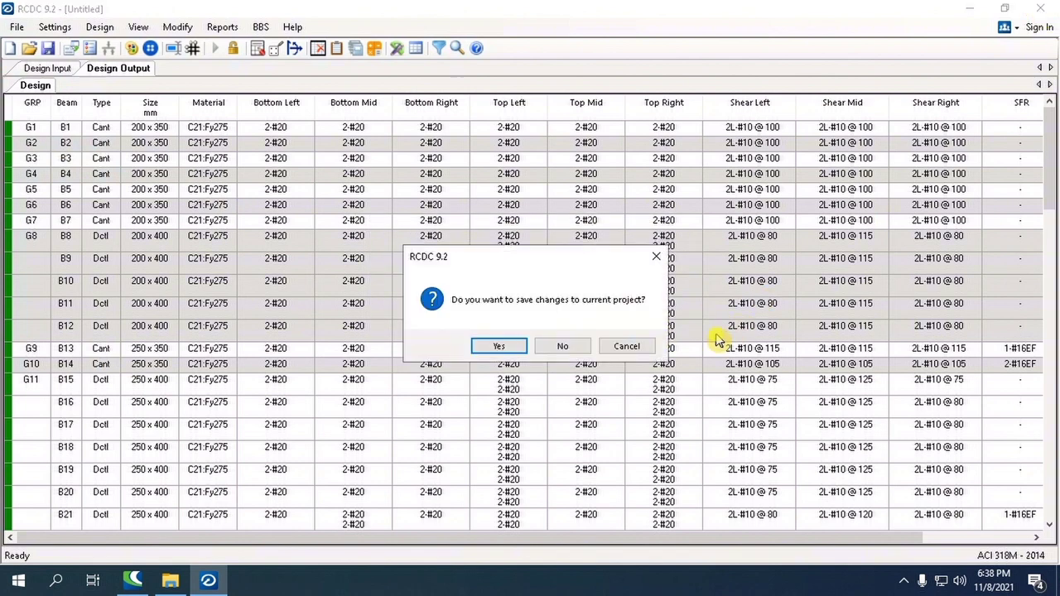
{"action": "left_click", "coordinate": [569, 352]}
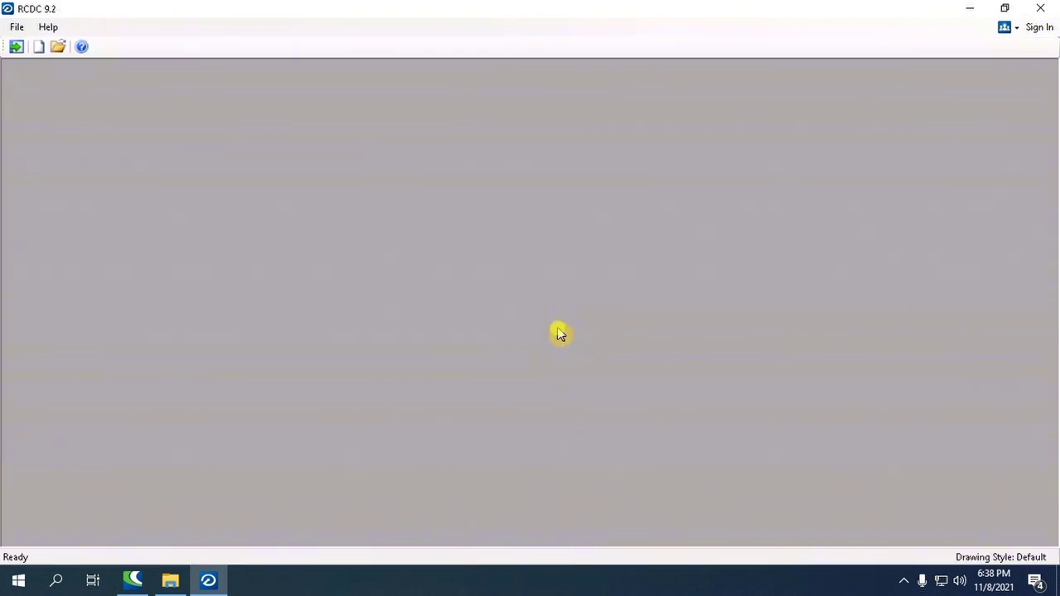
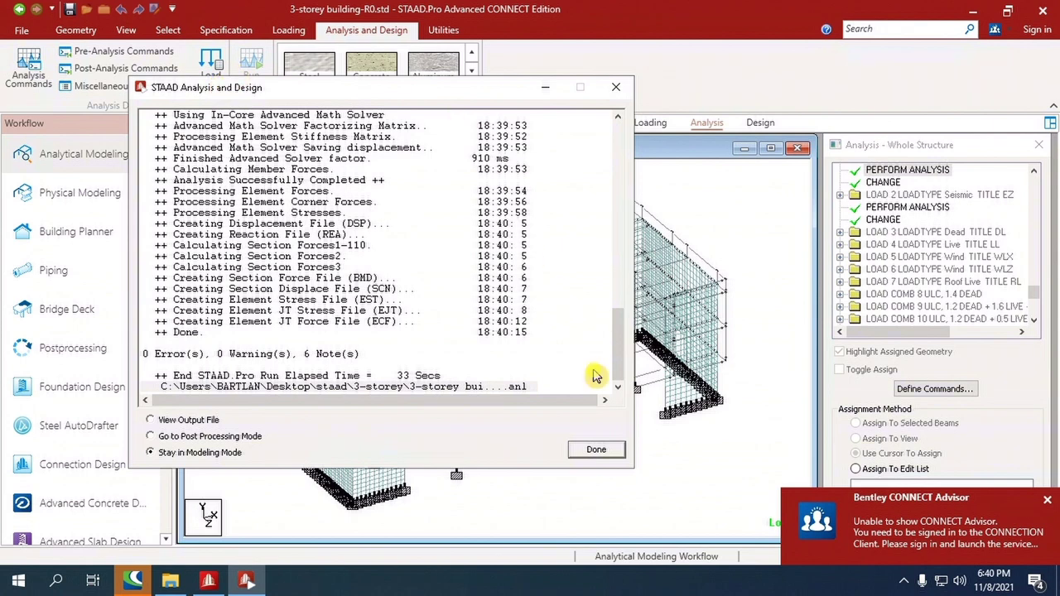
- Dismiss the STAAD analysis report (0 errors) and exit STAAD.Pro
{"action": "left_click", "coordinate": [594, 450]}
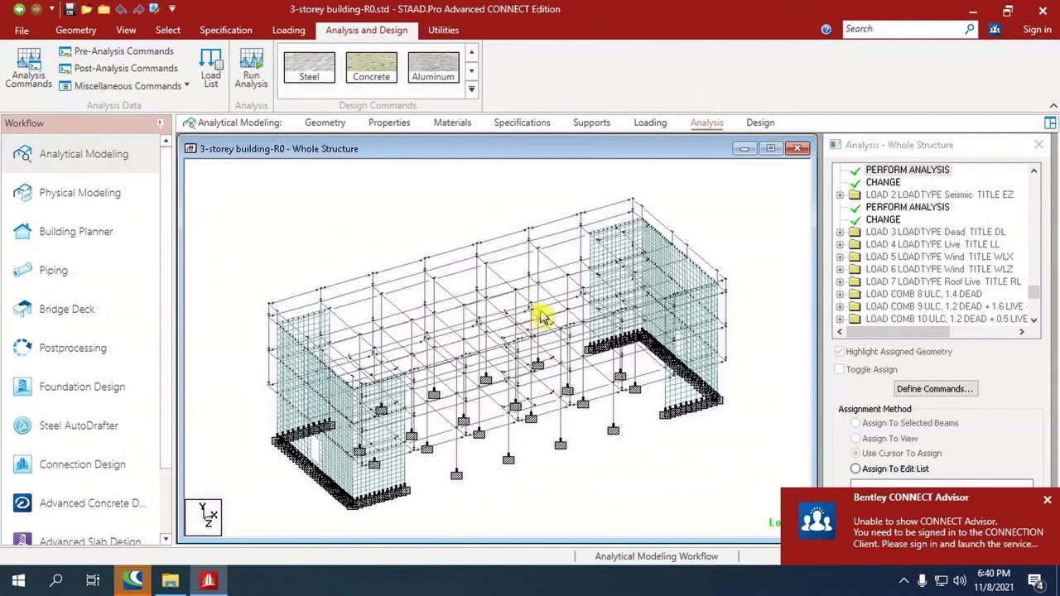
{"action": "left_click", "coordinate": [1042, 10]}
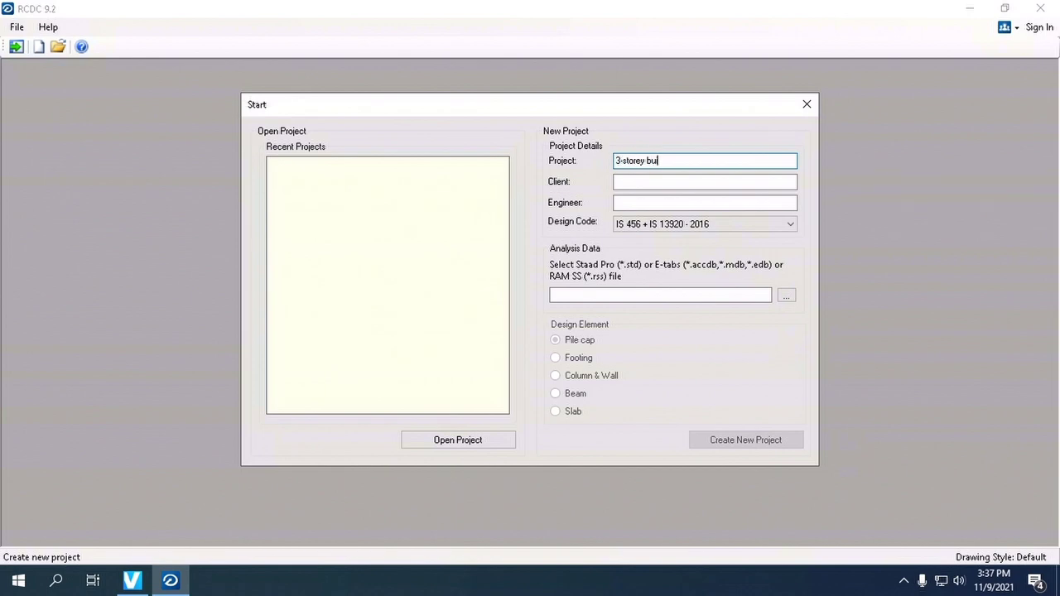
- Fill in the client and engineer names and link the 3-storey building-R1 analysis file to a new Column & Wall project
{"action": "left_click", "coordinate": [669, 179]}
{"action": "type", "text": "Rommel"}
{"action": "left_click", "coordinate": [674, 202]}
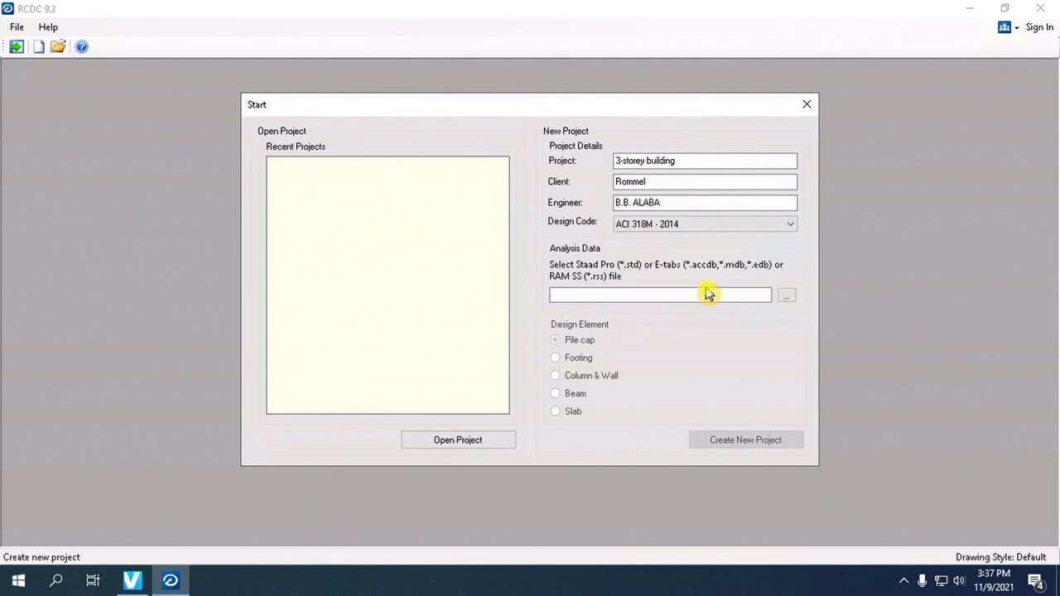
{"action": "left_click", "coordinate": [787, 296]}
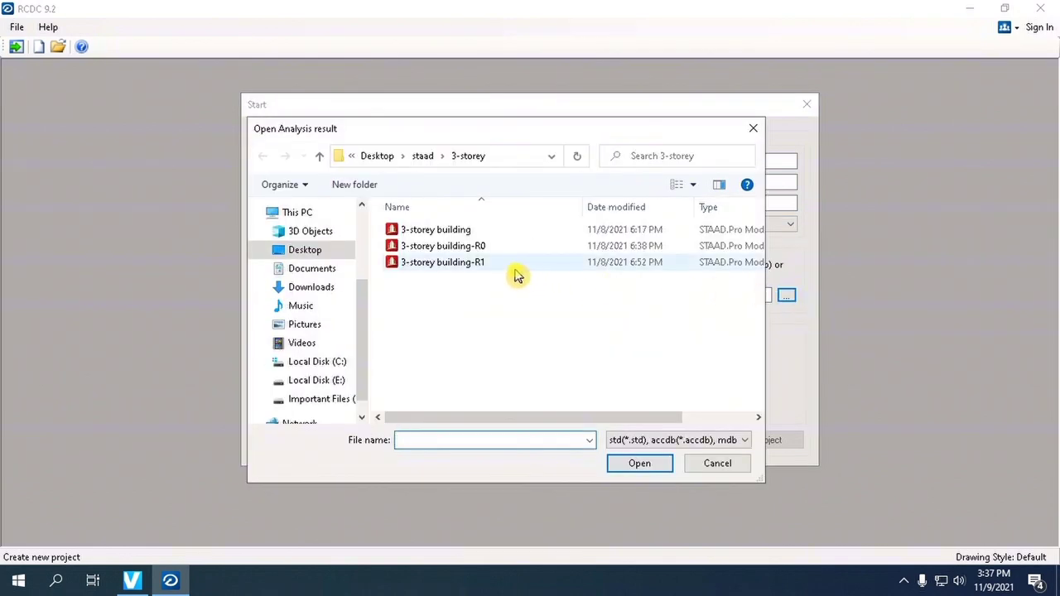
{"action": "left_click", "coordinate": [485, 264]}
{"action": "left_click", "coordinate": [642, 463]}
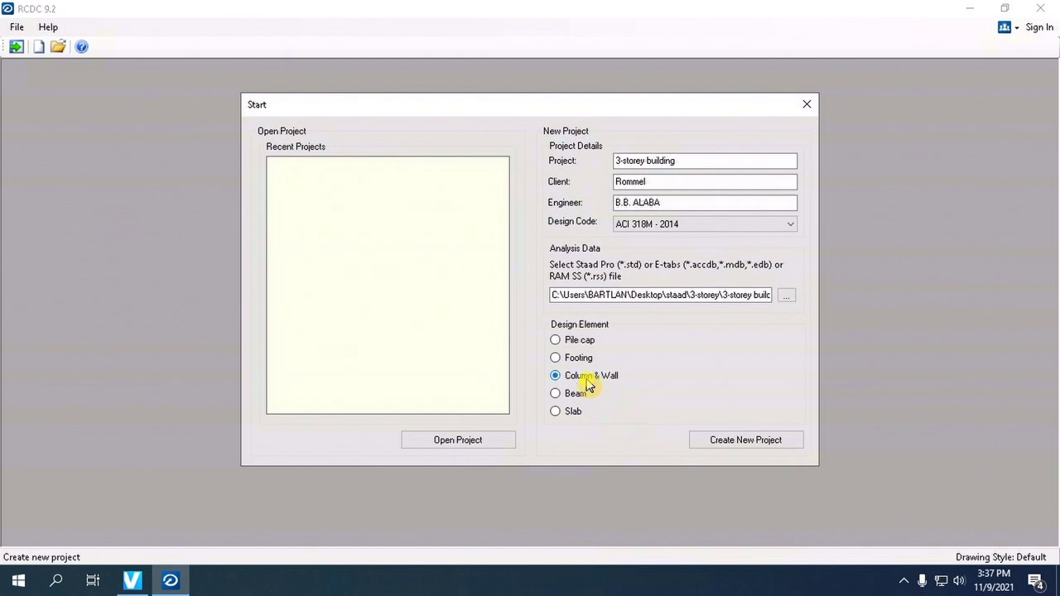
{"action": "left_click", "coordinate": [744, 440]}
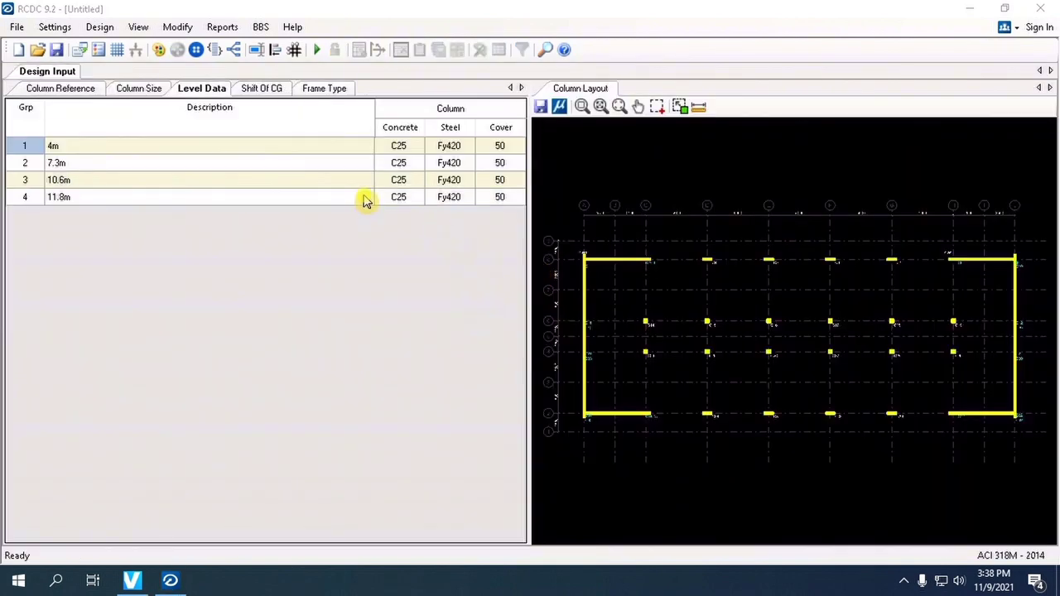
- Review the material properties in the design settings and accept them
{"action": "left_click", "coordinate": [55, 28]}
{"action": "left_click", "coordinate": [73, 47]}
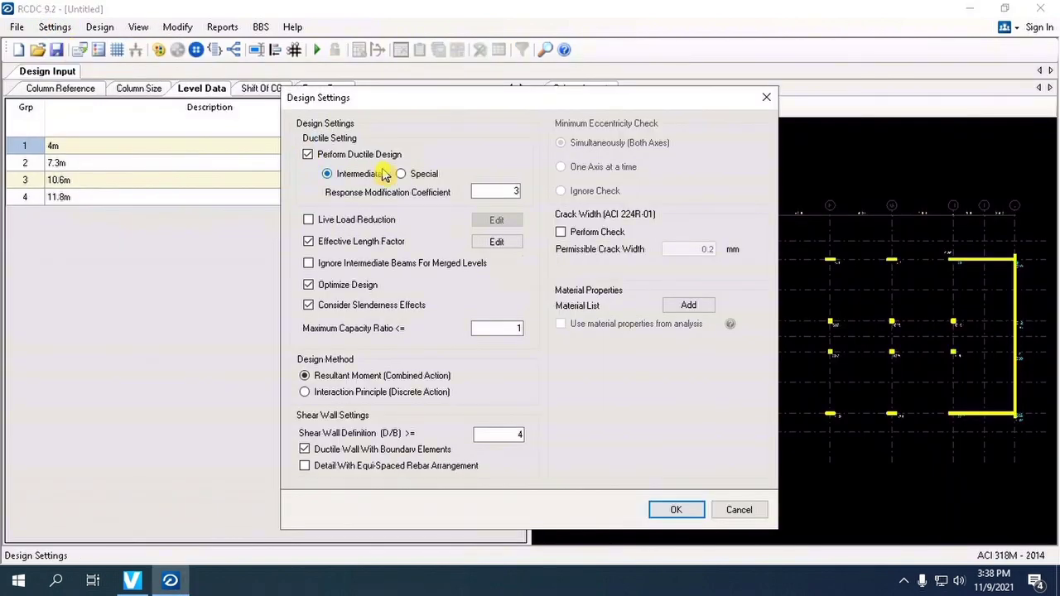
{"action": "left_click", "coordinate": [689, 307]}
{"action": "left_click", "coordinate": [618, 412]}
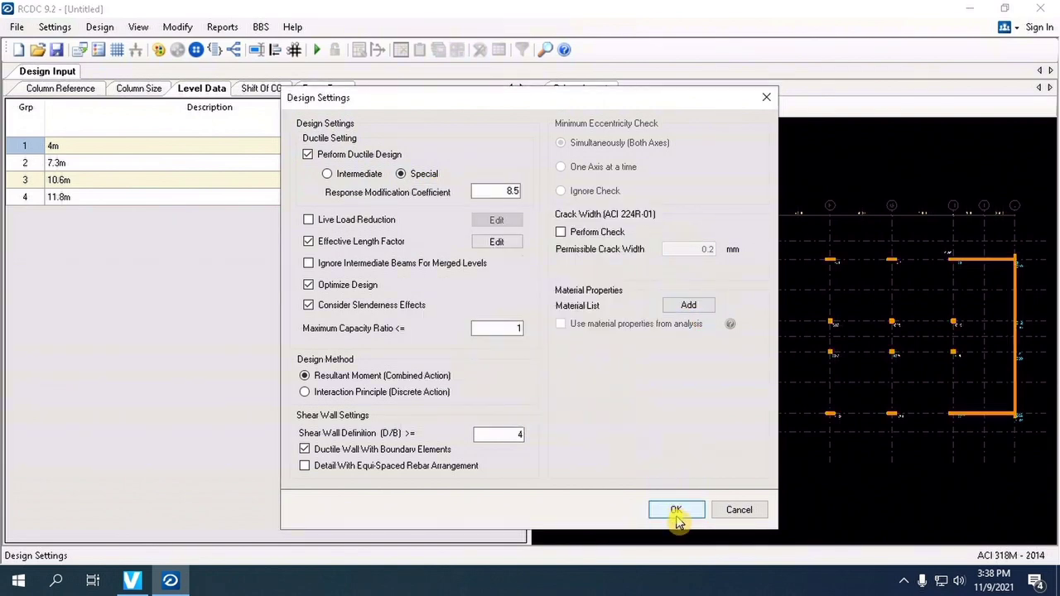
{"action": "left_click", "coordinate": [677, 510]}
- Check the maximum column bar size choices in the reinforcement settings and accept them
{"action": "left_click", "coordinate": [55, 27]}
{"action": "left_click", "coordinate": [83, 67]}
{"action": "left_click", "coordinate": [726, 143]}
{"action": "left_click", "coordinate": [685, 268]}
{"action": "left_click", "coordinate": [657, 469]}
- Fill C21 concrete, Fy275 steel and 40 cover down all levels for beams, then copy them to the columns
{"action": "left_click", "coordinate": [201, 87]}
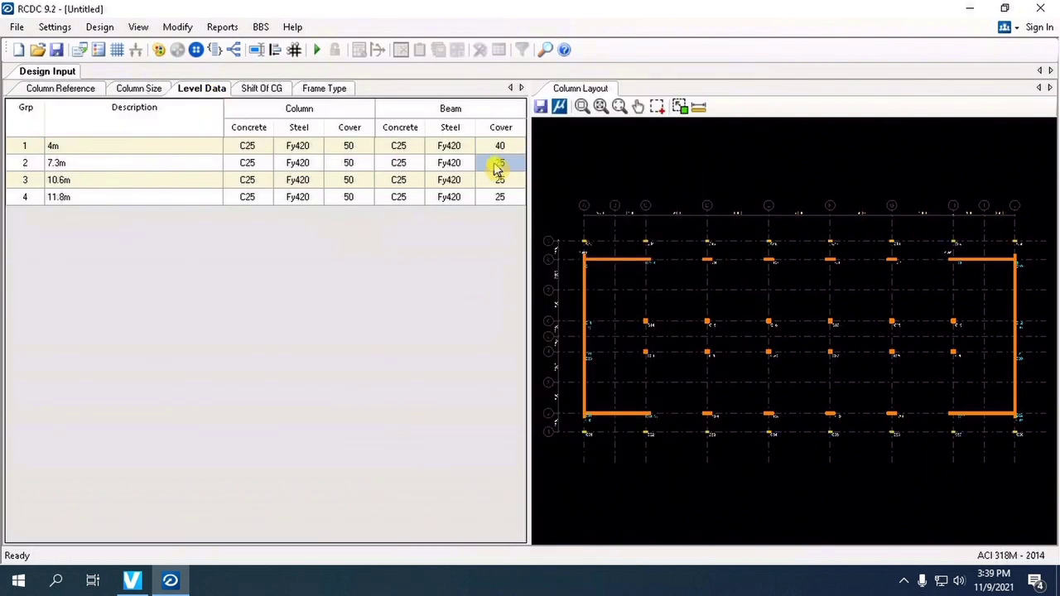
{"action": "left_click_drag", "start_coordinate": [499, 147], "coordinate": [500, 197]}
{"action": "left_click_drag", "start_coordinate": [450, 146], "coordinate": [448, 197]}
{"action": "left_click", "coordinate": [400, 146]}
{"action": "left_click", "coordinate": [402, 178]}
{"action": "left_click_drag", "start_coordinate": [400, 146], "coordinate": [400, 197]}
{"action": "left_click_drag", "start_coordinate": [398, 153], "coordinate": [499, 197]}
{"action": "key", "text": "ctrl+c"}
{"action": "mouse_move", "coordinate": [248, 145]}
{"action": "left_mouse_down"}
{"action": "mouse_move", "coordinate": [303, 196]}
{"action": "mouse_move", "coordinate": [349, 197]}
{"action": "left_mouse_up"}
{"action": "key", "text": "ctrl+v"}
- Classify load cases 1–3 as Earthquake X, Earthquake Z and Dead Load
{"action": "left_click", "coordinate": [54, 26]}
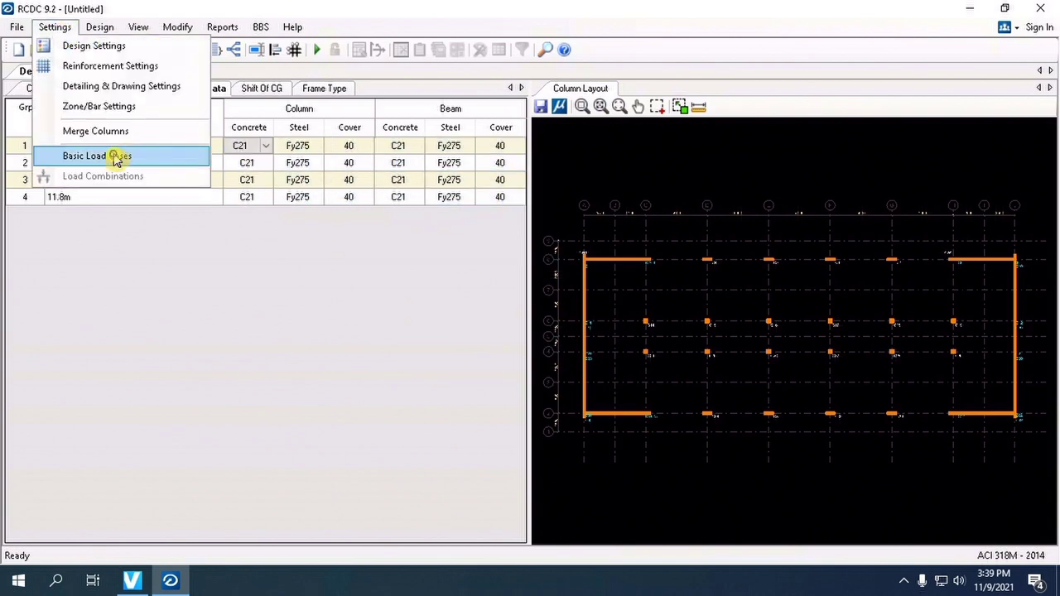
{"action": "left_click", "coordinate": [116, 160]}
{"action": "left_click", "coordinate": [492, 133]}
{"action": "left_click", "coordinate": [486, 164]}
{"action": "left_click", "coordinate": [492, 148]}
{"action": "left_click", "coordinate": [502, 190]}
{"action": "left_click", "coordinate": [491, 166]}
{"action": "left_click", "coordinate": [491, 170]}
- Classify loads 4–7 as Live Load, Wind X, Wind Z and Roof Live, then make all seven primary
{"action": "left_click", "coordinate": [495, 179]}
{"action": "left_click", "coordinate": [497, 190]}
{"action": "left_click", "coordinate": [492, 206]}
{"action": "left_click", "coordinate": [464, 275]}
{"action": "left_click", "coordinate": [496, 216]}
{"action": "left_click", "coordinate": [458, 312]}
{"action": "left_click", "coordinate": [495, 233]}
{"action": "left_click", "coordinate": [448, 369]}
{"action": "left_click_drag", "start_coordinate": [331, 131], "coordinate": [389, 233]}
{"action": "left_click", "coordinate": [528, 140]}
{"action": "left_click", "coordinate": [755, 474]}
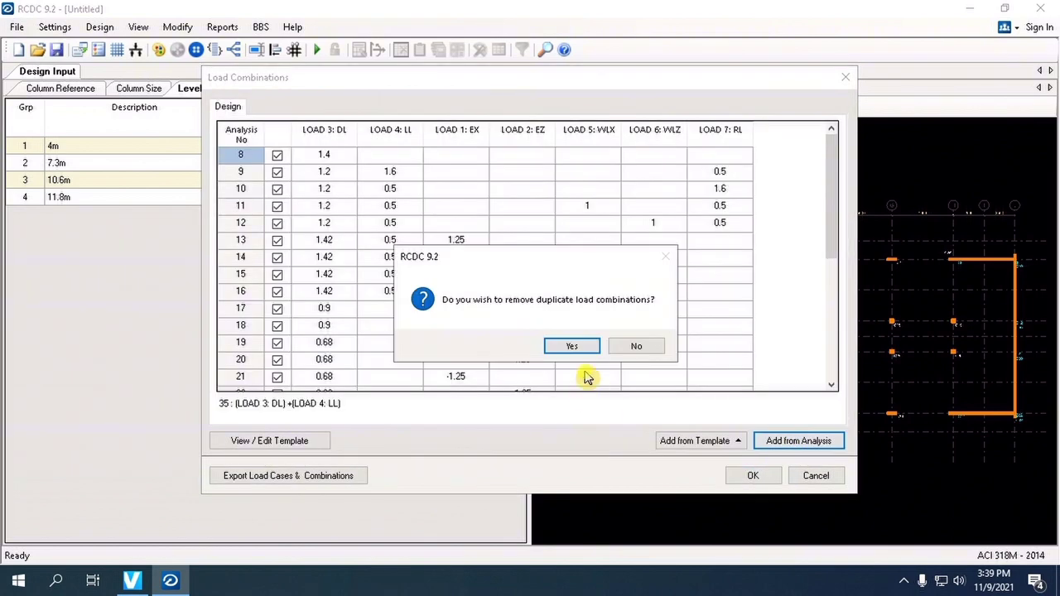
- Remove duplicate load combinations, accept the combinations and start the column design
{"action": "left_click", "coordinate": [571, 345]}
{"action": "left_click", "coordinate": [276, 310]}
{"action": "scroll", "coordinate": [276, 286], "scroll_direction": "down", "scroll_amount": 3}
{"action": "left_click", "coordinate": [277, 281]}
{"action": "left_click", "coordinate": [734, 479]}
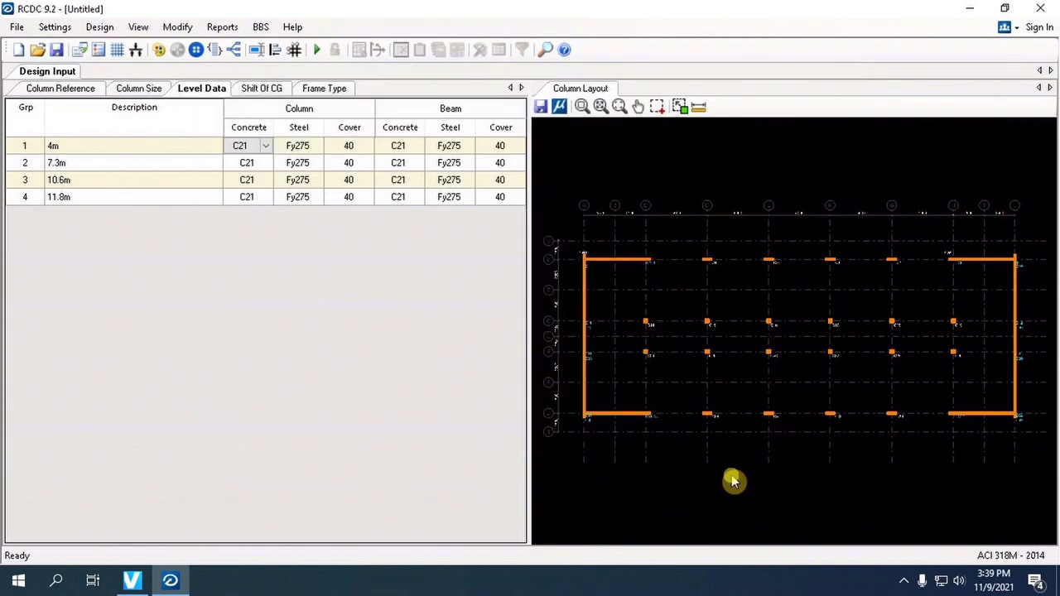
{"action": "left_click", "coordinate": [108, 44]}
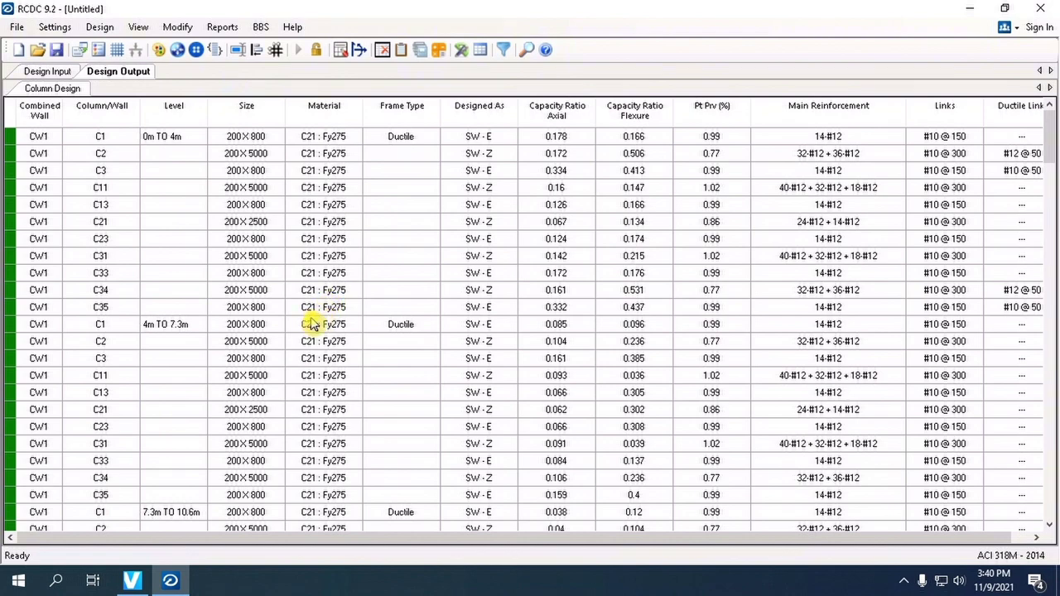
- Scroll through the Column Design table of C21:Fy275 columns, mostly reinforced with 8-#20 bars
{"action": "scroll", "coordinate": [305, 323], "scroll_direction": "down", "scroll_amount": 2}
{"action": "scroll", "coordinate": [300, 321], "scroll_direction": "down", "scroll_amount": 5}
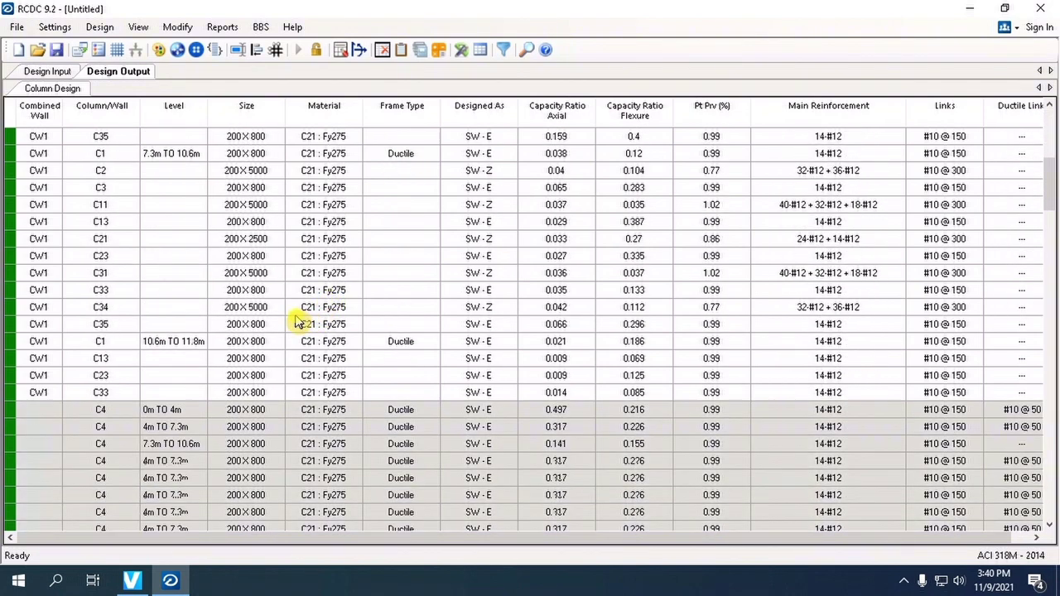
{"action": "scroll", "coordinate": [297, 319], "scroll_direction": "down", "scroll_amount": 3}
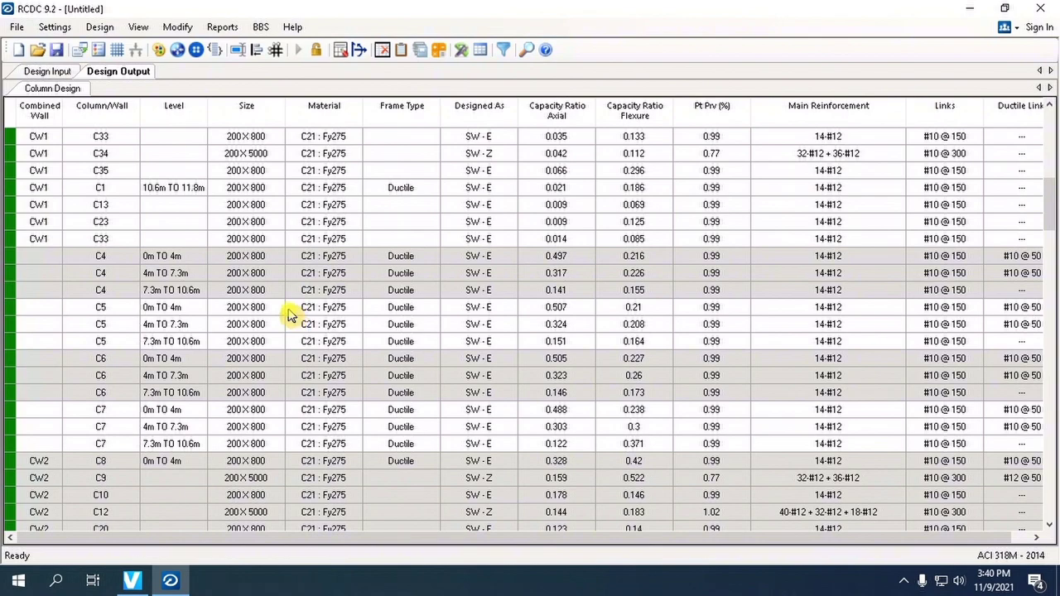
{"action": "scroll", "coordinate": [292, 316], "scroll_direction": "down", "scroll_amount": 2}
{"action": "scroll", "coordinate": [292, 317], "scroll_direction": "down", "scroll_amount": 2}
{"action": "scroll", "coordinate": [292, 316], "scroll_direction": "down", "scroll_amount": 2}
{"action": "scroll", "coordinate": [291, 317], "scroll_direction": "down", "scroll_amount": 3}
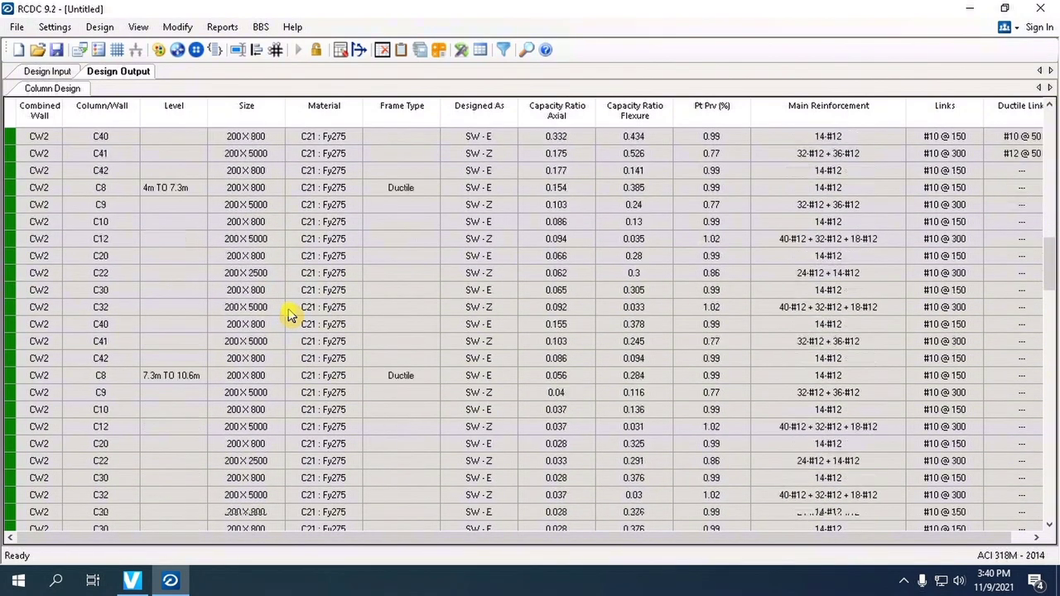
{"action": "scroll", "coordinate": [290, 315], "scroll_direction": "down", "scroll_amount": 4}
{"action": "scroll", "coordinate": [290, 315], "scroll_direction": "down", "scroll_amount": 2}
{"action": "scroll", "coordinate": [290, 314], "scroll_direction": "down", "scroll_amount": 1}
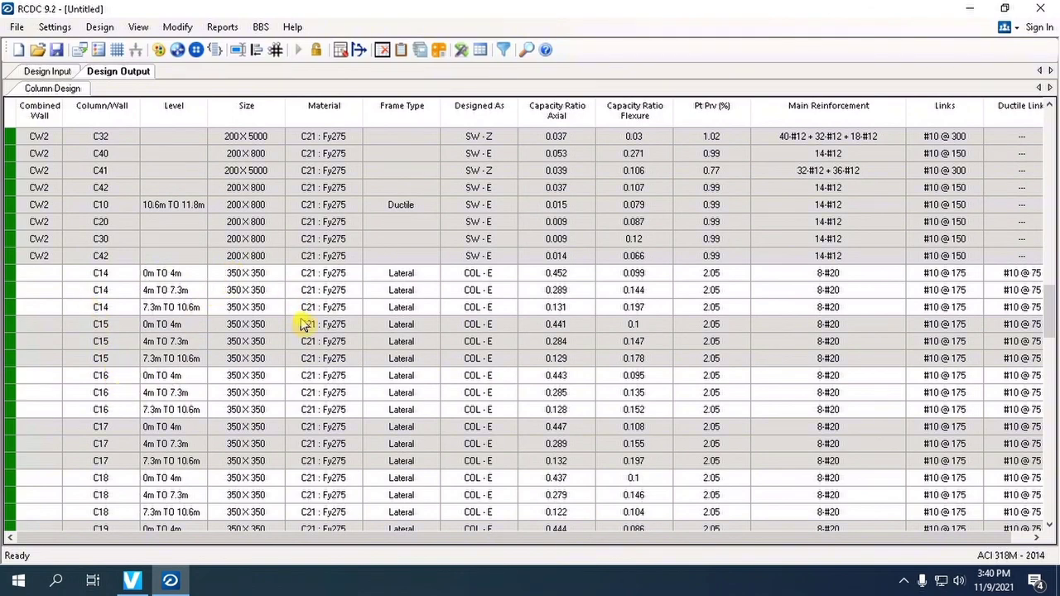
{"action": "scroll", "coordinate": [300, 460], "scroll_direction": "down", "scroll_amount": 4}
{"action": "scroll", "coordinate": [303, 433], "scroll_direction": "down", "scroll_amount": 4}
{"action": "scroll", "coordinate": [303, 421], "scroll_direction": "down", "scroll_amount": 6}
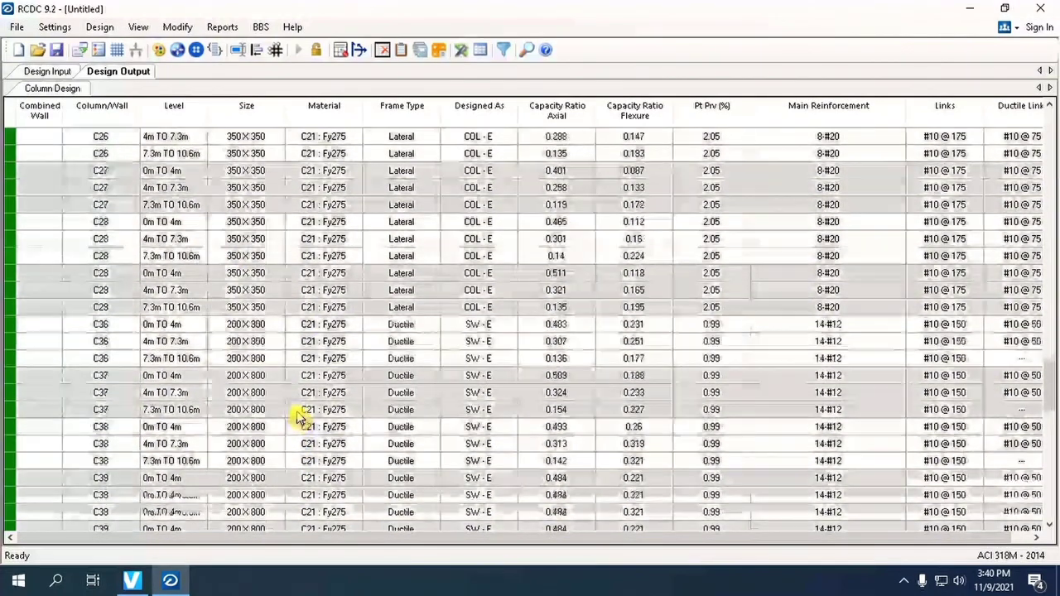
{"action": "scroll", "coordinate": [303, 419], "scroll_direction": "down", "scroll_amount": 2}
{"action": "scroll", "coordinate": [302, 282], "scroll_direction": "down", "scroll_amount": 2}
{"action": "scroll", "coordinate": [300, 331], "scroll_direction": "down", "scroll_amount": 1}
{"action": "scroll", "coordinate": [300, 331], "scroll_direction": "down", "scroll_amount": 3}
{"action": "scroll", "coordinate": [298, 331], "scroll_direction": "down", "scroll_amount": 4}
{"action": "scroll", "coordinate": [299, 331], "scroll_direction": "down", "scroll_amount": 5}
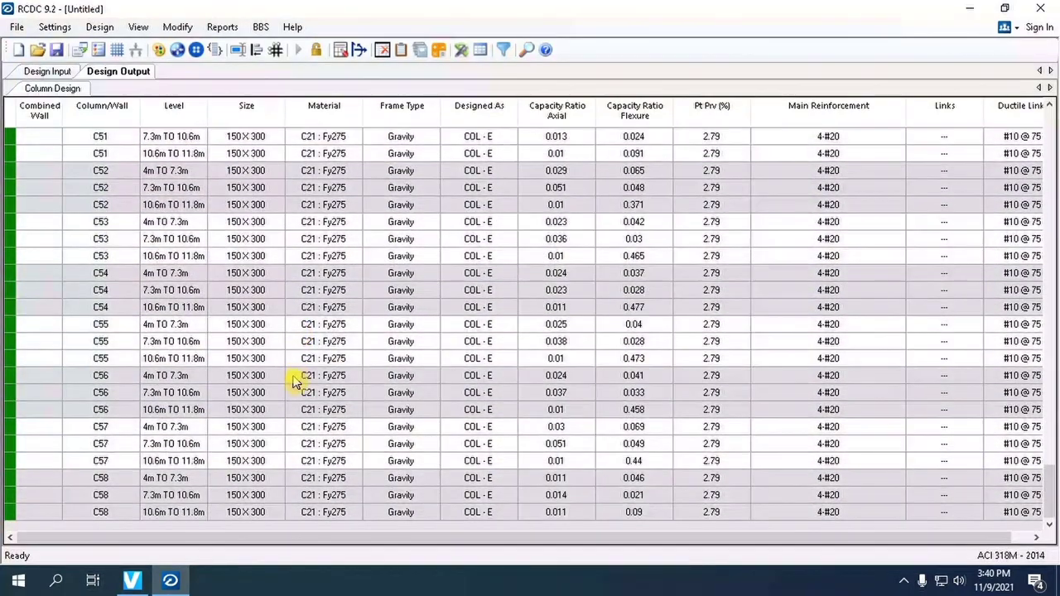
{"action": "scroll", "coordinate": [274, 282], "scroll_direction": "up", "scroll_amount": 6}
{"action": "scroll", "coordinate": [255, 232], "scroll_direction": "up", "scroll_amount": 5}
{"action": "scroll", "coordinate": [257, 235], "scroll_direction": "up", "scroll_amount": 5}
{"action": "scroll", "coordinate": [253, 222], "scroll_direction": "up", "scroll_amount": 4}
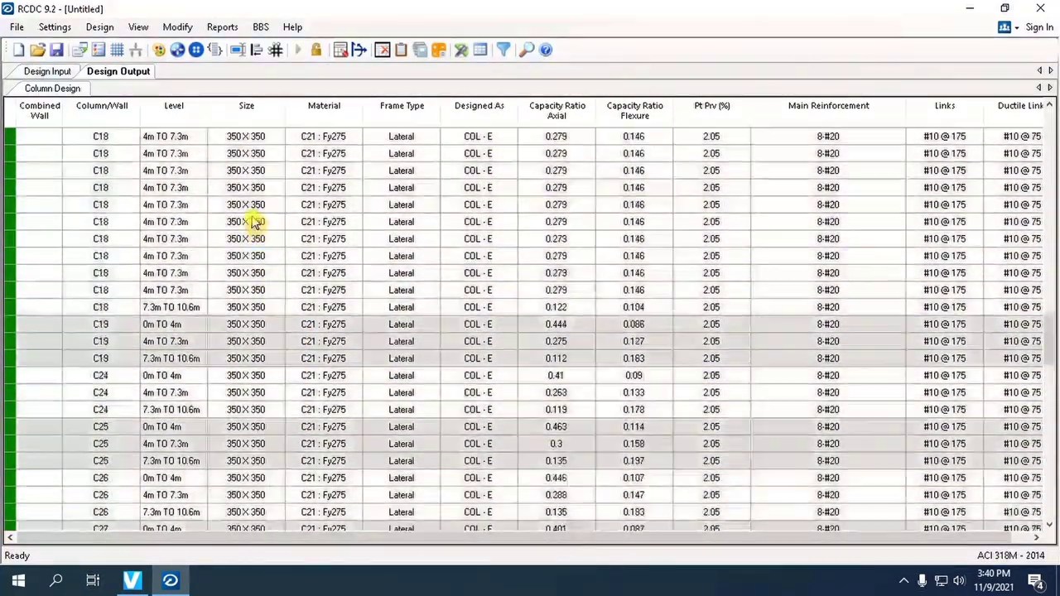
{"action": "scroll", "coordinate": [248, 182], "scroll_direction": "up", "scroll_amount": 2}
{"action": "scroll", "coordinate": [296, 406], "scroll_direction": "down", "scroll_amount": 2}
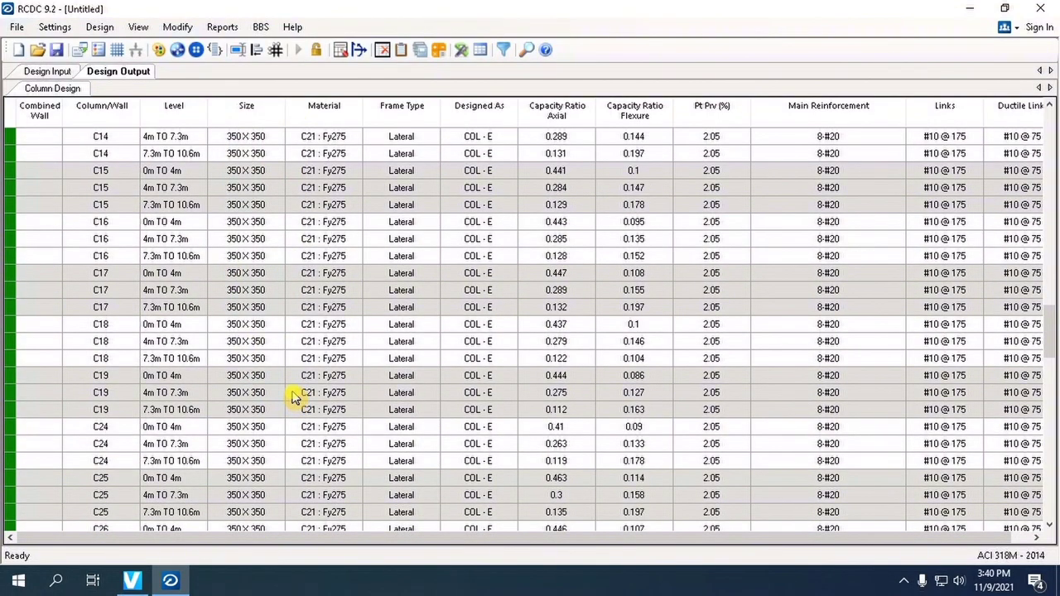
- Start a new project without saving the column project, fill in its details and choose ACI 318M-2014
{"action": "left_click", "coordinate": [26, 33]}
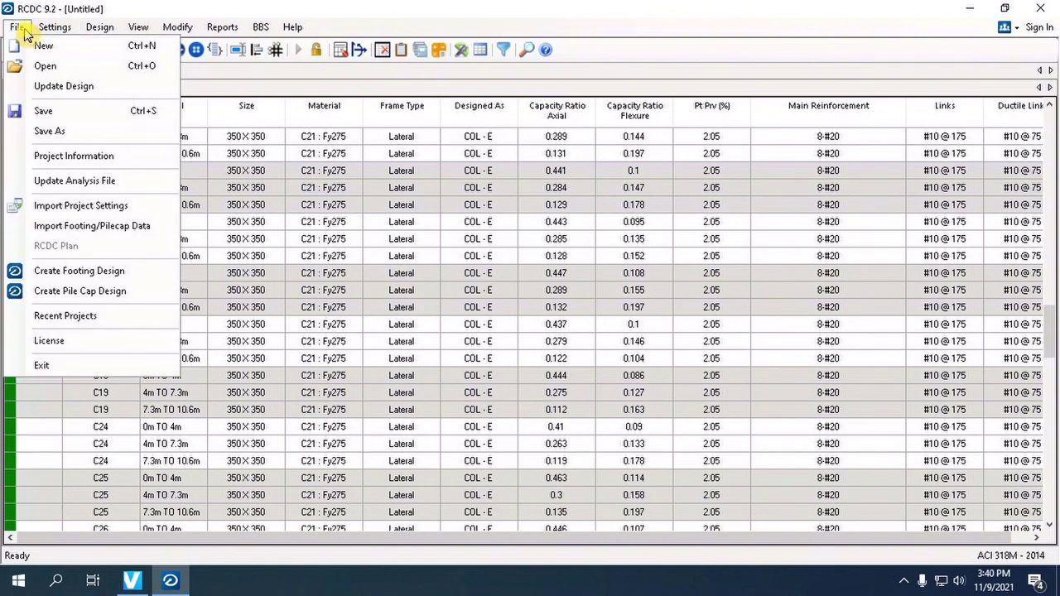
{"action": "left_click", "coordinate": [48, 47]}
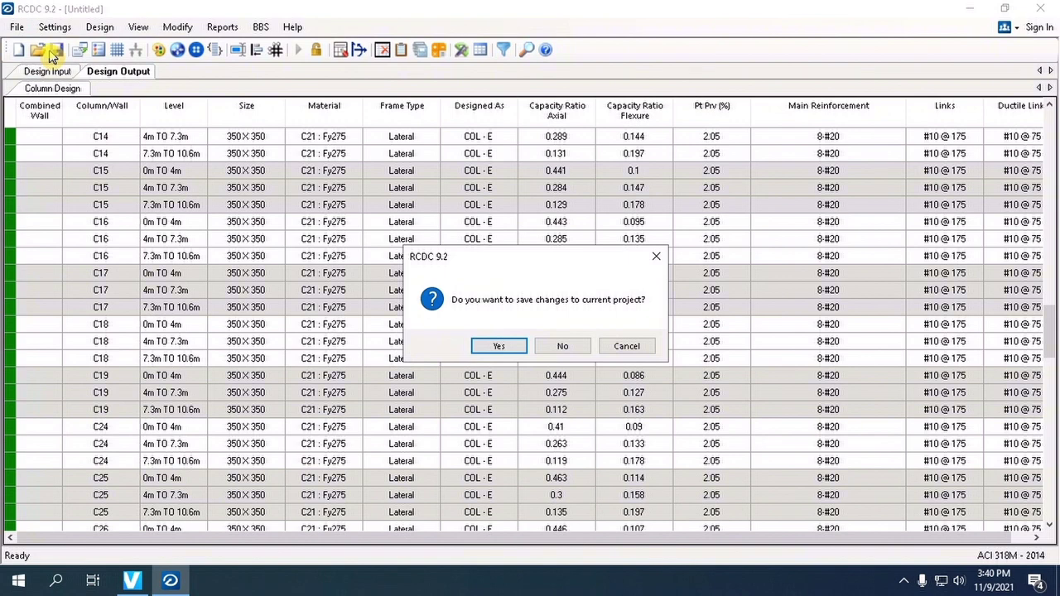
{"action": "left_click", "coordinate": [563, 348]}
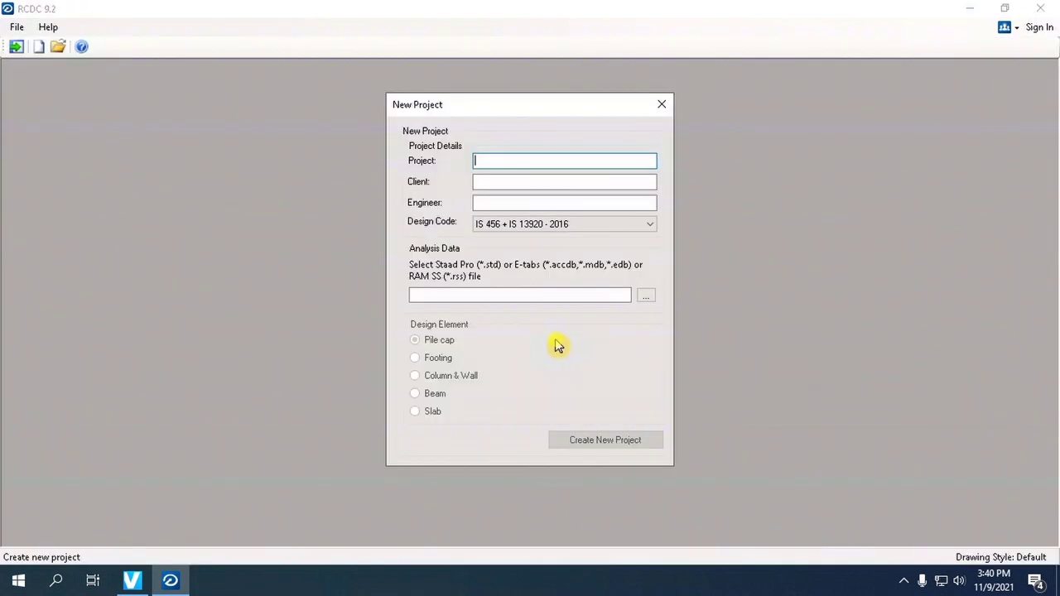
{"action": "type", "text": "JK"}
{"action": "left_click", "coordinate": [517, 179]}
{"action": "left_click", "coordinate": [505, 202]}
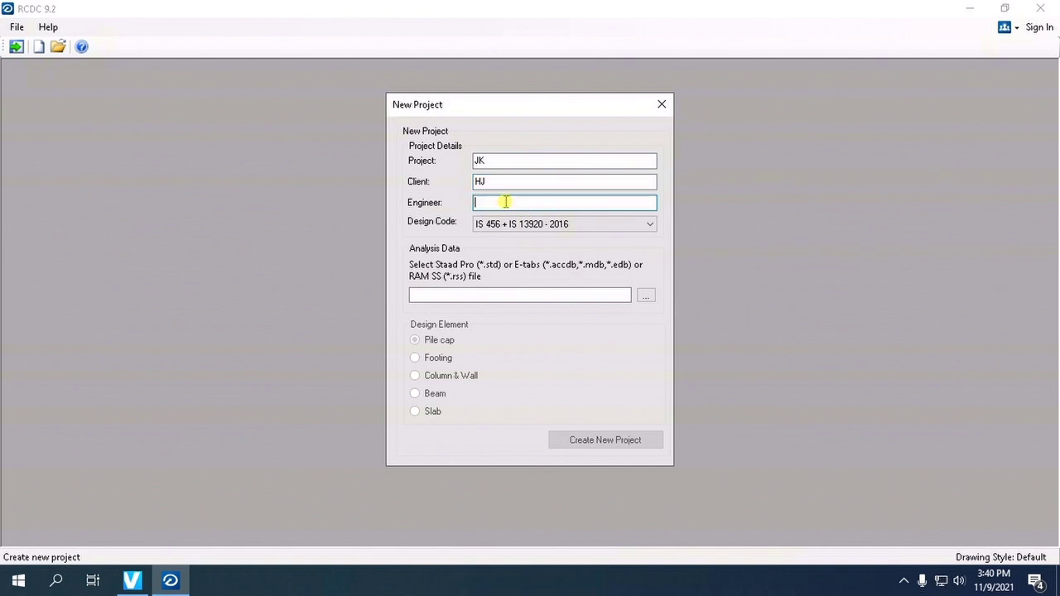
{"action": "type", "text": "KL"}
{"action": "left_click", "coordinate": [504, 223]}
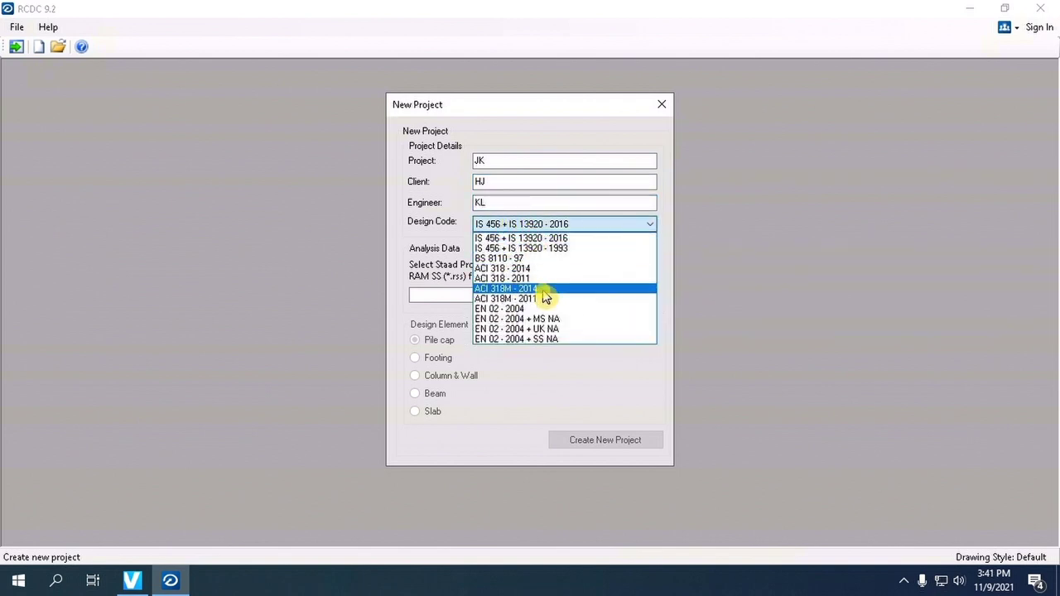
{"action": "left_click", "coordinate": [544, 293]}
- Link the 3-storey building-R1 analysis file and create a Beam design project
{"action": "left_click", "coordinate": [646, 299]}
{"action": "left_click", "coordinate": [610, 263]}
{"action": "left_click", "coordinate": [764, 467]}
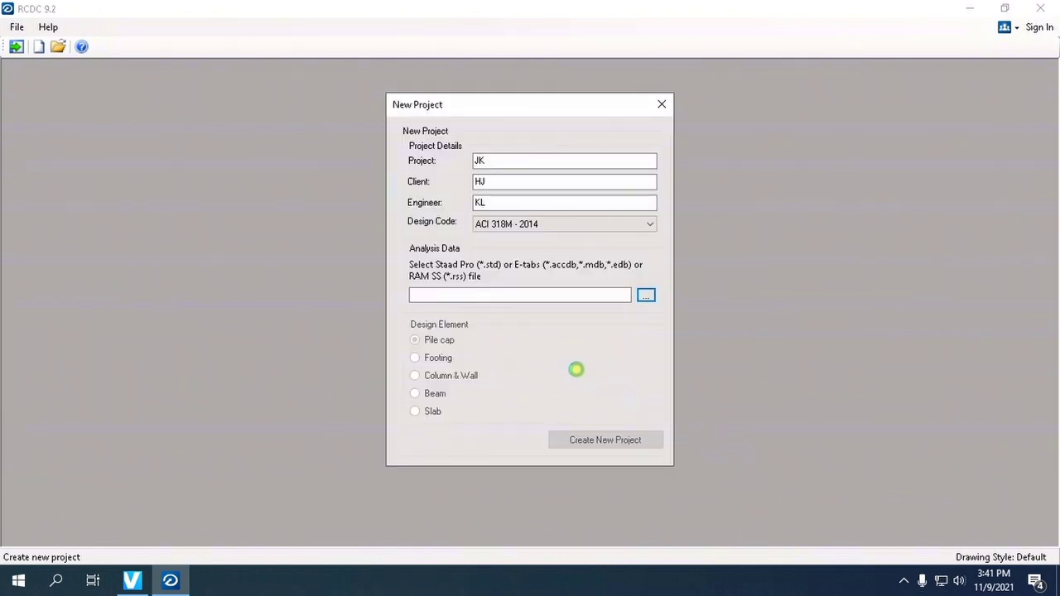
{"action": "left_click", "coordinate": [443, 399]}
{"action": "left_click", "coordinate": [528, 360]}
{"action": "key", "text": "Return"}
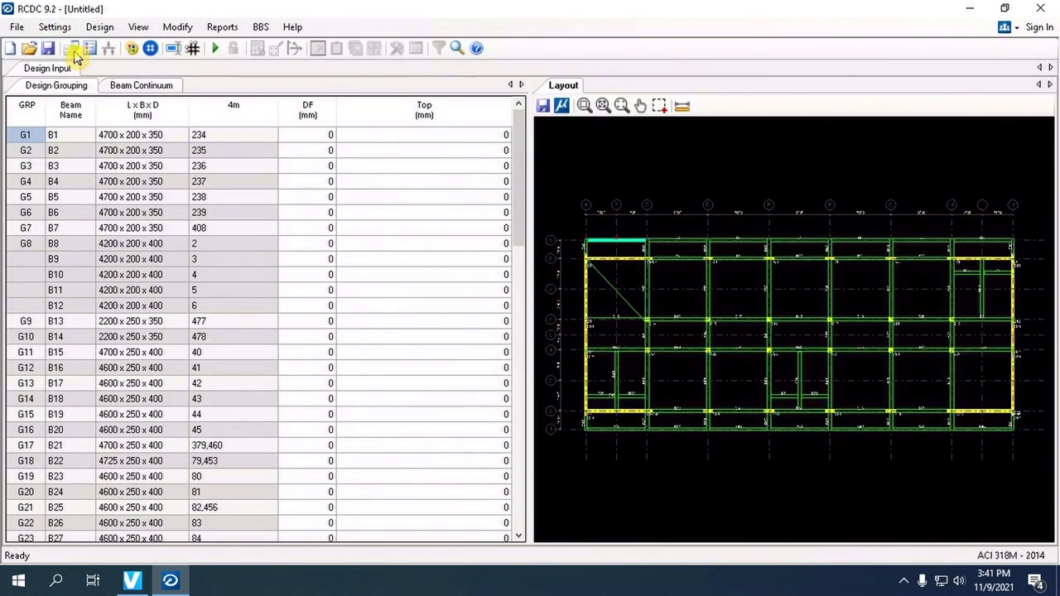
- Add C21 concrete and Fy275 steel grades and make them the beam materials
{"action": "left_click", "coordinate": [73, 52]}
{"action": "left_click", "coordinate": [720, 86]}
{"action": "type", "text": "21"}
{"action": "left_click", "coordinate": [492, 328]}
{"action": "type", "text": "275"}
{"action": "left_click", "coordinate": [622, 329]}
{"action": "left_click", "coordinate": [551, 386]}
{"action": "left_click", "coordinate": [671, 85]}
{"action": "left_click", "coordinate": [667, 106]}
{"action": "left_click", "coordinate": [684, 108]}
{"action": "left_click", "coordinate": [667, 123]}
{"action": "left_click", "coordinate": [691, 156]}
{"action": "key", "text": "Return"}
- Classify LOAD 1–4 as Earthquake X, Earthquake Z, Dead Load and Live Load
{"action": "left_click", "coordinate": [55, 27]}
{"action": "left_click", "coordinate": [67, 130]}
{"action": "left_click", "coordinate": [464, 131]}
{"action": "left_click", "coordinate": [455, 176]}
{"action": "left_click", "coordinate": [495, 148]}
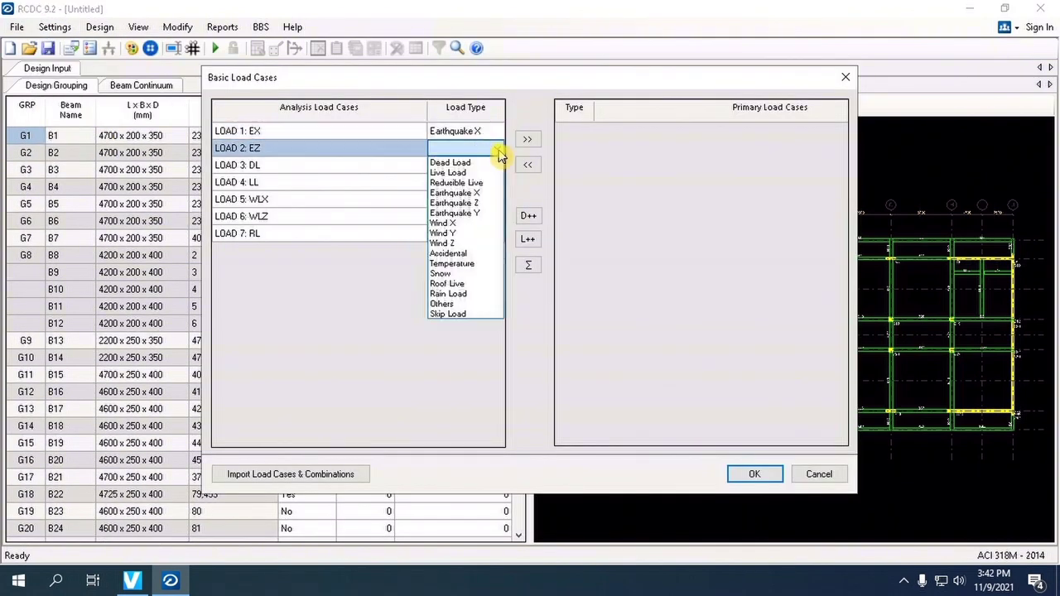
{"action": "left_click", "coordinate": [455, 203]}
{"action": "left_click", "coordinate": [478, 165]}
{"action": "left_click", "coordinate": [452, 180]}
{"action": "left_click", "coordinate": [495, 182]}
{"action": "left_click", "coordinate": [447, 206]}
- Classify LOAD 5–7 as Wind X, Wind Z and Roof Live, and make all seven primary
{"action": "left_click", "coordinate": [495, 199]}
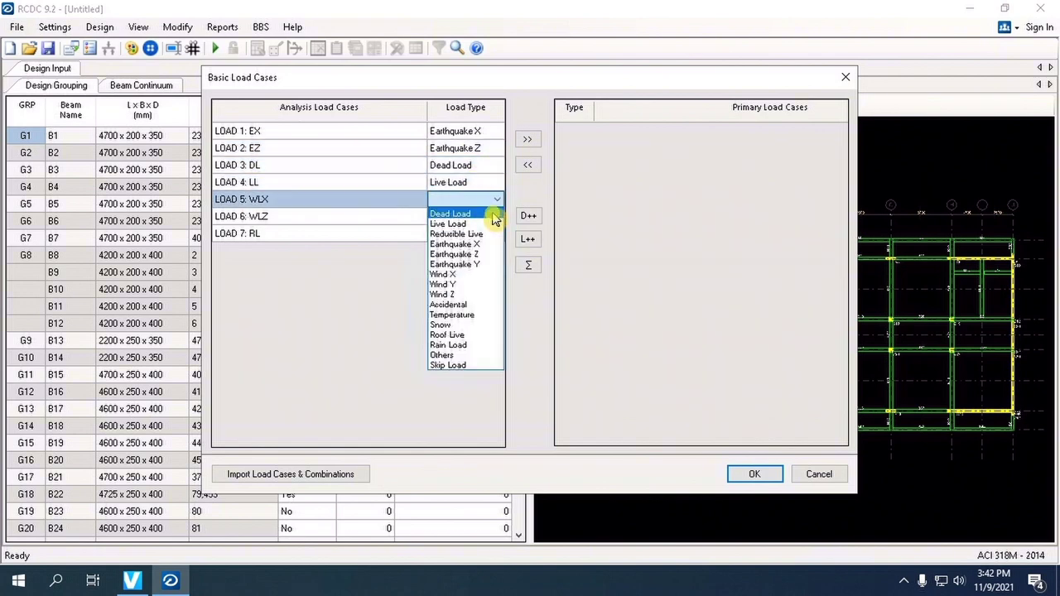
{"action": "left_click", "coordinate": [442, 274]}
{"action": "left_click", "coordinate": [496, 217]}
{"action": "left_click", "coordinate": [495, 239]}
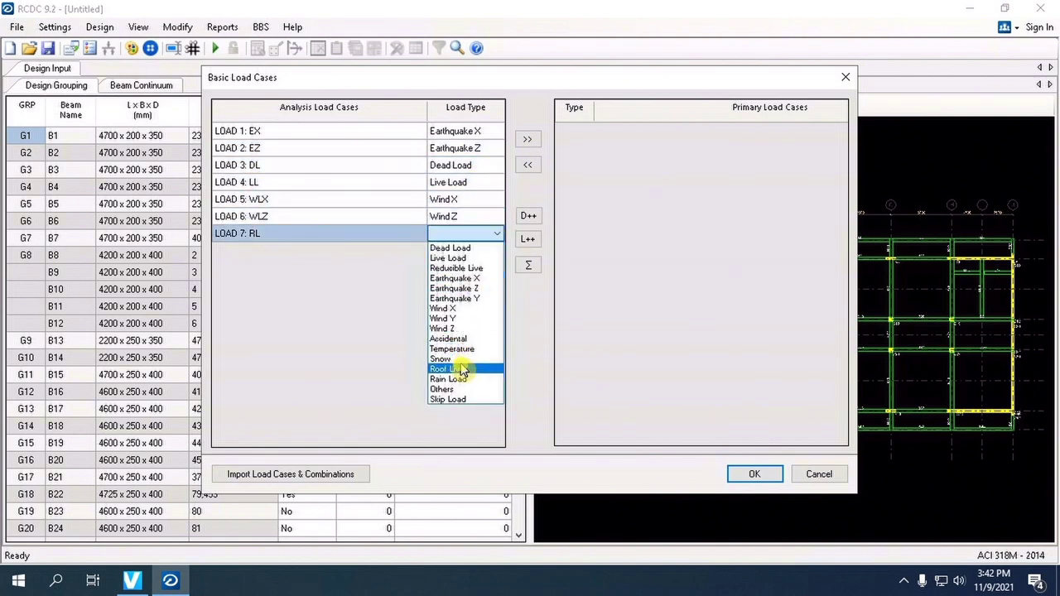
{"action": "left_click", "coordinate": [467, 367]}
{"action": "left_click_drag", "start_coordinate": [249, 131], "coordinate": [249, 233]}
{"action": "left_click", "coordinate": [527, 139]}
{"action": "left_click", "coordinate": [755, 474]}
- Skip duplicate removal, accept the generated load combinations and run the beam design
{"action": "left_click", "coordinate": [572, 347]}
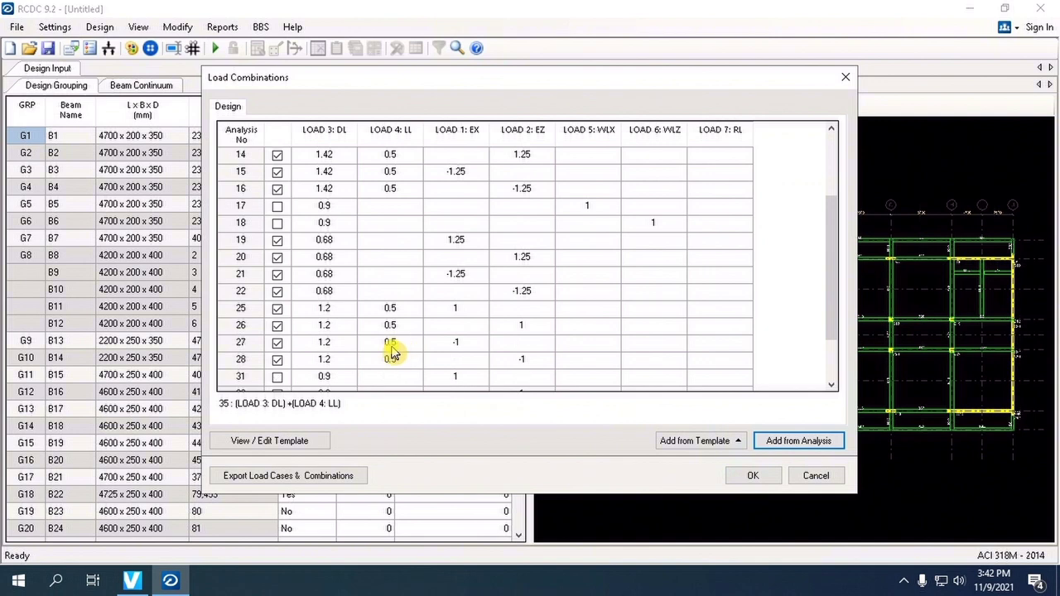
{"action": "left_click", "coordinate": [278, 225]}
{"action": "left_click", "coordinate": [278, 342]}
{"action": "left_click", "coordinate": [753, 475]}
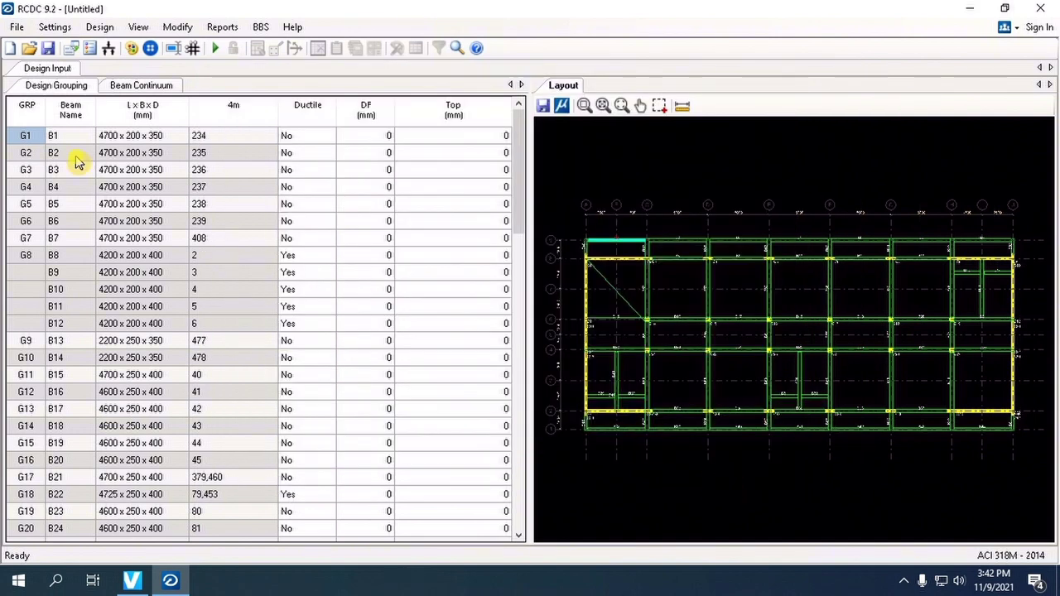
{"action": "left_click", "coordinate": [112, 47]}
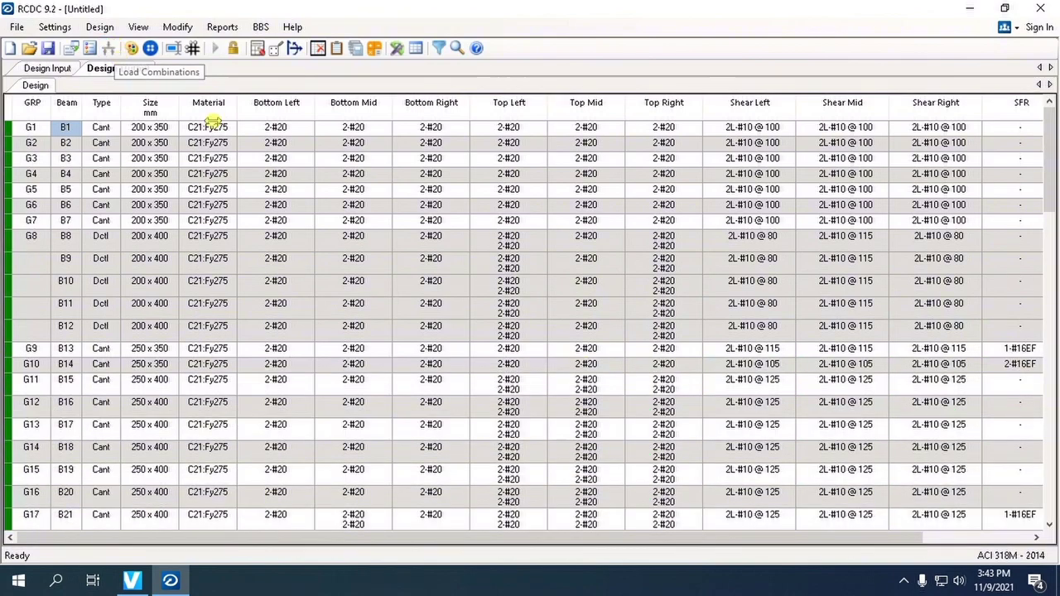
- Scroll down and back up through the 4m beam reinforcement Design Output table
{"action": "scroll", "coordinate": [321, 287], "scroll_direction": "down", "scroll_amount": 1}
{"action": "scroll", "coordinate": [322, 396], "scroll_direction": "down", "scroll_amount": 4}
{"action": "scroll", "coordinate": [322, 396], "scroll_direction": "down", "scroll_amount": 1}
{"action": "scroll", "coordinate": [322, 396], "scroll_direction": "down", "scroll_amount": 3}
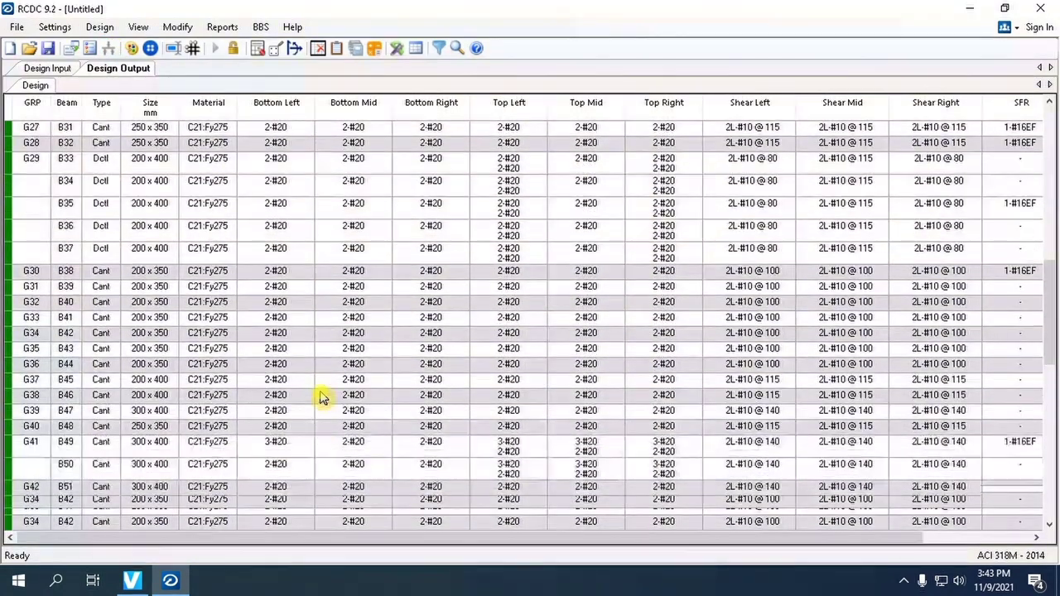
{"action": "scroll", "coordinate": [322, 396], "scroll_direction": "down", "scroll_amount": 1}
{"action": "scroll", "coordinate": [224, 354], "scroll_direction": "down", "scroll_amount": 5}
{"action": "scroll", "coordinate": [224, 353], "scroll_direction": "down", "scroll_amount": 1}
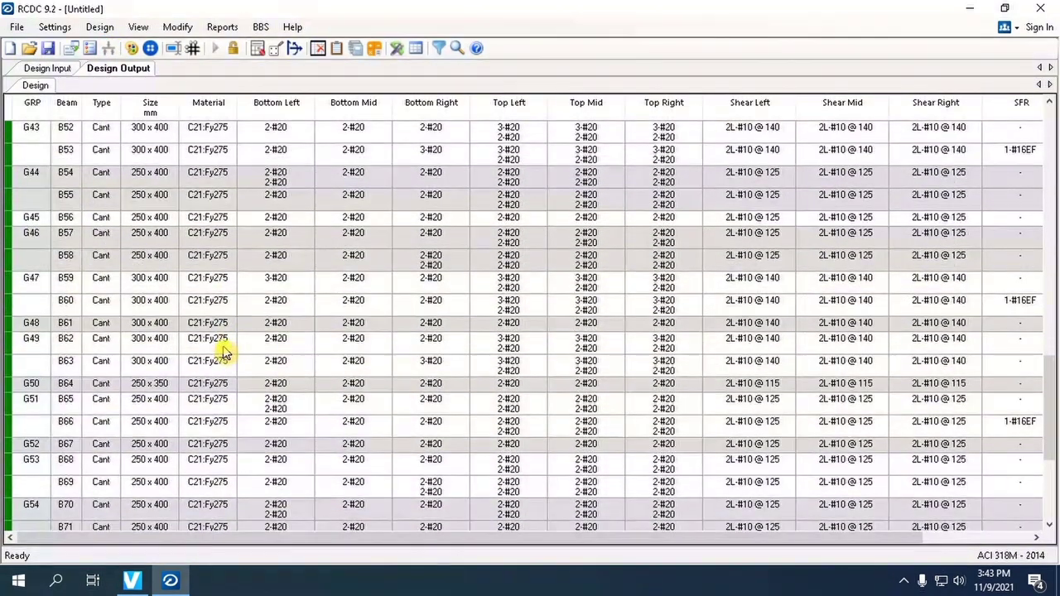
{"action": "scroll", "coordinate": [224, 354], "scroll_direction": "down", "scroll_amount": 2}
{"action": "scroll", "coordinate": [224, 353], "scroll_direction": "down", "scroll_amount": 2}
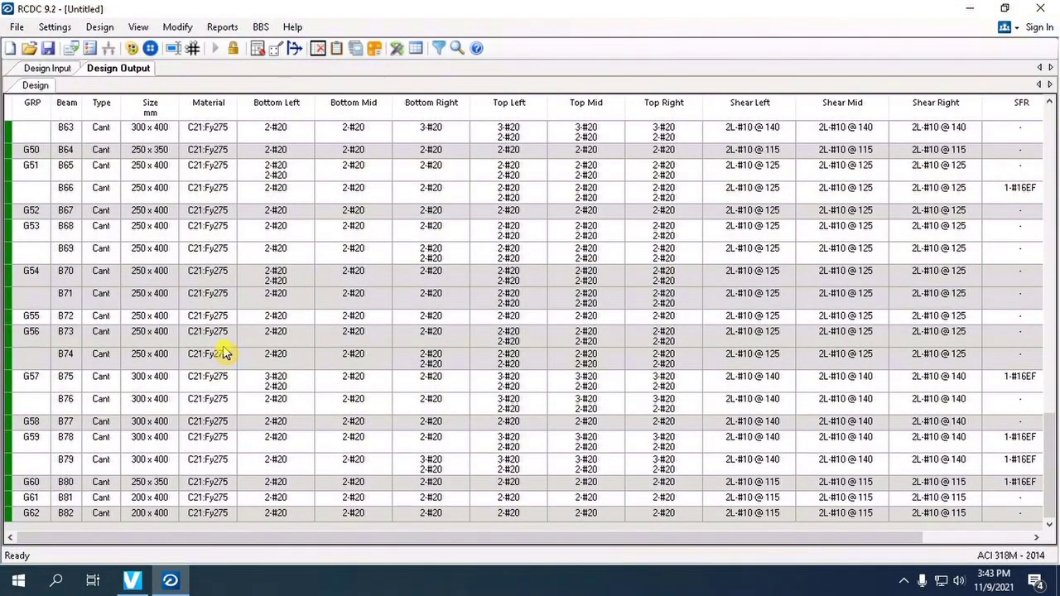
{"action": "scroll", "coordinate": [220, 348], "scroll_direction": "up", "scroll_amount": 8}
{"action": "scroll", "coordinate": [221, 339], "scroll_direction": "up", "scroll_amount": 6}
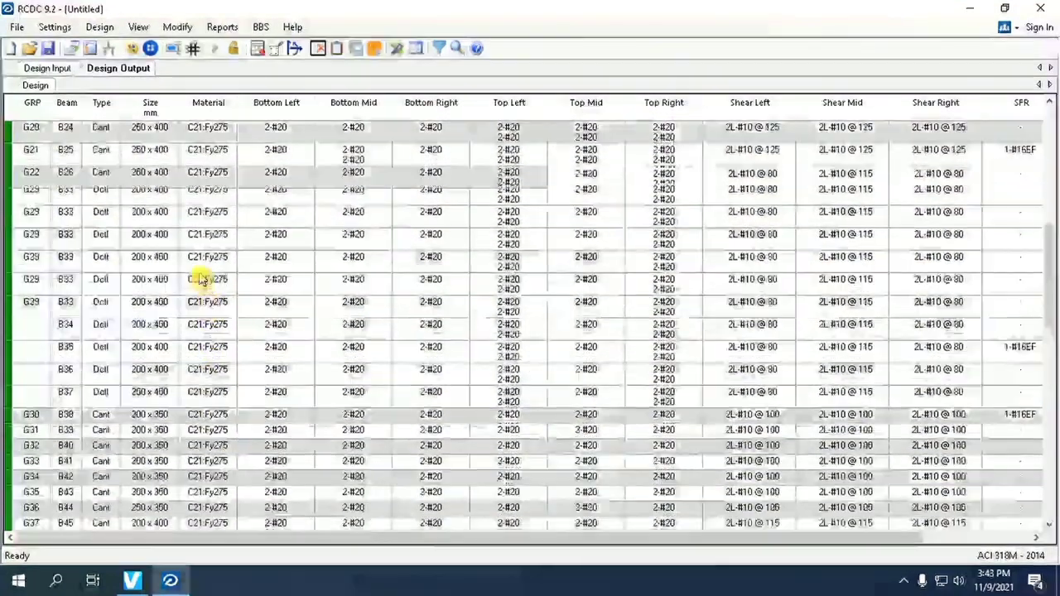
{"action": "scroll", "coordinate": [208, 279], "scroll_direction": "up", "scroll_amount": 3}
{"action": "scroll", "coordinate": [199, 273], "scroll_direction": "up", "scroll_amount": 3}
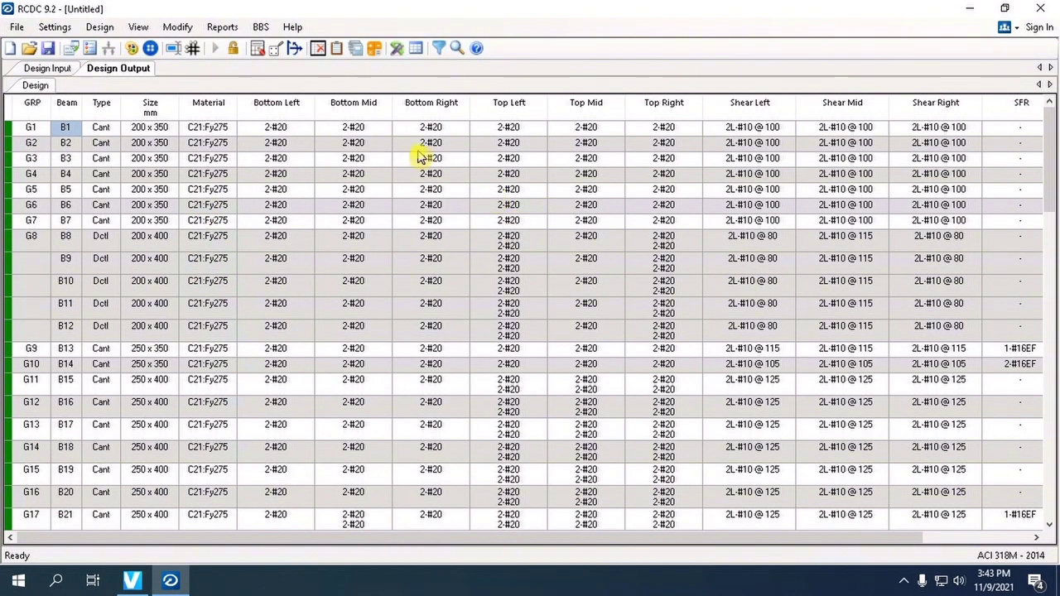
- Start a new project without saving the current one, filling in the project and client names
{"action": "left_click", "coordinate": [61, 33]}
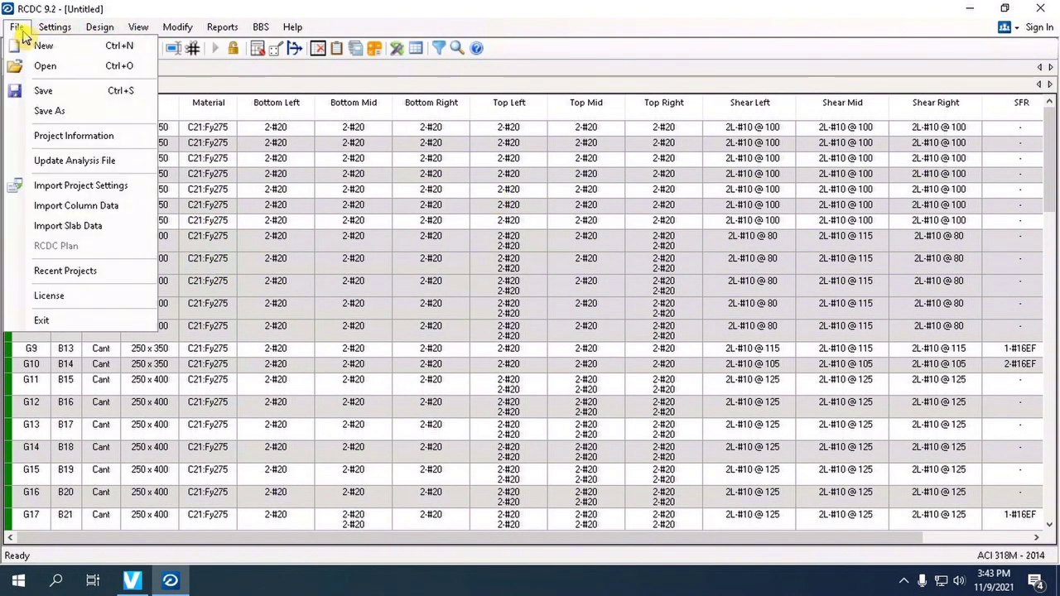
{"action": "left_click", "coordinate": [31, 45]}
{"action": "left_click", "coordinate": [562, 348]}
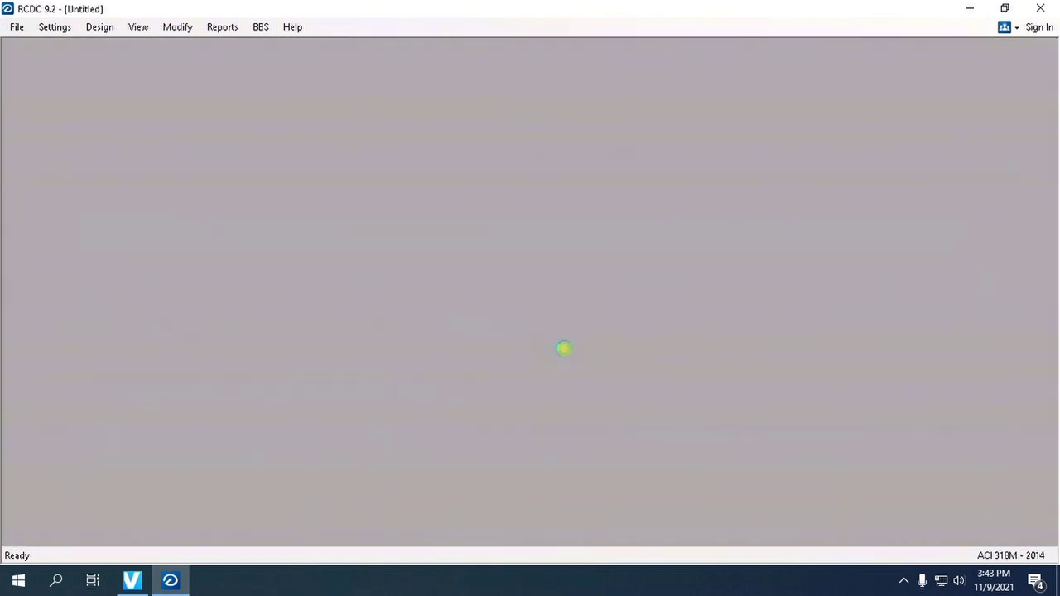
{"action": "type", "text": "HJK"}
{"action": "left_click", "coordinate": [475, 181]}
{"action": "type", "text": "LMKL"}
{"action": "left_click", "coordinate": [480, 200]}
- Create a Beam project for the 7.3m level from 3-storey building-R1 under ACI 318M - 2014
{"action": "type", "text": "TYU"}
{"action": "left_click", "coordinate": [513, 274]}
{"action": "left_click", "coordinate": [652, 304]}
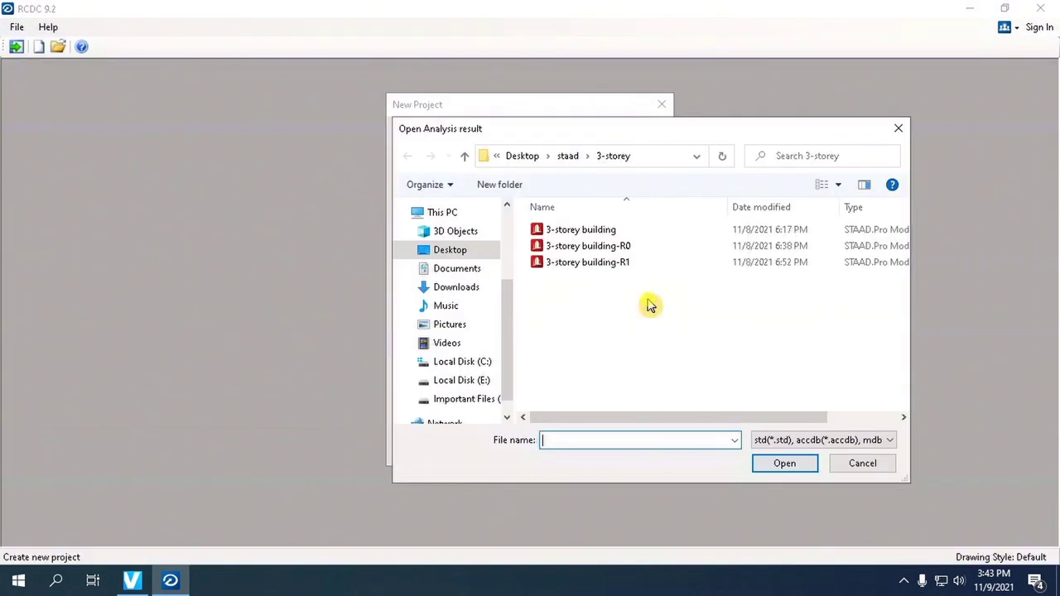
{"action": "left_click", "coordinate": [609, 263]}
{"action": "left_click", "coordinate": [779, 465]}
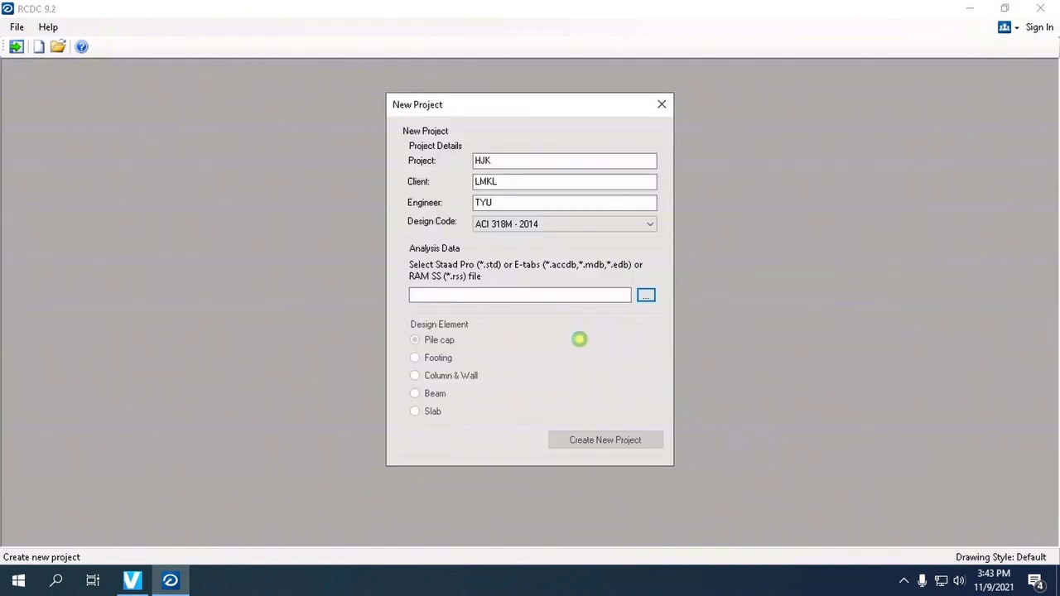
{"action": "left_click", "coordinate": [447, 396]}
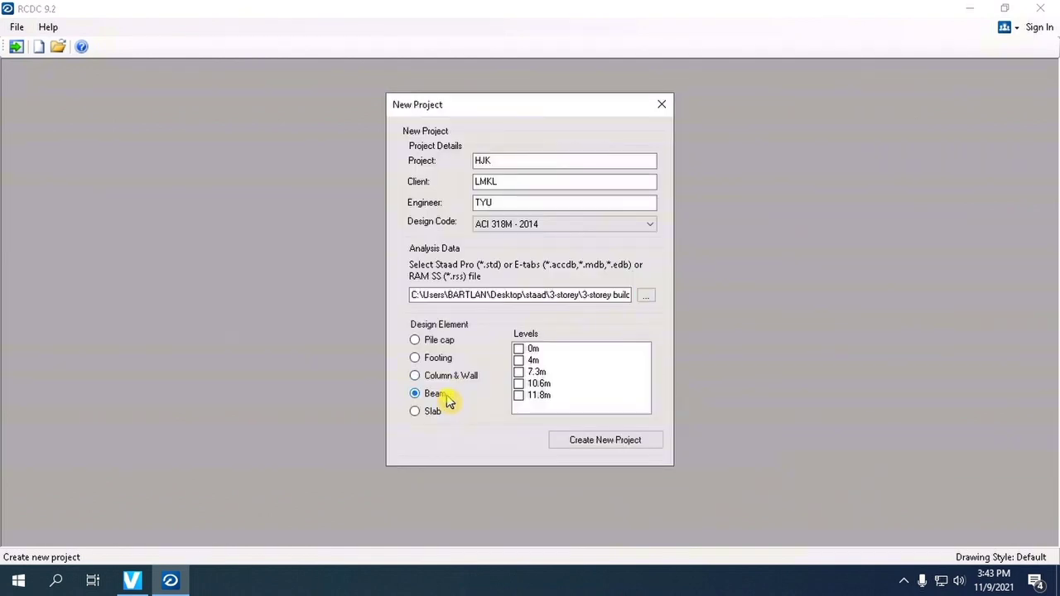
{"action": "left_click", "coordinate": [518, 373]}
{"action": "left_click", "coordinate": [599, 447]}
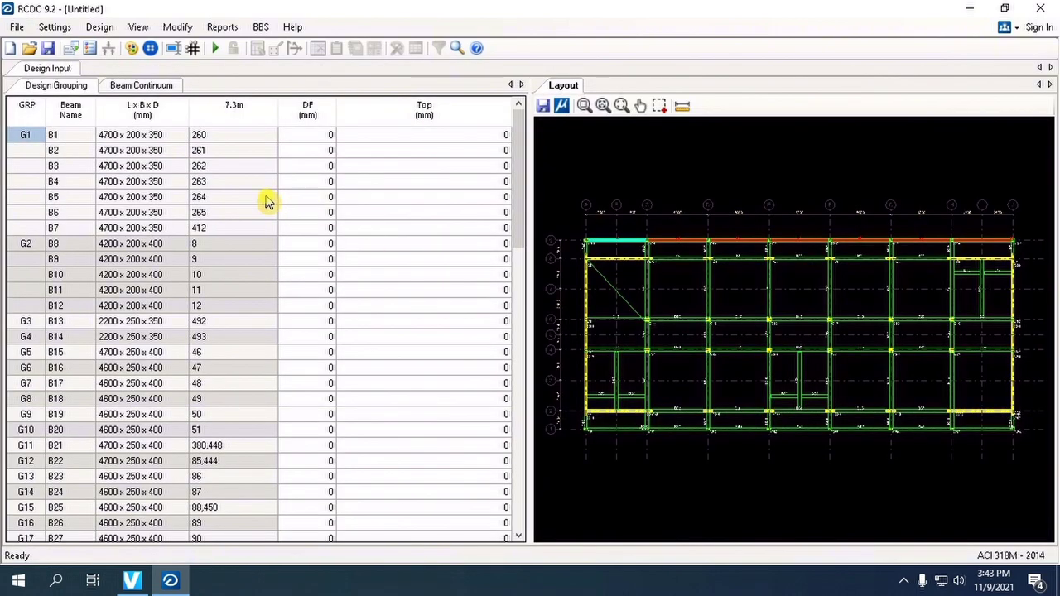
- In Basic Load Cases, set LOAD 5 to Wind X, LOAD 6 to Wind Z, LOAD 7 to Roof Live, and select all seven
{"action": "left_click", "coordinate": [54, 26]}
{"action": "left_click", "coordinate": [81, 106]}
{"action": "left_click", "coordinate": [497, 207]}
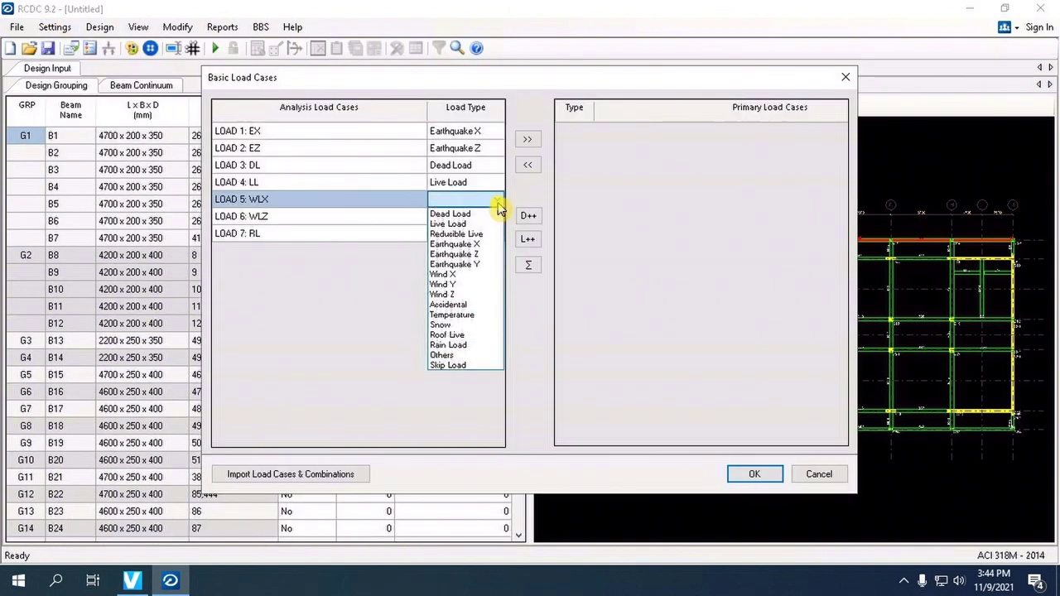
{"action": "left_click", "coordinate": [469, 274]}
{"action": "left_click", "coordinate": [472, 219]}
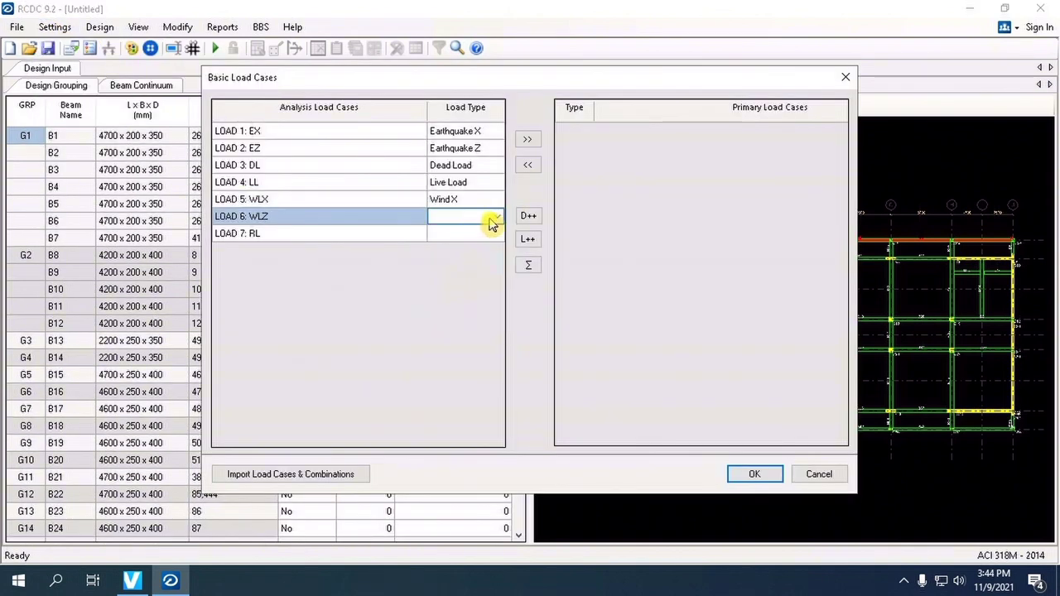
{"action": "left_click", "coordinate": [494, 220]}
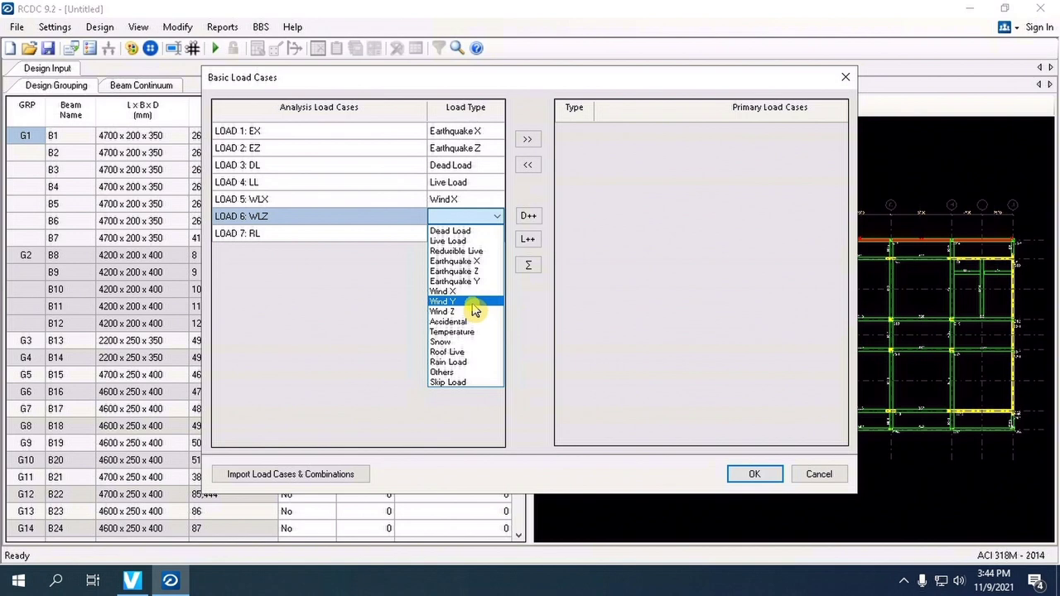
{"action": "left_click", "coordinate": [474, 303]}
{"action": "left_click", "coordinate": [469, 217]}
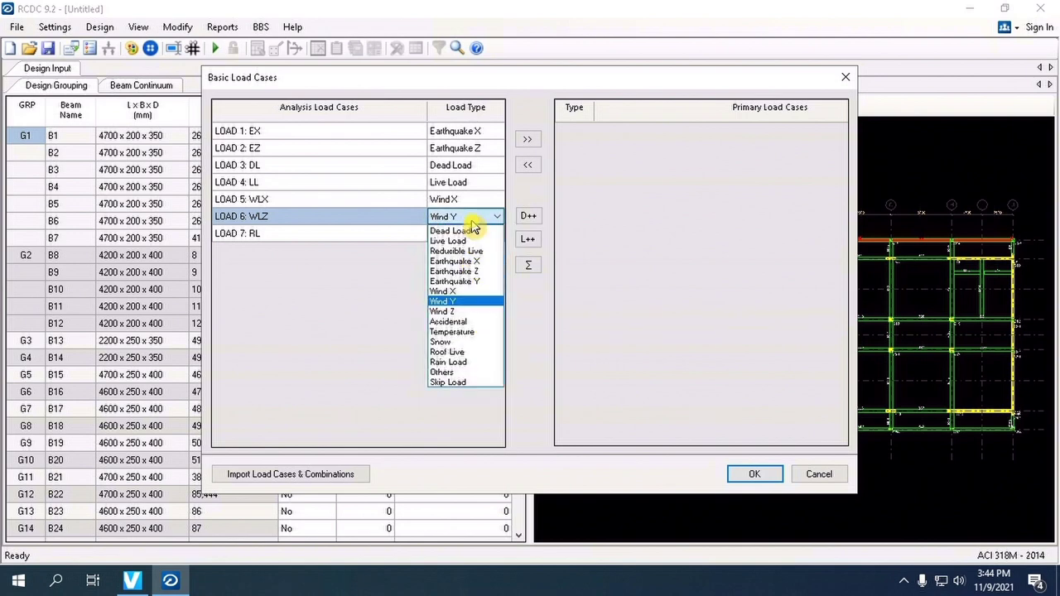
{"action": "left_click", "coordinate": [477, 314]}
{"action": "left_click", "coordinate": [437, 236]}
{"action": "left_click", "coordinate": [497, 235]}
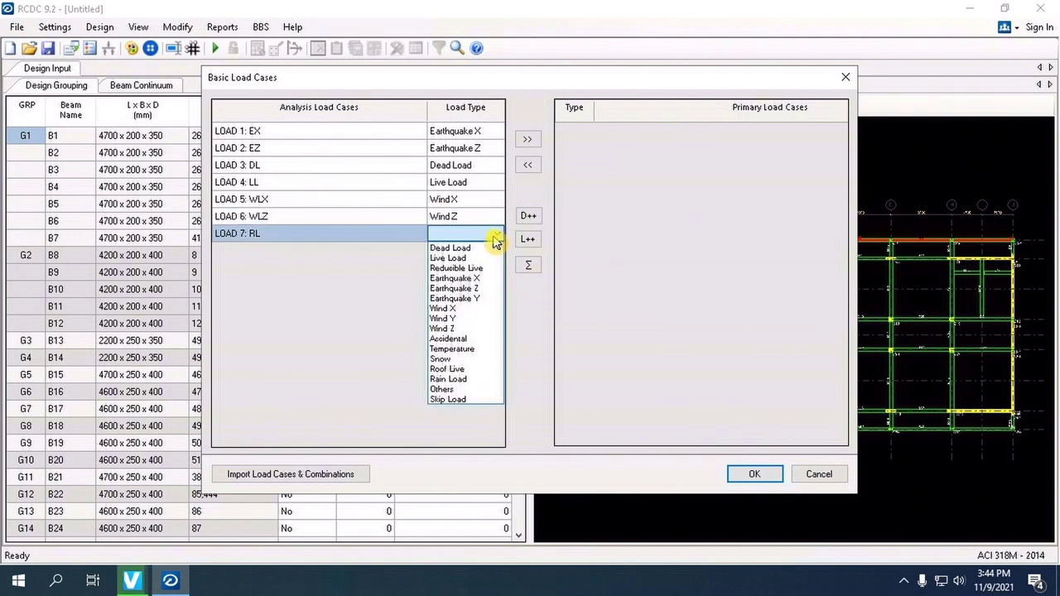
{"action": "left_click", "coordinate": [475, 376]}
{"action": "left_click_drag", "start_coordinate": [391, 130], "coordinate": [386, 232]}
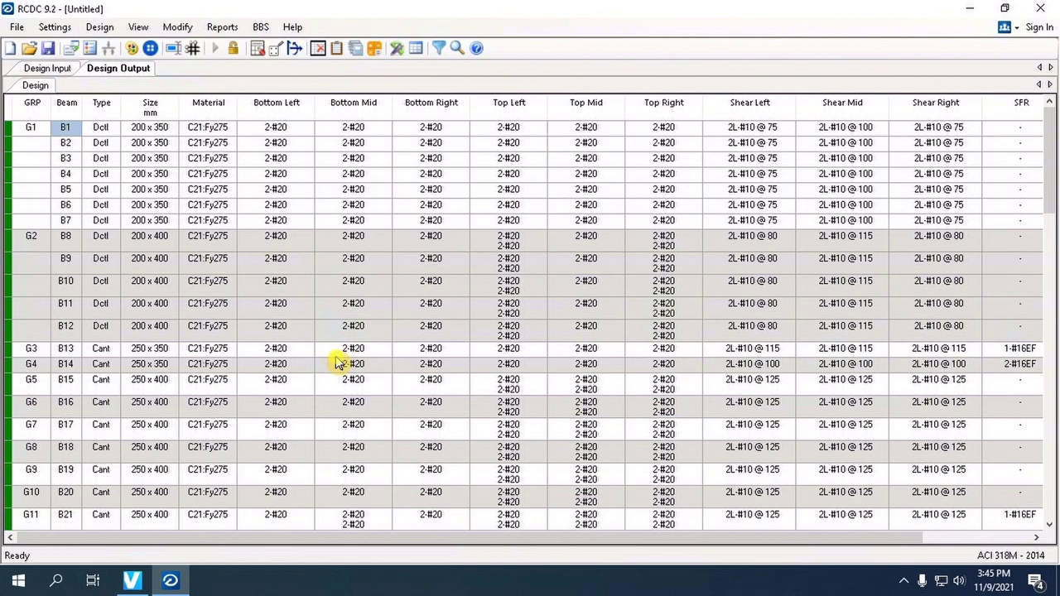
- Scroll through the 7.3m beam output down to group G50, then bring up the File menu
{"action": "scroll", "coordinate": [339, 360], "scroll_direction": "down", "scroll_amount": 6}
{"action": "scroll", "coordinate": [178, 407], "scroll_direction": "down", "scroll_amount": 6}
{"action": "scroll", "coordinate": [171, 426], "scroll_direction": "down", "scroll_amount": 6}
{"action": "scroll", "coordinate": [182, 444], "scroll_direction": "down", "scroll_amount": 3}
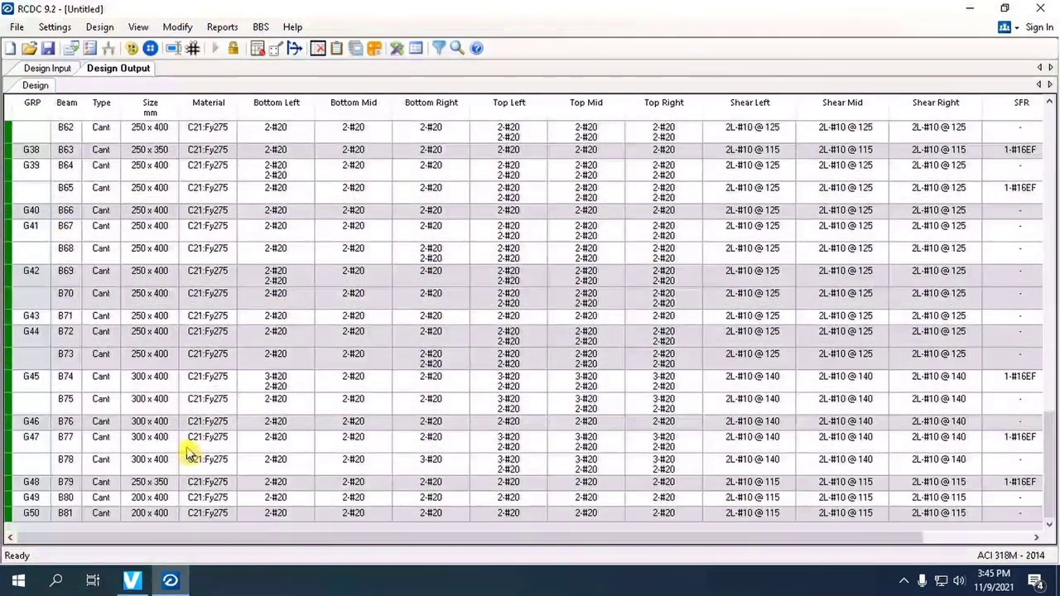
{"action": "scroll", "coordinate": [192, 457], "scroll_direction": "up", "scroll_amount": 2}
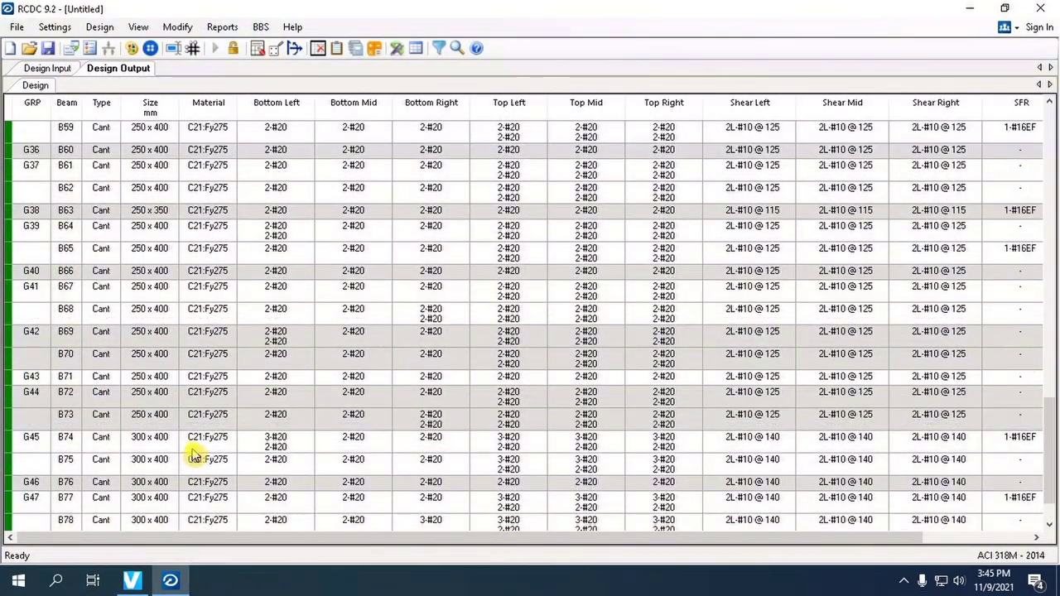
{"action": "scroll", "coordinate": [192, 454], "scroll_direction": "up", "scroll_amount": 2}
{"action": "scroll", "coordinate": [193, 452], "scroll_direction": "up", "scroll_amount": 2}
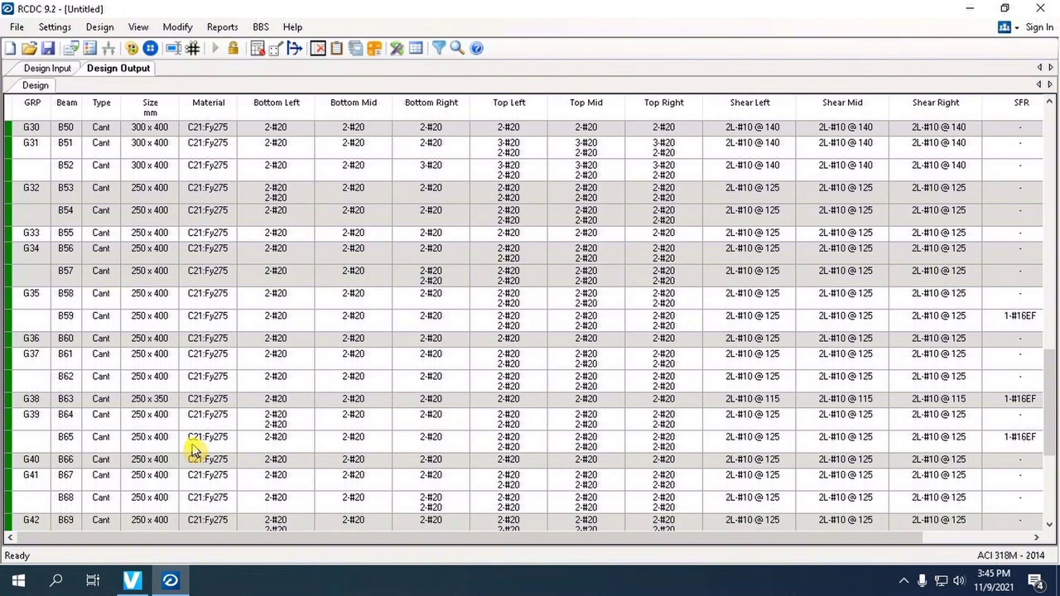
{"action": "scroll", "coordinate": [192, 450], "scroll_direction": "up", "scroll_amount": 3}
{"action": "scroll", "coordinate": [194, 445], "scroll_direction": "up", "scroll_amount": 3}
{"action": "scroll", "coordinate": [194, 440], "scroll_direction": "up", "scroll_amount": 3}
{"action": "scroll", "coordinate": [187, 426], "scroll_direction": "up", "scroll_amount": 3}
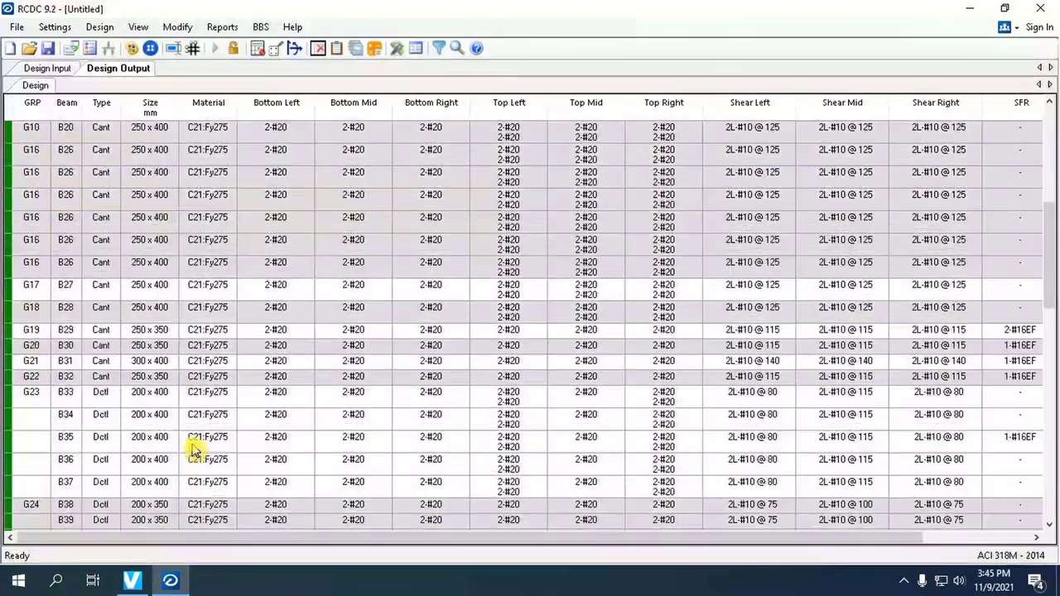
{"action": "scroll", "coordinate": [185, 426], "scroll_direction": "up", "scroll_amount": 3}
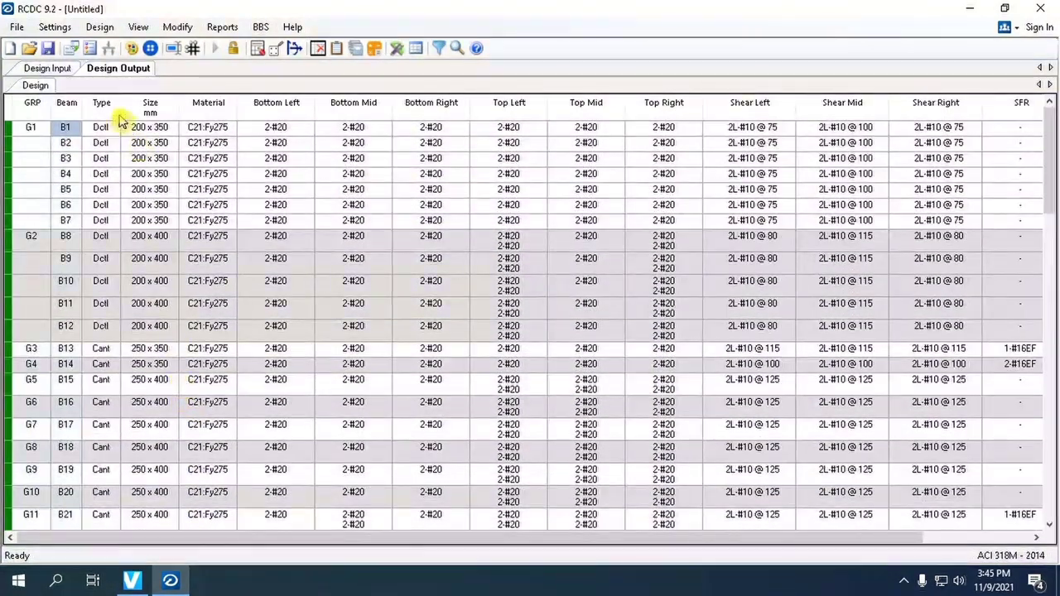
{"action": "left_click", "coordinate": [17, 27]}
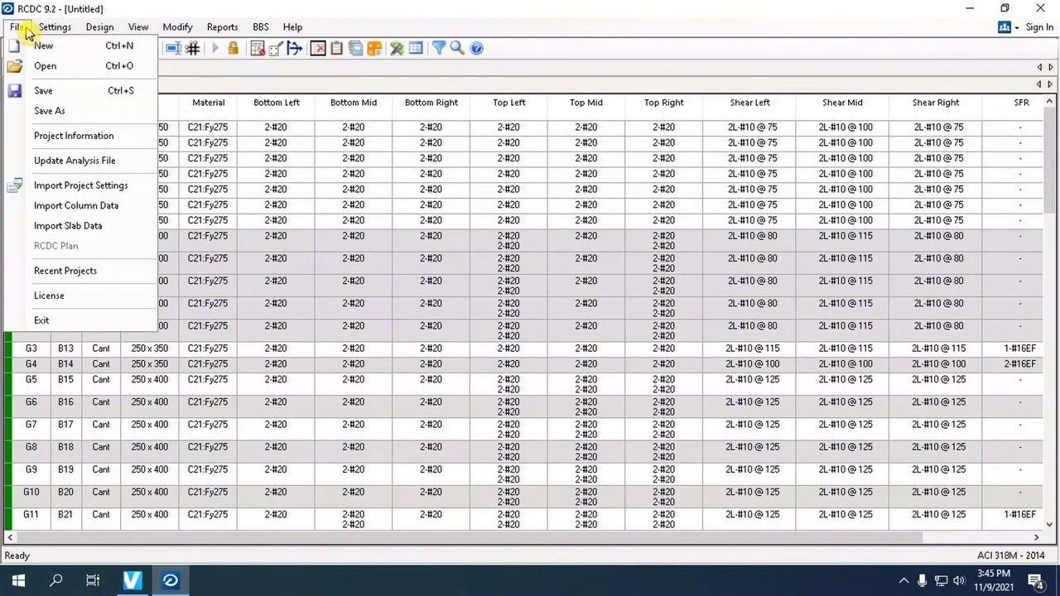
- Discard the 7.3m project and start a new one, filling the project, client and engineer fields
{"action": "left_click", "coordinate": [39, 45]}
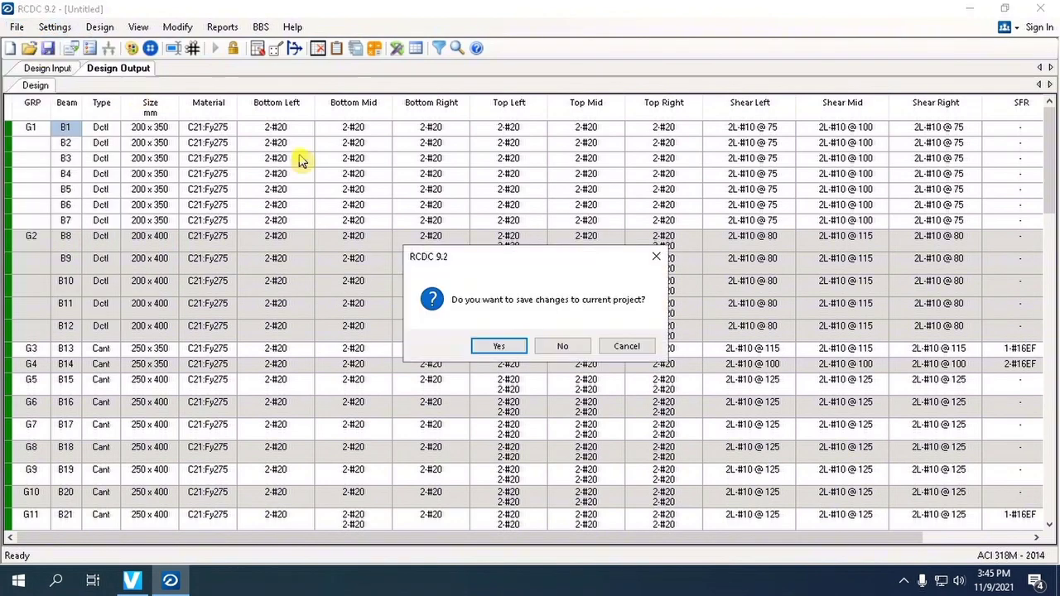
{"action": "left_click", "coordinate": [561, 352]}
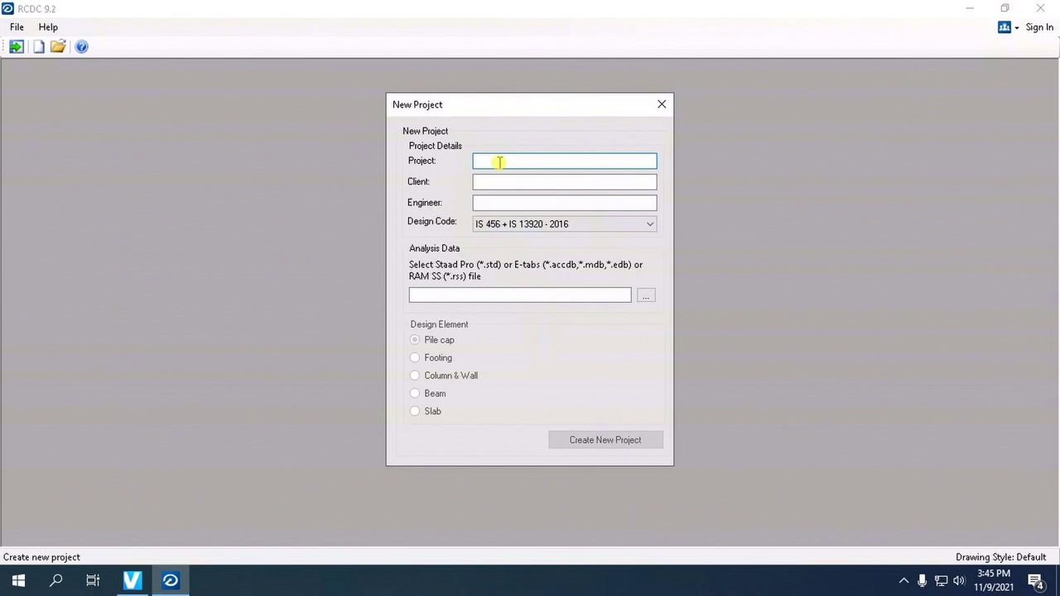
{"action": "type", "text": "JJKMJNHJKL"}
{"action": "left_click", "coordinate": [525, 224]}
{"action": "left_click", "coordinate": [521, 267]}
- Load the 3-storey STAAD file under ACI 318M-2014 and create a Beam project for the 10.6m level
{"action": "left_click", "coordinate": [521, 295]}
{"action": "left_click", "coordinate": [599, 263]}
{"action": "double_click", "coordinate": [599, 263]}
{"action": "left_click", "coordinate": [436, 395]}
{"action": "left_click", "coordinate": [553, 382]}
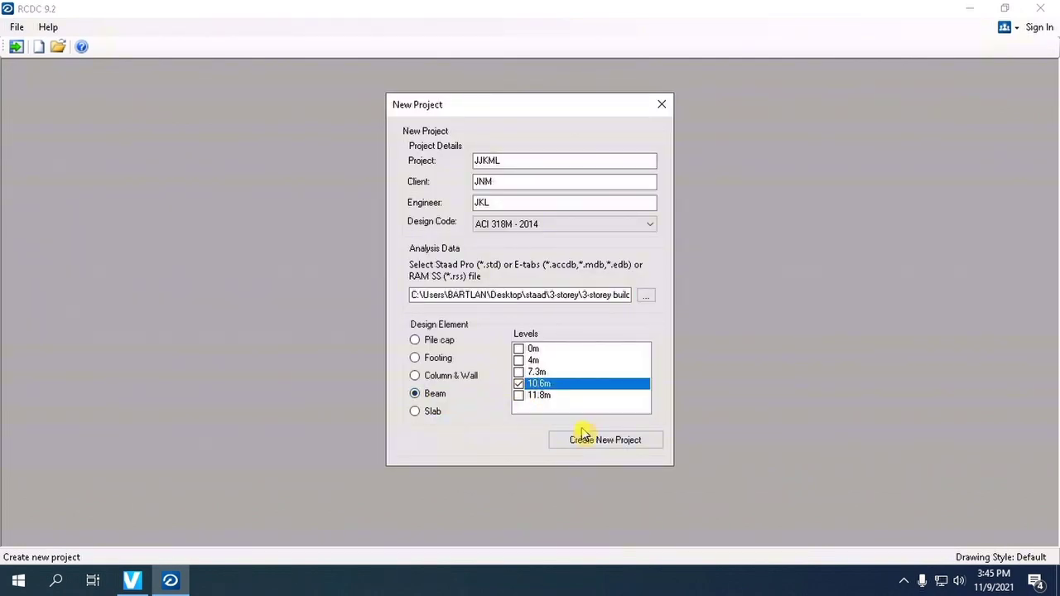
{"action": "left_click", "coordinate": [581, 438]}
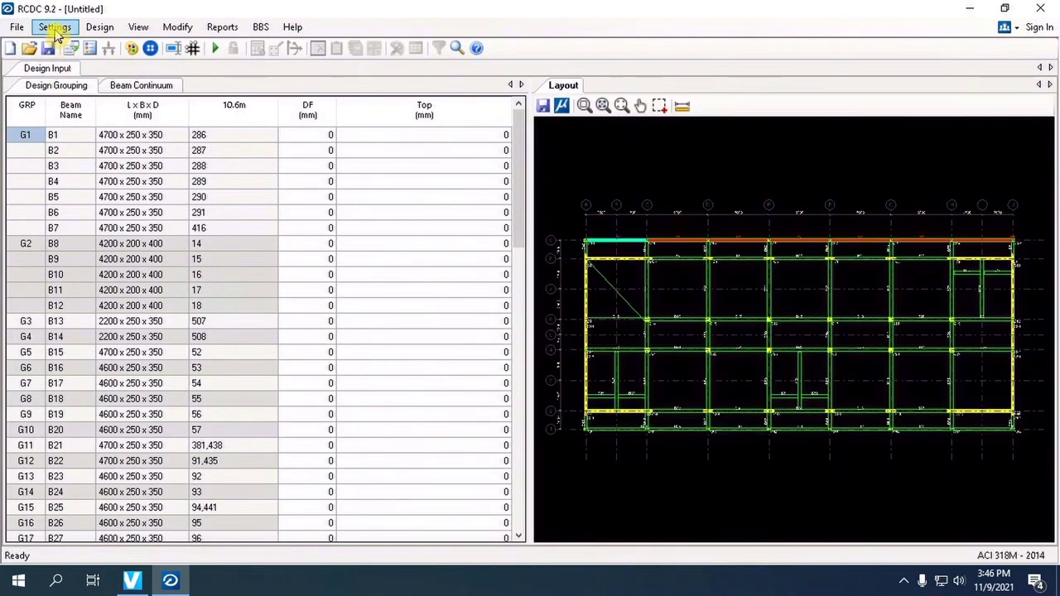
{"action": "left_click", "coordinate": [71, 48]}
- Enable special ductile design with C21 concrete, Fy275 steel, 20 mm aggregate and main bar size limits
{"action": "left_click", "coordinate": [331, 118]}
{"action": "left_click", "coordinate": [719, 108]}
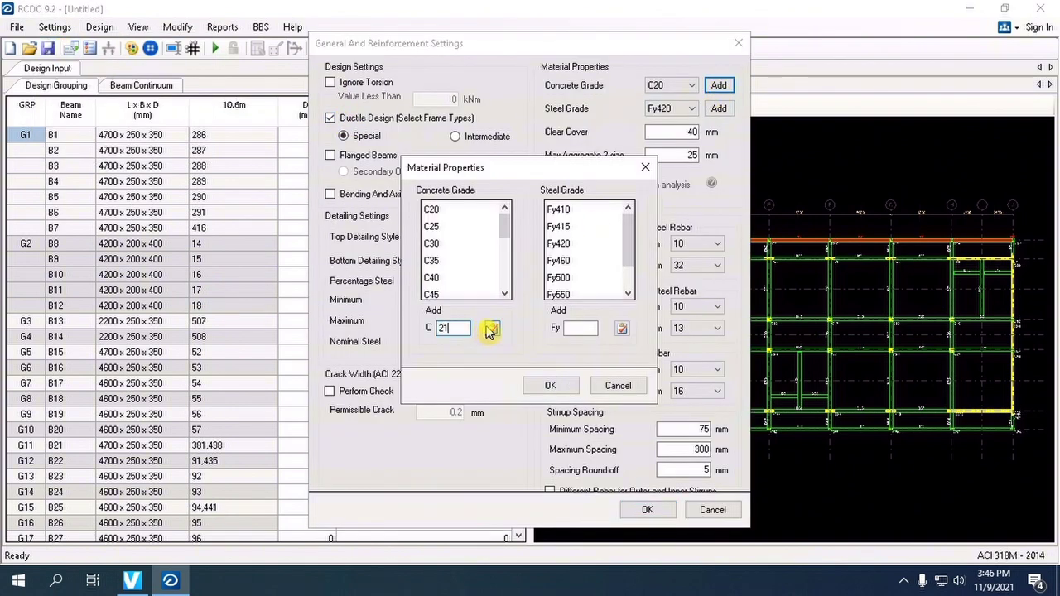
{"action": "key", "text": "Escape"}
{"action": "left_click", "coordinate": [692, 85]}
{"action": "left_click", "coordinate": [671, 104]}
{"action": "double_click", "coordinate": [671, 155]}
{"action": "type", "text": "20"}
{"action": "left_click", "coordinate": [696, 243]}
{"action": "left_click", "coordinate": [696, 312]}
{"action": "left_click", "coordinate": [696, 265]}
{"action": "left_click", "coordinate": [702, 352]}
{"action": "left_click", "coordinate": [648, 510]}
- Mark LOAD 1 as Earthquake X, LOAD 2 as Earthquake Z and LOAD 3 as Dead Load
{"action": "left_click", "coordinate": [99, 27]}
{"action": "left_click", "coordinate": [133, 69]}
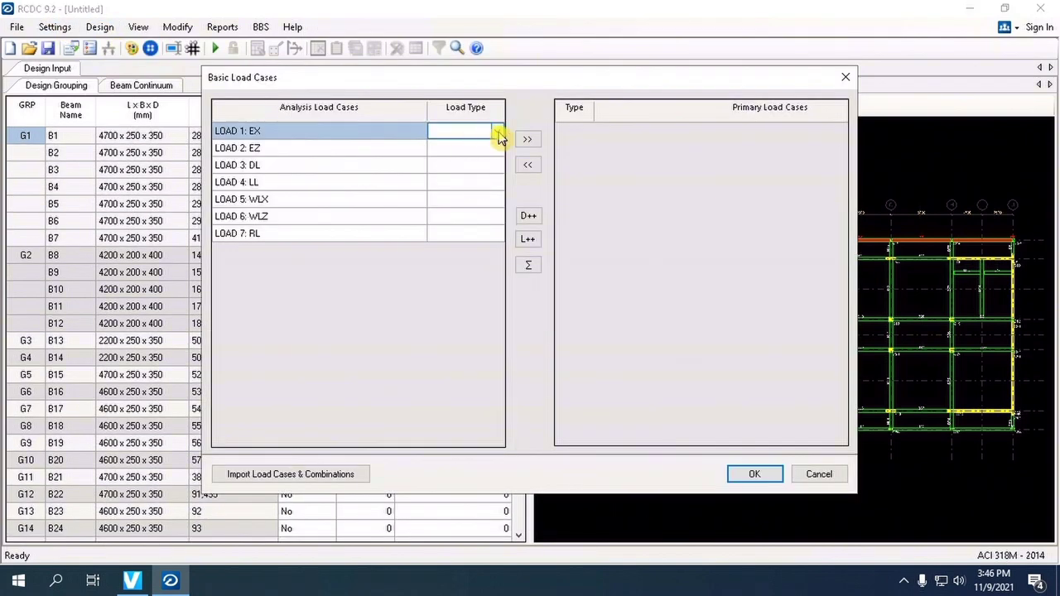
{"action": "left_click", "coordinate": [497, 130]}
{"action": "left_click", "coordinate": [490, 149]}
{"action": "left_click", "coordinate": [491, 148]}
{"action": "left_click", "coordinate": [484, 179]}
{"action": "left_click", "coordinate": [485, 179]}
- Mark LOAD 4 as Live Load, LOAD 5 as Wind X, LOAD 6 as Wind Z, LOAD 7 as Roof Live
{"action": "left_click", "coordinate": [497, 182]}
{"action": "left_click", "coordinate": [486, 207]}
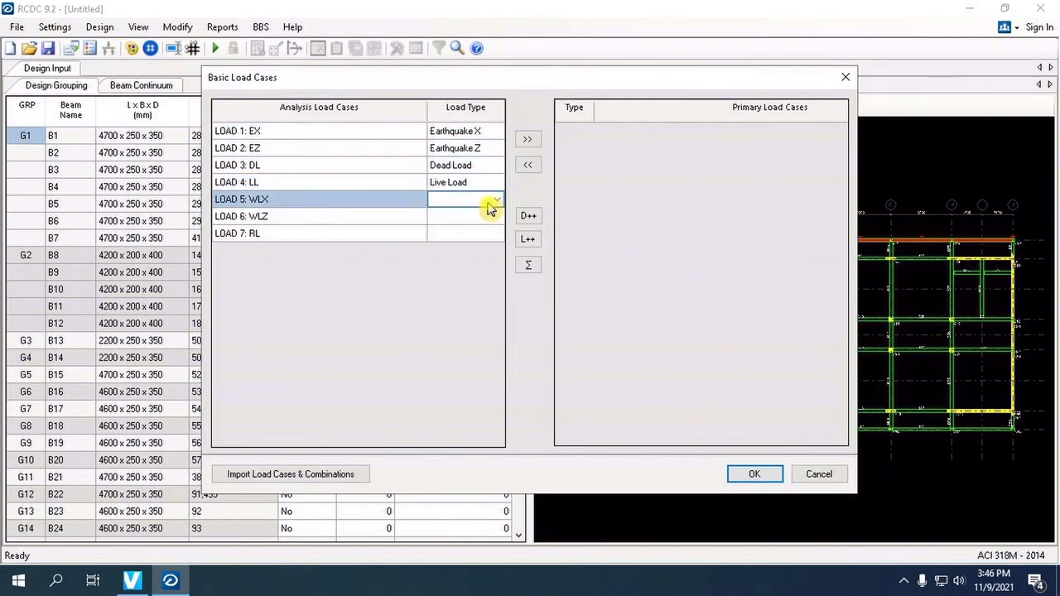
{"action": "left_click", "coordinate": [497, 199]}
{"action": "left_click", "coordinate": [486, 273]}
{"action": "left_click", "coordinate": [495, 216]}
{"action": "left_click", "coordinate": [493, 311]}
{"action": "left_click", "coordinate": [496, 233]}
{"action": "left_click", "coordinate": [460, 369]}
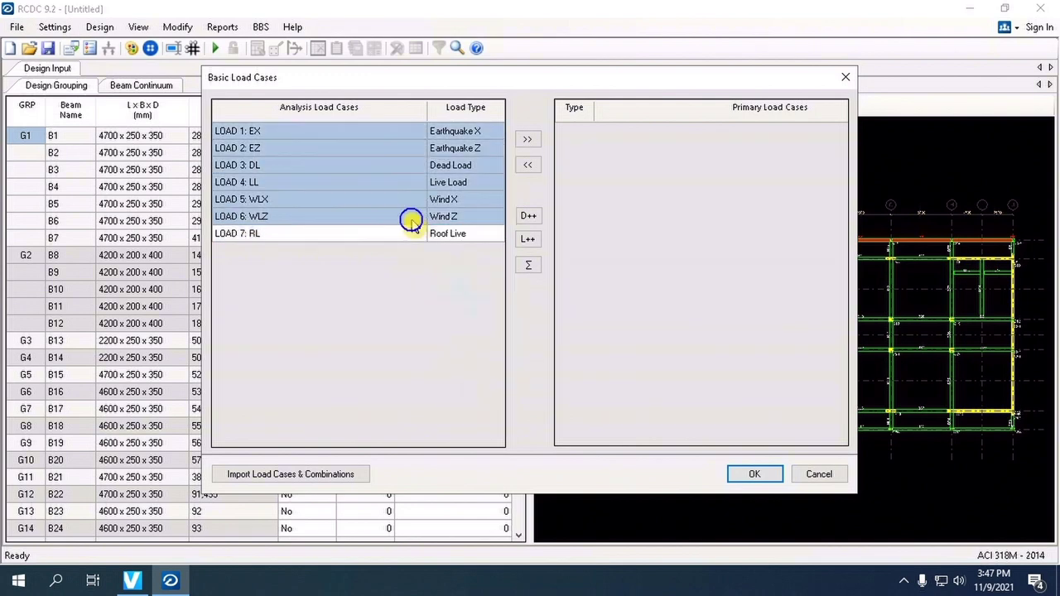
- Move all seven load cases to the primary list, accept the combinations, and run Auto Design
{"action": "left_click_drag", "start_coordinate": [407, 133], "coordinate": [407, 233]}
{"action": "left_click", "coordinate": [527, 139]}
{"action": "left_click", "coordinate": [753, 474]}
{"action": "left_click", "coordinate": [571, 346]}
{"action": "left_click", "coordinate": [277, 309]}
{"action": "scroll", "coordinate": [278, 332], "scroll_direction": "down", "scroll_amount": 3}
{"action": "left_click", "coordinate": [277, 273]}
{"action": "left_click", "coordinate": [277, 309]}
{"action": "key", "text": "Return"}
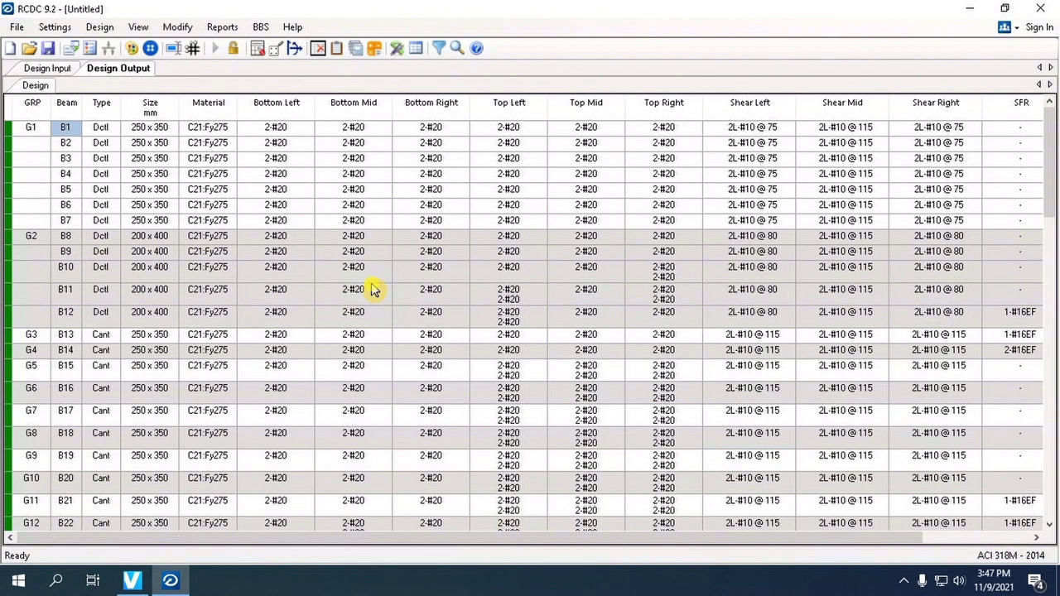
- Scroll through the 10.6m beam reinforcement Design Output table
{"action": "scroll", "coordinate": [414, 331], "scroll_direction": "down", "scroll_amount": 2}
{"action": "scroll", "coordinate": [472, 365], "scroll_direction": "down", "scroll_amount": 5}
{"action": "scroll", "coordinate": [460, 372], "scroll_direction": "down", "scroll_amount": 7}
{"action": "scroll", "coordinate": [450, 372], "scroll_direction": "down", "scroll_amount": 5}
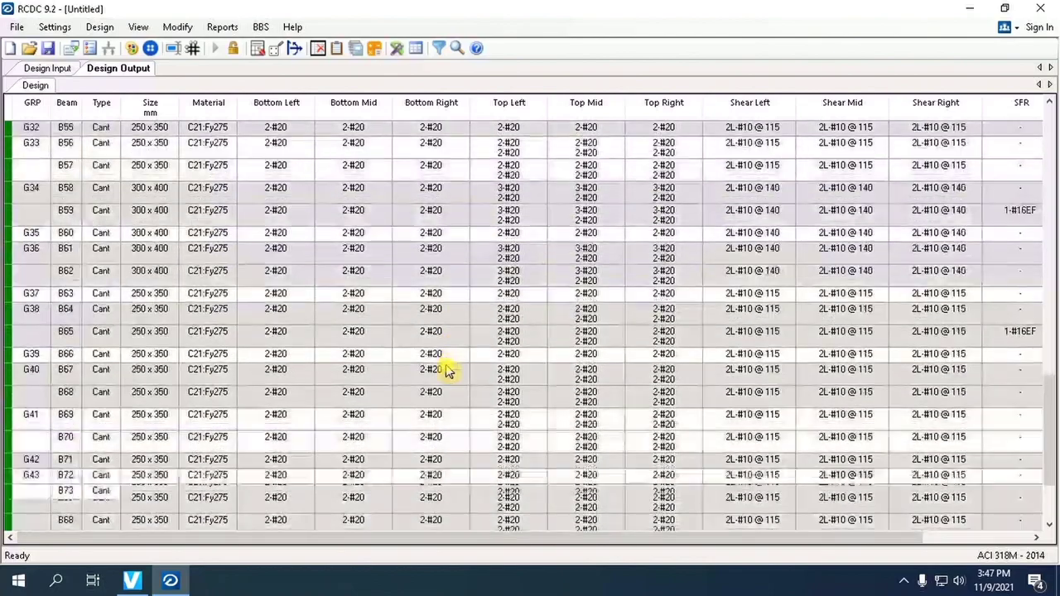
{"action": "scroll", "coordinate": [443, 371], "scroll_direction": "up", "scroll_amount": 12}
{"action": "scroll", "coordinate": [436, 369], "scroll_direction": "up", "scroll_amount": 6}
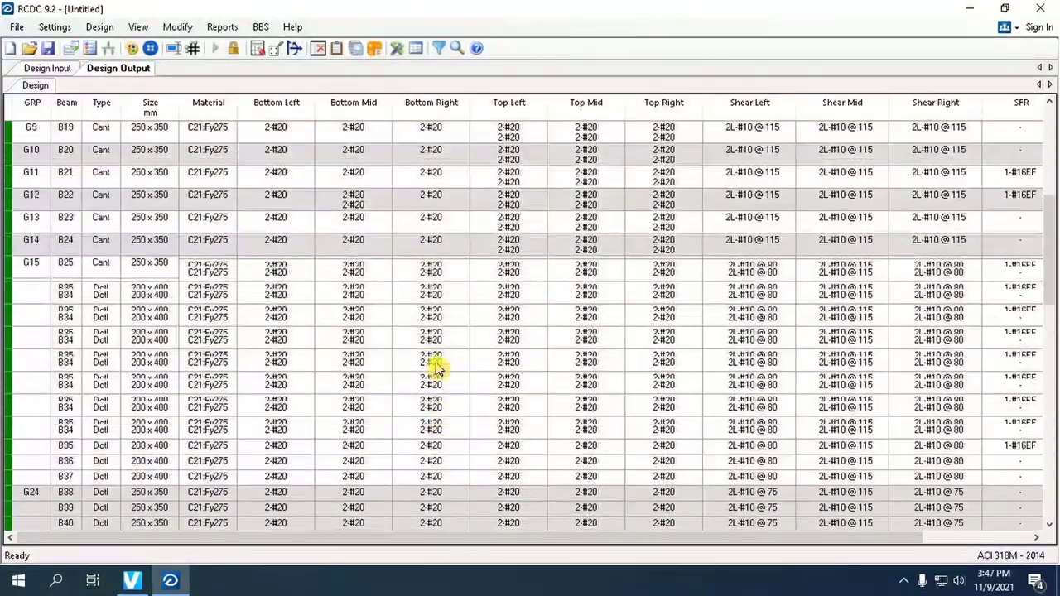
{"action": "scroll", "coordinate": [436, 369], "scroll_direction": "up", "scroll_amount": 6}
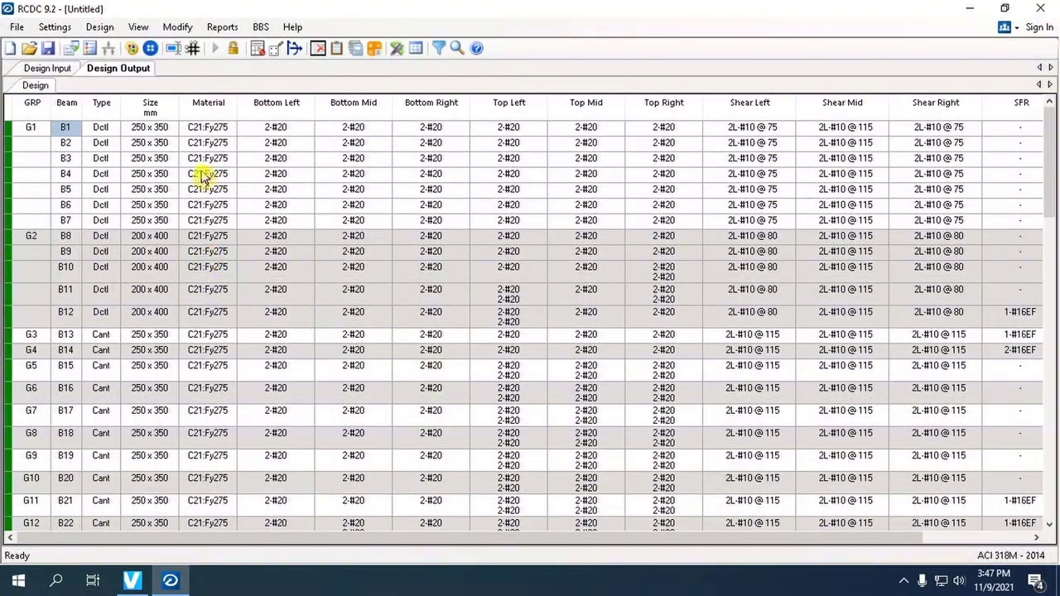
- Create a new ACI 318M-2014 Beam project for the 11.8m level from the STAAD file
{"action": "left_click", "coordinate": [10, 47]}
{"action": "type", "text": "KL"}
{"action": "left_click", "coordinate": [500, 181]}
{"action": "type", "text": "HJ"}
{"action": "key", "text": "Tab"}
{"action": "type", "text": "JK"}
{"action": "left_click", "coordinate": [646, 296]}
{"action": "left_click", "coordinate": [861, 464]}
{"action": "left_click", "coordinate": [462, 394]}
{"action": "left_click", "coordinate": [627, 441]}
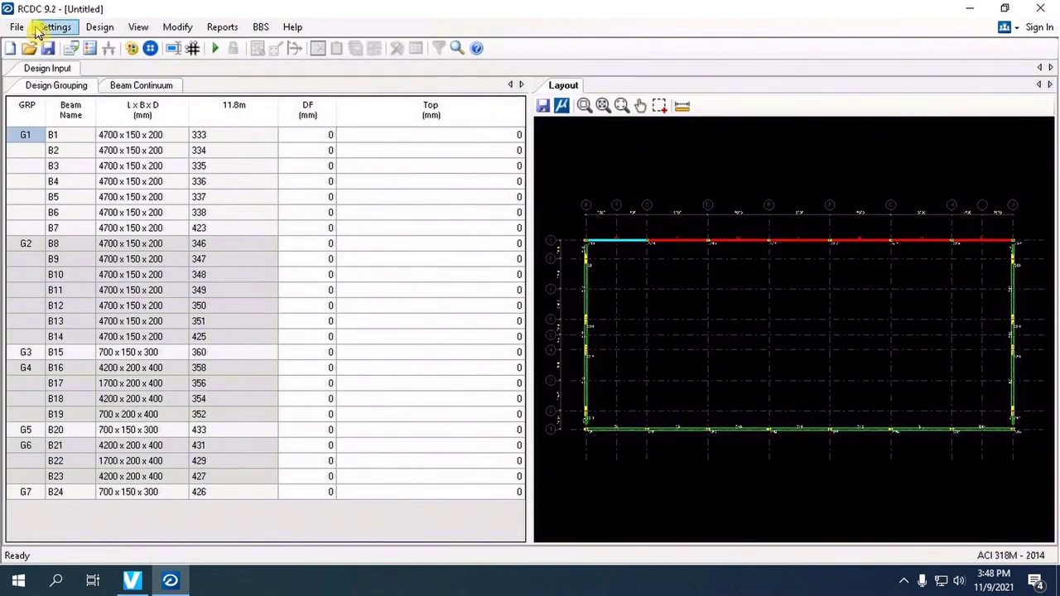
- Turn on special ductile design and add the C21 concrete and Fy275 steel grades
{"action": "left_click", "coordinate": [55, 26]}
{"action": "left_click", "coordinate": [73, 45]}
{"action": "left_click", "coordinate": [330, 118]}
{"action": "left_click", "coordinate": [718, 84]}
{"action": "type", "text": "75"}
{"action": "left_click", "coordinate": [621, 328]}
{"action": "left_click", "coordinate": [492, 328]}
{"action": "left_click", "coordinate": [550, 385]}
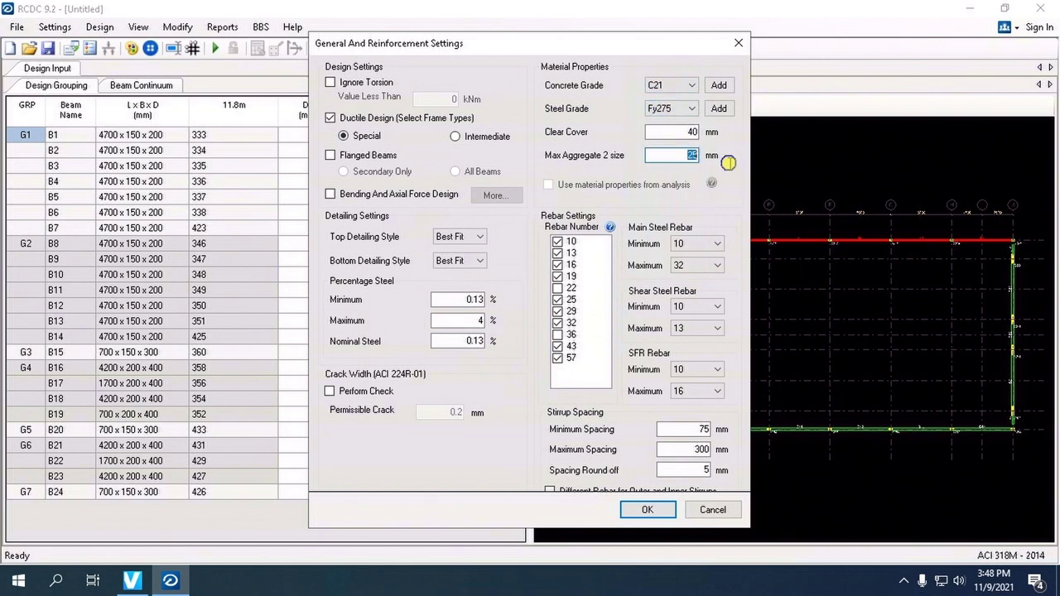
- Set main steel minimum and maximum bars to 20 mm with 20 mm max aggregate, and apply
{"action": "left_click", "coordinate": [718, 243]}
{"action": "left_click", "coordinate": [696, 275]}
{"action": "left_click", "coordinate": [718, 265]}
{"action": "left_click", "coordinate": [696, 356]}
{"action": "left_click", "coordinate": [678, 430]}
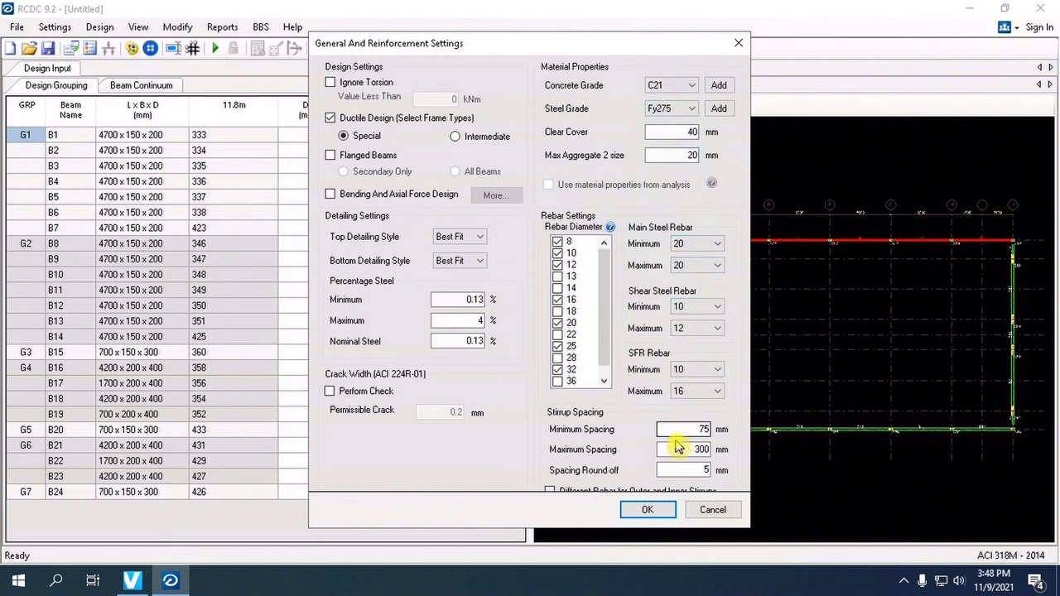
{"action": "left_click", "coordinate": [648, 509]}
- In Basic Load Cases, mark LOAD 1 Earthquake X, LOAD 2 Earthquake Z, LOAD 3 Dead Load
{"action": "left_click", "coordinate": [55, 27]}
{"action": "left_click", "coordinate": [91, 130]}
{"action": "left_click", "coordinate": [485, 132]}
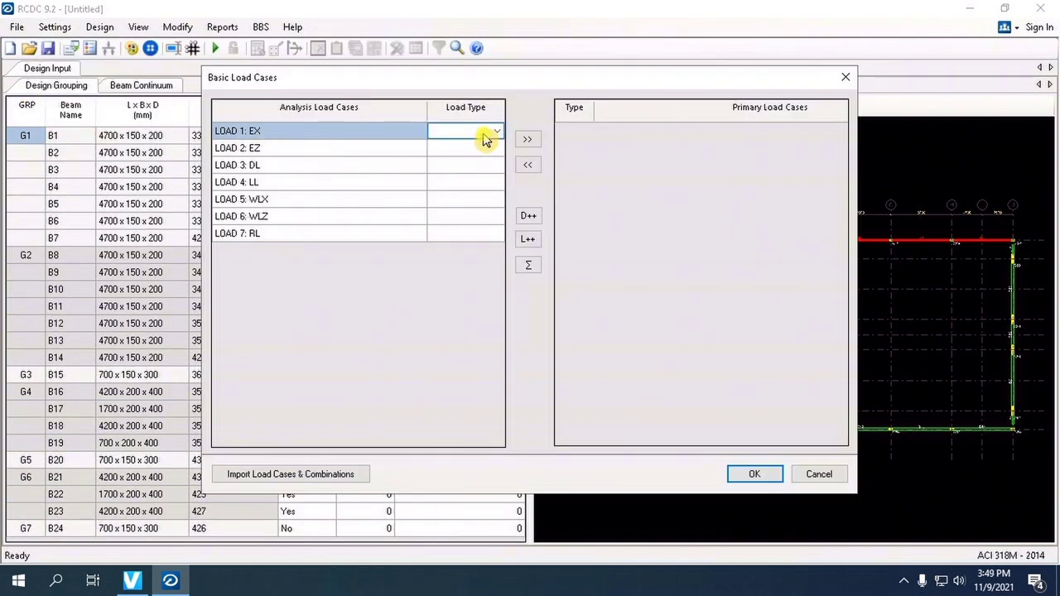
{"action": "left_click", "coordinate": [496, 131]}
{"action": "left_click", "coordinate": [491, 177]}
{"action": "left_click", "coordinate": [497, 148]}
{"action": "left_click", "coordinate": [496, 203]}
{"action": "left_click", "coordinate": [497, 164]}
- Mark LOAD 4 Live Load, LOAD 5 Wind X, LOAD 6 Wind Z, LOAD 7 Roof Live
{"action": "left_click", "coordinate": [495, 180]}
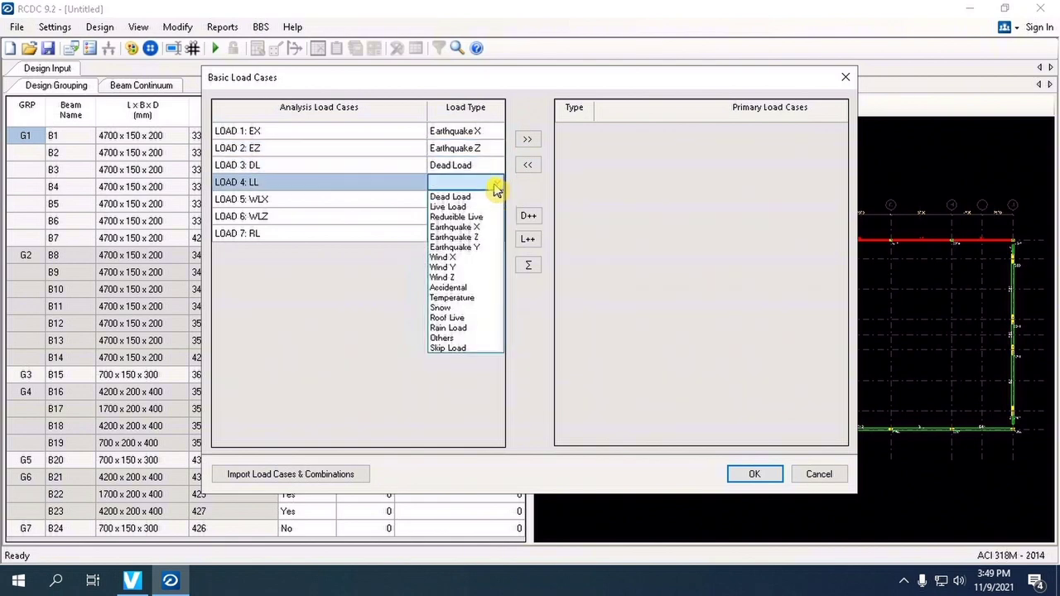
{"action": "left_click", "coordinate": [498, 207]}
{"action": "left_click", "coordinate": [485, 275]}
{"action": "left_click", "coordinate": [495, 216]}
{"action": "left_click", "coordinate": [489, 311]}
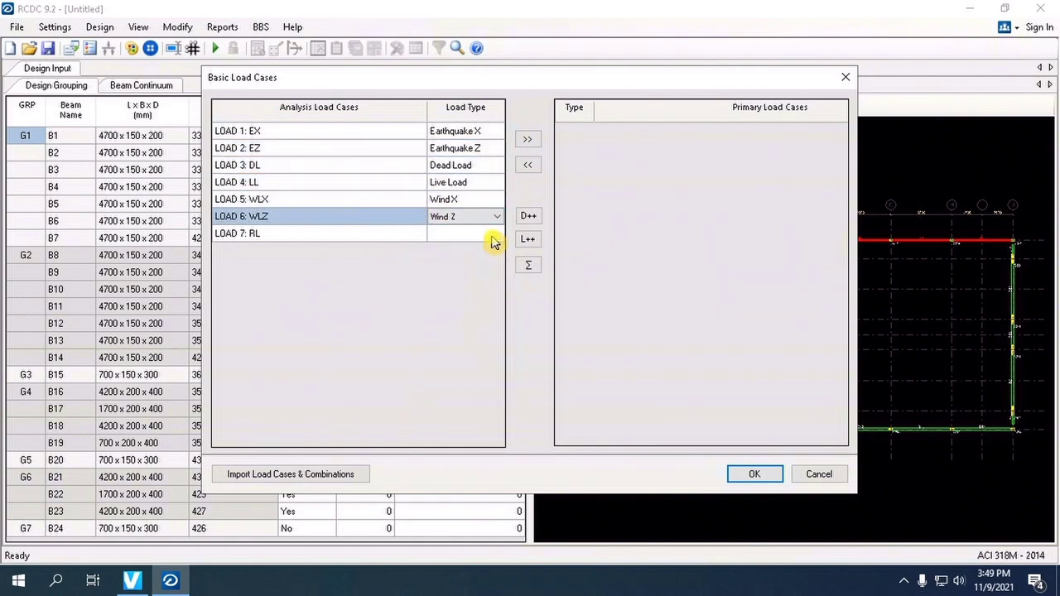
{"action": "left_click", "coordinate": [495, 234]}
{"action": "left_click", "coordinate": [481, 369]}
- Import and accept the analysis load combinations, then run Auto Design on the beams
{"action": "left_click", "coordinate": [793, 374]}
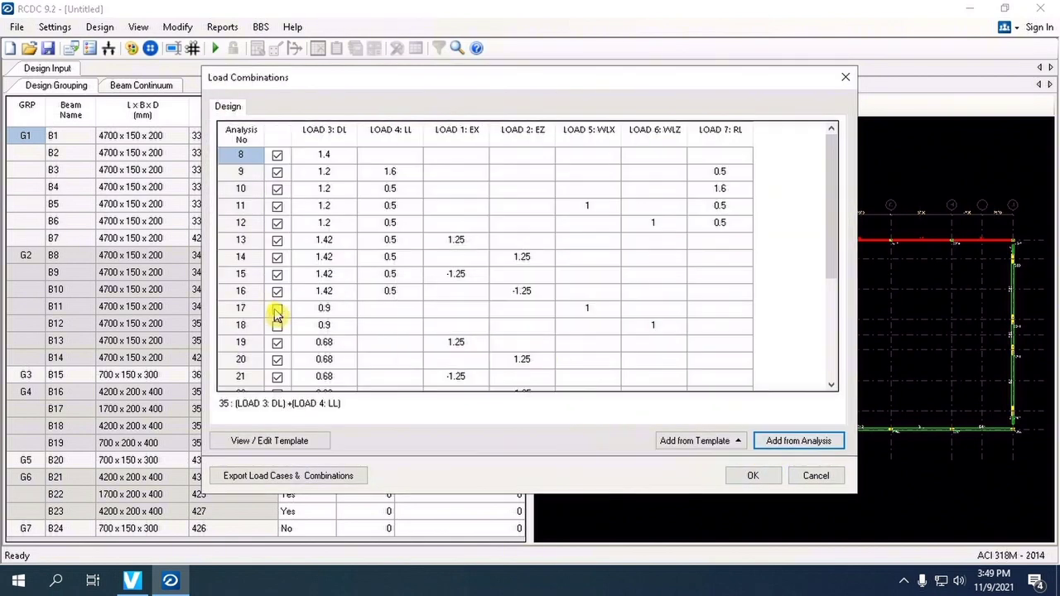
{"action": "scroll", "coordinate": [279, 314], "scroll_direction": "down", "scroll_amount": 4}
{"action": "left_click", "coordinate": [753, 476]}
{"action": "left_click", "coordinate": [99, 26]}
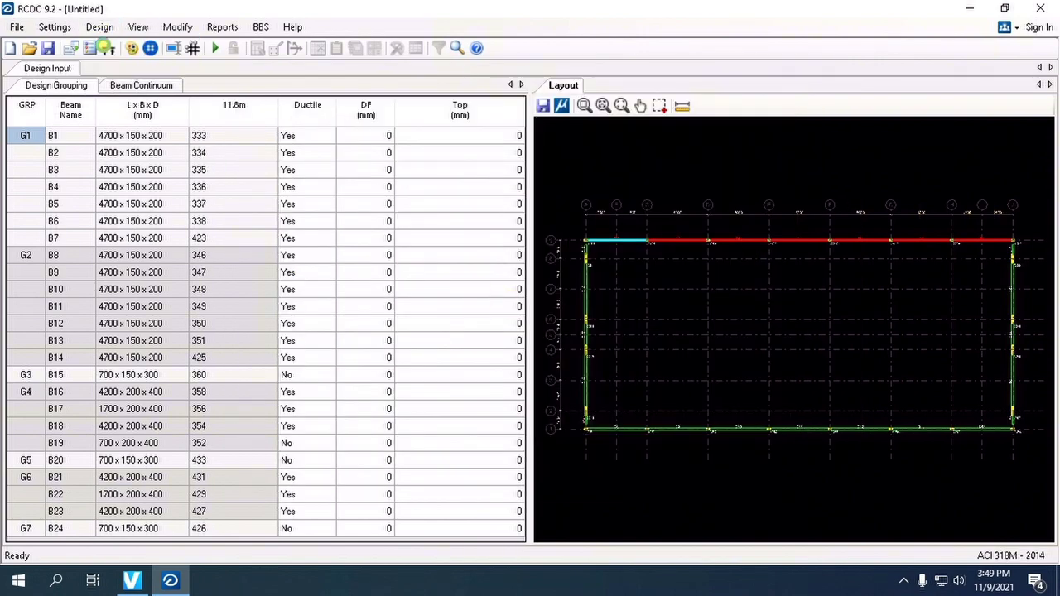
{"action": "left_click", "coordinate": [116, 42]}
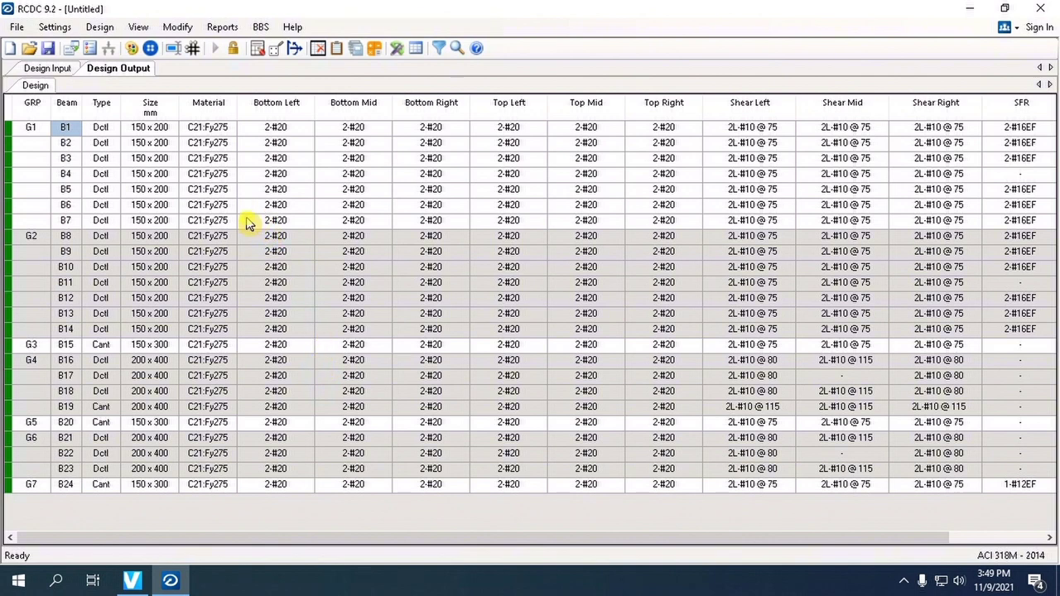
- Attempt to close the finished 11.8m beam project, cancelling the save-changes prompt both times
{"action": "left_click", "coordinate": [1045, 11]}
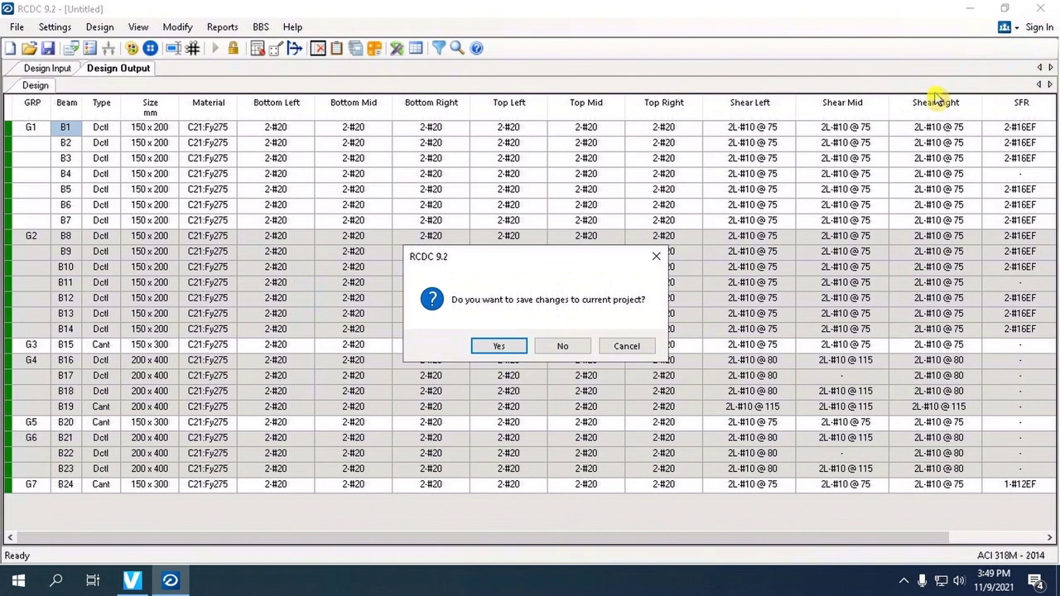
{"action": "left_click", "coordinate": [563, 351]}
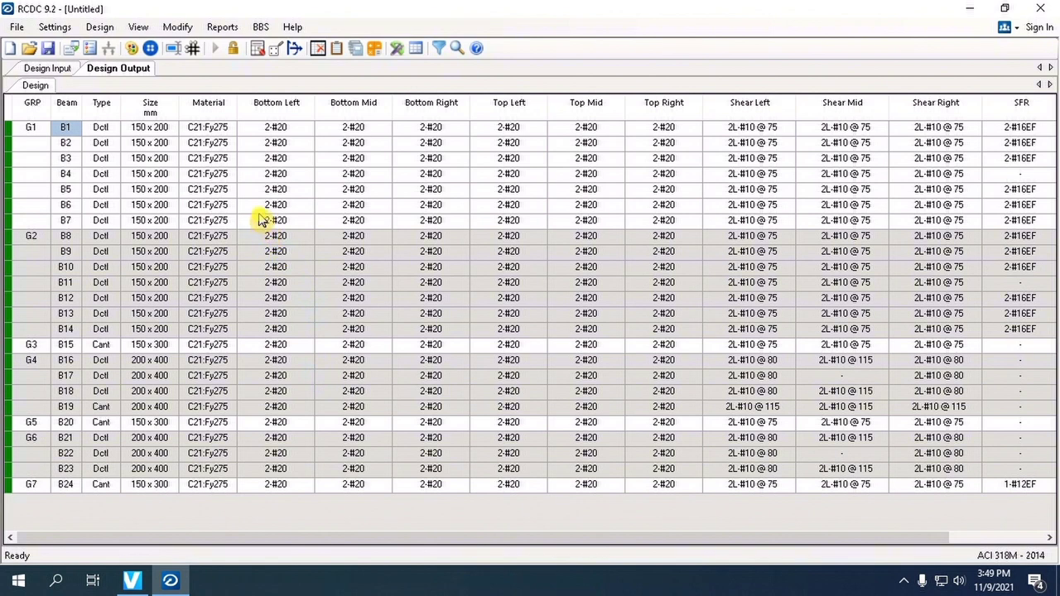
{"action": "left_click", "coordinate": [1046, 10]}
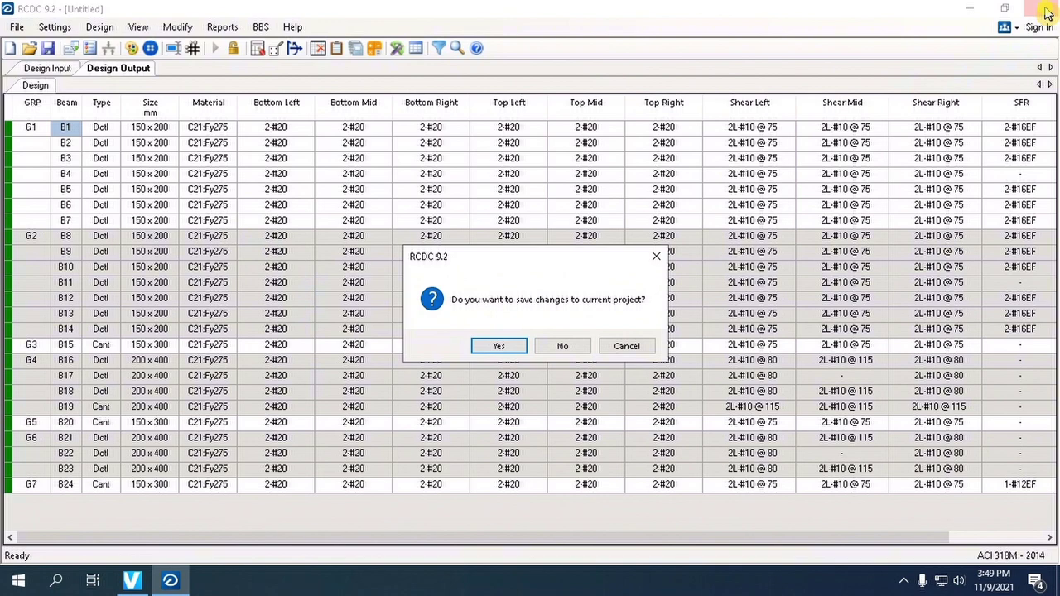
{"action": "left_click", "coordinate": [563, 348]}
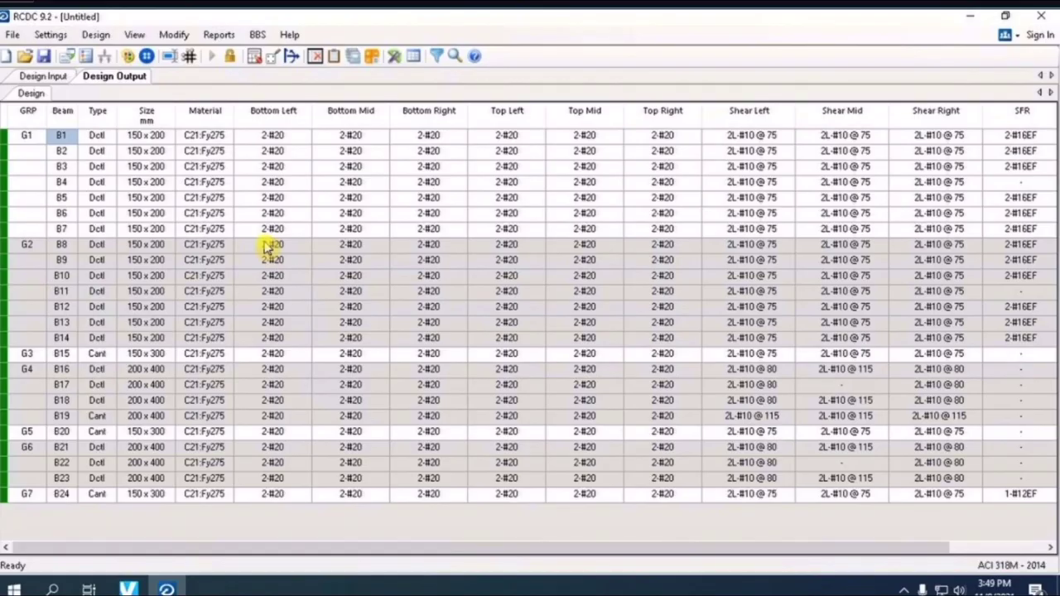